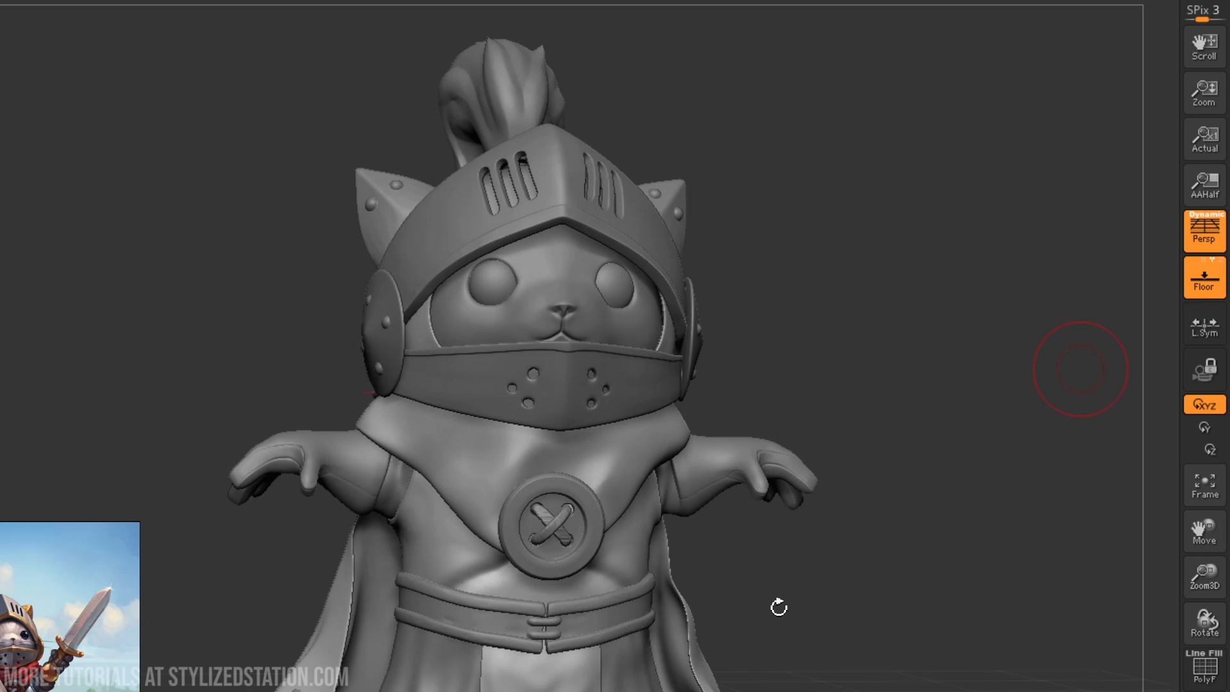
- Examine the finished cat knight's helmet and overall shapes from several slightly different front angles
drag(840, 563, 867, 551)
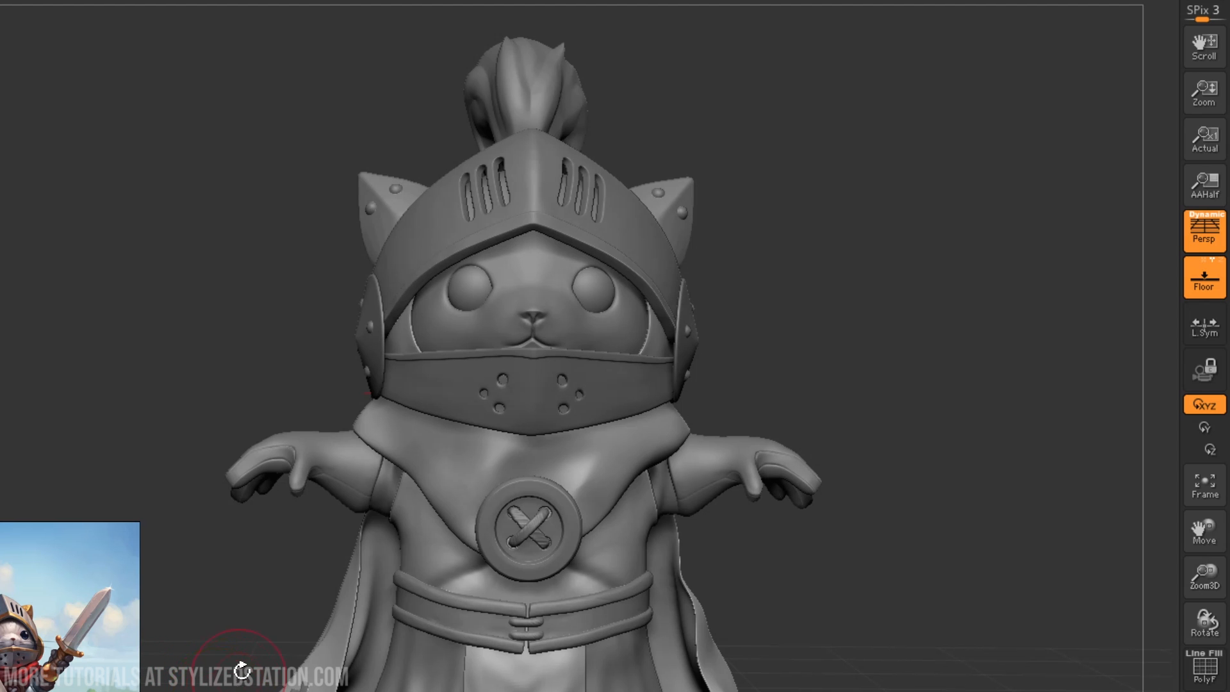
mouse_move(837, 580)
mouse_down()
mouse_move(824, 585)
mouse_move(829, 595)
mouse_up()
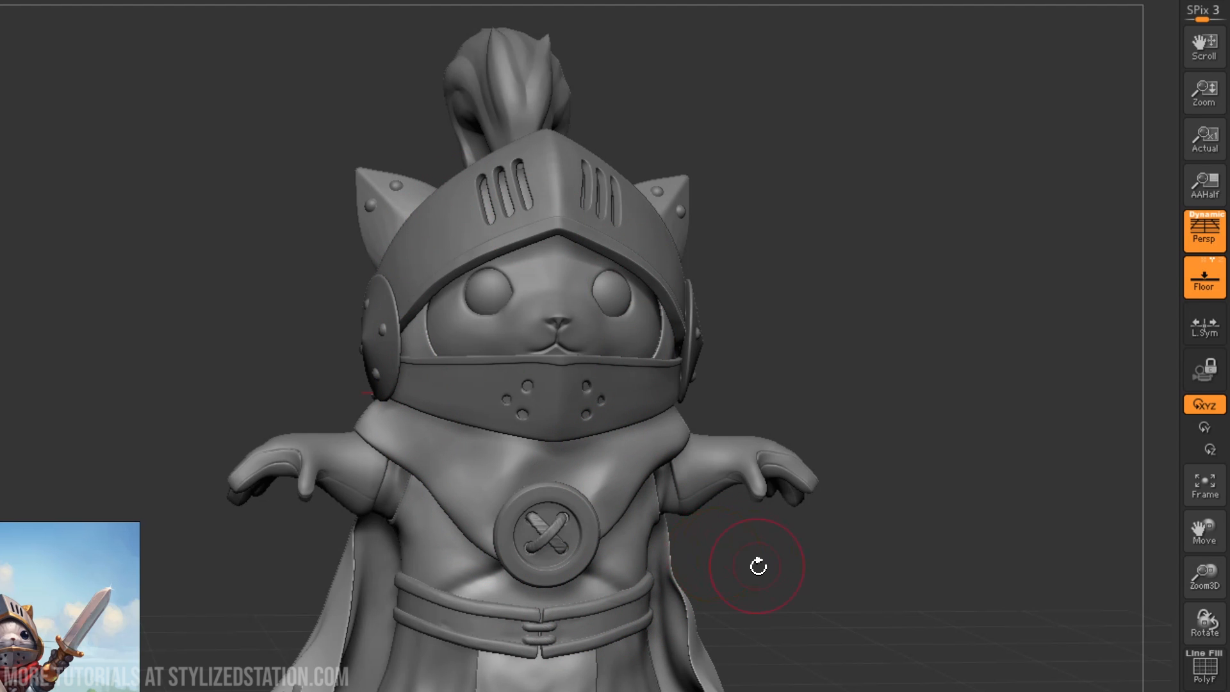
mouse_move(776, 574)
mouse_down()
mouse_move(828, 568)
mouse_move(757, 602)
mouse_move(772, 574)
mouse_up()
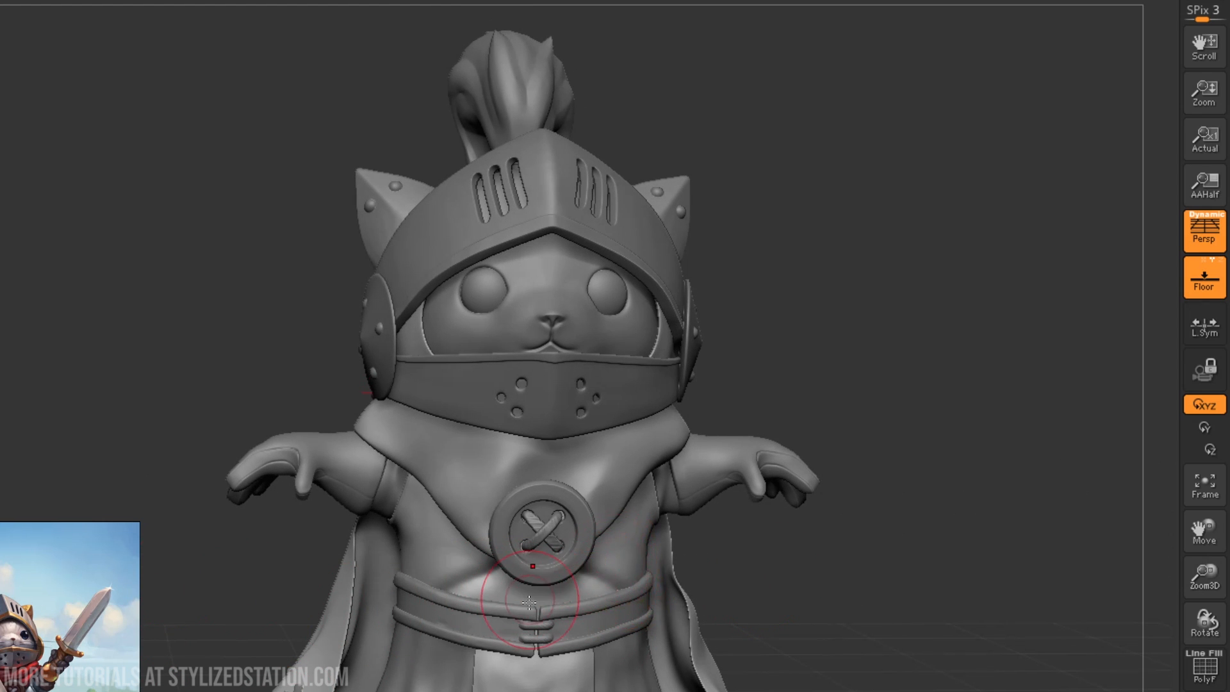
drag(751, 607, 752, 582)
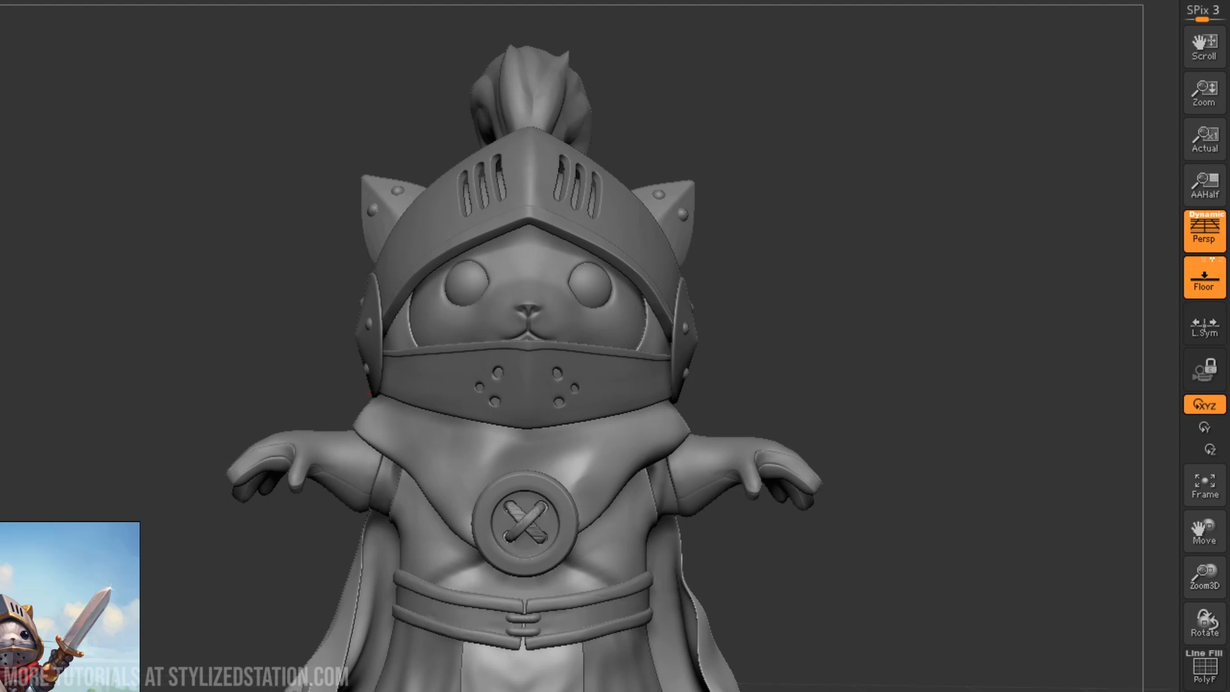
mouse_move(727, 609)
mouse_down()
mouse_move(677, 610)
mouse_move(721, 603)
mouse_up()
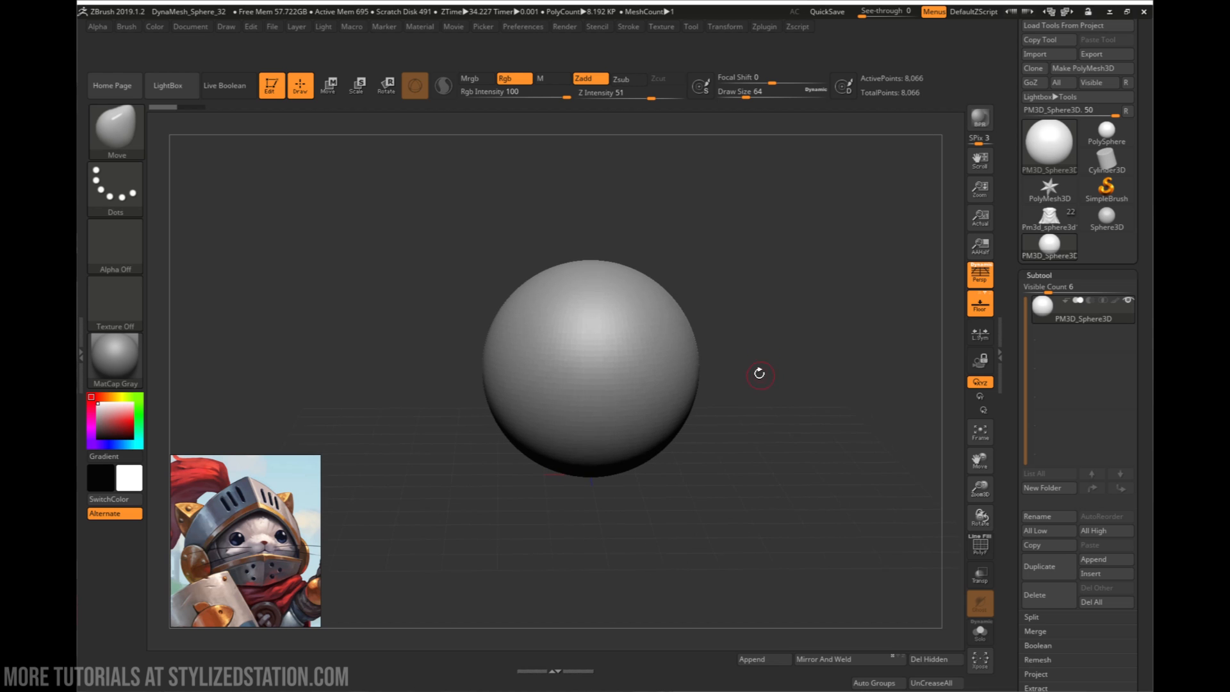
alt+drag(759, 373, 695, 360)
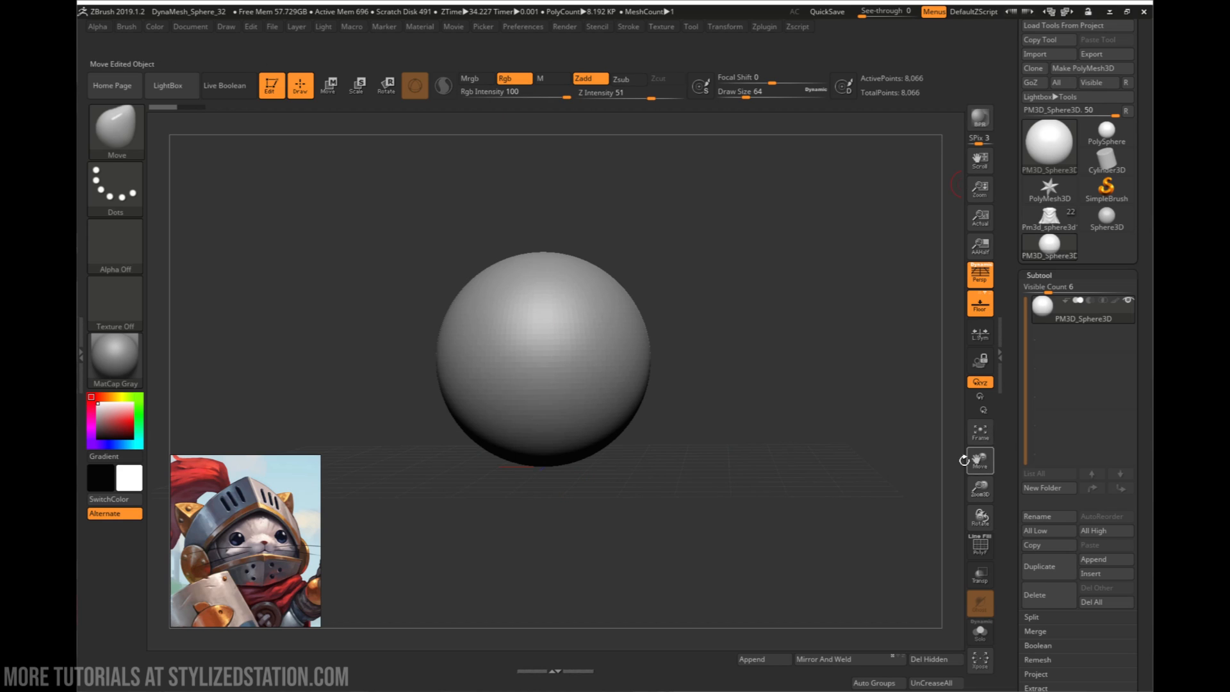
drag(703, 455, 703, 449)
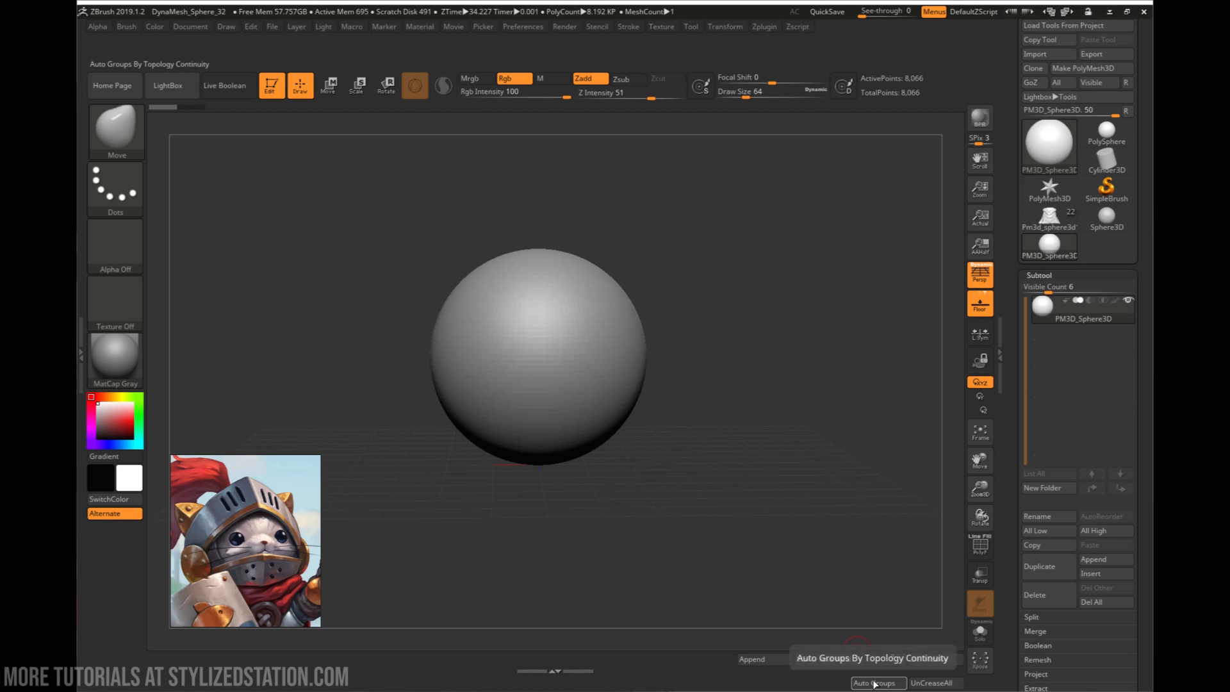
click(525, 28)
click(538, 72)
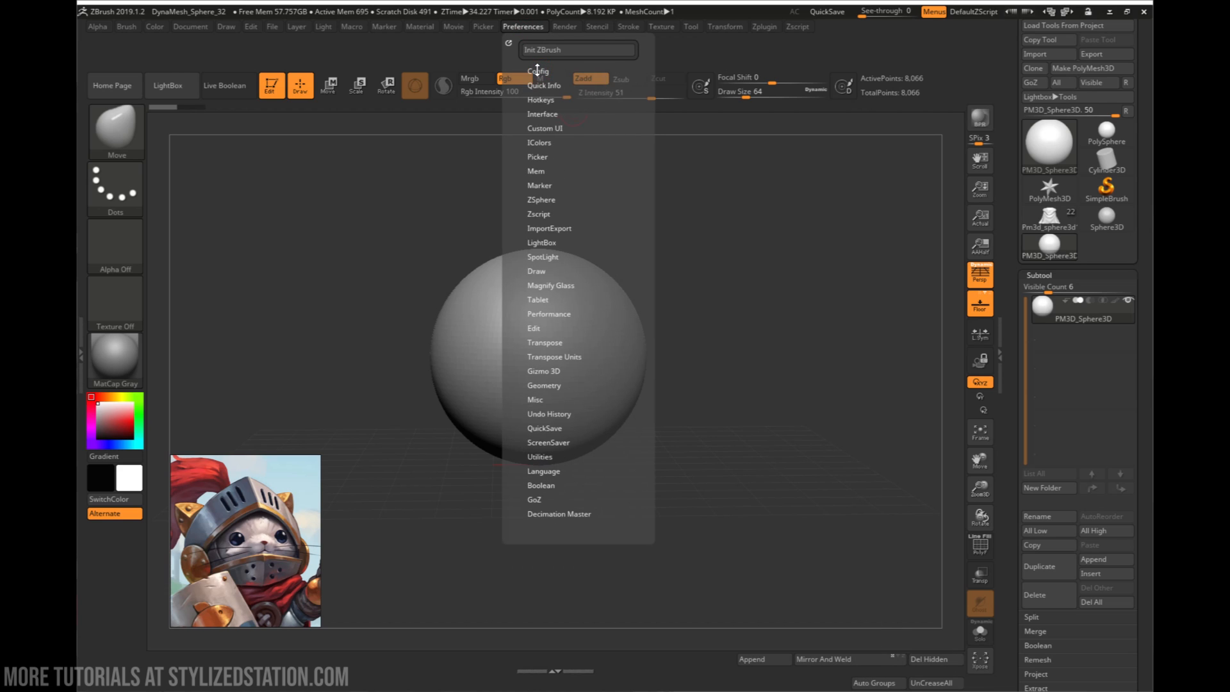
click(538, 71)
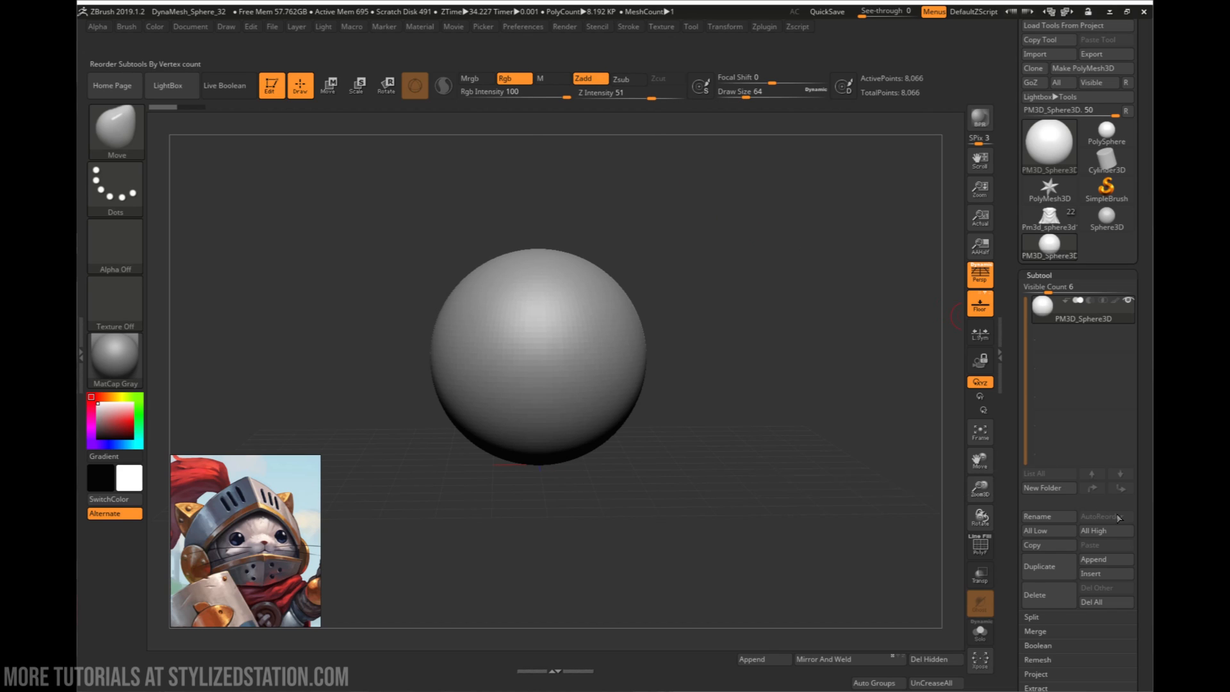
key(ctrl)
mouse_move(1050, 514)
ctrl+alt+mouse_down()
mouse_move(710, 668)
mouse_move(774, 558)
ctrl+alt+mouse_up()
drag(651, 513, 651, 511)
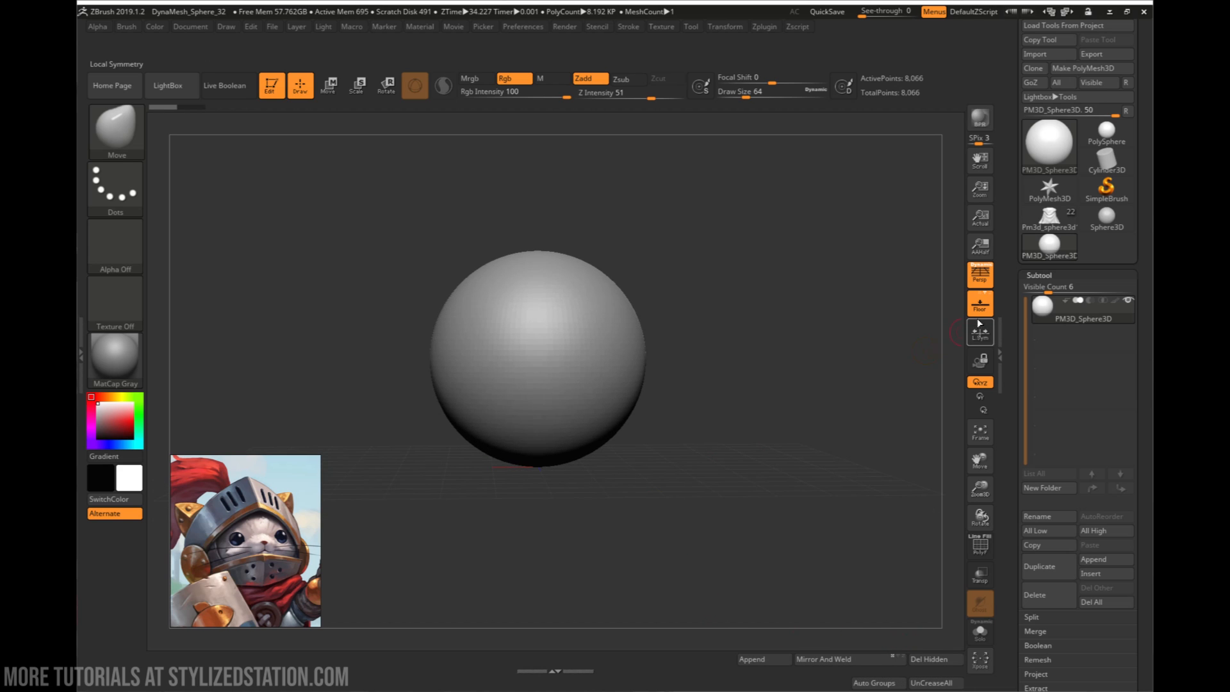
- Turn off perspective and restrict view rotation to the Y axis
click(980, 272)
alt+drag(679, 413, 721, 404)
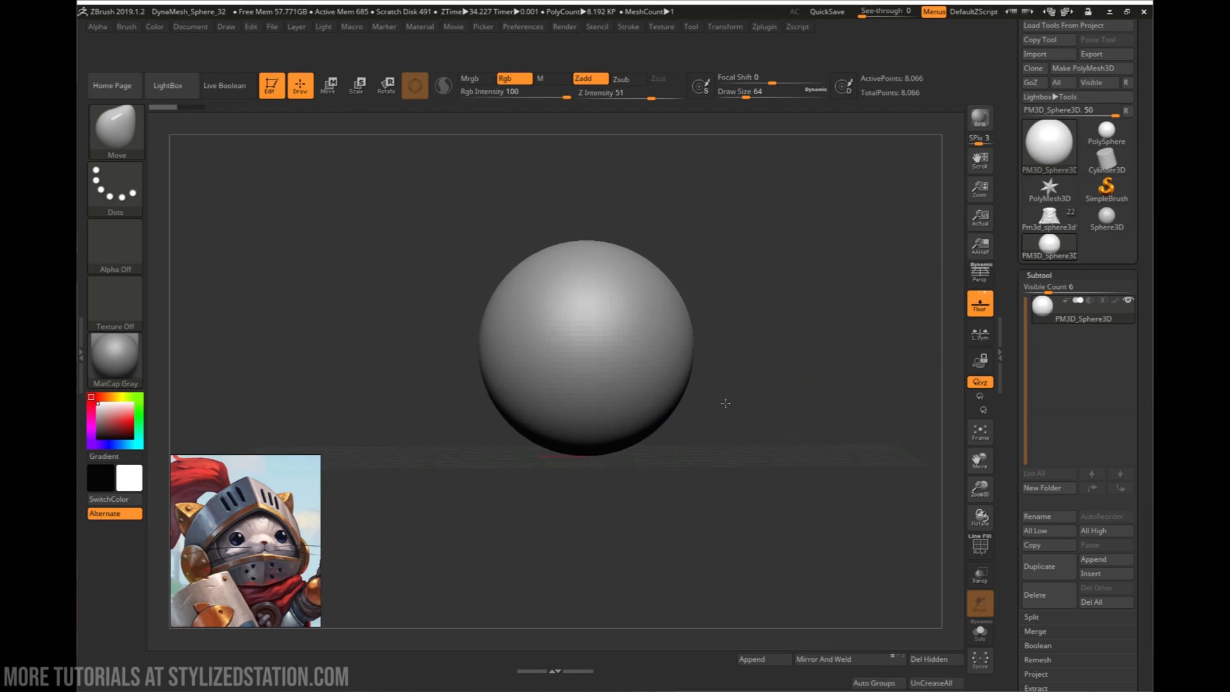
click(978, 402)
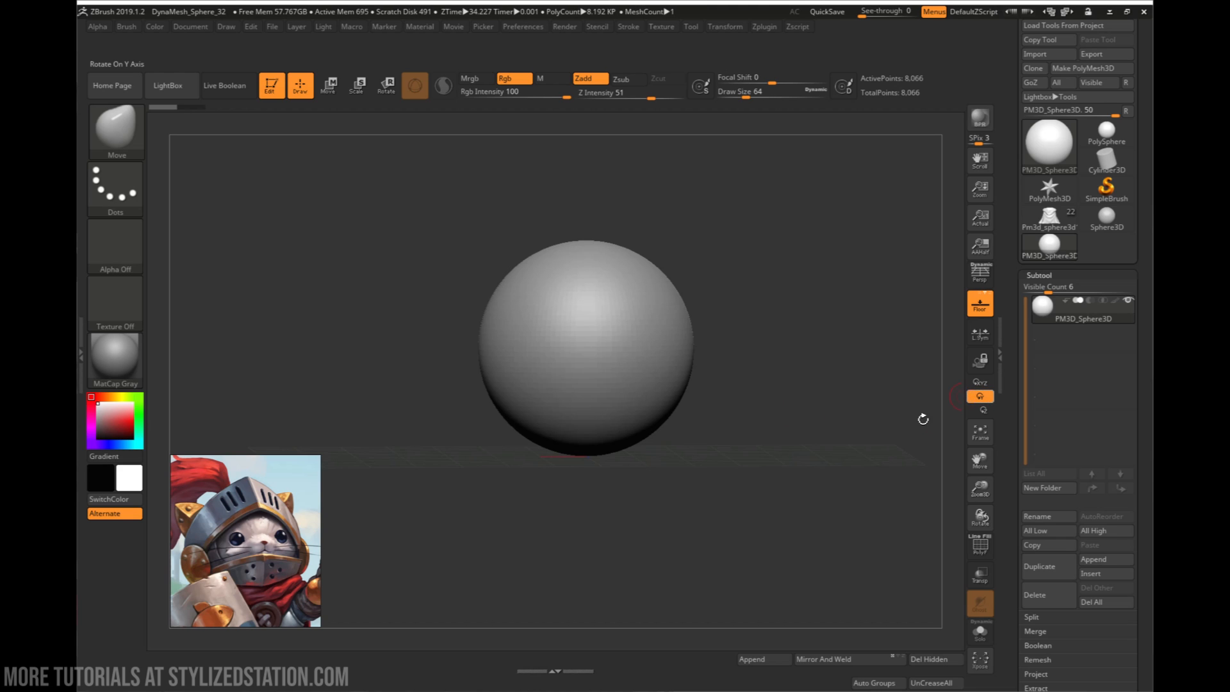
mouse_move(763, 478)
mouse_down()
mouse_move(740, 481)
mouse_move(713, 448)
mouse_move(714, 472)
mouse_move(709, 433)
mouse_move(695, 469)
mouse_move(731, 432)
mouse_up()
right_click(730, 432)
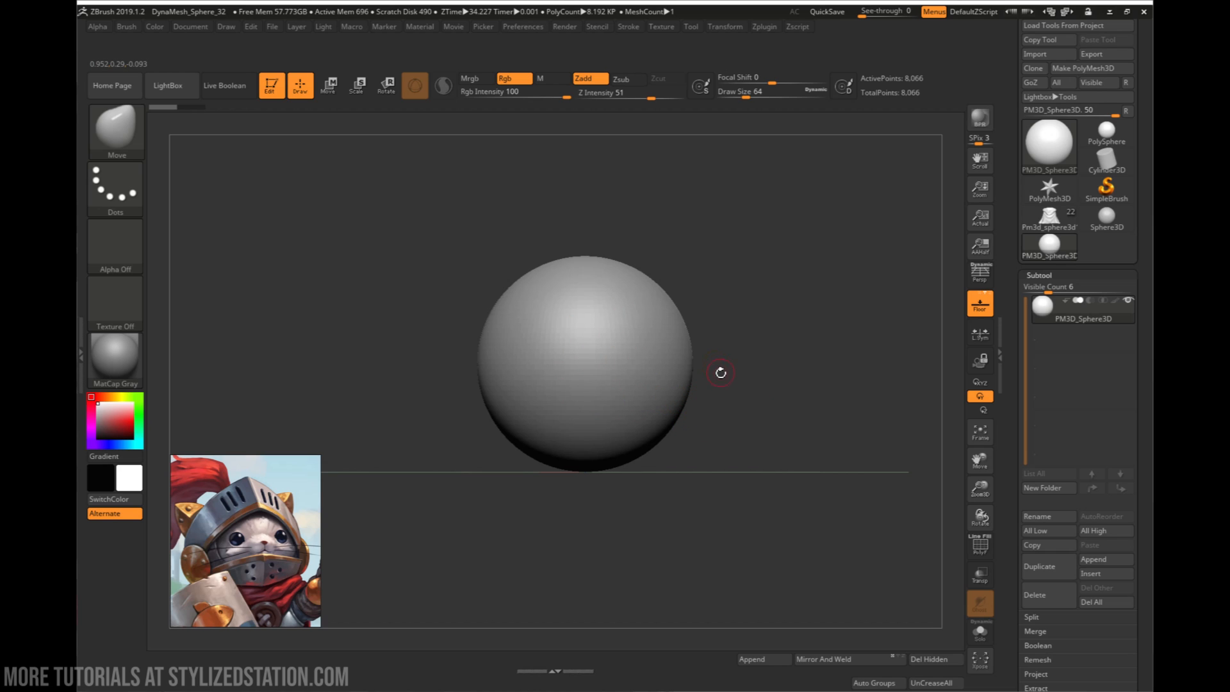
- Mask a straight-edged band across the lower part of the sphere using the MaskRect brush in front view
mouse_move(721, 372)
mouse_down()
mouse_move(744, 420)
mouse_move(750, 407)
mouse_up()
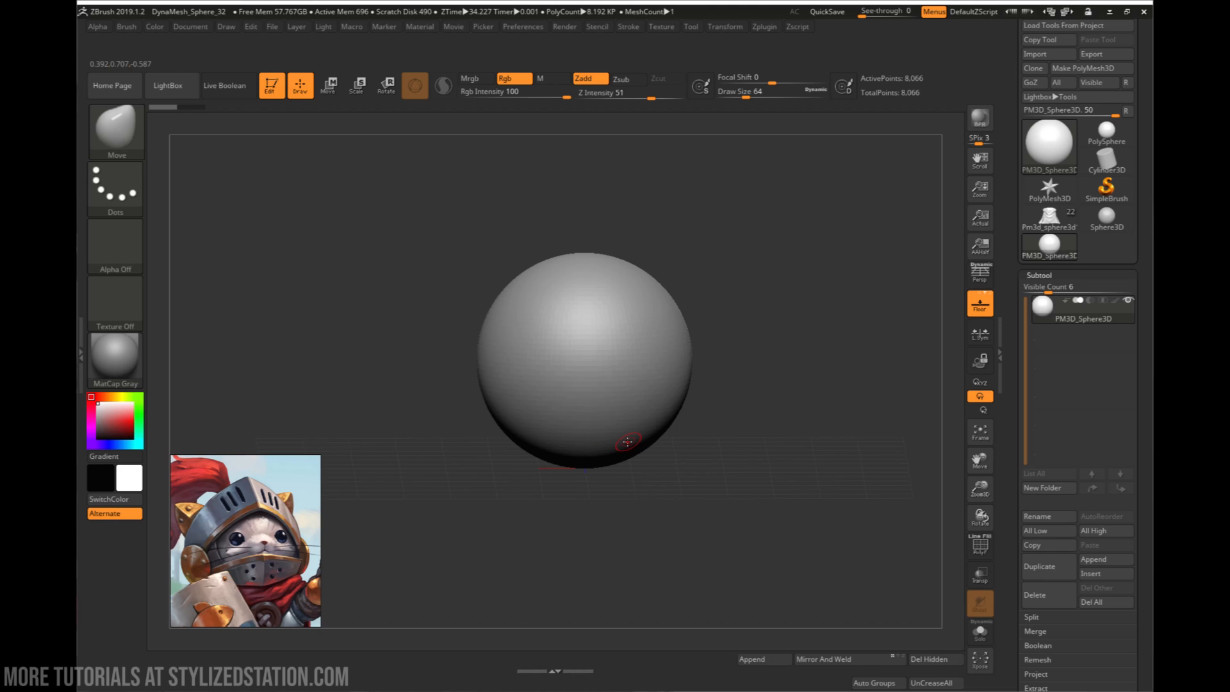
drag(717, 423, 741, 409)
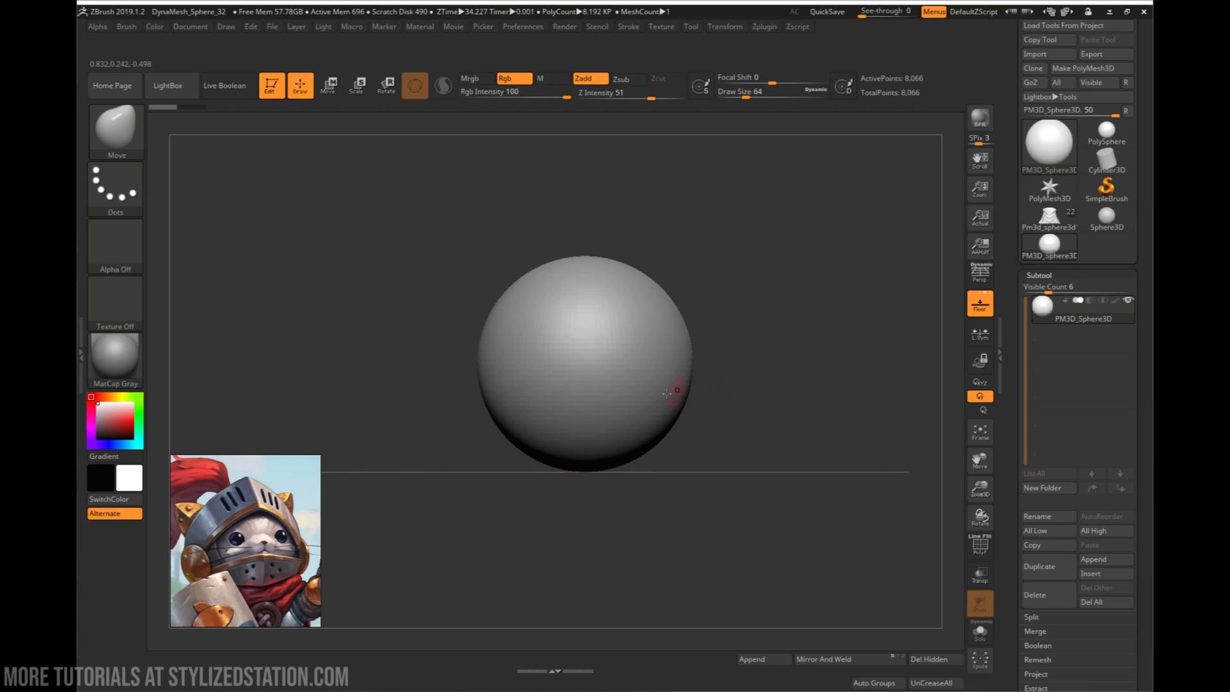
drag(711, 400, 707, 413)
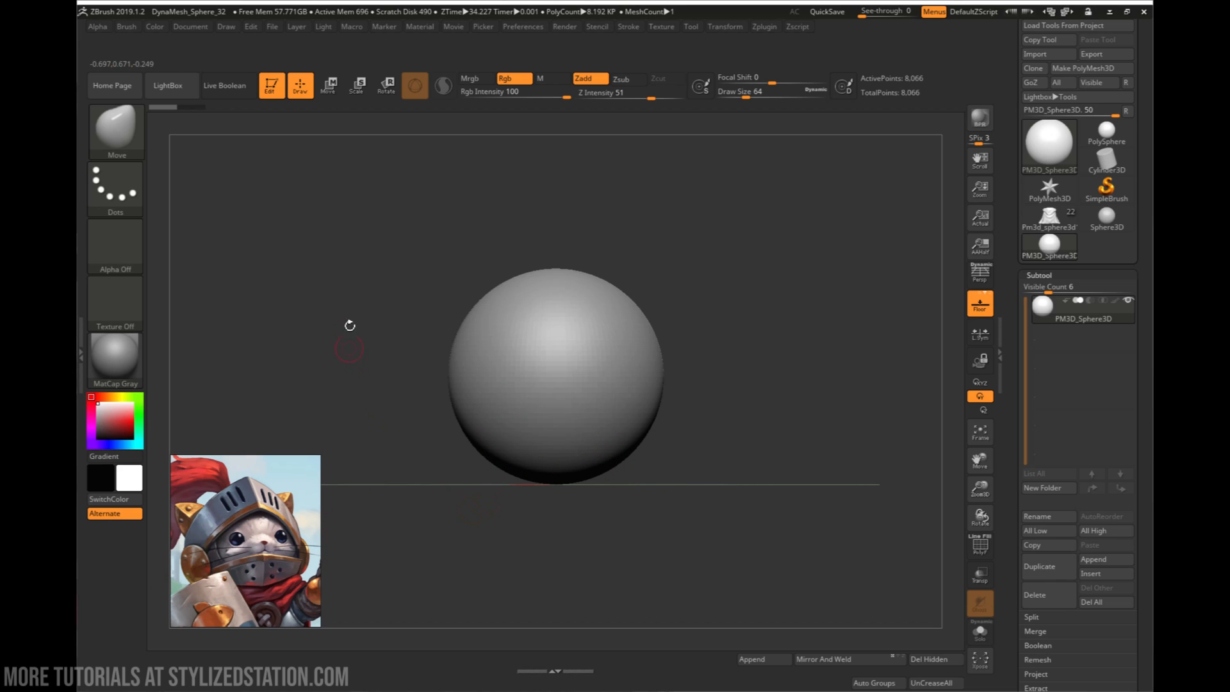
ctrl+click(111, 133)
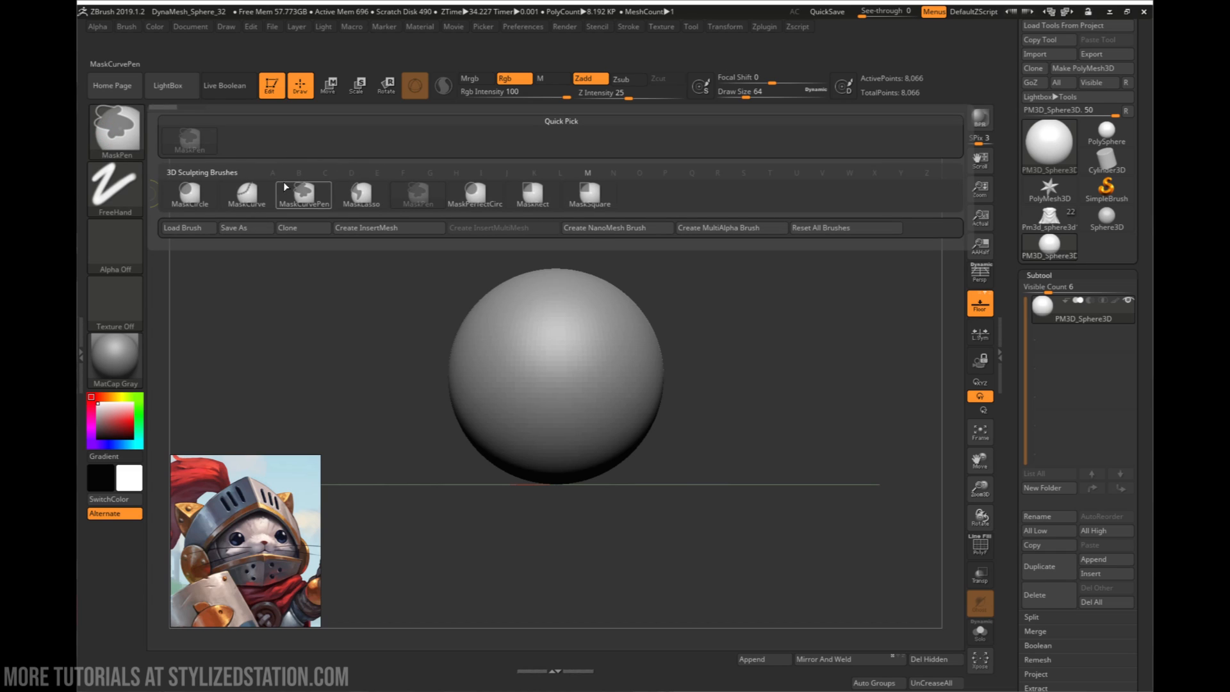
click(533, 192)
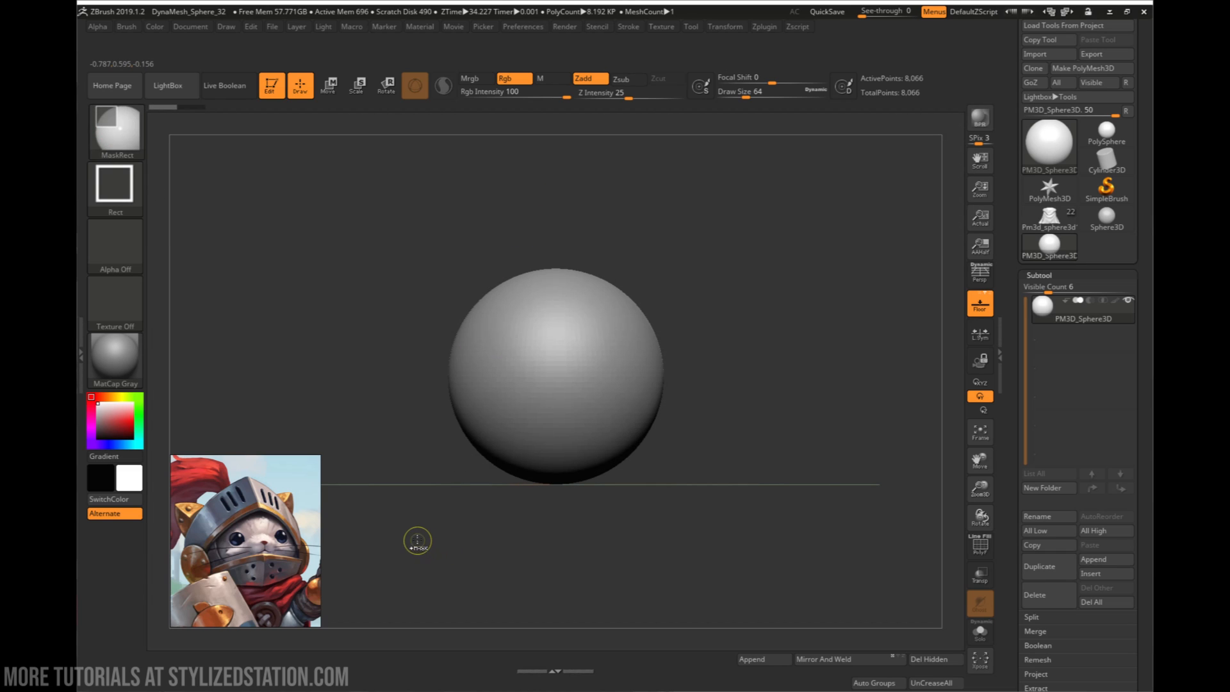
ctrl+drag(418, 535, 712, 424)
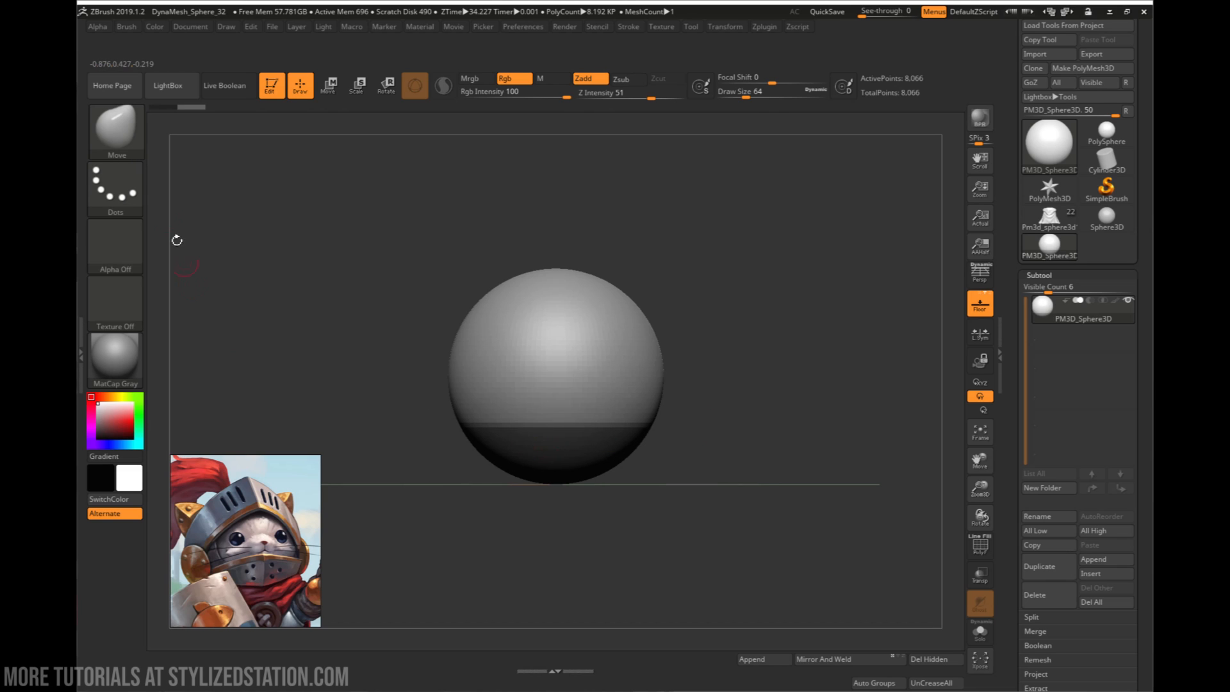
ctrl+click(128, 133)
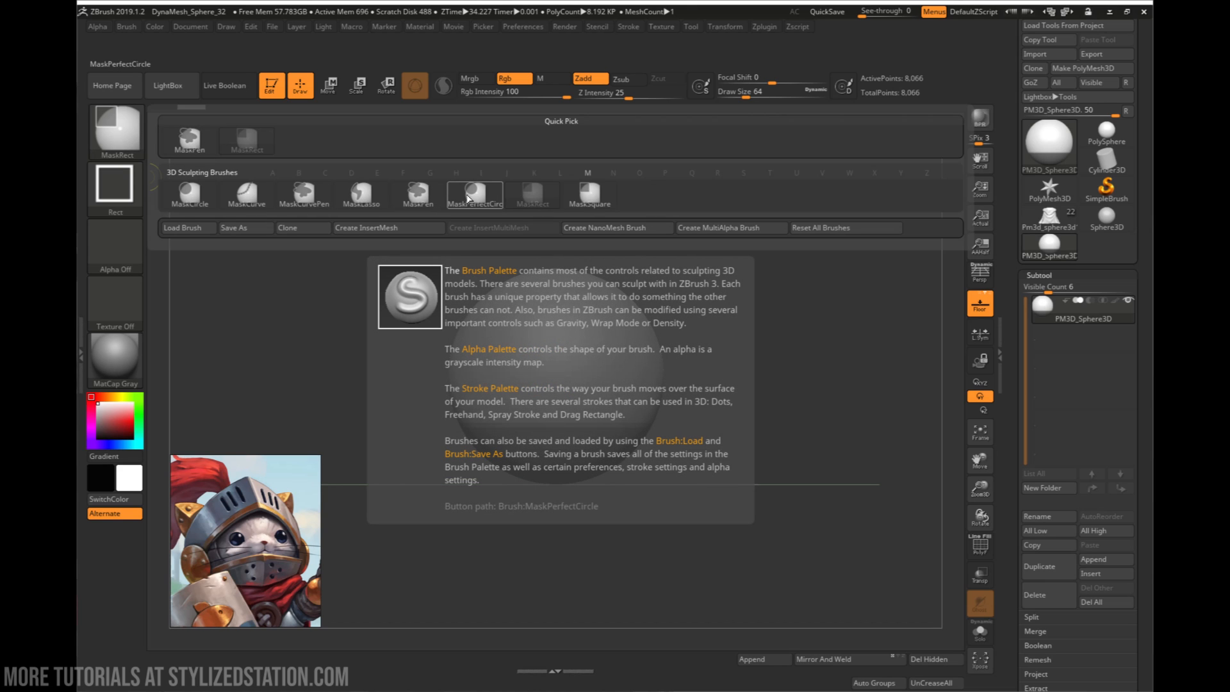
click(472, 198)
ctrl+drag(526, 345, 619, 360)
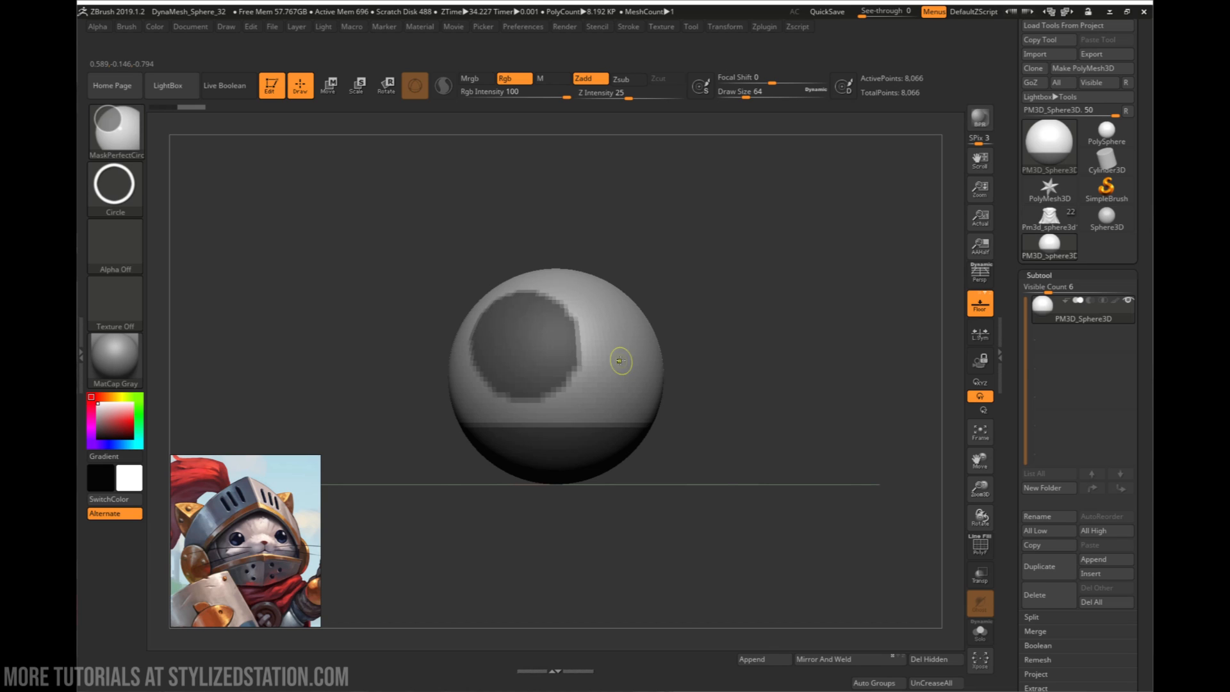
key(ctrl+z)
- Mask a wide oval face opening centred on the front of the sphere using the MaskCircle brush
ctrl+click(126, 150)
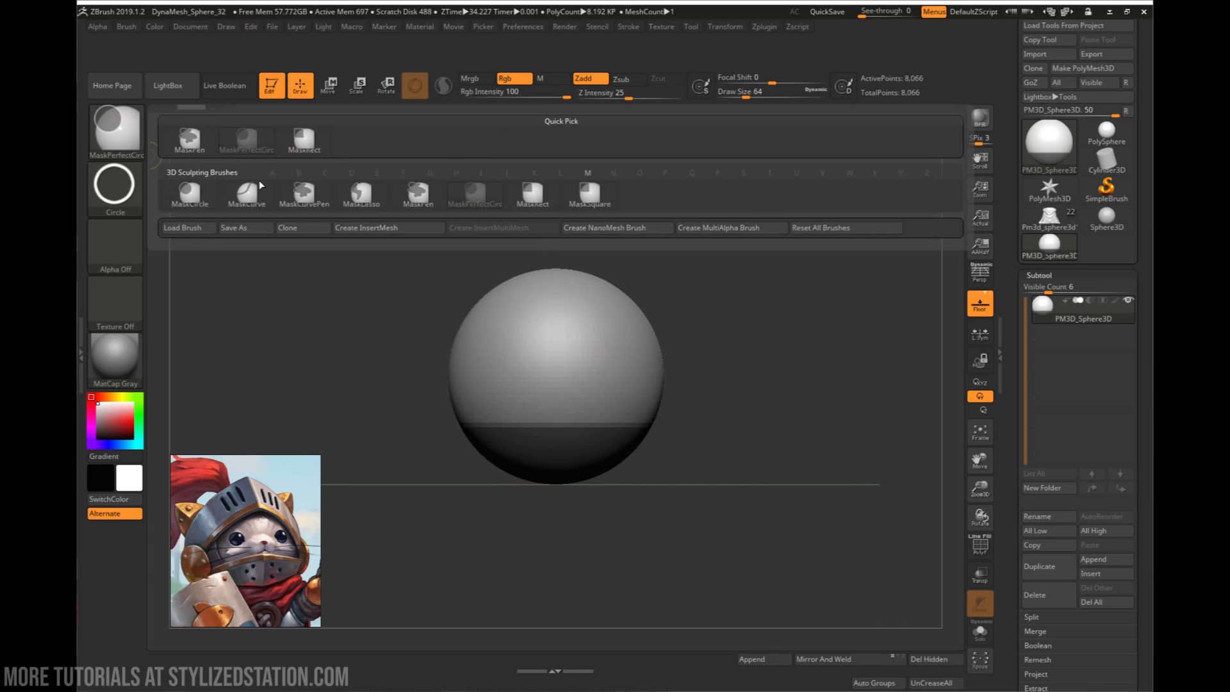
click(201, 199)
mouse_move(534, 345)
ctrl+mouse_down()
mouse_move(678, 433)
mouse_move(632, 398)
mouse_move(615, 406)
mouse_move(626, 401)
ctrl+mouse_up()
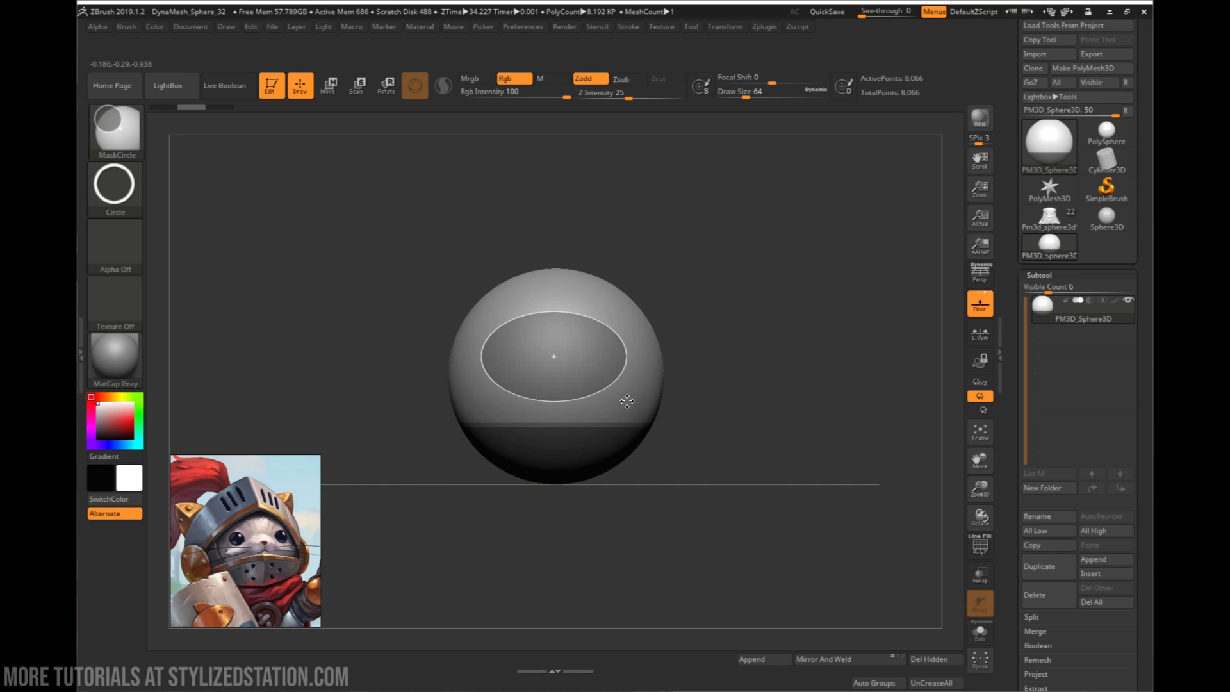
mouse_move(627, 401)
ctrl+mouse_down()
mouse_move(623, 411)
mouse_move(629, 402)
ctrl+mouse_up()
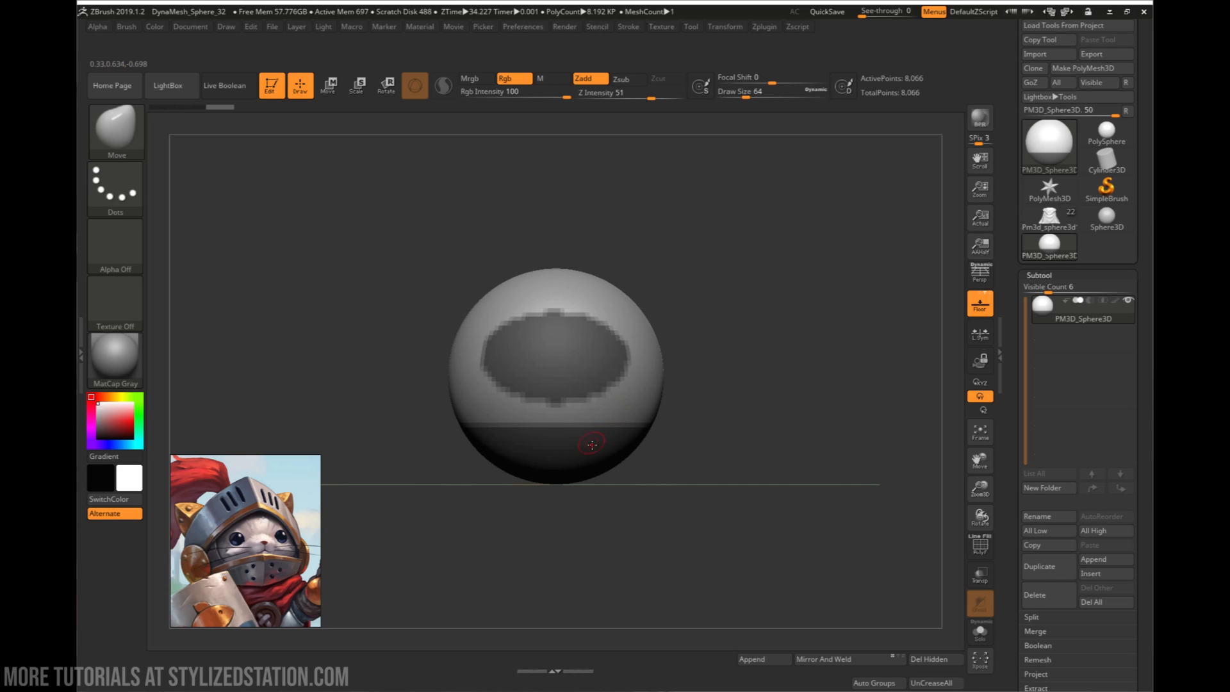
- Display the polyframe and convert the masked oval and lower band into their own polygroup
drag(644, 451, 703, 433)
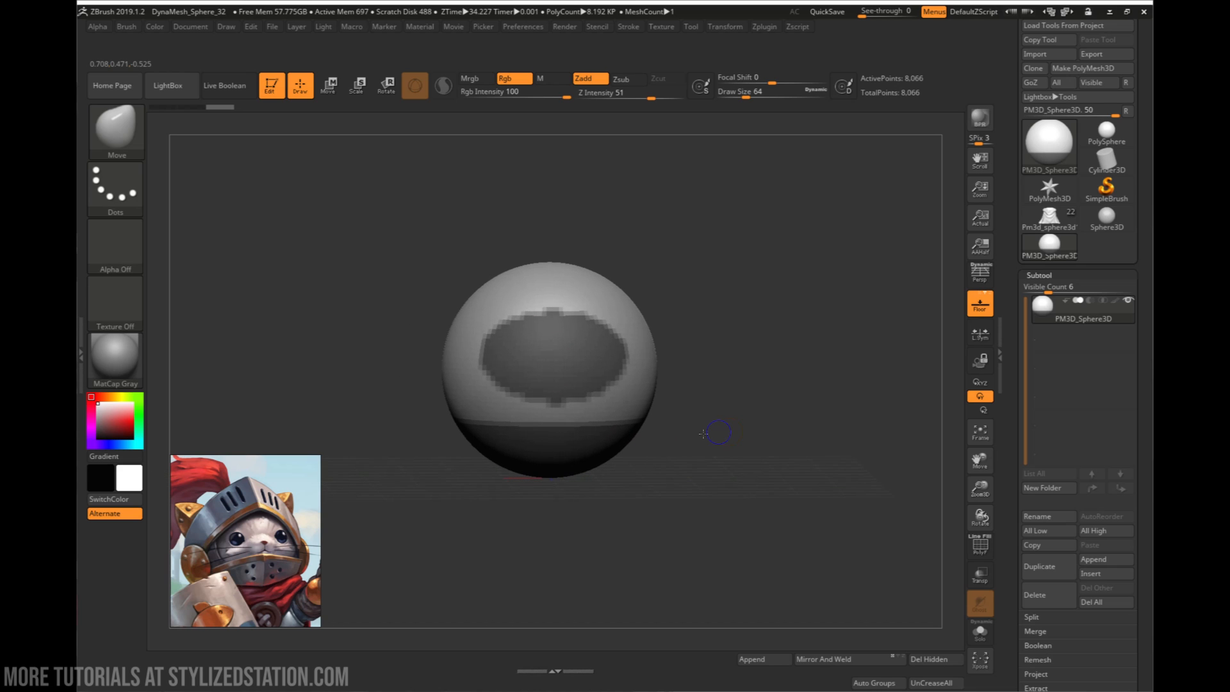
key(shift)
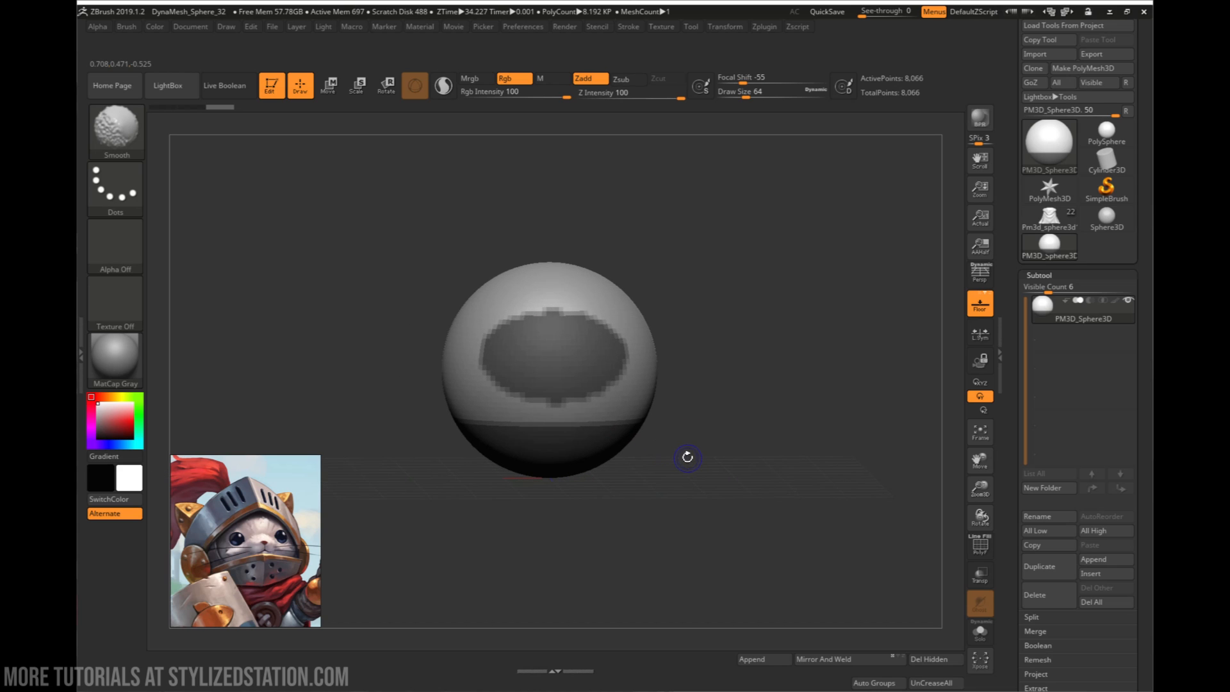
key(shift+f)
mouse_move(716, 491)
mouse_down()
mouse_move(700, 455)
mouse_move(709, 465)
mouse_move(710, 443)
mouse_move(709, 463)
mouse_up()
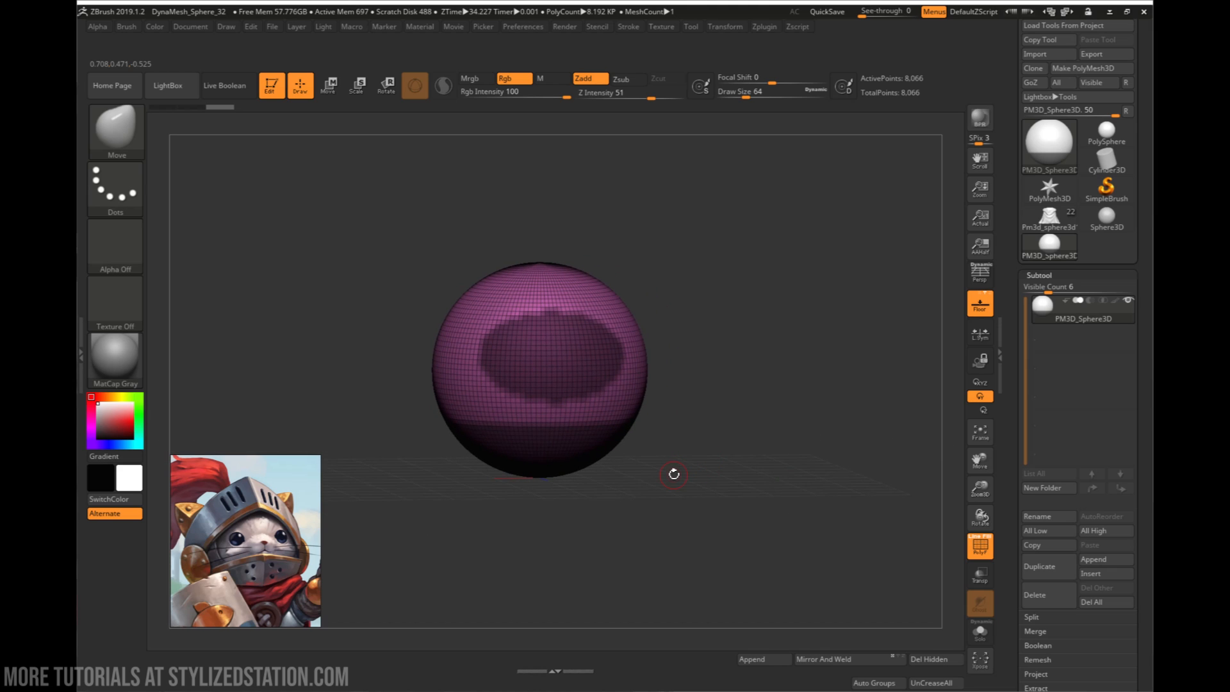
key(ctrl+w)
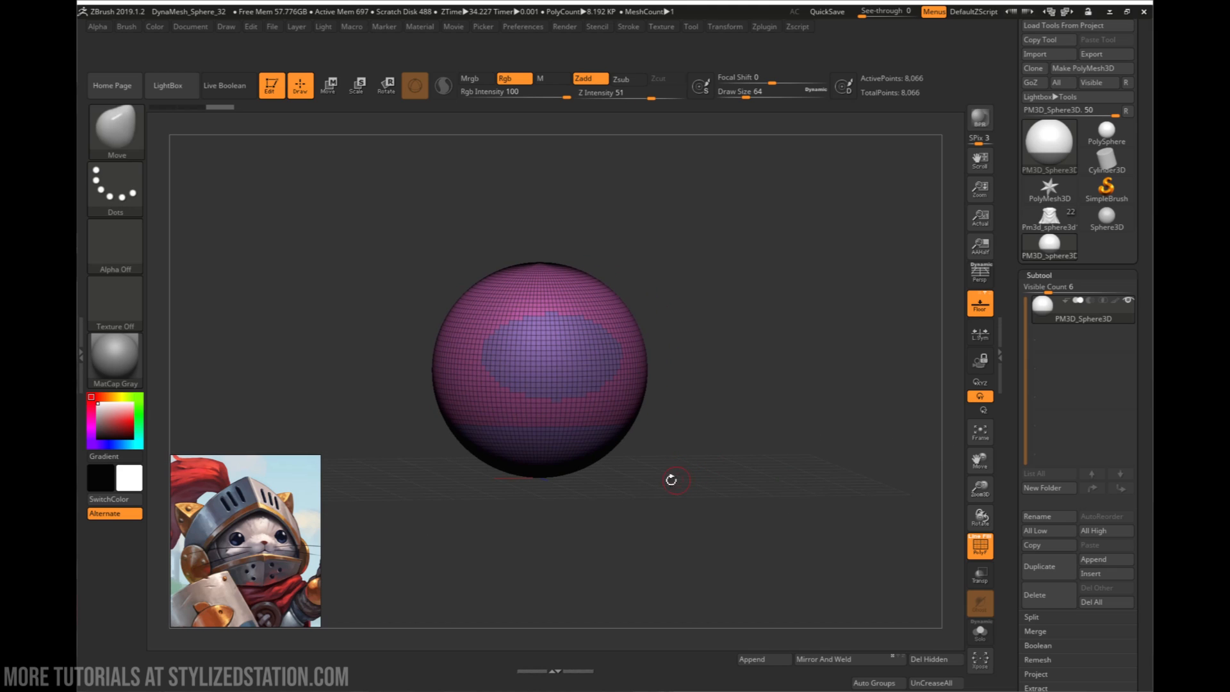
- Isolate the unmasked helmet shell's polygroup, hiding the face opening and the sphere's lower part
drag(670, 481, 620, 472)
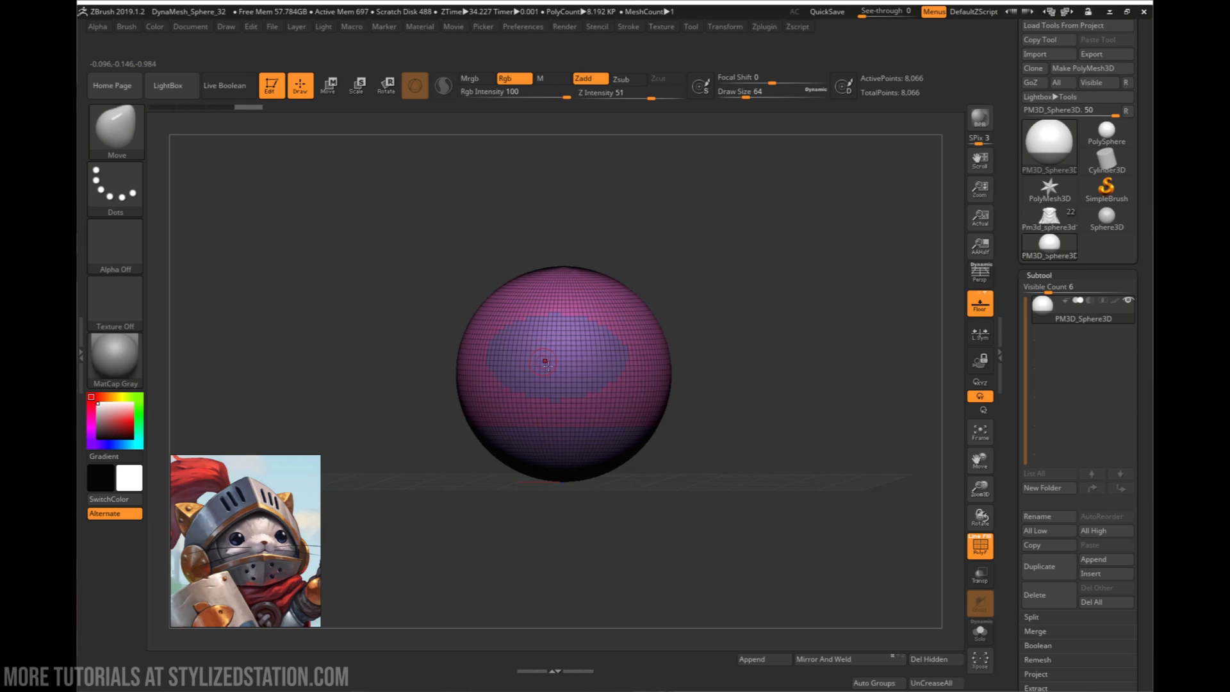
drag(703, 462, 598, 459)
drag(695, 464, 706, 460)
key(space)
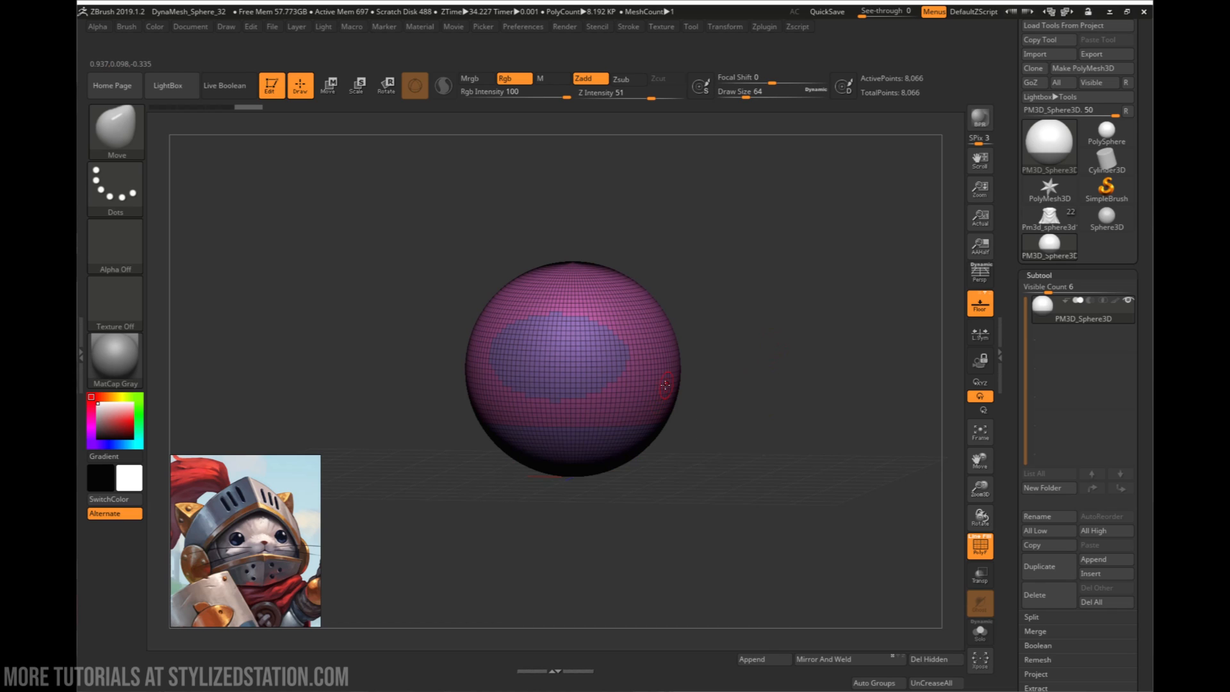
key(ctrl+shift)
ctrl+shift+click(655, 376)
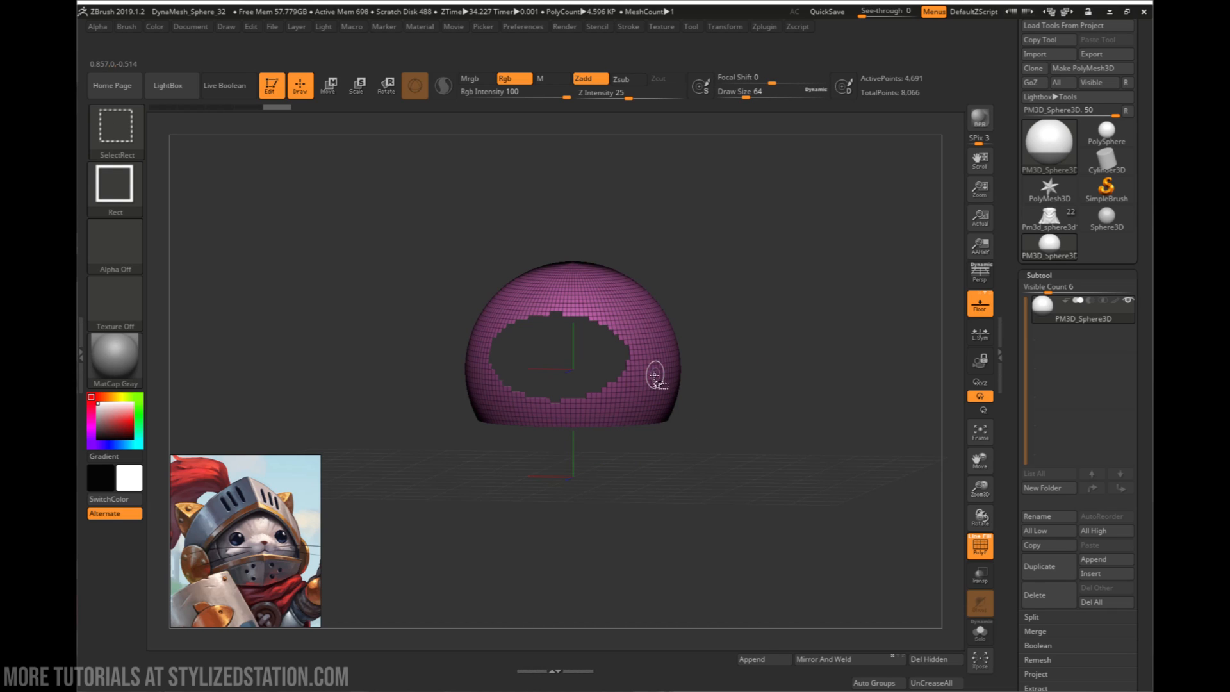
mouse_move(653, 370)
mouse_down()
mouse_move(714, 393)
mouse_move(707, 417)
mouse_up()
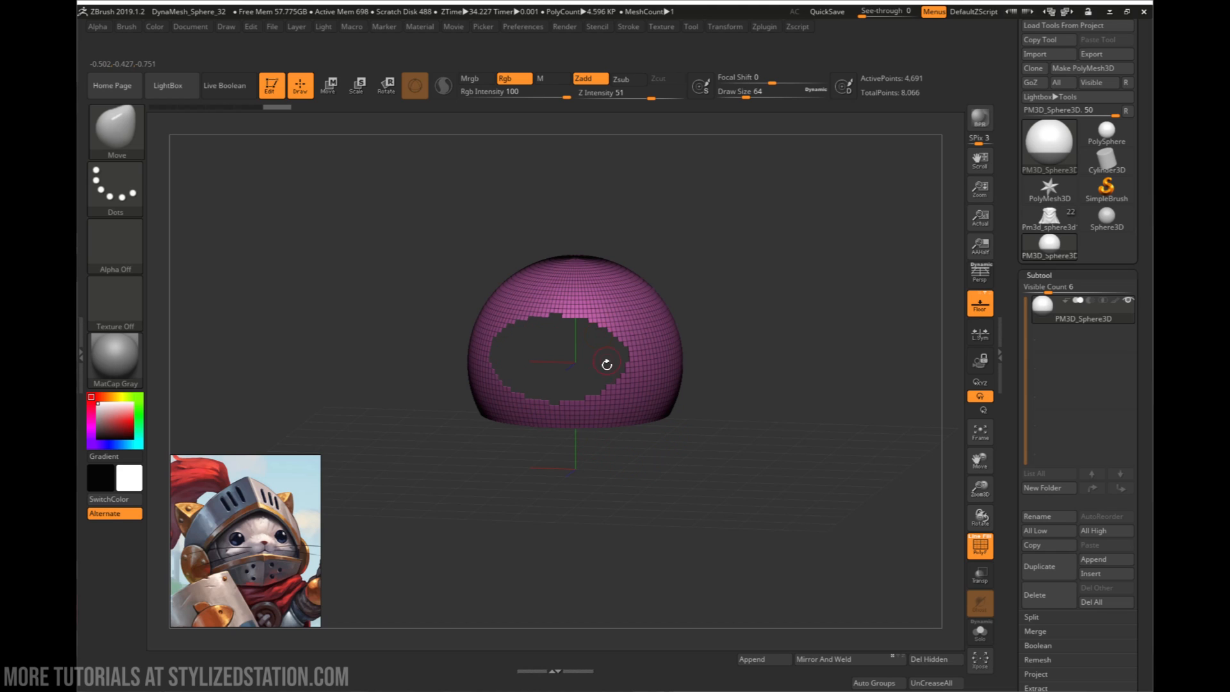
- Delete the hidden face opening and lower sphere part from the helmet shell's geometry
drag(640, 493, 695, 502)
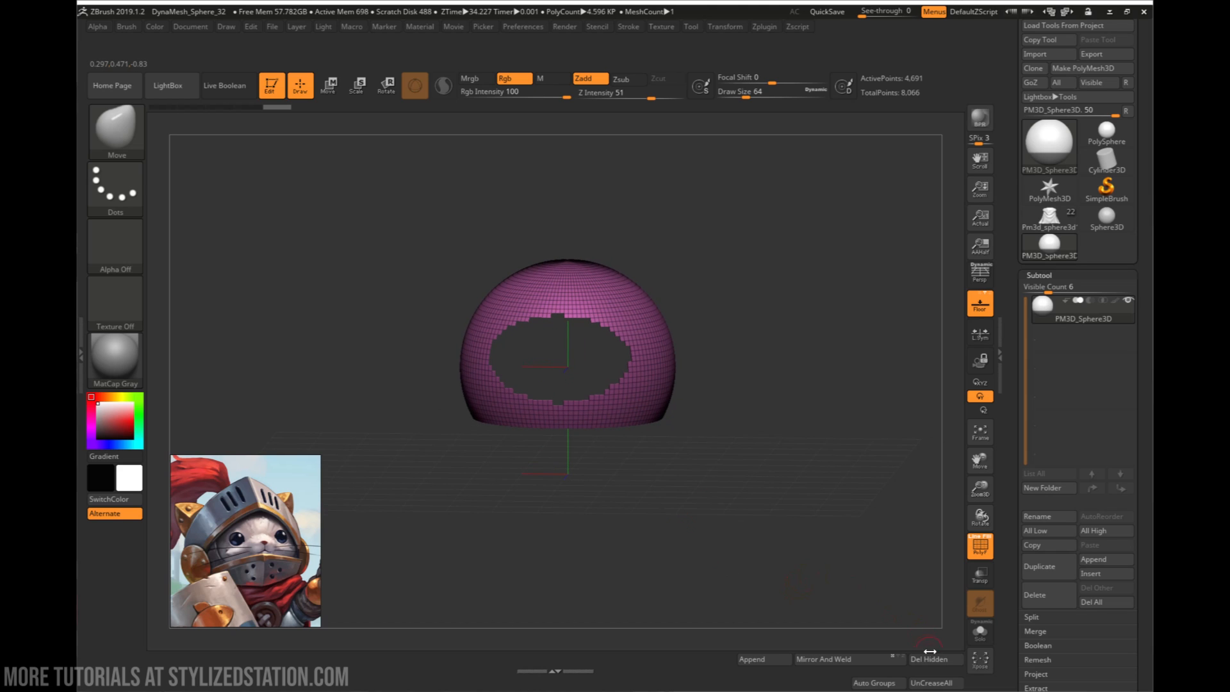
scroll(1016, 480, down, 5)
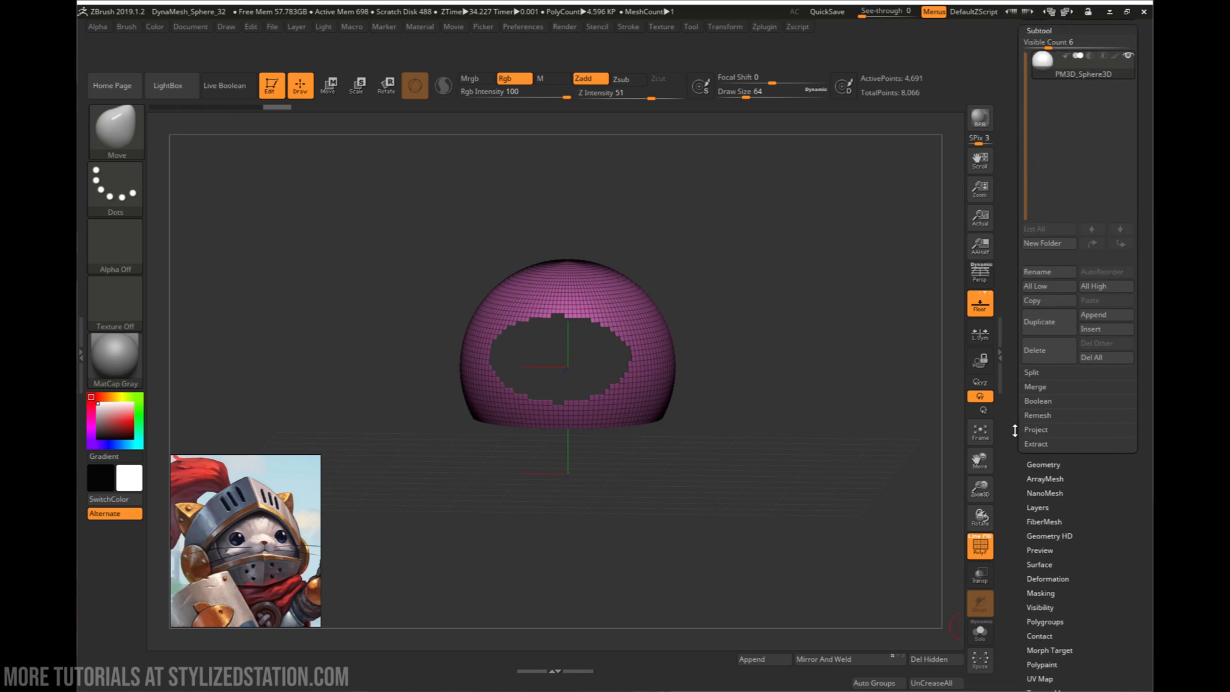
scroll(1014, 430, down, 2)
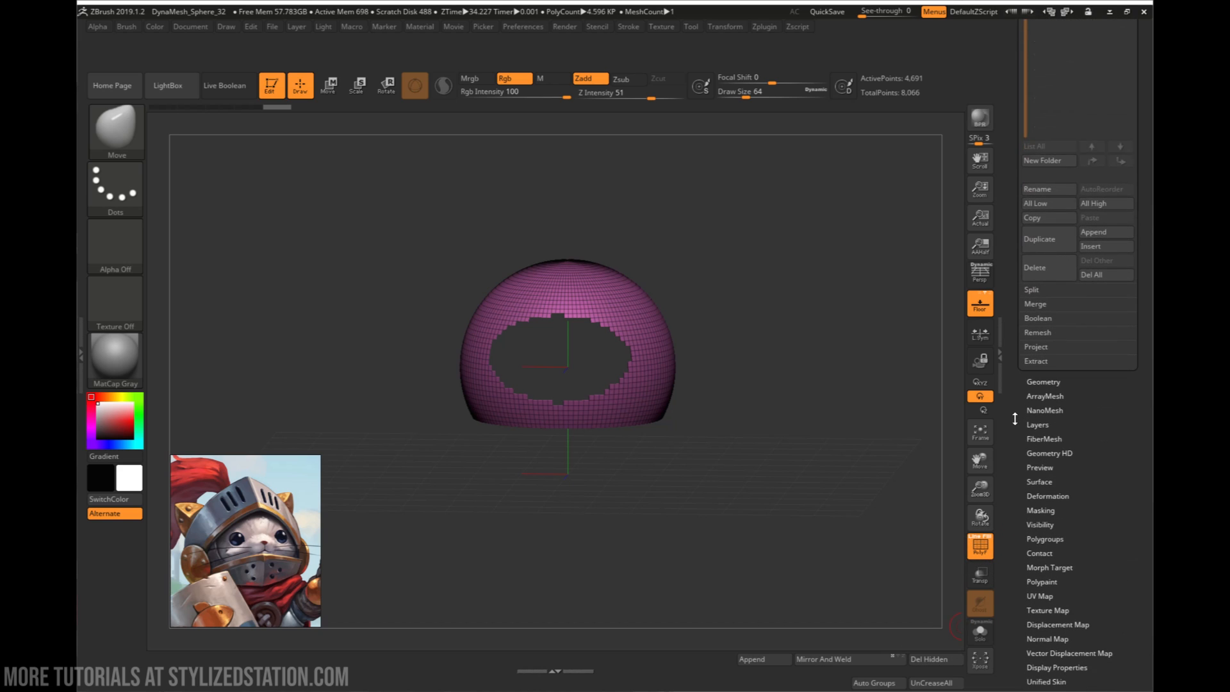
click(1039, 381)
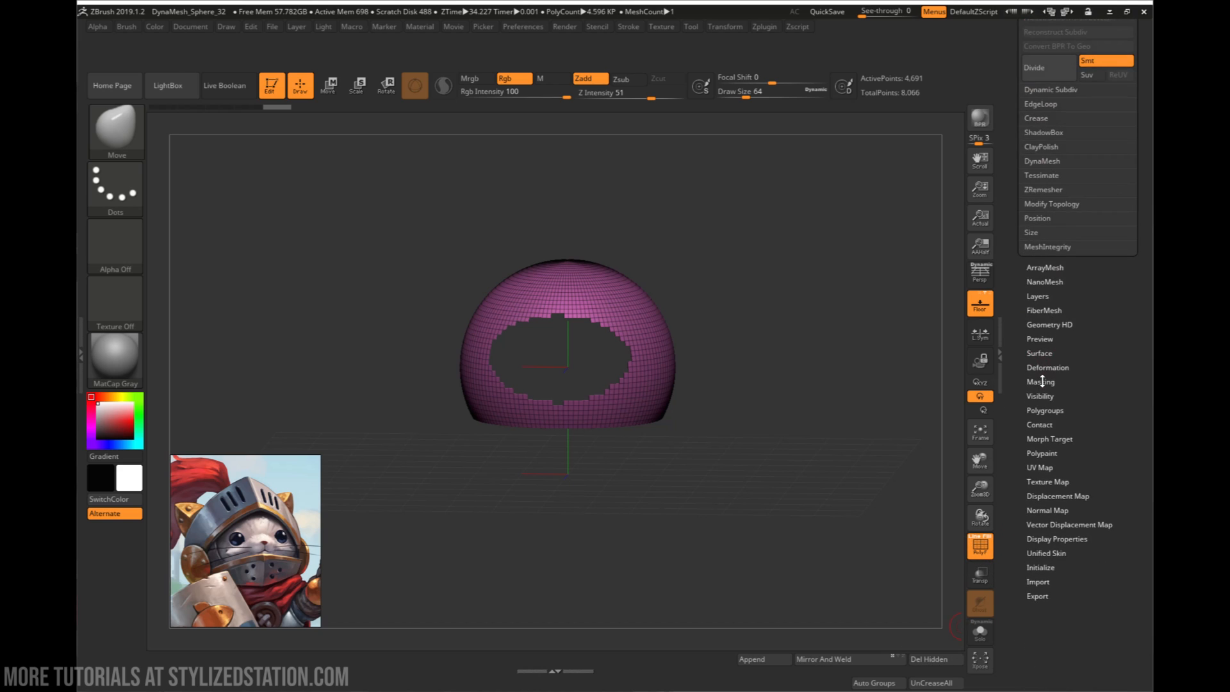
click(1063, 205)
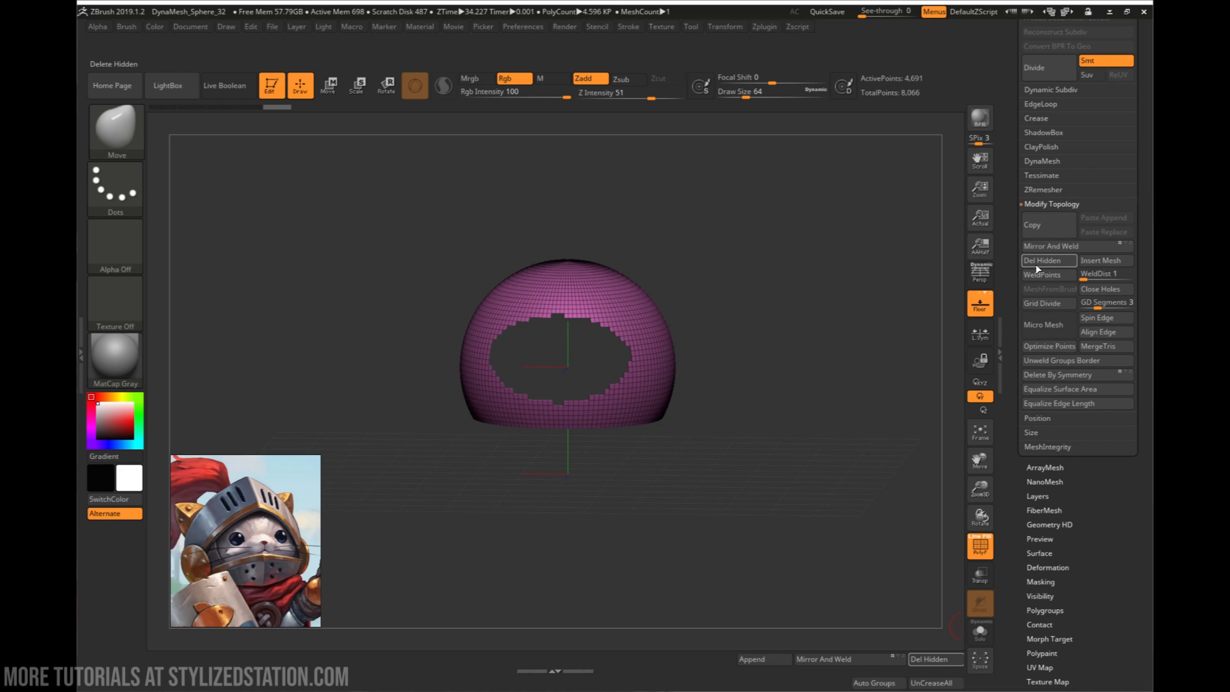
click(1053, 264)
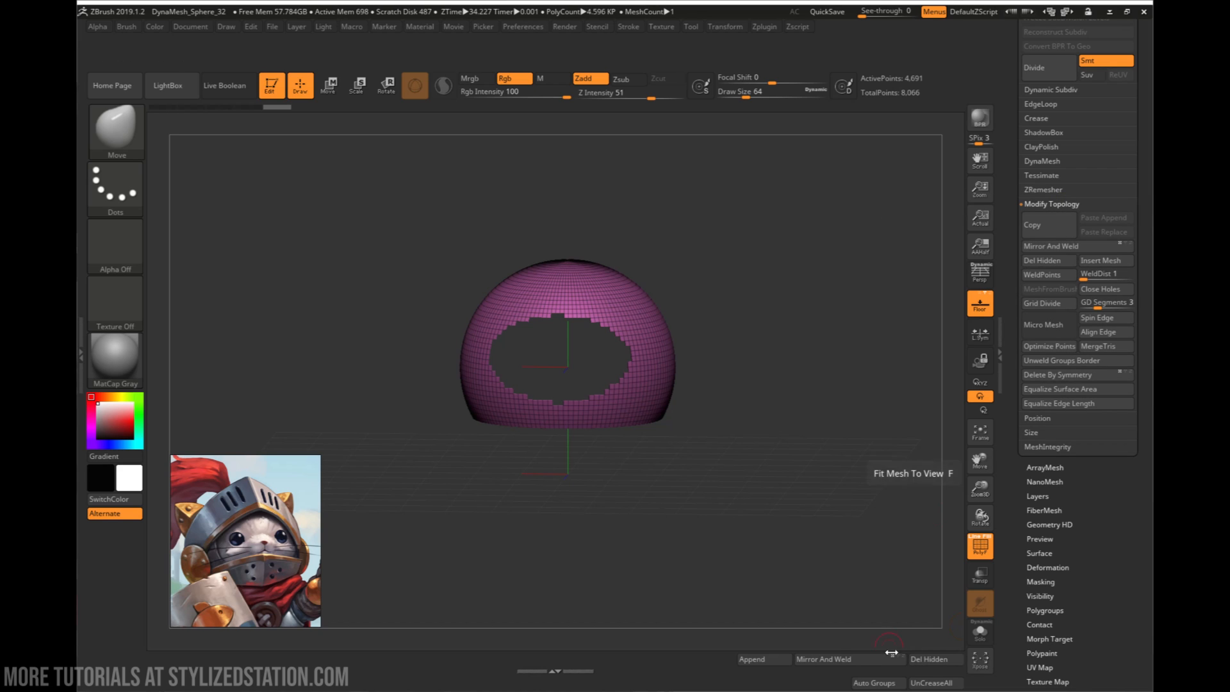
click(932, 659)
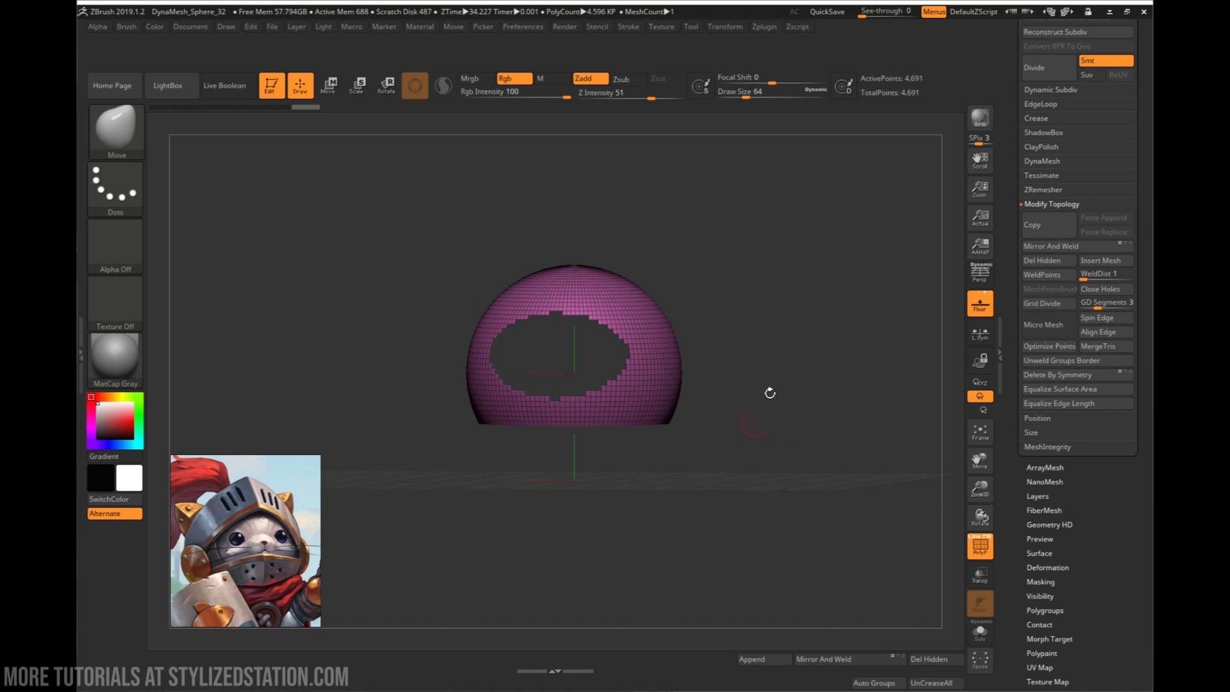
scroll(1028, 142, up, 5)
click(1038, 130)
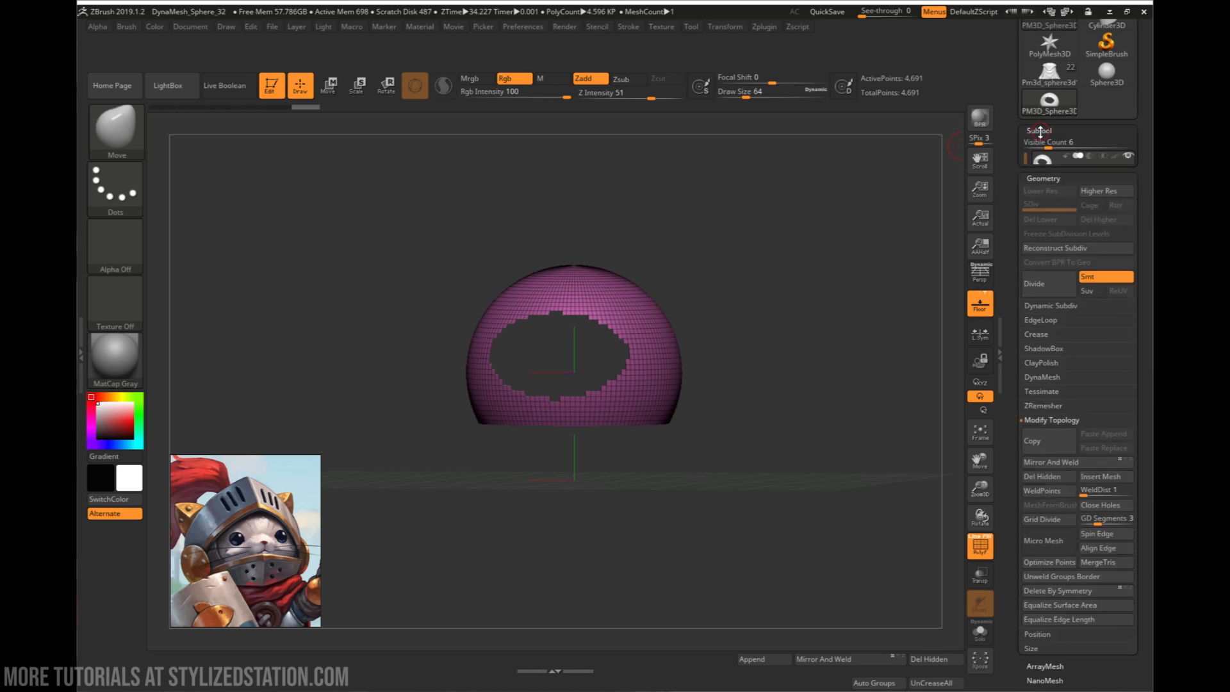
- Turn on double-sided display for the helmet shell and inspect the opening from the front and side
drag(788, 358, 765, 423)
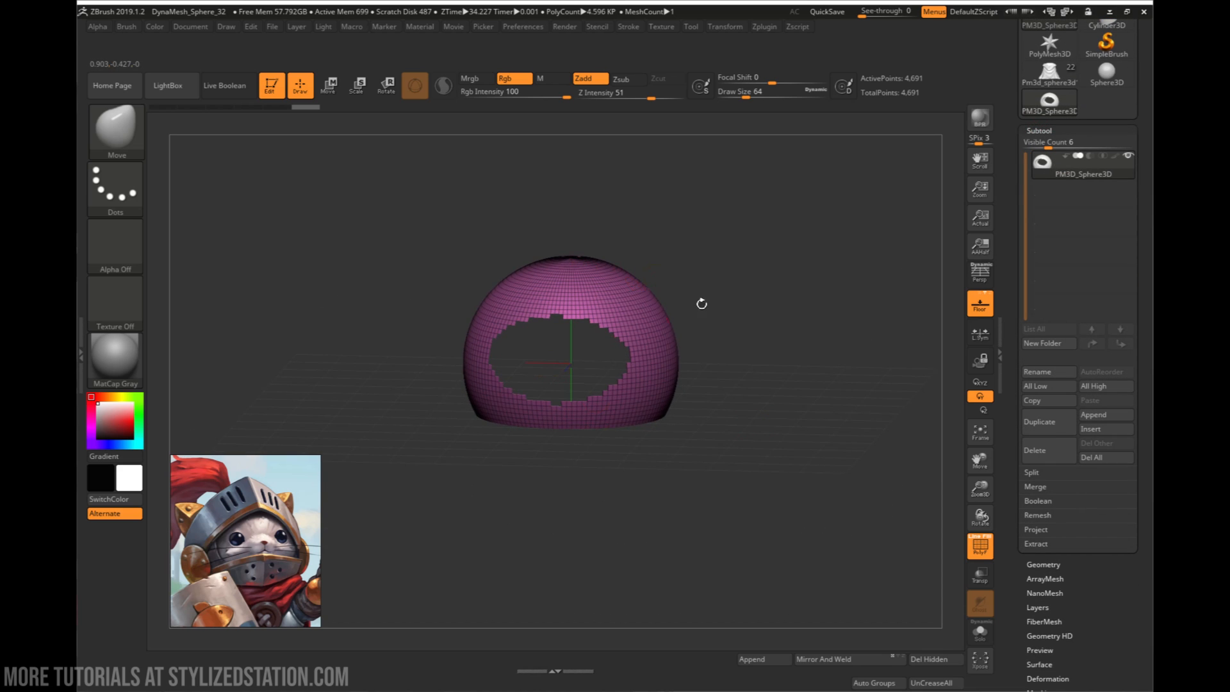
alt+drag(745, 378, 748, 406)
mouse_move(704, 365)
alt+mouse_down()
mouse_move(683, 359)
mouse_move(739, 363)
mouse_move(812, 419)
mouse_move(748, 401)
alt+mouse_up()
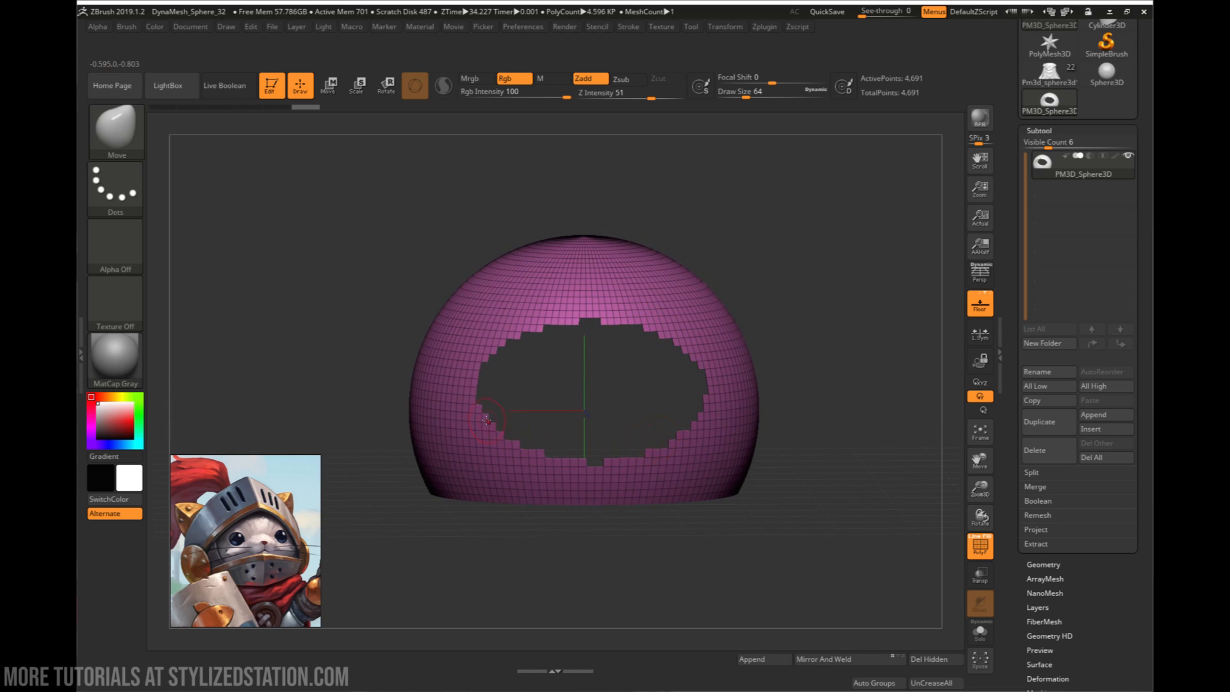
scroll(1020, 400, down, 5)
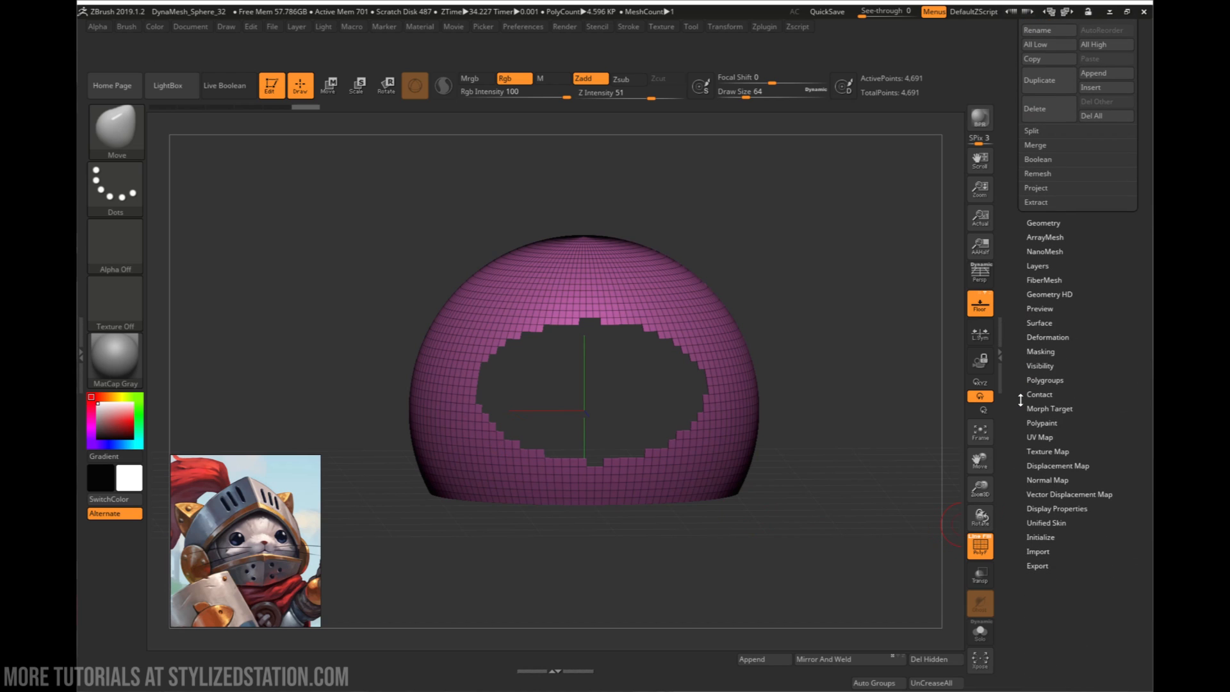
mouse_move(824, 510)
mouse_down()
mouse_move(800, 490)
mouse_move(815, 480)
mouse_move(806, 501)
mouse_move(828, 506)
mouse_up()
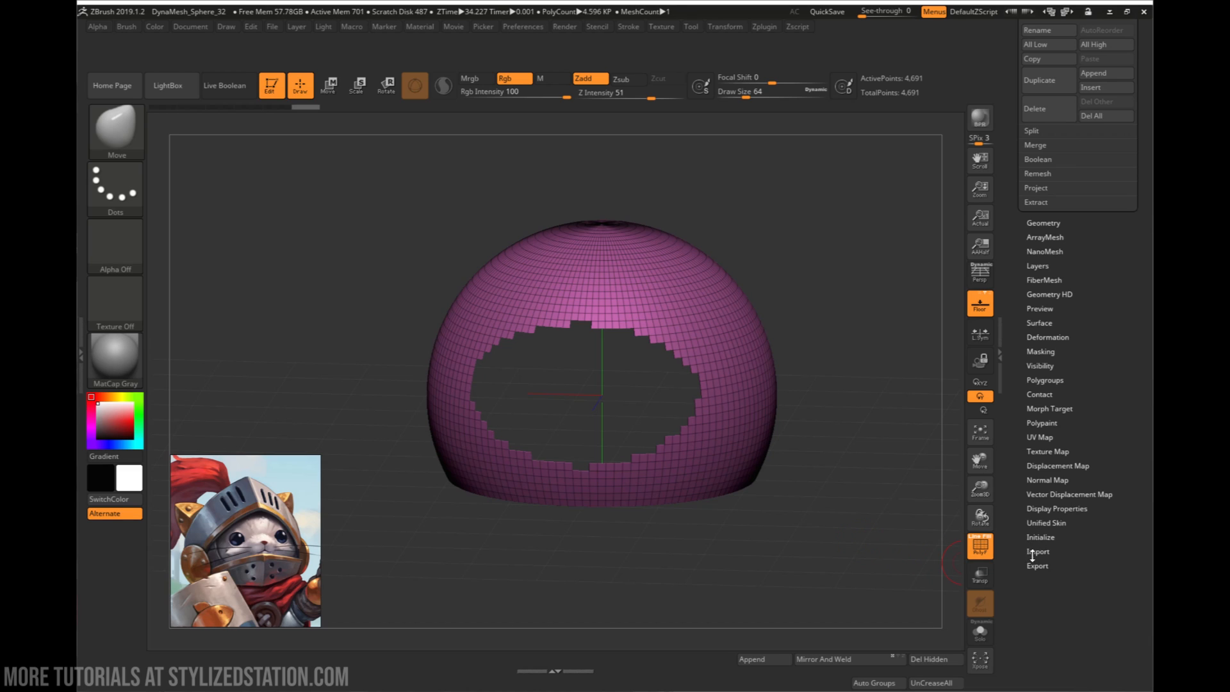
click(1050, 510)
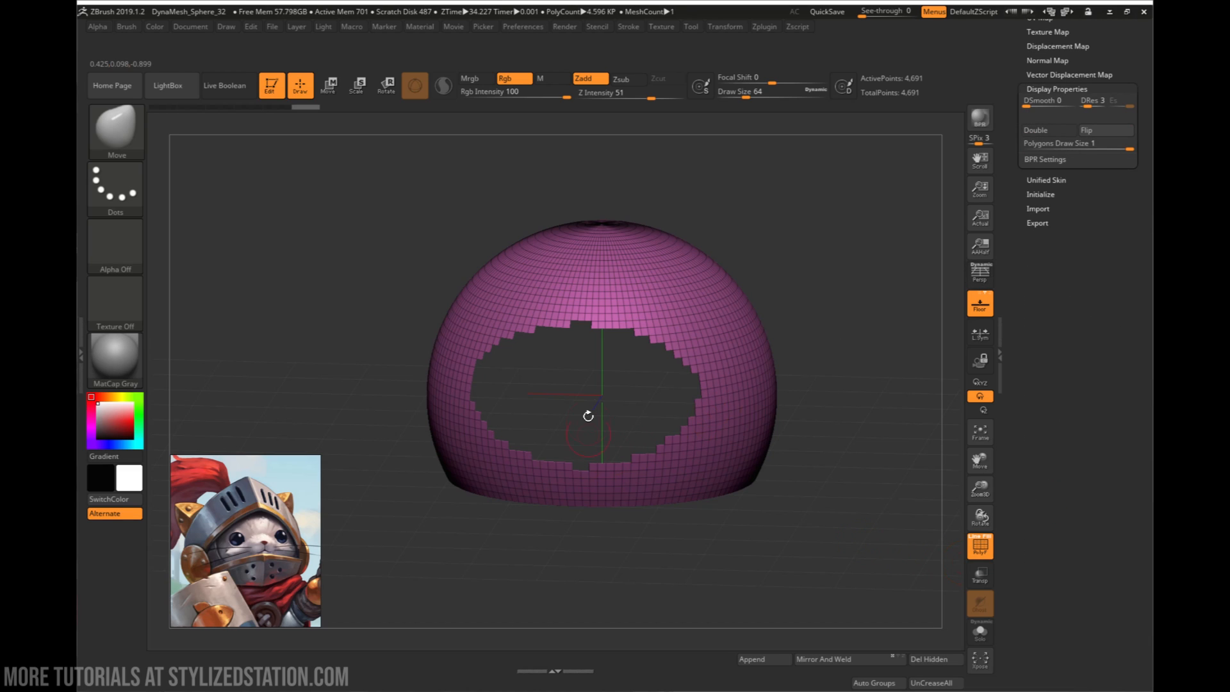
click(1036, 130)
drag(776, 417, 712, 350)
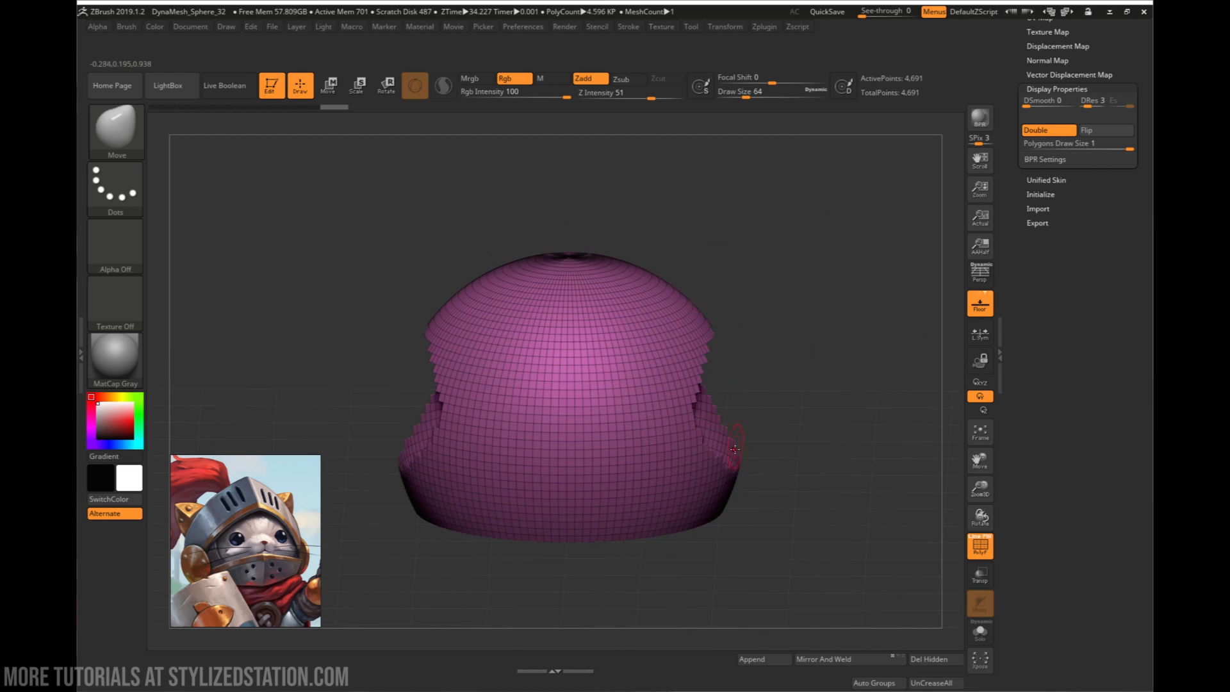
drag(718, 416, 715, 348)
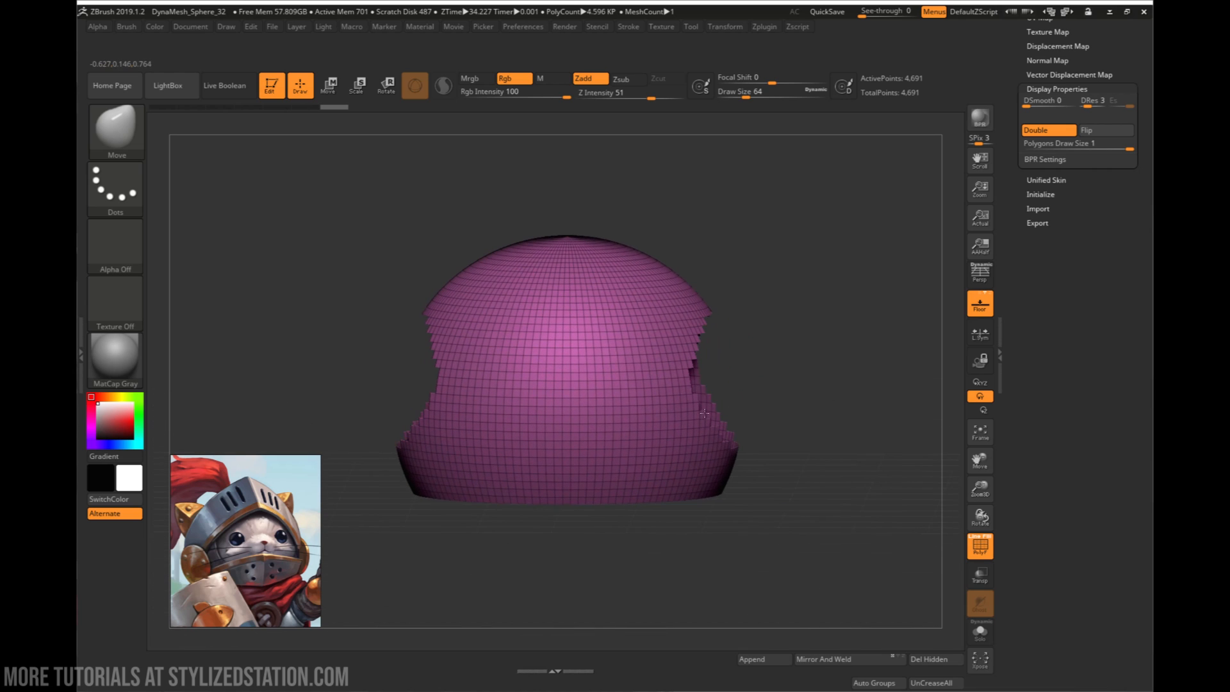
drag(739, 442, 775, 466)
mouse_move(773, 466)
right_down()
mouse_move(797, 469)
mouse_move(638, 481)
mouse_move(694, 483)
mouse_move(688, 463)
mouse_move(748, 468)
right_up()
- Undo back to the complete masked sphere and turn on its double-sided display
key(ctrl)
key(ctrl+z)
key(ctrl+z)
key(ctrl+z)
alt+right_drag(748, 467, 716, 491)
click(1035, 130)
mouse_move(800, 351)
alt+right_down()
mouse_move(824, 343)
mouse_move(774, 365)
mouse_move(780, 377)
alt+right_up()
- Clear the mask from the sphere's back and convert the remaining front oval and lower band into their own polygroup
key(ctrl)
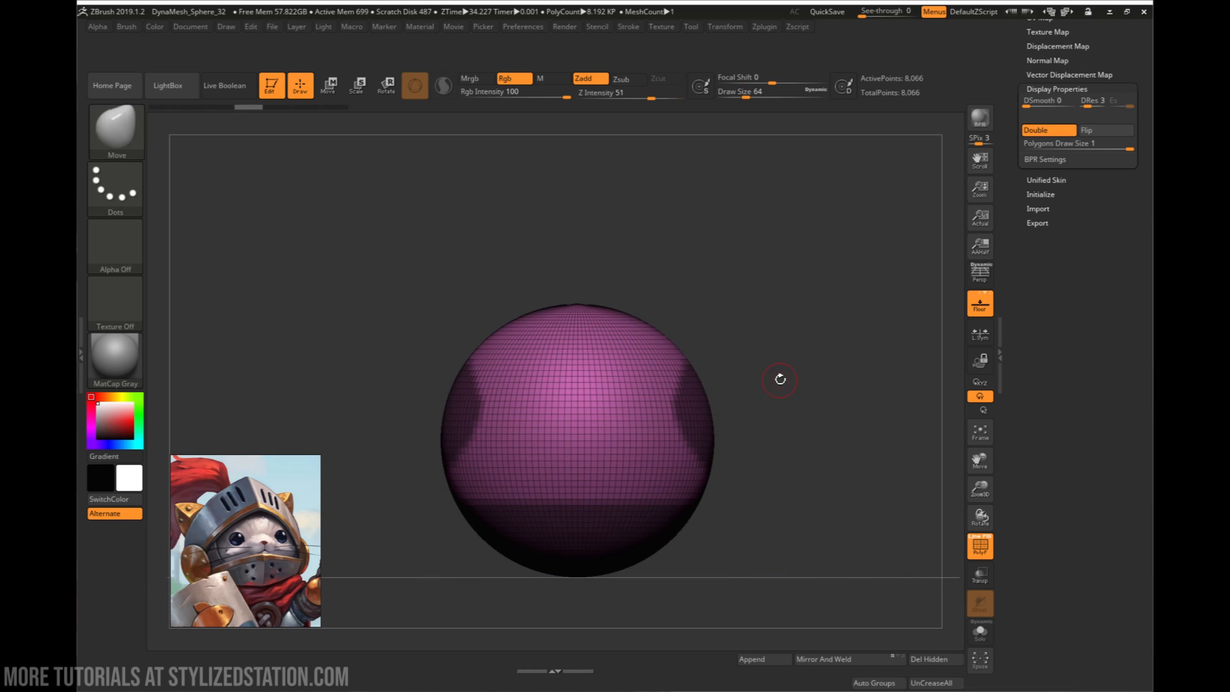
ctrl+alt+drag(651, 441, 653, 486)
mouse_move(738, 491)
mouse_down()
mouse_move(749, 472)
mouse_move(798, 469)
mouse_move(777, 473)
mouse_up()
key(ctrl+w)
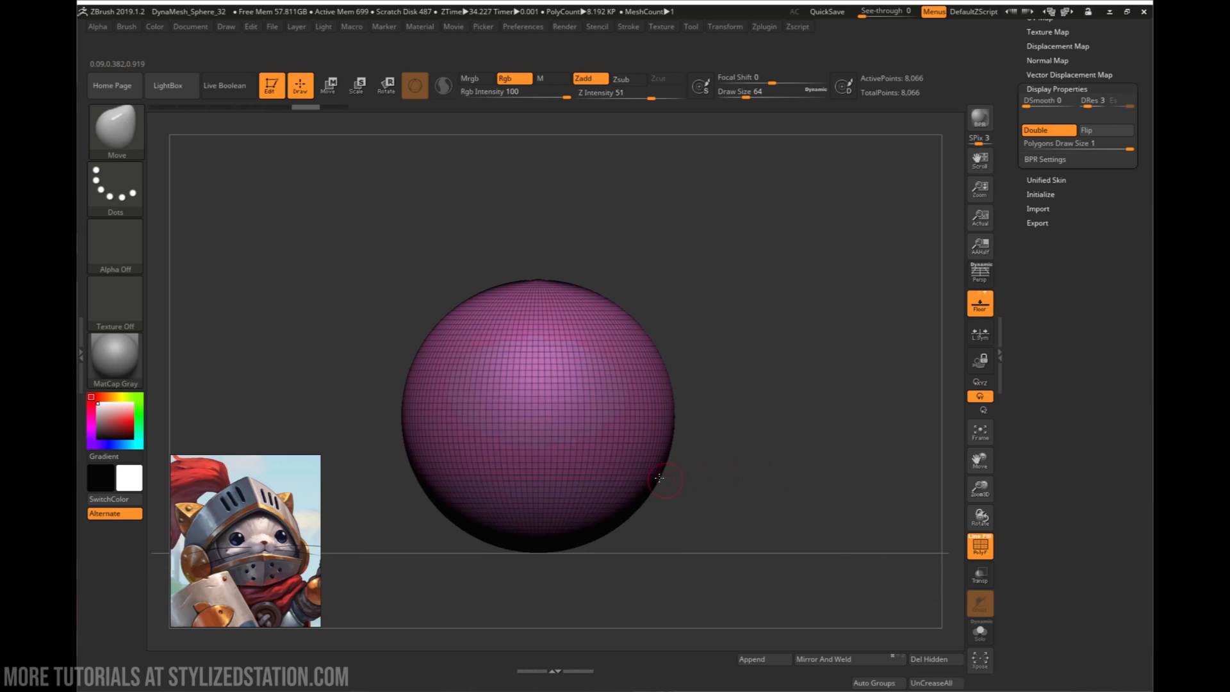
- Isolate the helmet shell's polygroup and delete the hidden face opening and lower sphere part
ctrl+shift+click(645, 425)
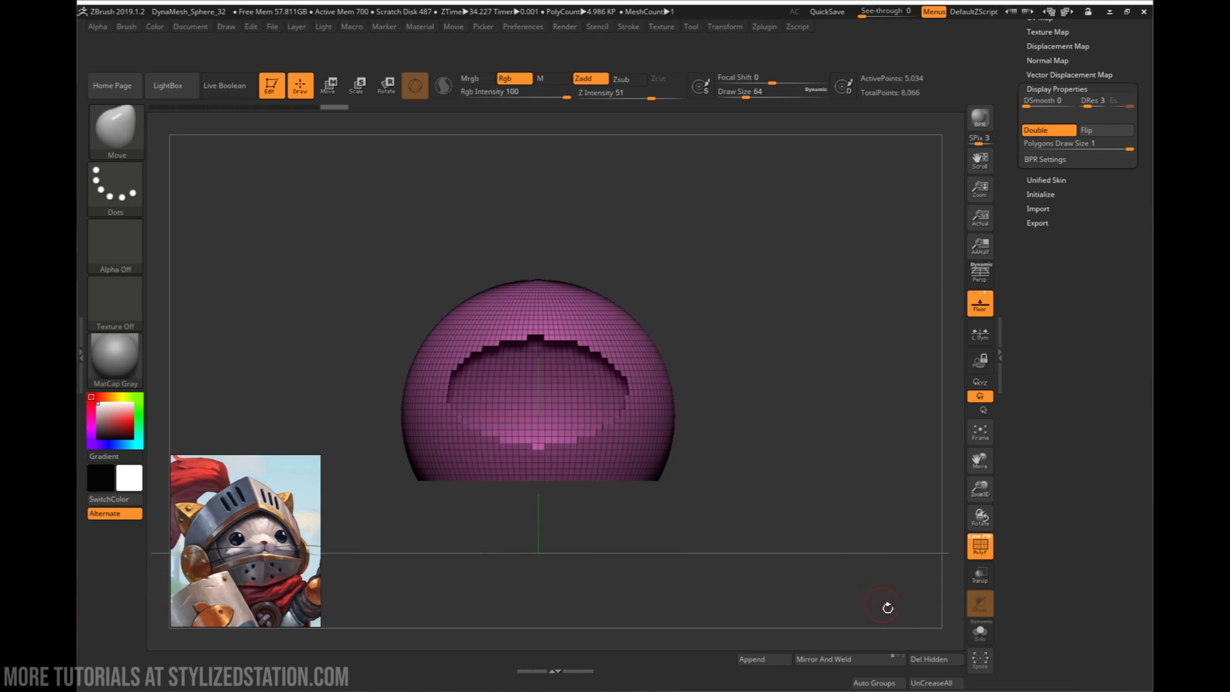
click(926, 660)
drag(829, 340, 765, 448)
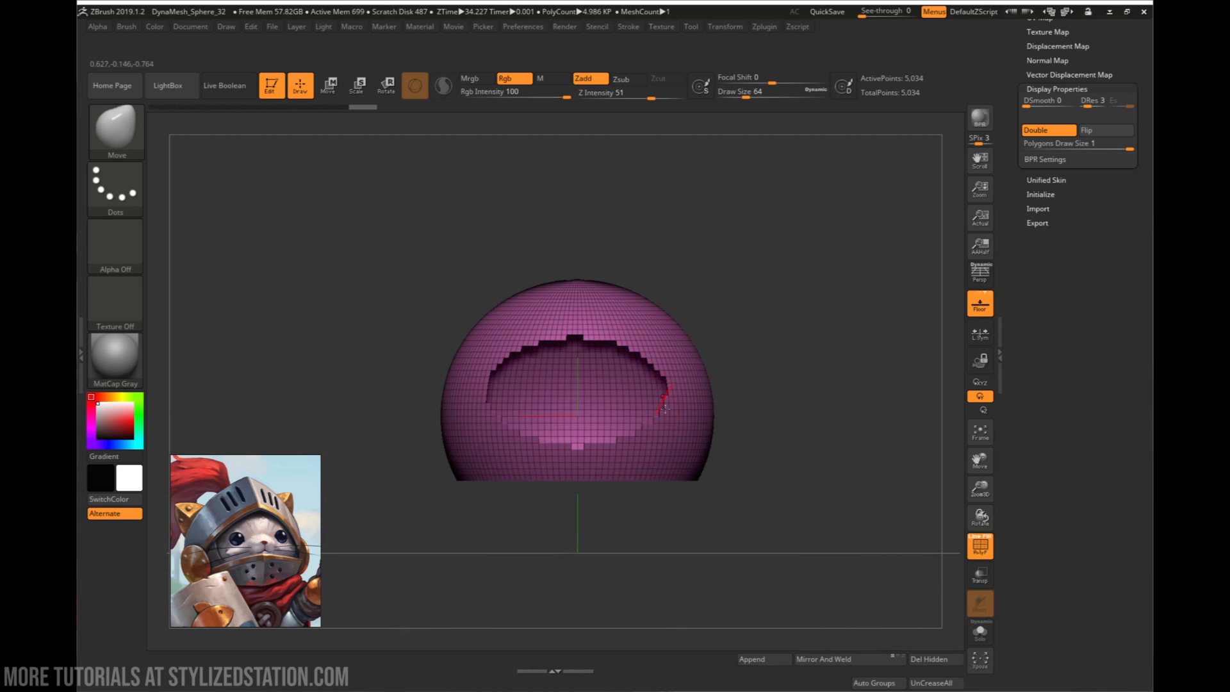
- Try smoothing the helmet shell's jagged border with the Polish By Features deformation and inspect the face opening's edge
drag(1012, 185, 1014, 300)
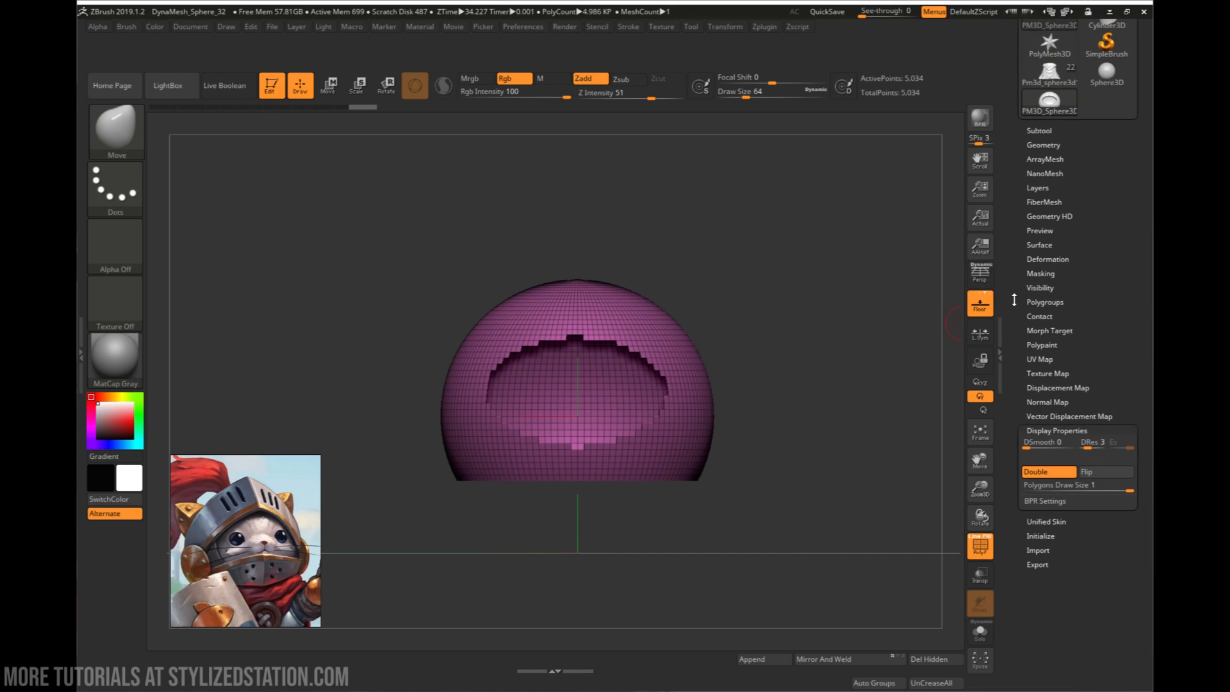
click(1046, 260)
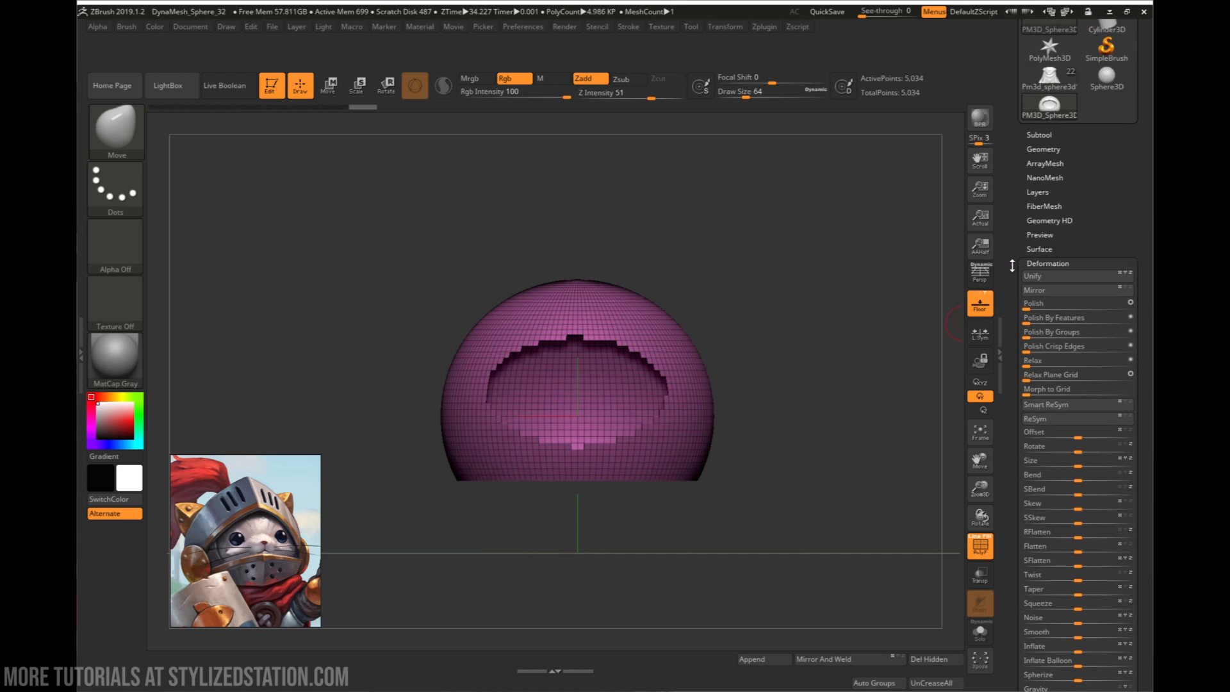
drag(853, 322, 781, 419)
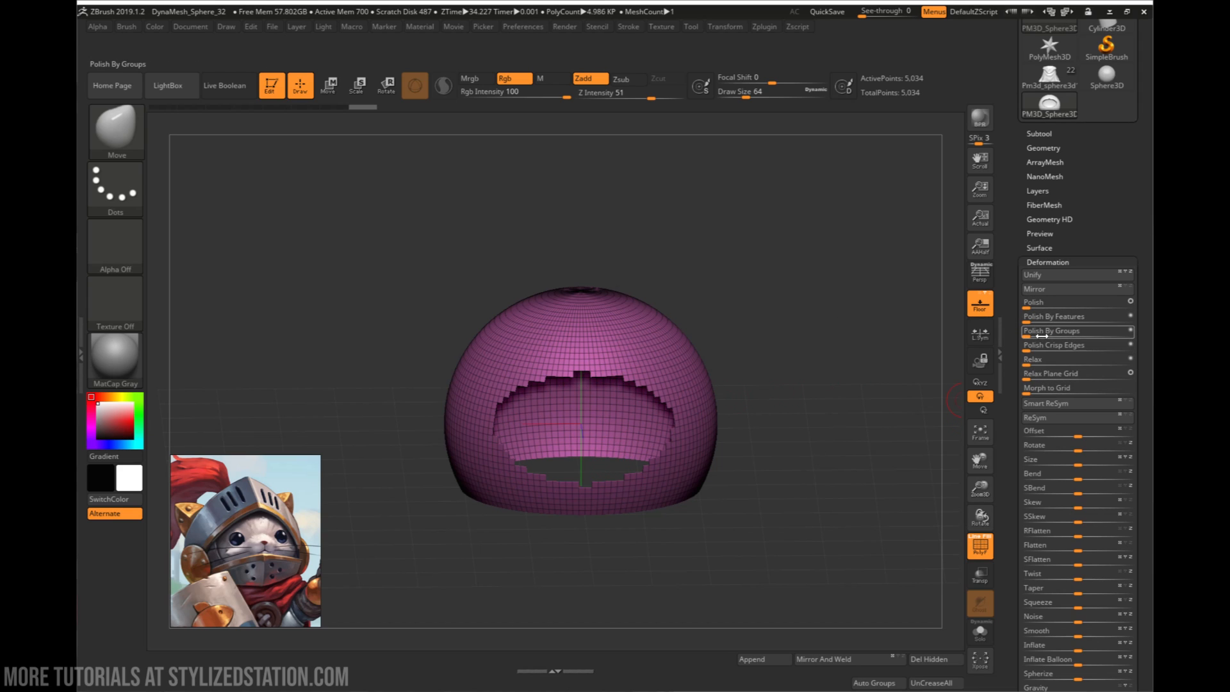
drag(1029, 322, 1104, 311)
ctrl+right_drag(605, 397, 762, 363)
right_drag(762, 363, 802, 364)
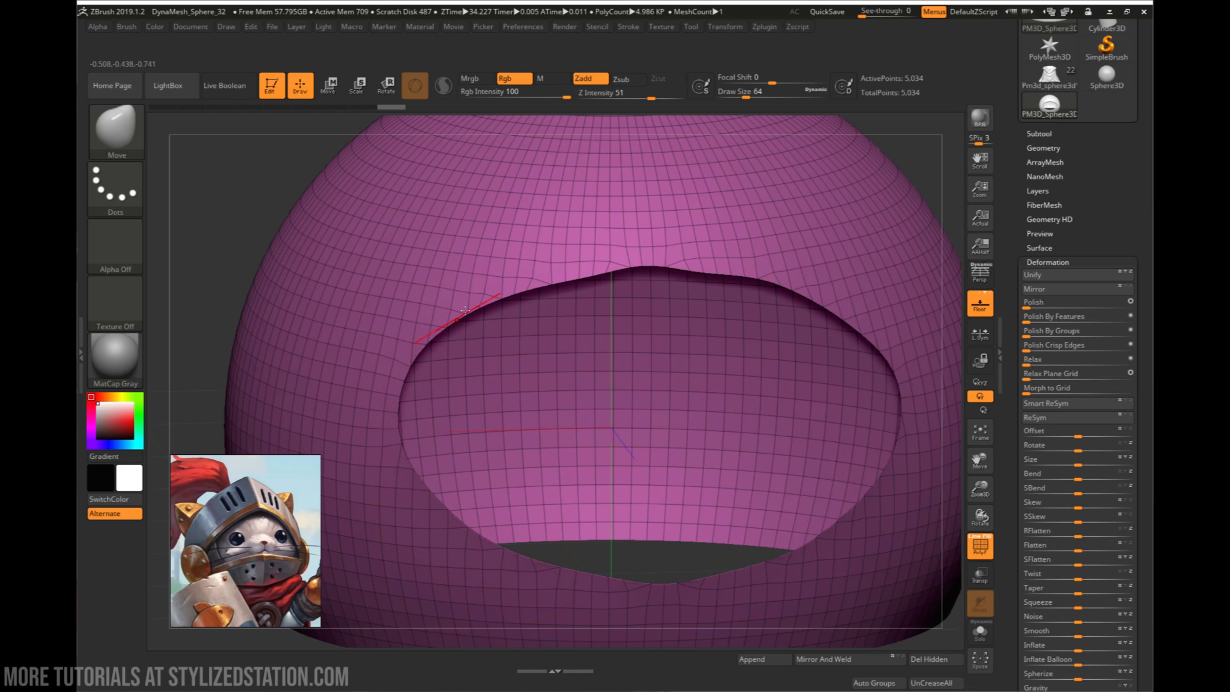
alt+right_drag(844, 524, 735, 417)
mouse_move(814, 490)
right_down()
mouse_move(770, 474)
mouse_move(794, 468)
right_up()
alt+right_drag(794, 469, 740, 500)
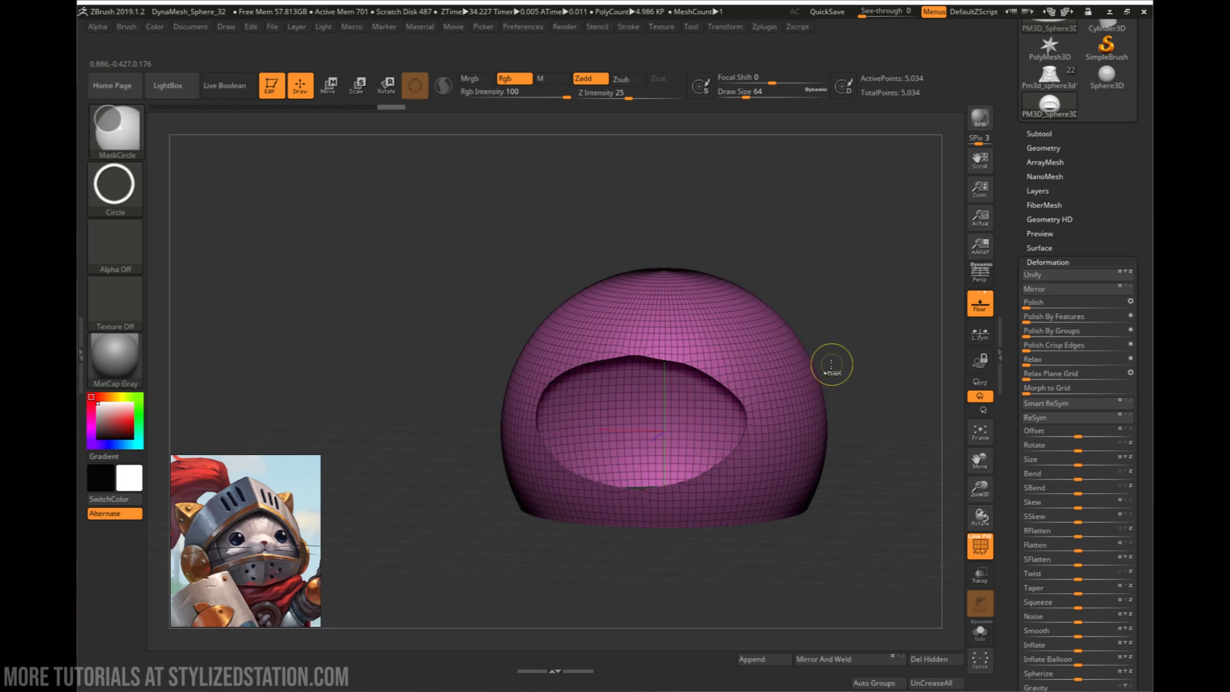
key(ctrl+z)
- Try Polish By Features at about 47 and Polish By Groups in turn on the helmet shell for comparison
right_drag(780, 336, 660, 301)
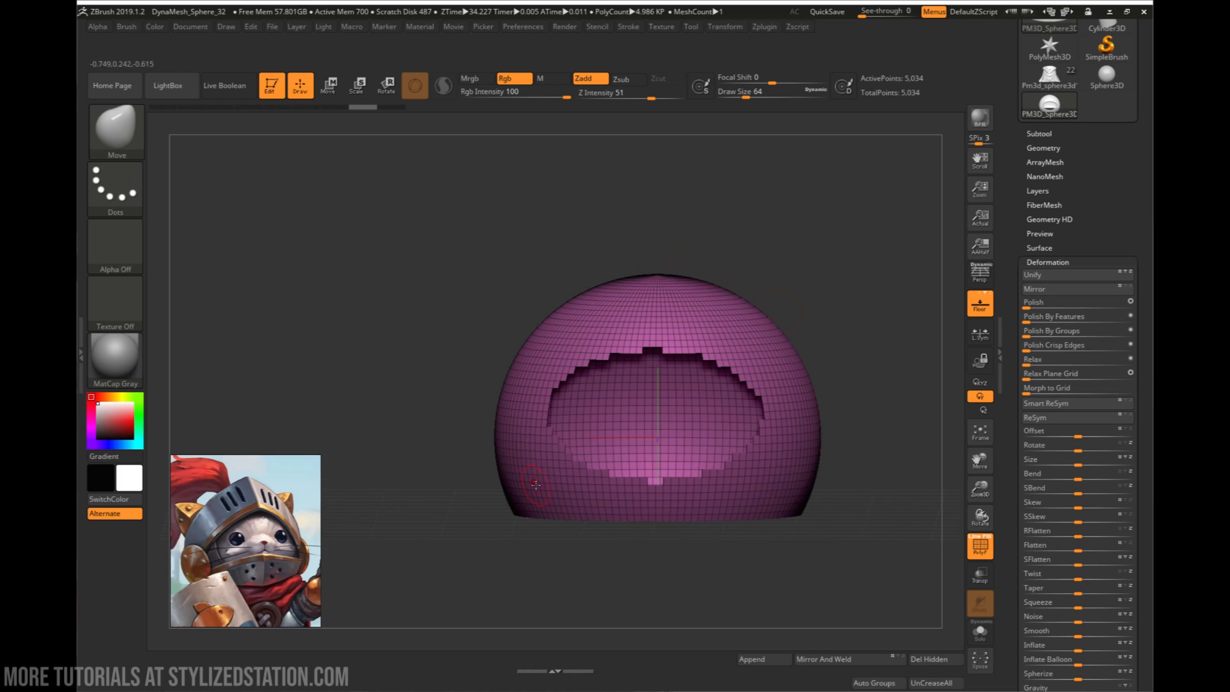
click(1080, 331)
key(ctrl+z)
click(1081, 331)
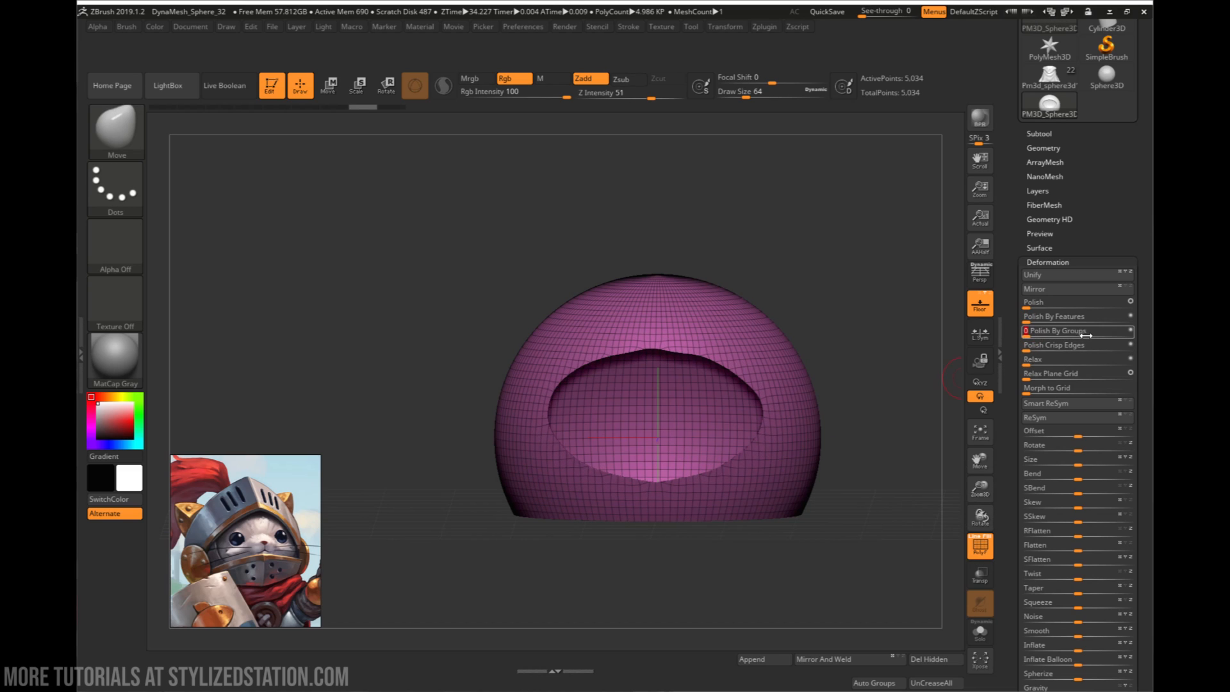
key(ctrl+z)
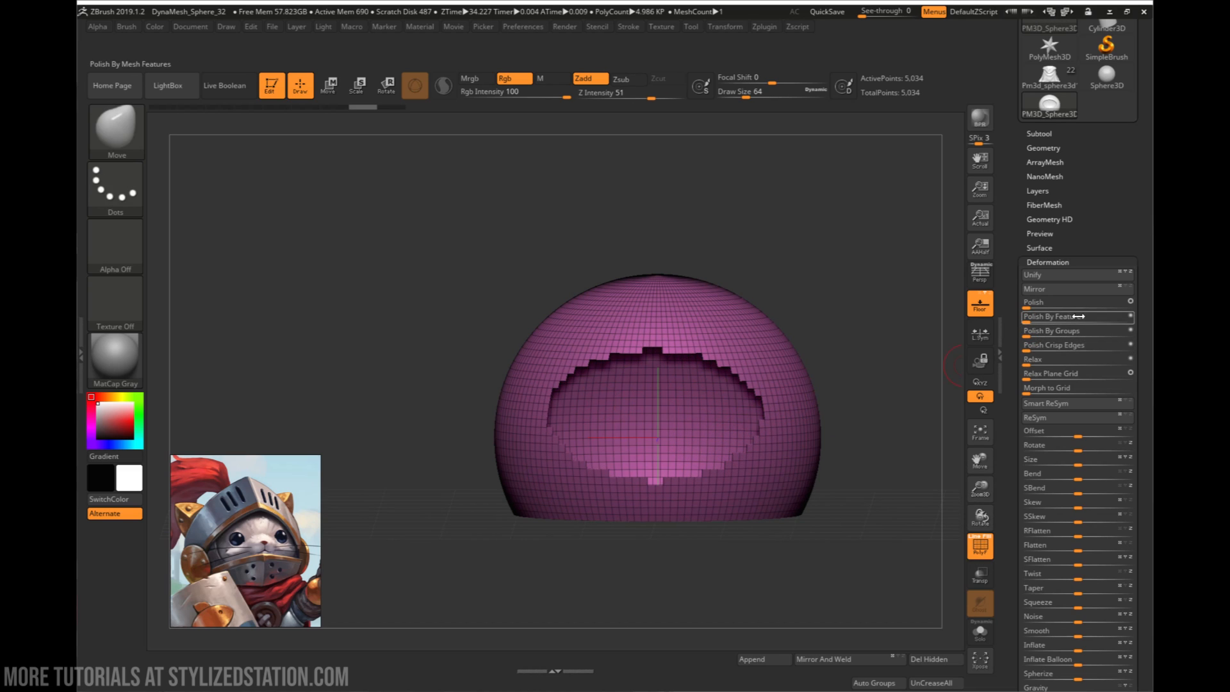
- Try the plain Polish deformation on the helmet shell and examine the rim and face opening up close
drag(1032, 303, 1075, 302)
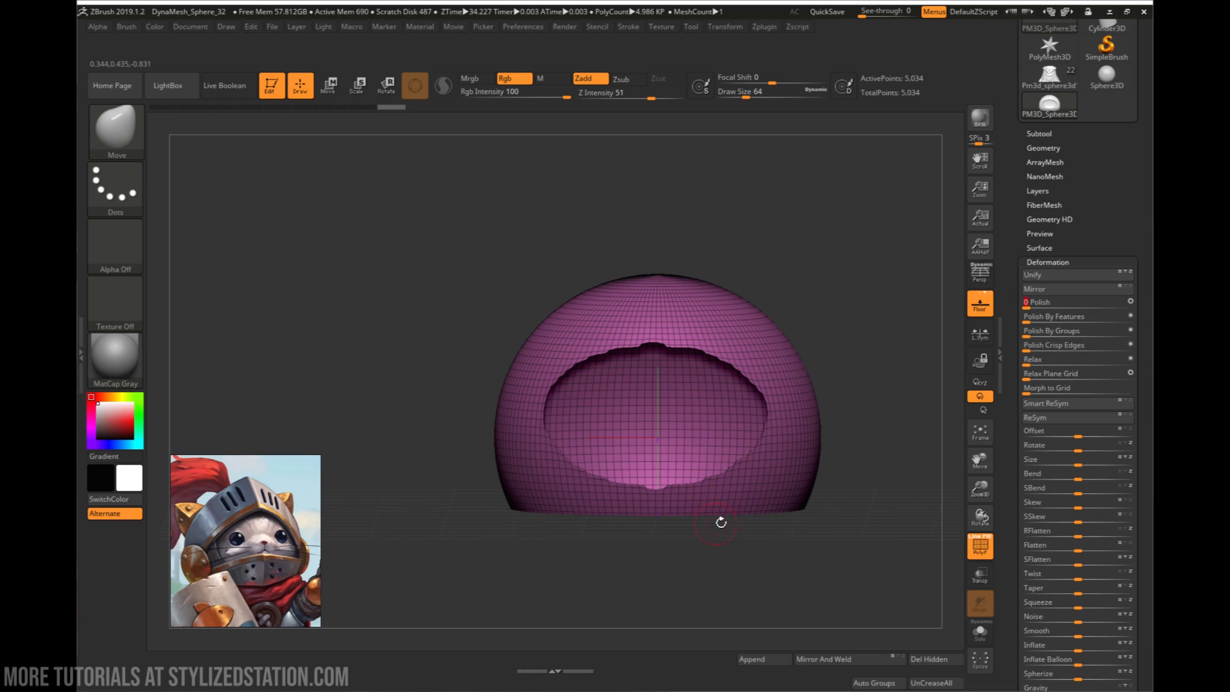
drag(765, 554, 774, 537)
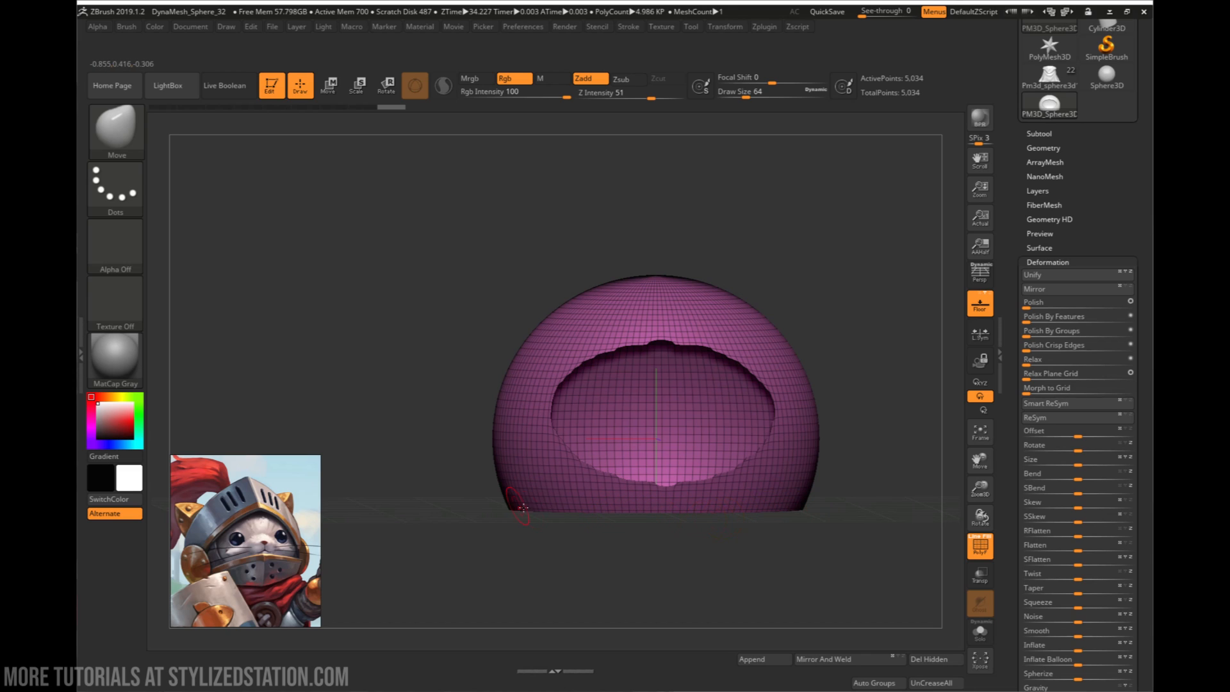
drag(606, 510, 638, 533)
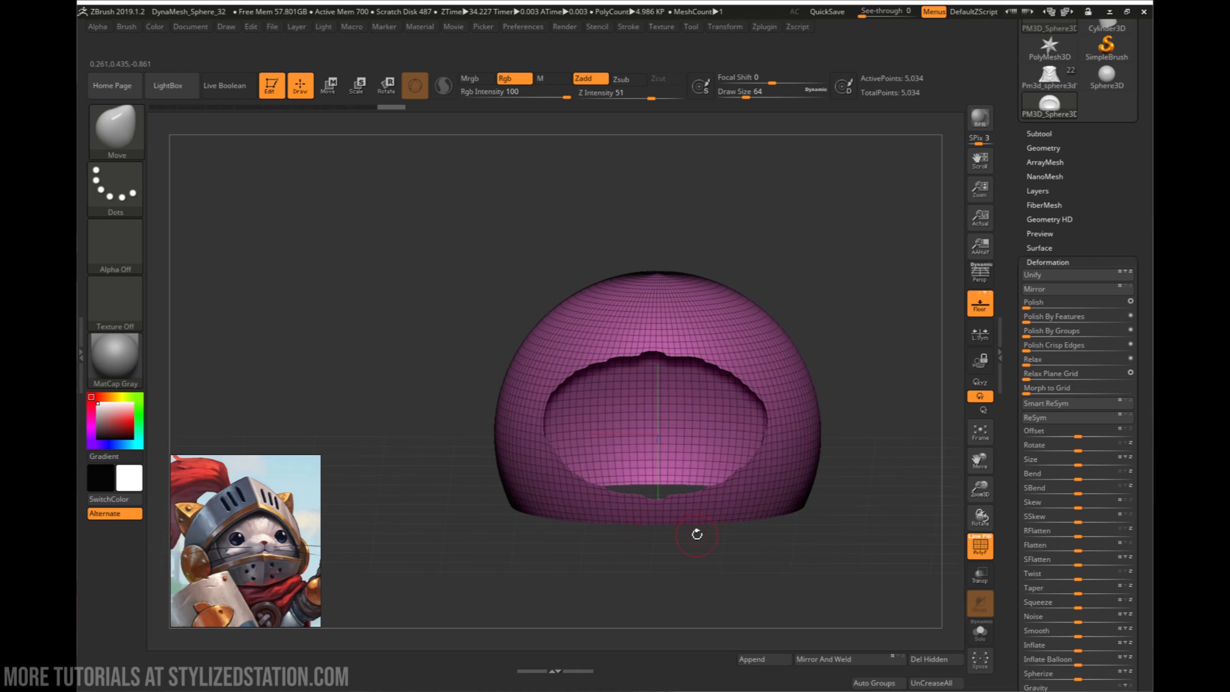
ctrl+right_drag(670, 355, 838, 383)
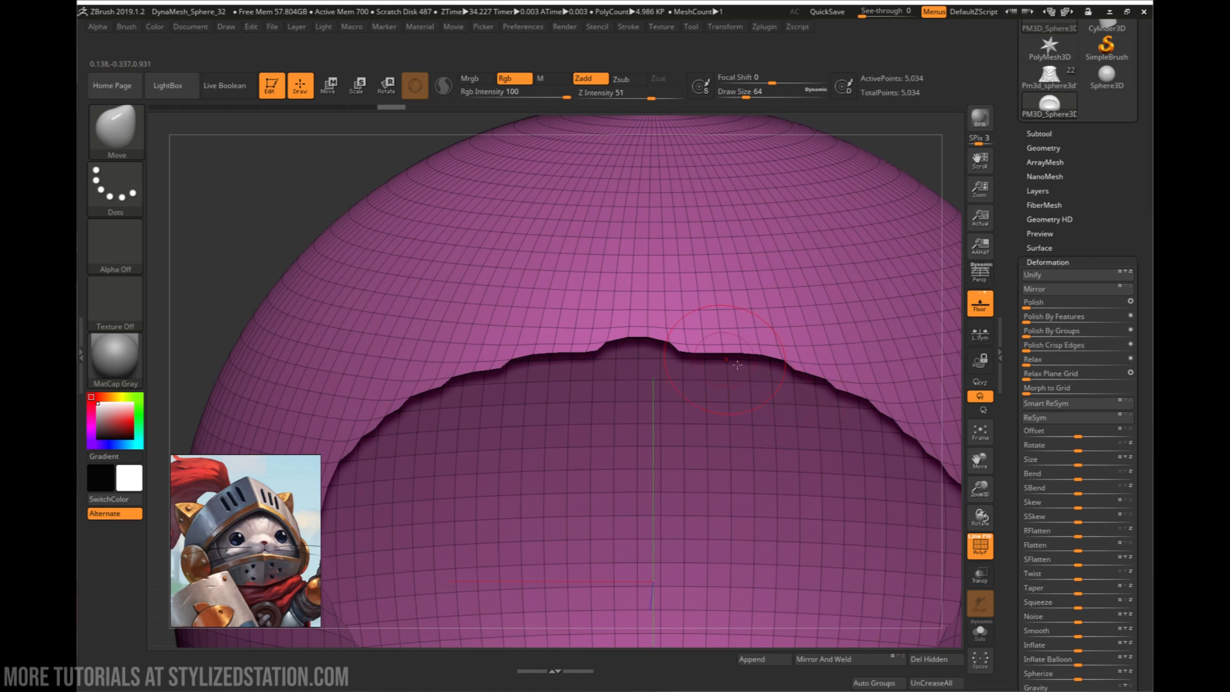
alt+right_drag(737, 365, 694, 301)
right_drag(794, 506, 586, 351)
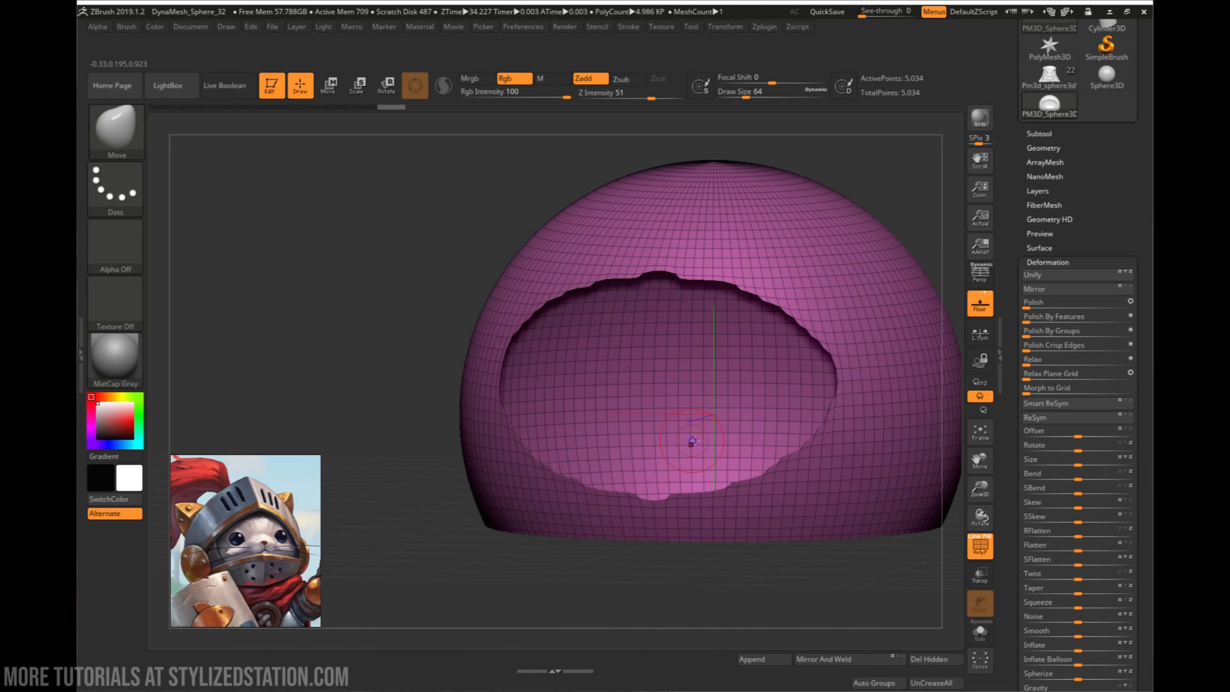
mouse_move(692, 441)
right_down()
mouse_move(714, 503)
mouse_move(724, 493)
mouse_move(687, 426)
right_up()
key(space)
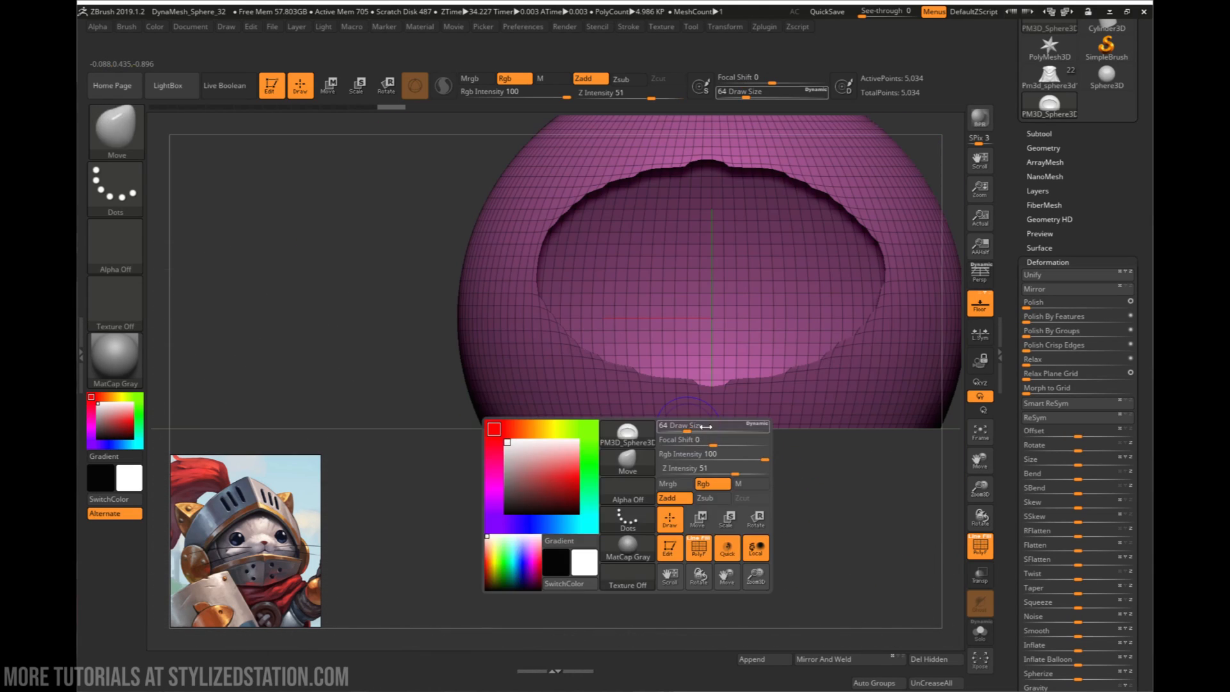
key(ctrl+z)
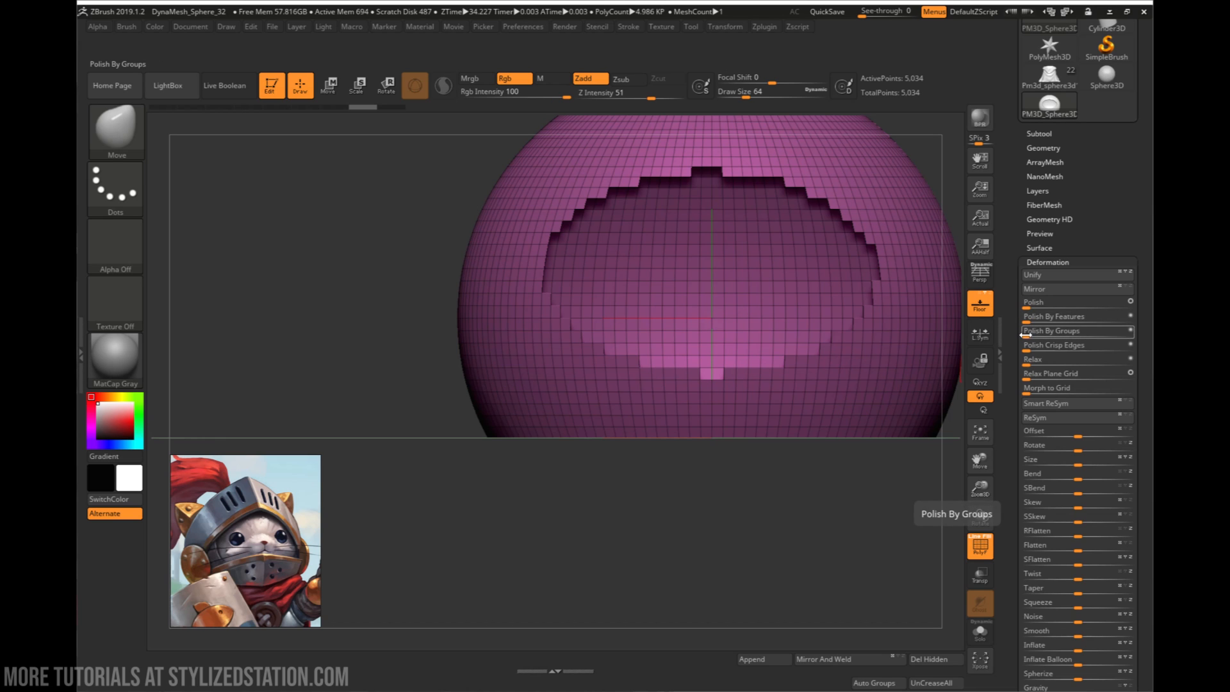
- Smooth the jagged edges of the helmet's face opening with the Polish By Groups deformation
drag(1025, 334, 1109, 331)
mouse_move(894, 322)
alt+right_down()
mouse_move(796, 351)
mouse_move(782, 385)
mouse_move(798, 408)
alt+right_up()
right_drag(882, 326, 809, 368)
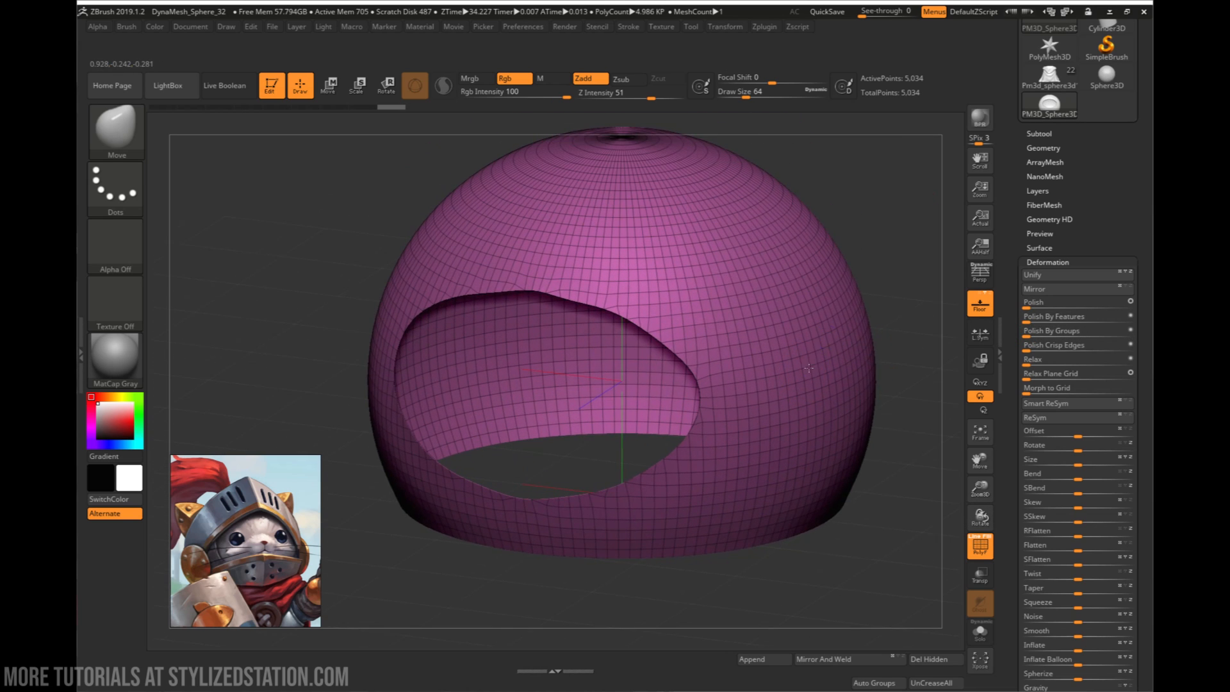
- Retopologize the polished helmet shell with ZRemesher at a target polygon count of 5
scroll(1055, 162, up, 1)
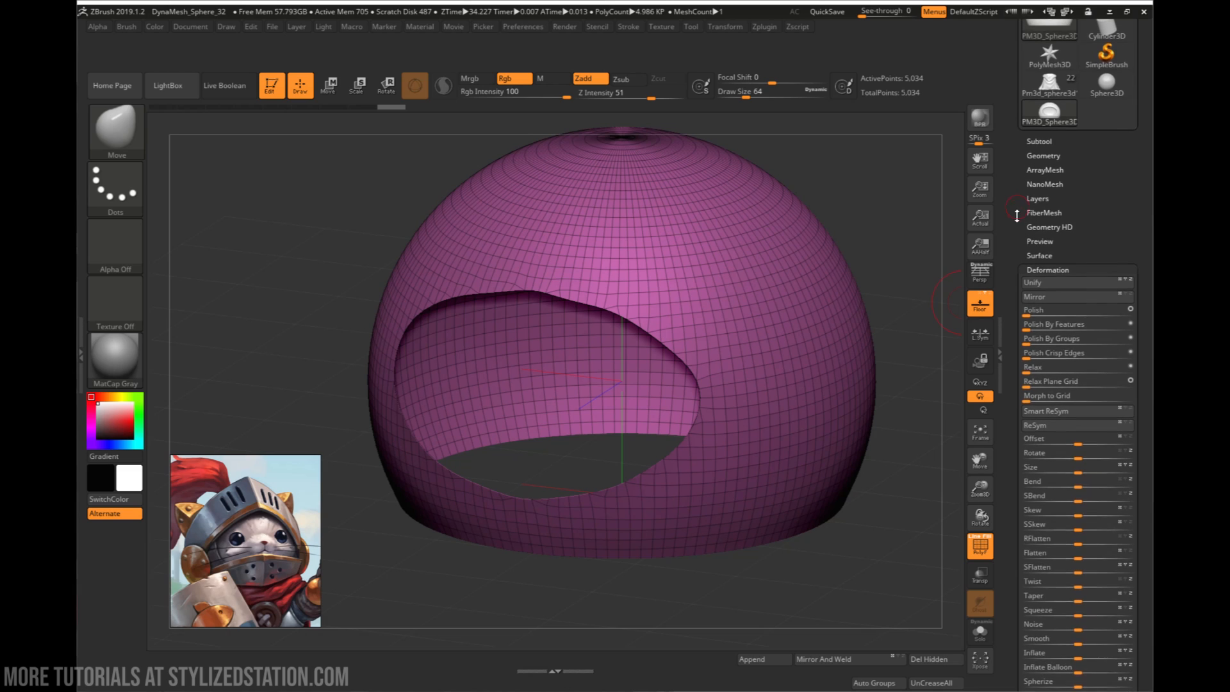
click(1055, 160)
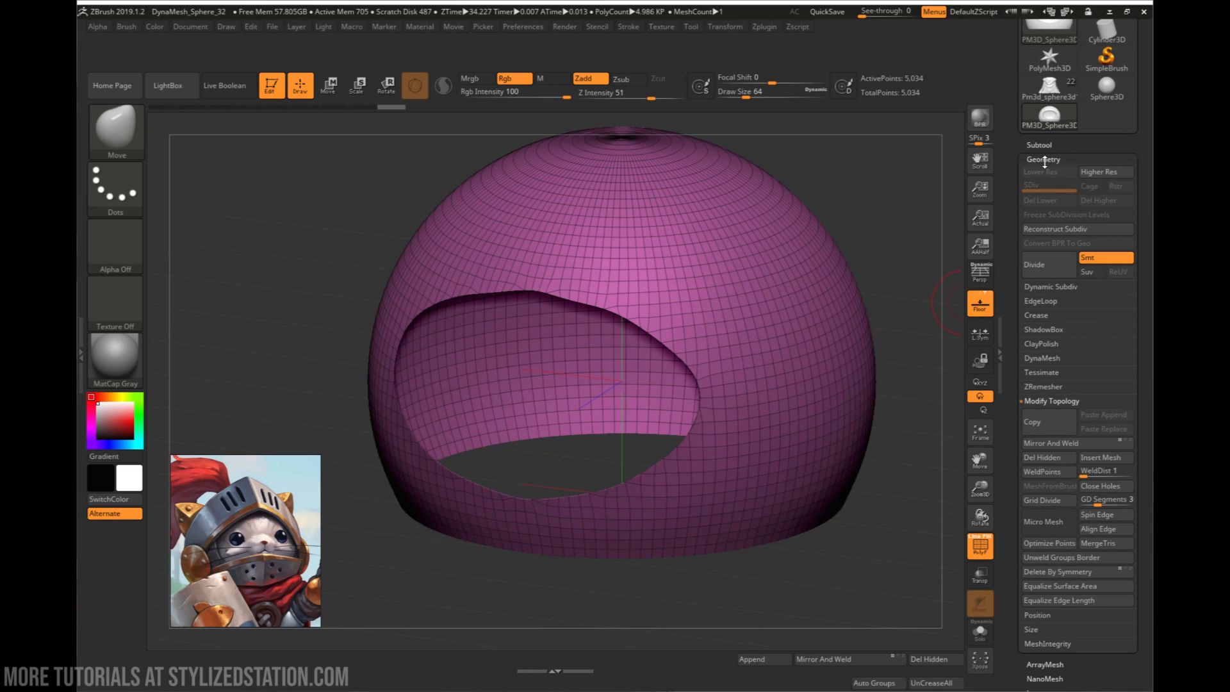
click(1047, 401)
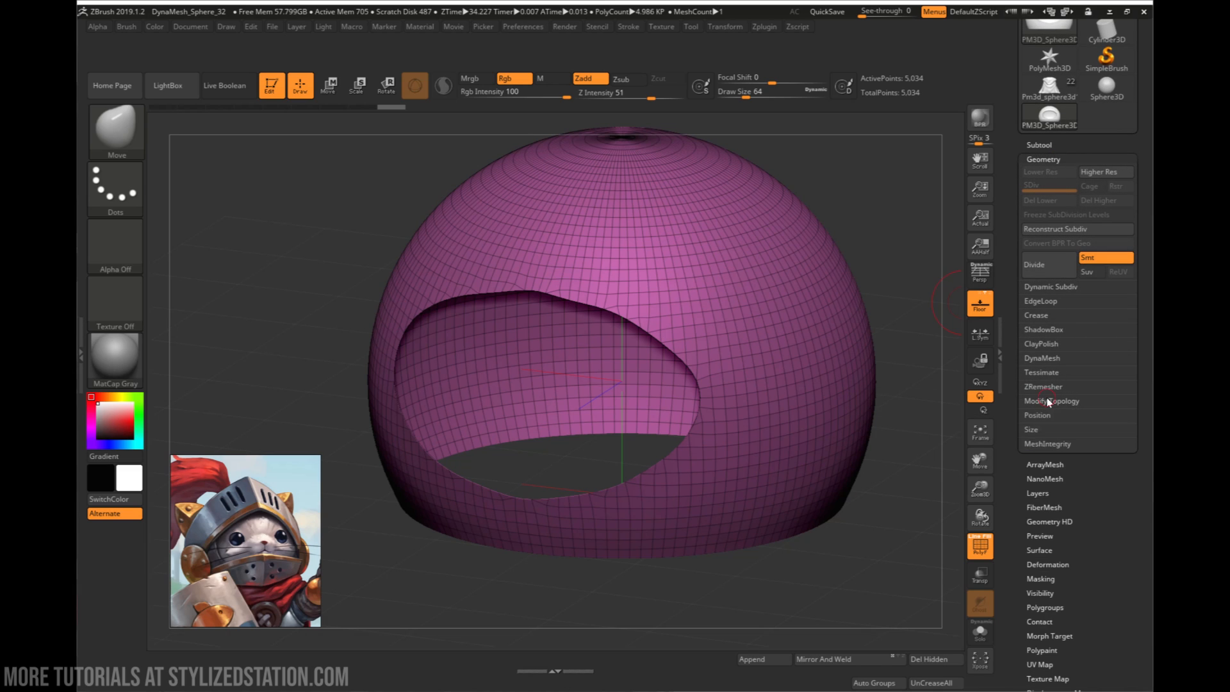
click(1044, 387)
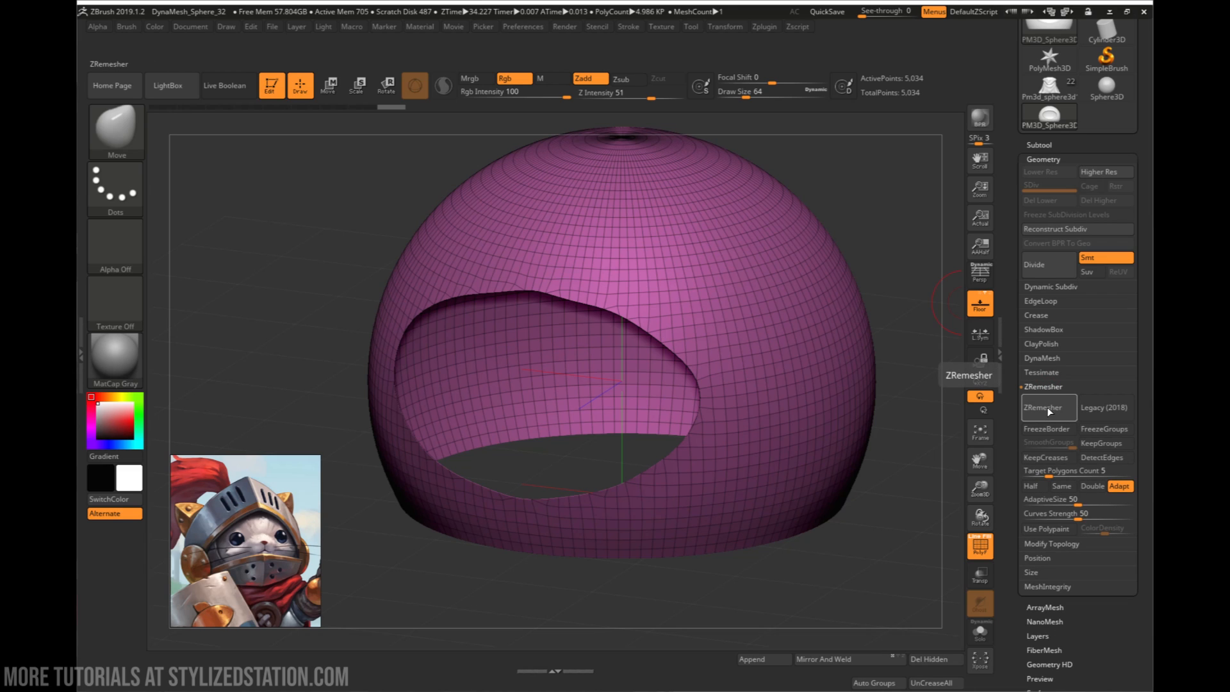
click(1046, 406)
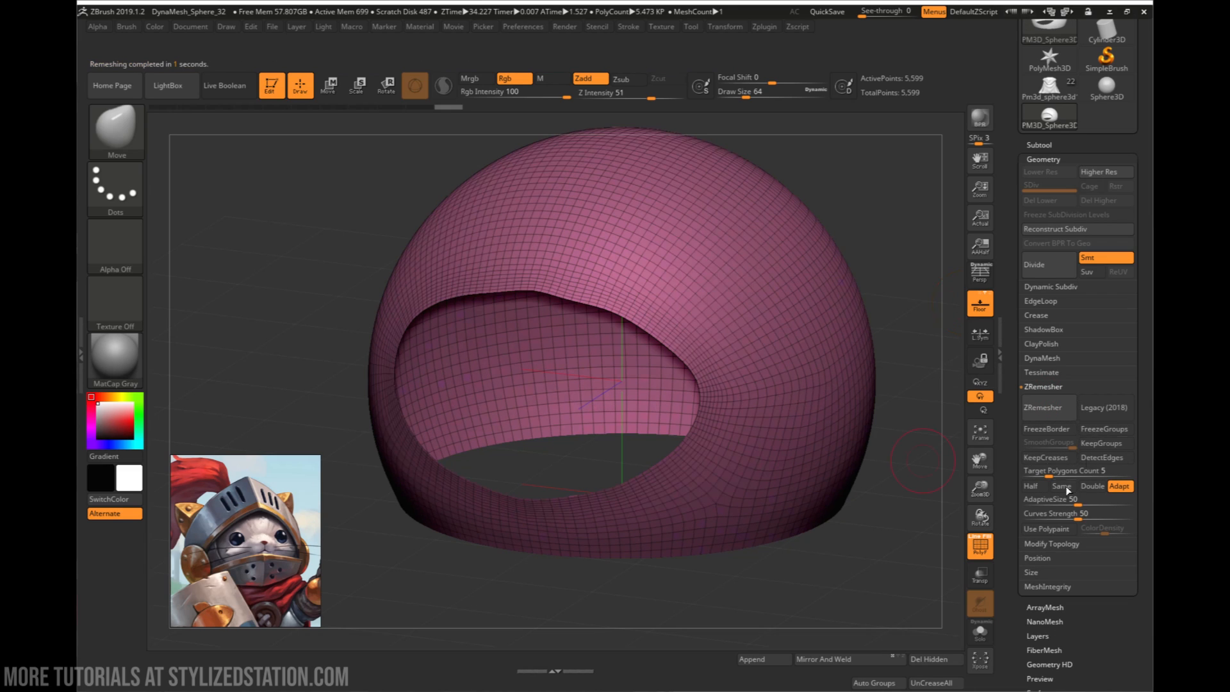
- Examine the remeshed shell's edge flow around the face opening, the sides and the bottom rim
drag(912, 493, 712, 478)
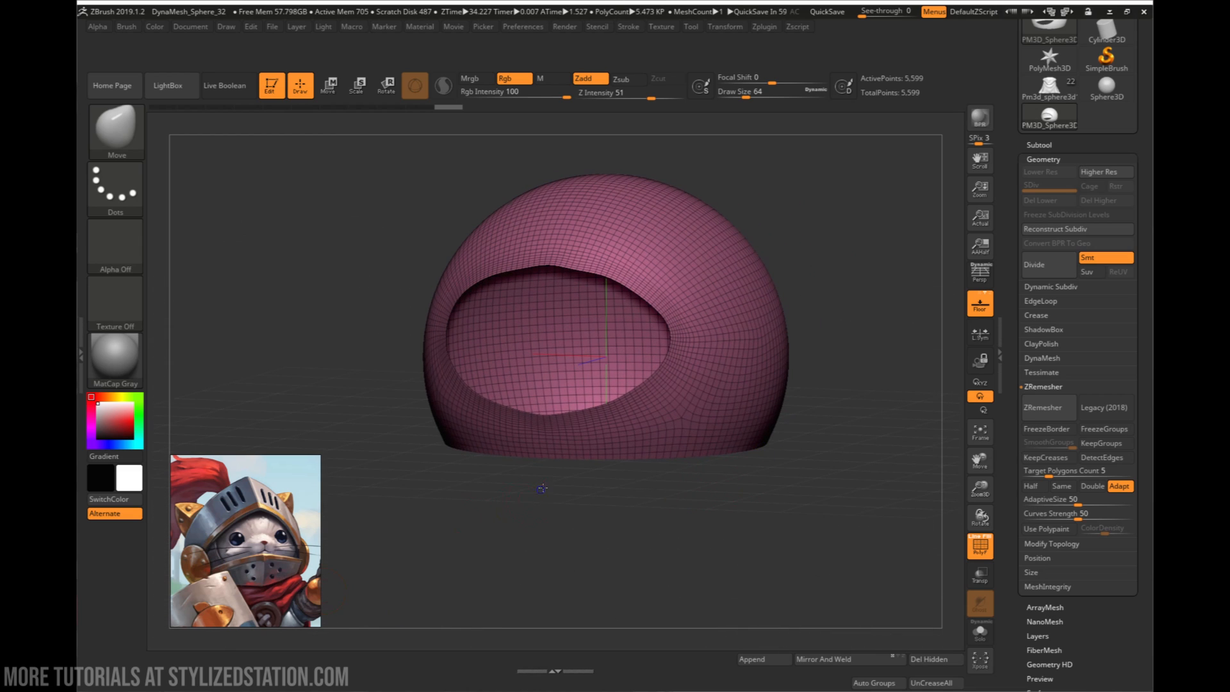
drag(542, 488, 565, 419)
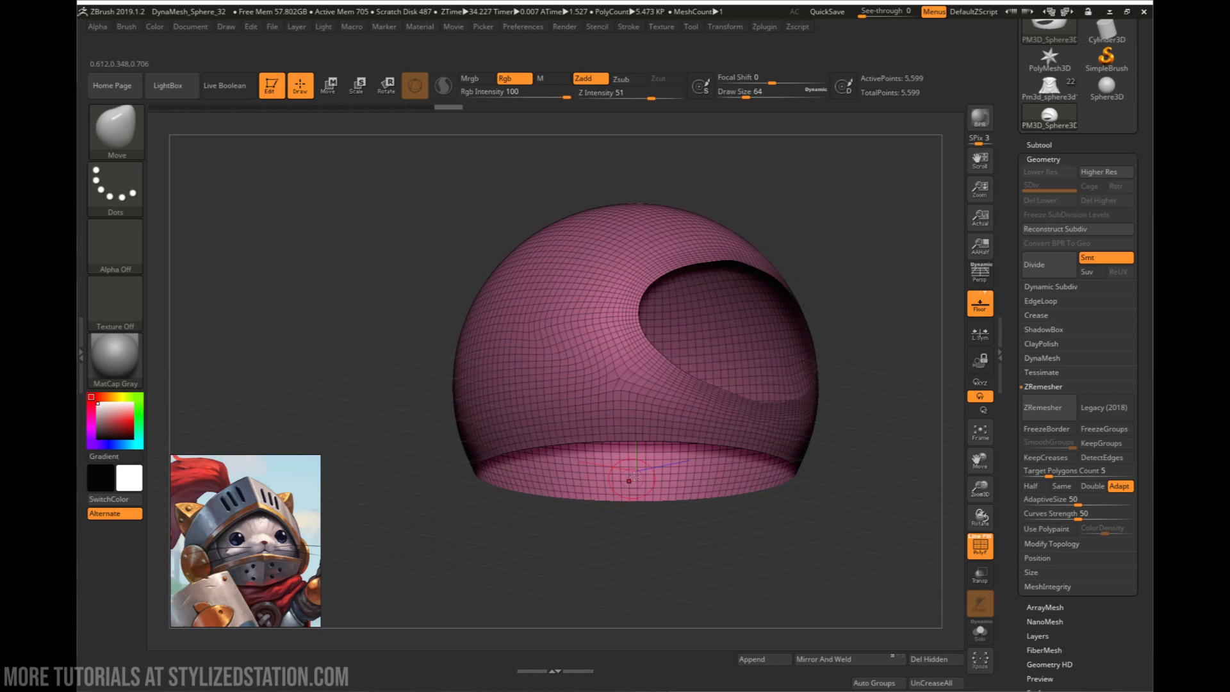
drag(744, 527, 714, 498)
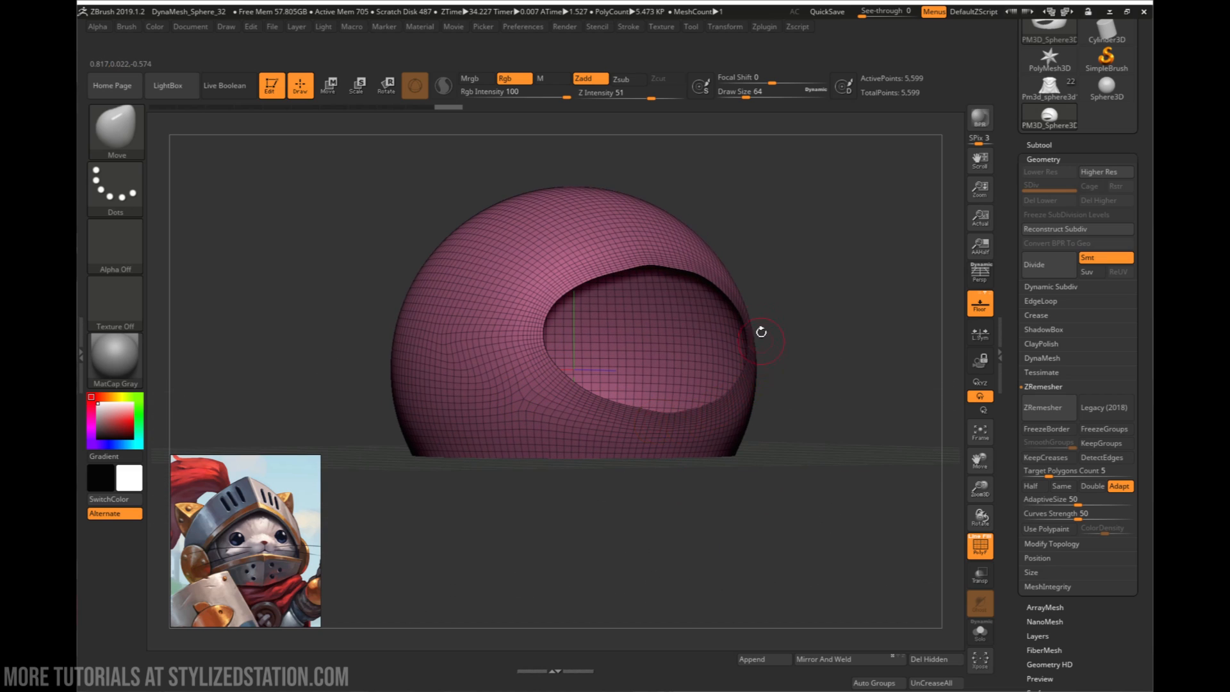
alt+right_drag(607, 434, 698, 404)
alt+right_drag(471, 433, 655, 415)
alt+right_drag(508, 392, 615, 398)
alt+right_drag(846, 402, 461, 403)
alt+right_drag(462, 404, 595, 411)
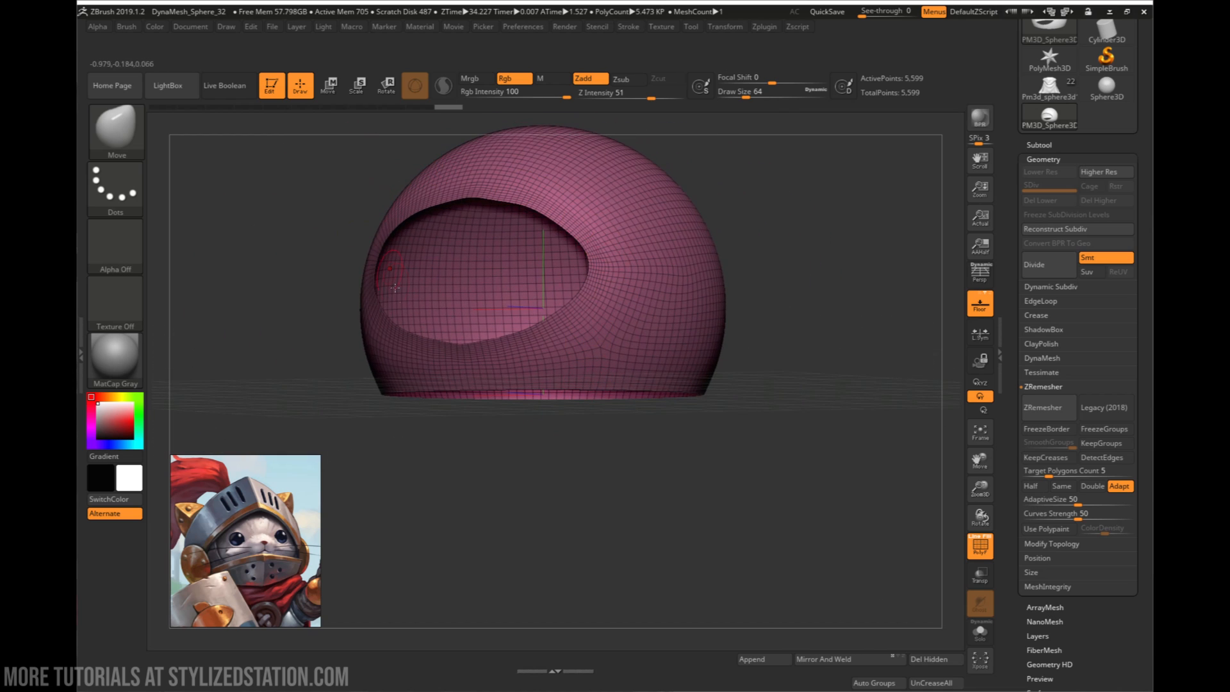
right_drag(396, 287, 698, 401)
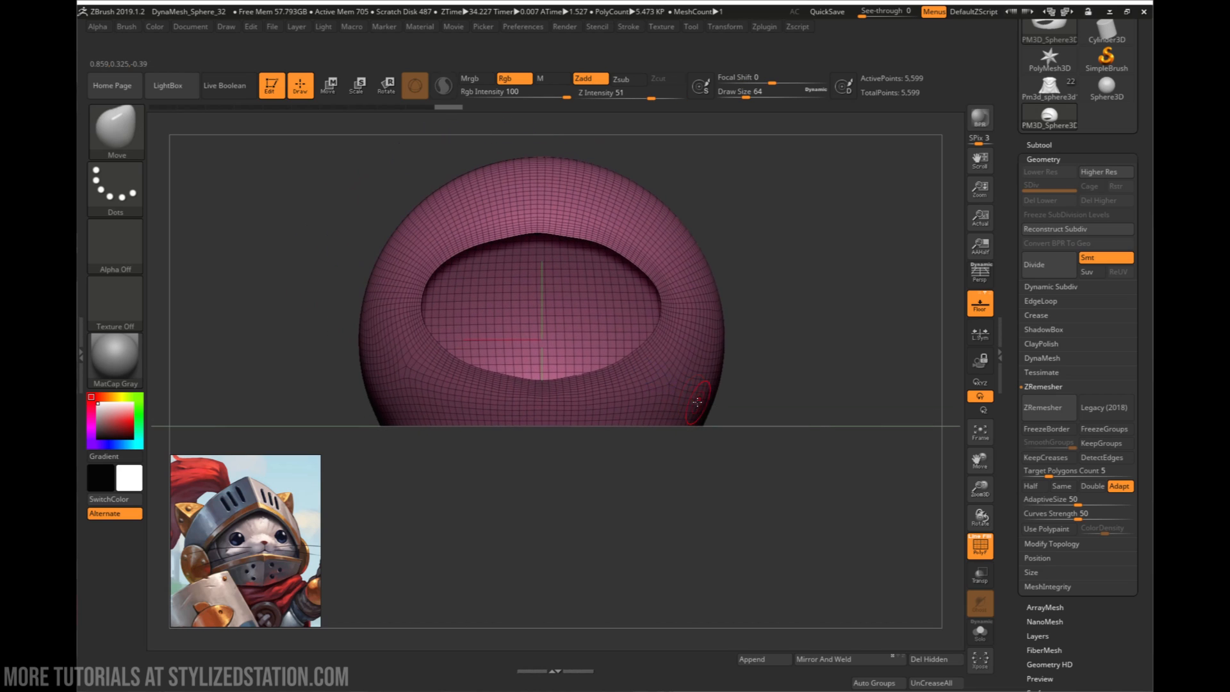
right_drag(861, 326, 804, 365)
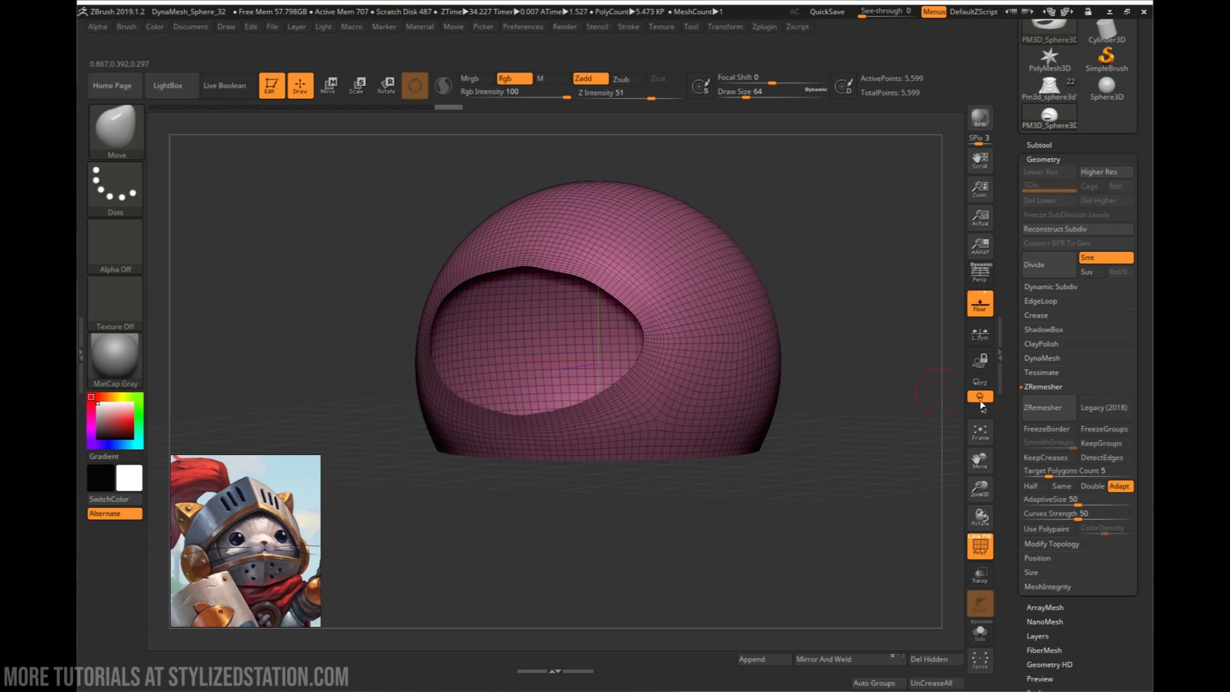
- Set ZRemesher to Half and remesh the helmet shell four times to reduce it to a coarse low-poly mesh
click(1035, 487)
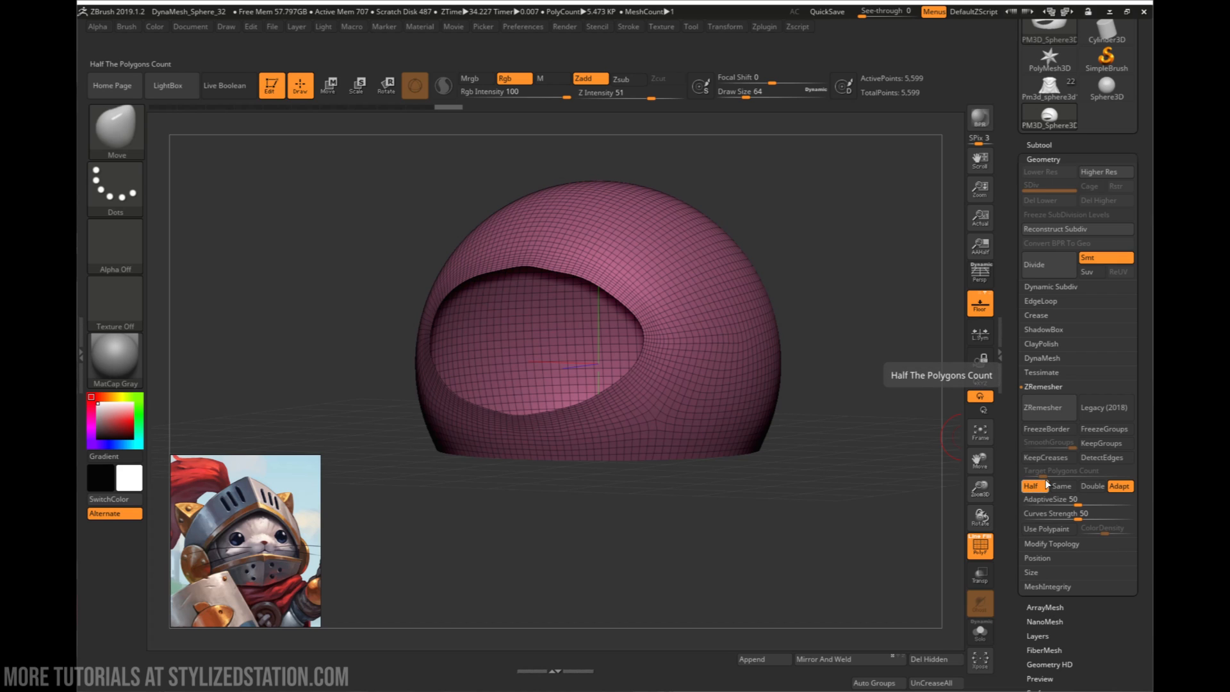
click(1053, 416)
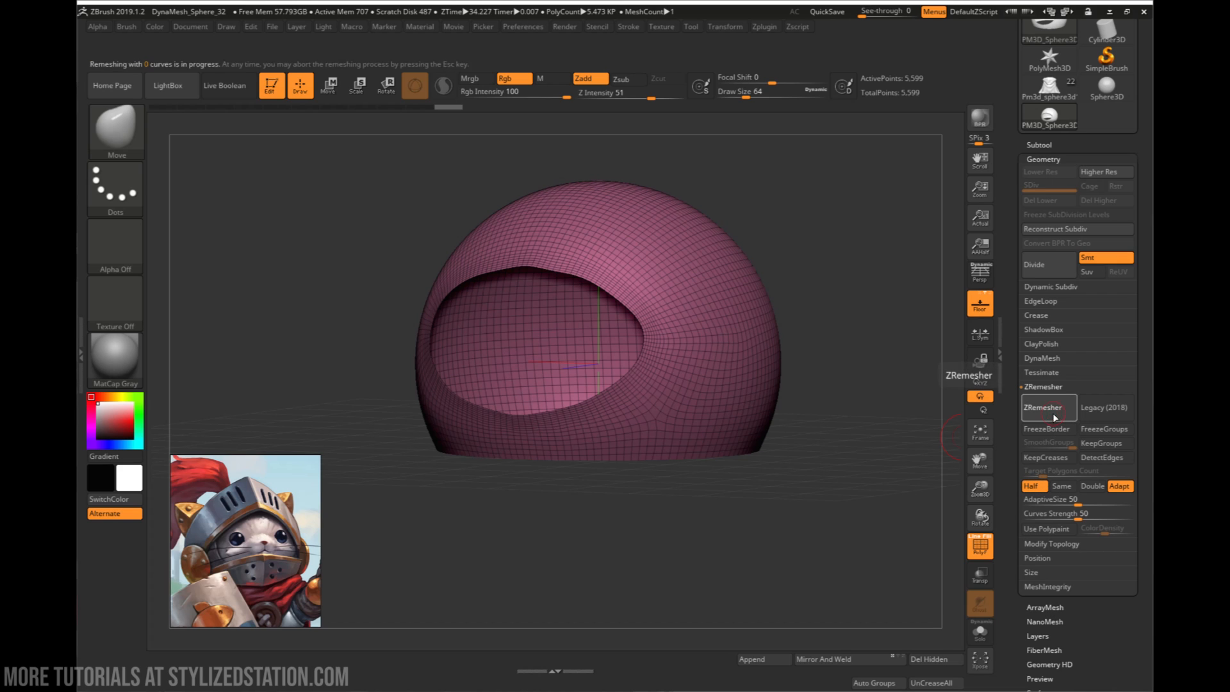
click(1042, 411)
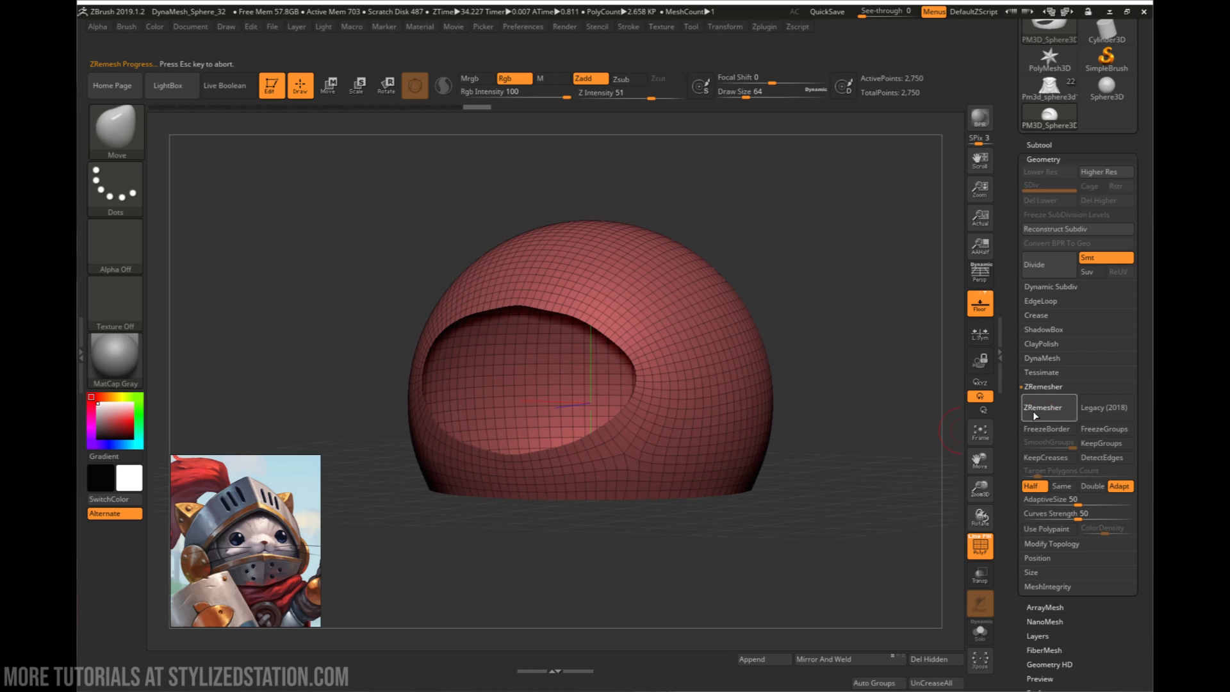
click(1043, 413)
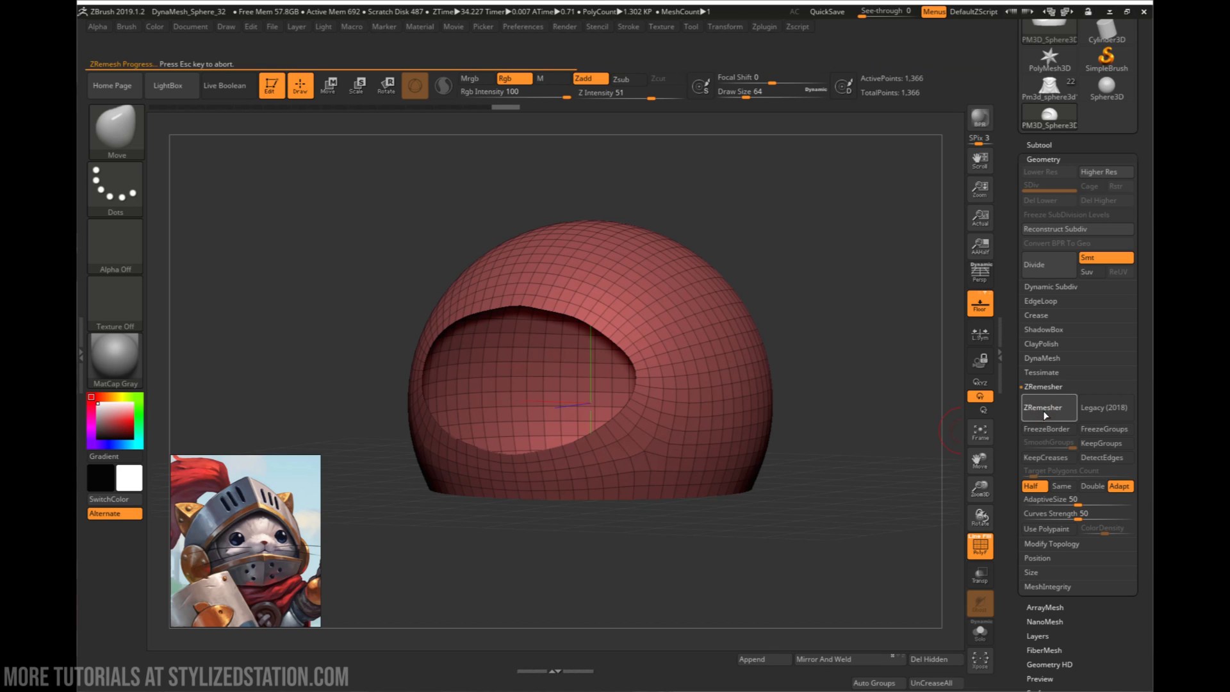
click(1043, 410)
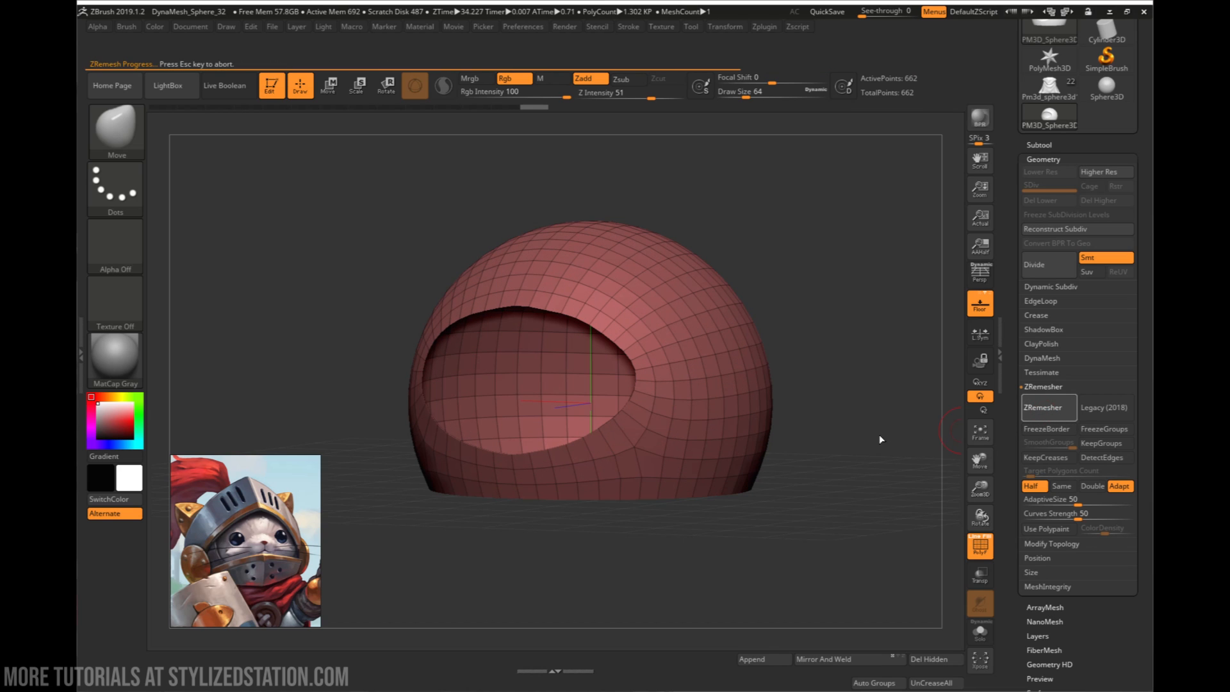
drag(865, 431, 823, 441)
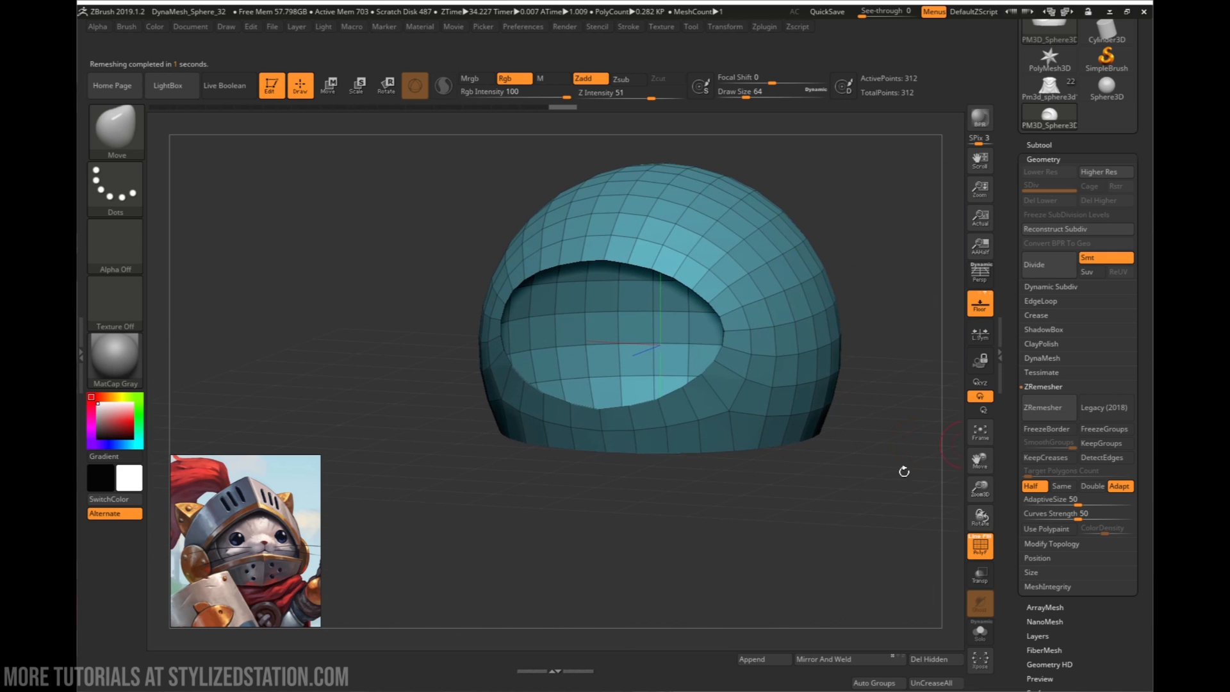
- Examine the low-poly helmet shell's topology from the front, the side and above
drag(904, 472, 740, 475)
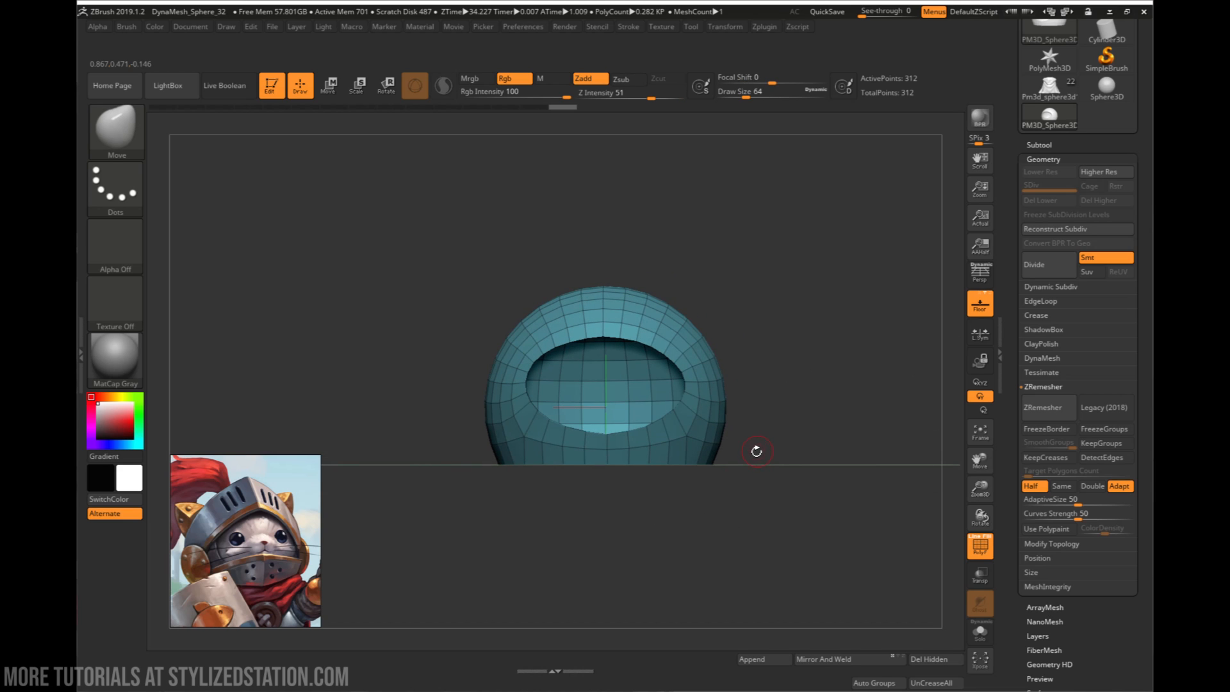
drag(778, 415, 758, 440)
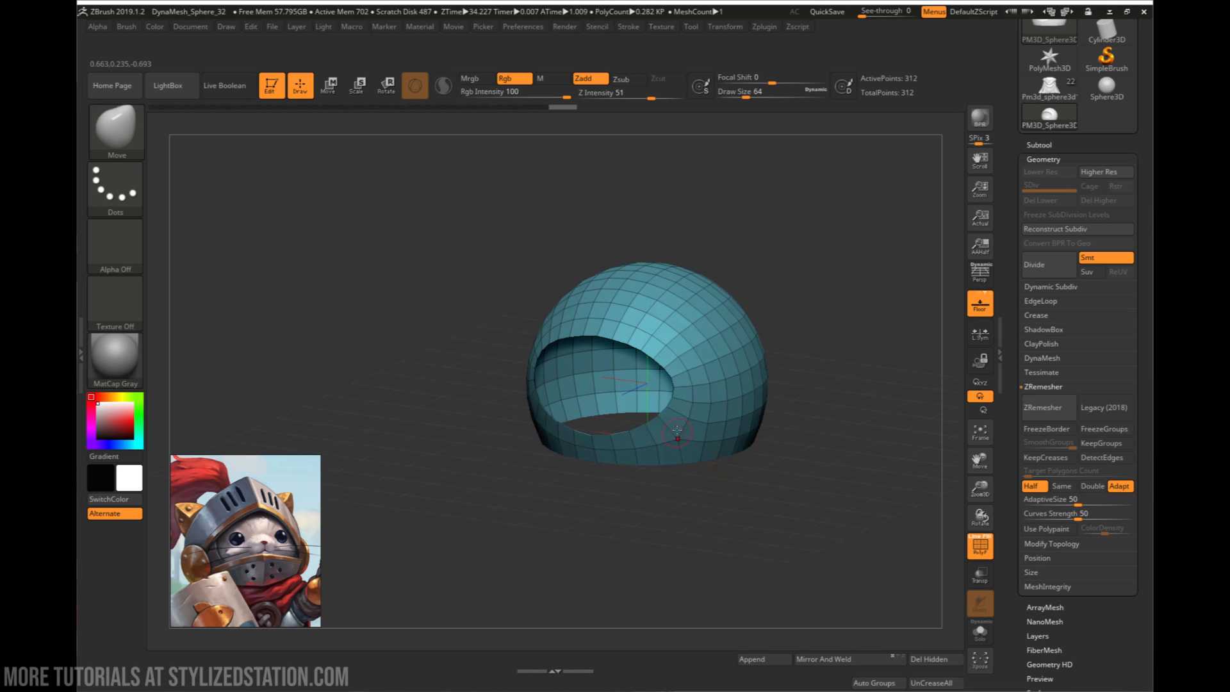
drag(759, 502, 726, 468)
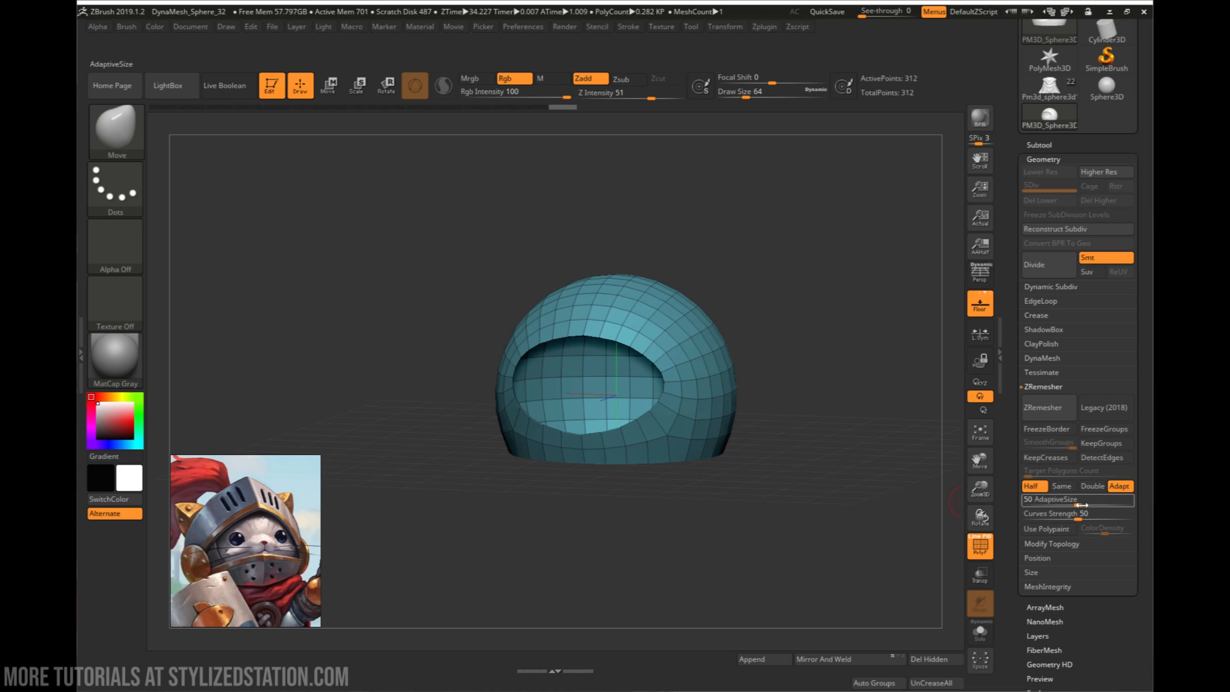
alt+drag(795, 450, 765, 563)
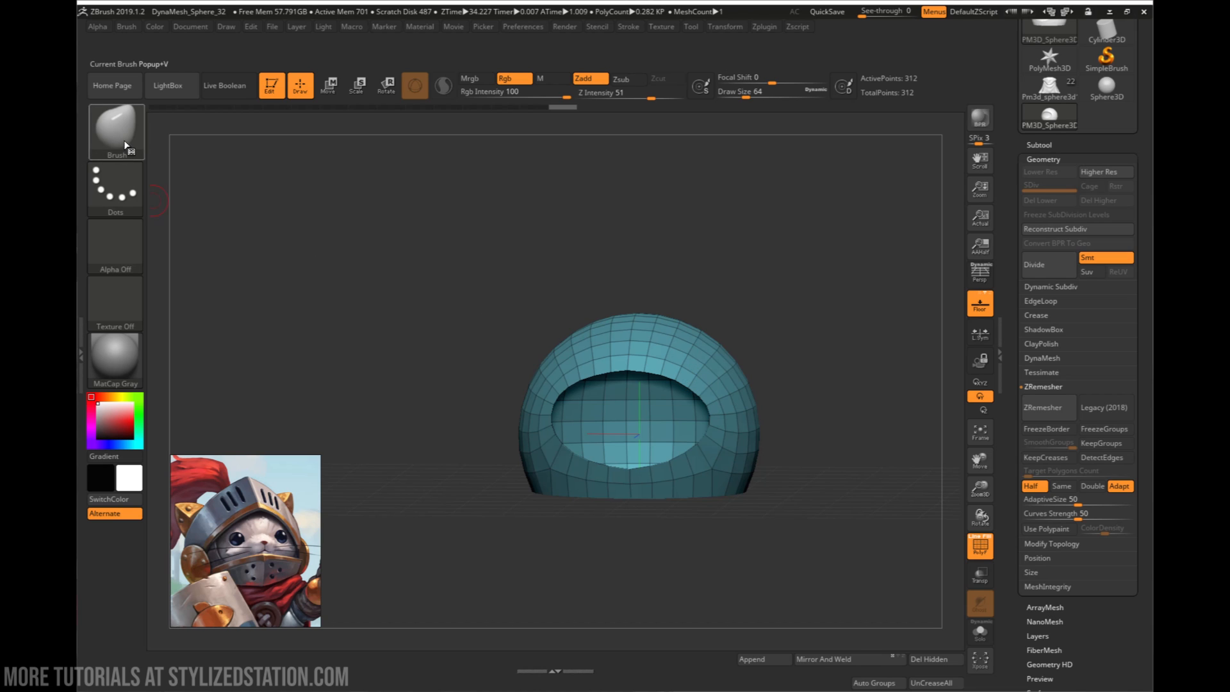
drag(794, 404, 675, 480)
drag(725, 447, 785, 435)
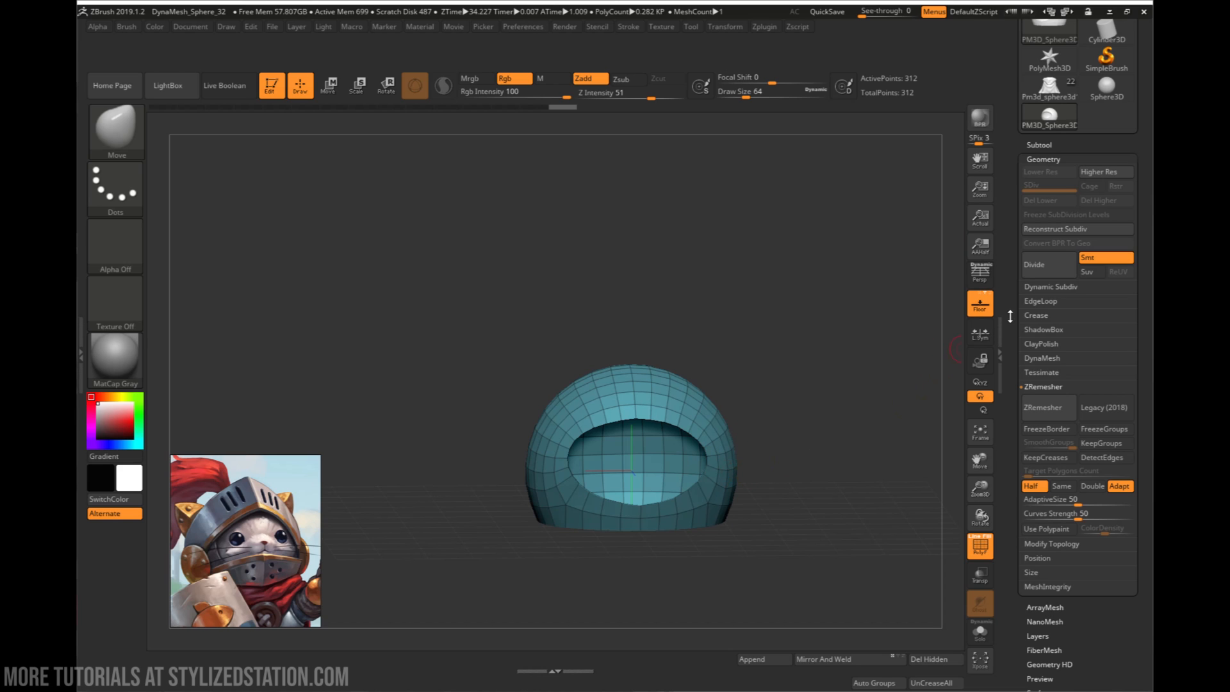
drag(785, 430, 815, 471)
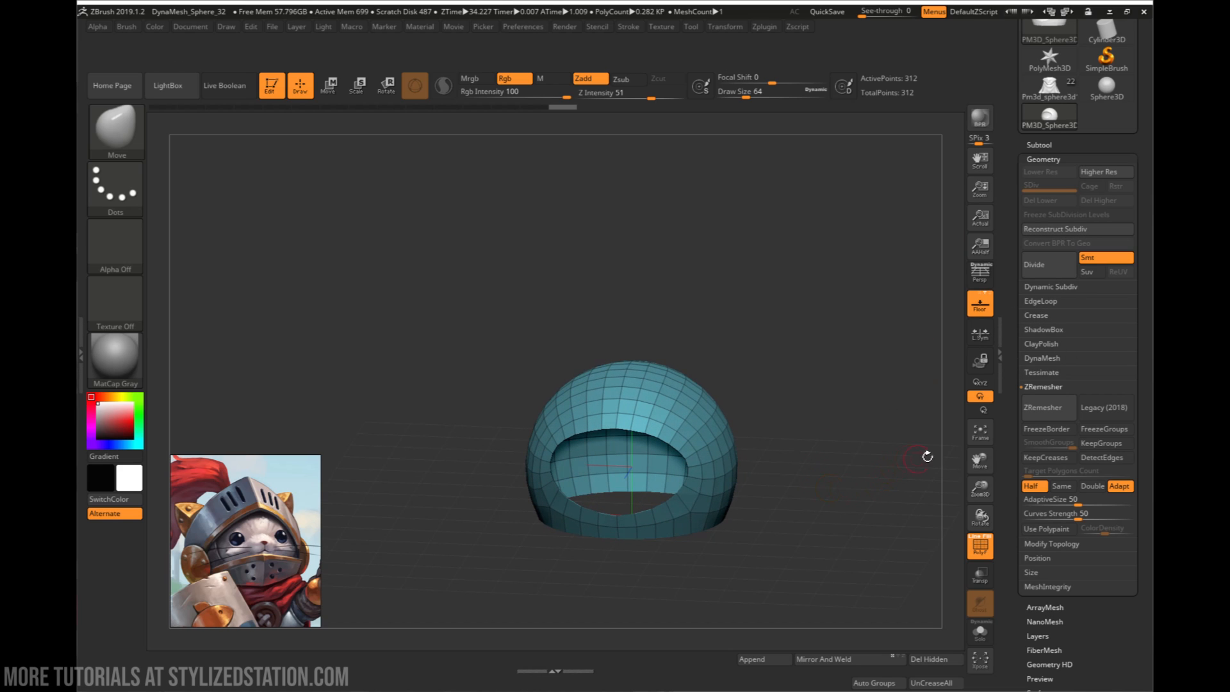
drag(1026, 634, 1025, 570)
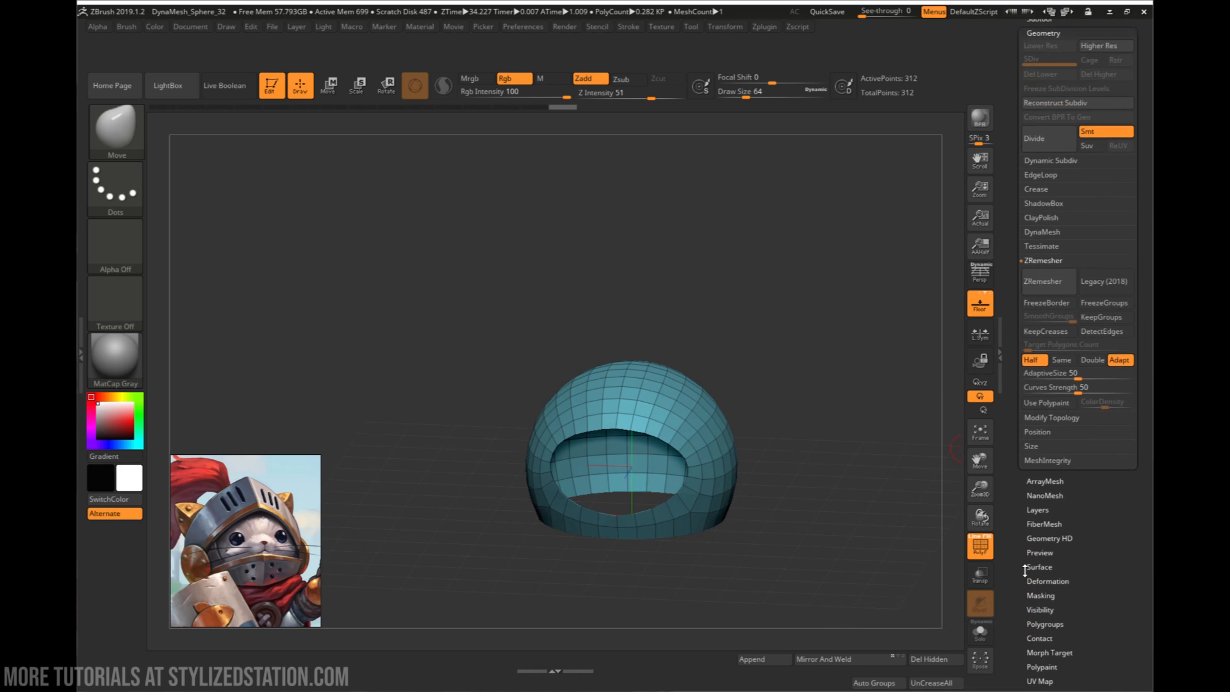
click(1046, 574)
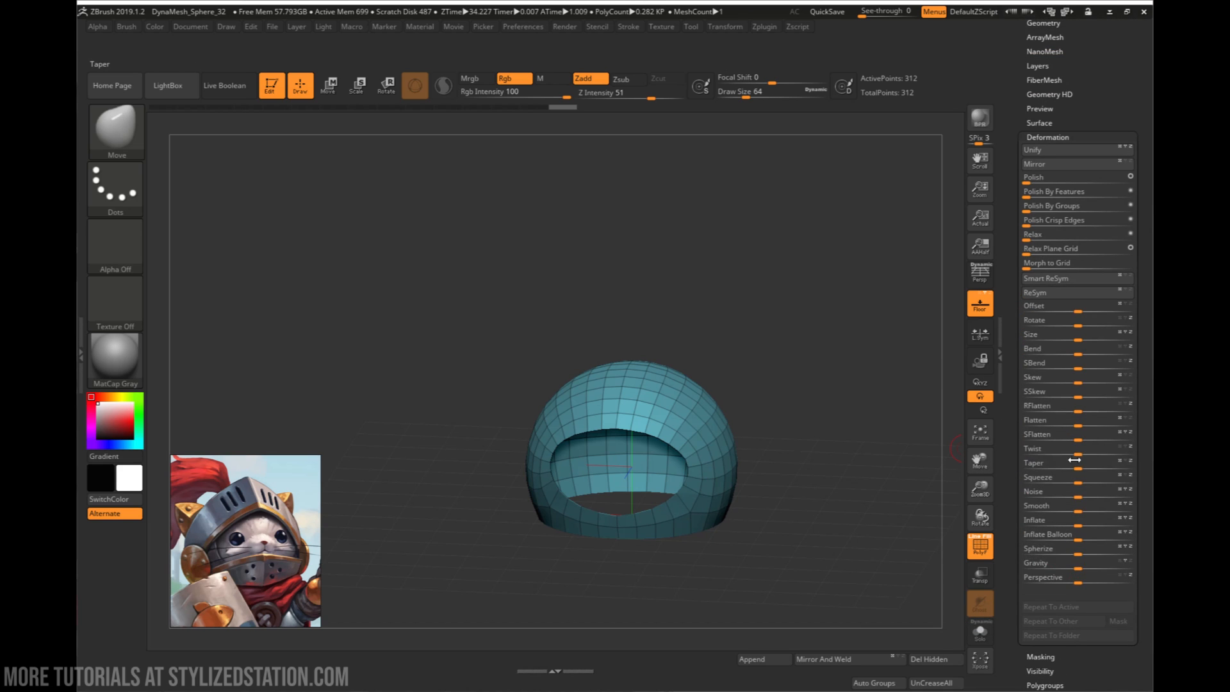
click(1051, 135)
alt+drag(824, 346, 793, 327)
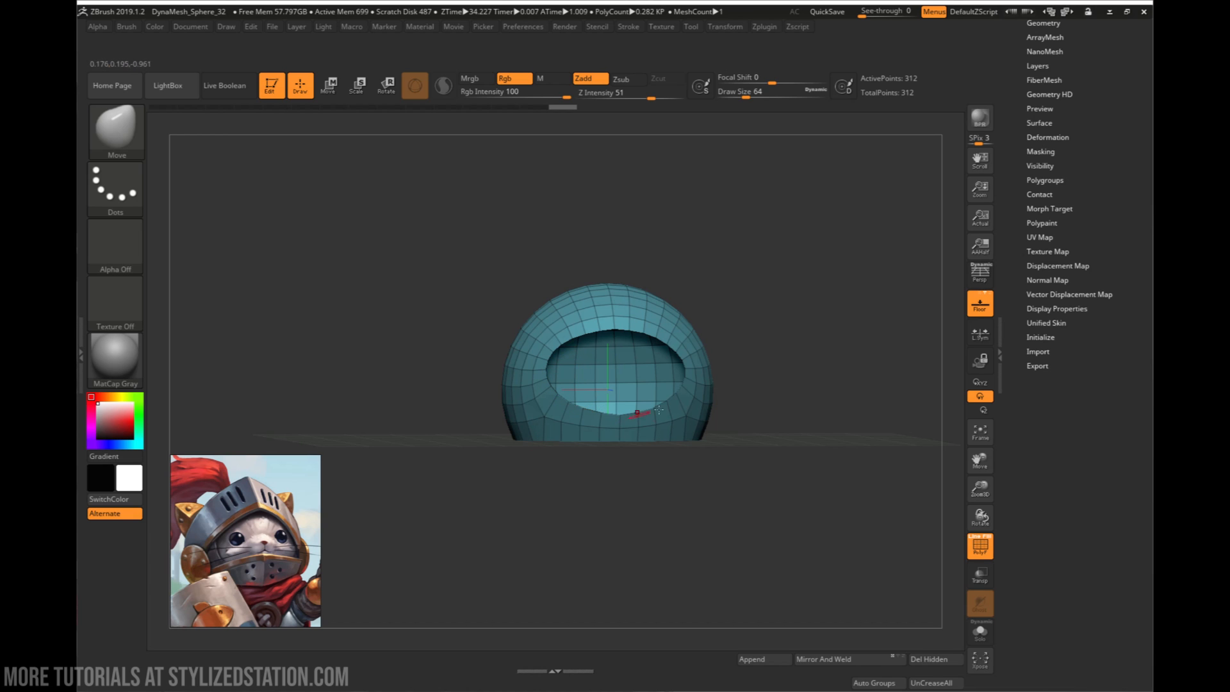
drag(749, 365, 737, 410)
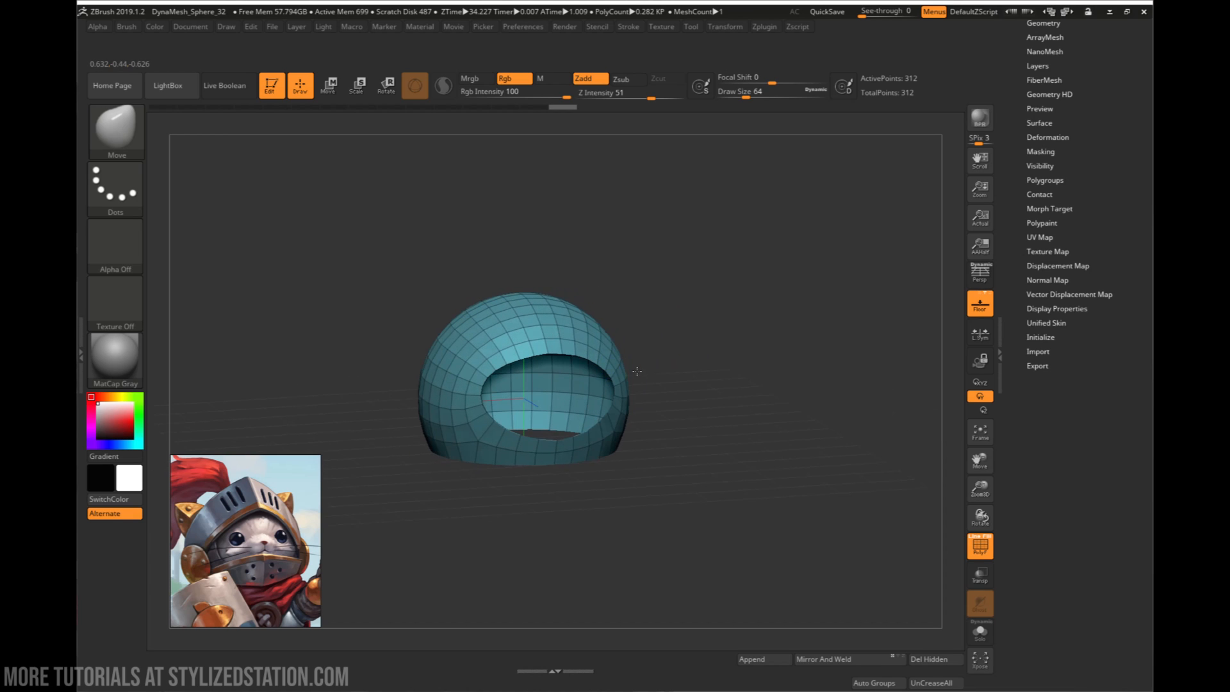
mouse_move(664, 428)
alt+mouse_down()
mouse_move(669, 371)
mouse_move(640, 392)
mouse_move(741, 384)
mouse_move(755, 402)
alt+mouse_up()
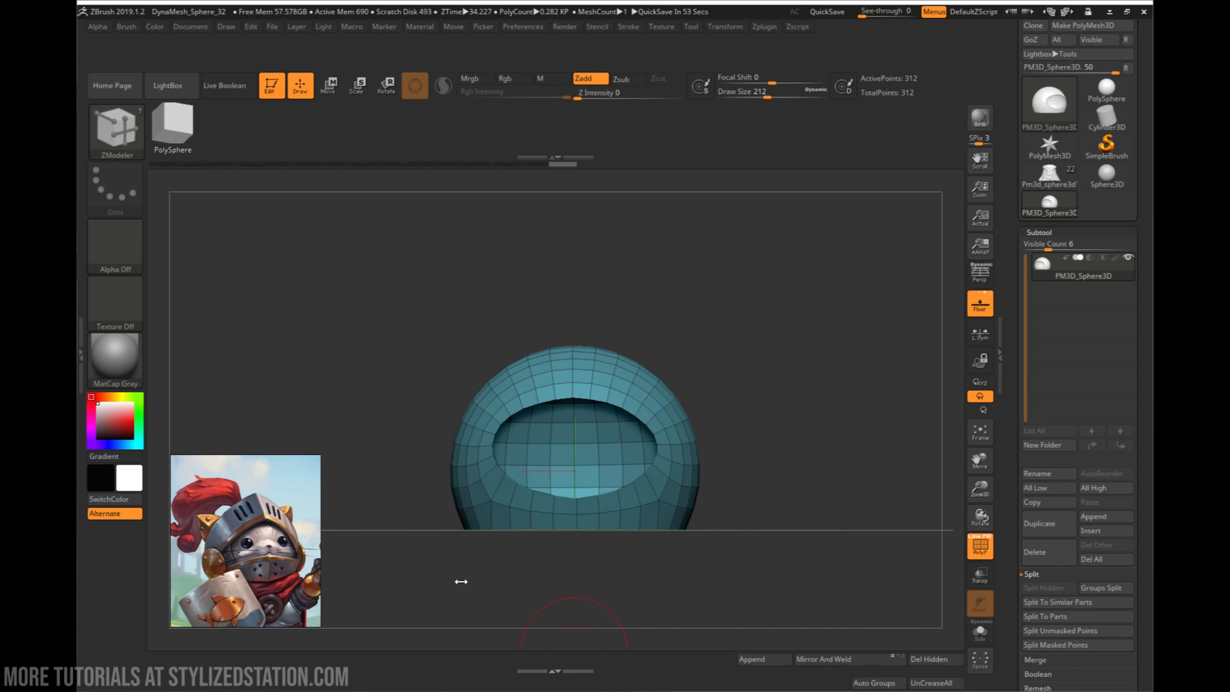
- Append a cube as a new subtool beside the helmet shell and make it the active subtool
drag(722, 506, 705, 527)
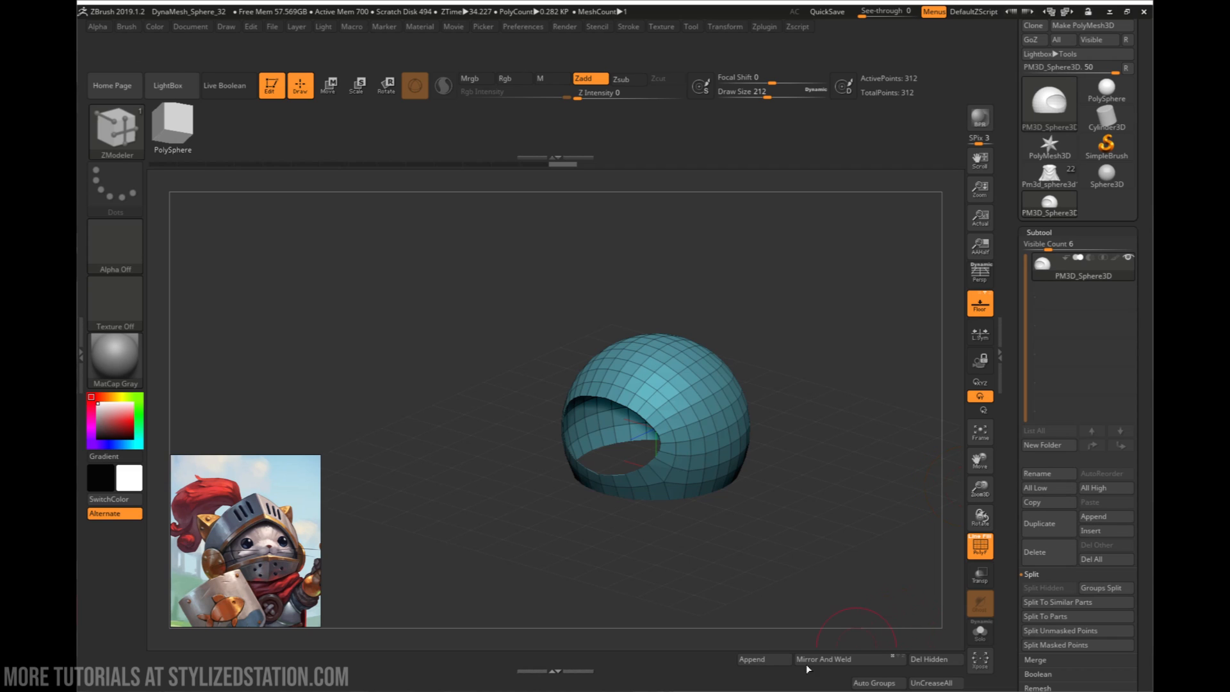
click(768, 668)
click(646, 444)
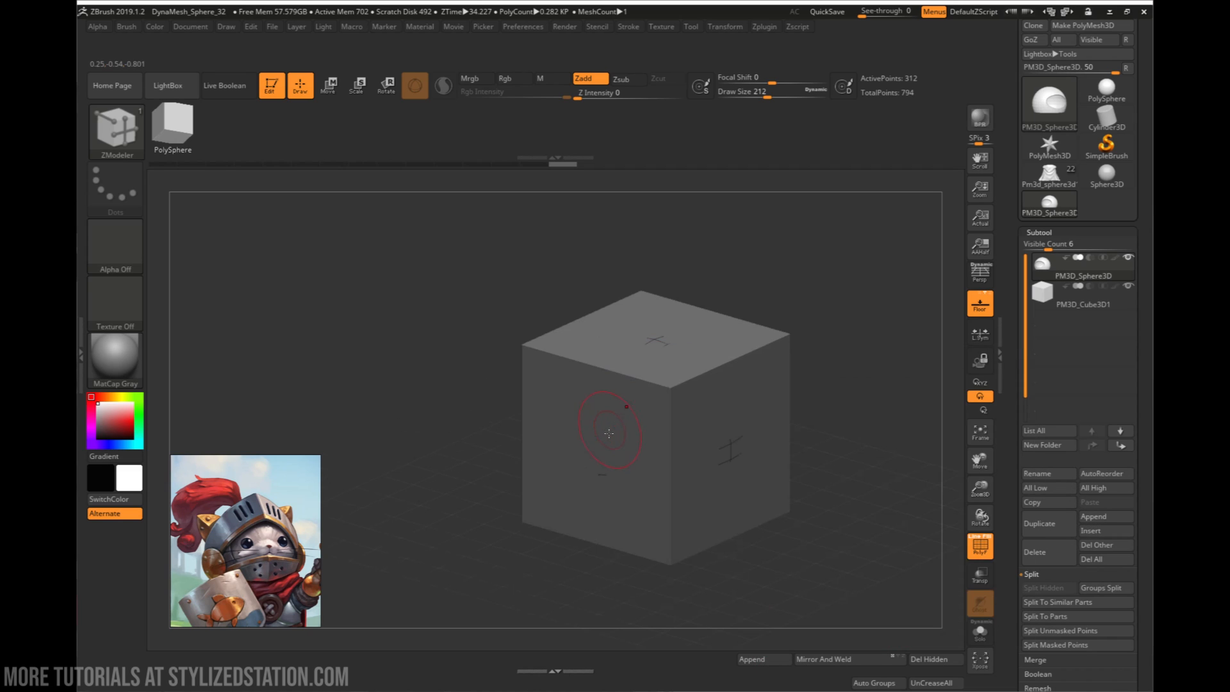
alt+click(648, 467)
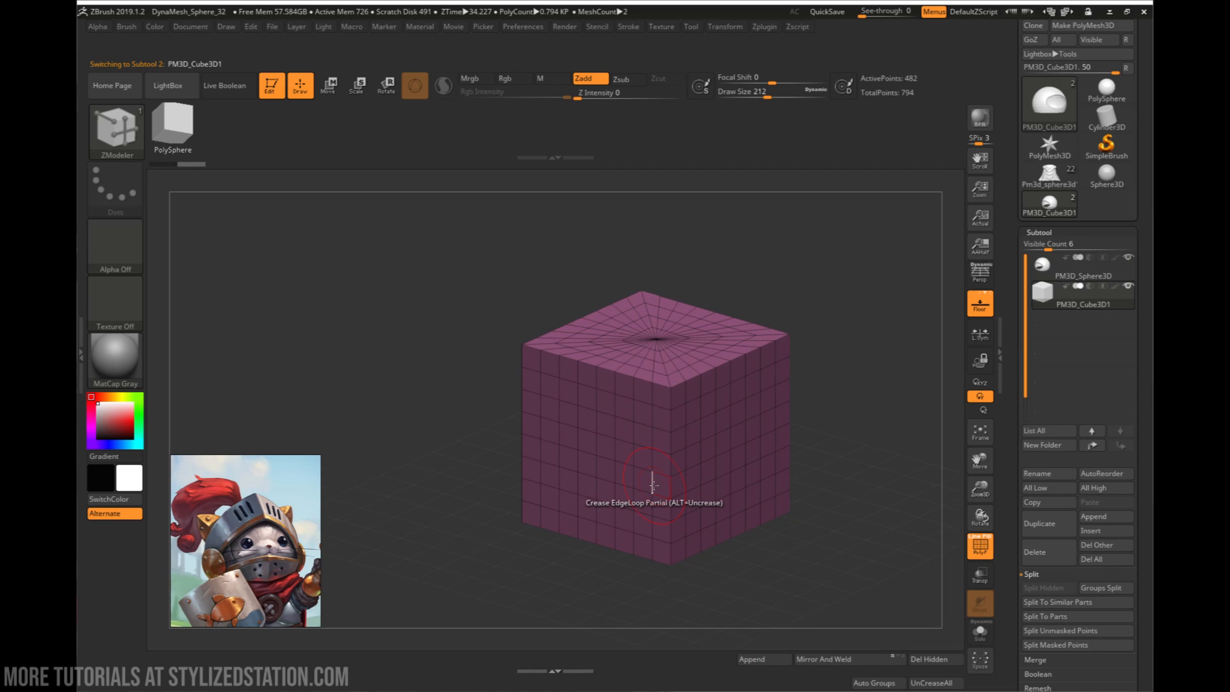
- Move the cube about 1.57 units forward so it stands in front of the helmet shell
key(w)
drag(611, 448, 518, 489)
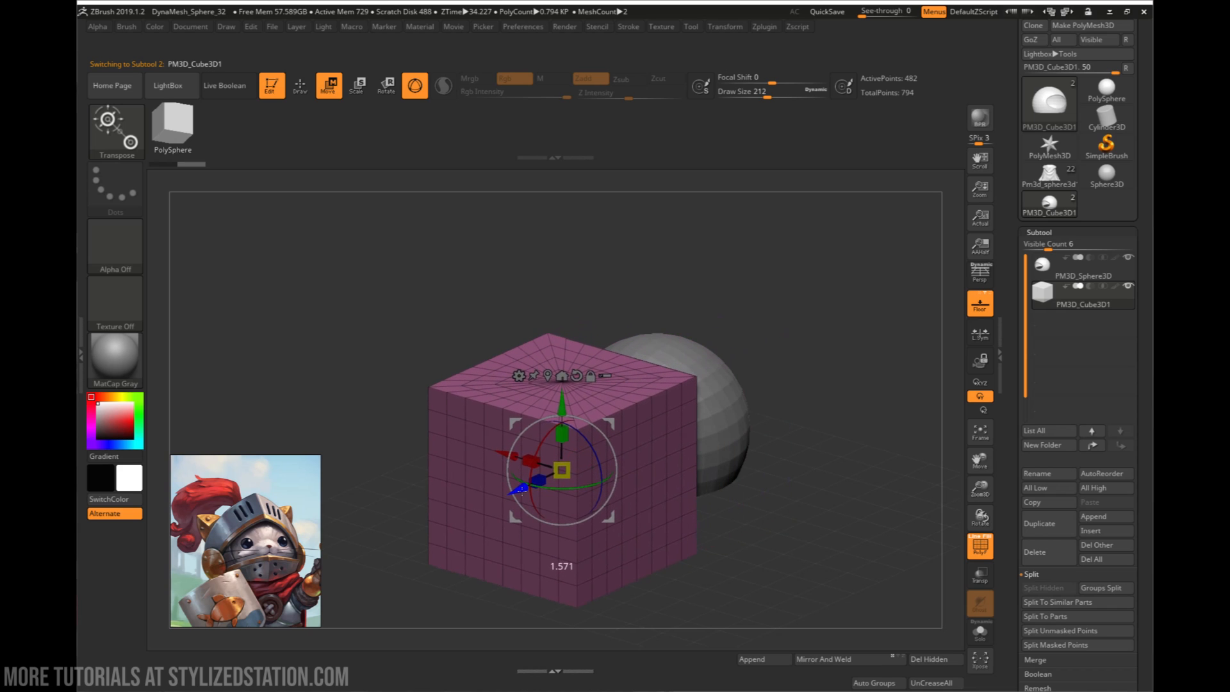
right_drag(649, 488, 516, 549)
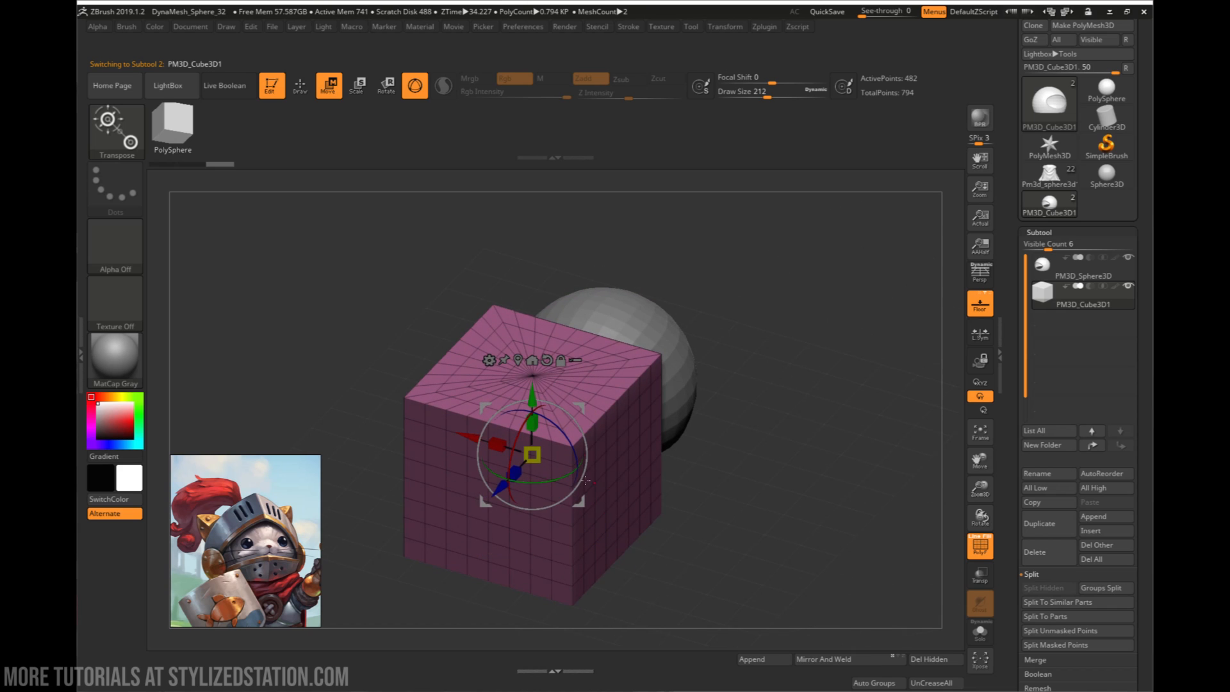
right_drag(657, 529, 513, 530)
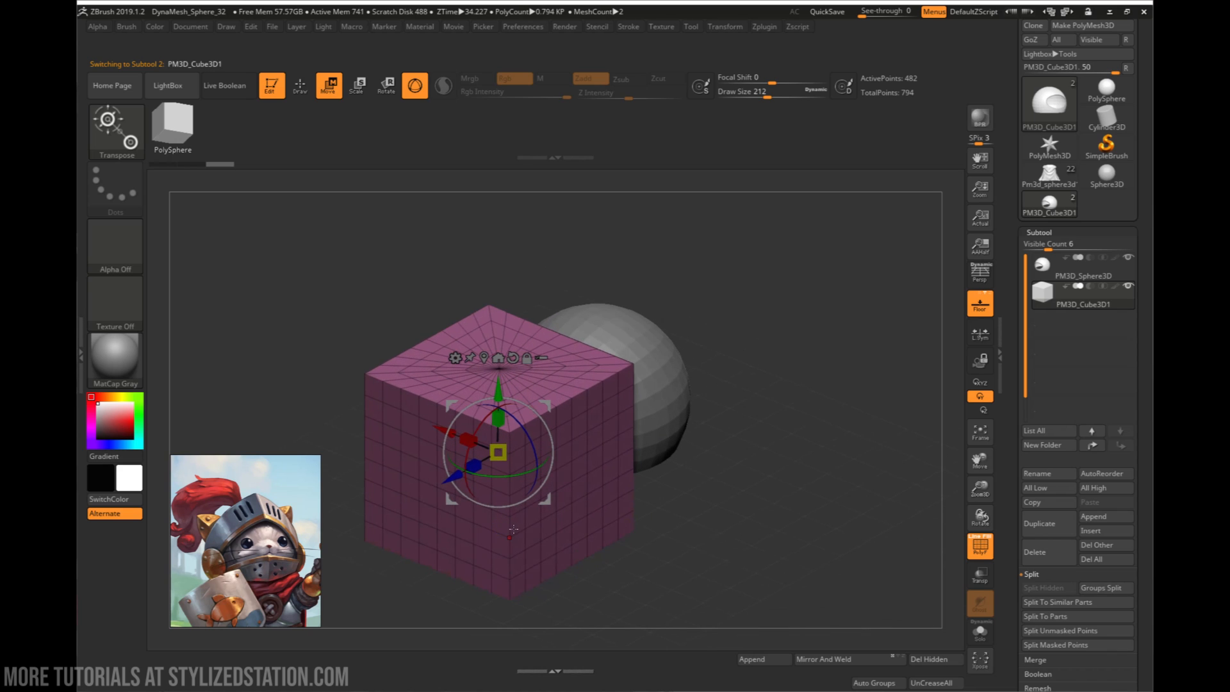
- Activate the ZModeler brush and set its polygon action to Mask with the Flat & Polygroup target
key(b)
key(z)
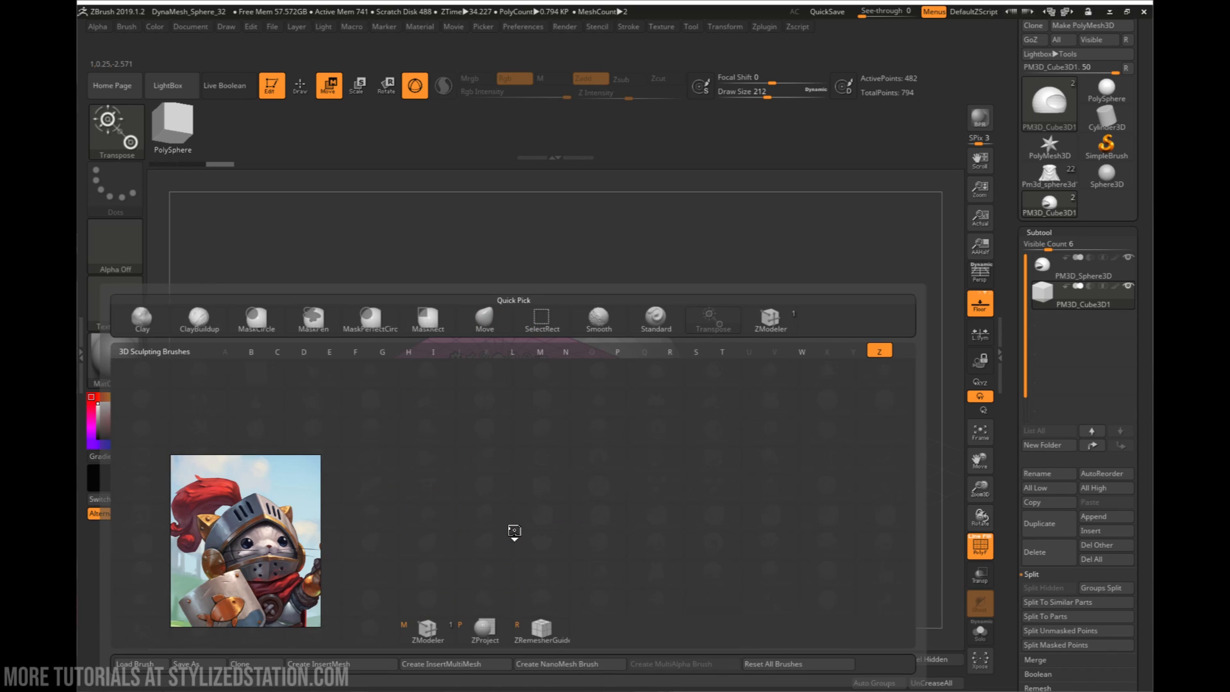
key(m)
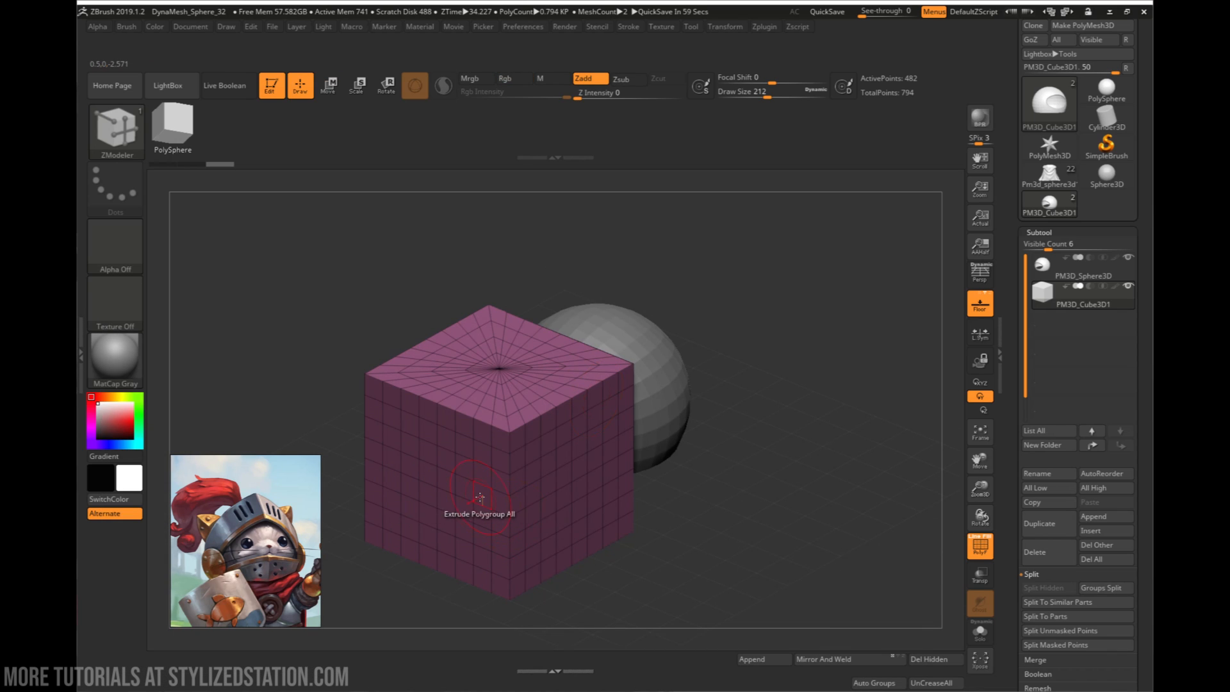
click(122, 137)
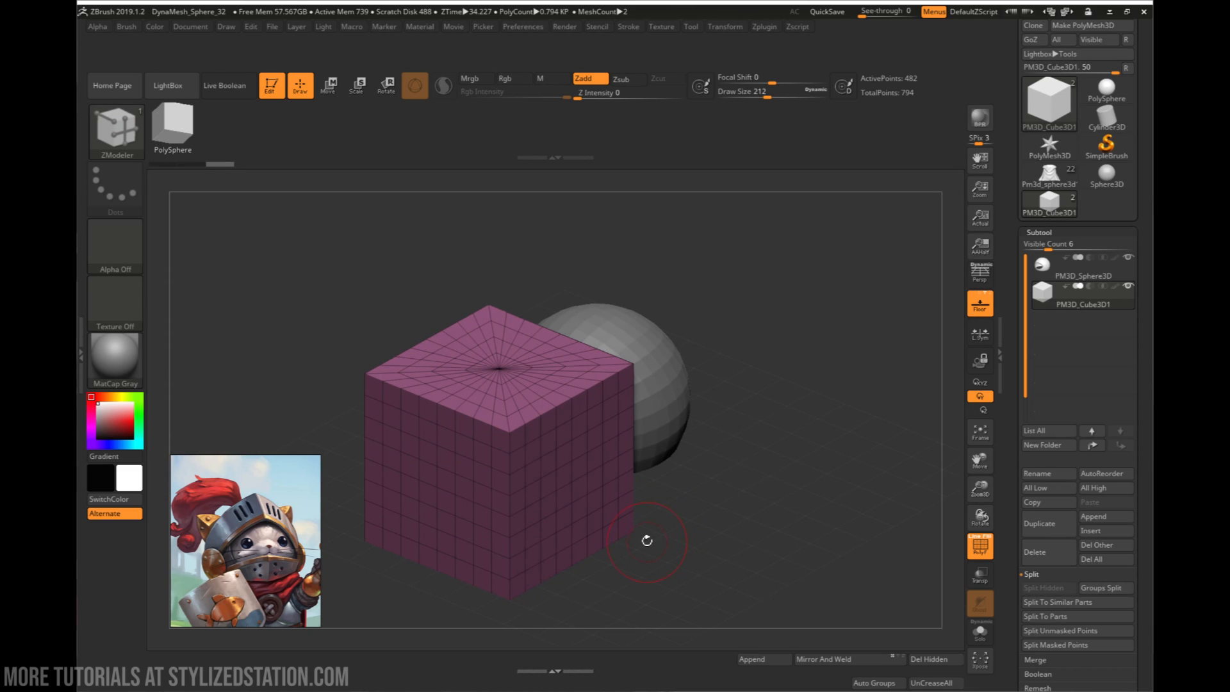
key(space)
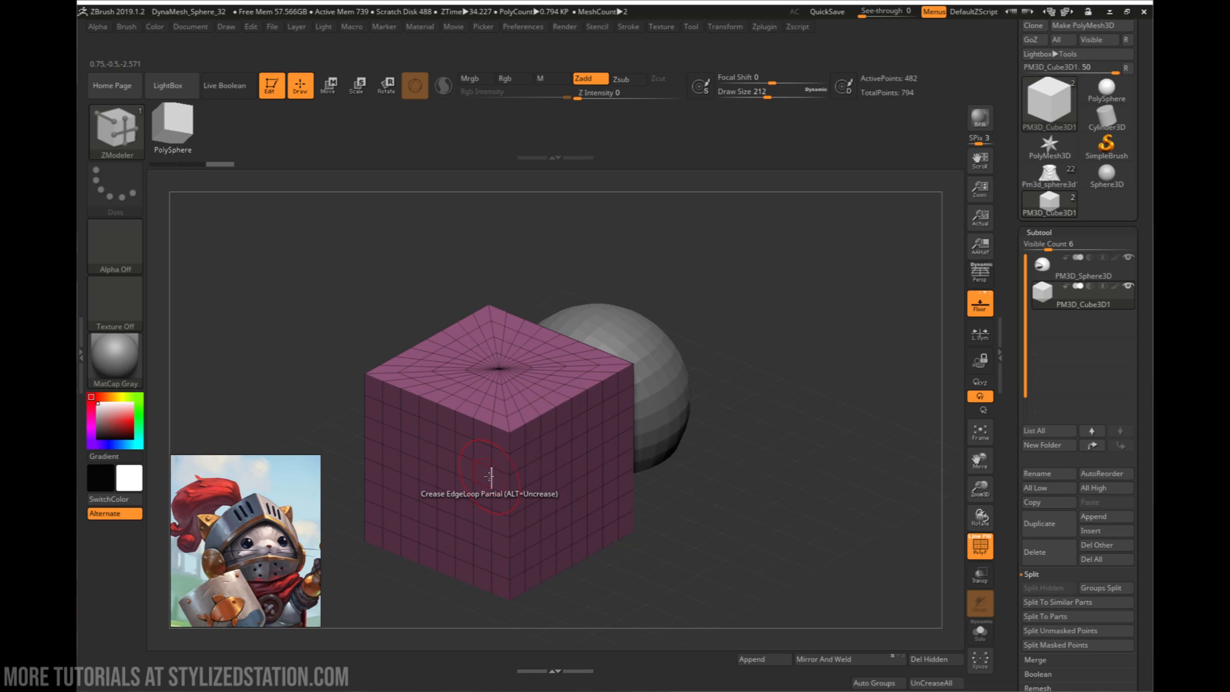
key(space)
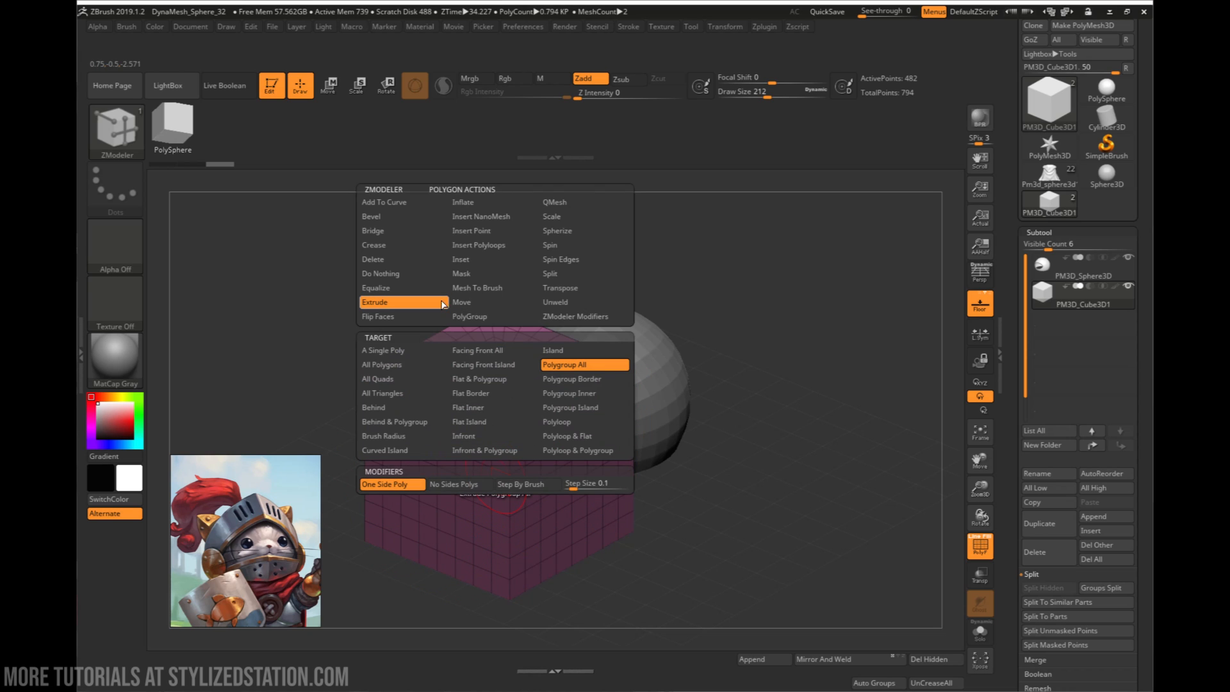
click(477, 275)
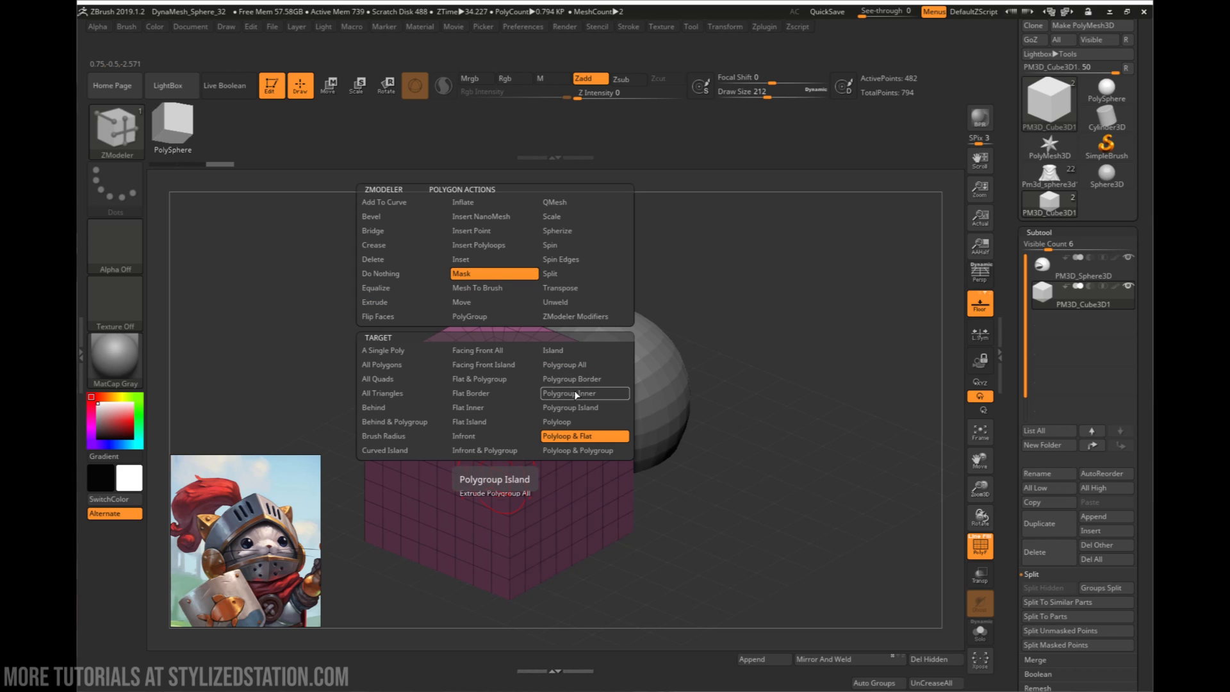
click(478, 379)
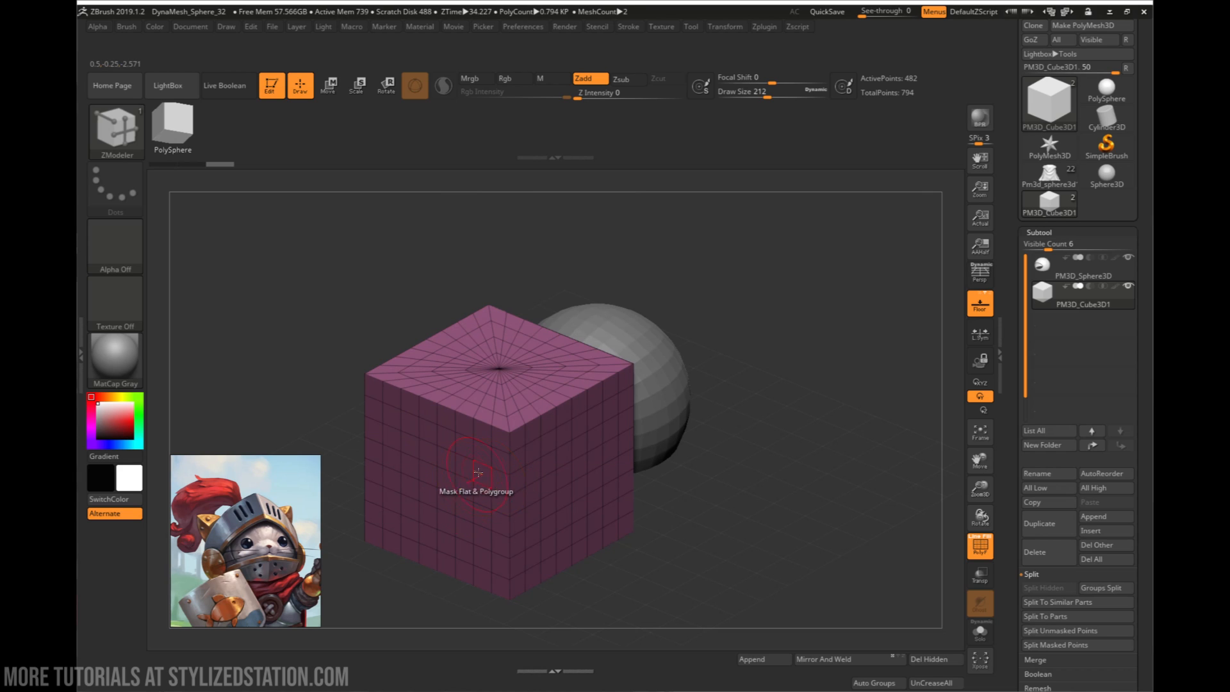
- Mask the cube's side faces and turn the masked polygons into their own polygroup
click(522, 464)
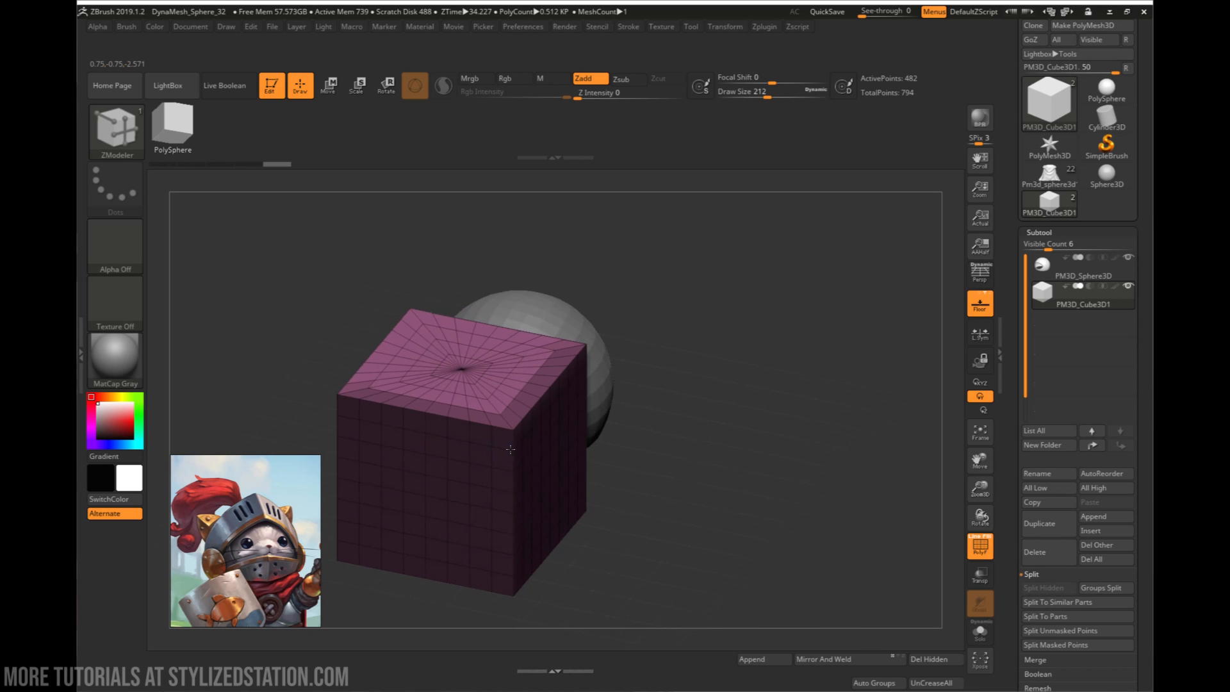
right_drag(510, 449, 497, 445)
key(ctrl+w)
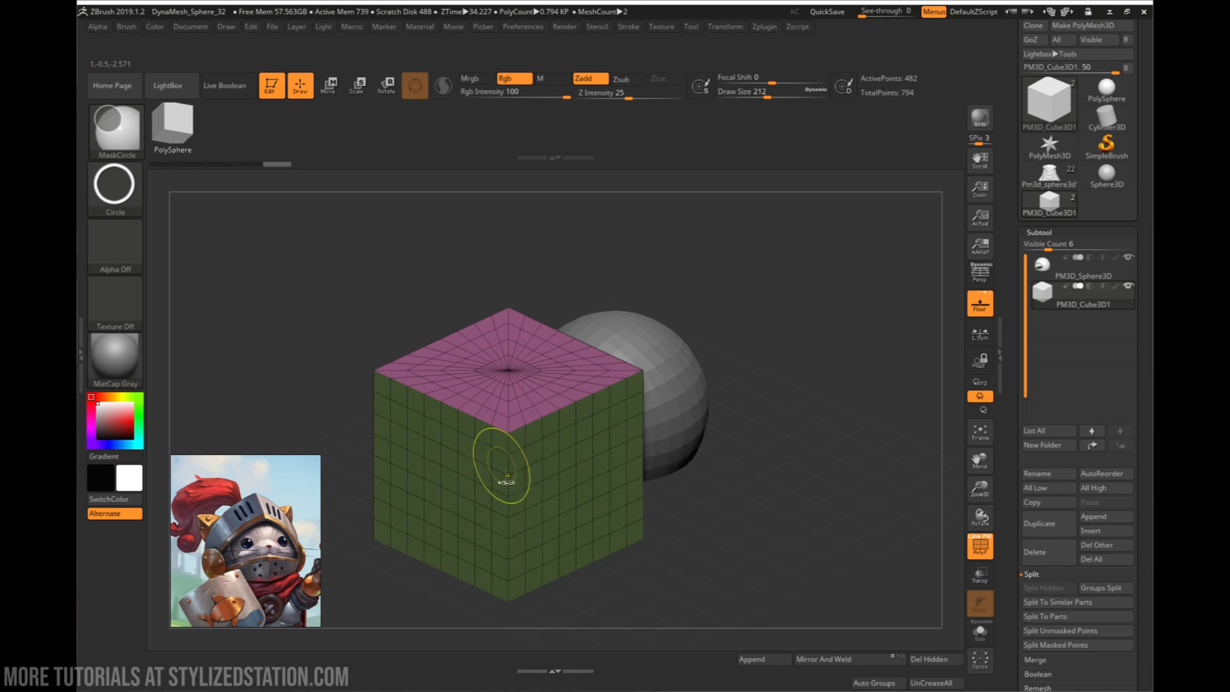
- Isolate two adjoining side faces of the cube and delete the hidden remainder
mouse_move(544, 504)
right_down()
mouse_move(532, 500)
mouse_move(564, 463)
mouse_move(576, 474)
mouse_move(551, 486)
mouse_move(561, 485)
right_up()
ctrl+shift+click(562, 485)
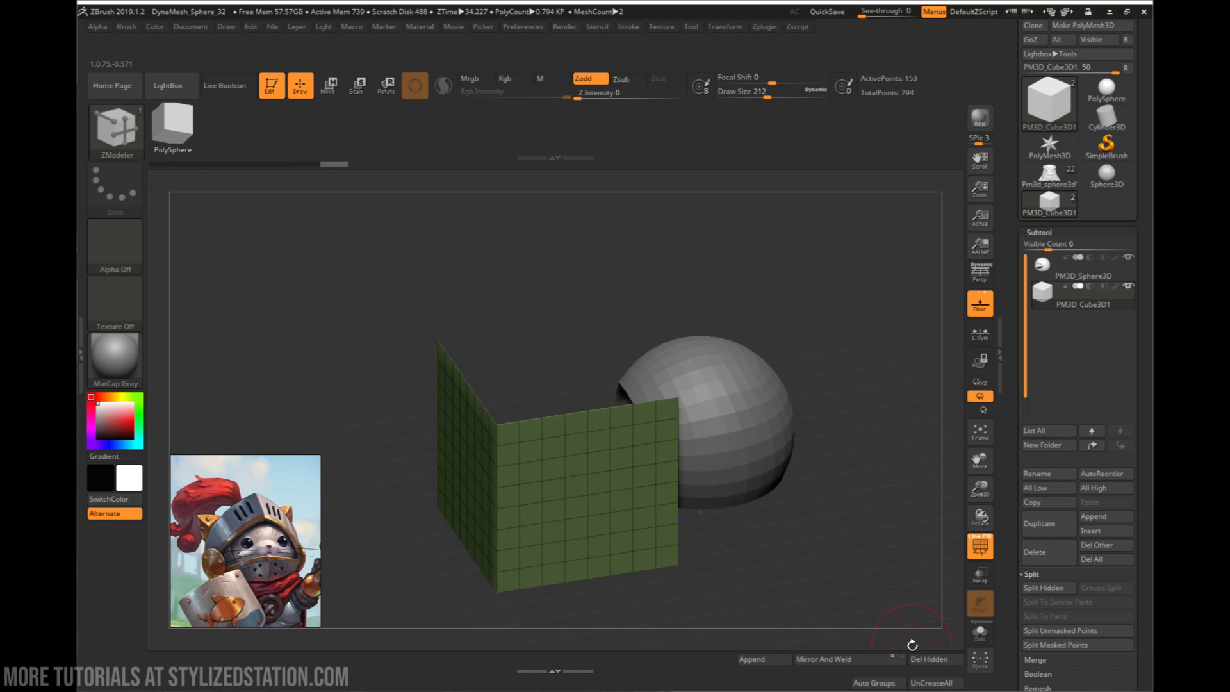
click(928, 659)
- Rotate the two-panel mesh about the Y axis so its shared corner points straight forward, away from the helmet shell
right_drag(755, 612, 670, 444)
key(w)
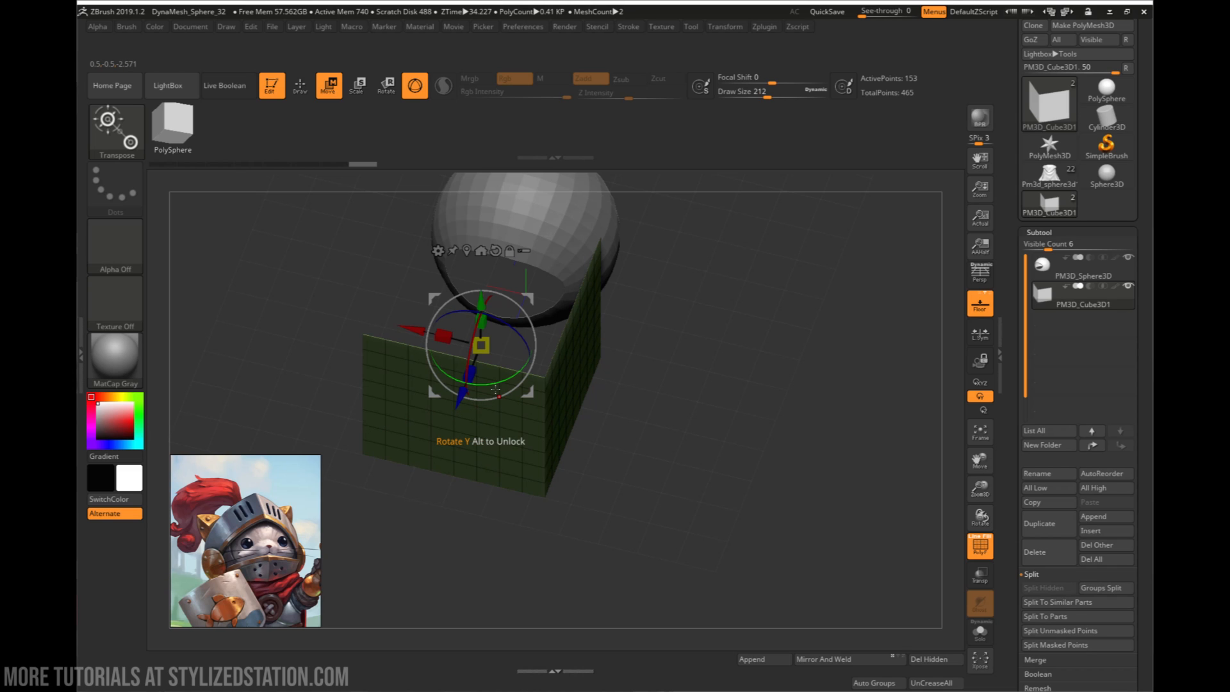
drag(495, 385, 448, 390)
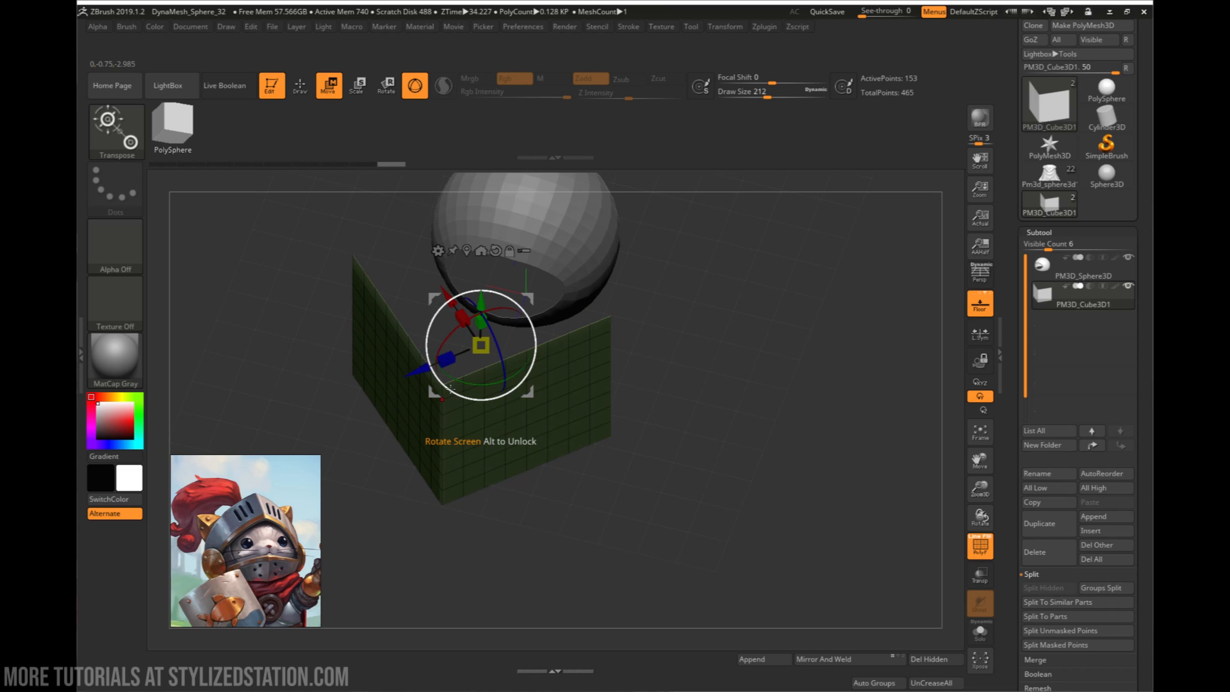
drag(530, 520, 502, 497)
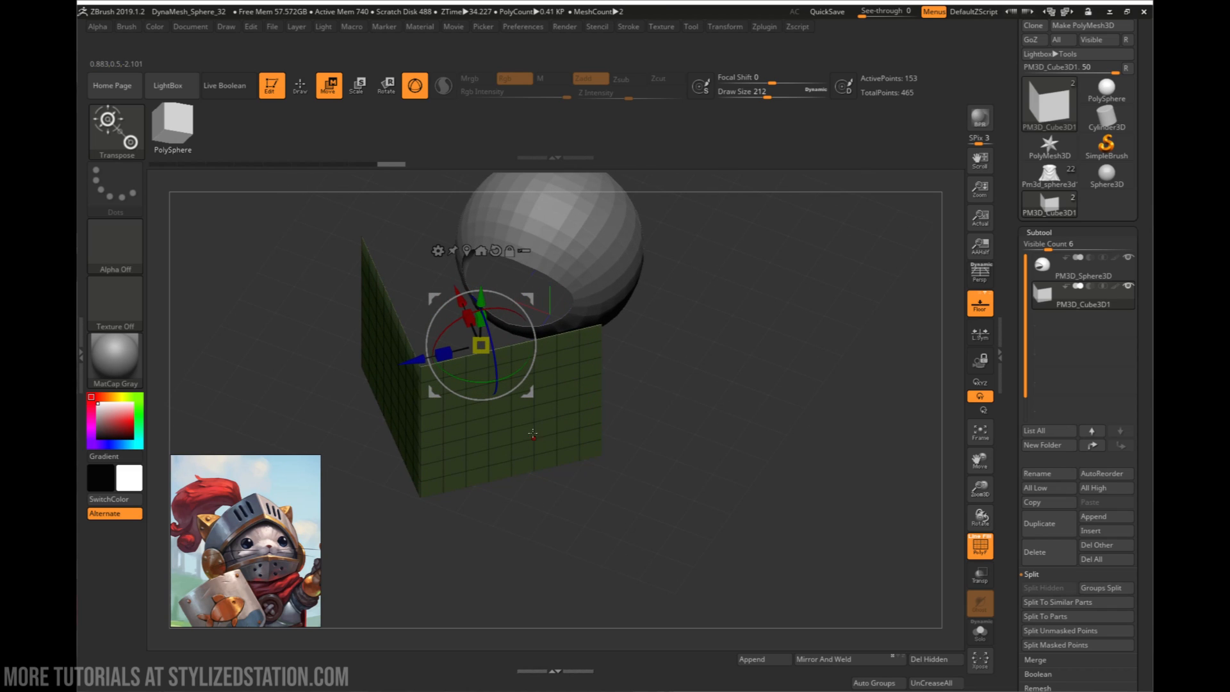
drag(532, 434, 571, 524)
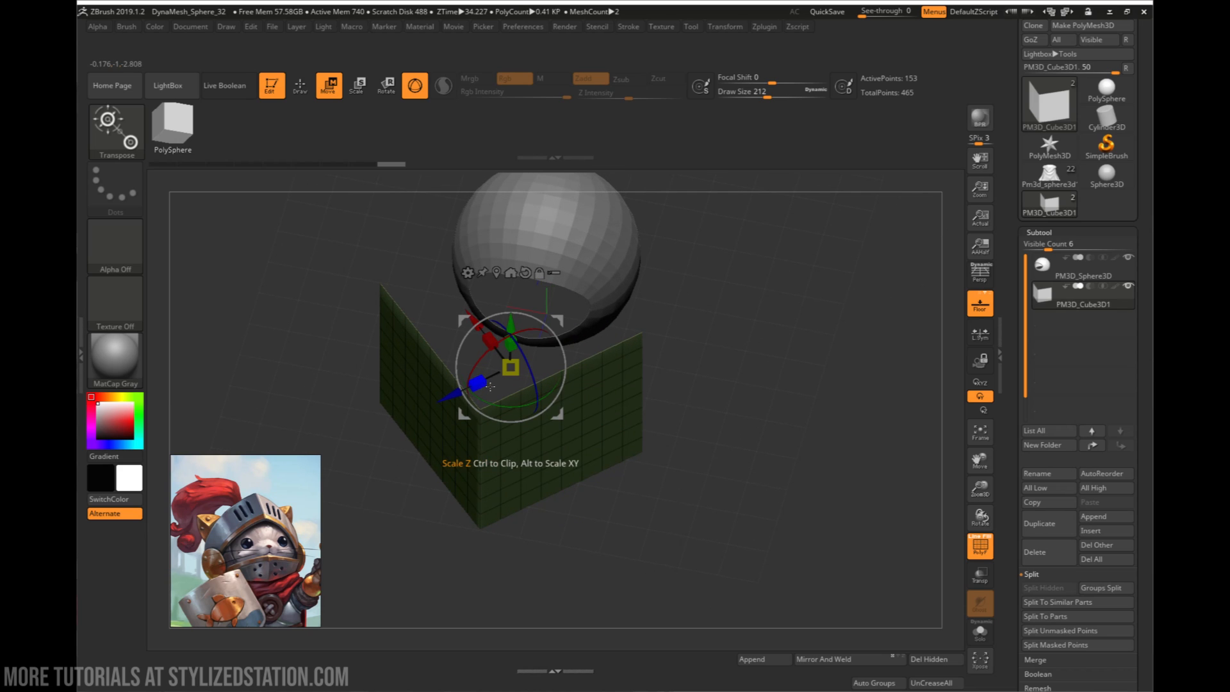
drag(517, 543, 500, 524)
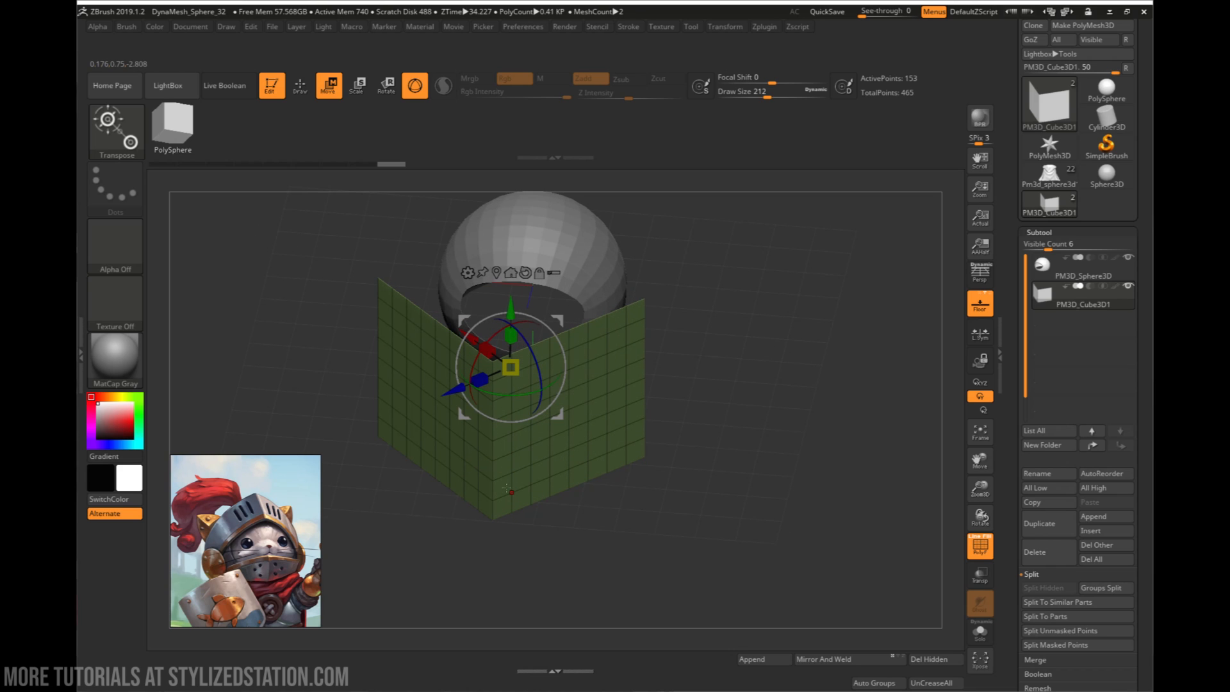
drag(504, 478, 484, 491)
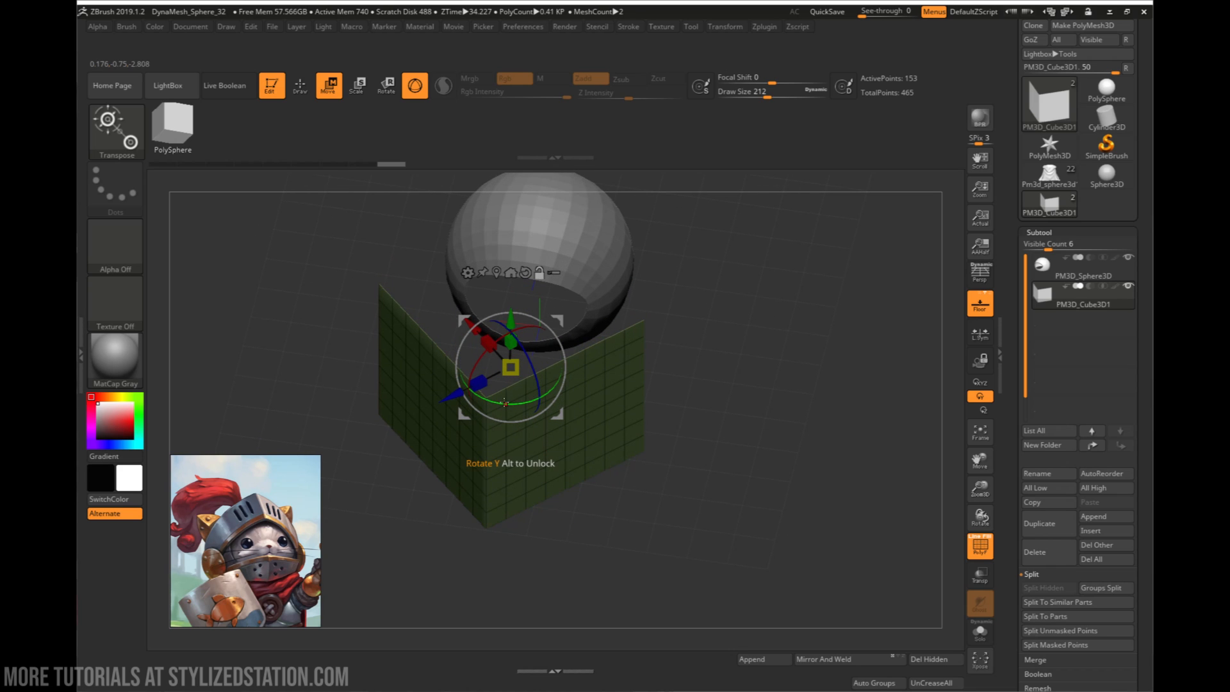
- Rotate only the gizmo about its Y axis so its Z axis lines up with the panels' forward corner
drag(520, 405, 448, 474)
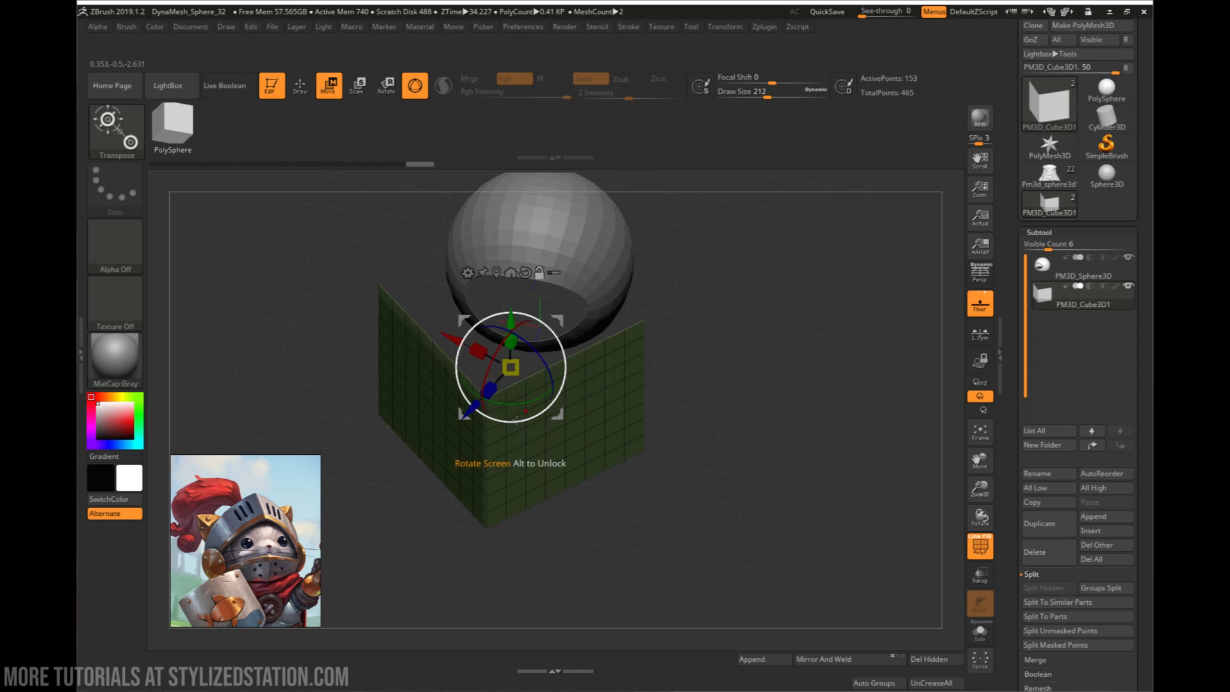
key(ctrl+z)
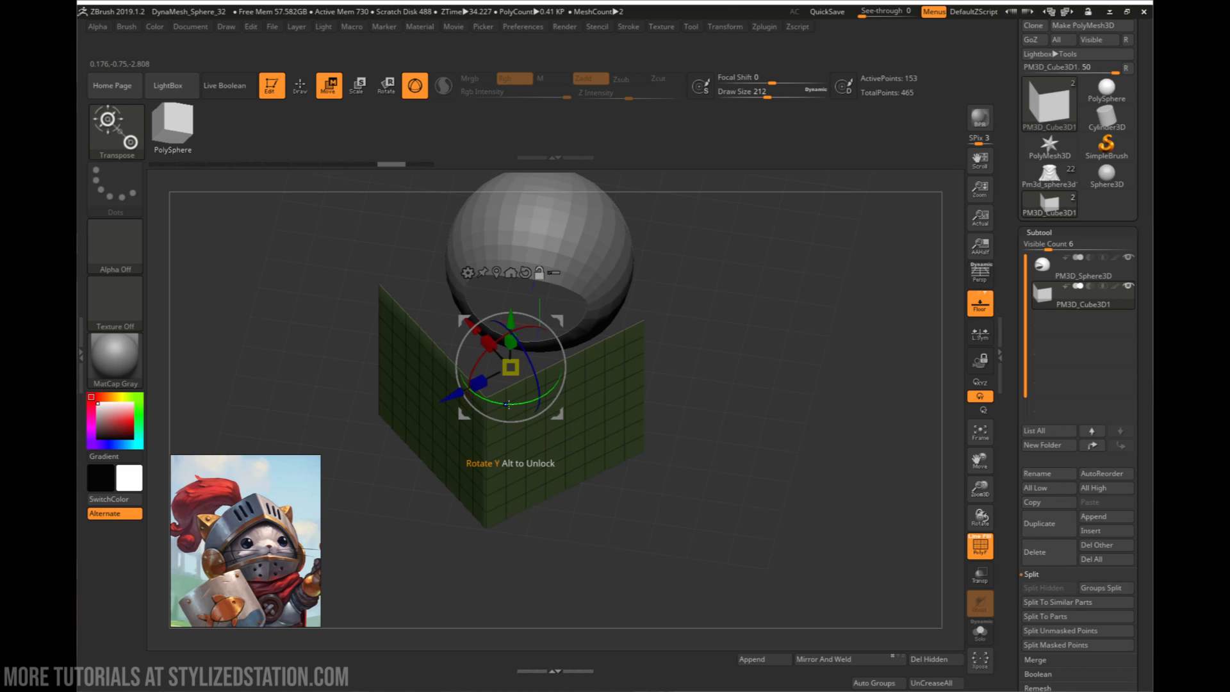
drag(509, 403, 544, 397)
- Examine the angled visor panels and the helmet shell from the side, the front and above
drag(641, 526, 668, 500)
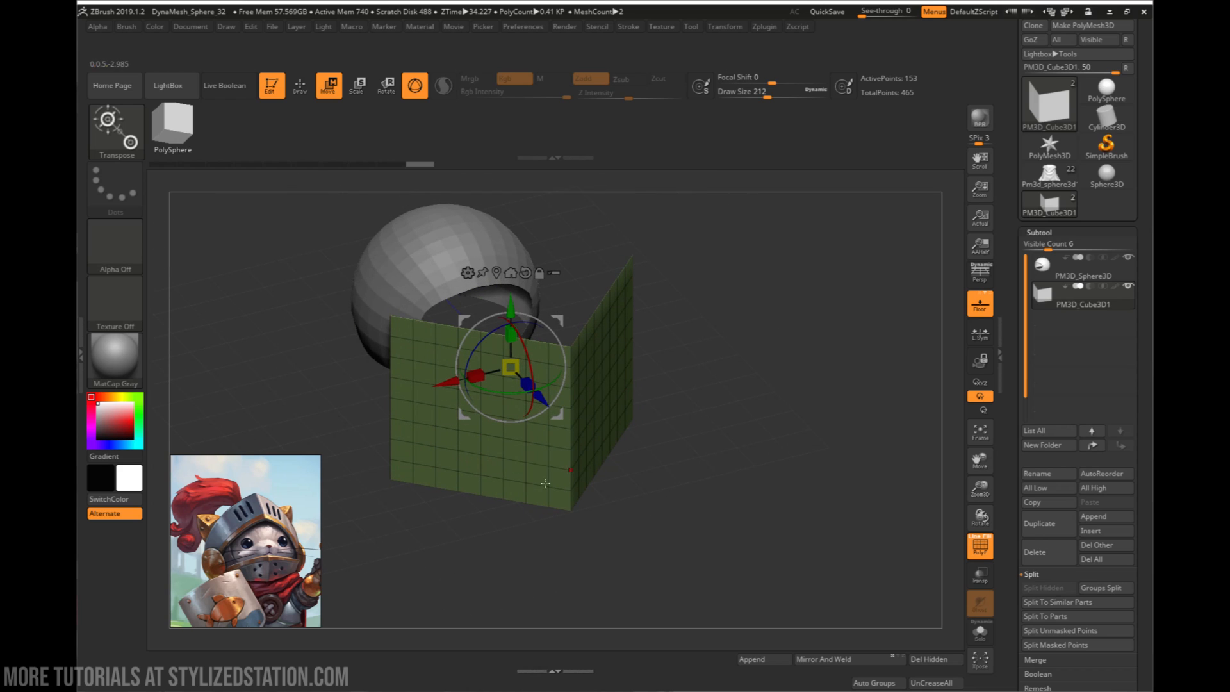
drag(545, 483, 419, 508)
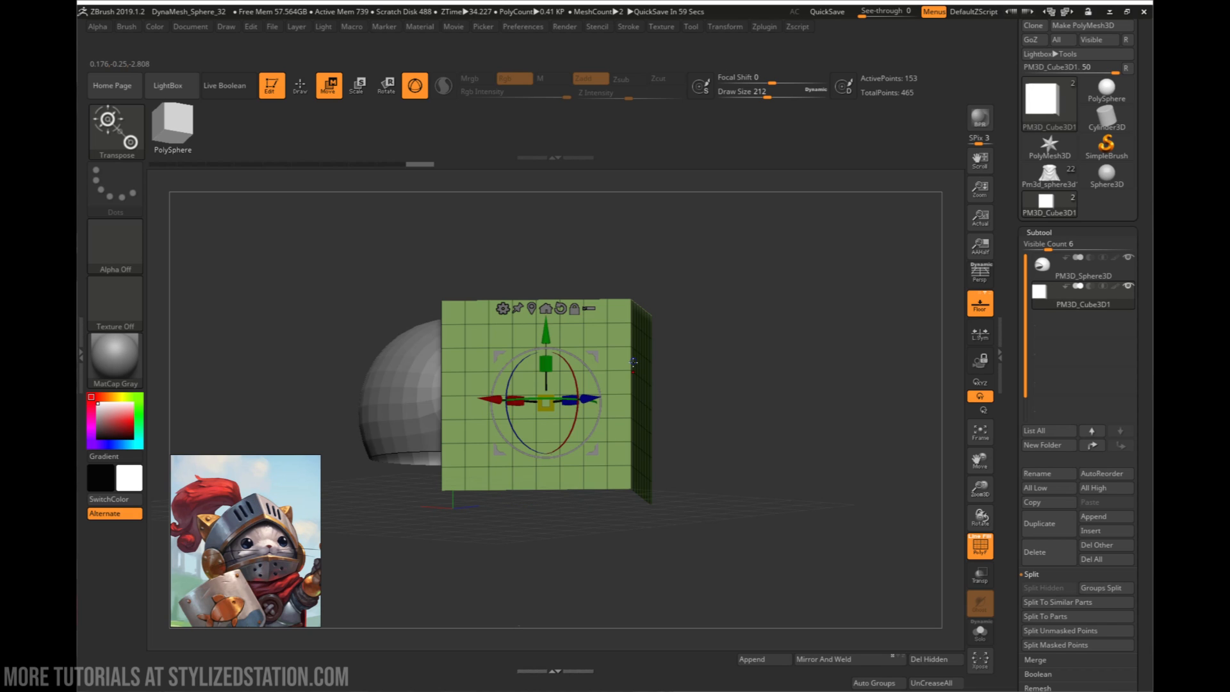
drag(632, 362, 567, 455)
key(q)
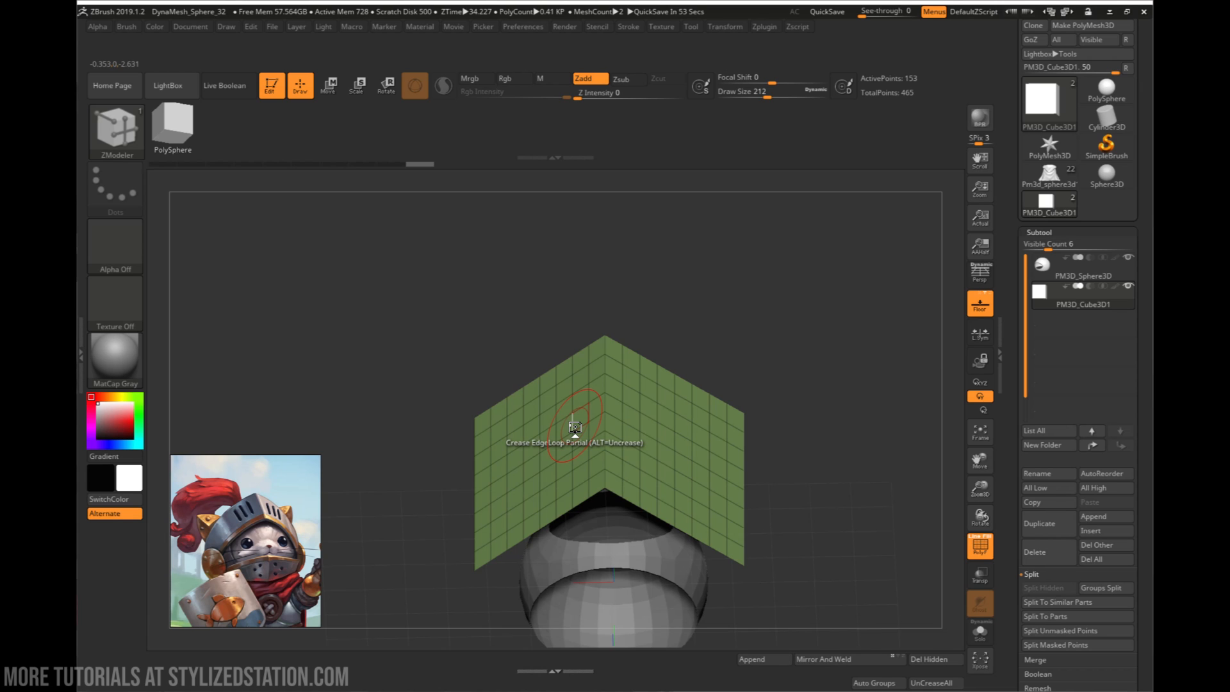
drag(666, 310, 746, 397)
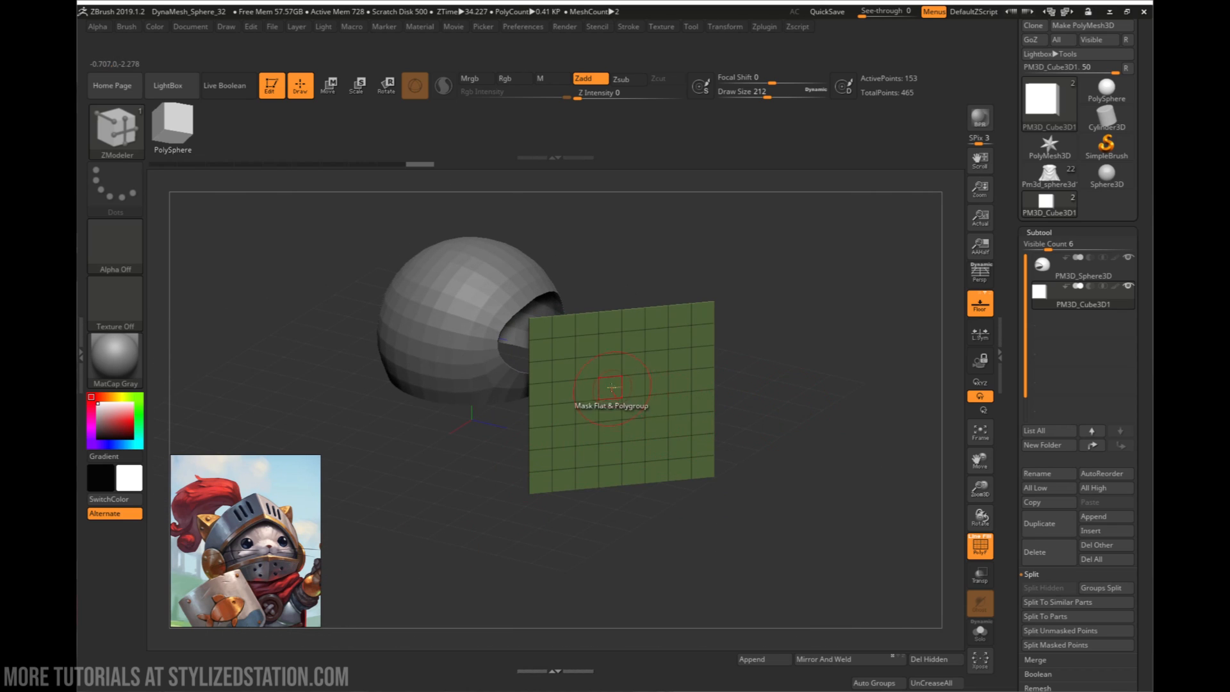
right_drag(613, 398, 646, 358)
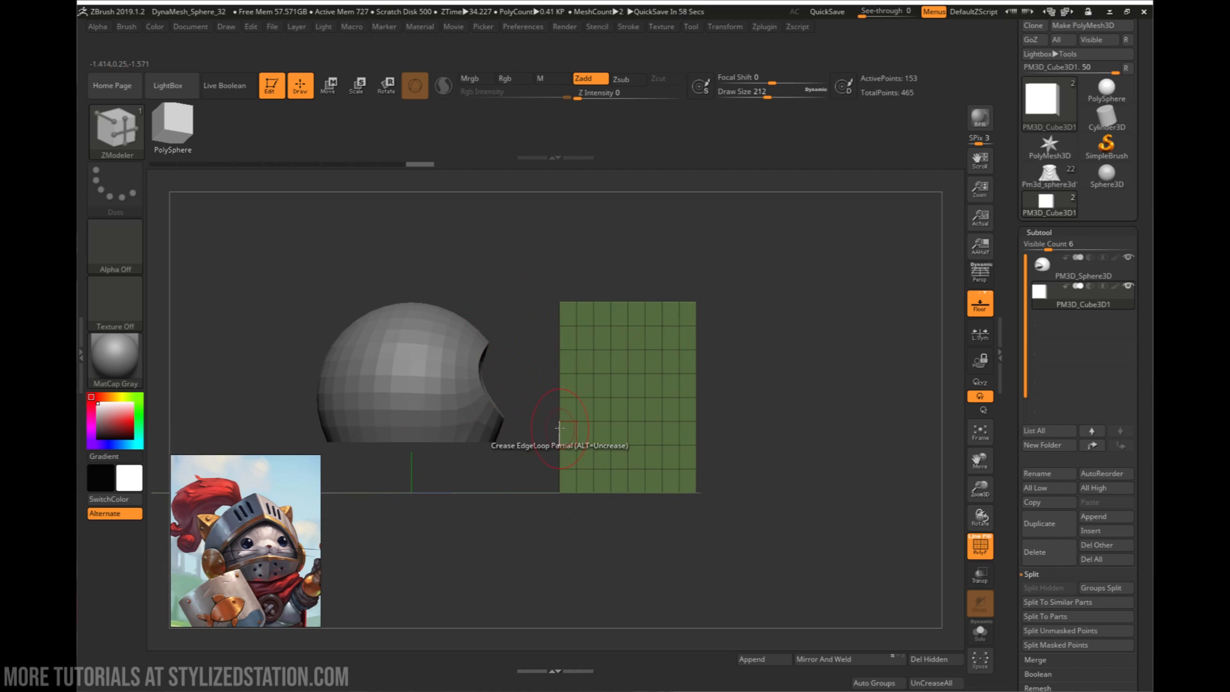
right_drag(557, 437, 545, 291)
- Apply the Bend Arc deformer to the angled visor panels
key(w)
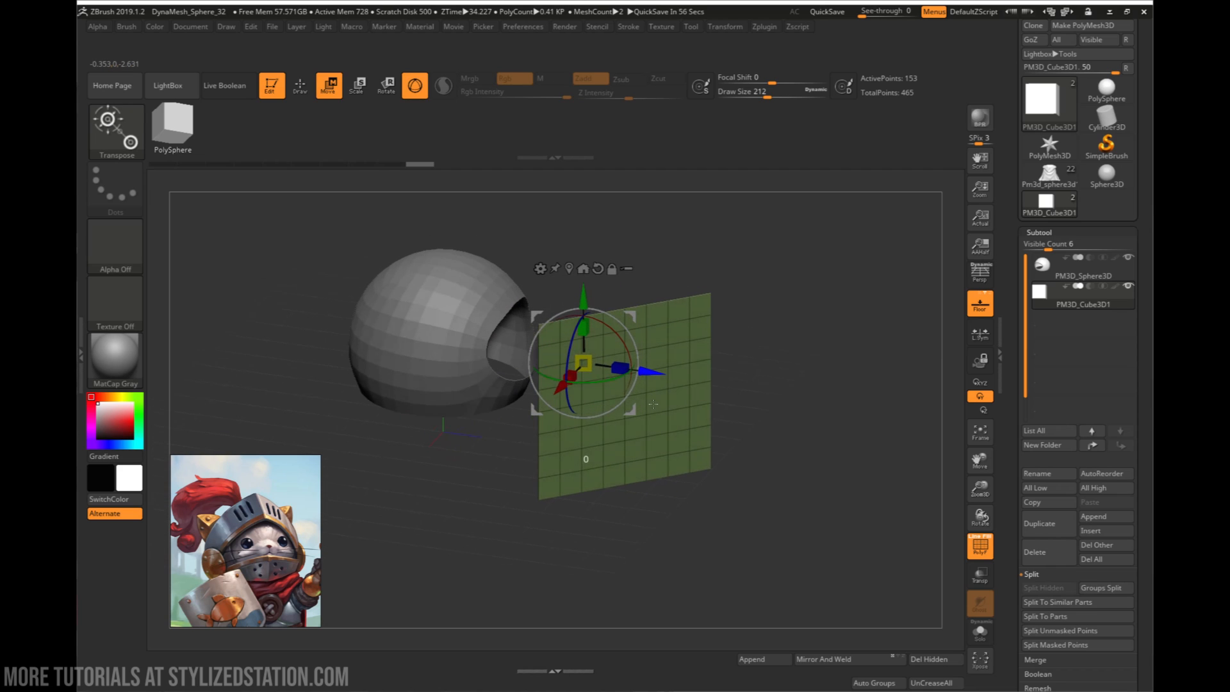
click(540, 268)
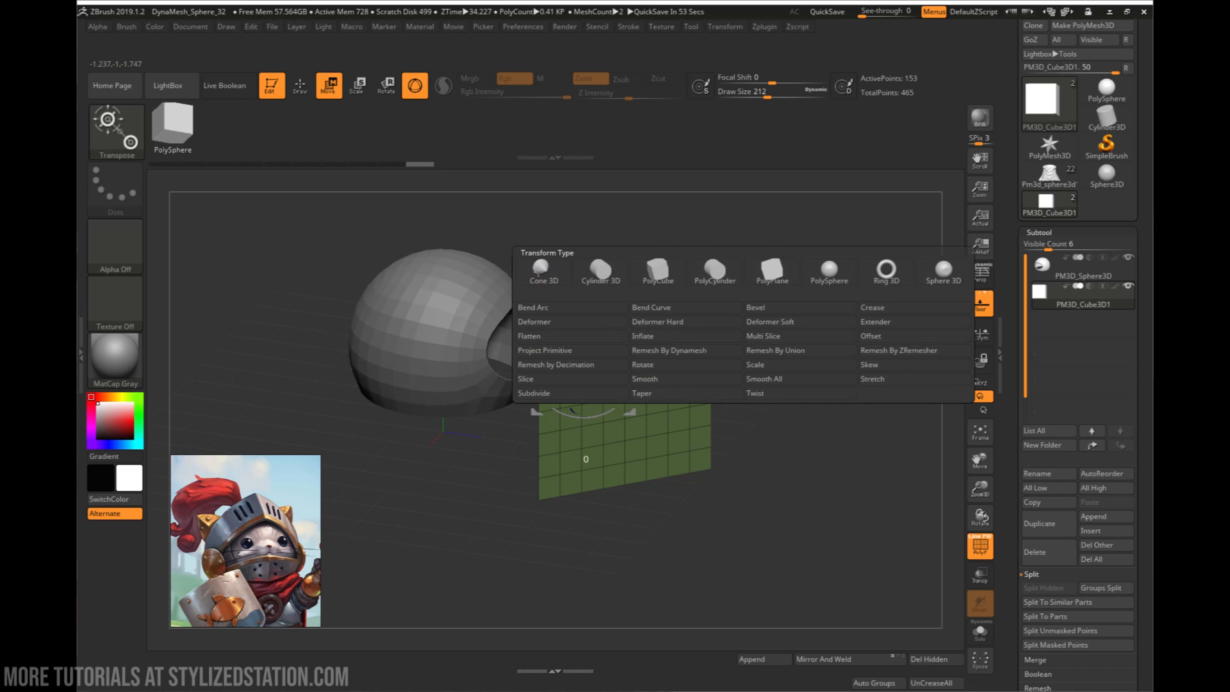
click(548, 307)
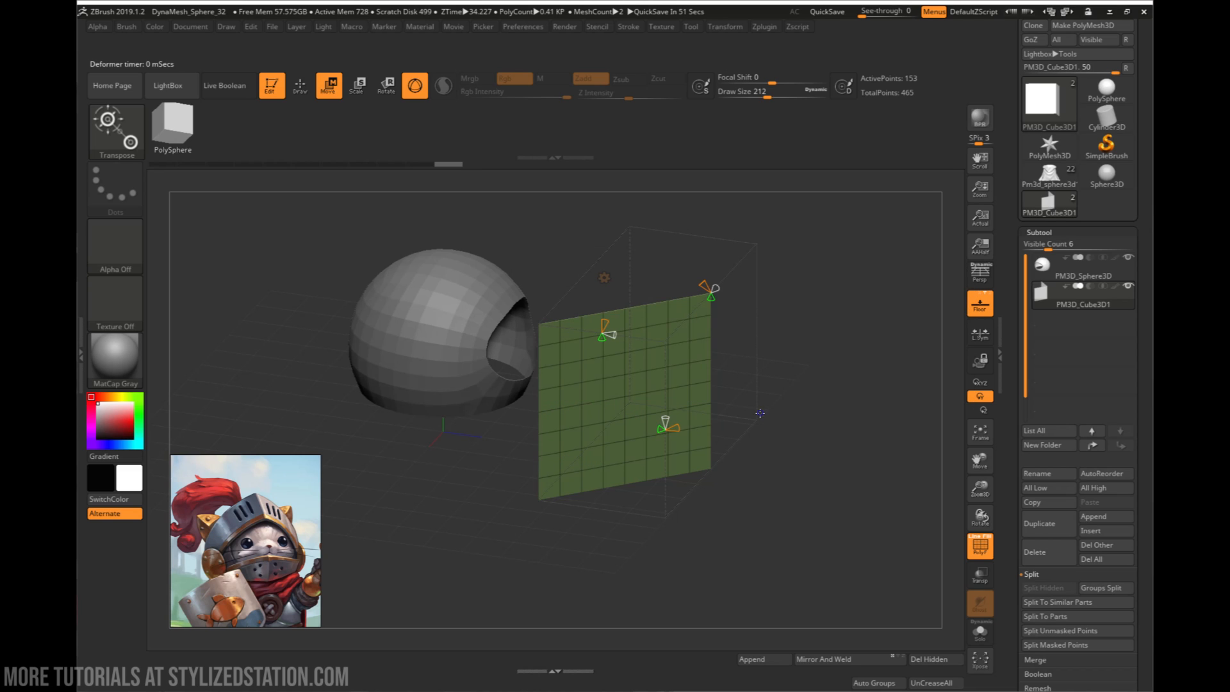
- Try to curve the visor panels with the Bend Arc cones on the upper edge of the deformer cage
drag(791, 390, 712, 513)
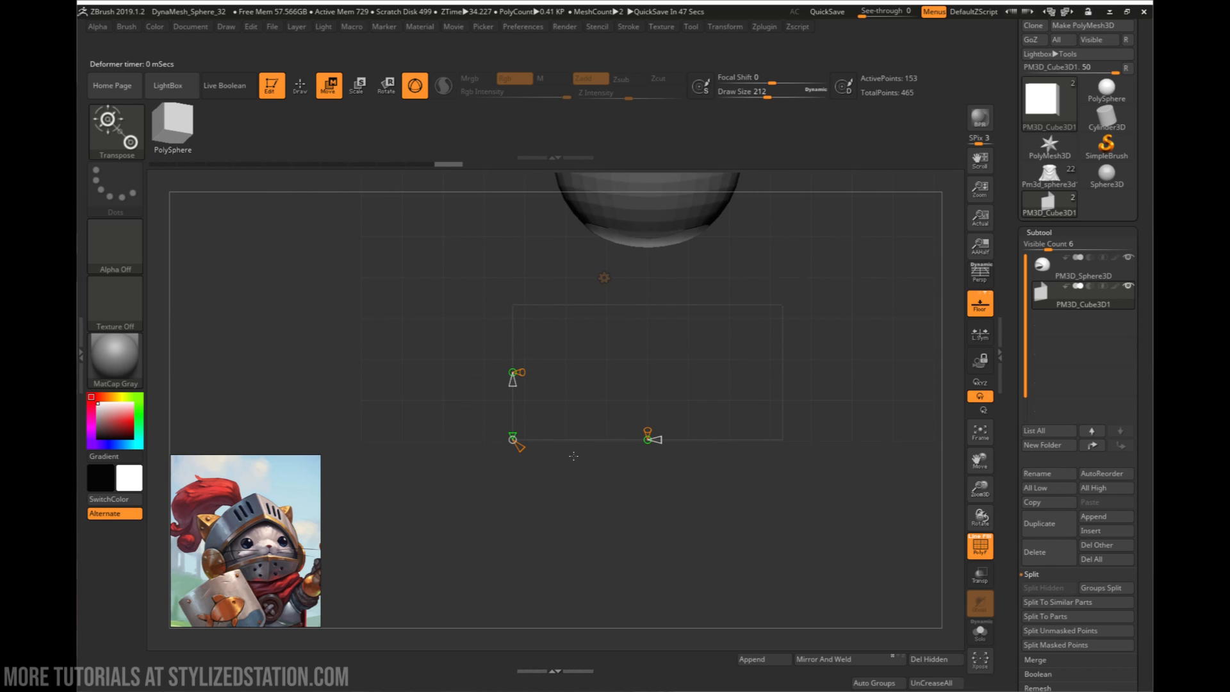
drag(656, 456, 704, 429)
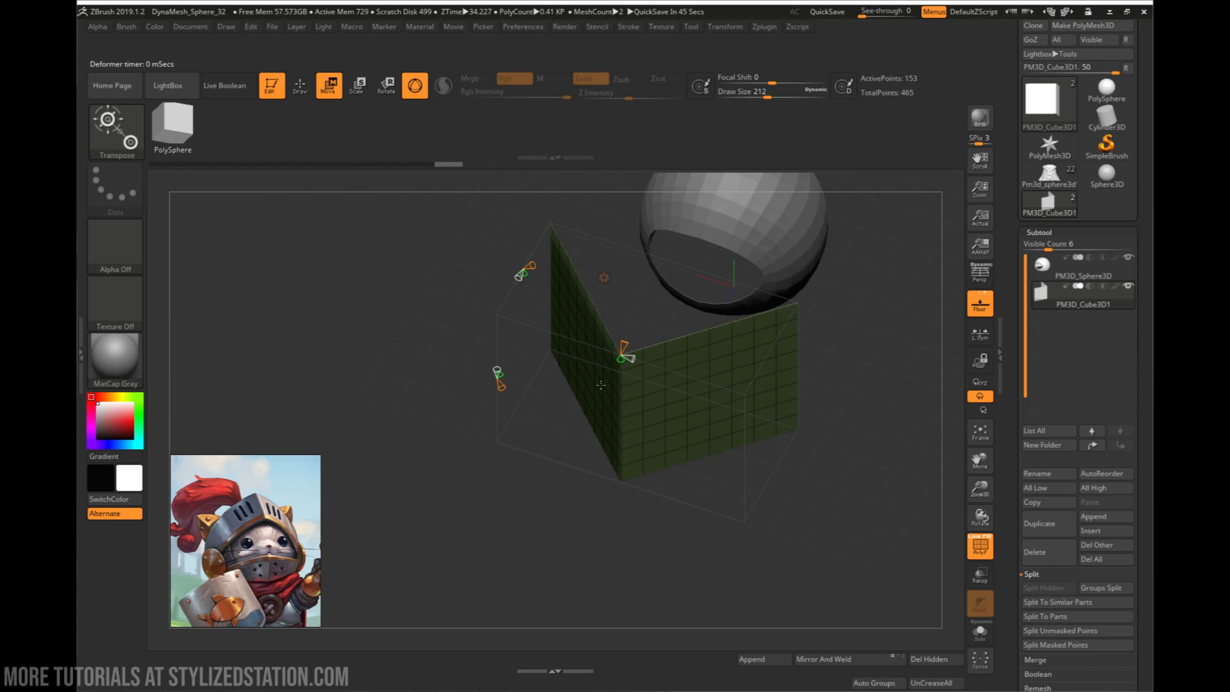
right_drag(600, 385, 576, 360)
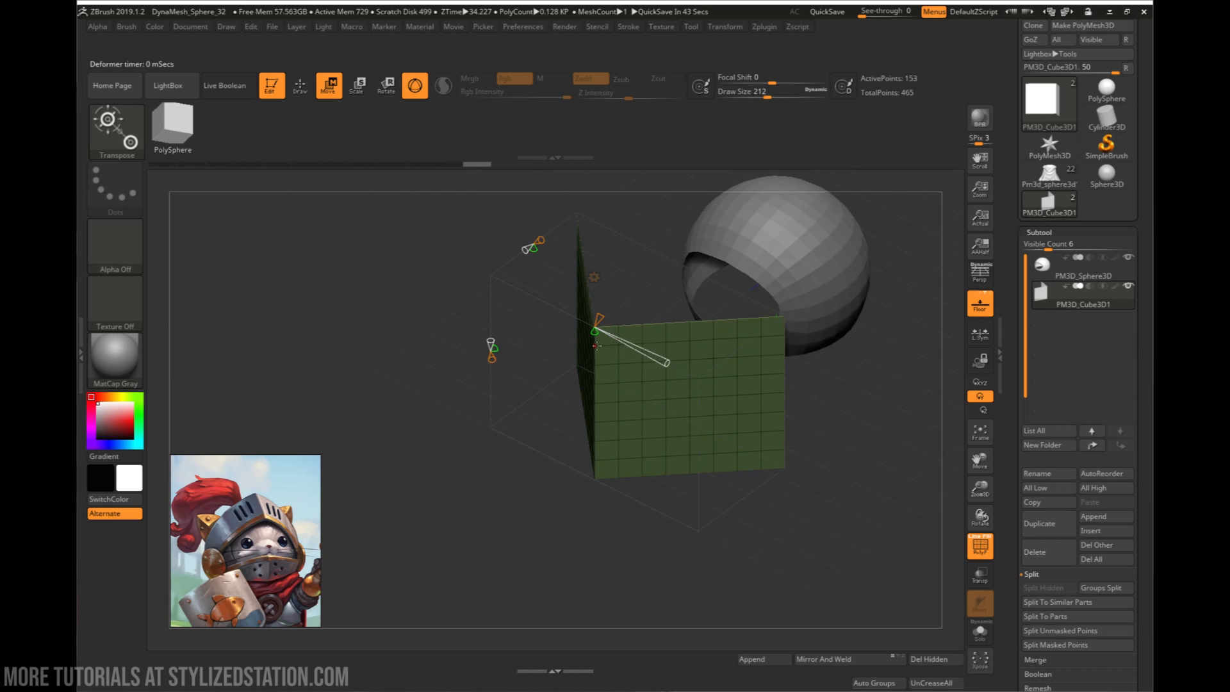
drag(598, 336, 586, 365)
mouse_move(586, 365)
right_down()
mouse_move(627, 332)
mouse_move(568, 369)
right_up()
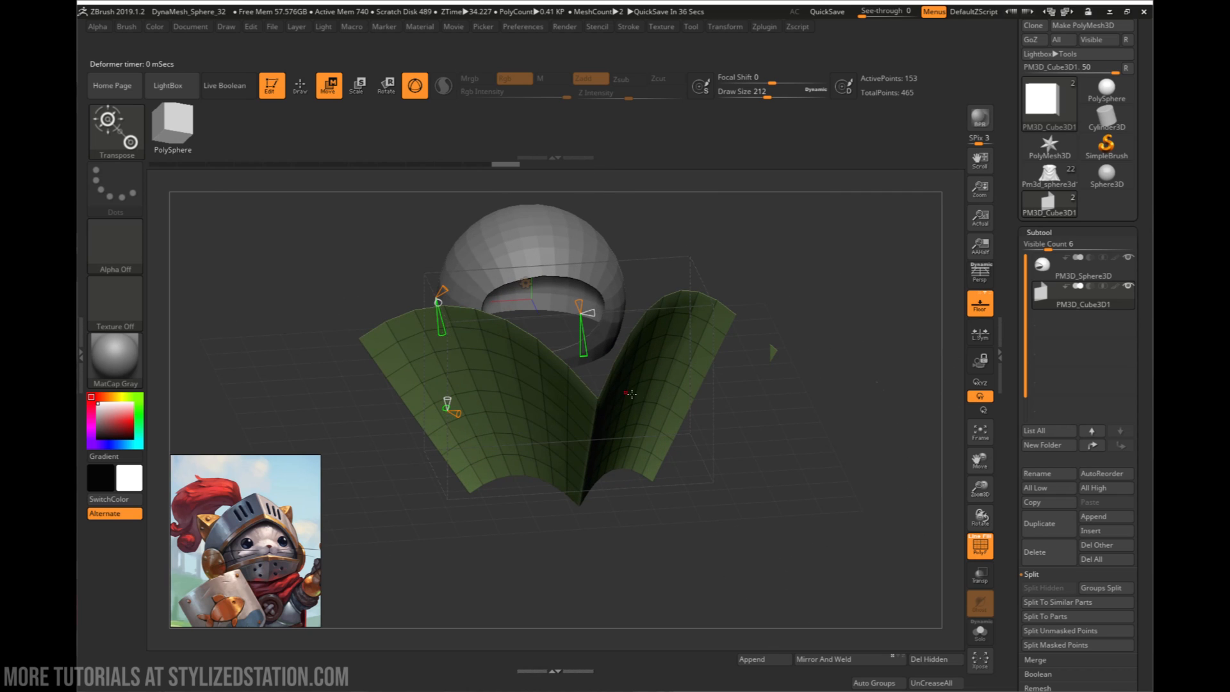
shift+right_drag(631, 394, 565, 452)
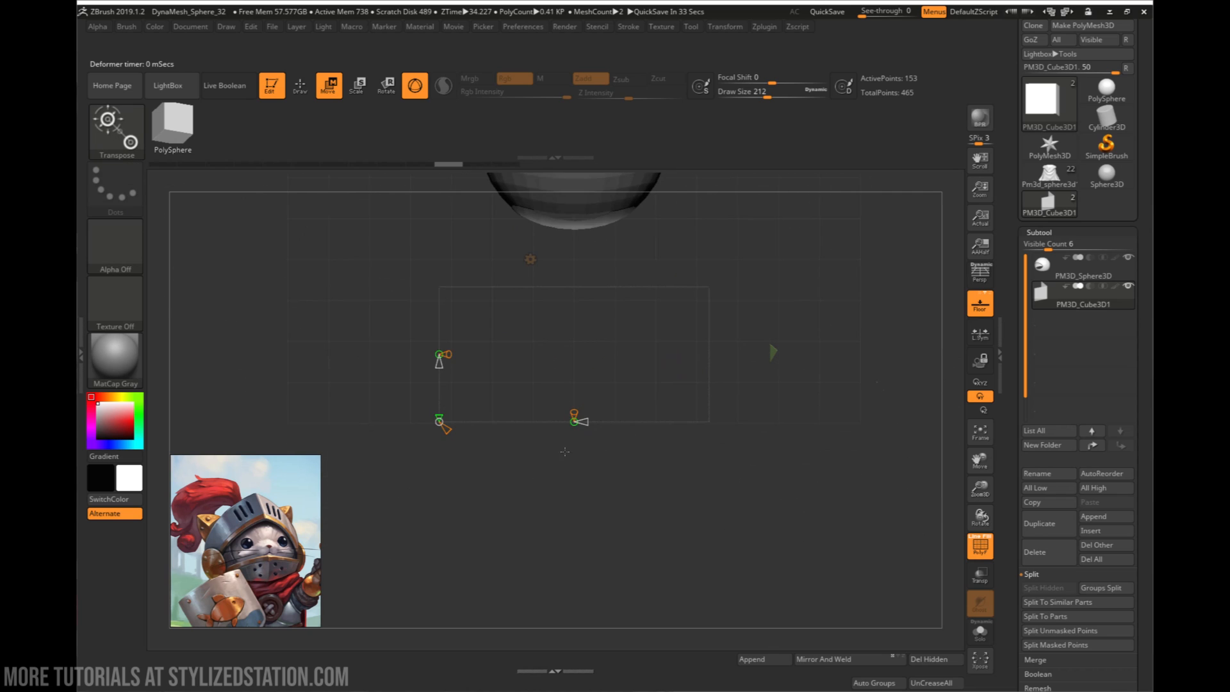
- Bend the visor panels into a moderate vertical arc facing the helmet's opening and accept the deformation
drag(442, 413, 442, 341)
right_drag(629, 363, 753, 304)
right_drag(457, 359, 743, 450)
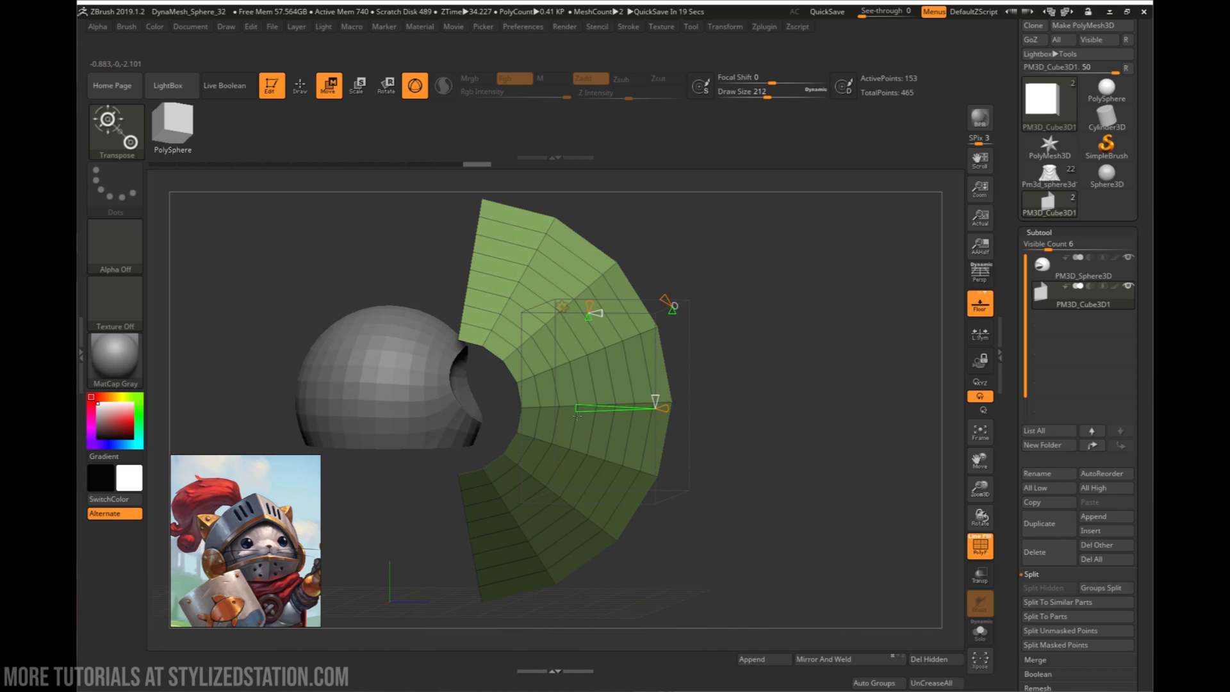
drag(588, 405, 601, 408)
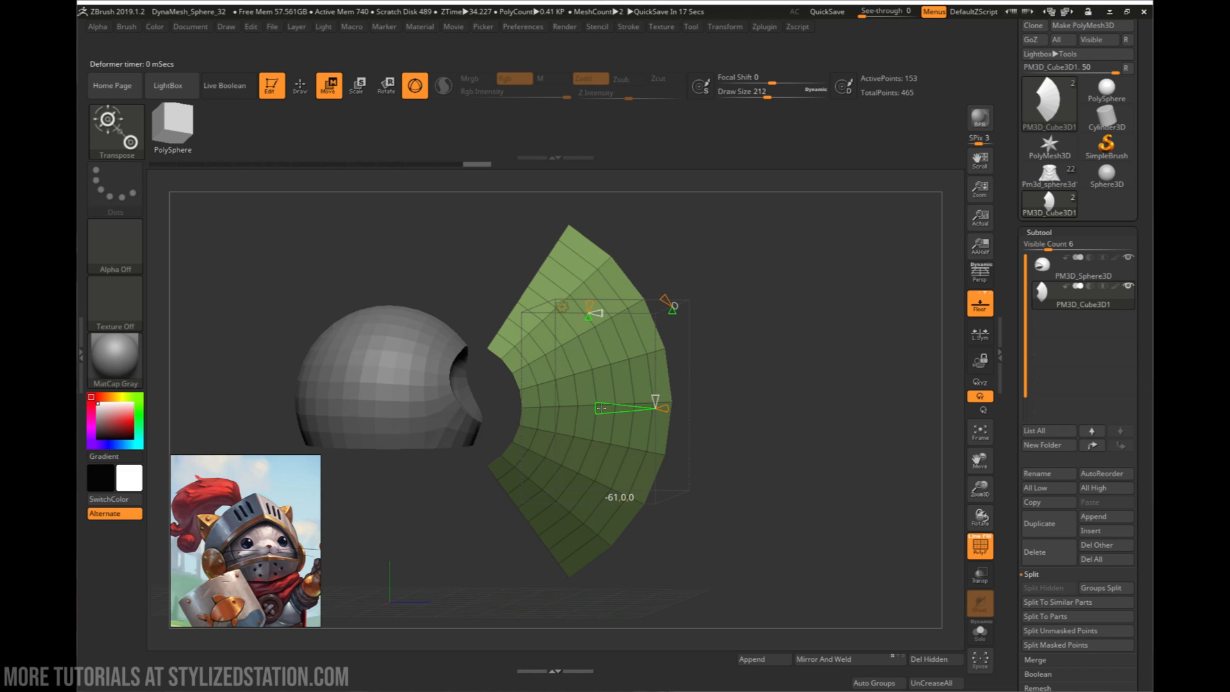
drag(601, 408, 606, 409)
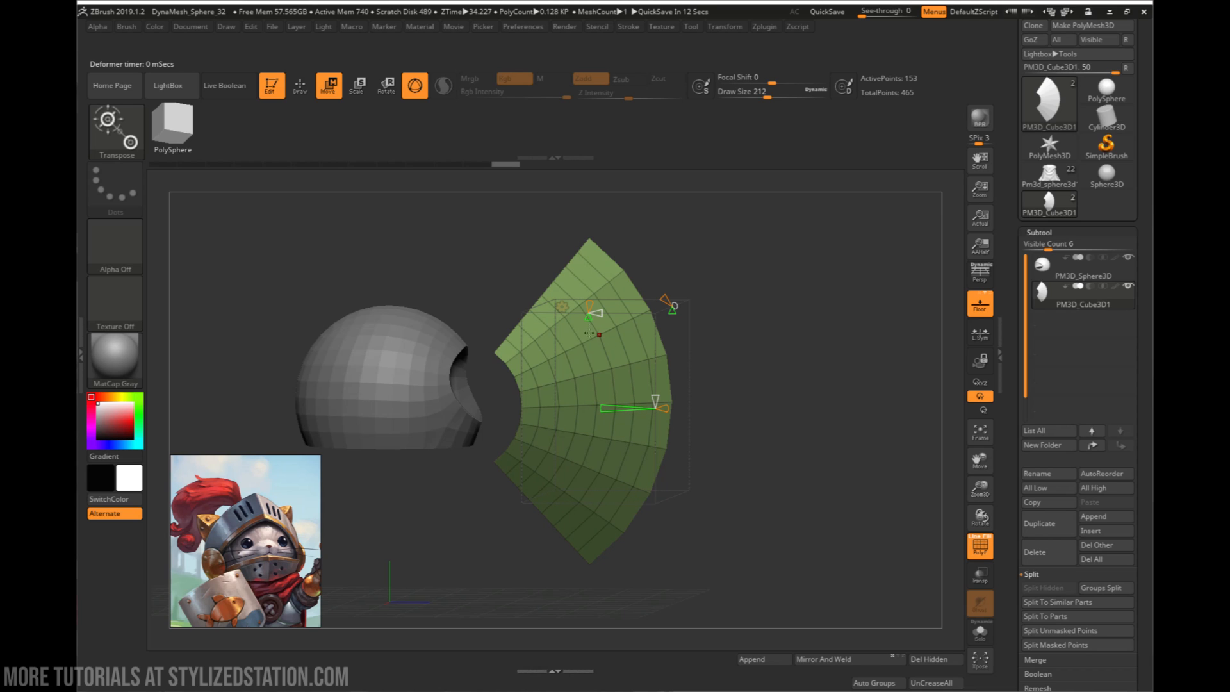
click(563, 307)
click(745, 313)
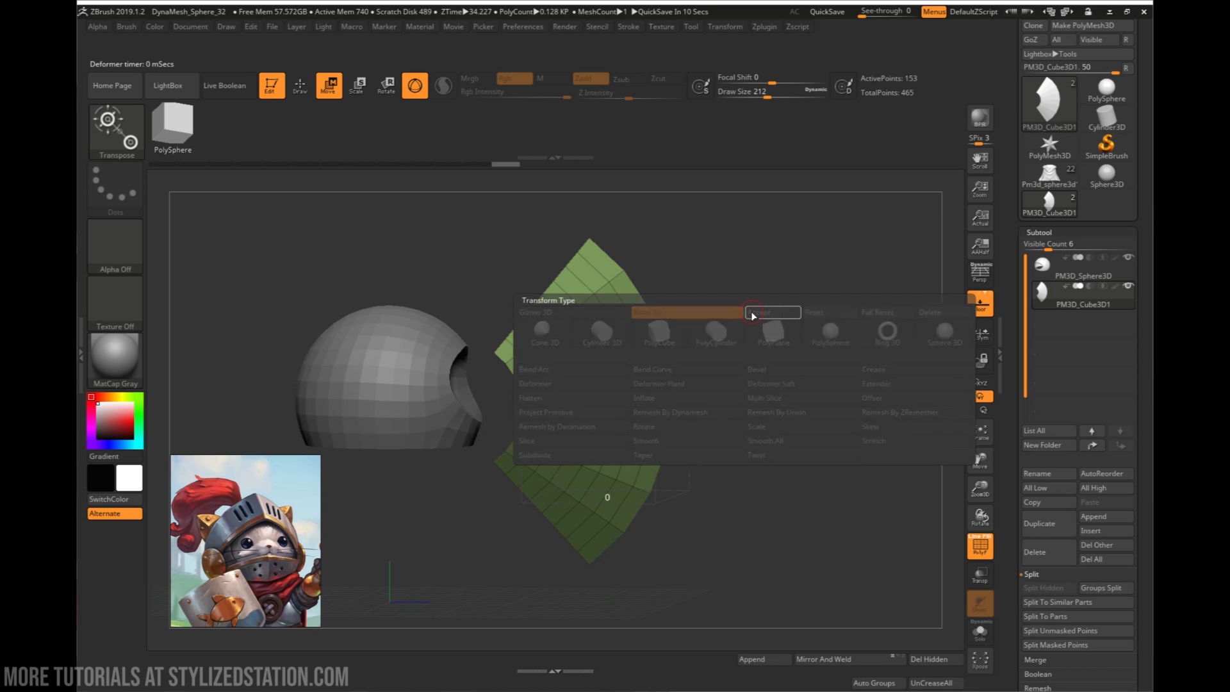
- Turn on Double display so that the curved visor panels show from both sides
drag(722, 329, 543, 395)
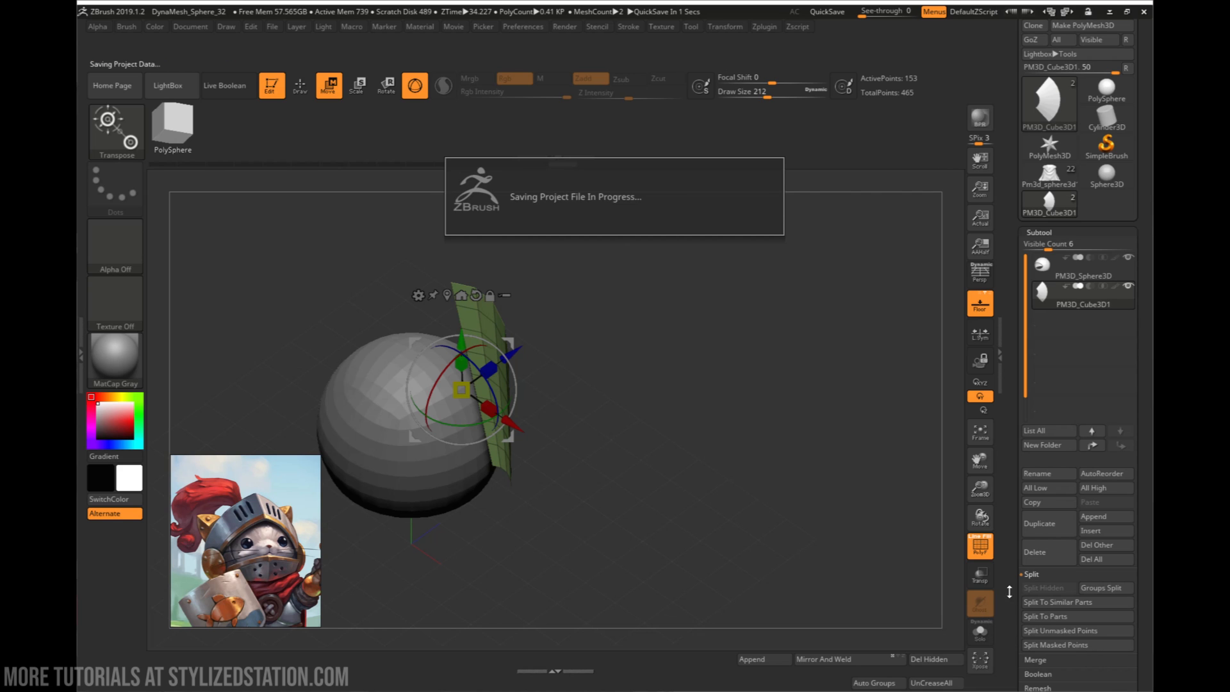
drag(1009, 591, 1006, 483)
click(1040, 564)
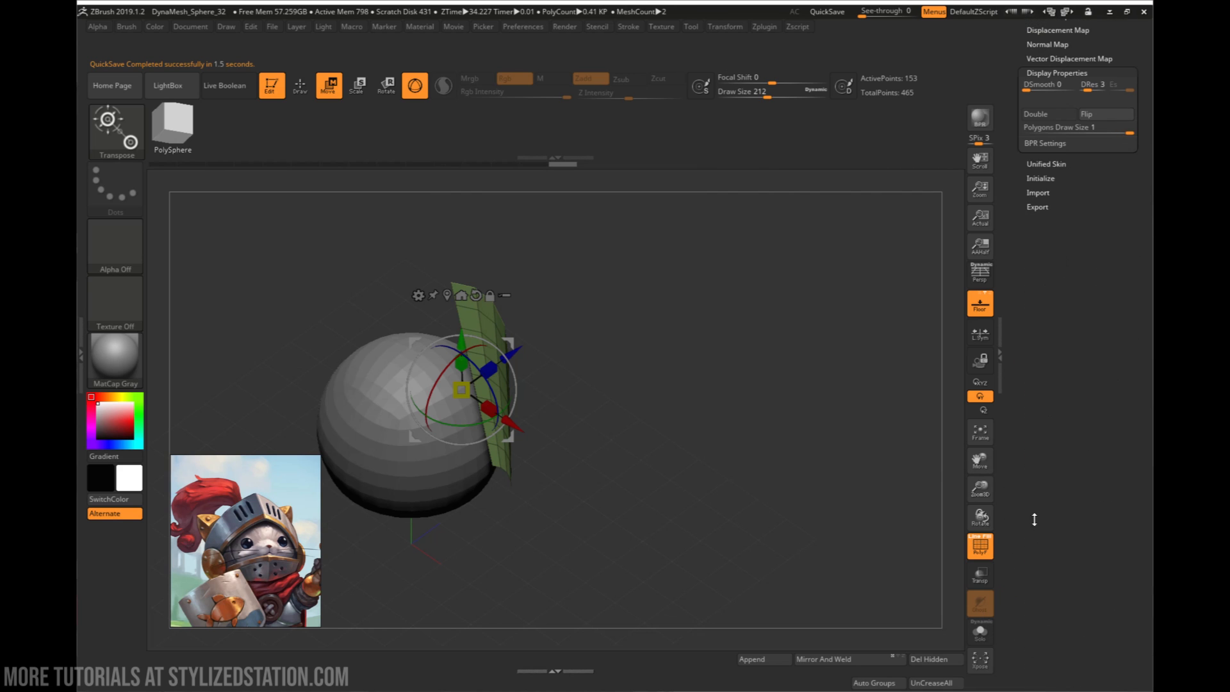
click(1040, 119)
drag(647, 375, 639, 418)
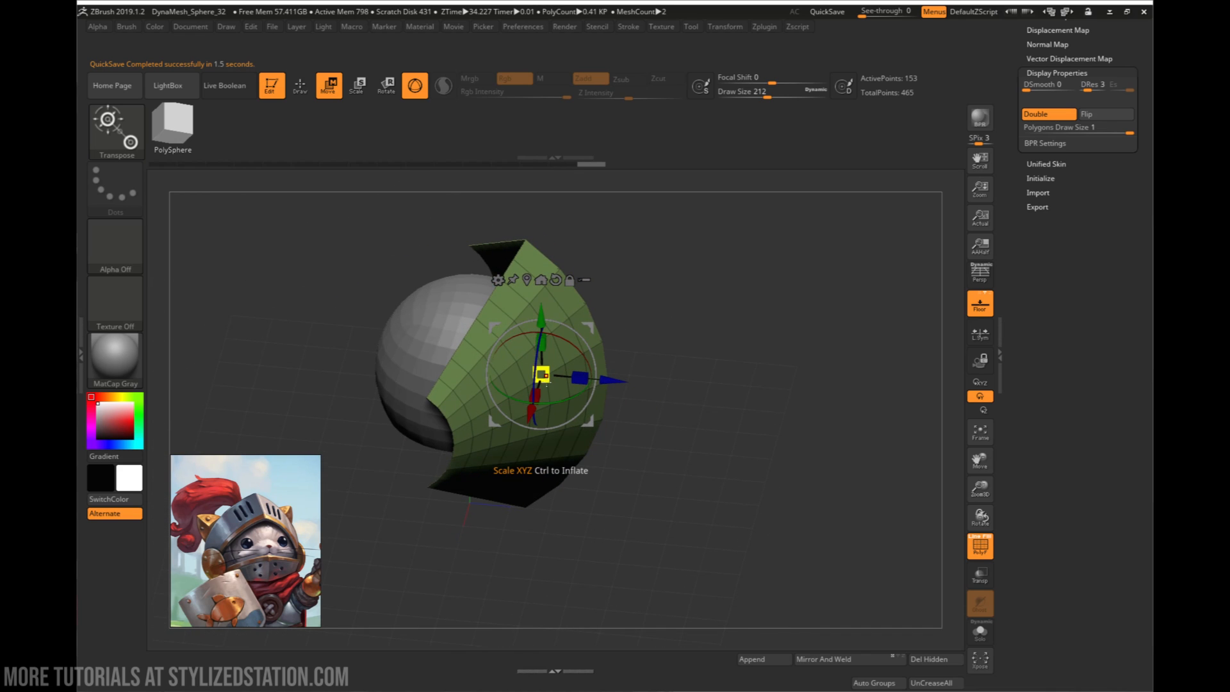
- Scale up the visor panels uniformly and tilt them back so that their upper part leans over the helmet shell
drag(543, 377, 637, 318)
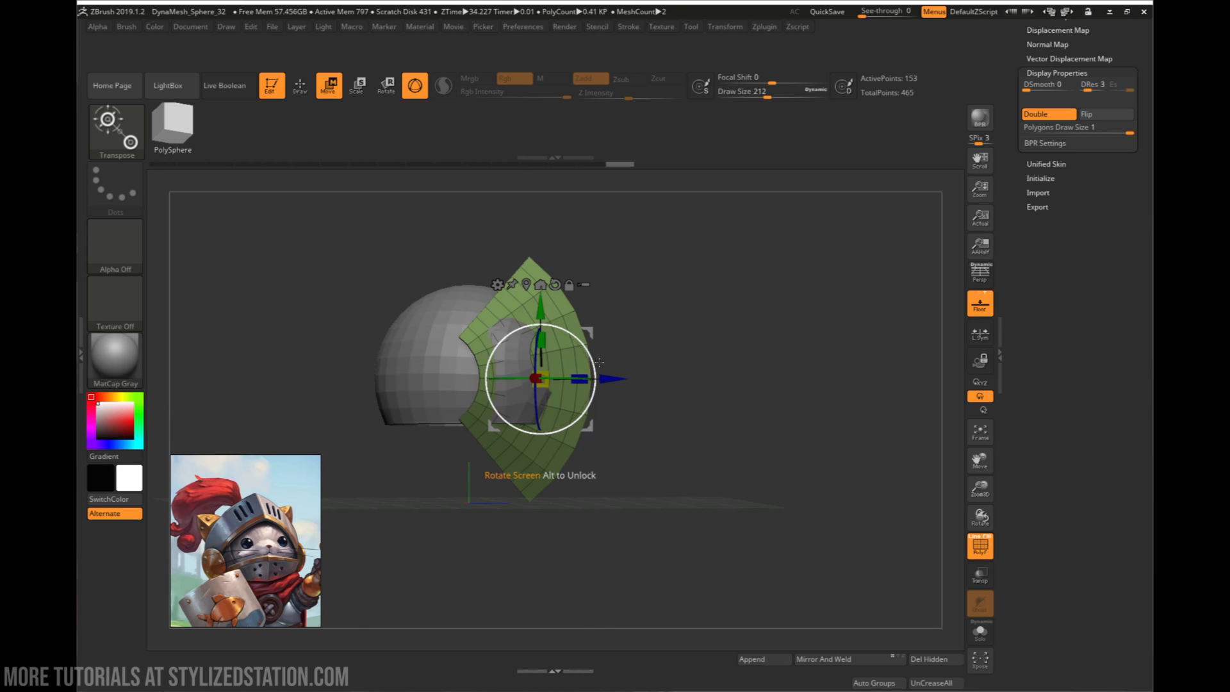
drag(598, 362, 598, 356)
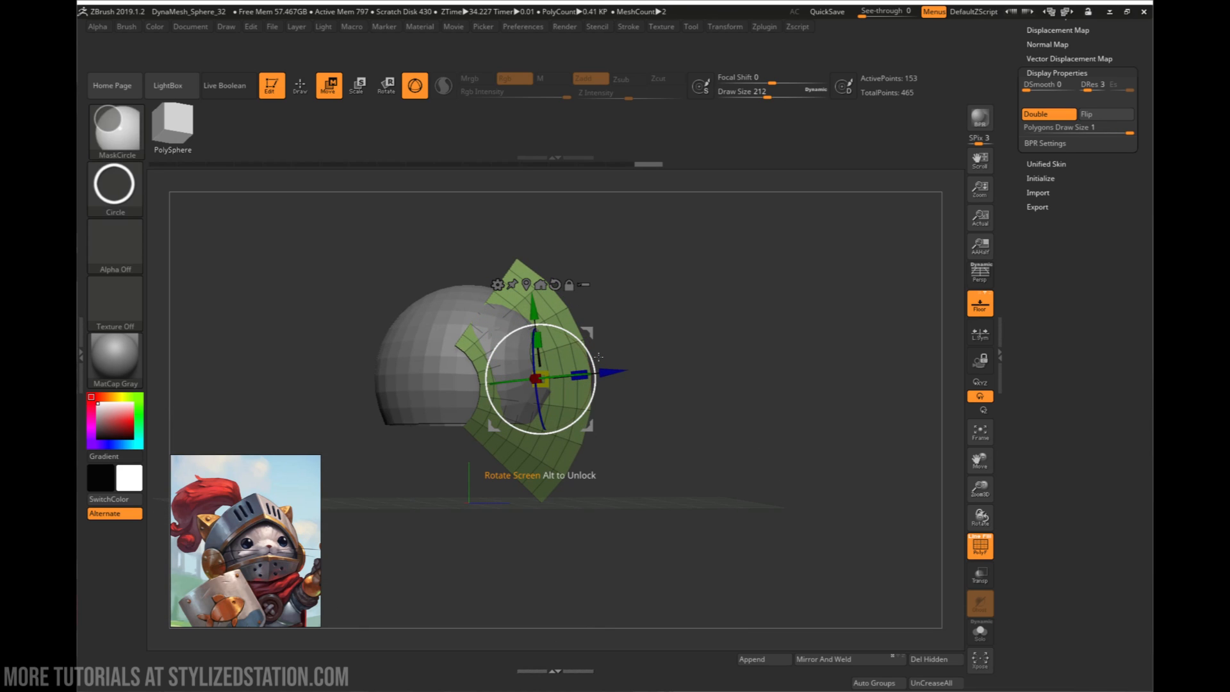
key(ctrl+z)
drag(591, 363, 615, 328)
mouse_move(708, 396)
mouse_down()
mouse_move(687, 397)
mouse_move(695, 356)
mouse_move(651, 314)
mouse_up()
key(q)
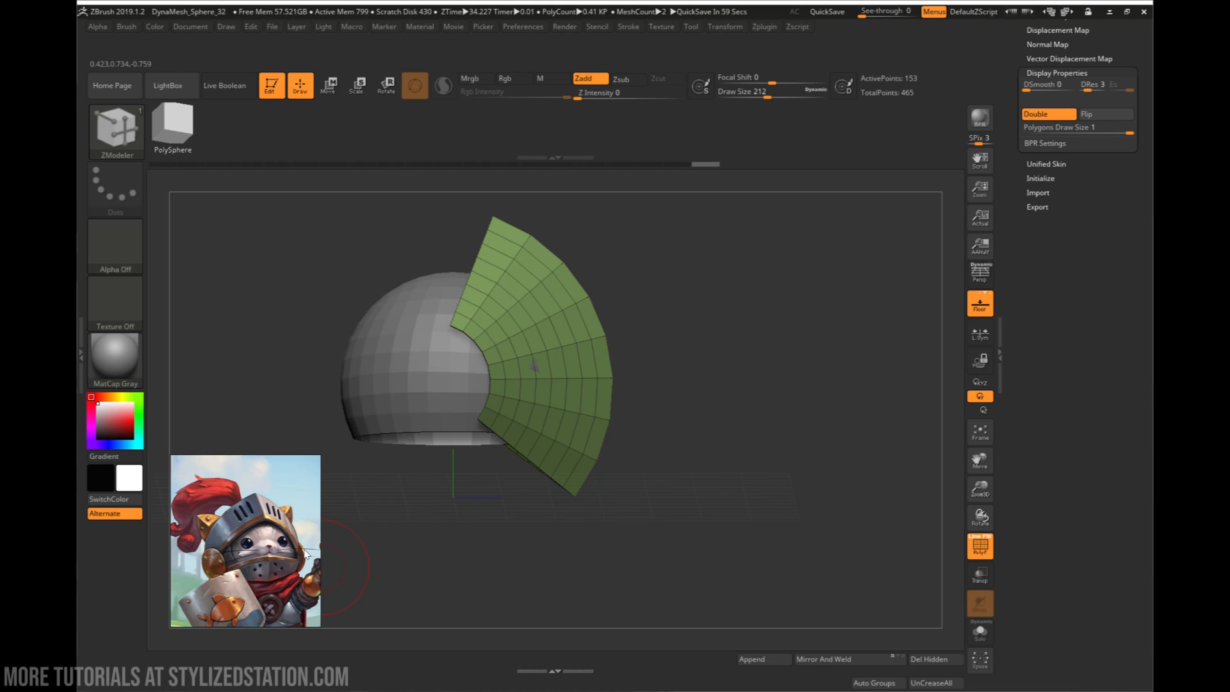
shift+right_drag(397, 525, 487, 474)
shift+right_drag(512, 385, 631, 353)
key(w)
drag(621, 333, 626, 331)
mouse_move(679, 378)
right_down()
mouse_move(628, 407)
mouse_move(628, 368)
mouse_move(533, 353)
mouse_move(535, 339)
mouse_move(532, 354)
mouse_move(590, 367)
mouse_move(604, 425)
mouse_move(598, 529)
mouse_move(626, 433)
mouse_move(503, 260)
right_up()
key(q)
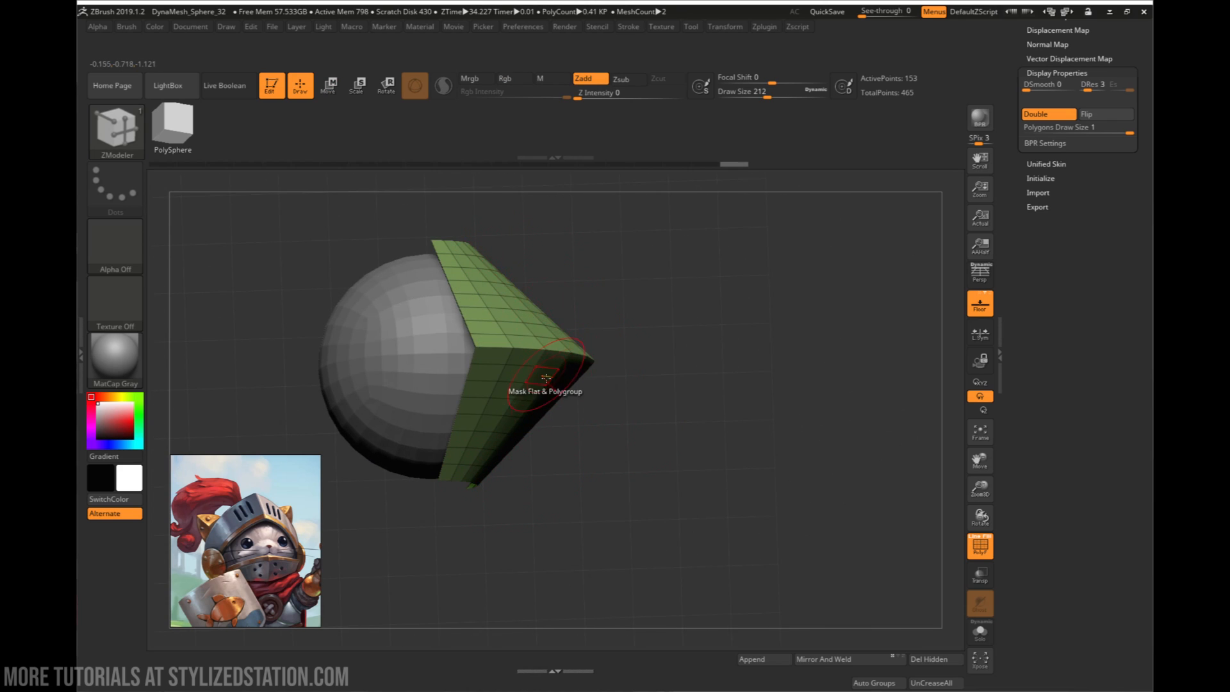
right_drag(538, 367, 556, 307)
- Shift the gizmo's pivot back into the helmet's opening and round the visor panels outward with the Spherize deformation
key(w)
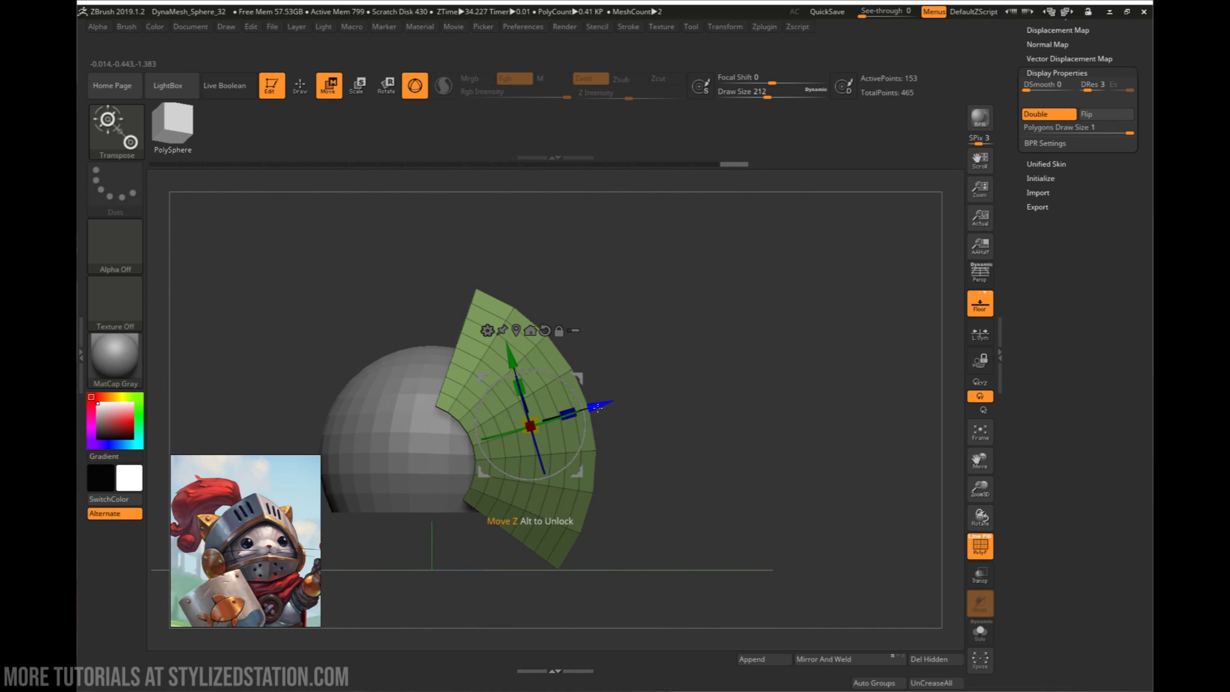
alt+drag(595, 407, 515, 445)
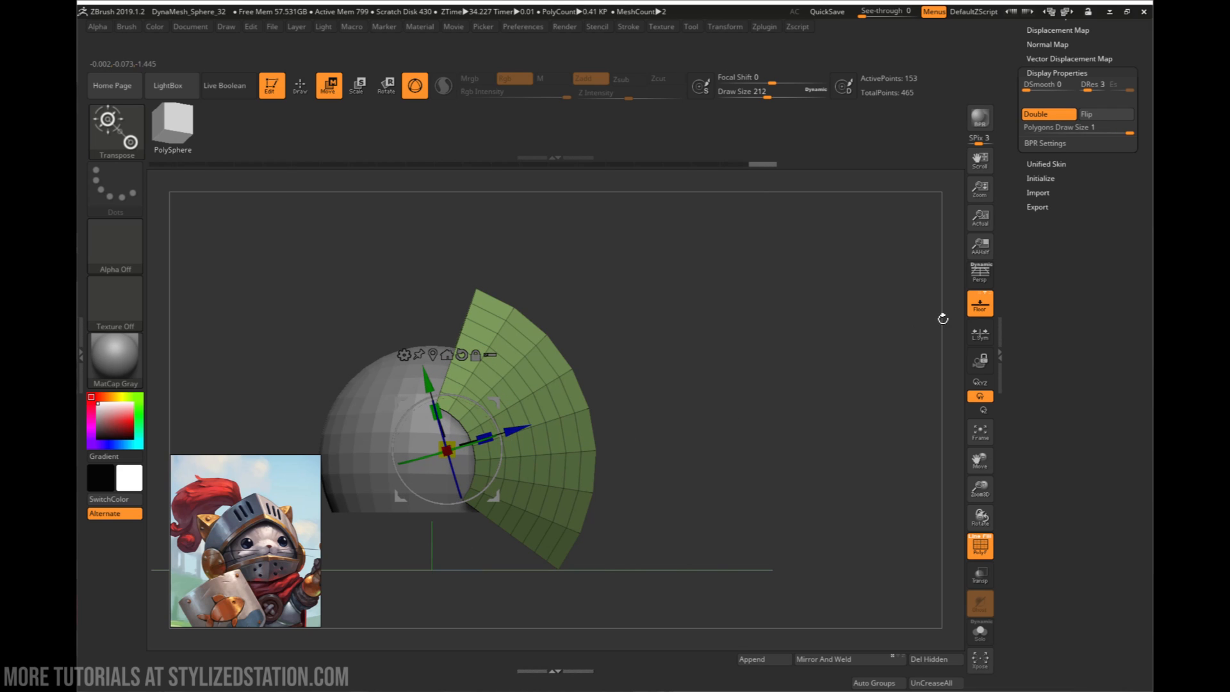
drag(1012, 138, 1020, 206)
click(1051, 170)
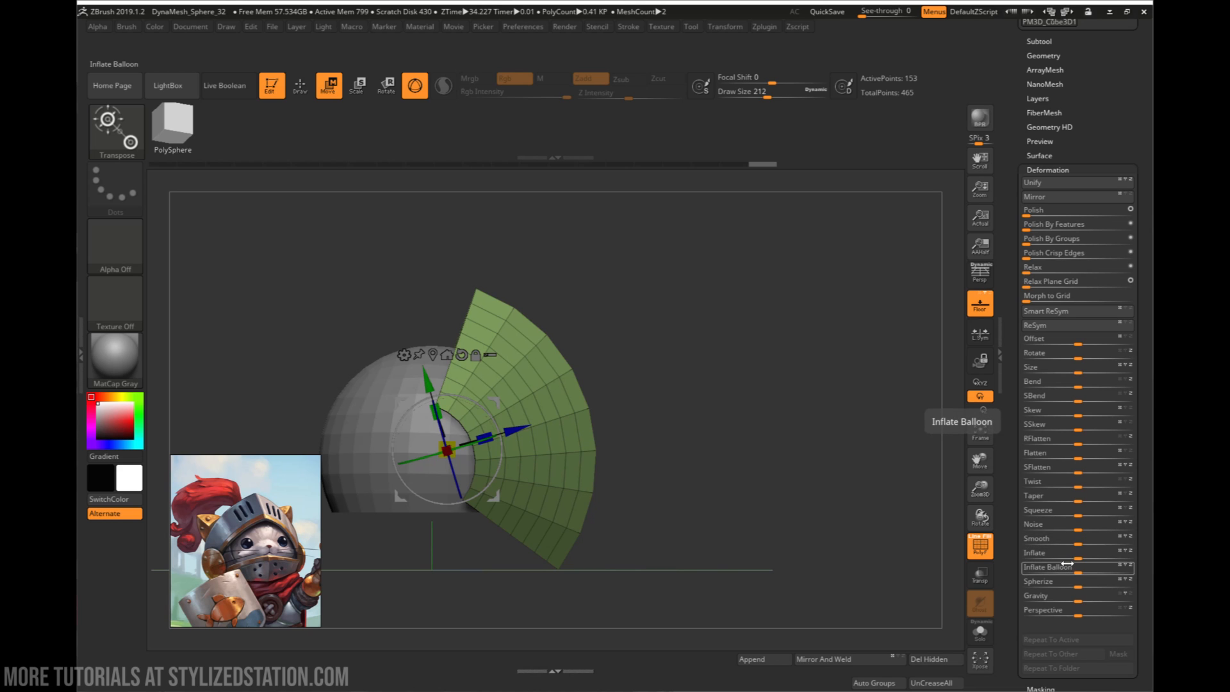
drag(1072, 578, 1124, 579)
drag(657, 360, 710, 463)
drag(626, 341, 626, 513)
alt+drag(612, 437, 695, 392)
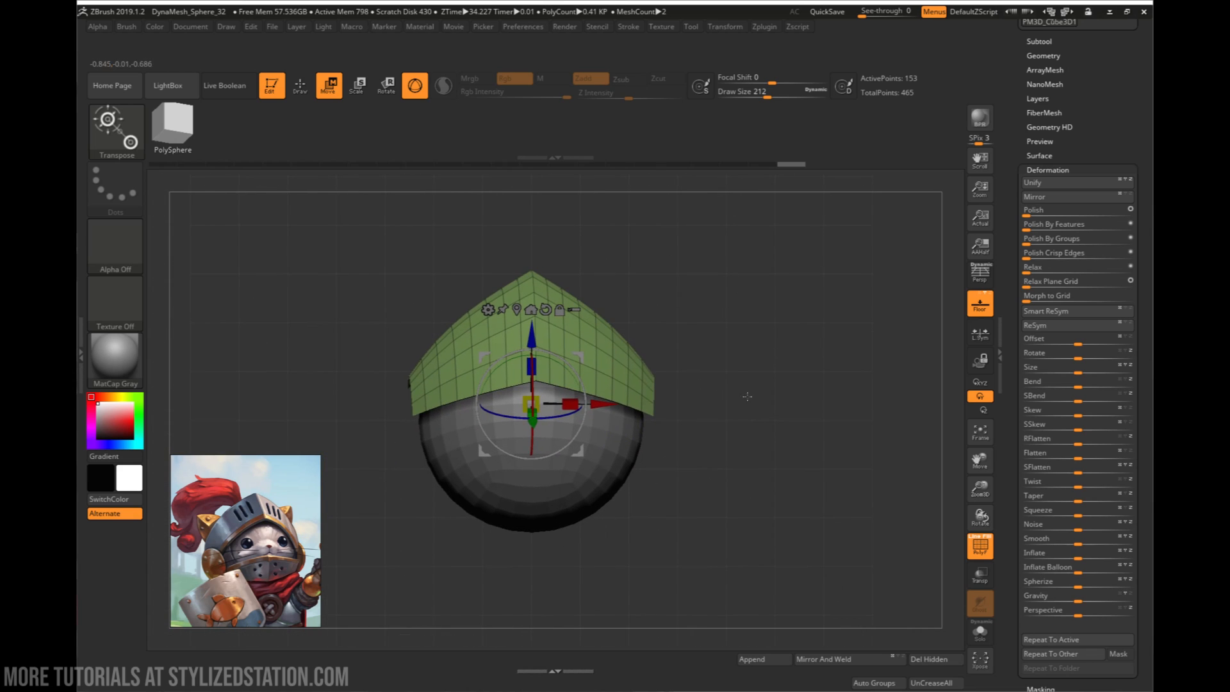
drag(1078, 582, 1095, 579)
drag(760, 518, 691, 511)
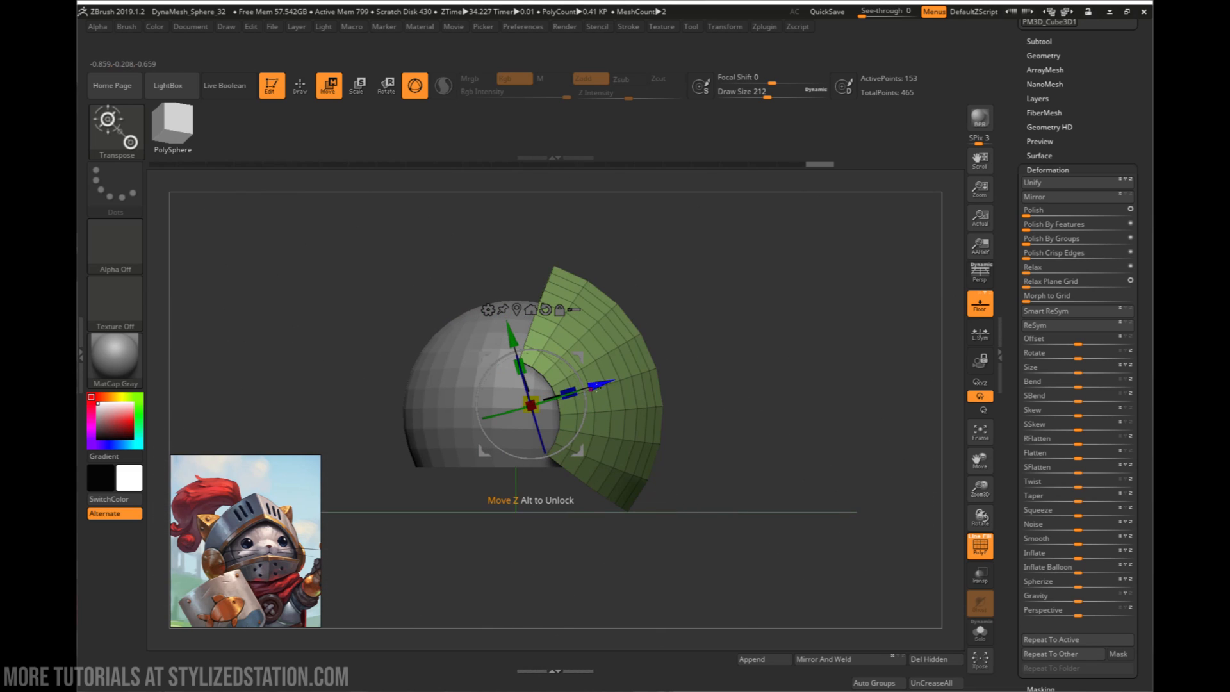
- Set the ZModeler polygon action to Mask with Polyloop as its target
key(q)
alt+drag(724, 384, 681, 376)
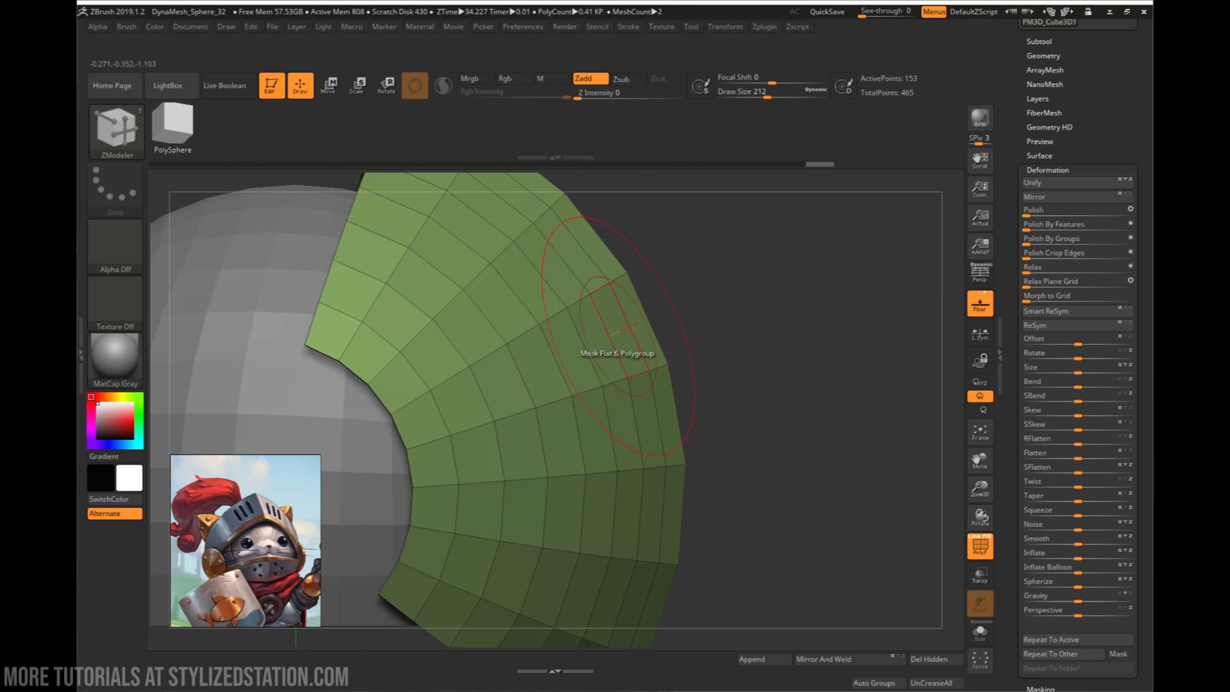
mouse_move(631, 482)
ctrl+right_down()
mouse_move(605, 442)
mouse_move(650, 407)
mouse_move(617, 402)
ctrl+right_up()
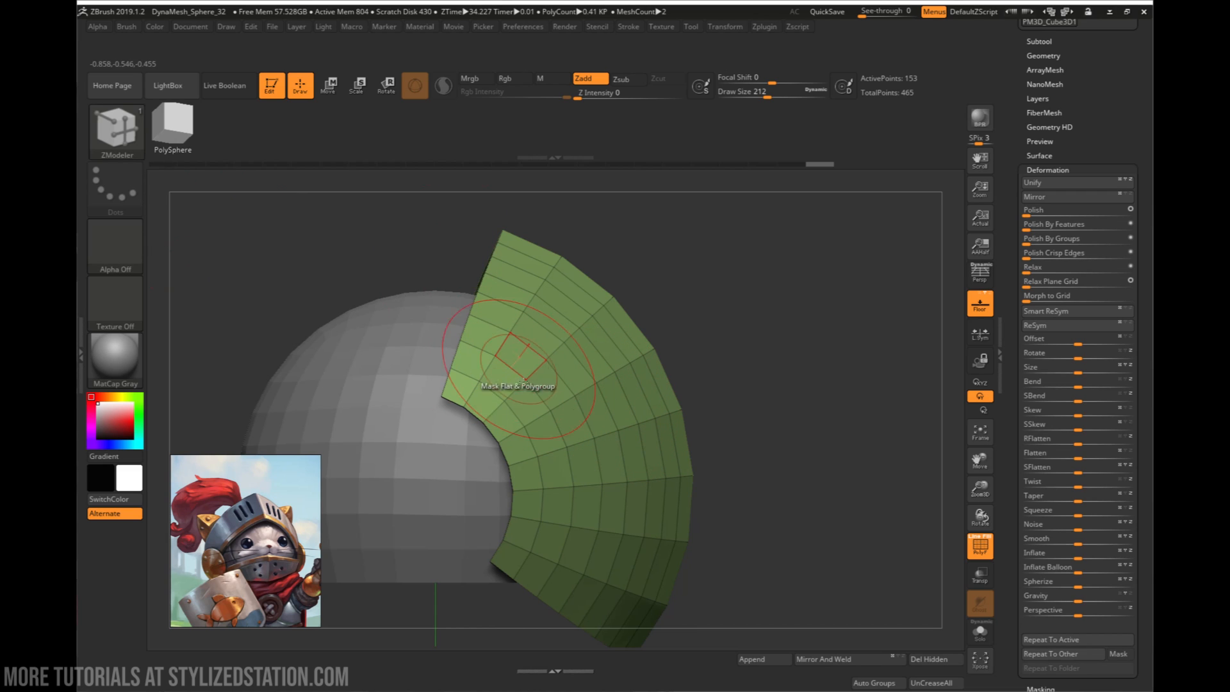
key(space)
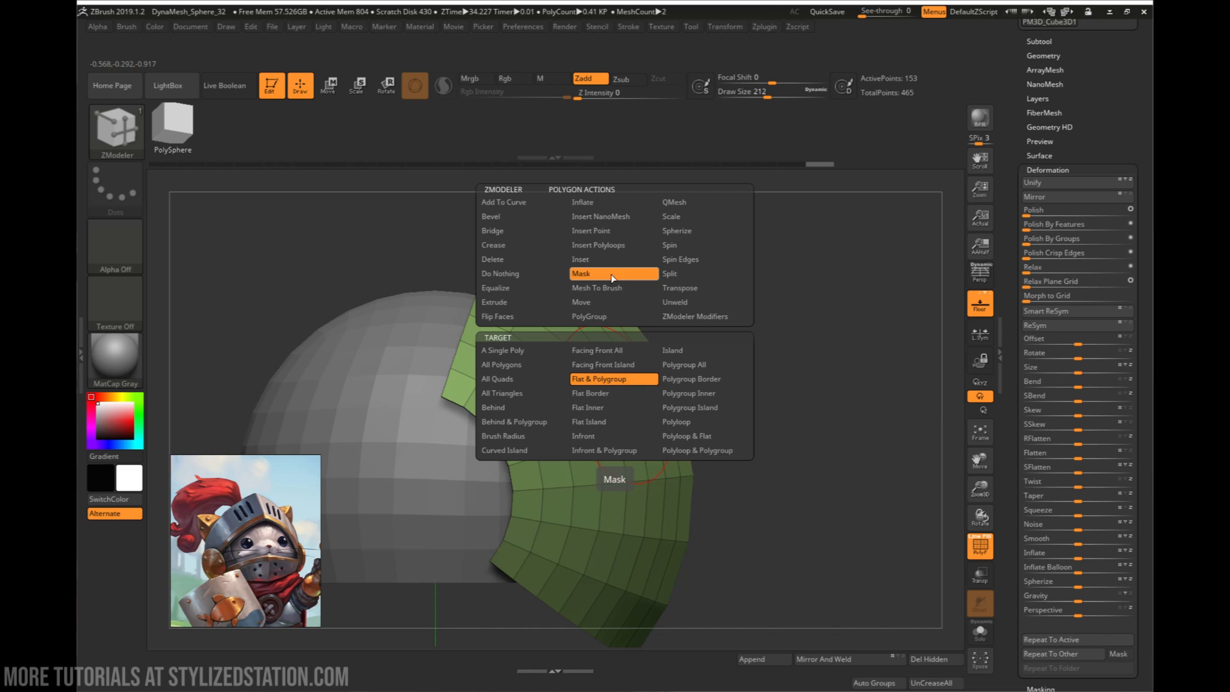
click(692, 423)
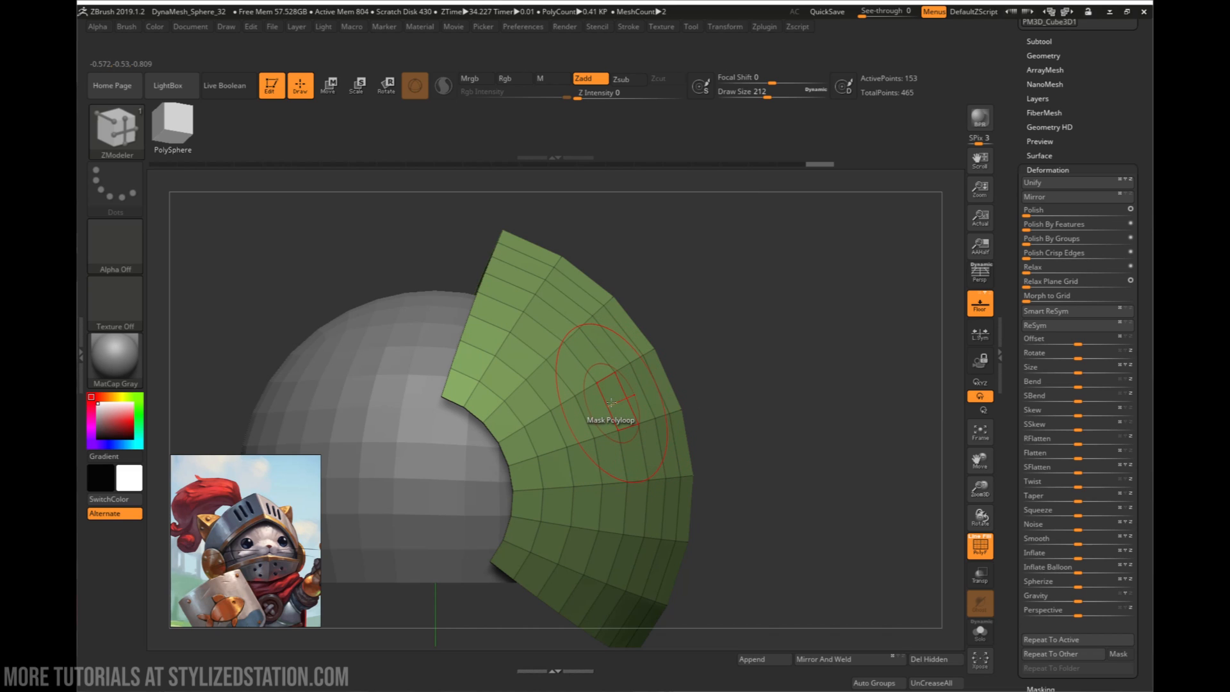
- Mask the two polyloops across the visor's eye gap and its lowest polyloop, and make them a separate polygroup
click(611, 402)
click(628, 453)
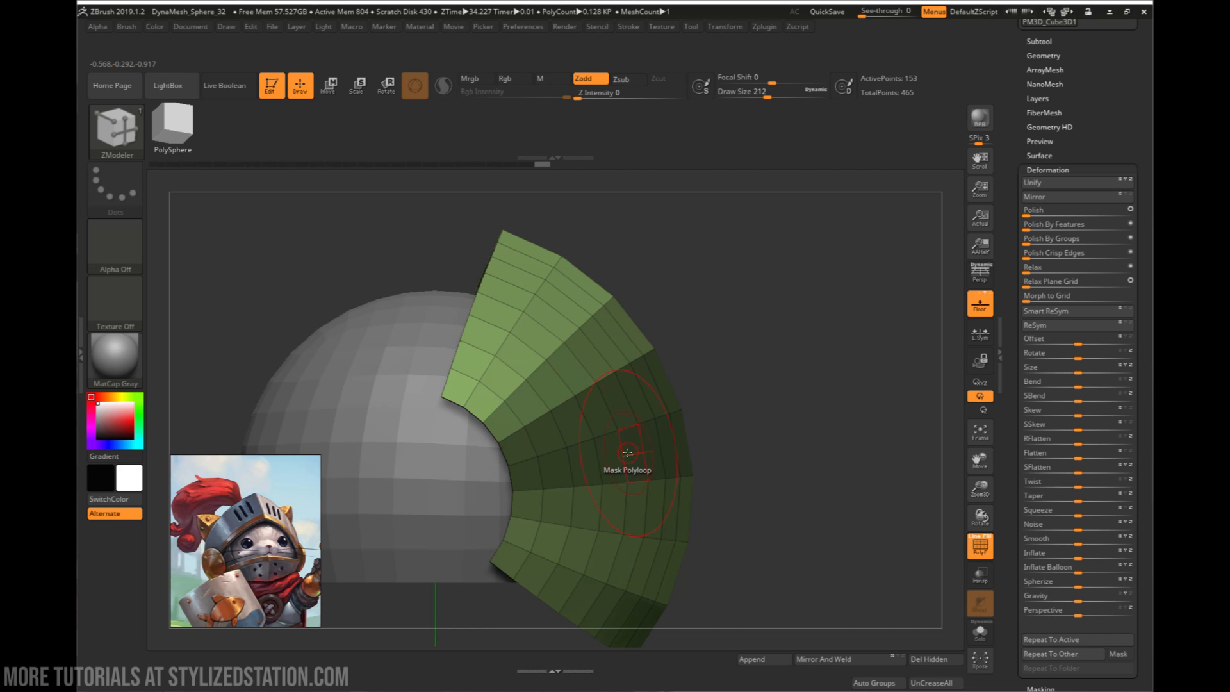
alt+right_drag(669, 500, 692, 396)
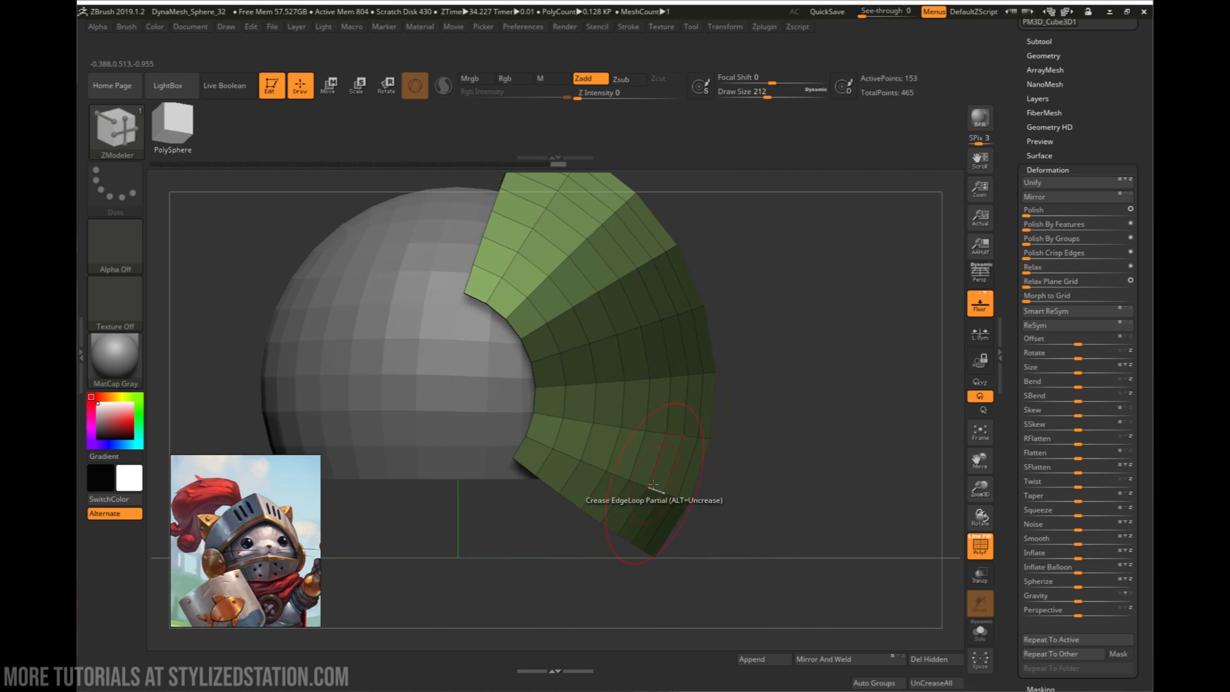
click(623, 502)
alt+right_drag(764, 501, 771, 462)
key(ctrl+w)
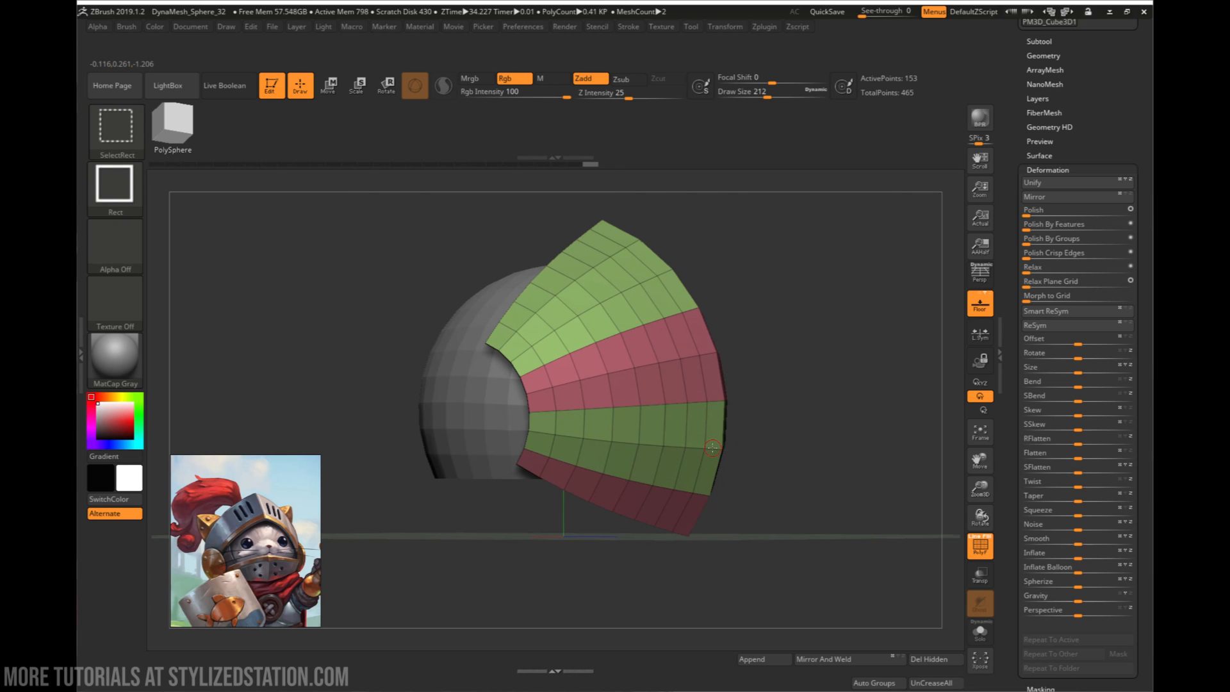
- Isolate the visor's unmasked polygroup and delete the hidden eye-gap and lowest loops
ctrl+shift+click(712, 449)
click(924, 662)
right_drag(793, 471, 764, 474)
ctrl+right_drag(763, 474, 737, 460)
- Reset the gizmo's orientation and move both visor plates slightly down and back onto the helmet shell
key(w)
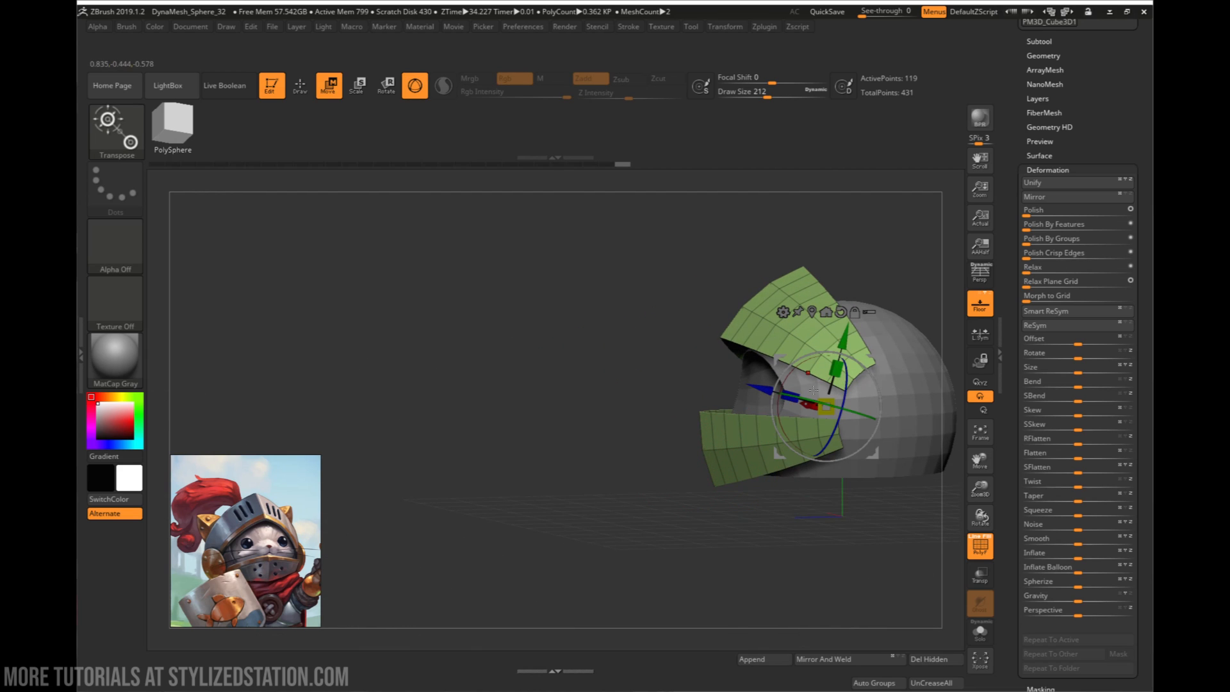
right_drag(872, 262, 856, 258)
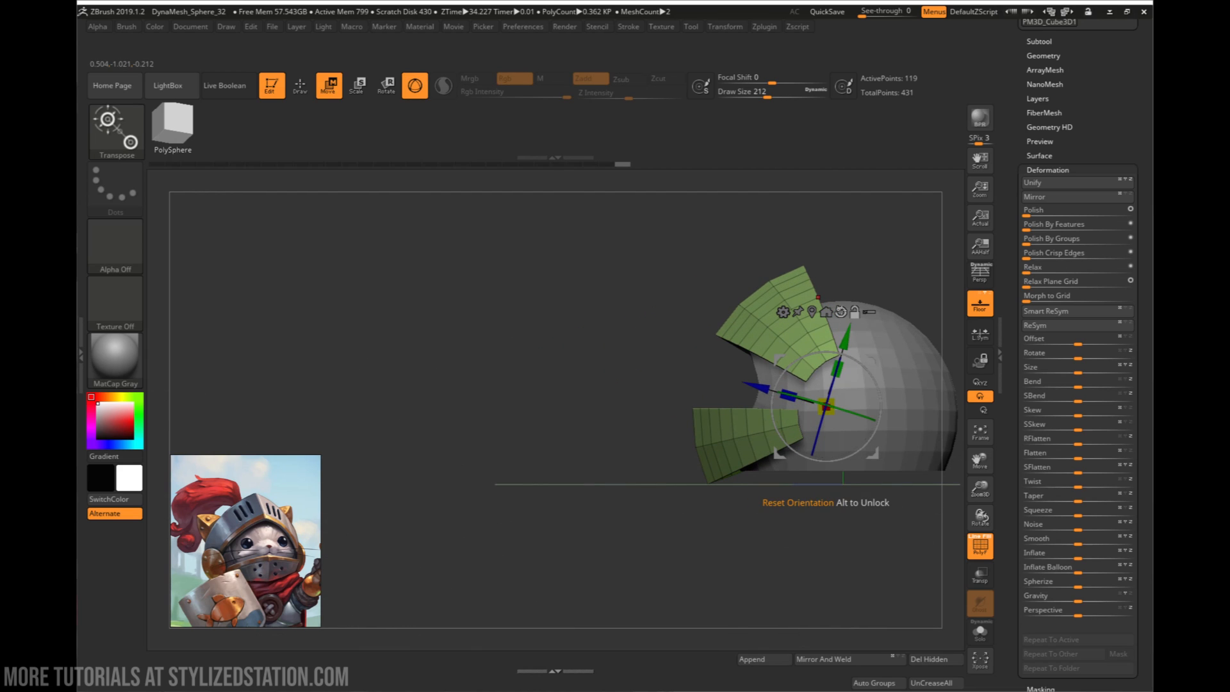
alt+click(841, 312)
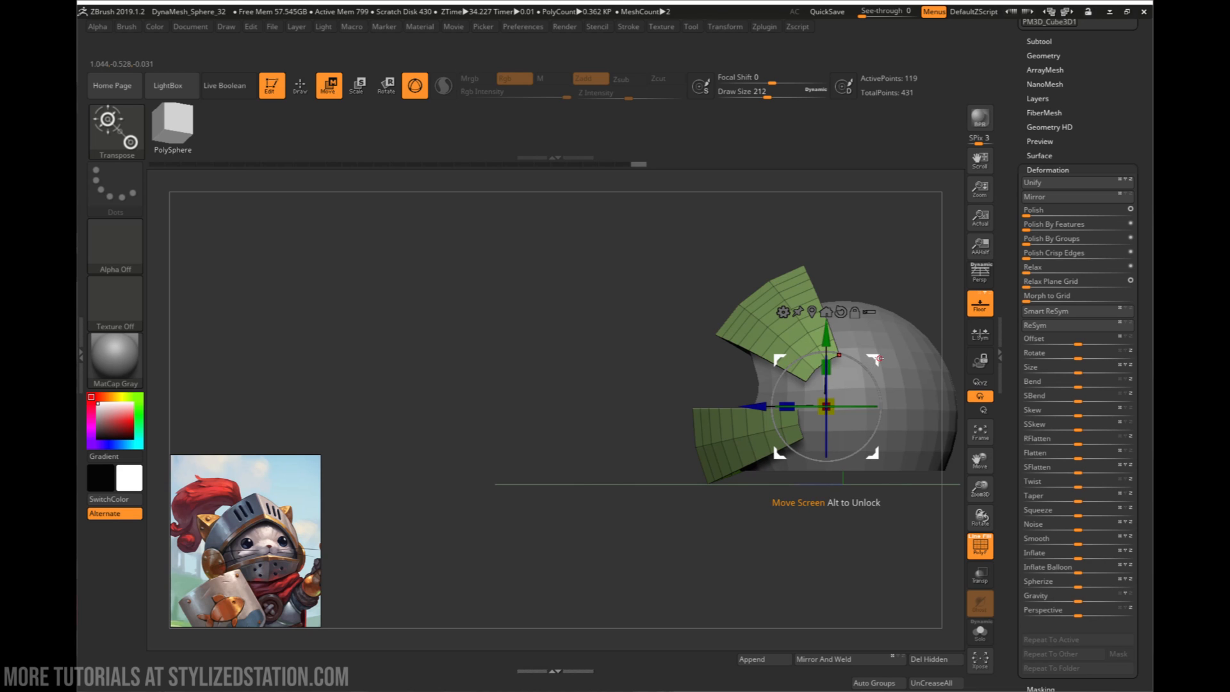
drag(879, 358, 874, 370)
right_drag(714, 404, 794, 410)
mouse_move(916, 417)
alt+right_down()
mouse_move(663, 384)
mouse_move(660, 368)
mouse_move(593, 397)
alt+right_up()
key(q)
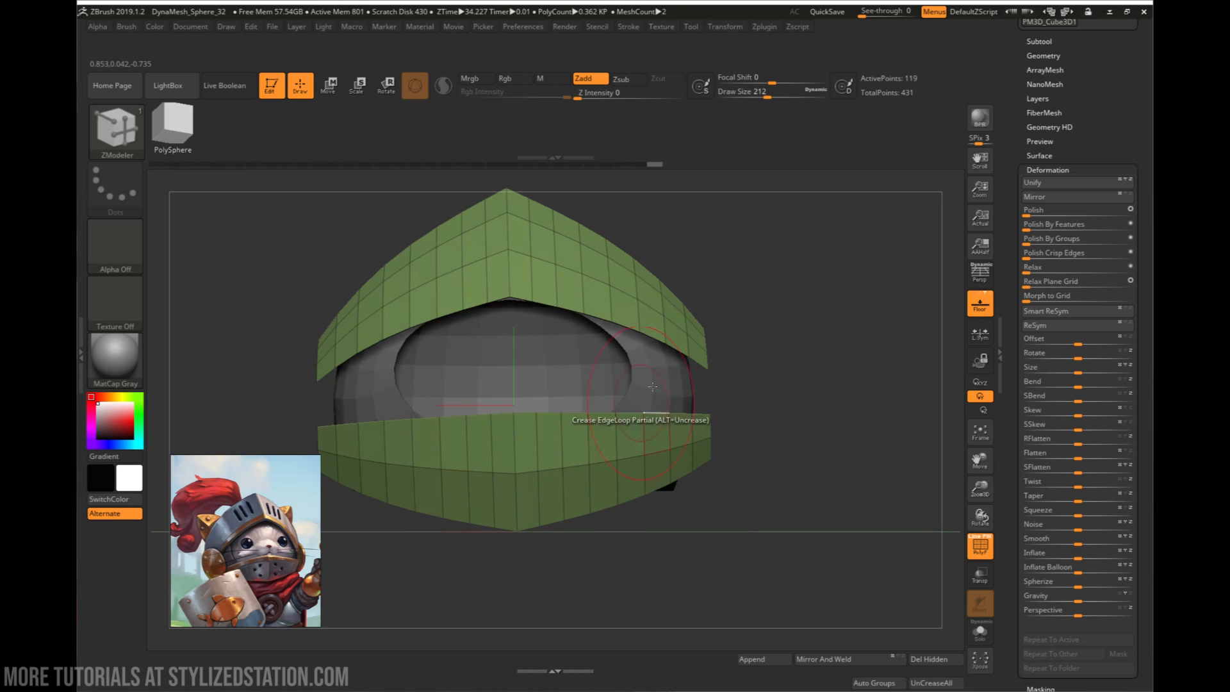
mouse_move(575, 433)
right_down()
mouse_move(542, 425)
mouse_move(591, 416)
right_up()
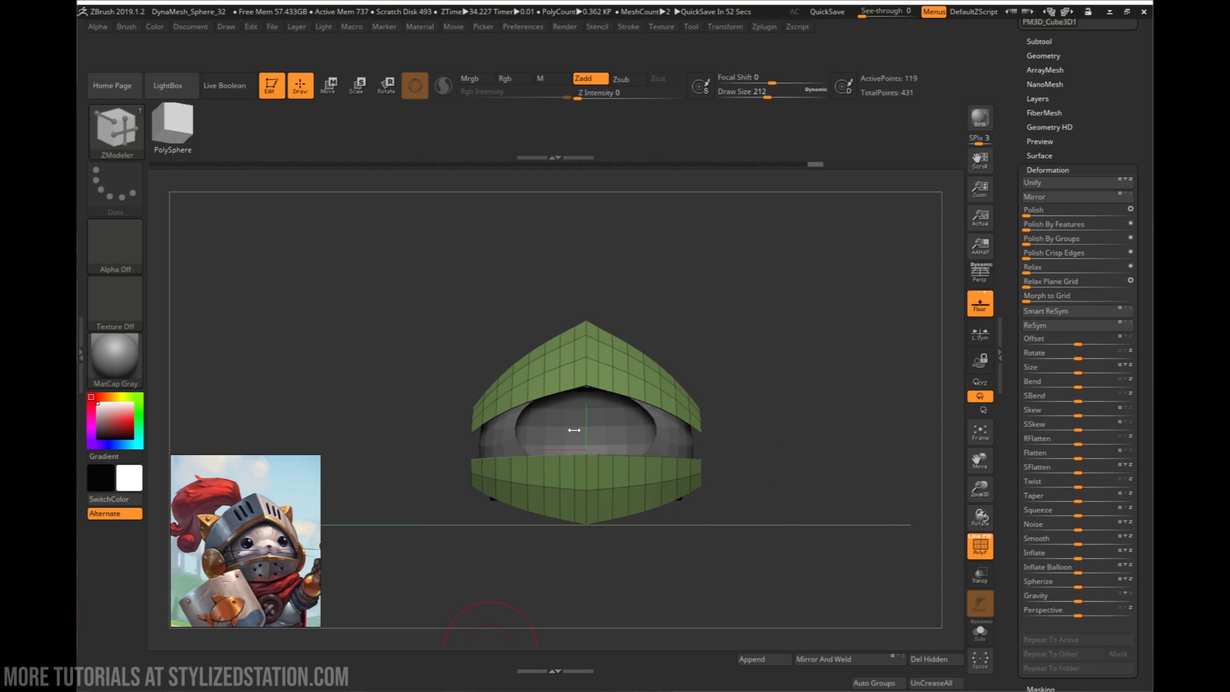
drag(719, 486, 697, 482)
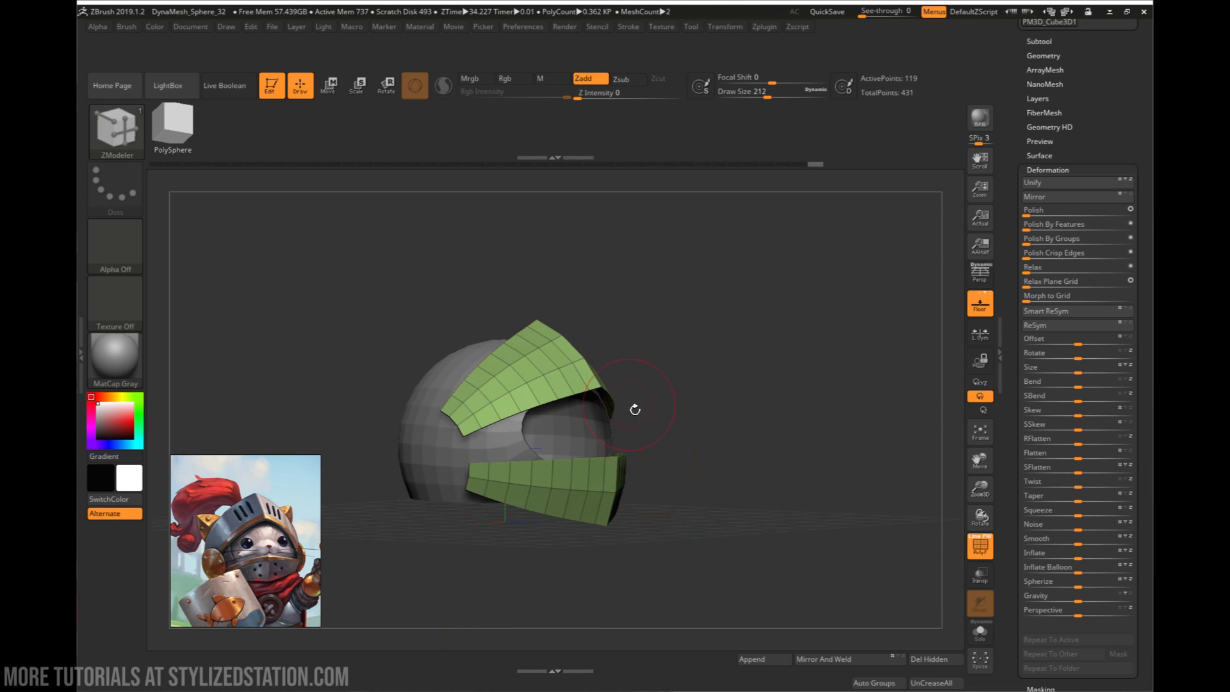
drag(635, 409, 687, 490)
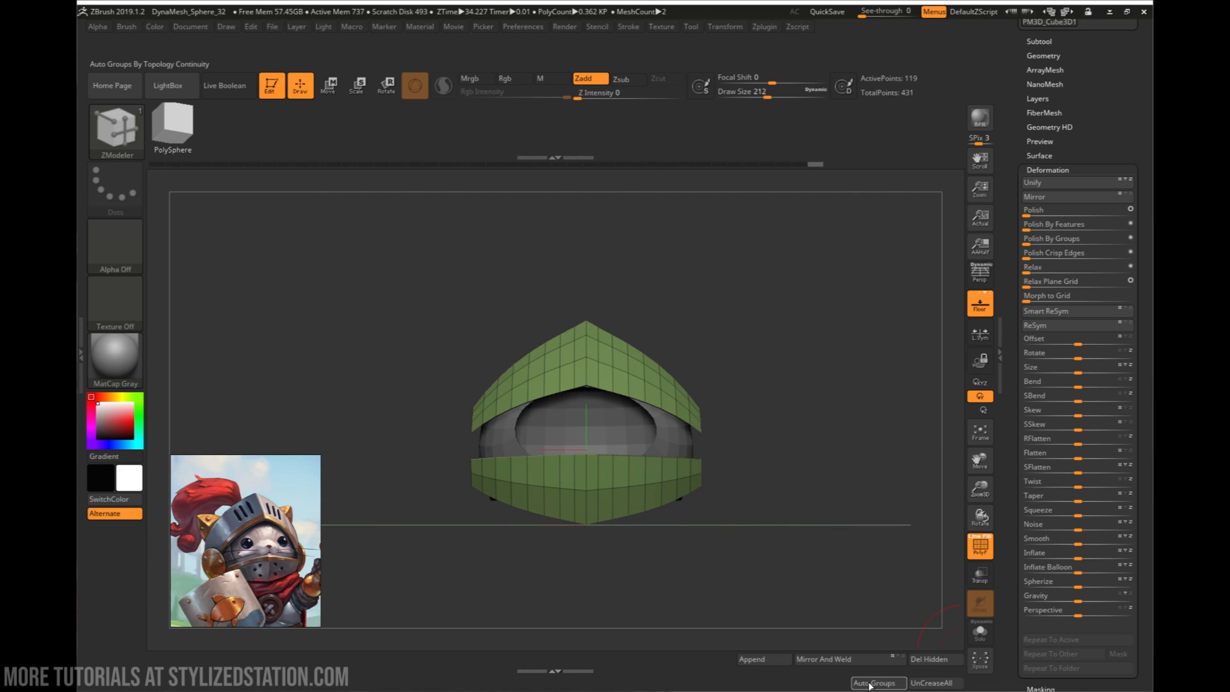
- Assign separate polygroups to the upper and lower visor plates with Auto Groups
drag(1017, 569, 1011, 532)
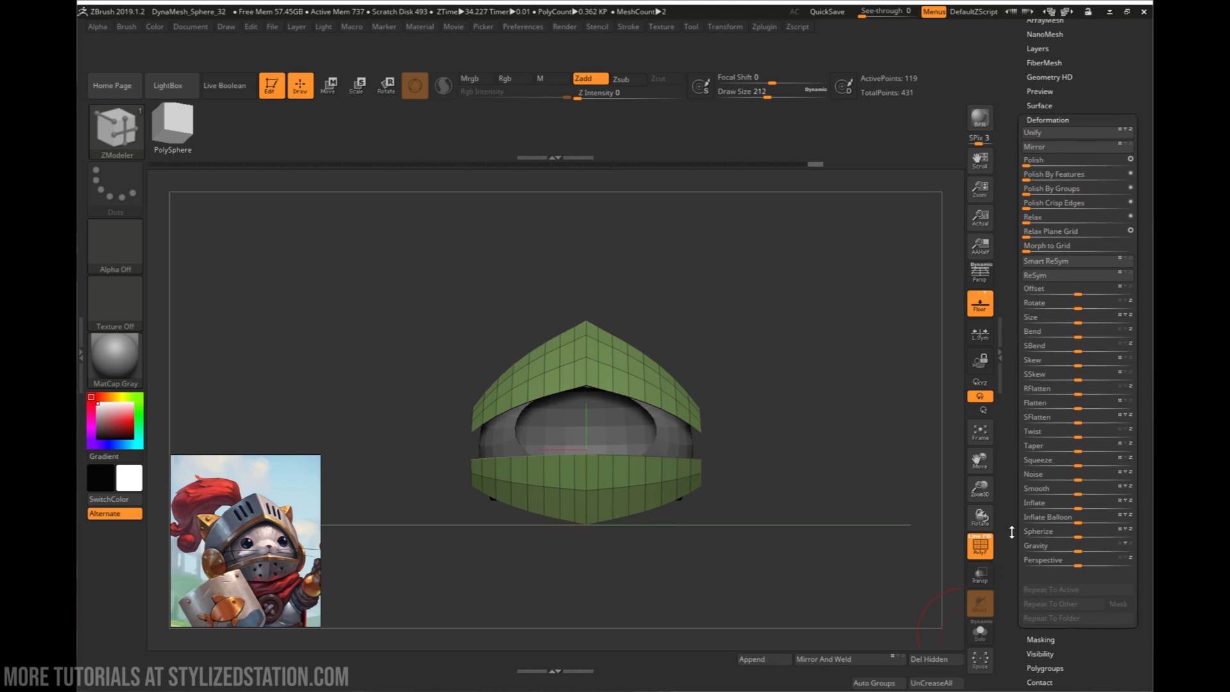
click(1048, 123)
drag(1014, 119, 1012, 146)
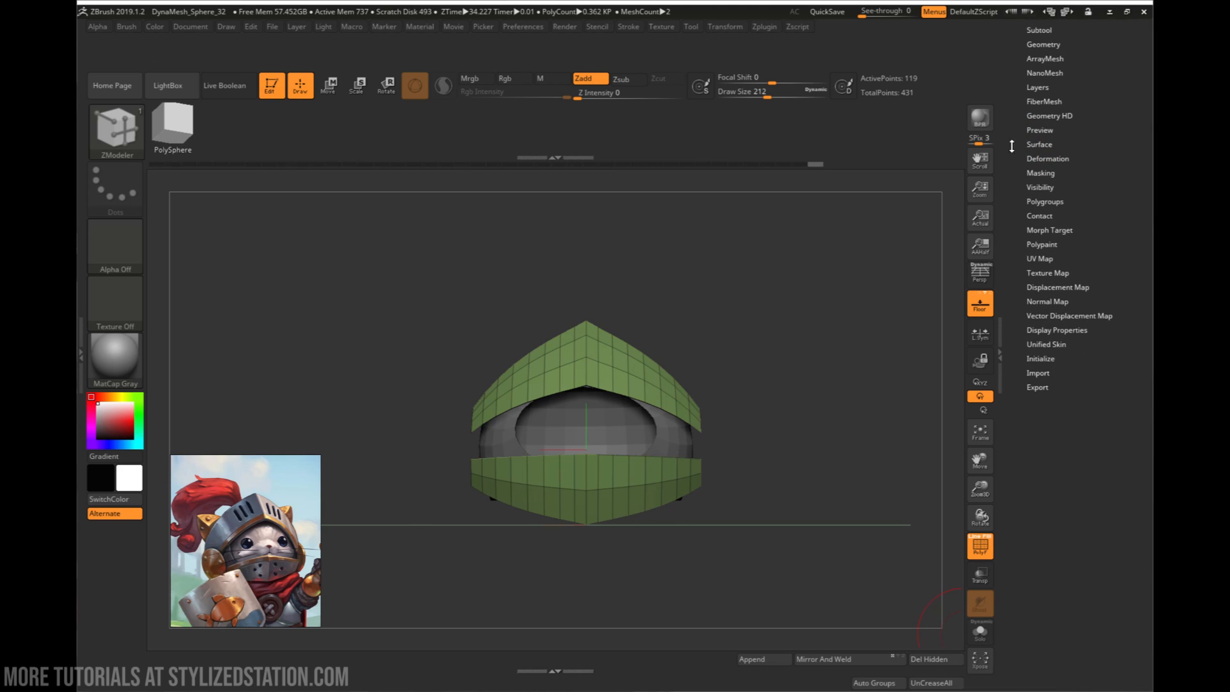
click(1046, 201)
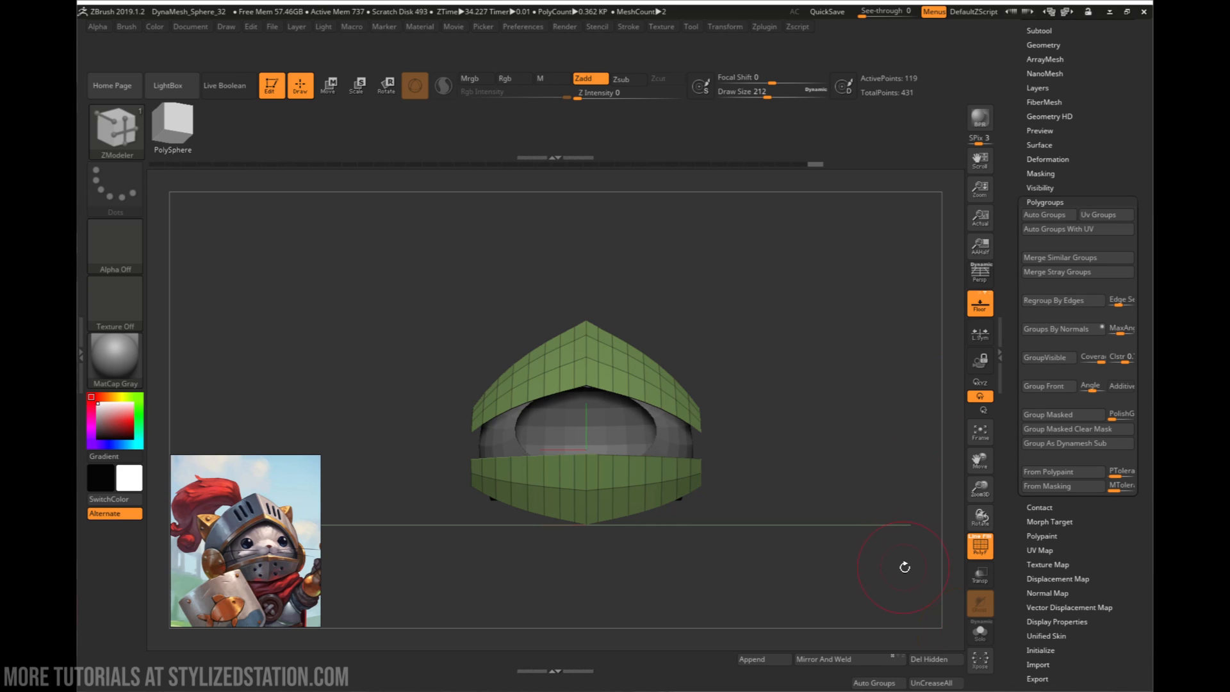
click(889, 684)
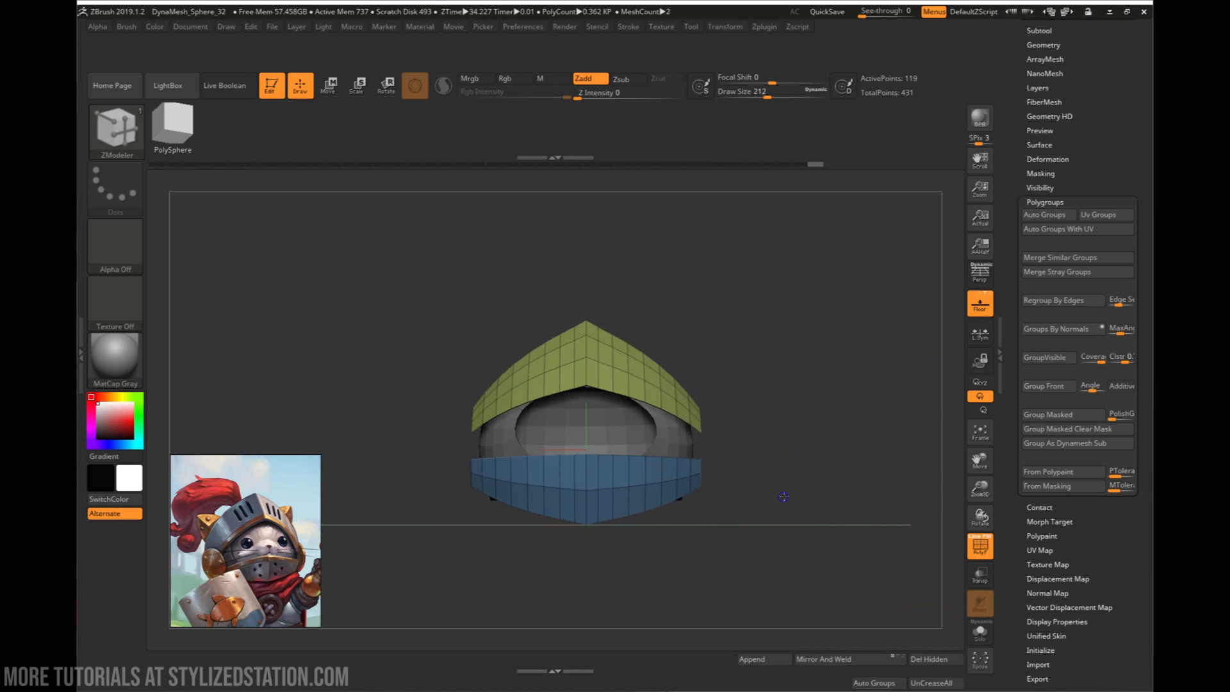
drag(779, 496, 948, 291)
- Split the upper and lower visor plates into separate subtools with Groups Split, accepting that it cannot be undone
drag(1019, 102, 1028, 314)
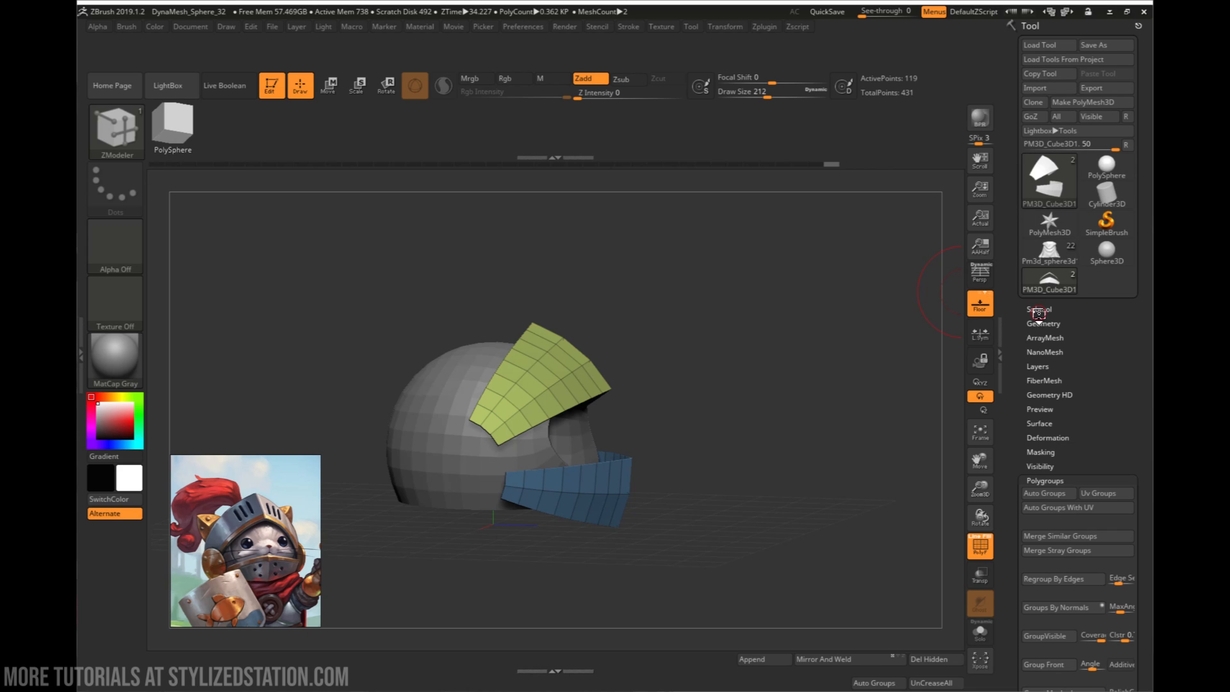
click(1039, 311)
drag(1007, 460, 1007, 304)
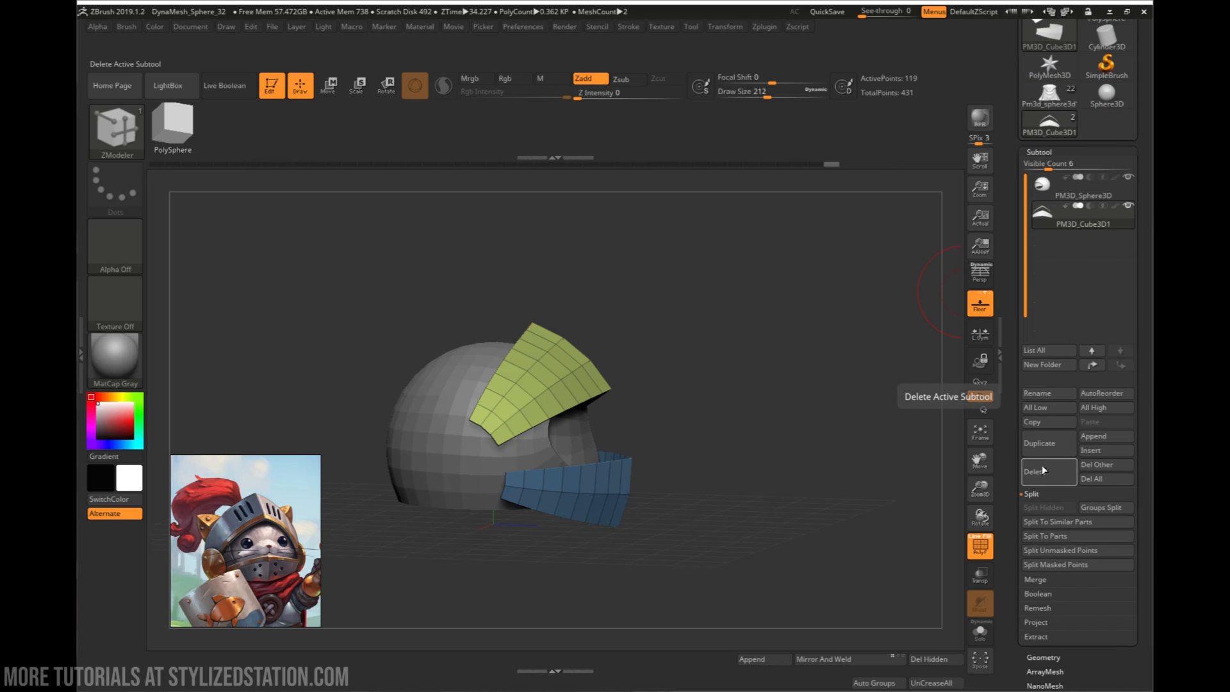
click(1101, 506)
click(939, 534)
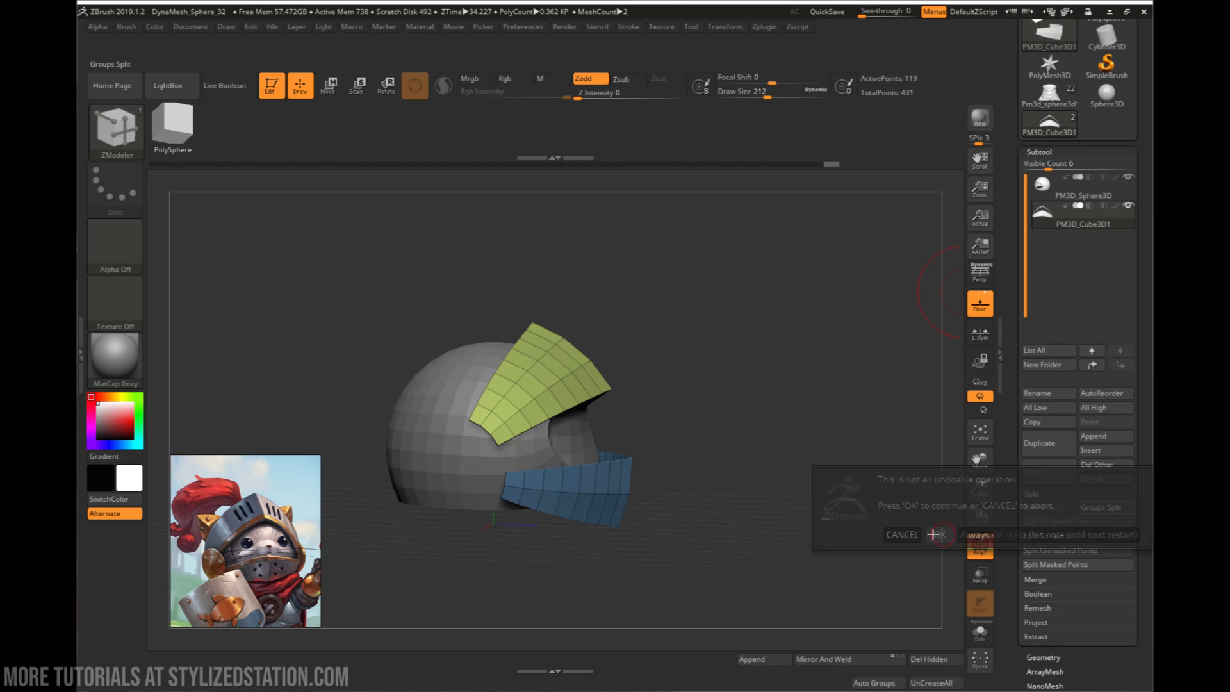
drag(743, 512, 742, 426)
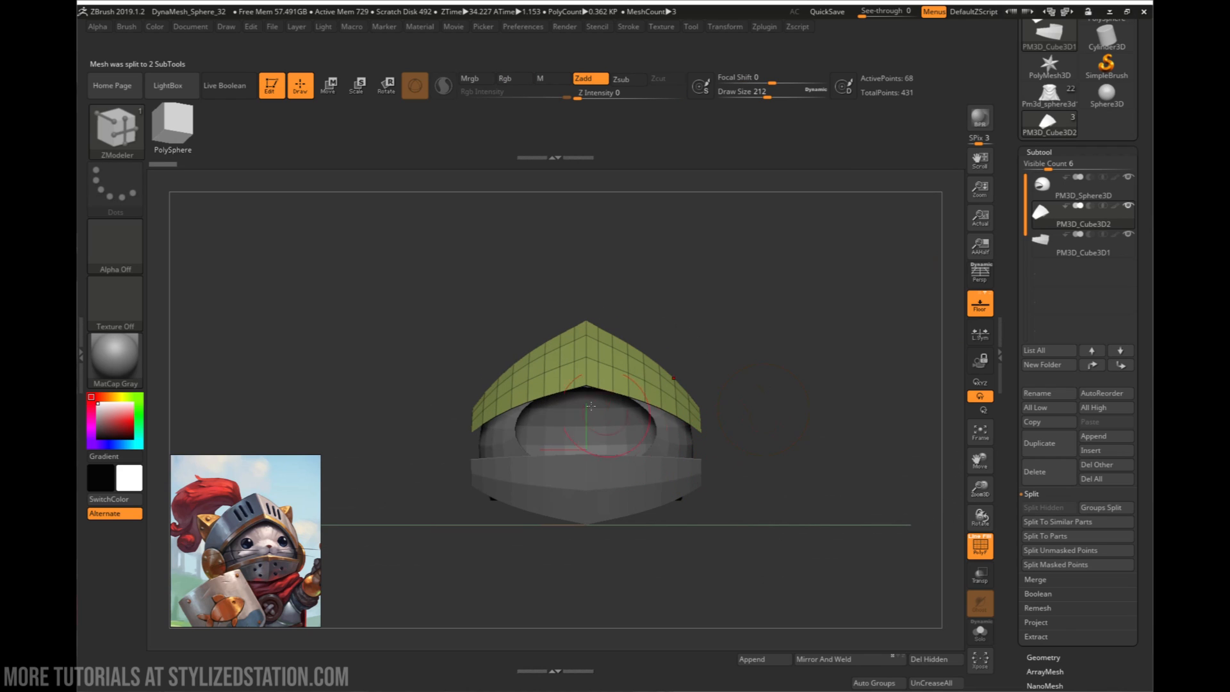
drag(691, 384, 712, 346)
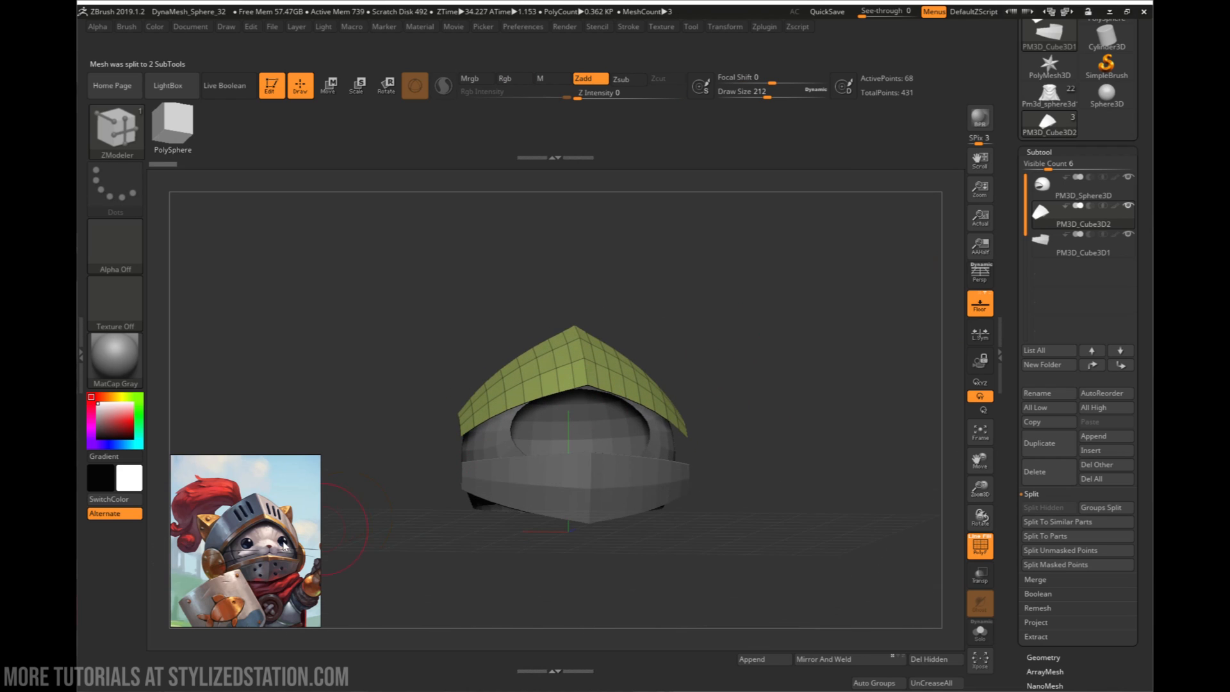
- Compare the split visor plates with the enlarged helmet reference, examining the upper plate's lower trim and peak, and shift the reference aside
ctrl+right_drag(567, 385, 576, 425)
right_drag(576, 425, 596, 404)
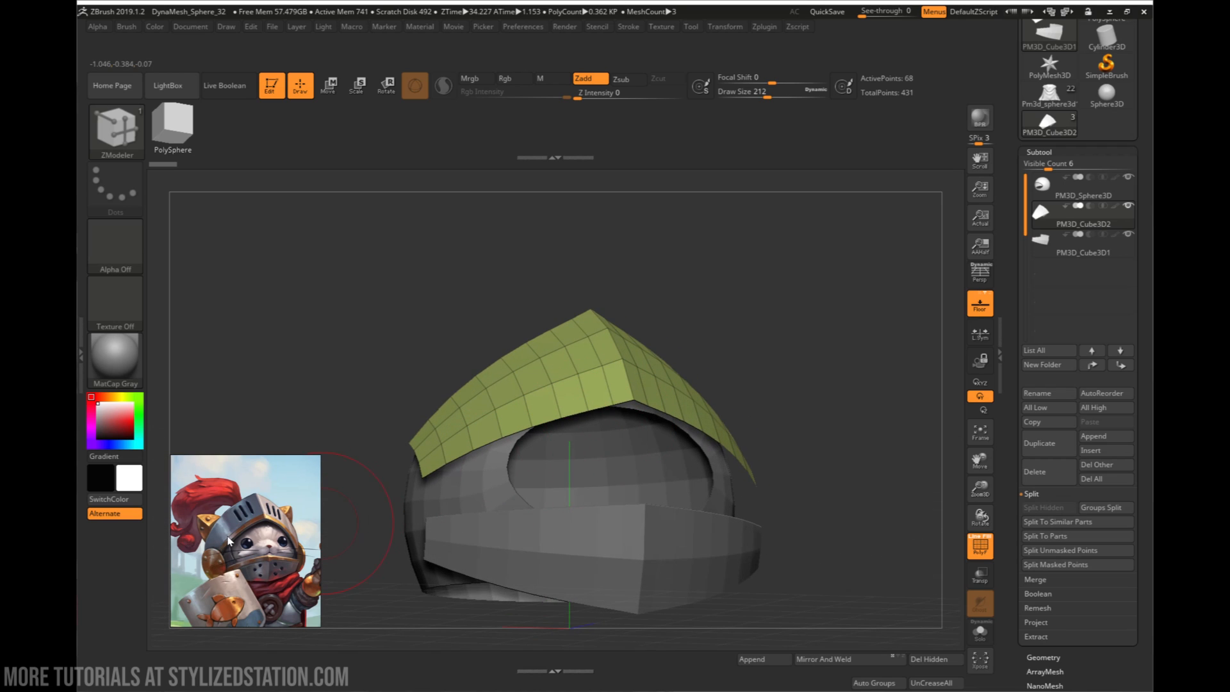
right_drag(514, 470, 515, 522)
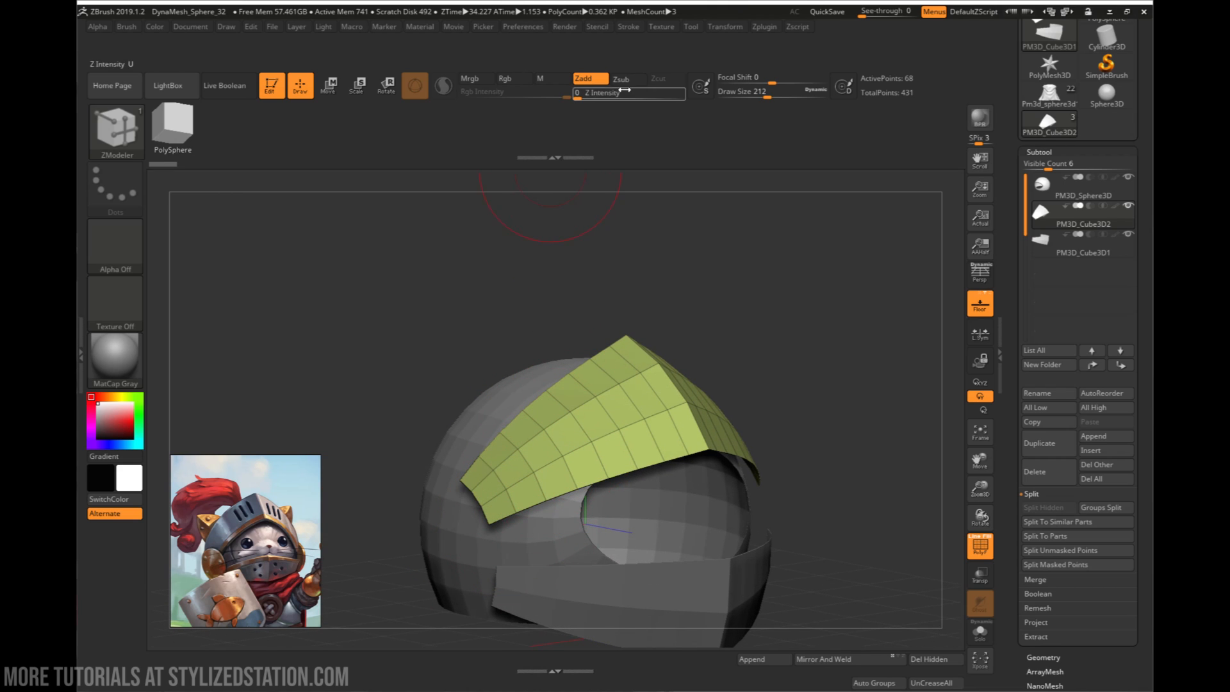
scroll(231, 555, up, 4)
scroll(259, 556, up, 2)
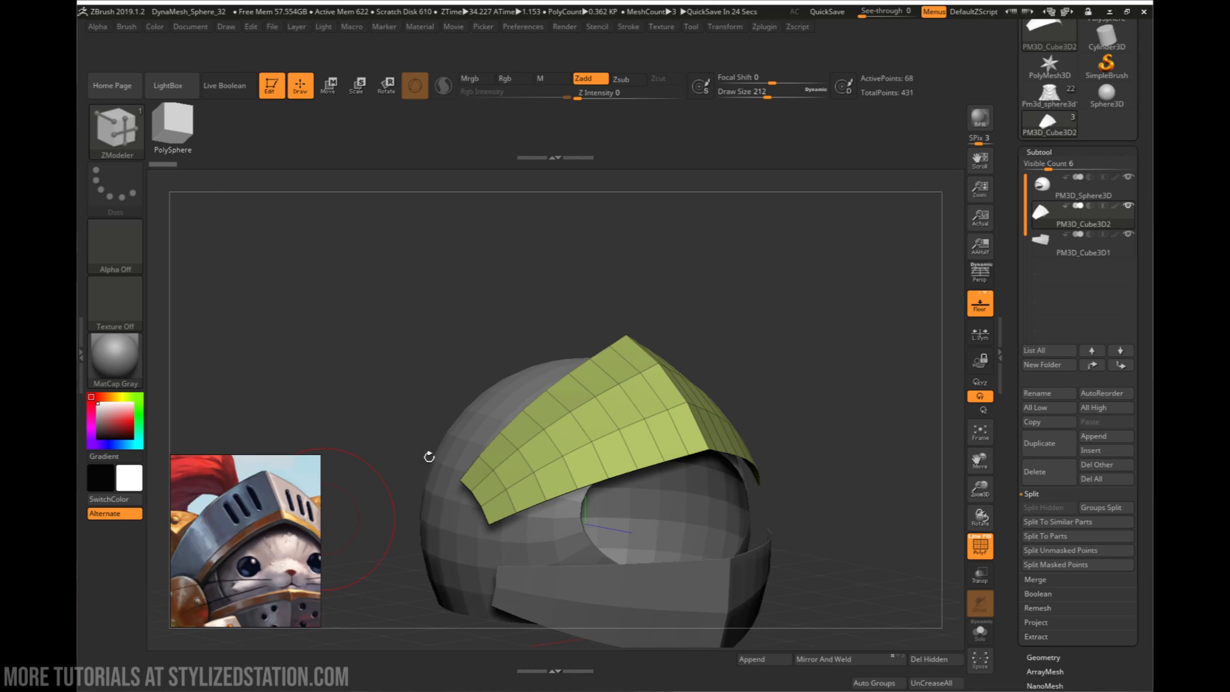
right_drag(668, 464, 597, 479)
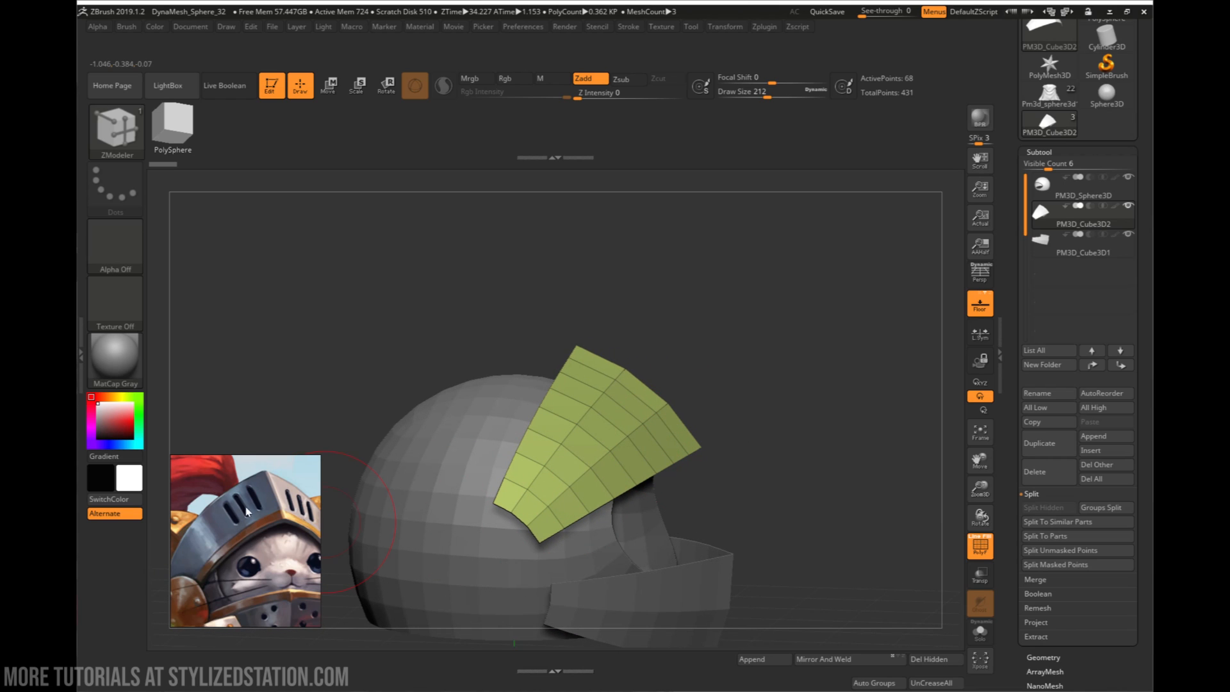
right_drag(582, 405, 675, 407)
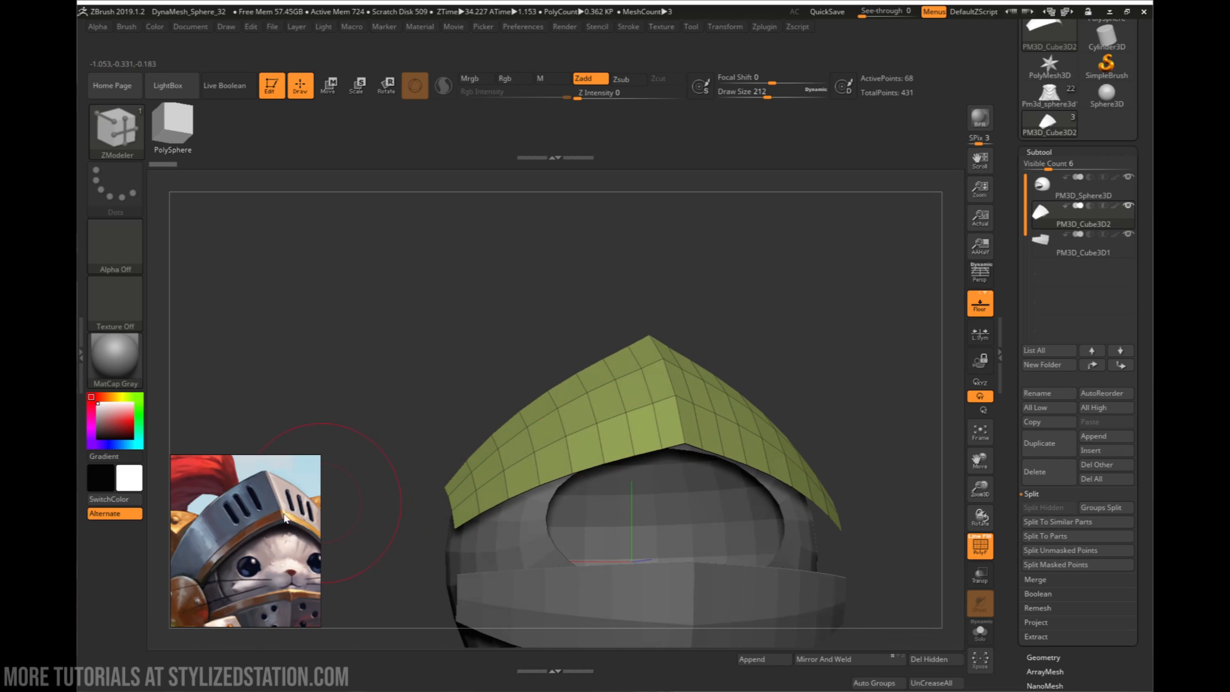
right_drag(451, 424, 566, 417)
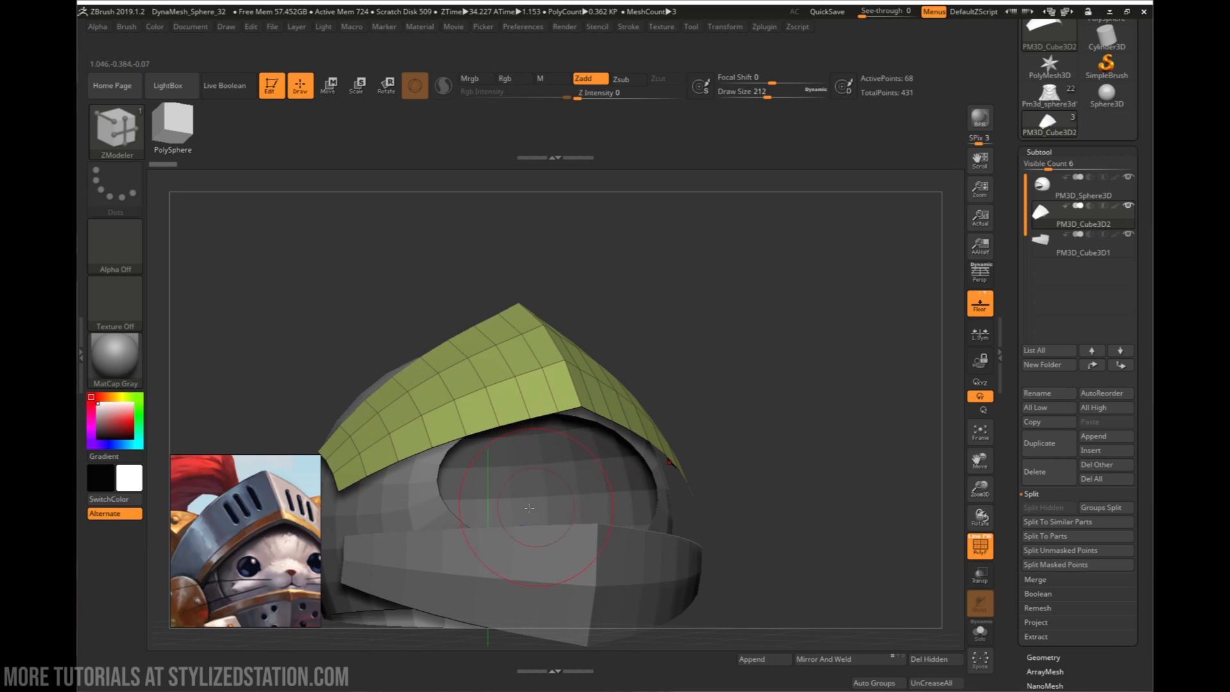
alt+right_drag(256, 591, 346, 518)
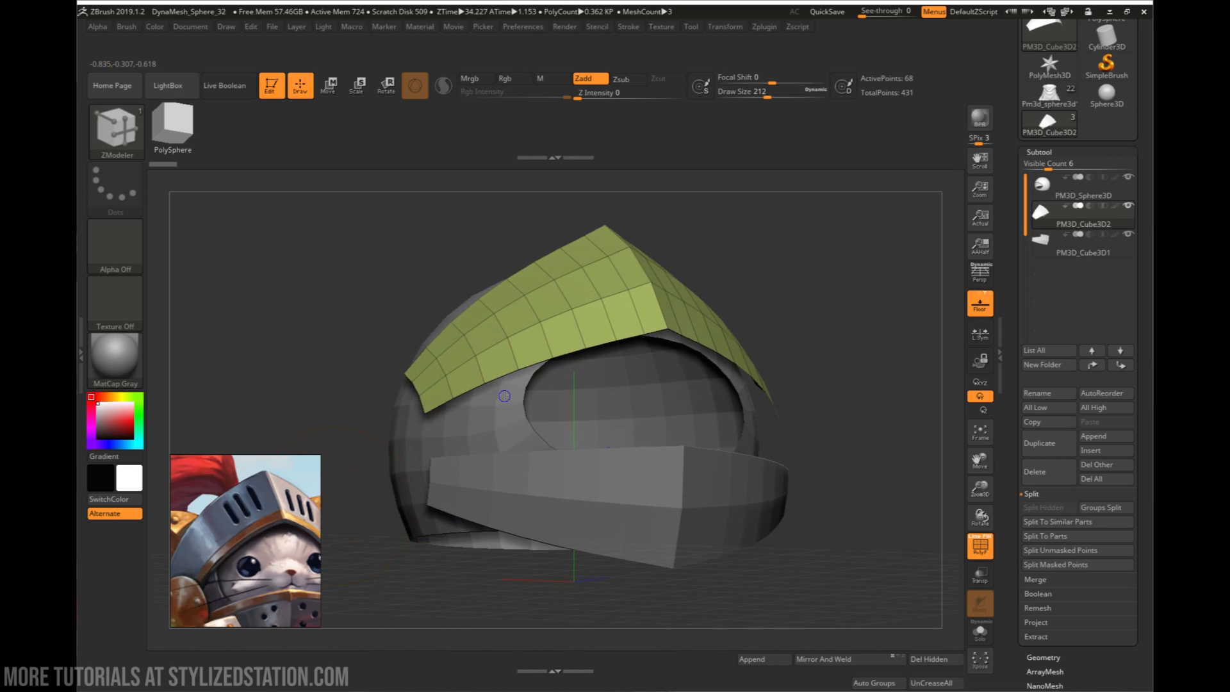
mouse_move(504, 396)
right_down()
mouse_move(484, 408)
mouse_move(516, 413)
right_up()
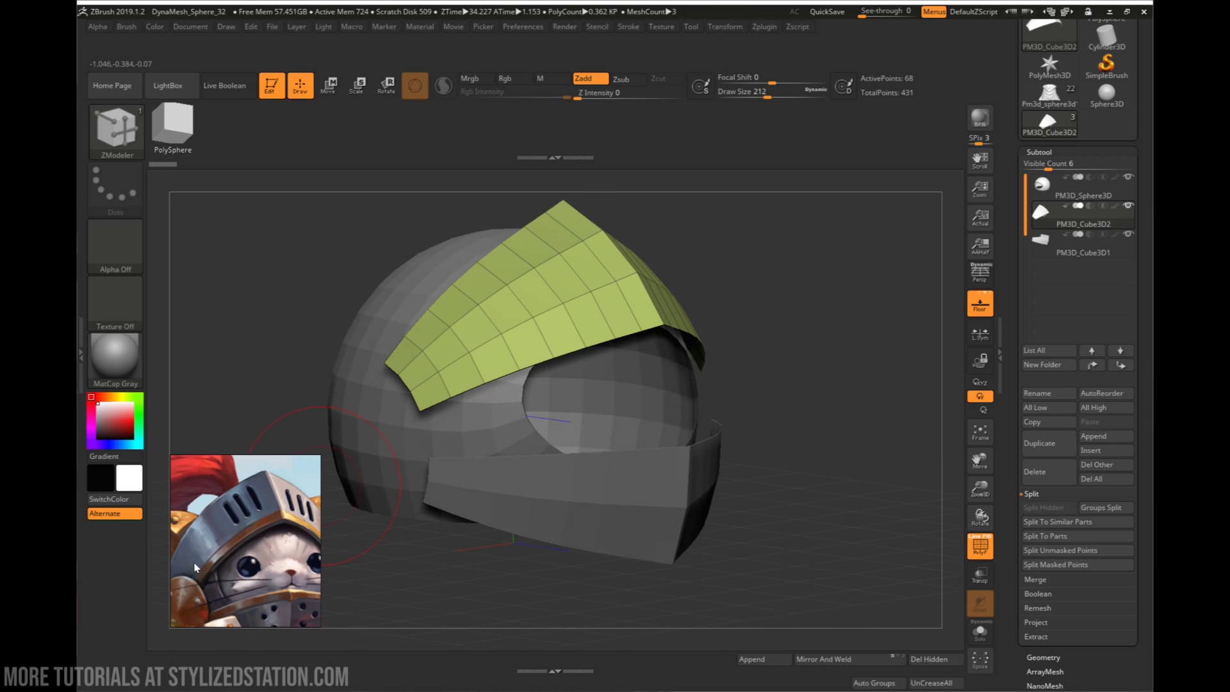
alt+right_drag(529, 306, 644, 326)
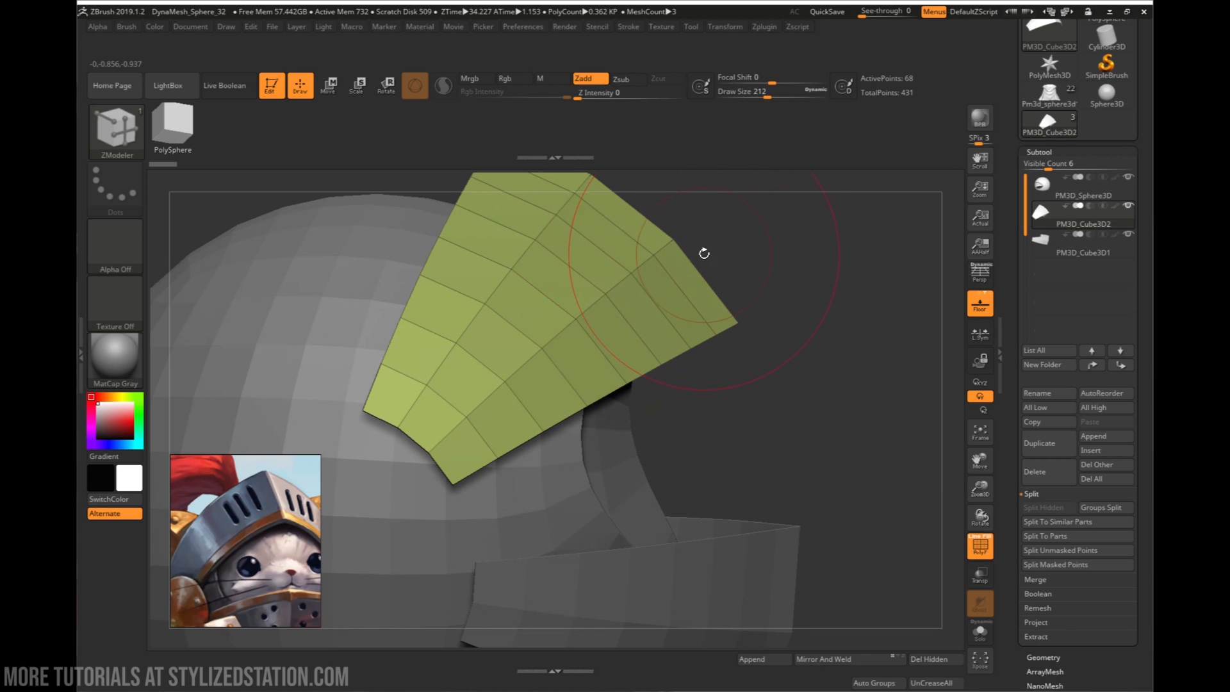
alt+right_drag(703, 252, 689, 302)
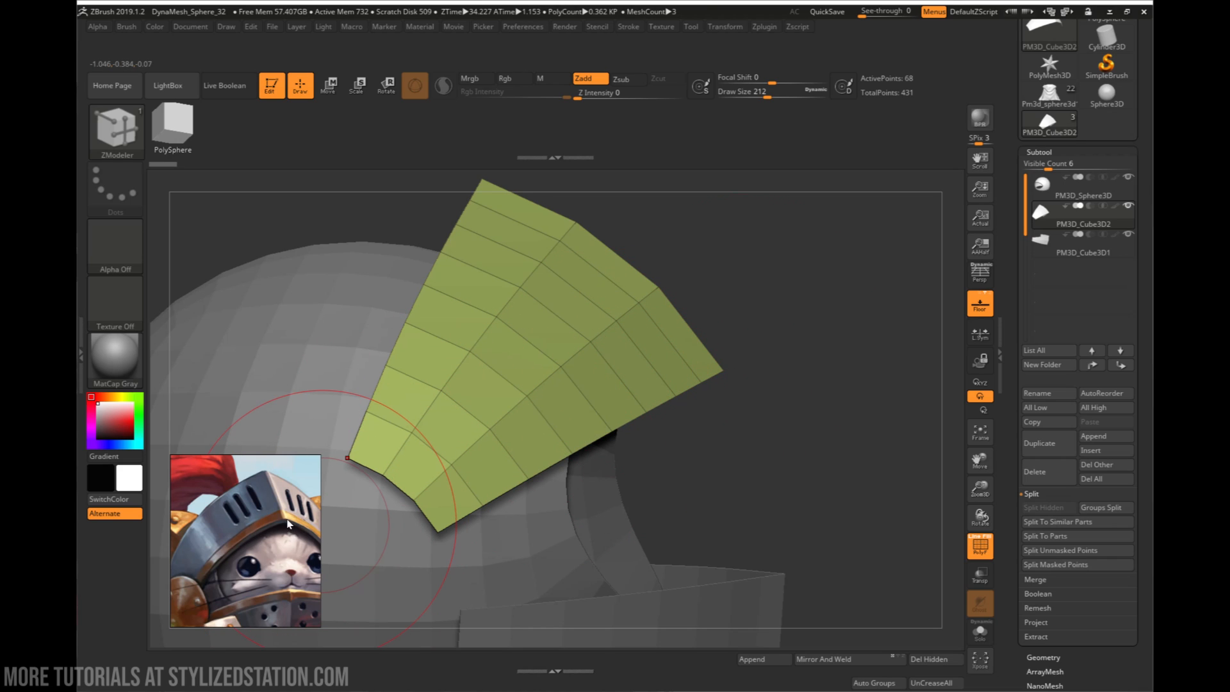
mouse_move(287, 524)
mouse_down()
mouse_move(272, 520)
mouse_move(273, 534)
mouse_up()
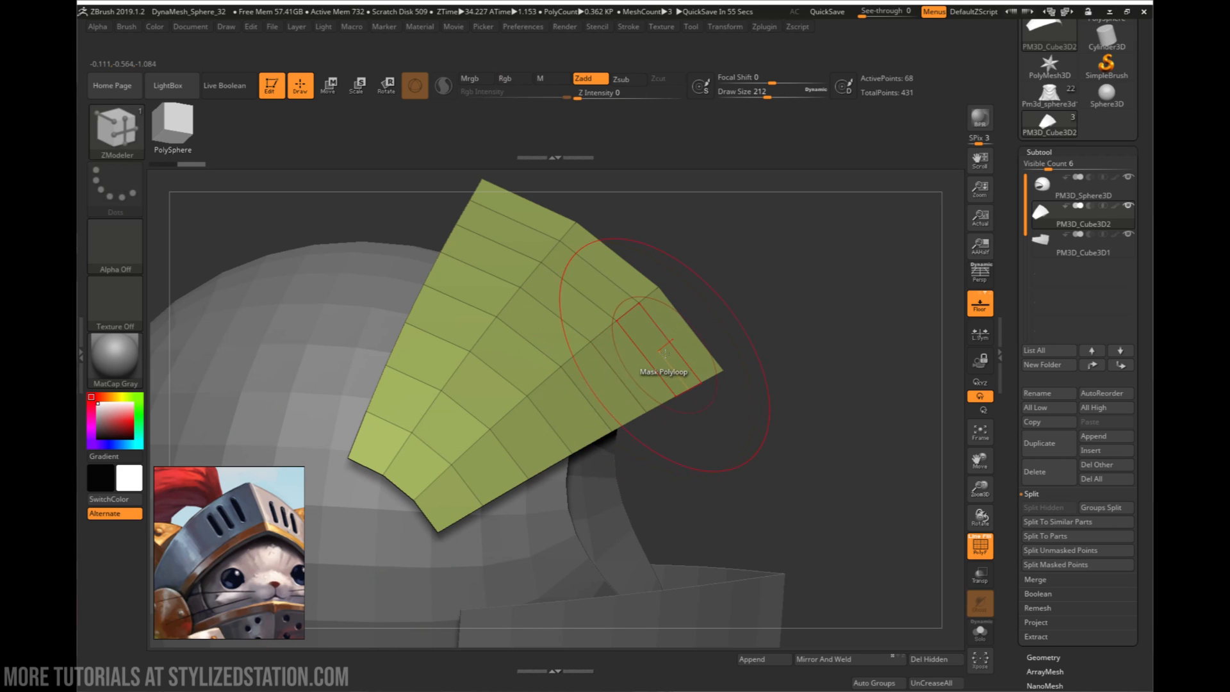
- Insert a single edge loop along the upper visor plate, close and parallel to its lower rim
key(space)
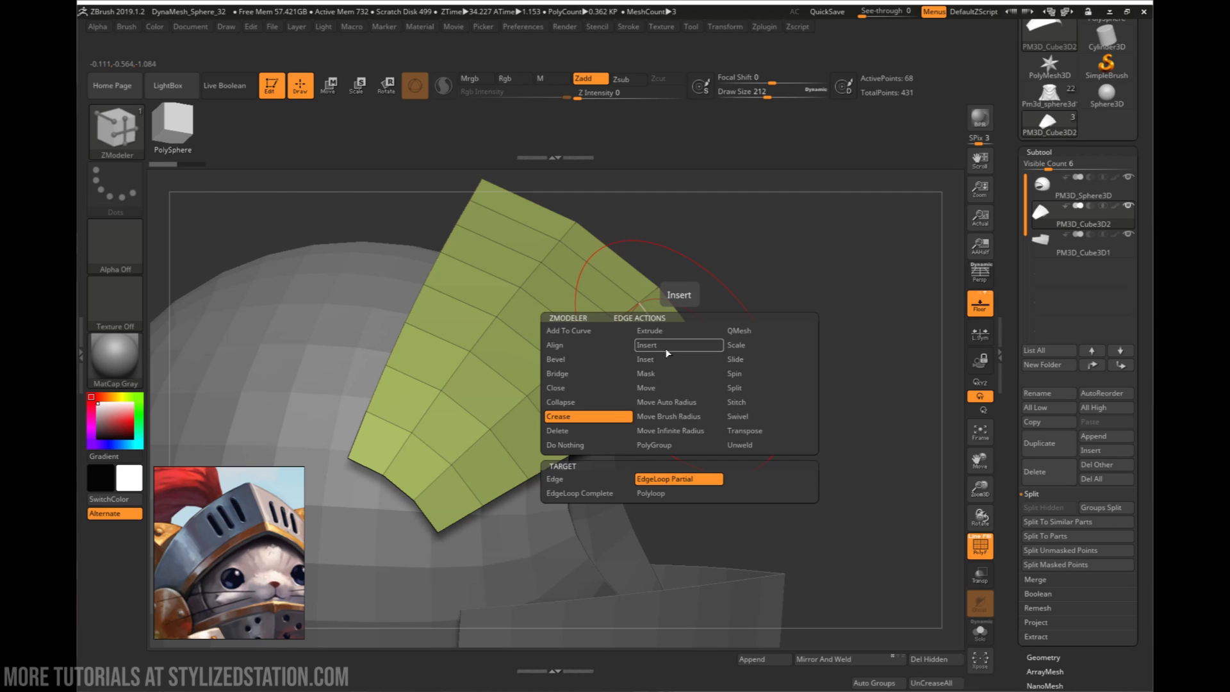
click(664, 347)
click(668, 477)
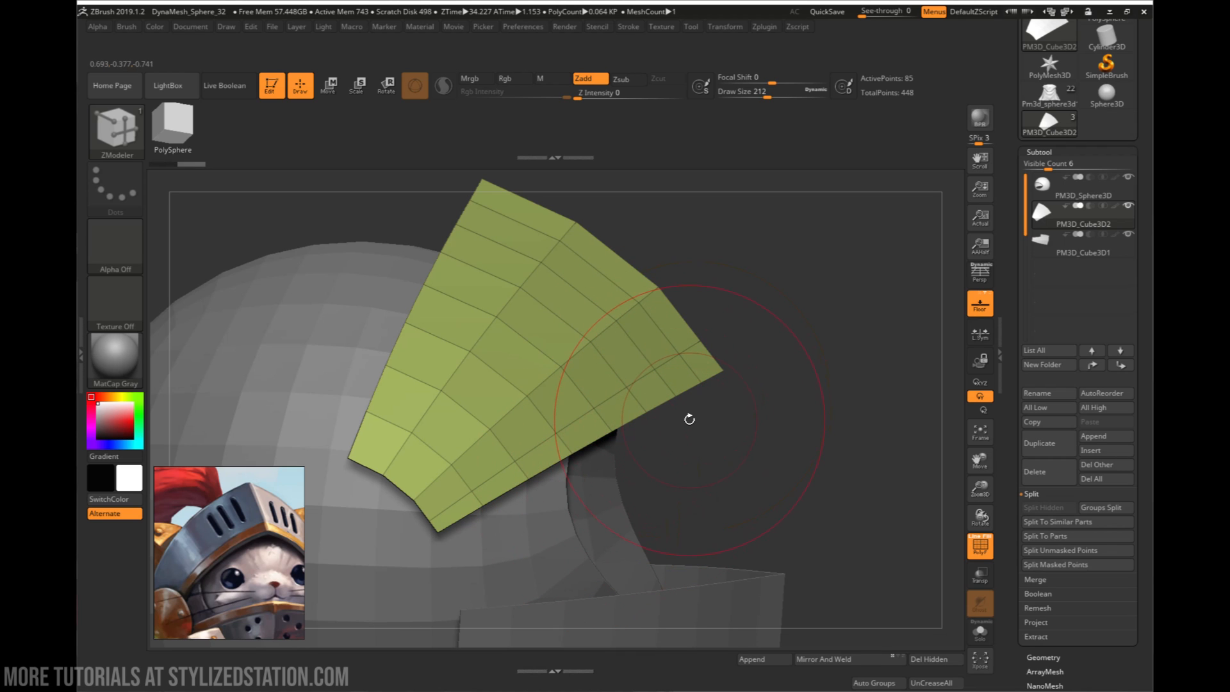
mouse_move(689, 419)
mouse_down()
mouse_move(648, 436)
mouse_move(605, 593)
mouse_move(686, 329)
mouse_up()
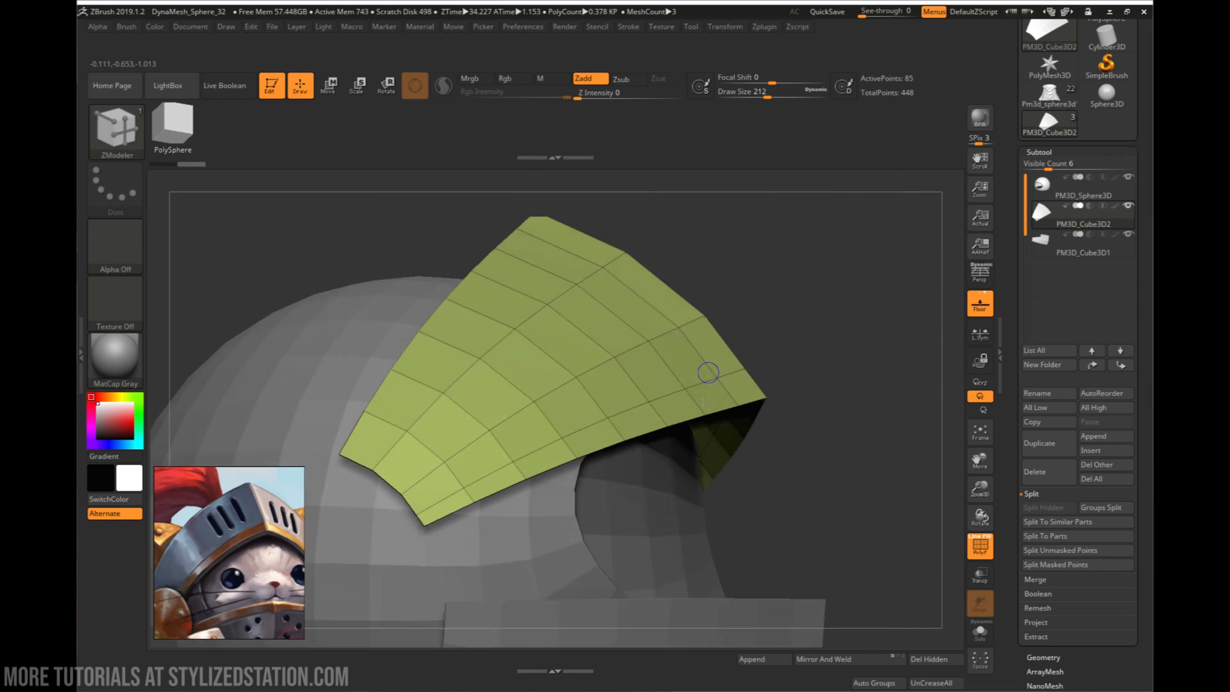
mouse_move(703, 402)
right_down()
mouse_move(674, 410)
mouse_move(686, 382)
mouse_move(663, 393)
right_up()
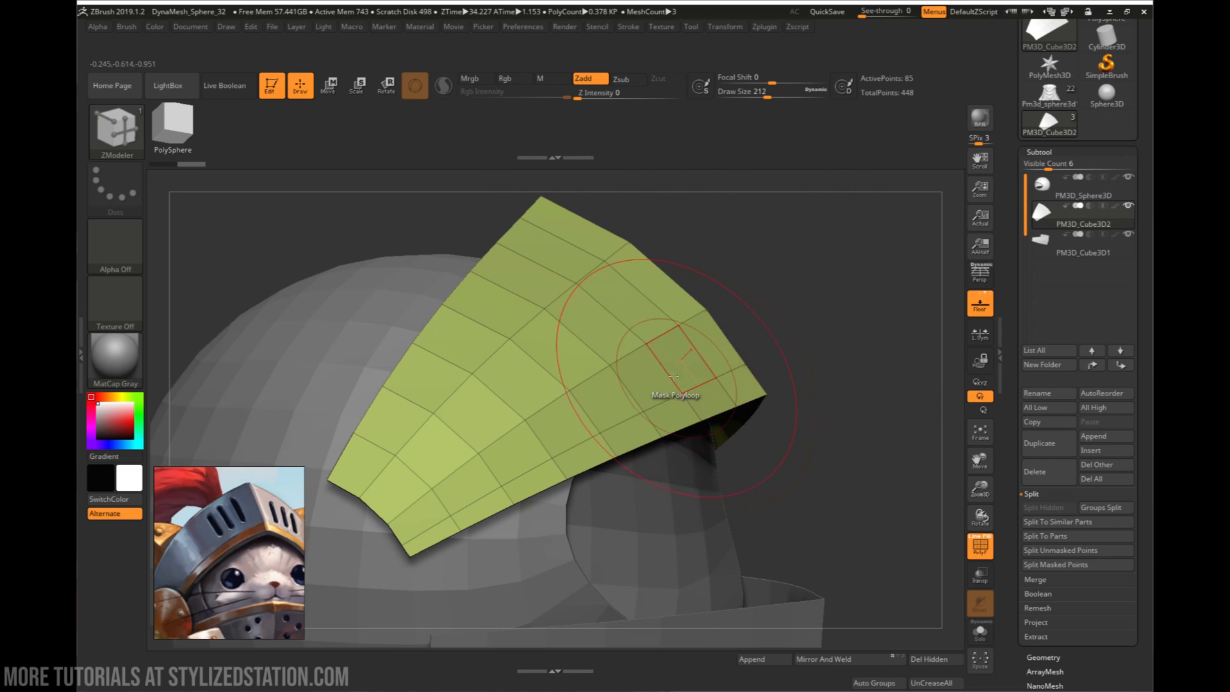
- Extrude the entire upper visor polygroup with Polygroup All to give the plate a thin, solid thickness
right_drag(702, 373, 790, 312)
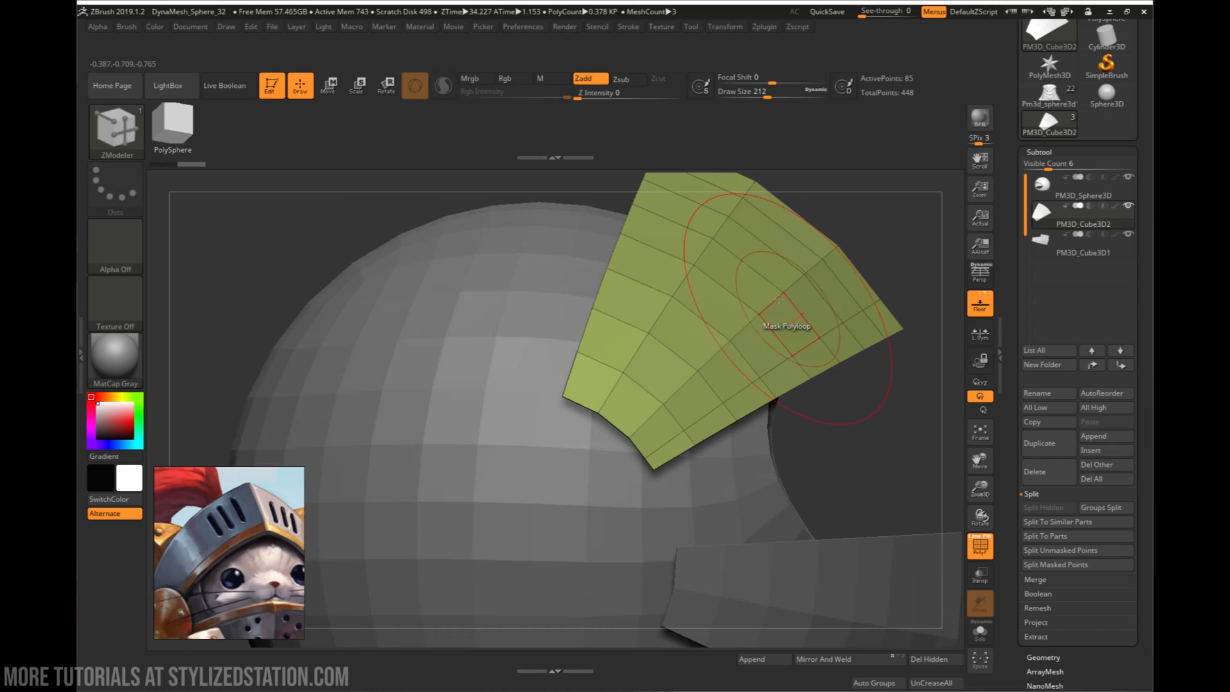
key(space)
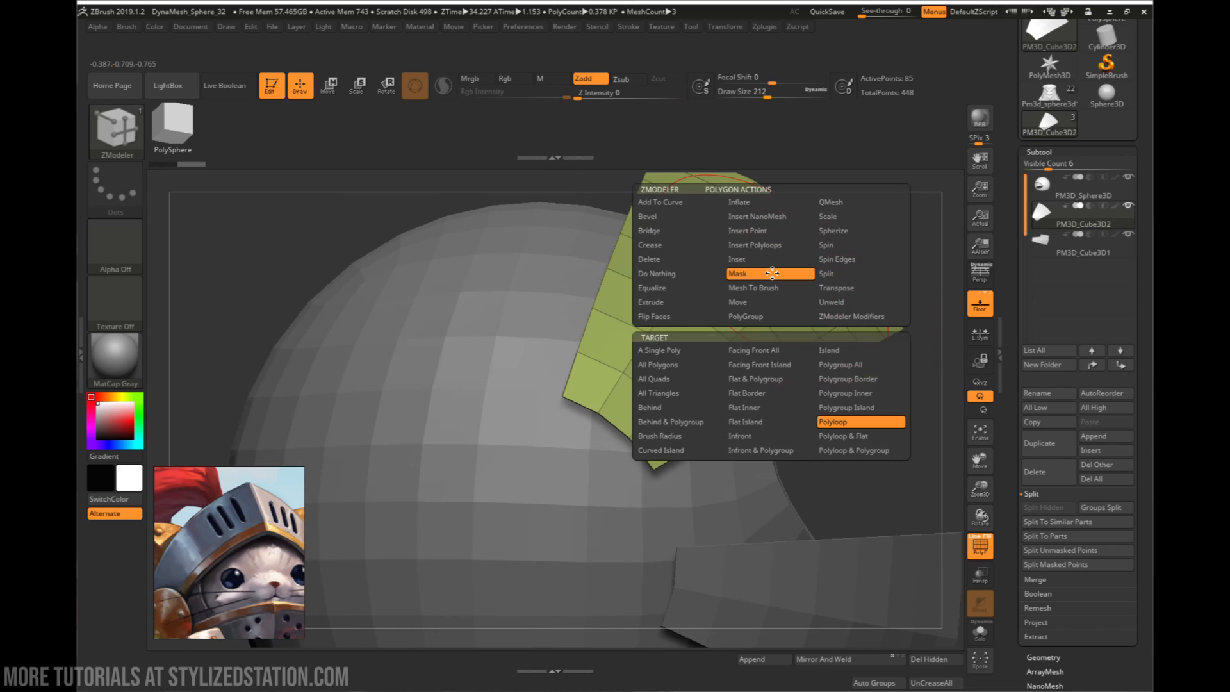
click(660, 303)
alt+right_drag(800, 261, 755, 311)
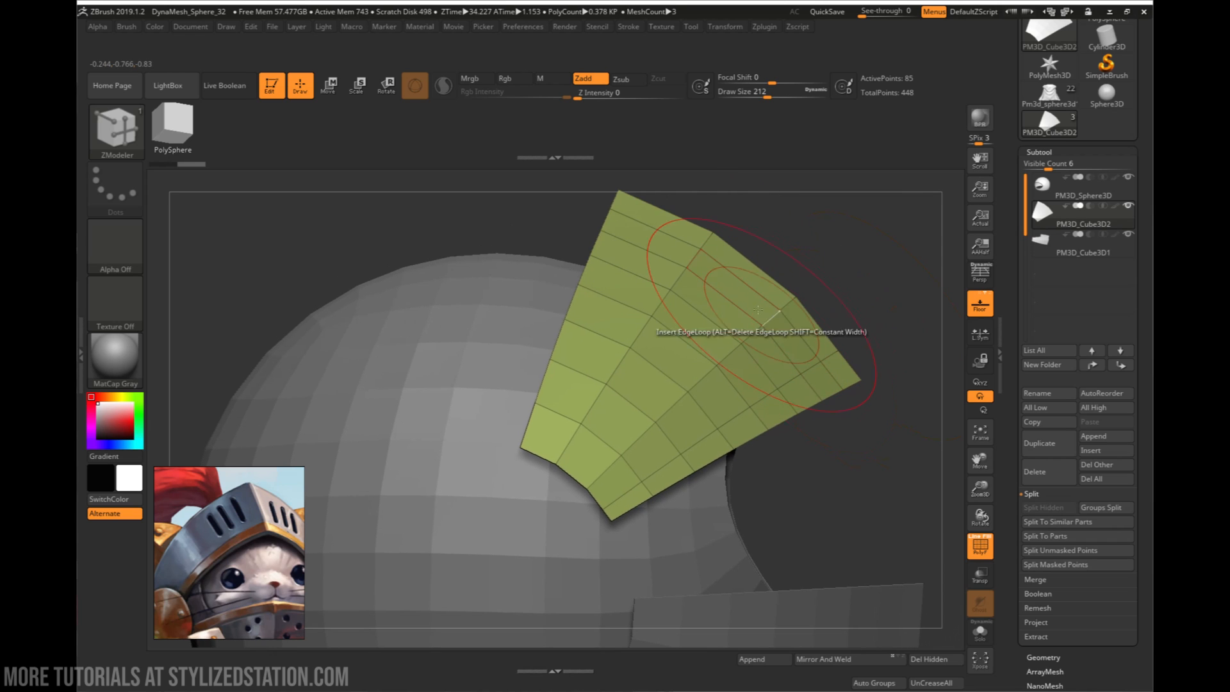
drag(741, 296, 754, 297)
right_drag(755, 299, 577, 358)
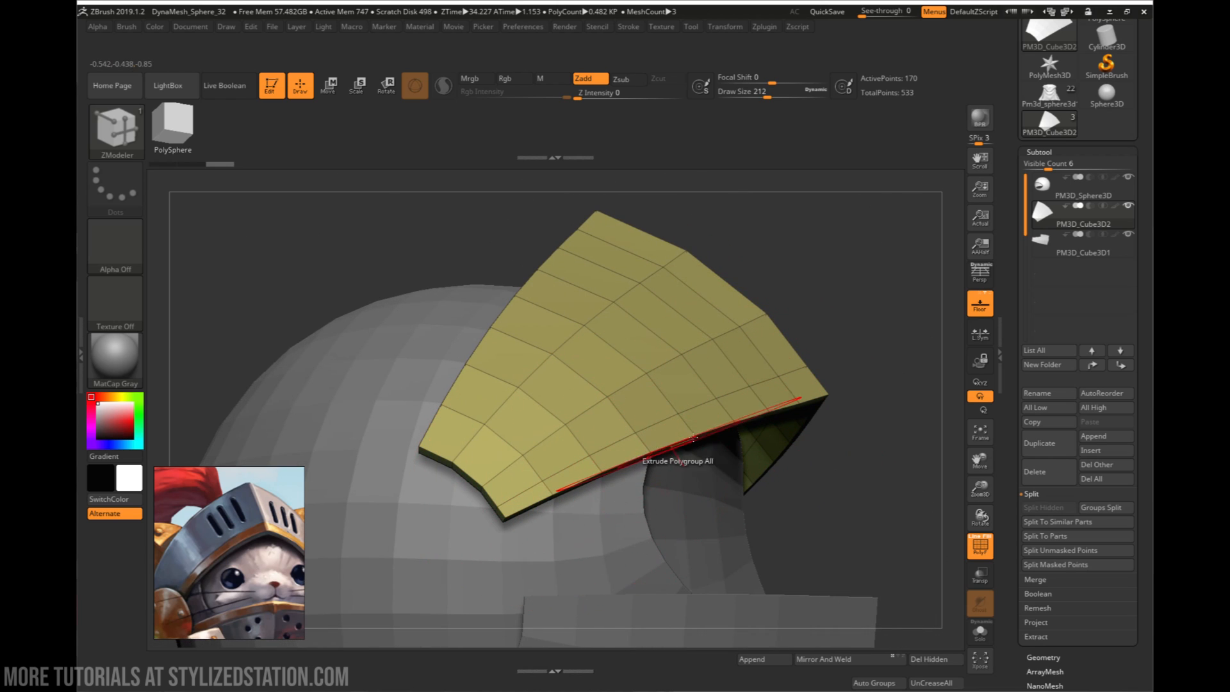
- Mask the narrow strip along the upper visor's lower rim with Mask Polyloop & Flat and assign it a new polygroup
right_drag(769, 392, 784, 322)
alt+right_drag(860, 370, 643, 329)
right_drag(694, 403, 798, 405)
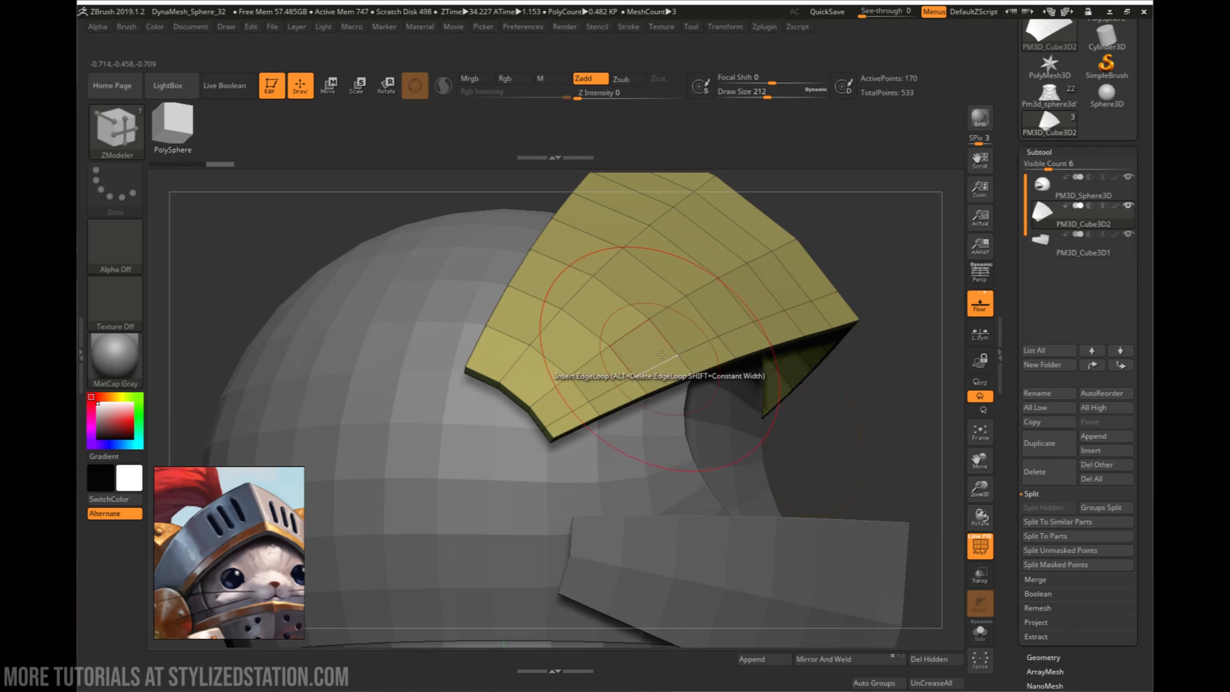
key(space)
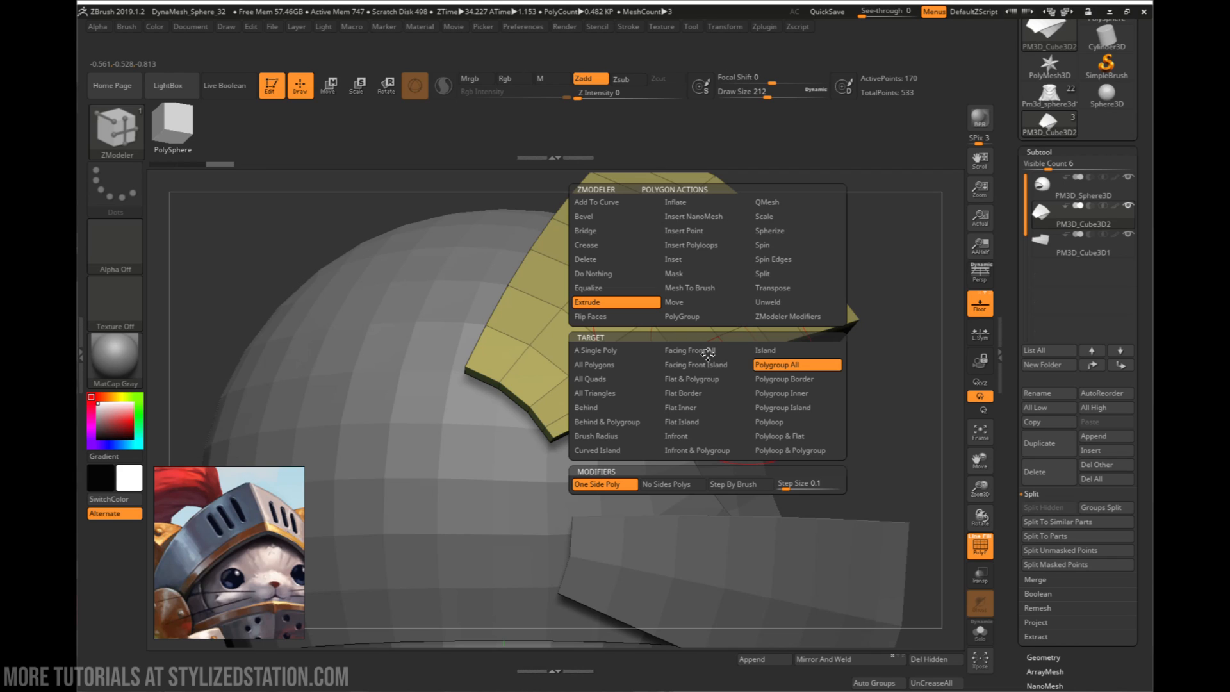
click(769, 436)
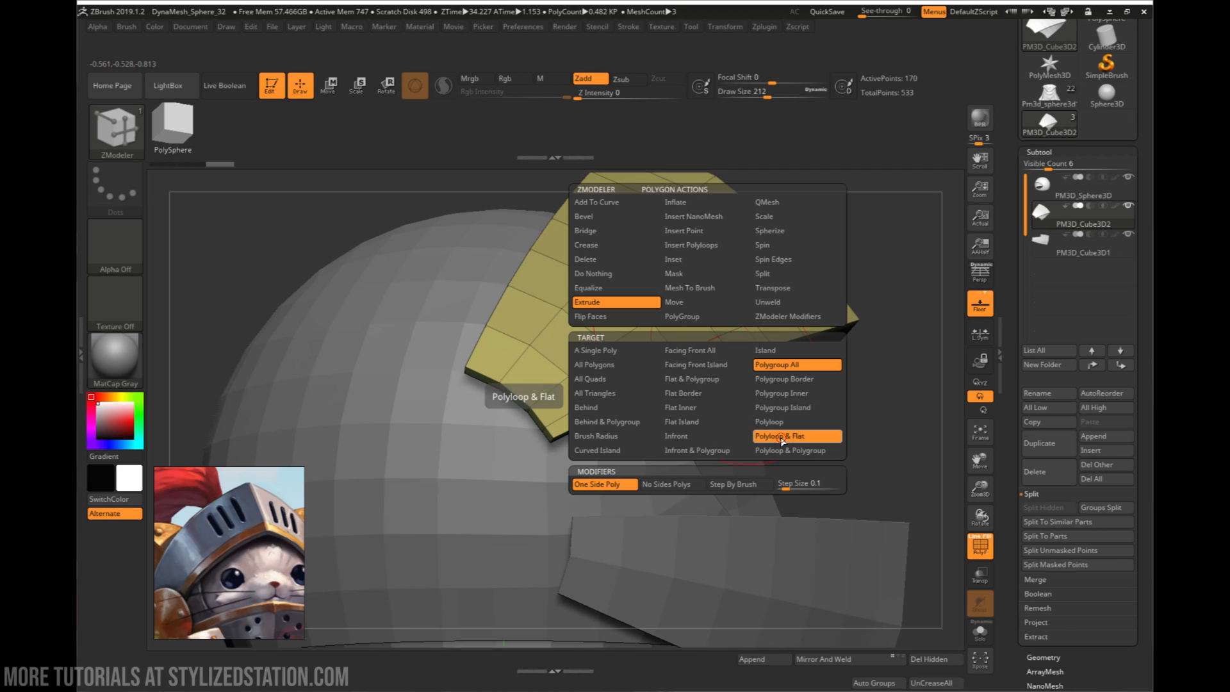
click(682, 275)
click(776, 438)
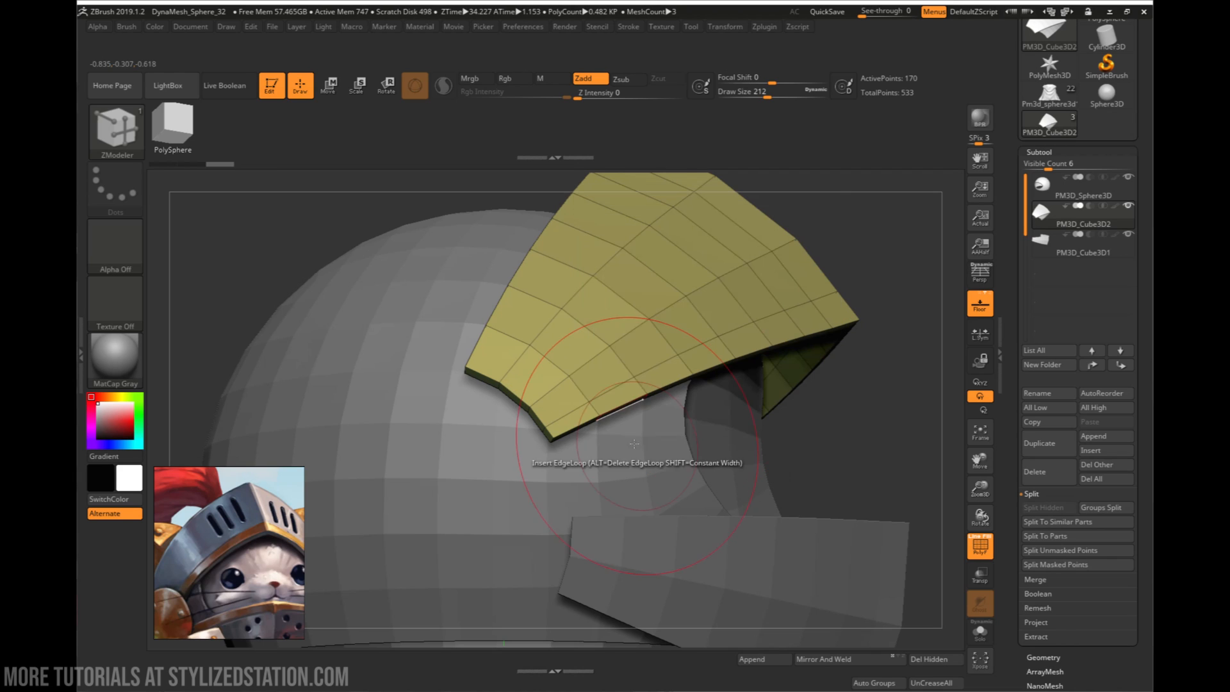
click(746, 343)
alt+right_drag(710, 348, 512, 404)
right_drag(790, 431, 674, 411)
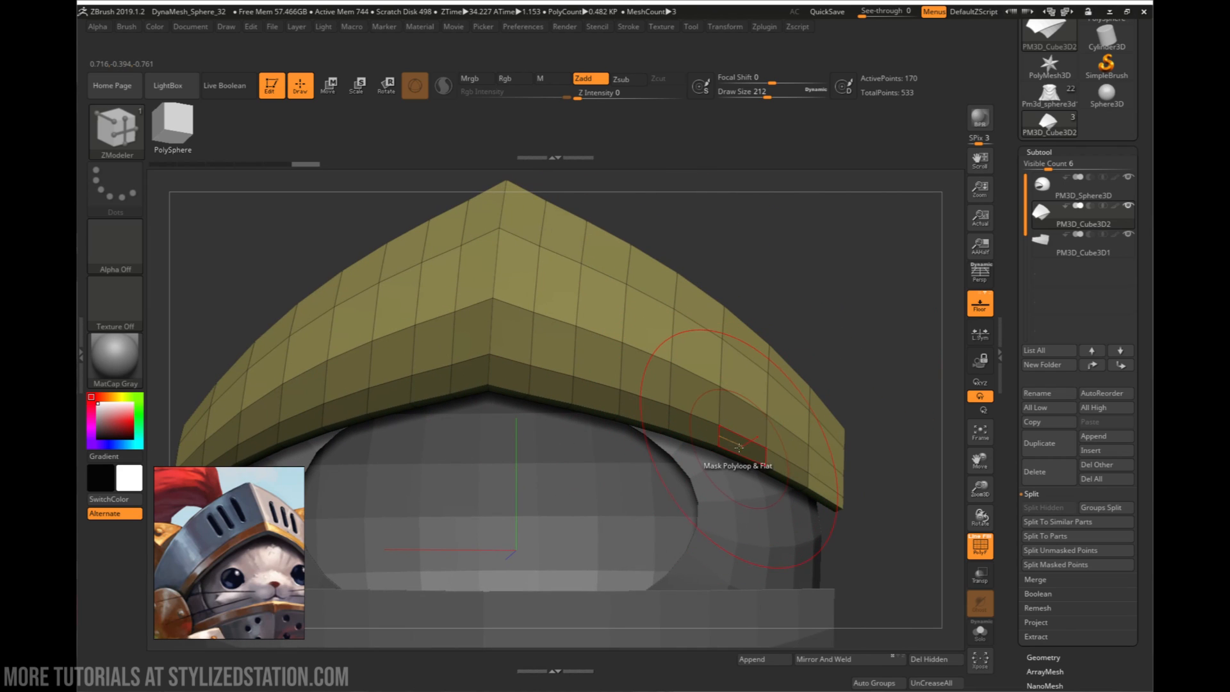
key(ctrl+w)
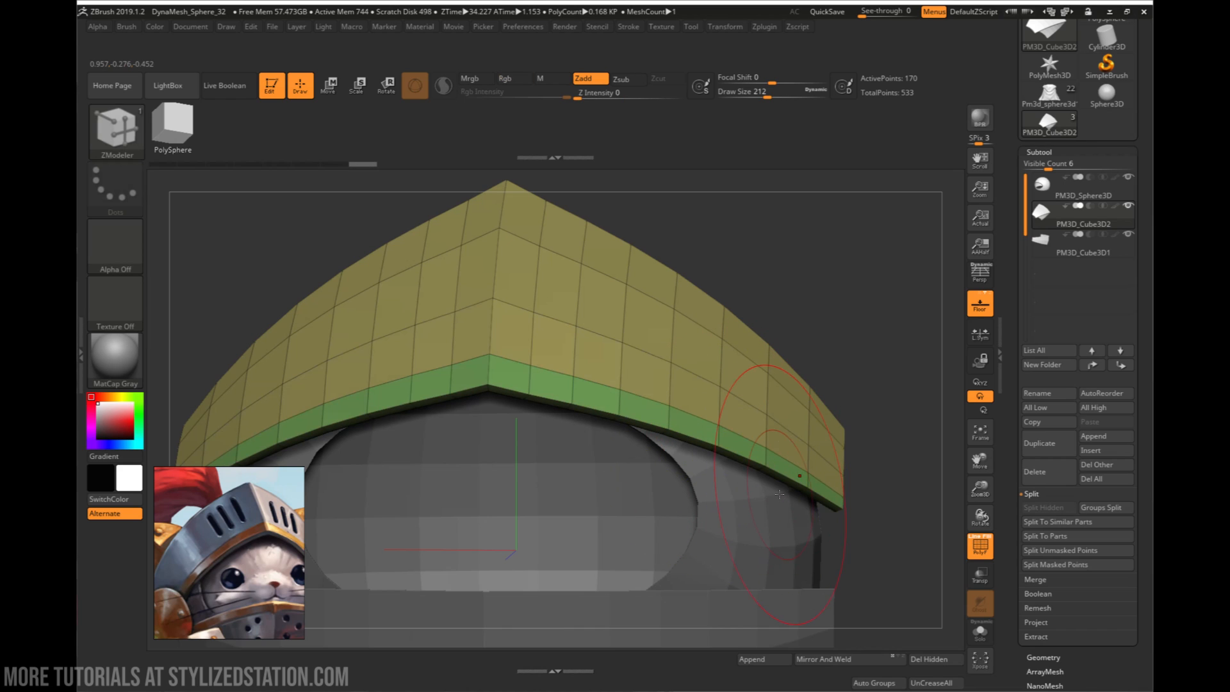
- Extrude the lower rim strip slightly outward with Polygroup All to form a raised trim, and hide the polyframe
right_drag(778, 436, 746, 472)
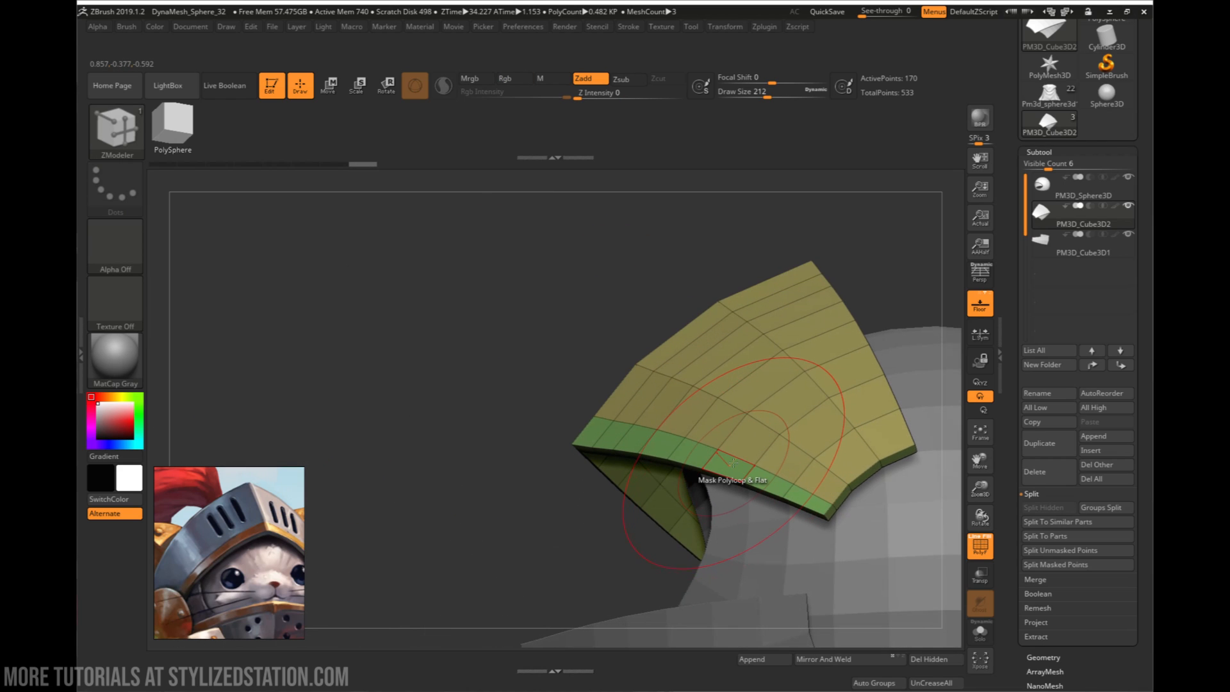
key(space)
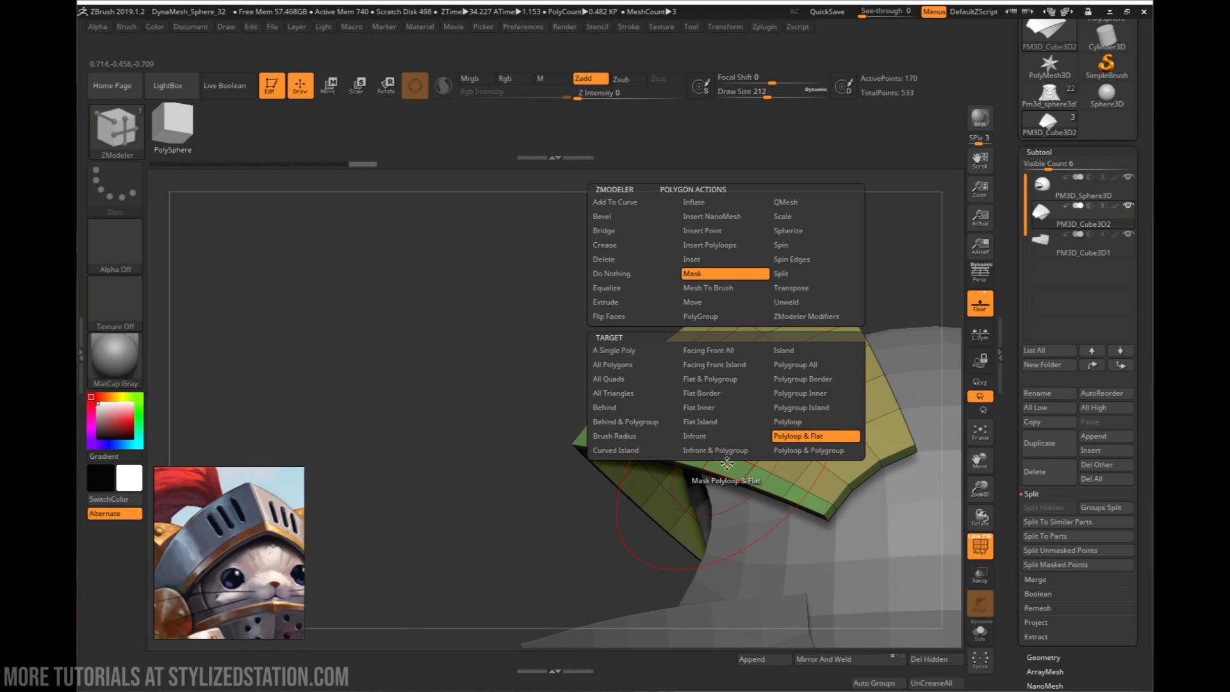
click(633, 303)
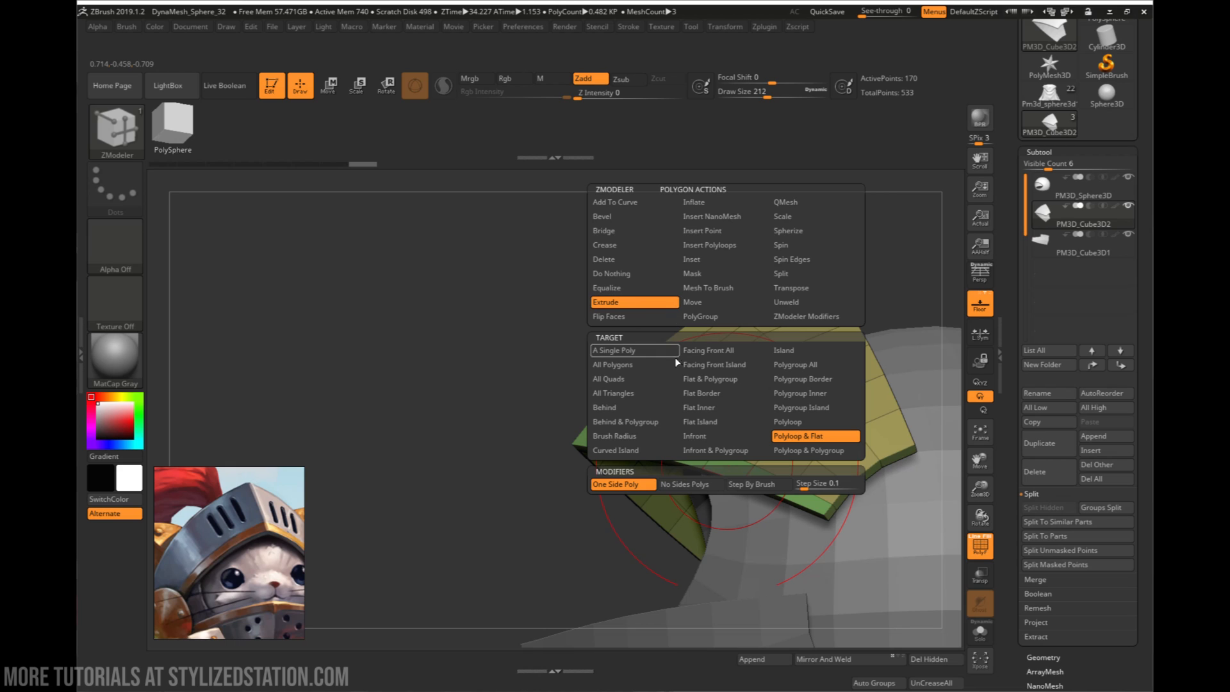
click(790, 369)
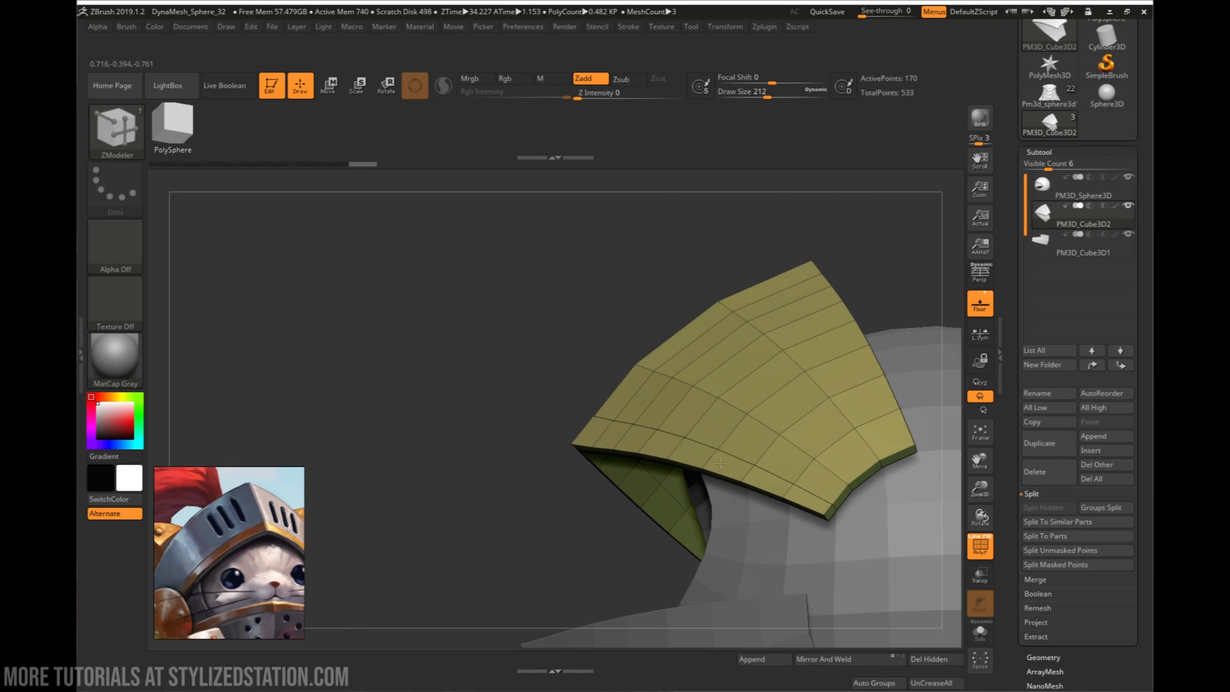
drag(721, 460, 752, 447)
right_drag(752, 448, 712, 359)
key(ctrl+z)
key(shift+f)
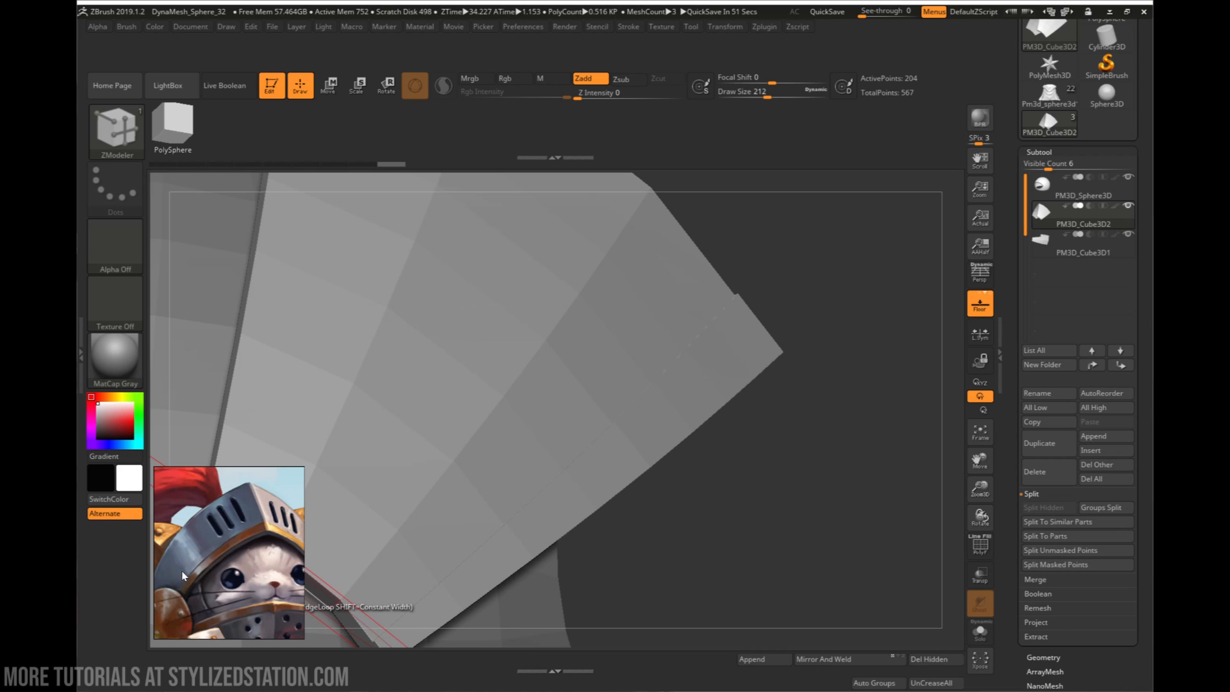
- Show the polyframe and crease the edges of the upper visor plate's central ridge with ZModeler Crease EdgeLoop Partial
right_drag(666, 328, 698, 308)
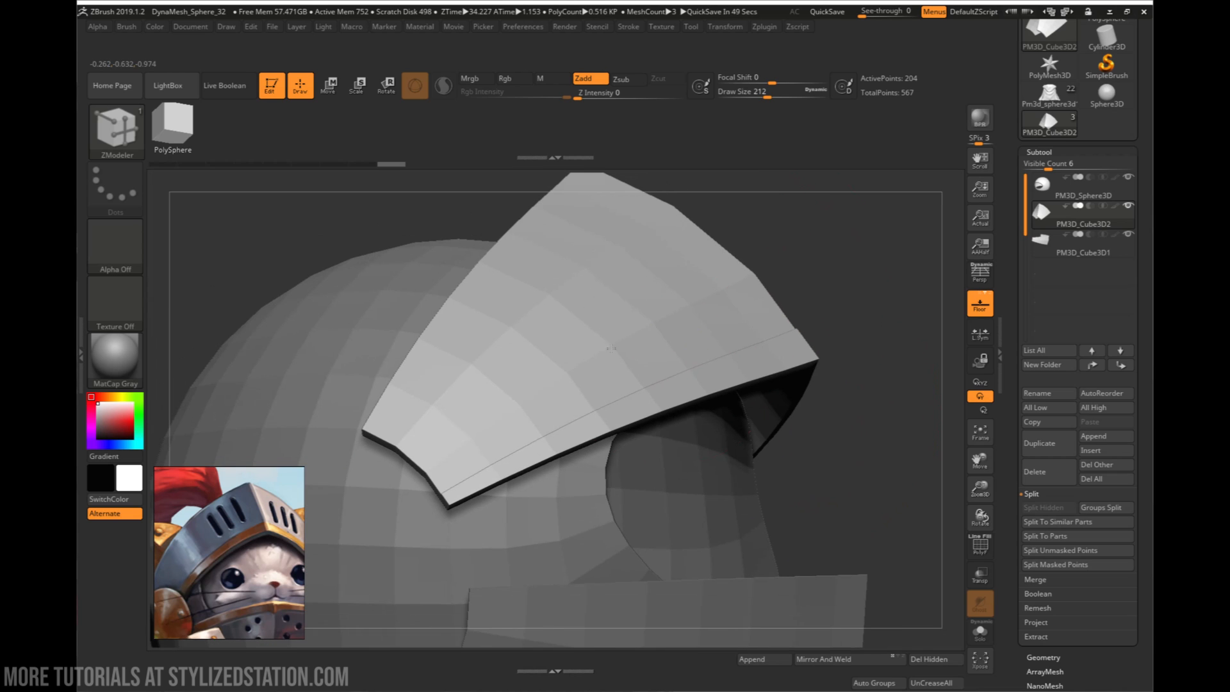
right_drag(785, 350, 760, 447)
mouse_move(760, 448)
right_down()
mouse_move(893, 371)
mouse_move(607, 494)
mouse_move(756, 502)
mouse_move(732, 480)
mouse_move(576, 451)
mouse_move(549, 425)
mouse_move(661, 438)
mouse_move(625, 426)
mouse_move(640, 419)
mouse_move(672, 433)
mouse_move(401, 535)
right_up()
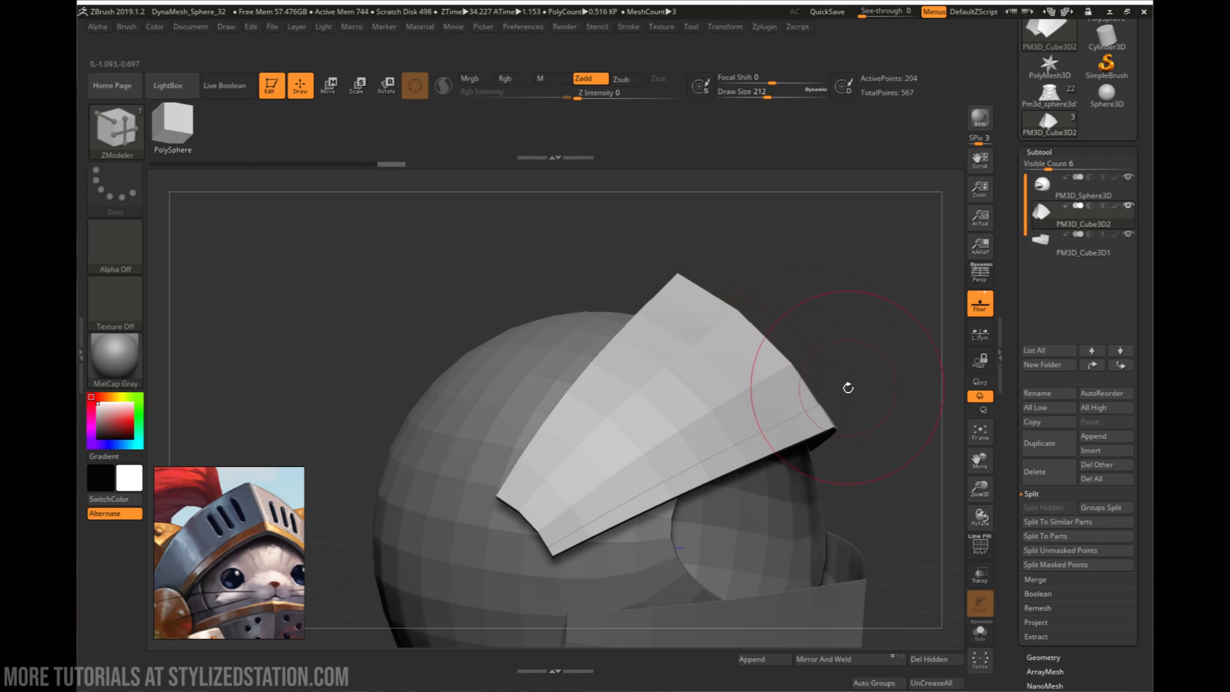
right_drag(782, 371, 775, 317)
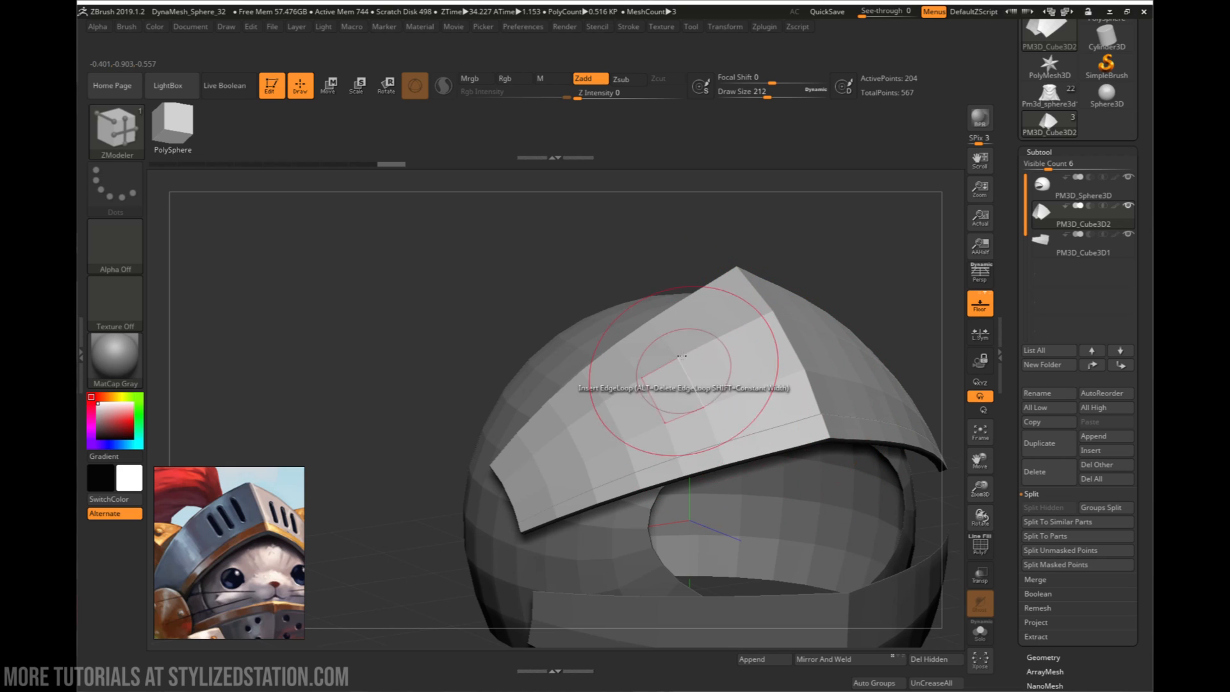
right_drag(701, 285, 784, 330)
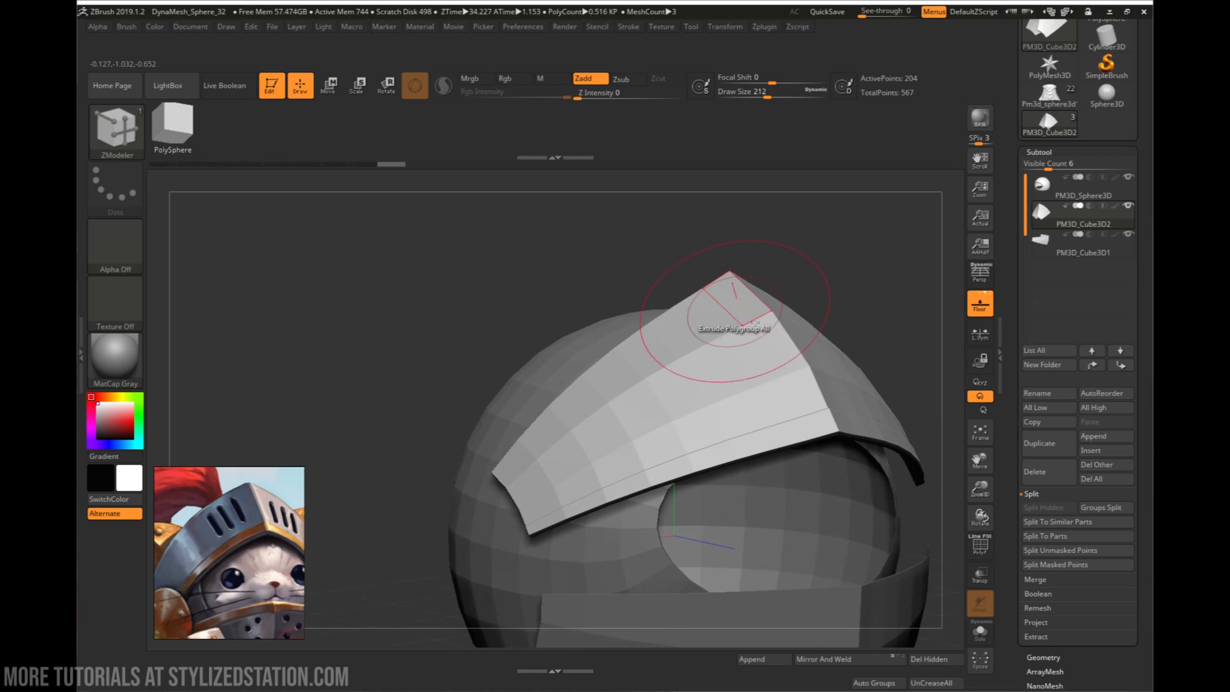
key(space)
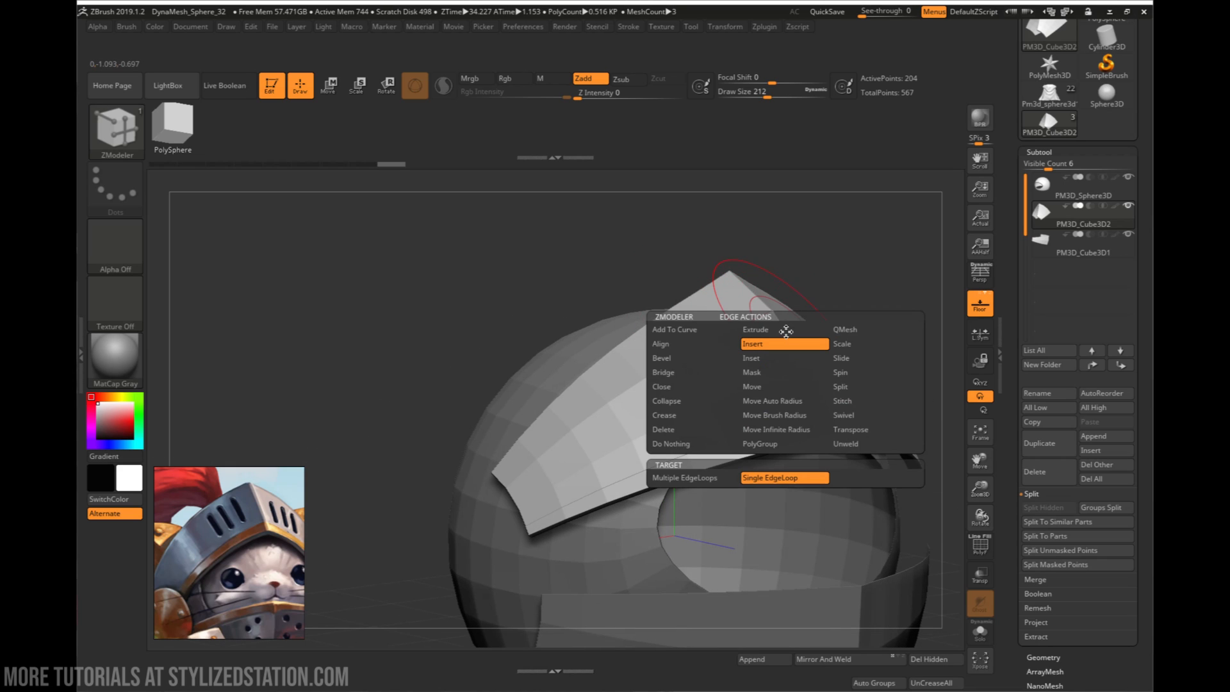
click(683, 419)
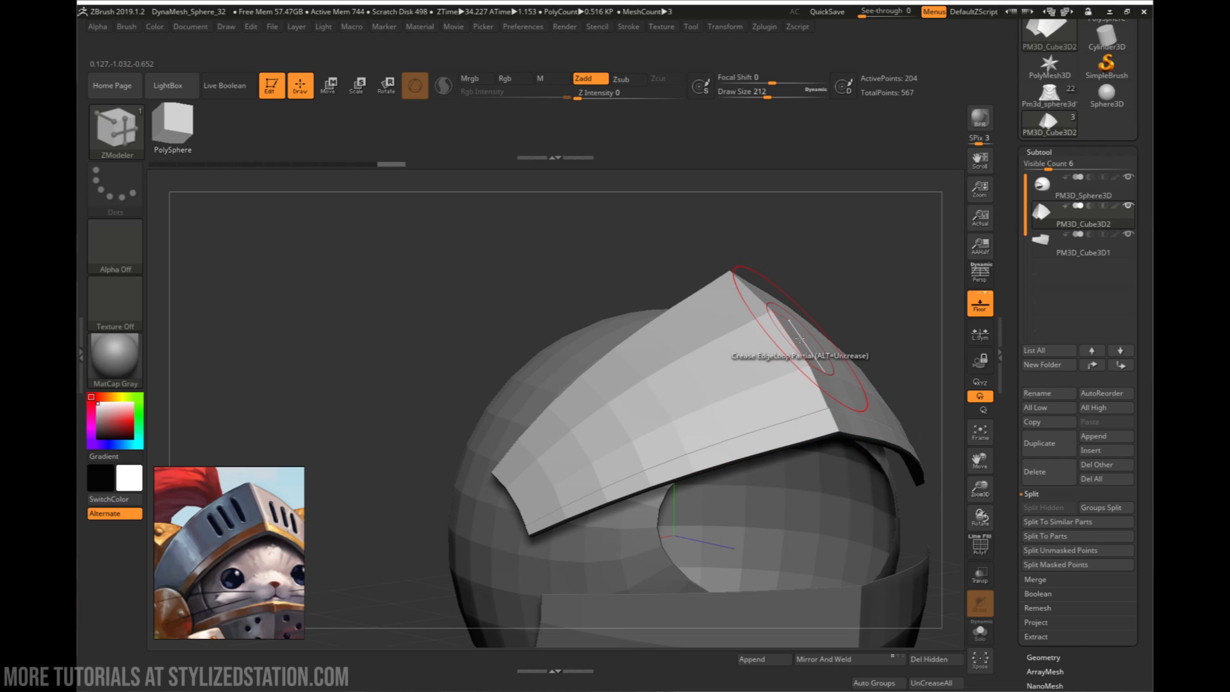
key(shift+f)
mouse_move(756, 353)
alt+right_down()
mouse_move(804, 365)
mouse_move(612, 448)
mouse_move(661, 418)
alt+right_up()
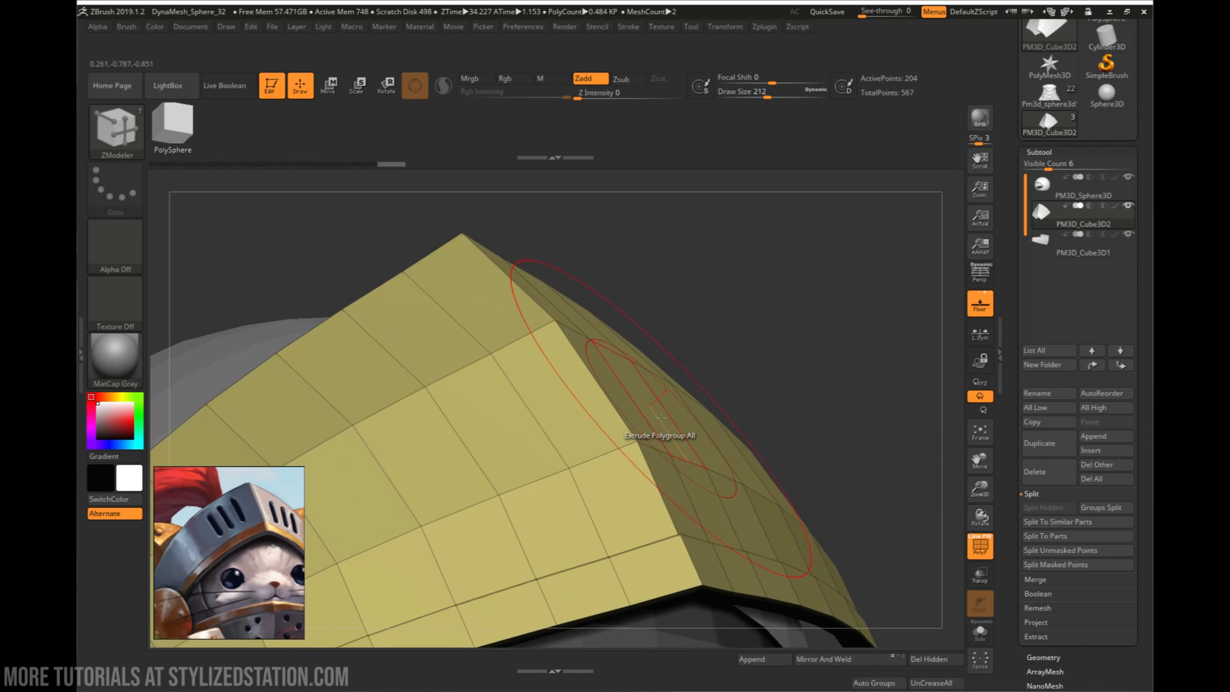
click(661, 488)
right_drag(683, 466, 604, 352)
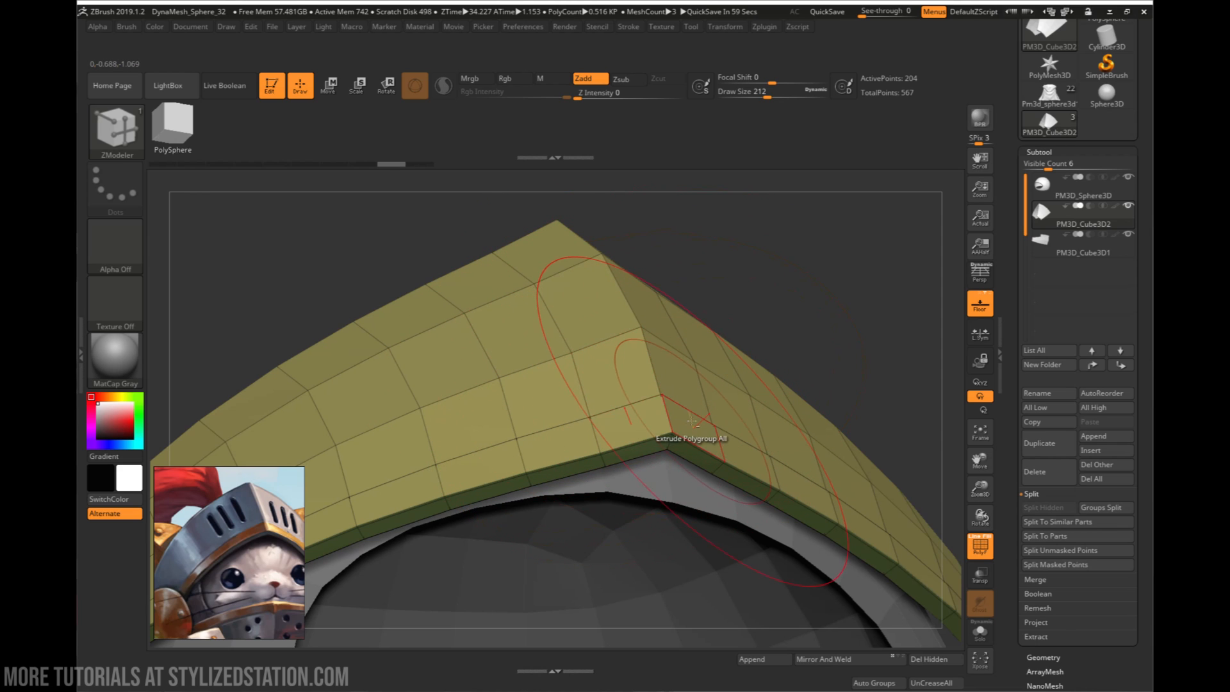
ctrl+right_drag(691, 421, 688, 355)
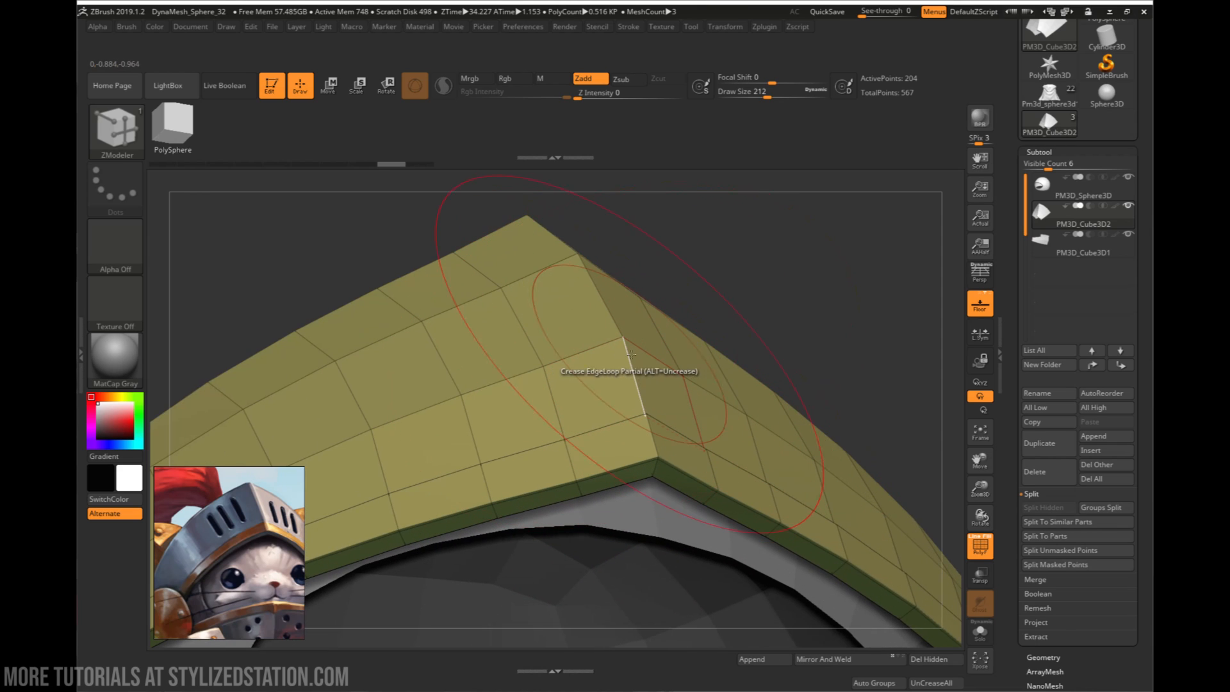
- Change the crease target to EdgeLoop Complete and crease the edge loop along the raised lower trim's step
key(space)
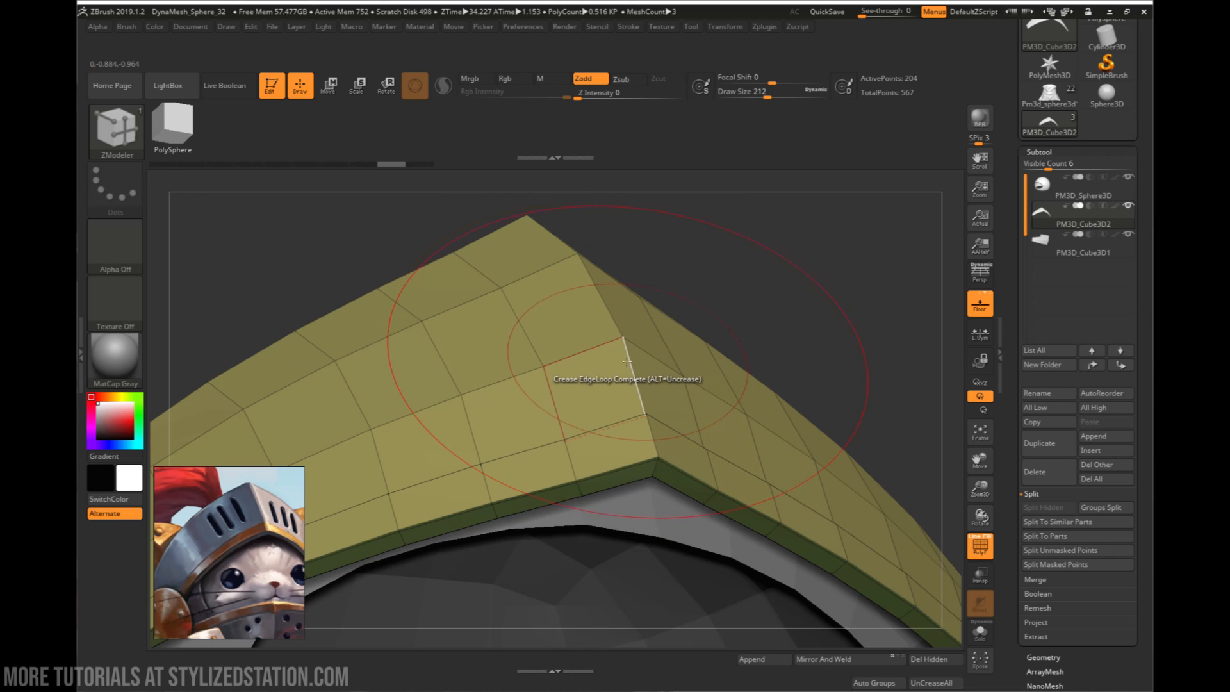
click(609, 424)
right_drag(609, 424, 765, 391)
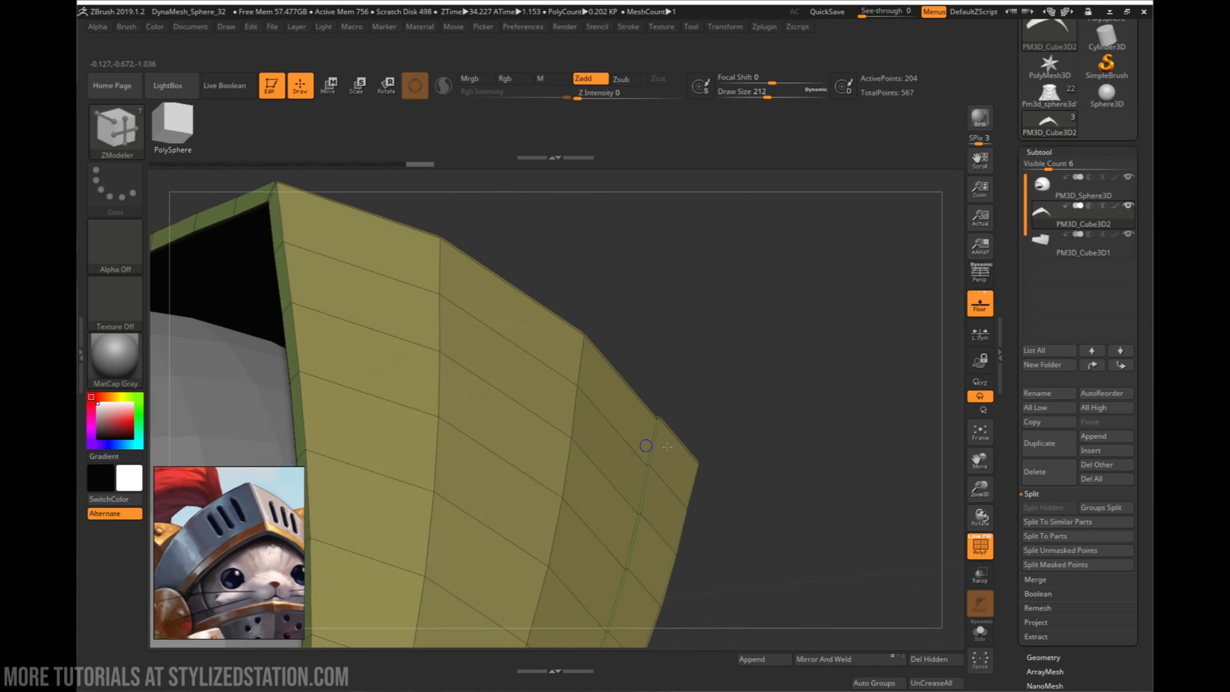
ctrl+right_drag(647, 447, 672, 444)
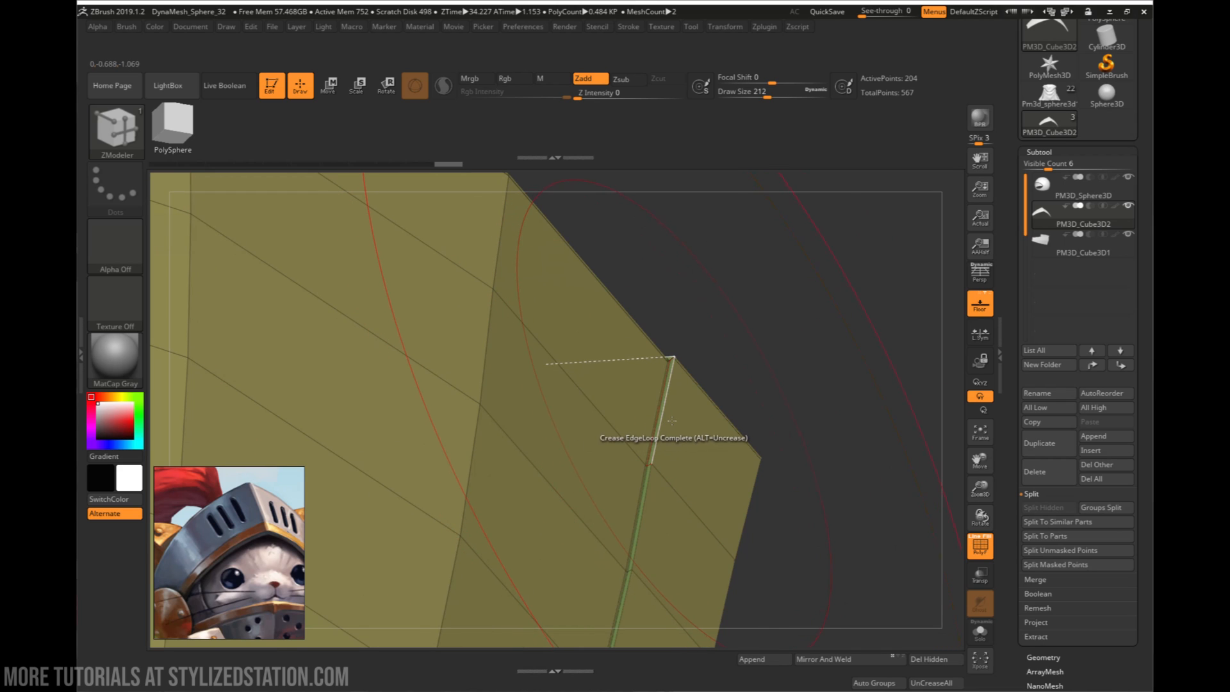
click(670, 424)
mouse_move(670, 424)
alt+right_down()
mouse_move(633, 316)
mouse_move(667, 435)
mouse_move(755, 296)
mouse_move(780, 321)
mouse_move(670, 390)
mouse_move(670, 412)
mouse_move(752, 481)
mouse_move(740, 433)
mouse_move(711, 440)
mouse_move(738, 447)
alt+right_up()
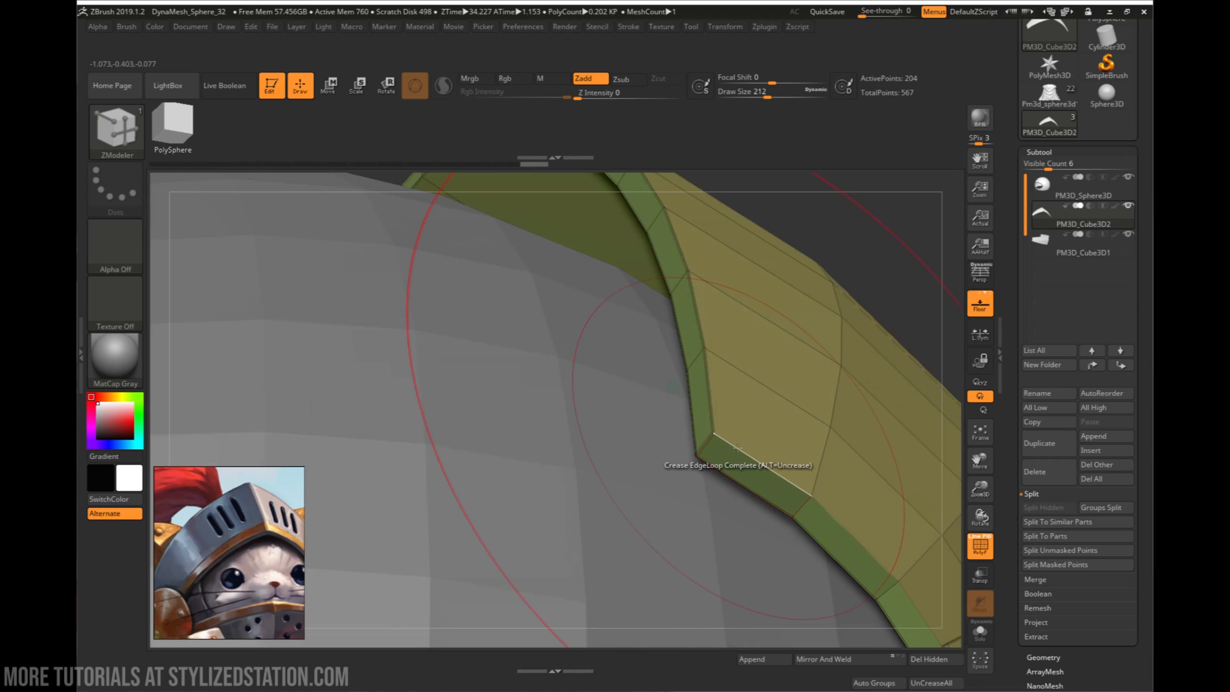
- Crease the border edge loops around the upper visor plate's side end and trim corner with EdgeLoop Complete
alt+right_drag(810, 509, 752, 358)
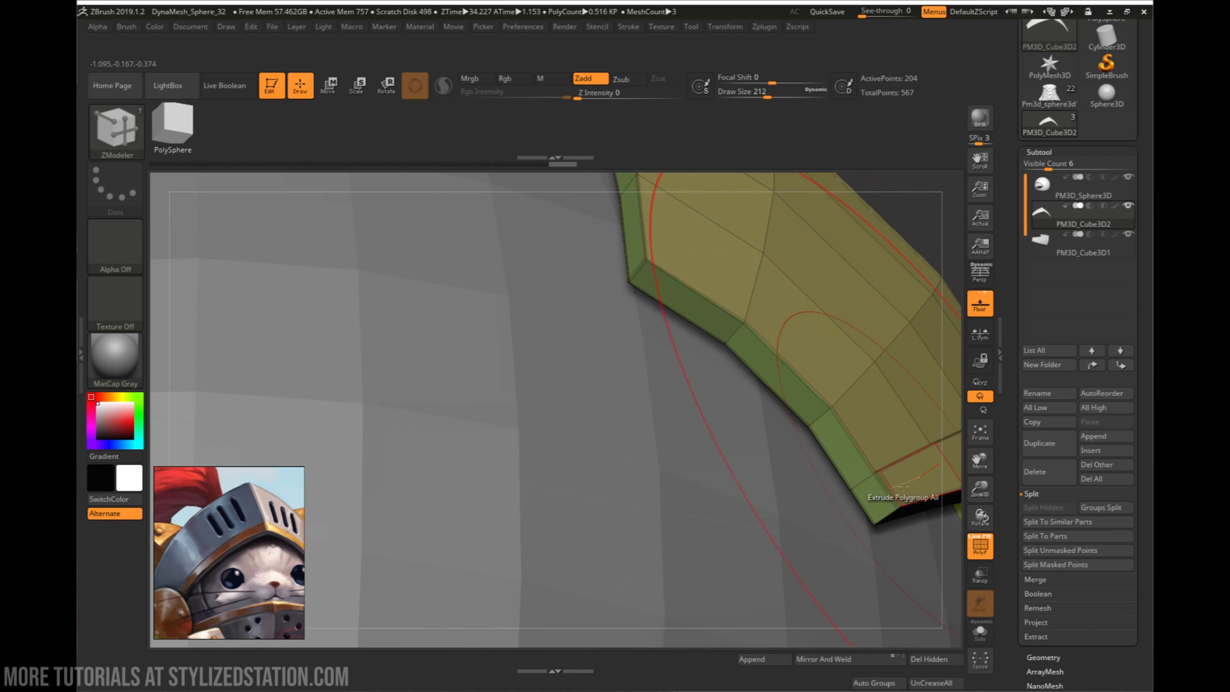
mouse_move(898, 481)
right_down()
mouse_move(895, 438)
mouse_move(887, 514)
right_up()
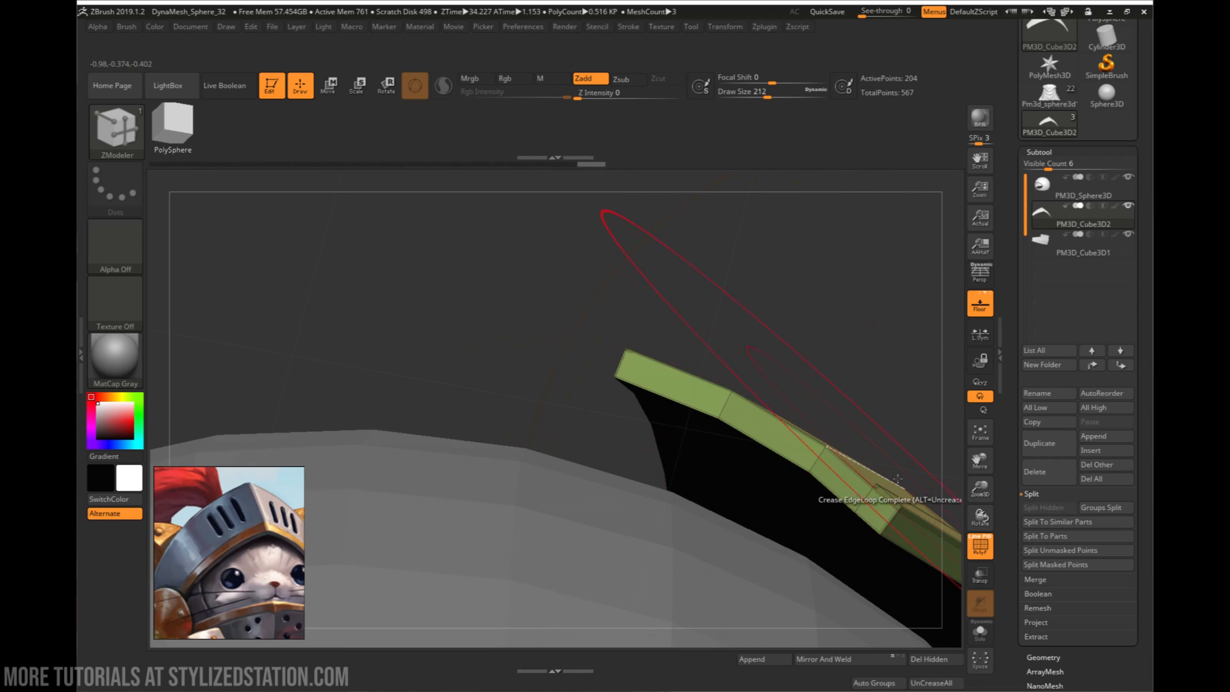
alt+right_drag(903, 467, 766, 356)
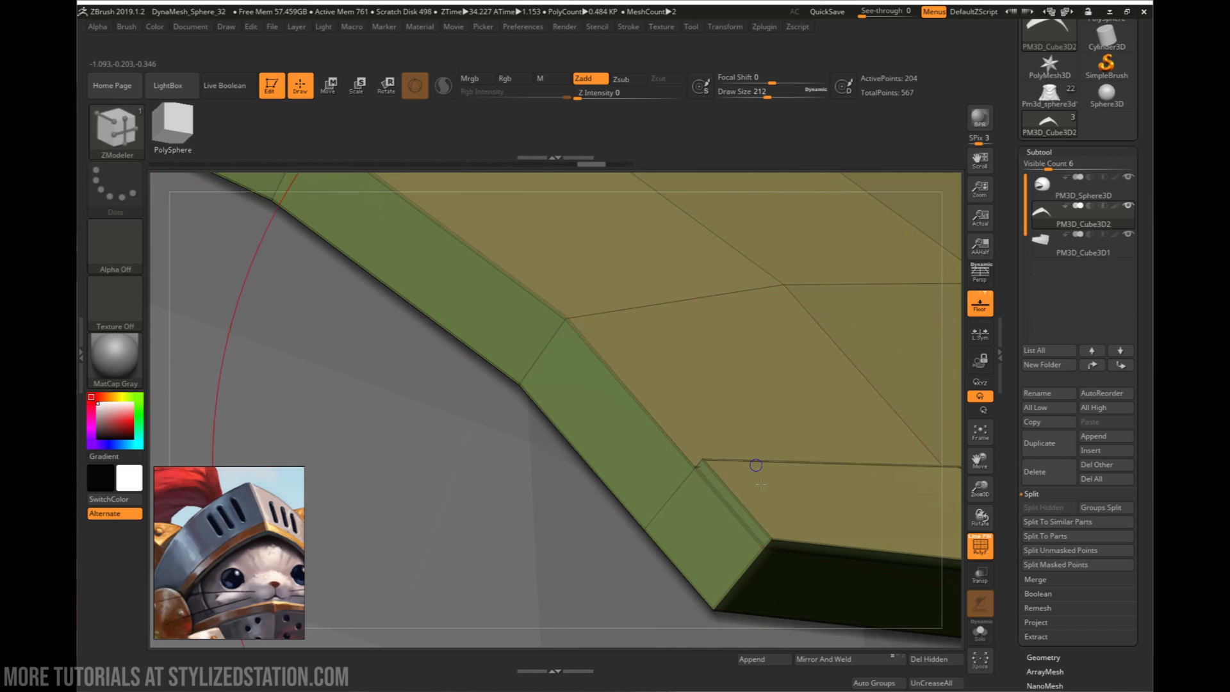
mouse_move(755, 463)
right_down()
mouse_move(782, 532)
mouse_move(775, 523)
right_up()
key(ctrl)
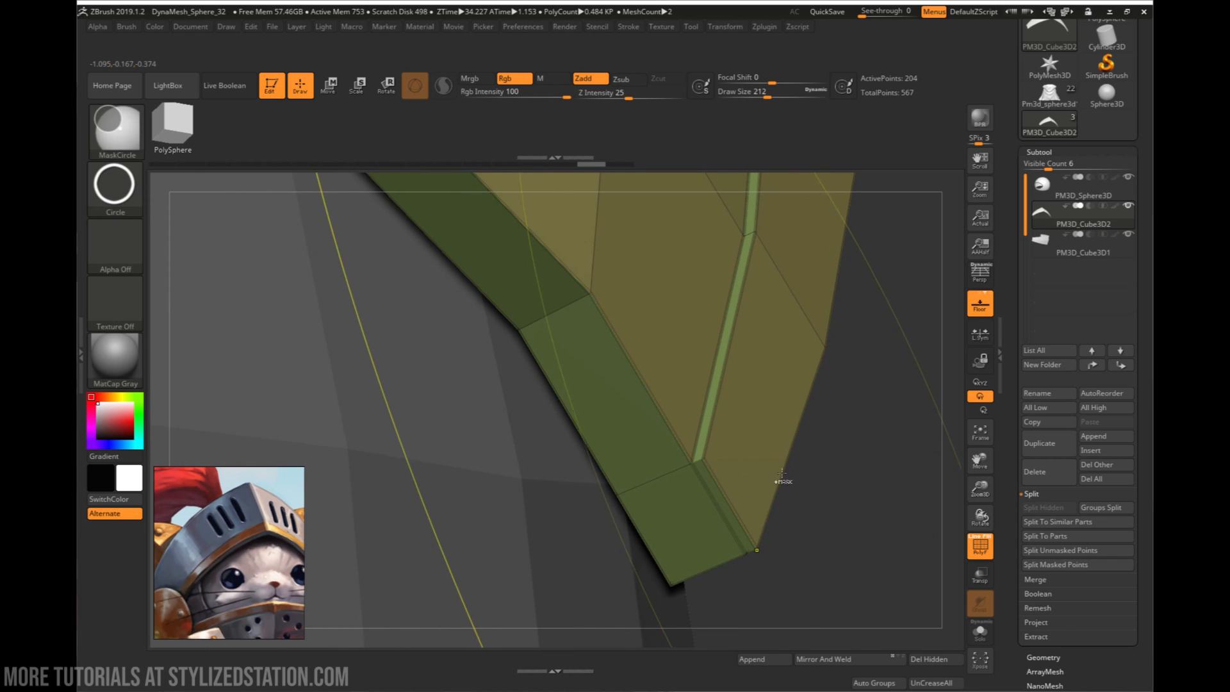
mouse_move(829, 417)
right_down()
mouse_move(813, 471)
mouse_move(688, 500)
mouse_move(637, 448)
mouse_move(790, 384)
mouse_move(554, 465)
right_up()
key(ctrl)
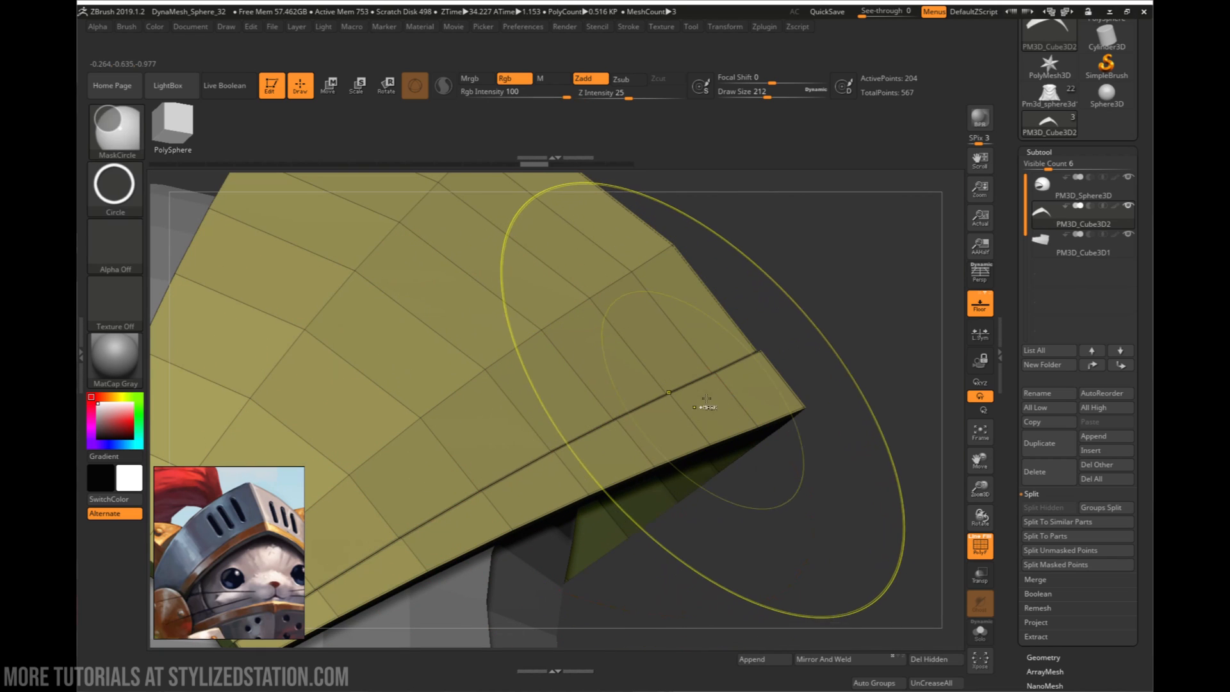
right_drag(773, 356, 889, 404)
key(ctrl)
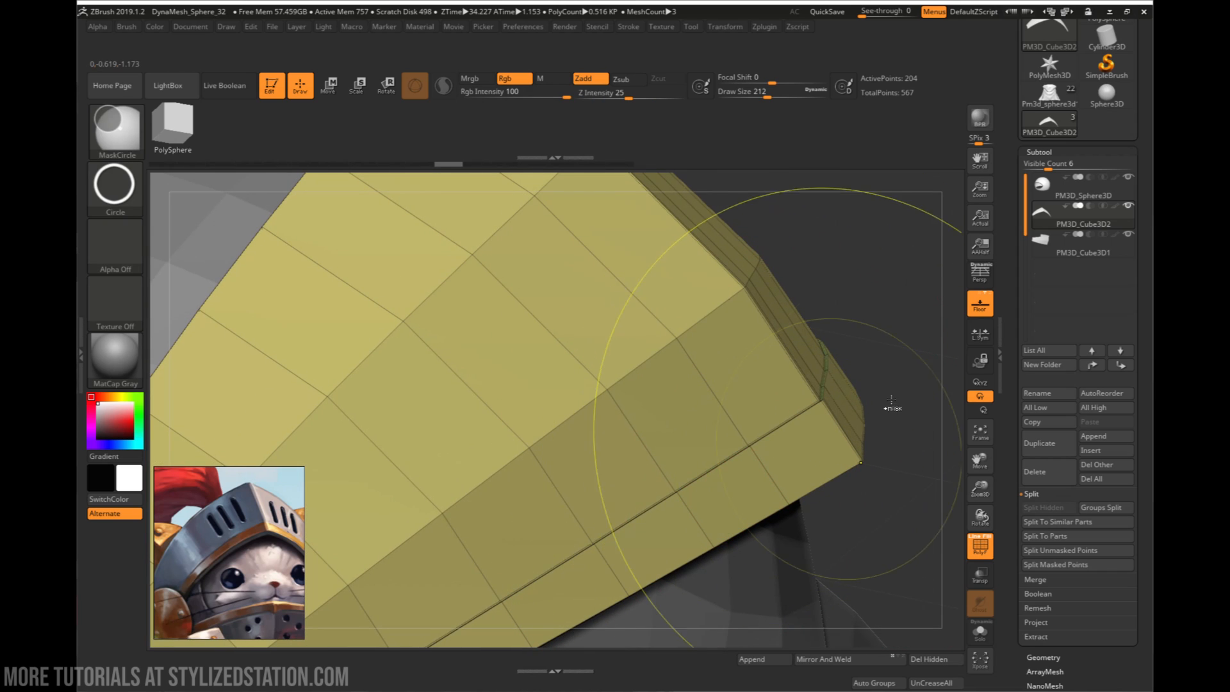
- Crease the remaining front ridge and side border edges of the upper visor using the EdgeLoop Partial target, and hide the polyframe
key(space)
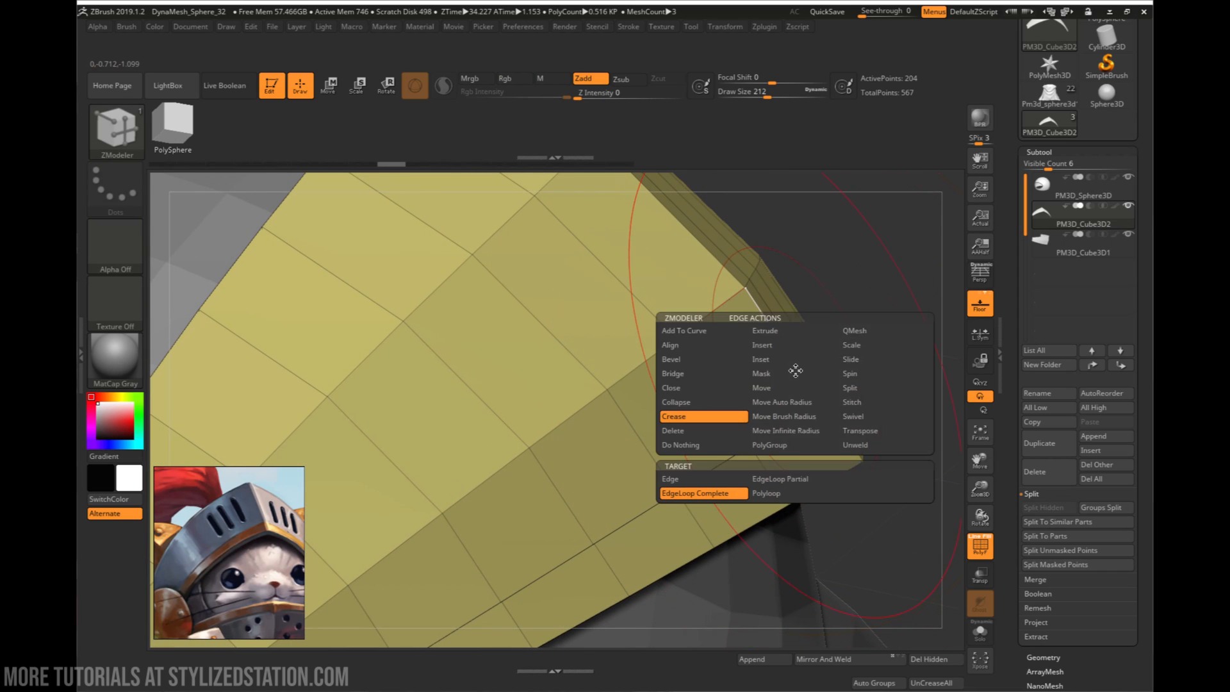
click(800, 482)
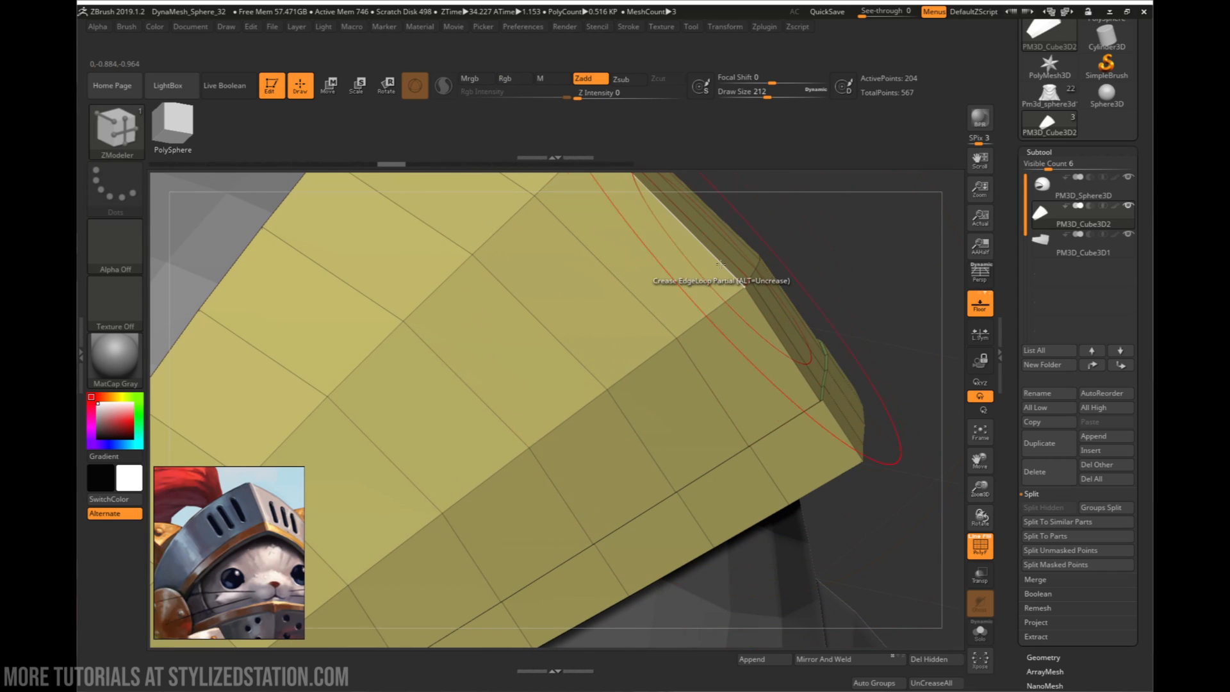
right_drag(720, 511, 760, 393)
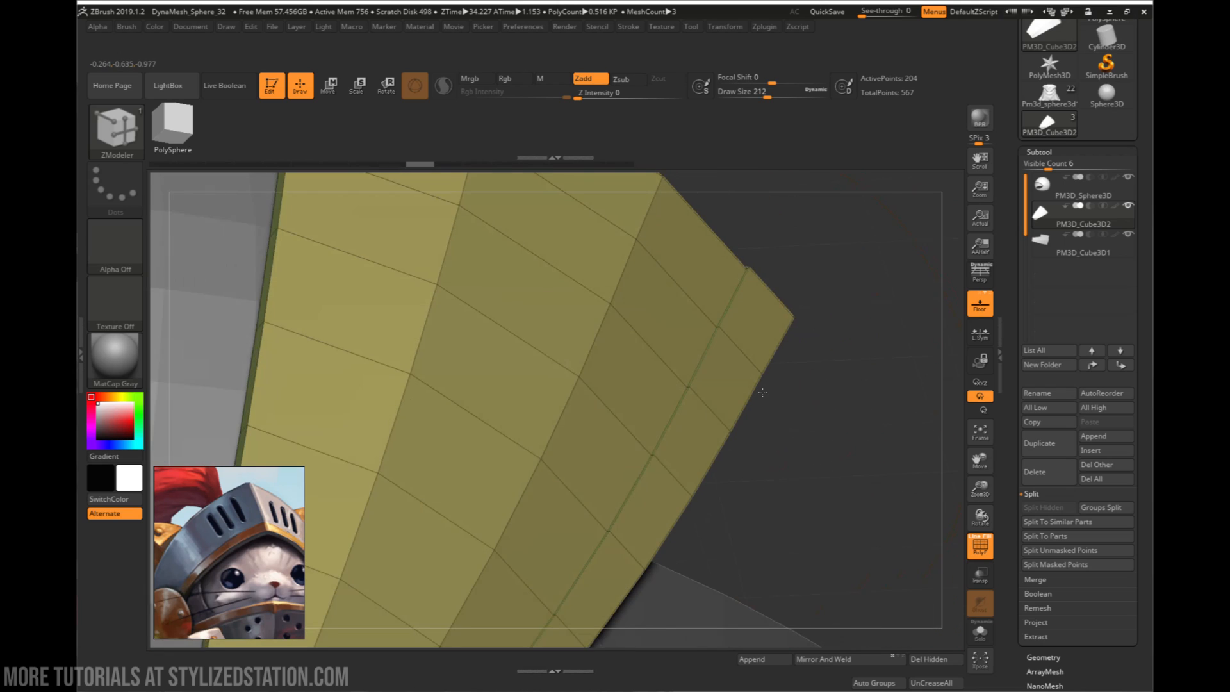
right_drag(682, 340, 844, 331)
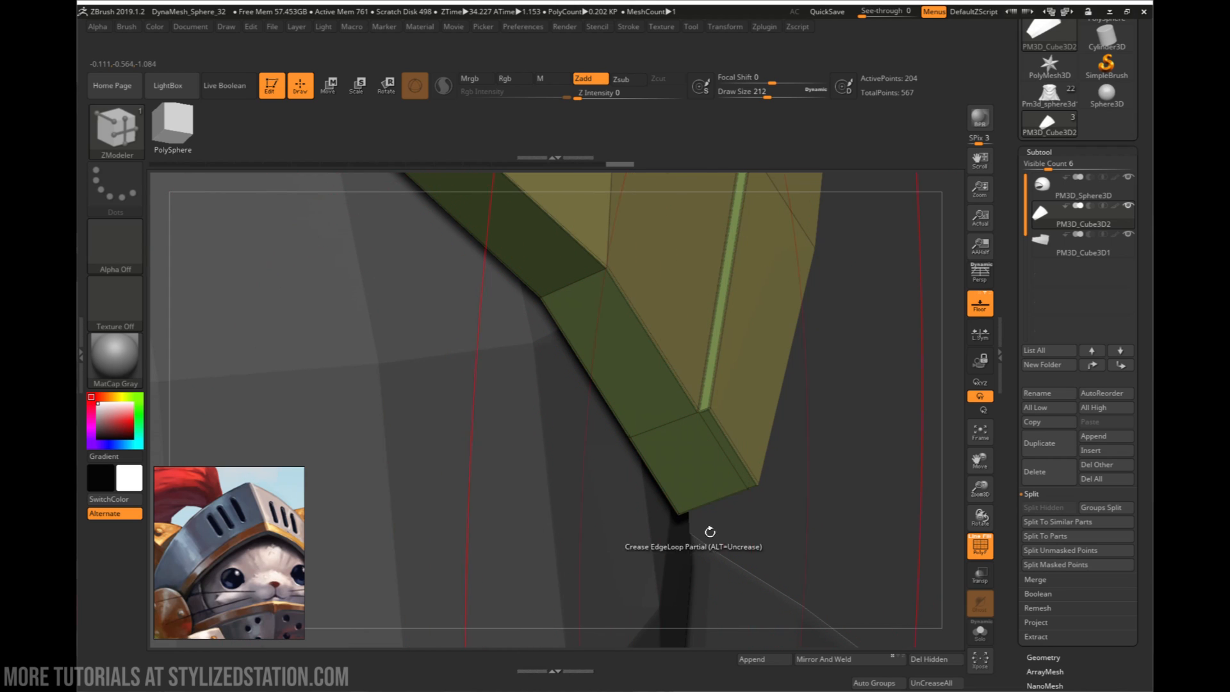
mouse_move(710, 532)
right_down()
mouse_move(790, 414)
mouse_move(634, 261)
mouse_move(696, 401)
mouse_move(679, 384)
right_up()
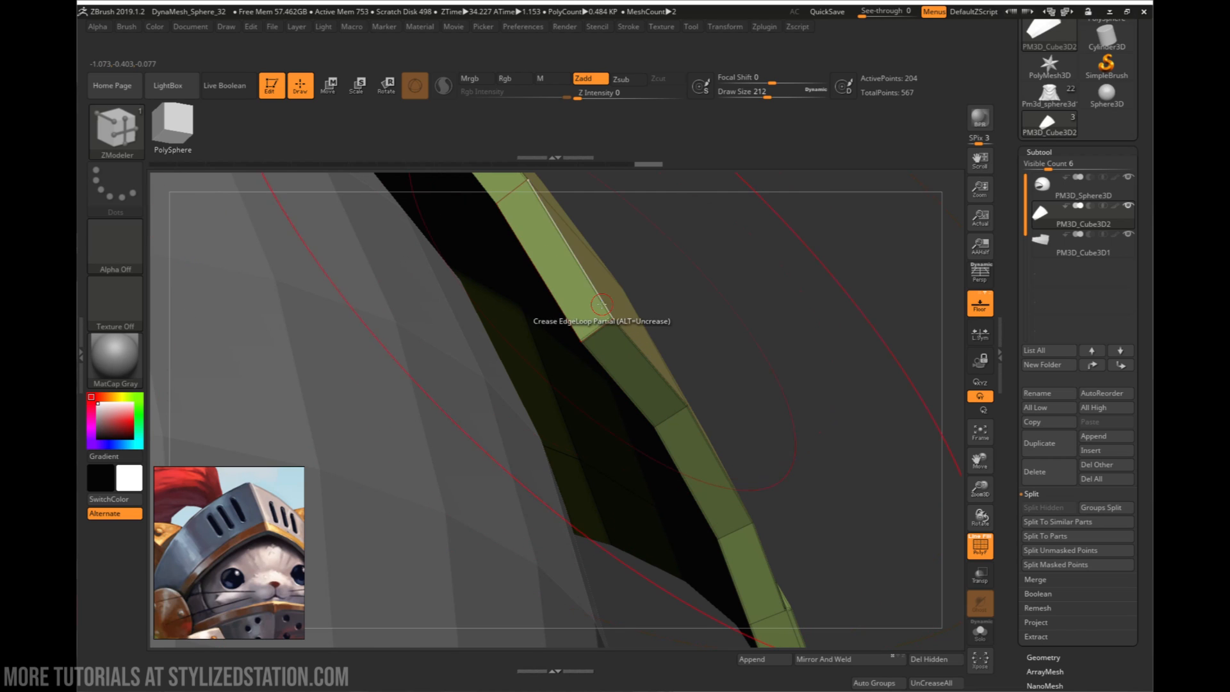
right_drag(601, 303, 391, 314)
right_drag(391, 314, 539, 349)
key(shift+f)
right_drag(719, 303, 723, 310)
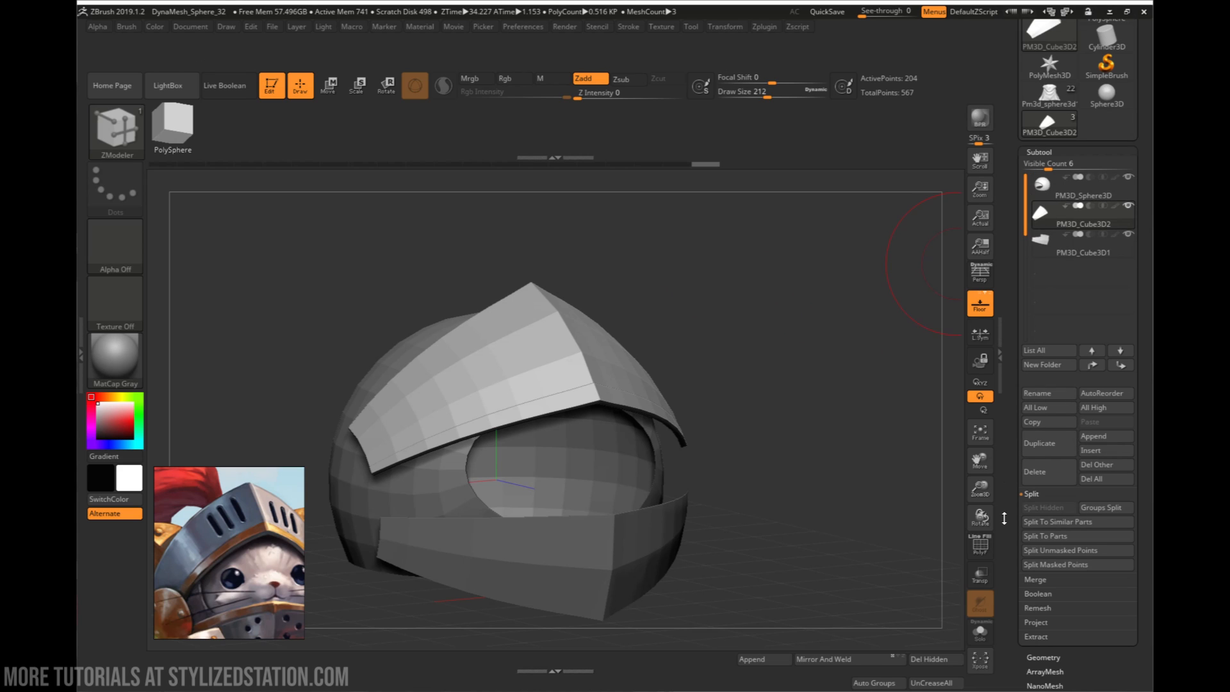
- Try subdividing the upper visor plate to level 4, examine its lower rim's edges, and undo the subdivision
click(1048, 656)
click(1035, 282)
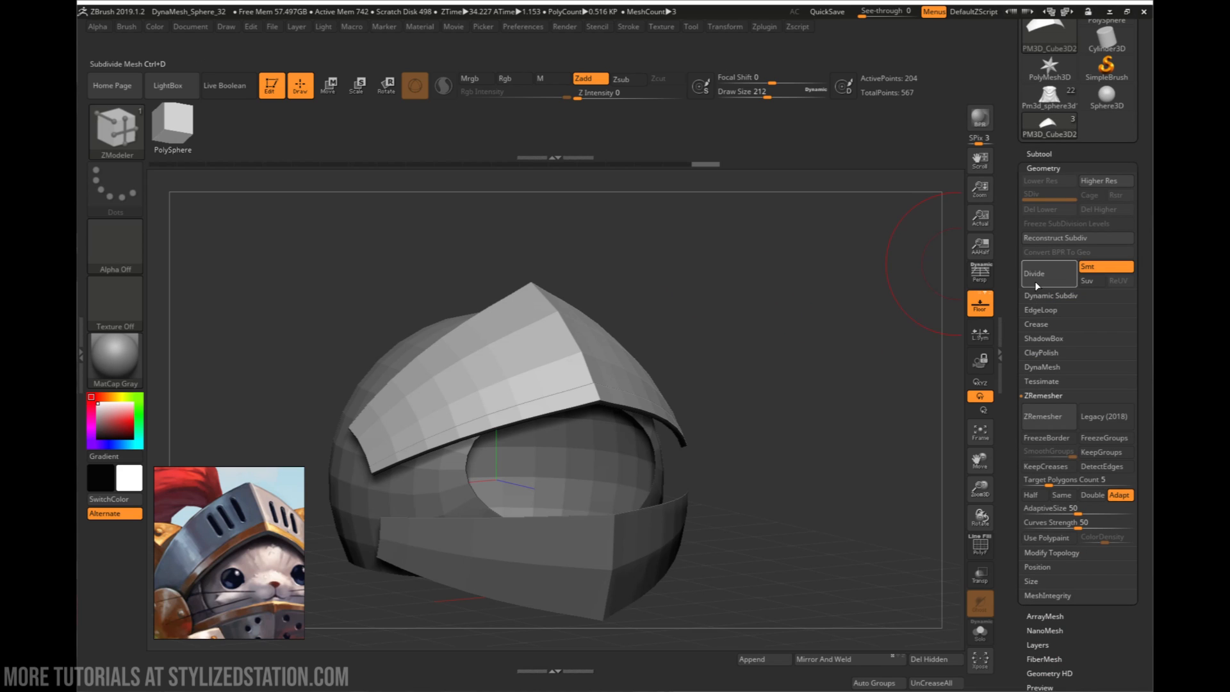
mouse_move(678, 388)
right_down()
mouse_move(618, 395)
mouse_move(686, 372)
mouse_move(646, 340)
mouse_move(637, 299)
mouse_move(667, 360)
mouse_move(770, 398)
mouse_move(691, 374)
mouse_move(705, 348)
mouse_move(613, 294)
right_up()
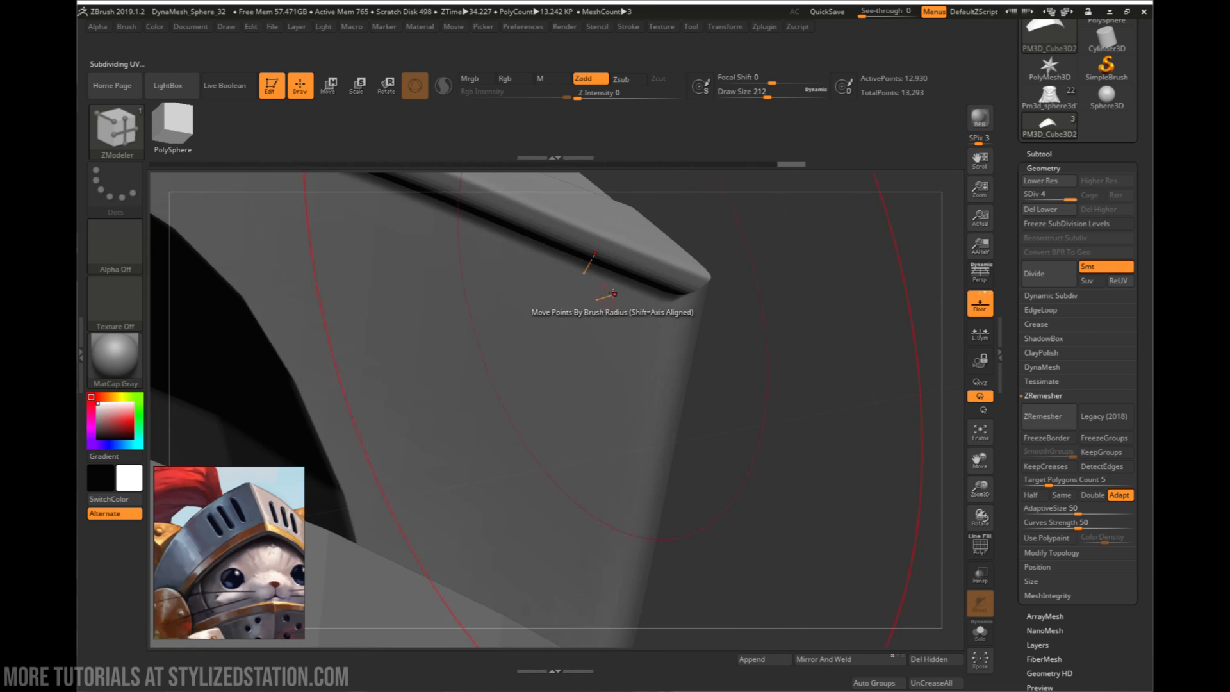
key(shift+d)
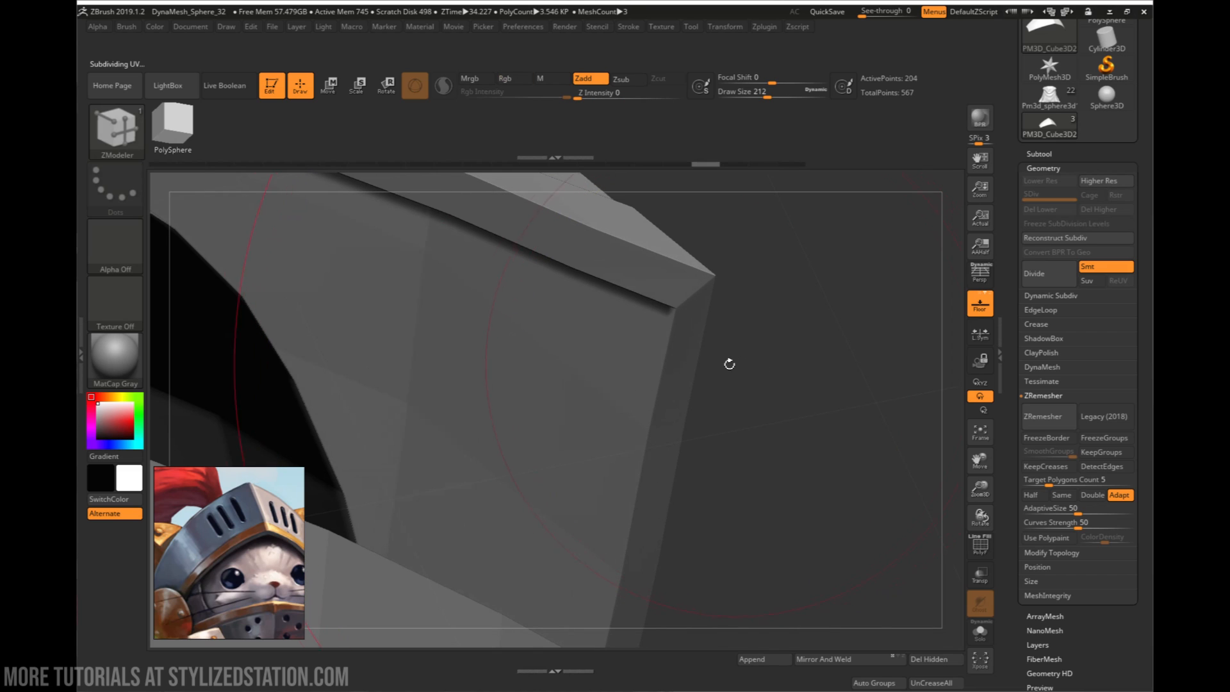
- Subdivide the upper visor plate to level 5 with the polyframe shown, and hide the polyframe
right_drag(727, 362, 708, 409)
key(shift+f)
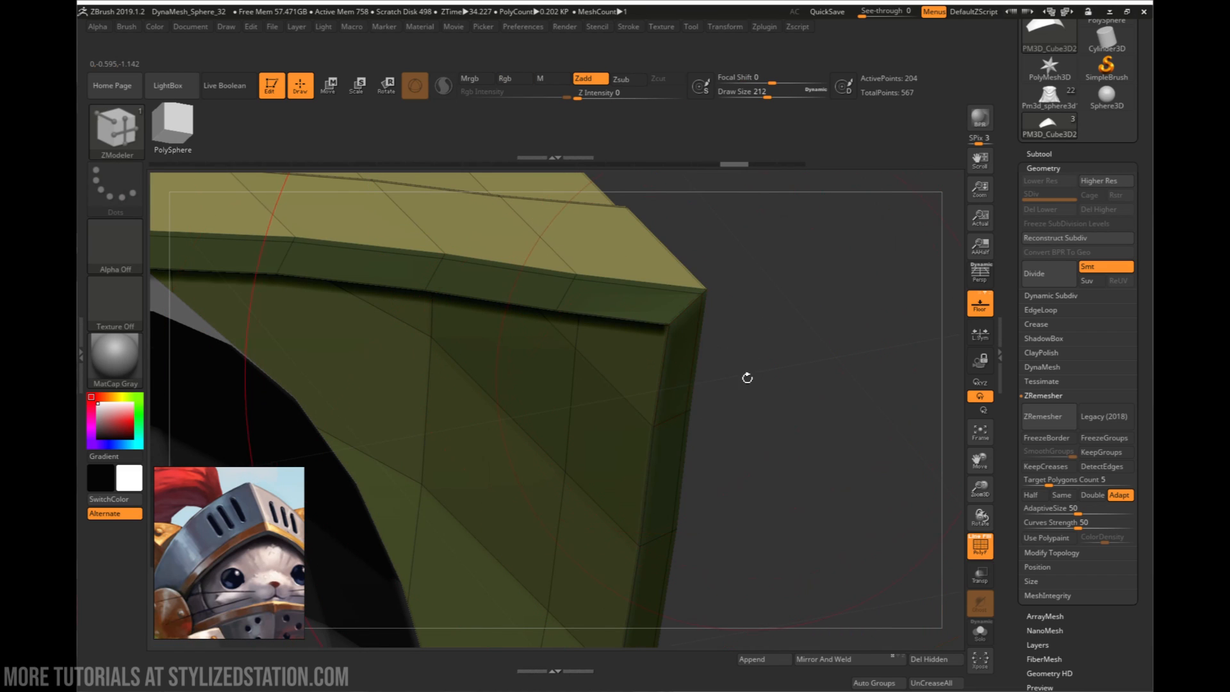
click(1042, 291)
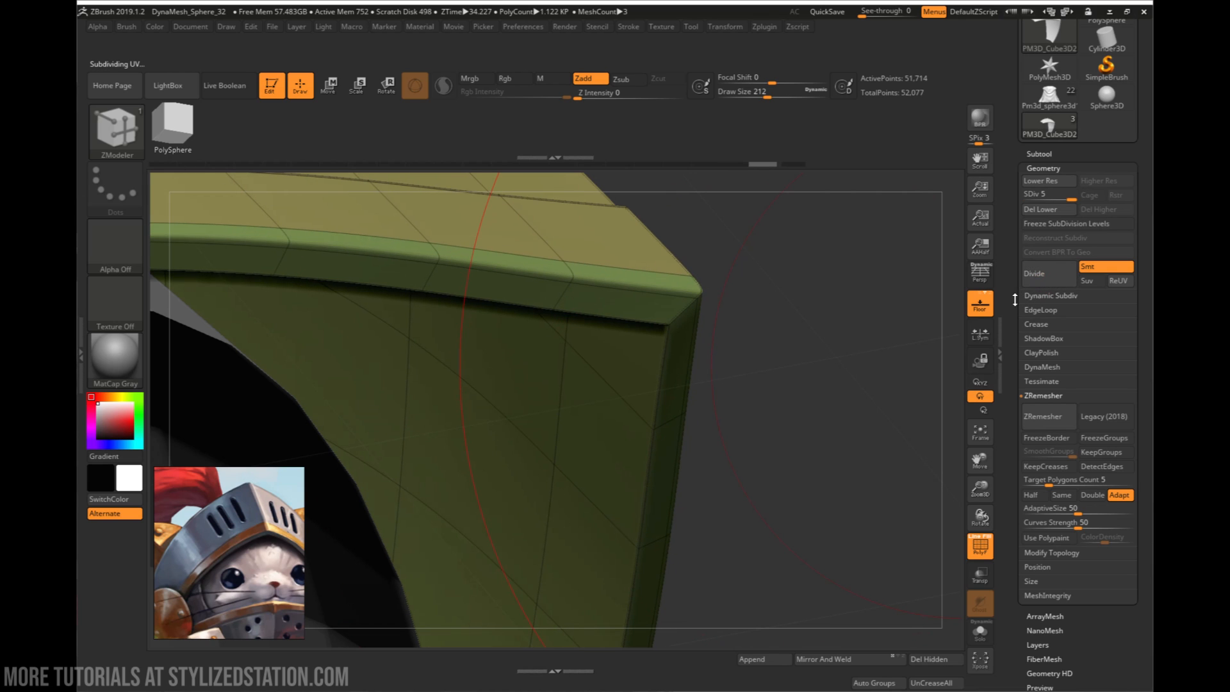
mouse_move(804, 313)
mouse_down()
mouse_move(731, 346)
mouse_move(746, 349)
mouse_up()
key(shift+f)
mouse_move(775, 350)
right_down()
mouse_move(702, 366)
mouse_move(724, 379)
mouse_move(612, 310)
mouse_move(759, 404)
right_up()
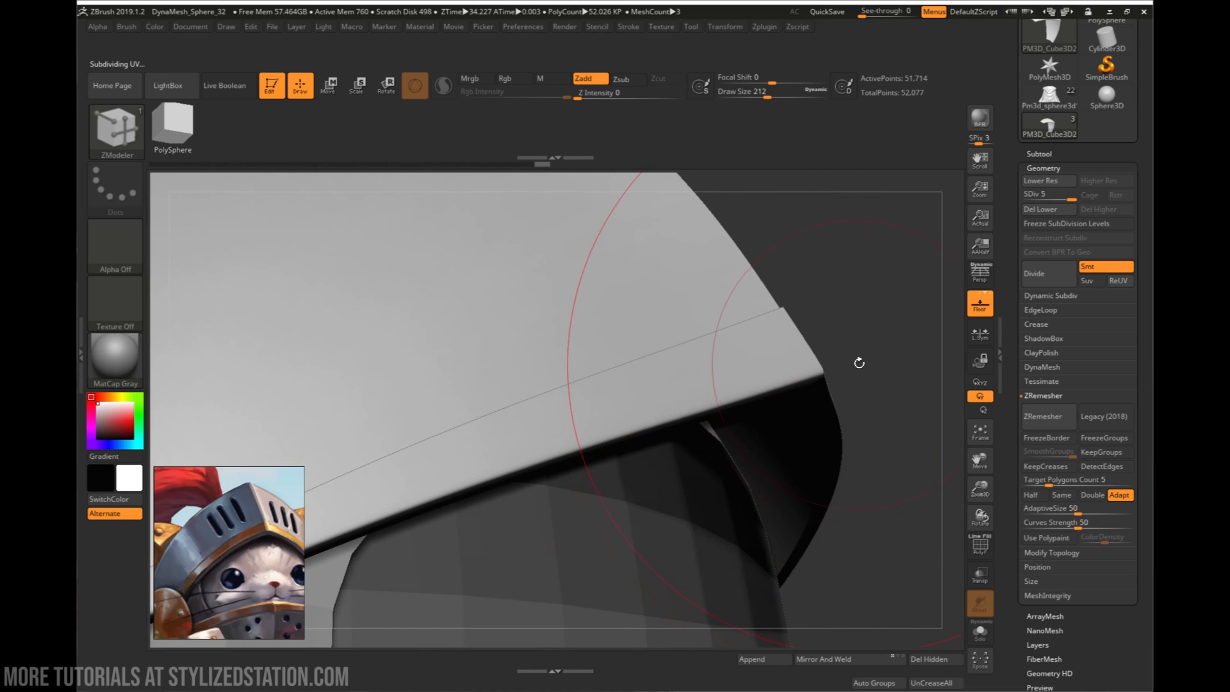
- Examine the upper visor's lower rim and front corner, and undo the plate's subdivisions
right_drag(859, 363, 738, 480)
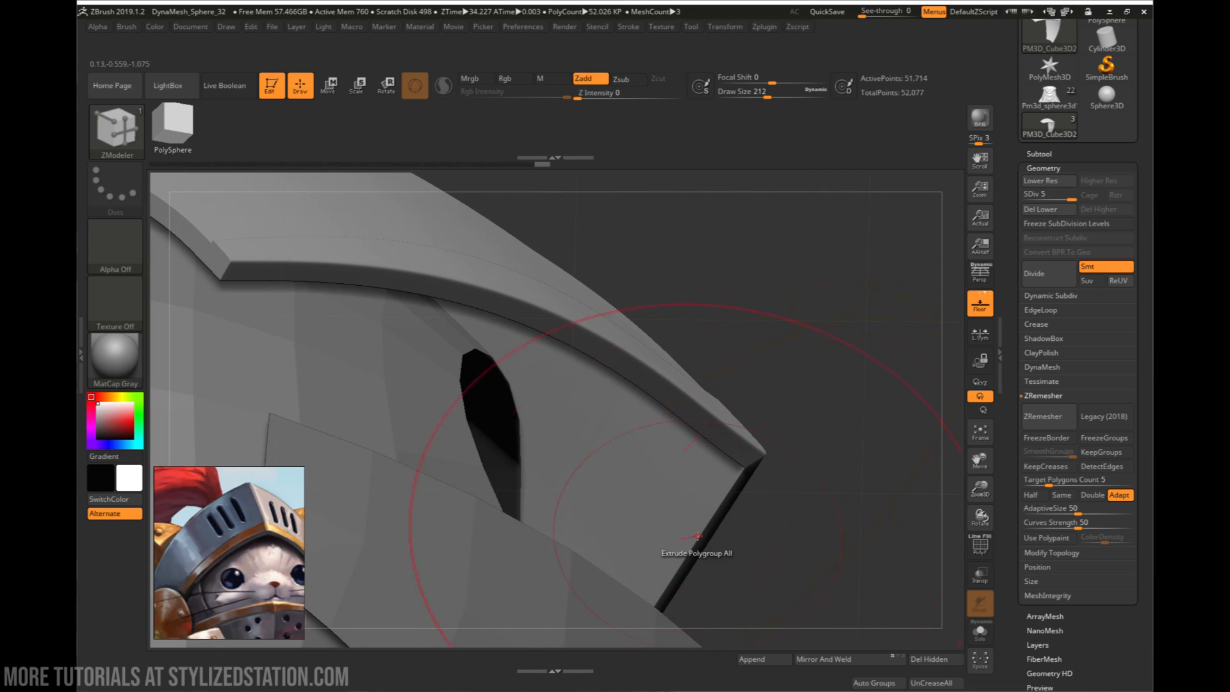
mouse_move(717, 528)
right_down()
mouse_move(757, 431)
mouse_move(769, 439)
mouse_move(719, 417)
mouse_move(666, 423)
mouse_move(644, 469)
mouse_move(604, 417)
mouse_move(632, 441)
mouse_move(660, 415)
right_up()
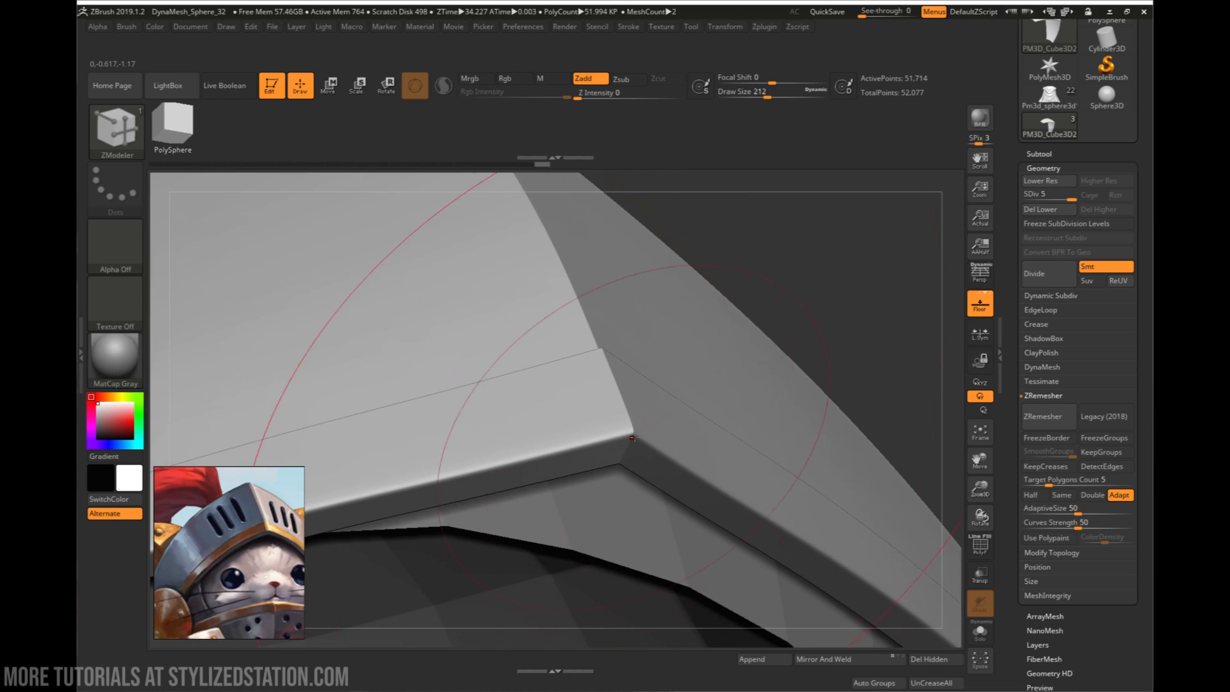
right_drag(688, 453, 743, 398)
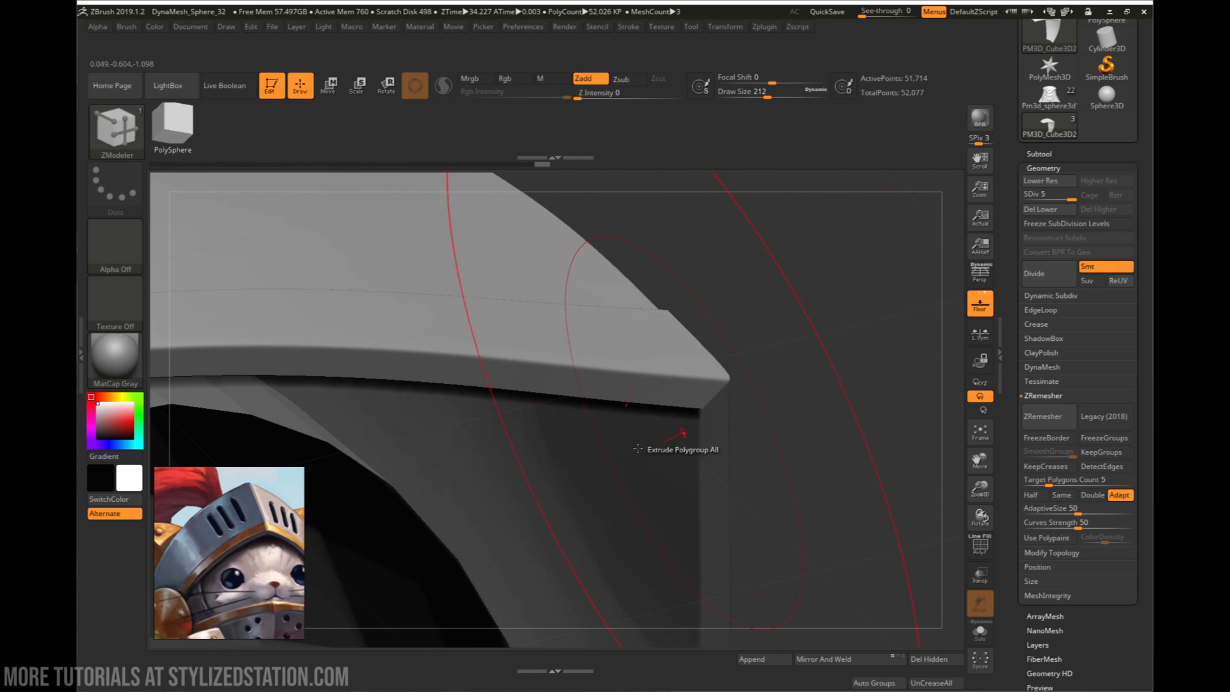
right_drag(791, 395, 798, 398)
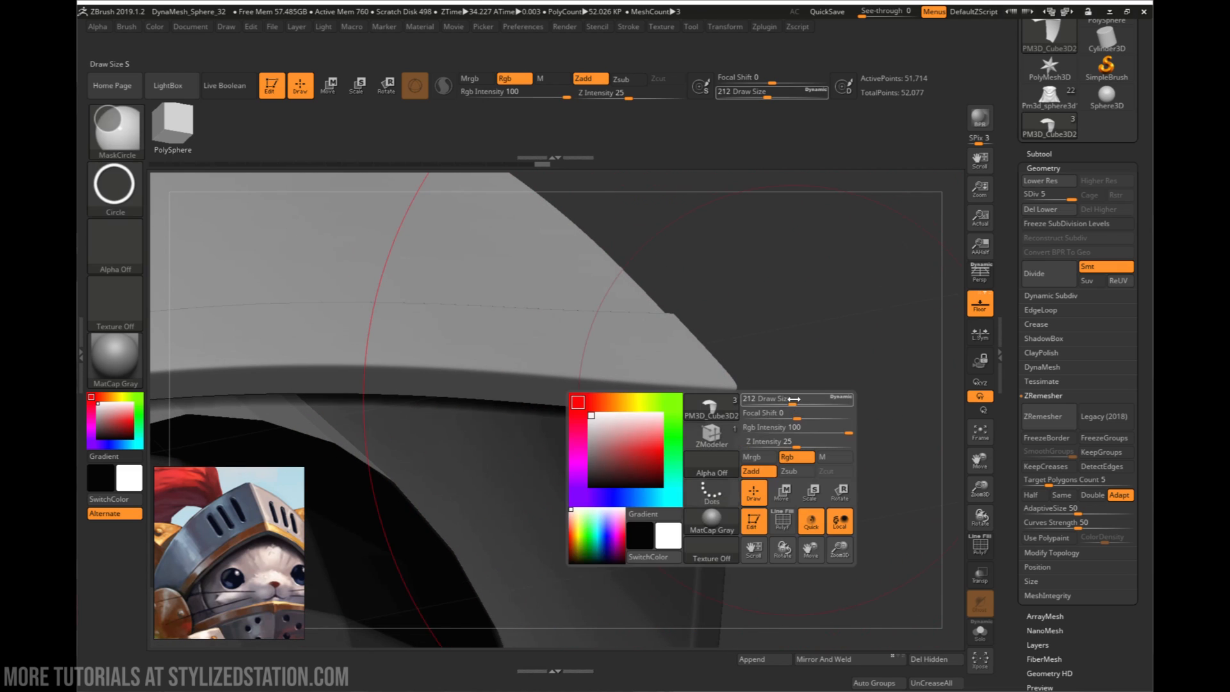
key(ctrl+z)
key(ctrl+z)
key(ctrl+z)
key(ctrl+z)
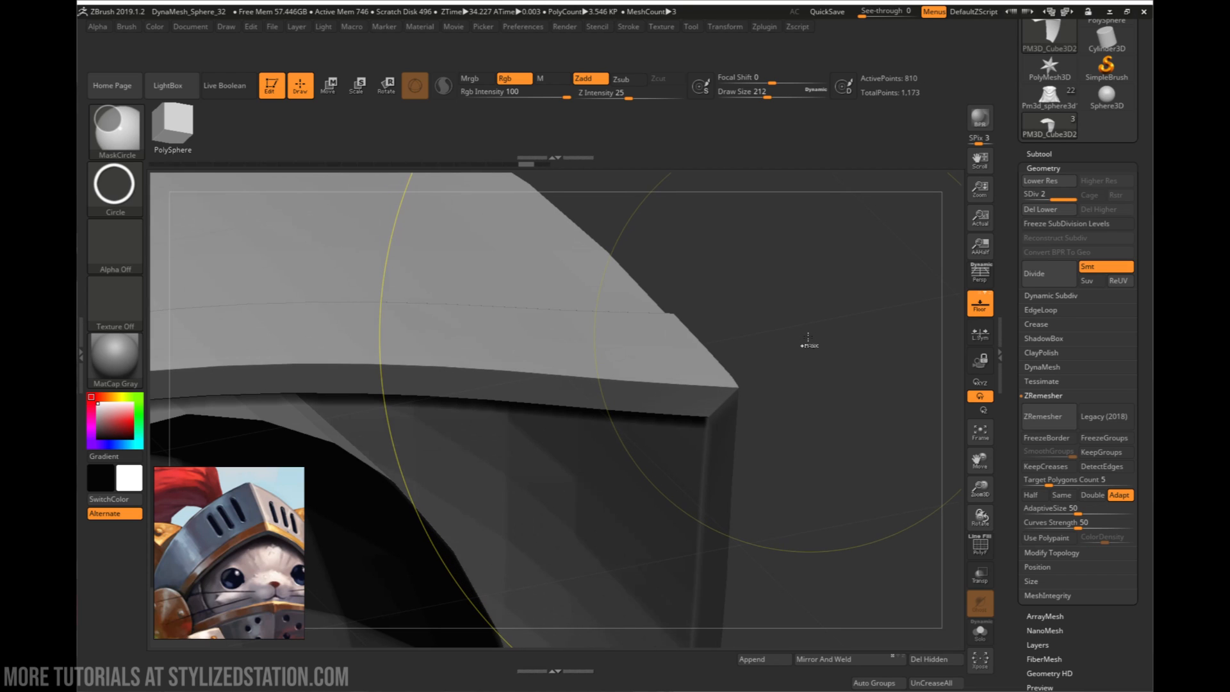
- Crease the inner and outer lower border edges at the upper visor's front corner with ZModeler's EdgeLoop Partial, and hide the polyframe
key(b)
key(z)
key(m)
mouse_move(805, 355)
mouse_down()
mouse_move(805, 371)
mouse_move(812, 349)
mouse_move(841, 380)
mouse_move(730, 384)
mouse_up()
key(shift+f)
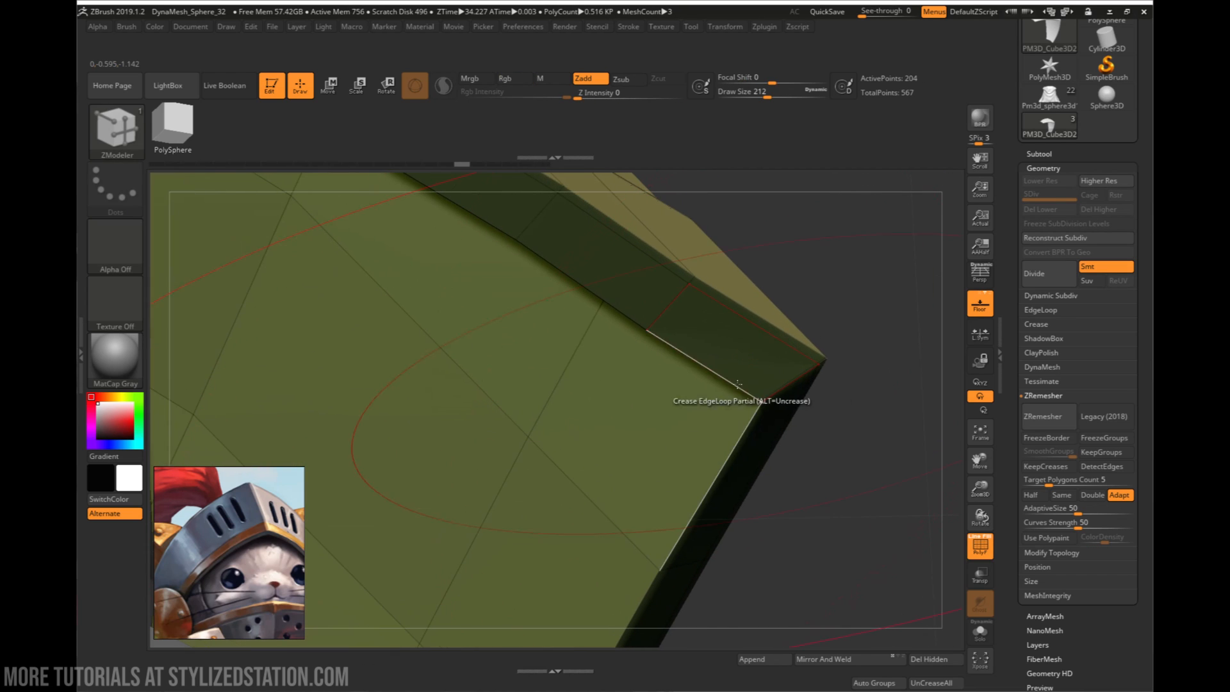
click(733, 367)
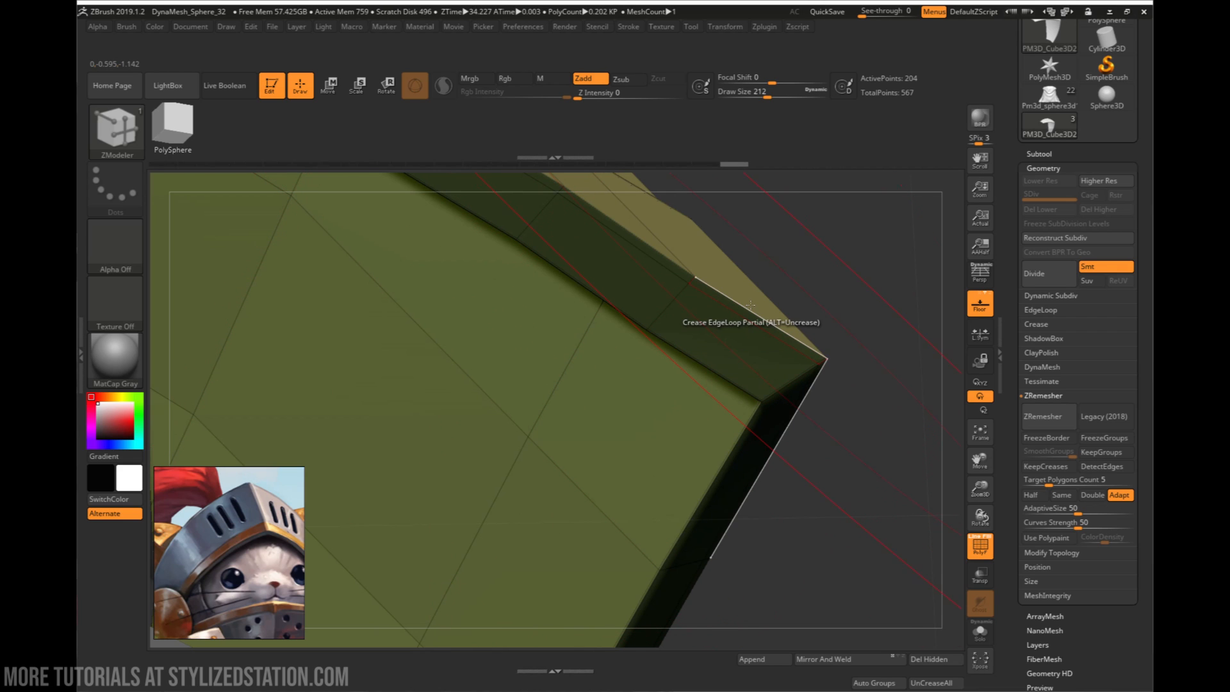
click(751, 305)
right_drag(762, 311, 736, 359)
key(shift)
key(shift+f)
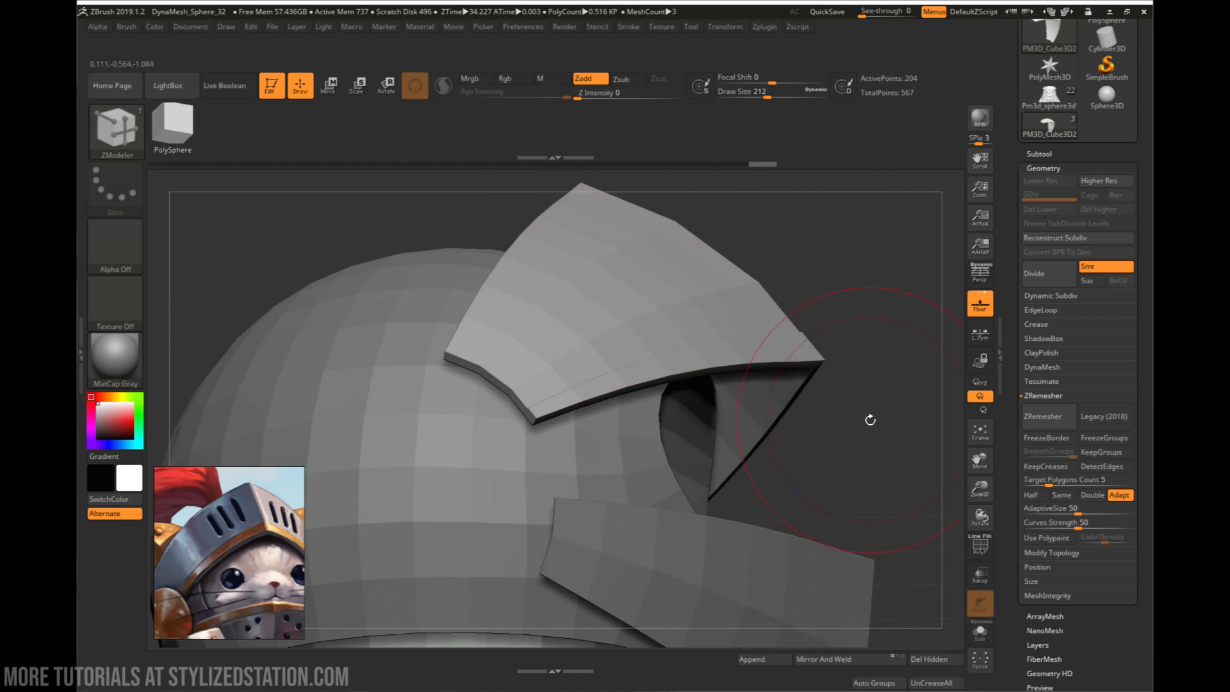
- Subdivide the upper visor plate to level 5 and expand the Crease settings
right_drag(870, 387, 859, 424)
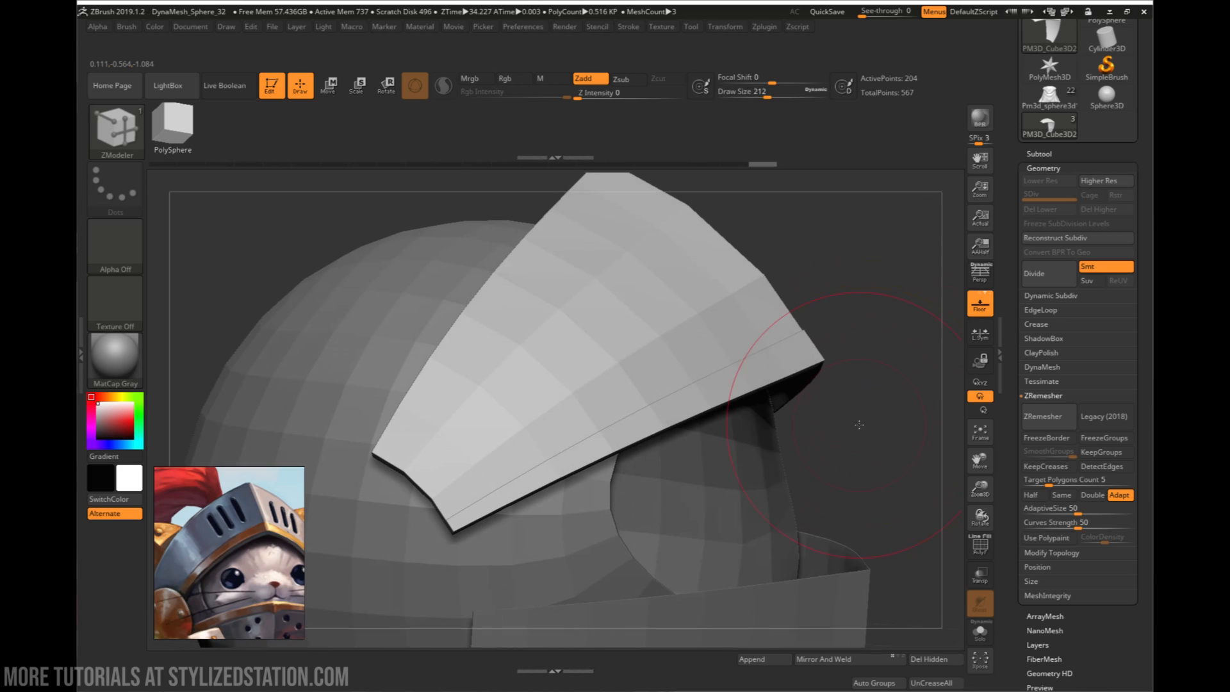
click(1050, 276)
mouse_move(928, 318)
right_down()
mouse_move(840, 358)
mouse_move(849, 368)
right_up()
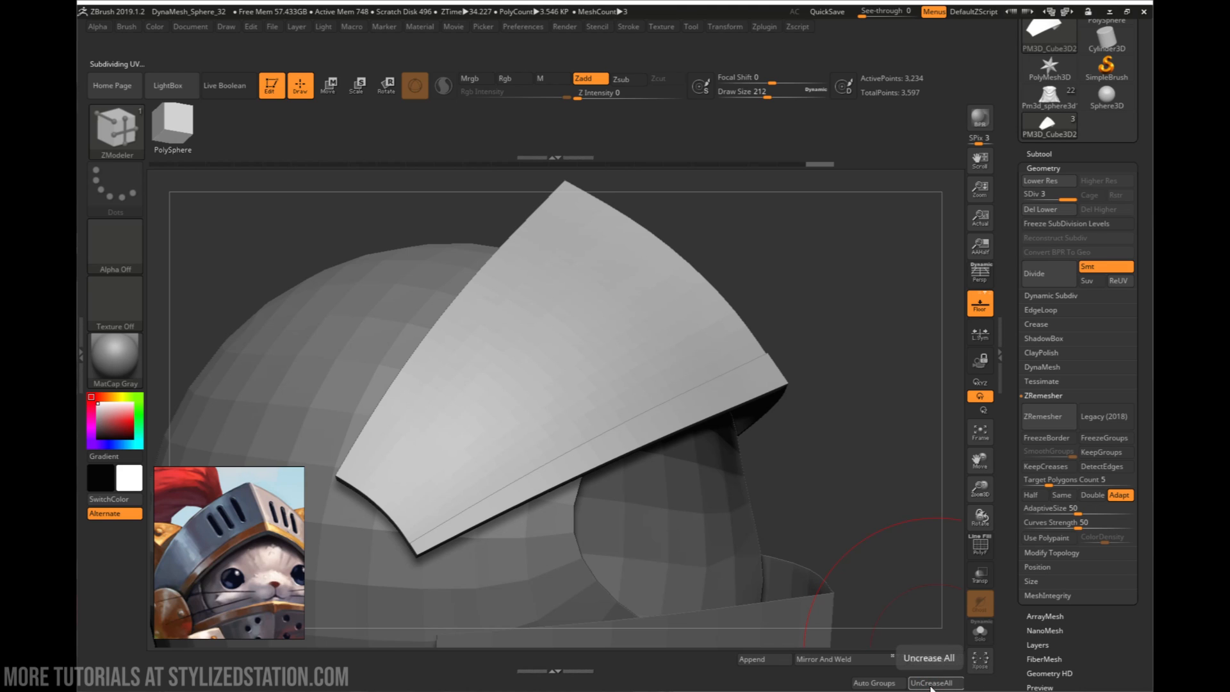
click(1046, 325)
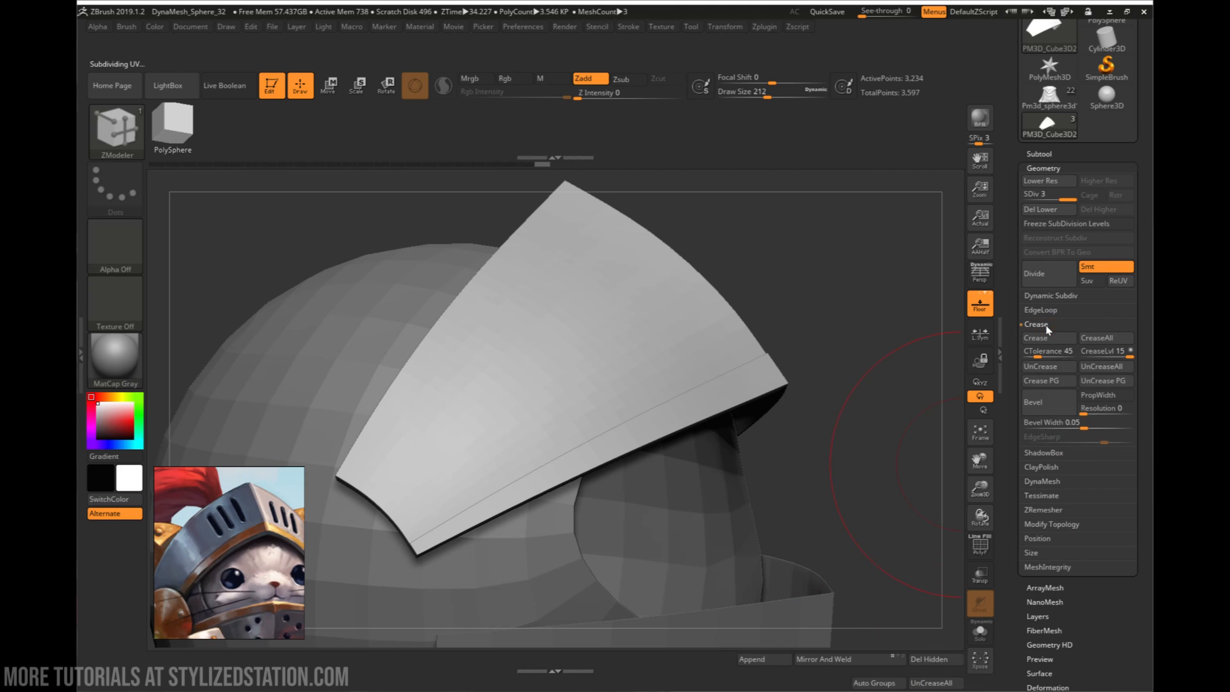
click(1057, 269)
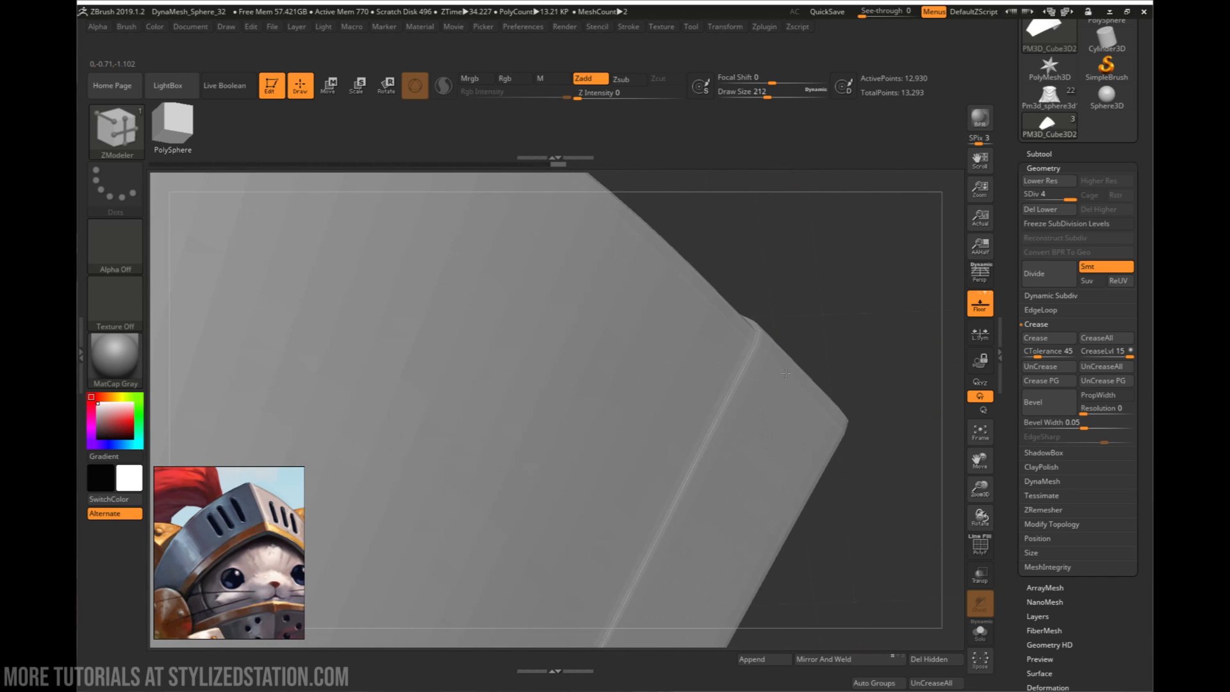
right_drag(786, 373, 765, 292)
click(1032, 275)
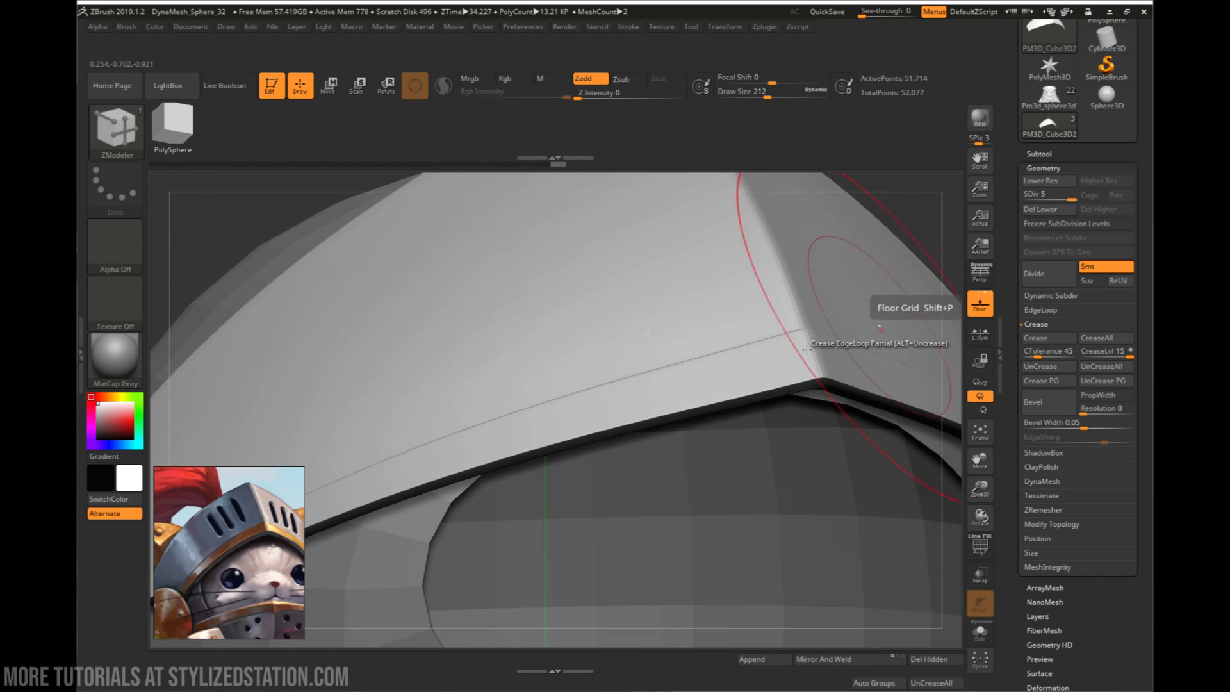
- Examine the upper visor's front ridge and lower rim, and subdivide the plate to level 6
ctrl+right_drag(816, 357, 693, 276)
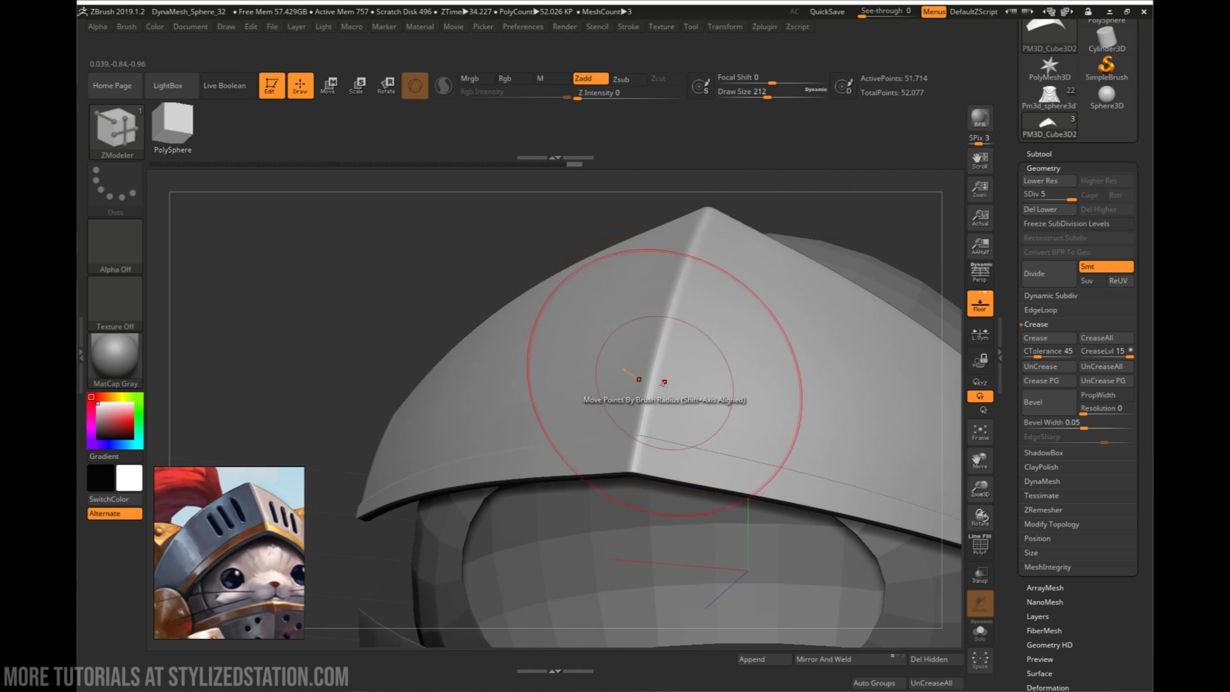
mouse_move(673, 352)
right_down()
mouse_move(713, 307)
mouse_move(614, 317)
right_up()
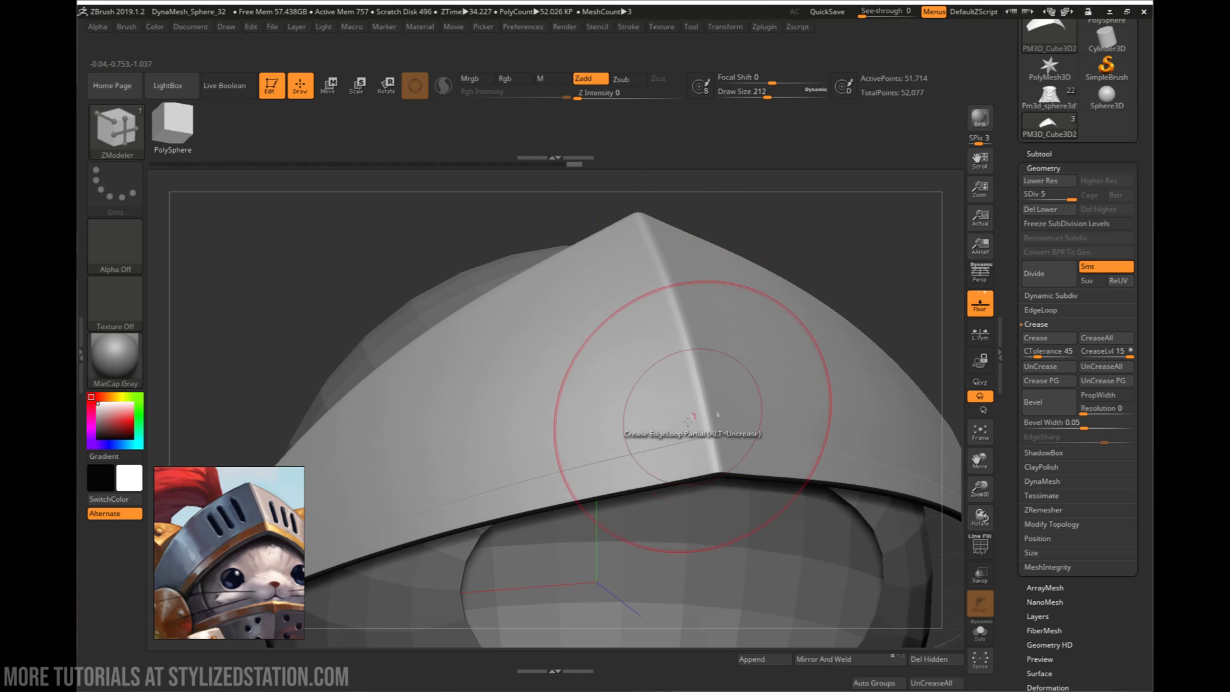
mouse_move(690, 417)
right_down()
mouse_move(736, 401)
mouse_move(736, 435)
mouse_move(719, 417)
right_up()
ctrl+right_drag(631, 409, 850, 298)
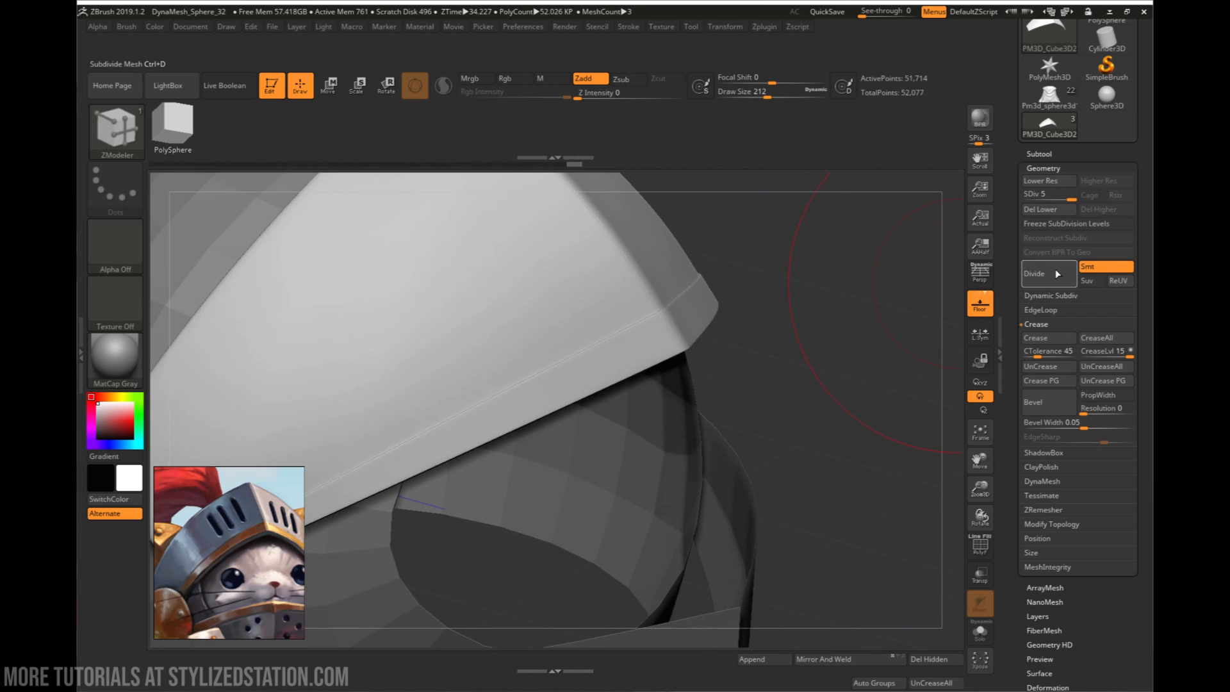
key(ctrl+d)
right_drag(708, 333, 582, 269)
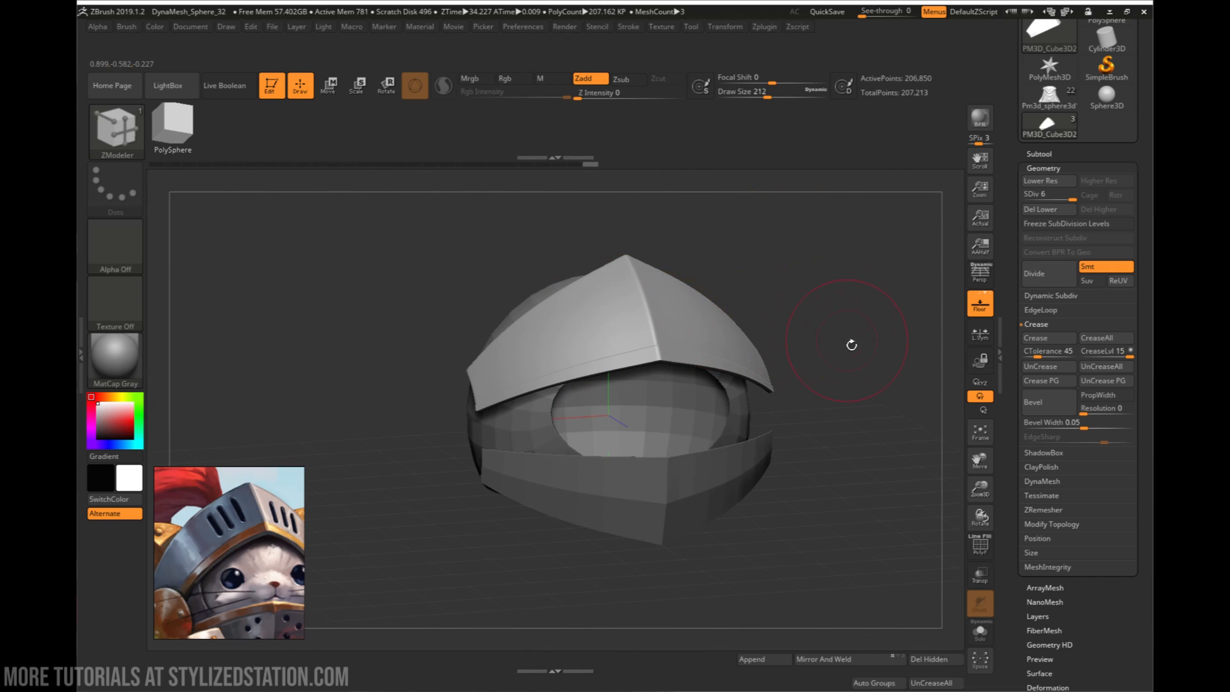
right_drag(851, 345, 889, 356)
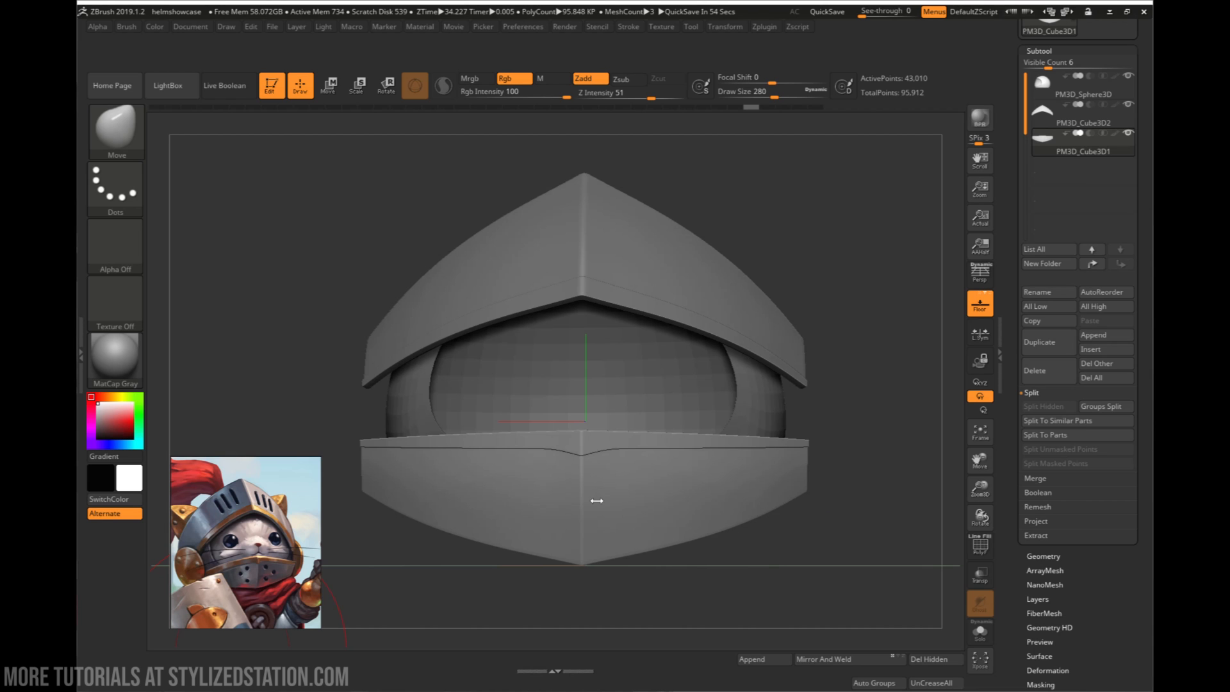
- Move the lower visor plate back along Z toward the helmet with the gizmo, and undo the extra adjustments
mouse_move(777, 529)
right_down()
mouse_move(747, 481)
mouse_move(766, 505)
mouse_move(714, 467)
right_up()
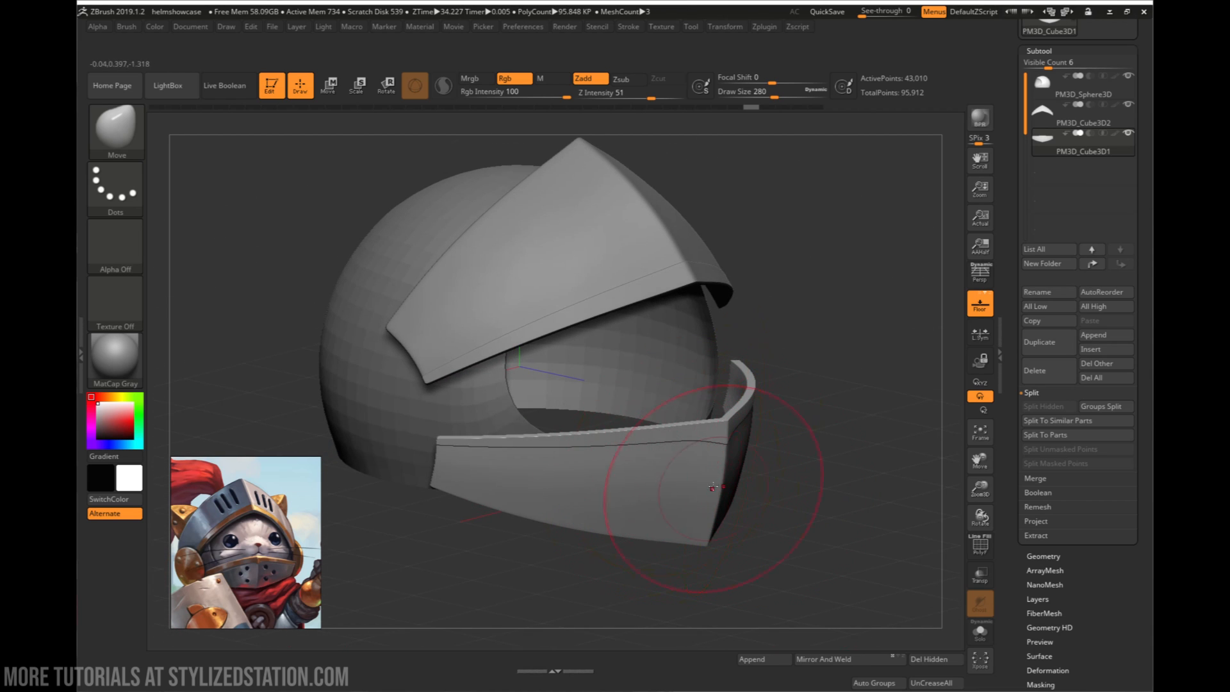
mouse_move(763, 535)
right_down()
mouse_move(783, 506)
mouse_move(815, 495)
mouse_move(672, 512)
mouse_move(743, 467)
right_up()
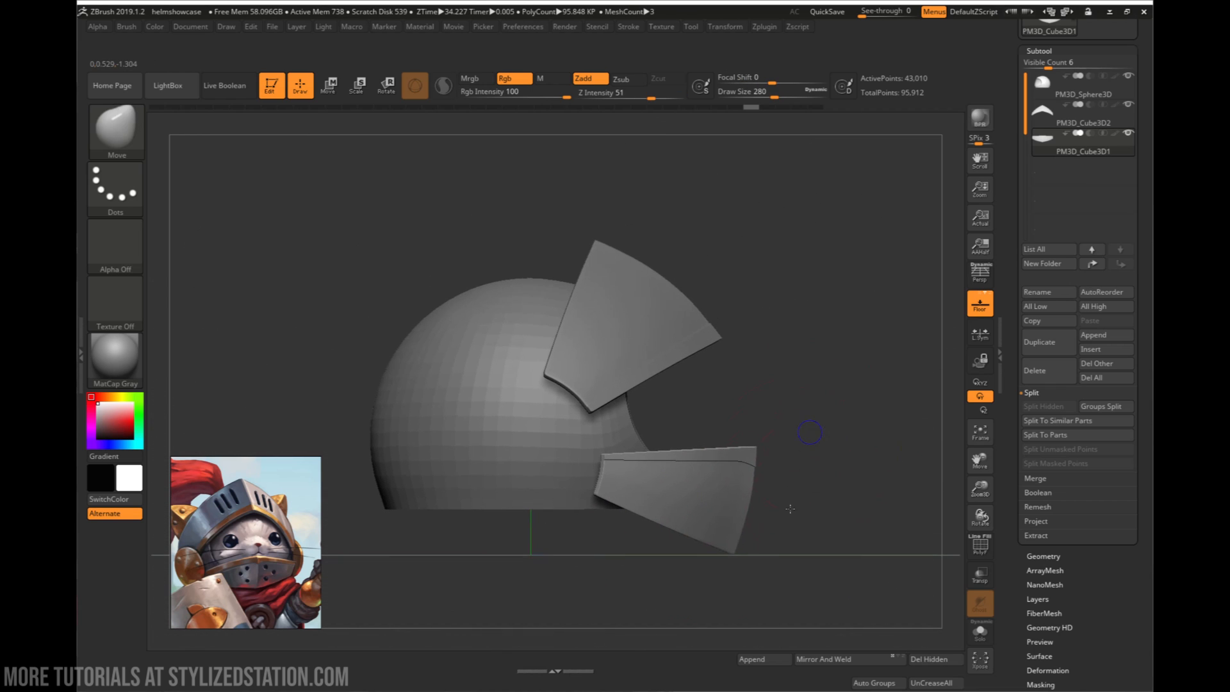
drag(775, 469, 786, 491)
drag(616, 531, 772, 499)
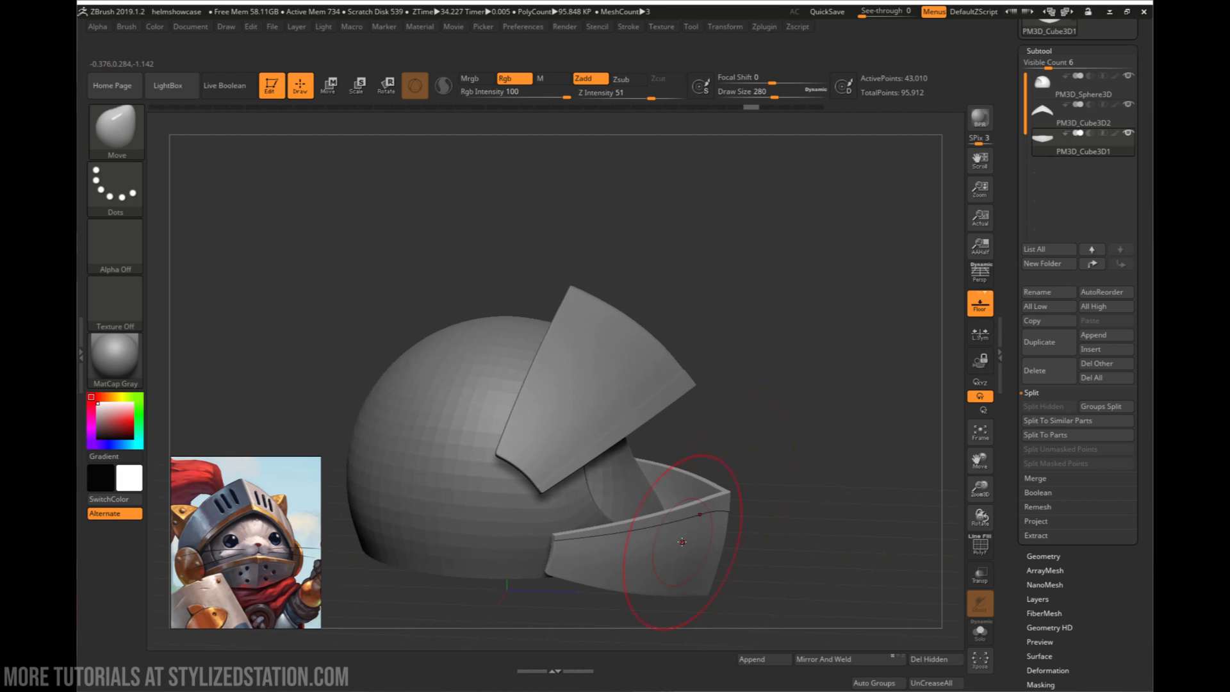
key(w)
mouse_move(756, 556)
alt+mouse_down()
mouse_move(775, 484)
mouse_move(714, 509)
mouse_move(770, 486)
mouse_move(758, 467)
alt+mouse_up()
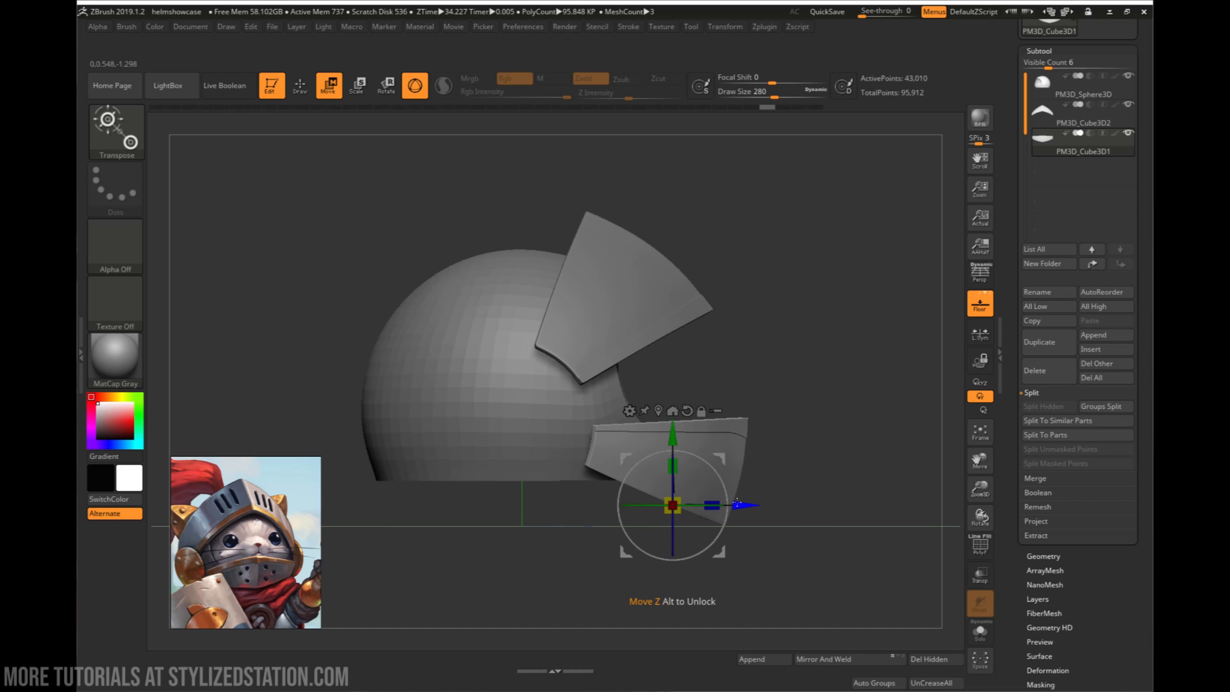
drag(763, 462, 690, 473)
right_drag(792, 485, 850, 517)
key(ctrl+z)
key(ctrl+z)
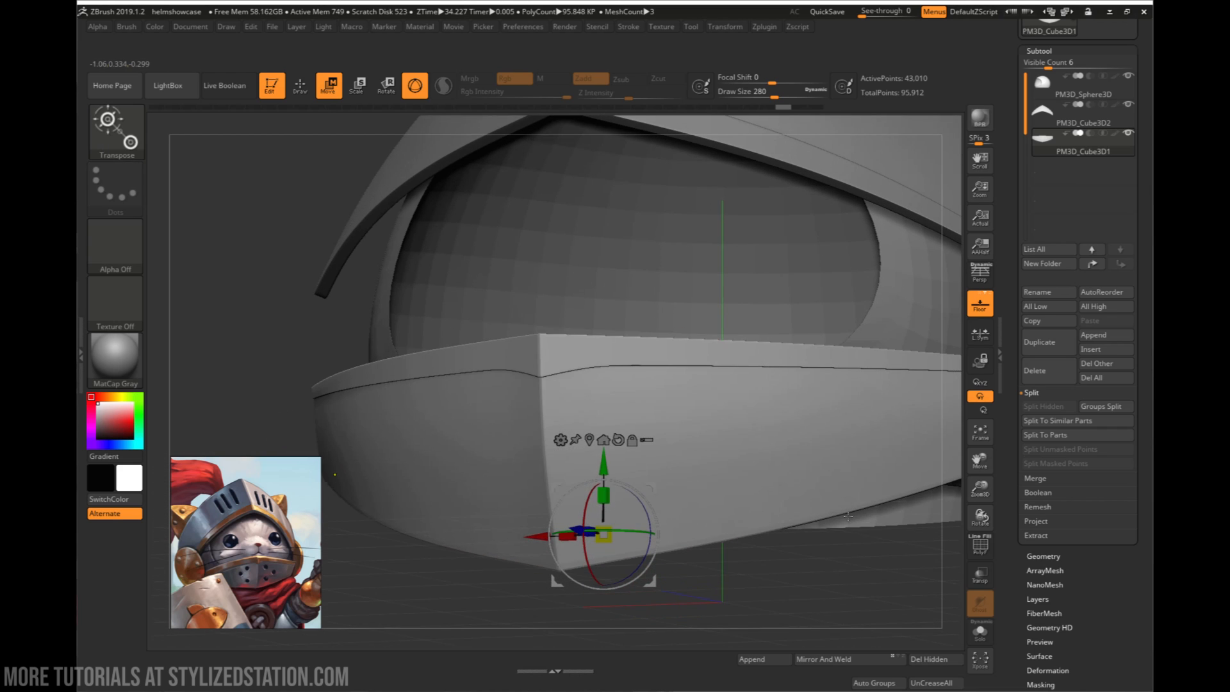
- Try tilting the lower visor's front upward and shifting the plate with the gizmo, and undo these changes
mouse_move(738, 517)
right_down()
mouse_move(758, 533)
mouse_move(748, 526)
right_up()
right_drag(748, 527, 810, 555)
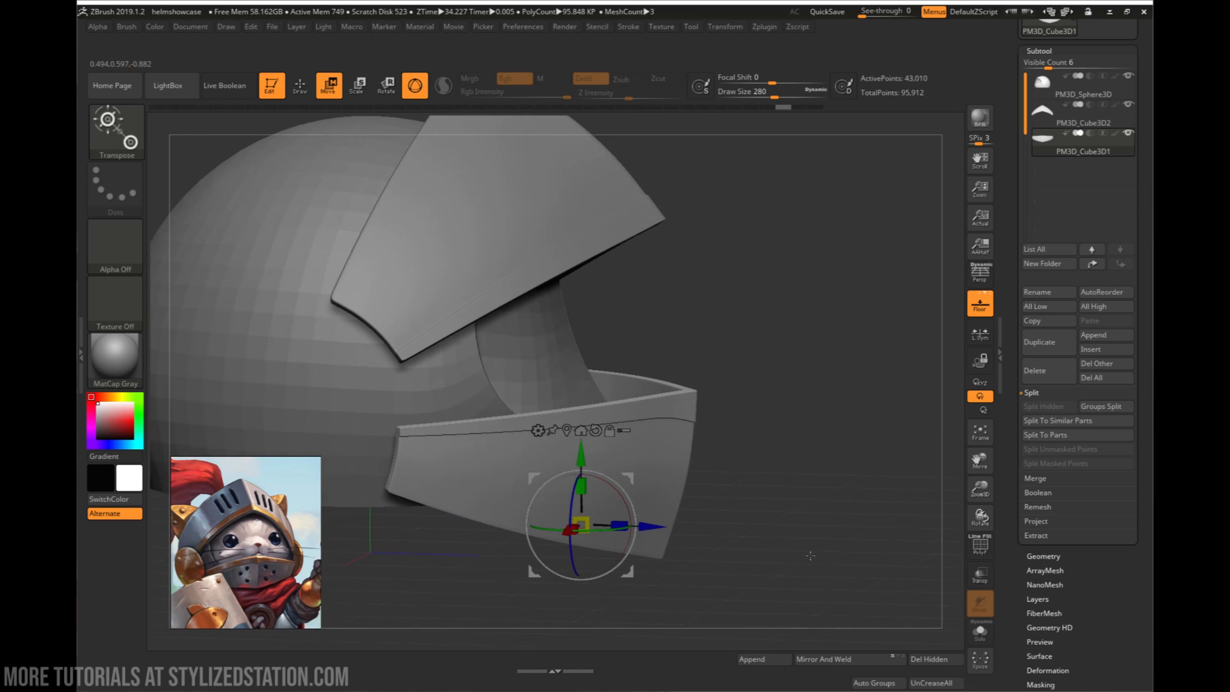
drag(628, 506, 621, 490)
right_drag(769, 477, 771, 425)
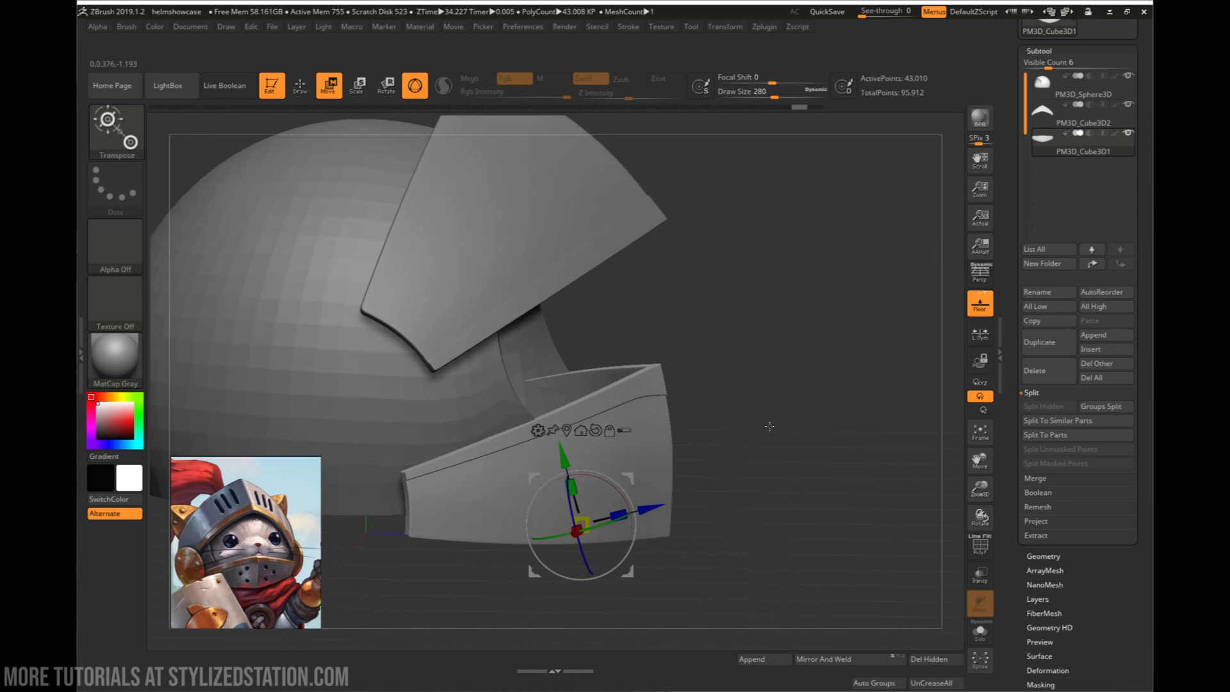
drag(627, 476, 674, 500)
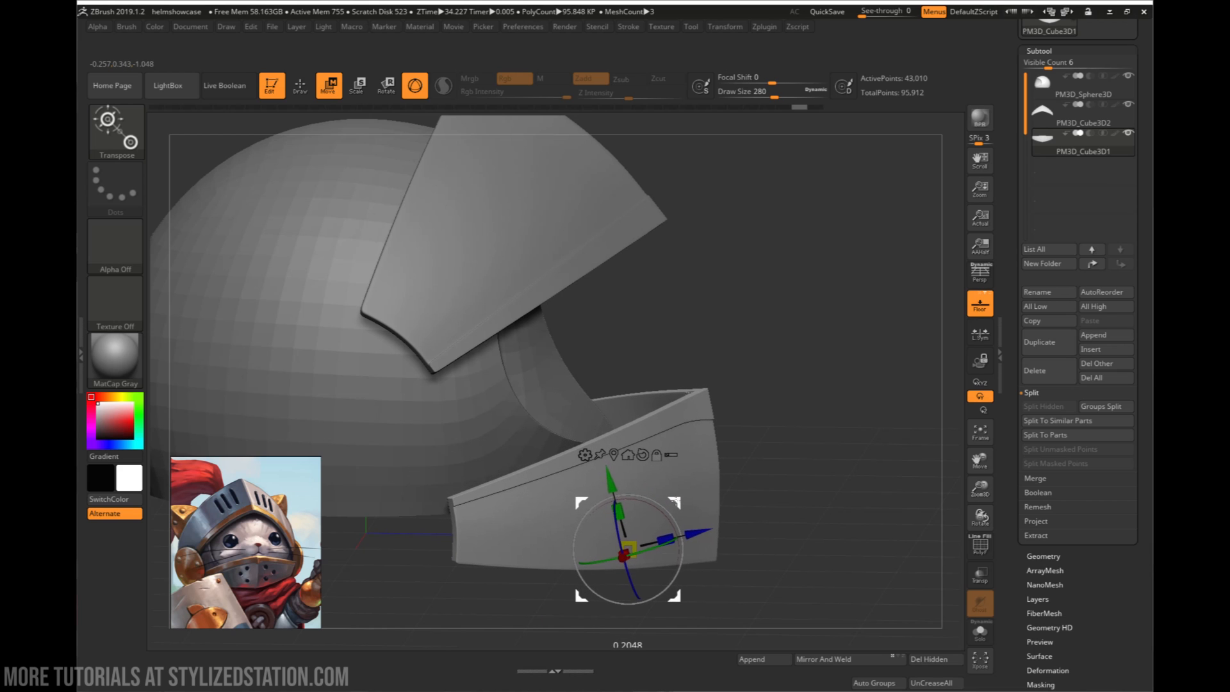
right_drag(762, 453, 717, 394)
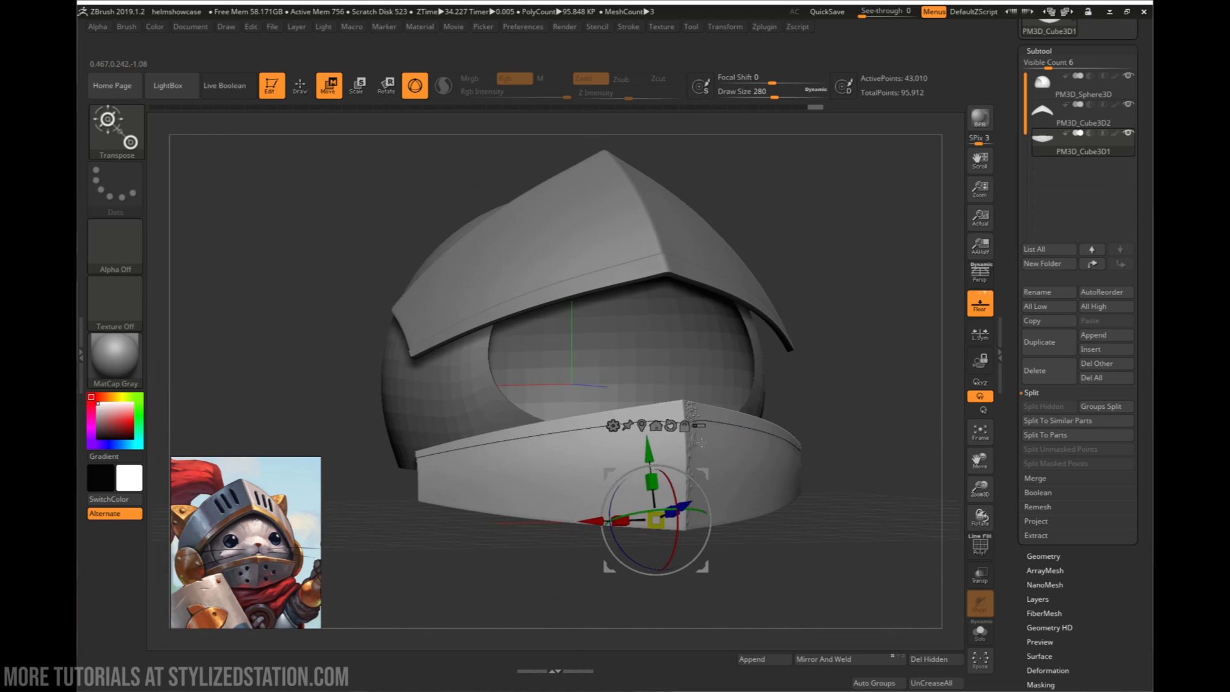
right_drag(915, 400, 889, 485)
right_drag(545, 408, 562, 353)
key(ctrl+z)
key(ctrl+z)
key(ctrl+z)
- Activate the Move brush for the lower visor plate and set its focal shift to 22
right_drag(621, 447, 665, 519)
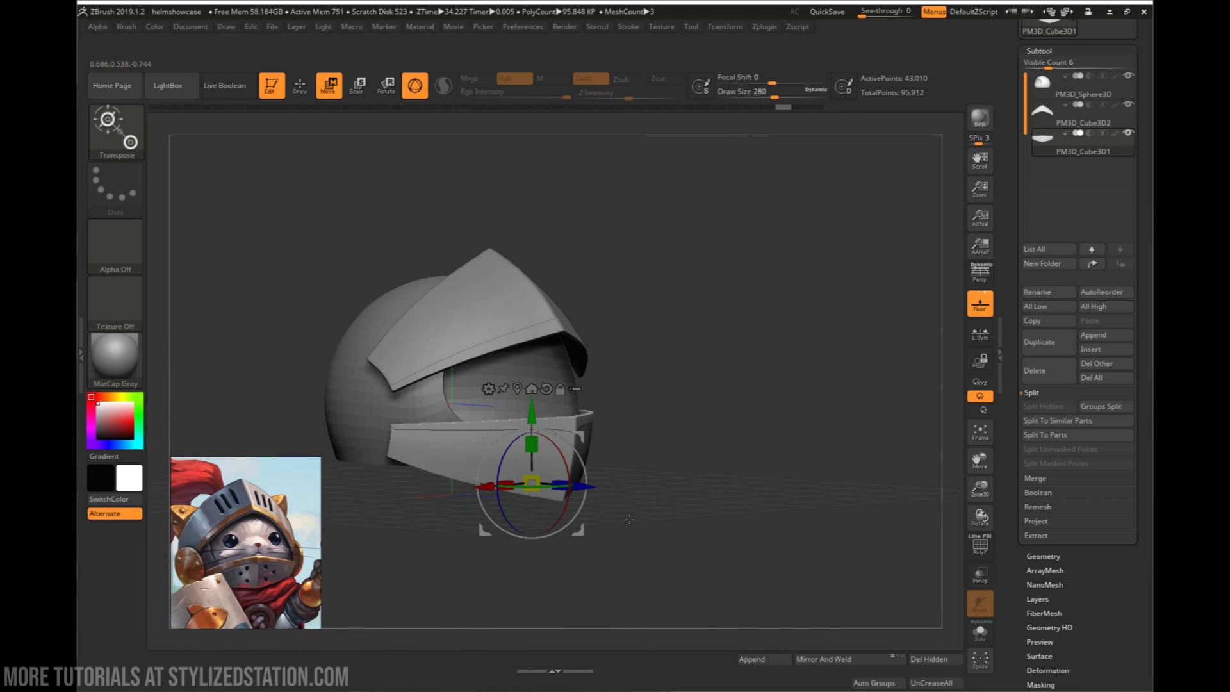
ctrl+right_drag(454, 475, 423, 454)
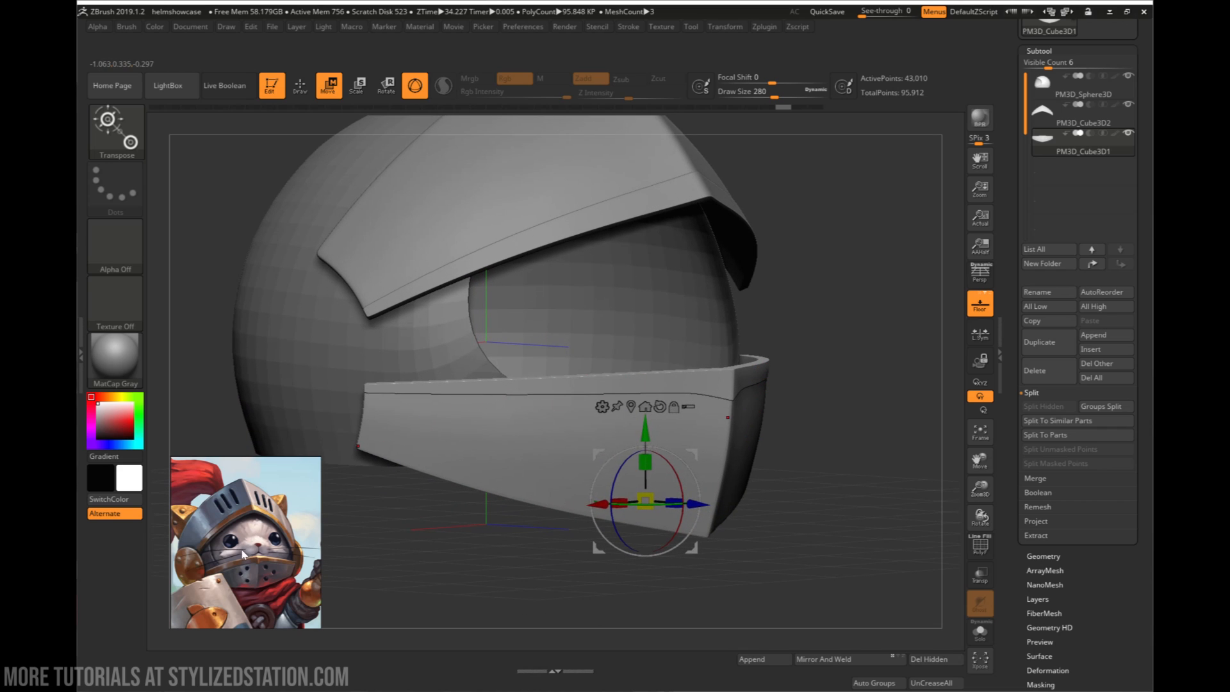
right_drag(647, 428, 607, 409)
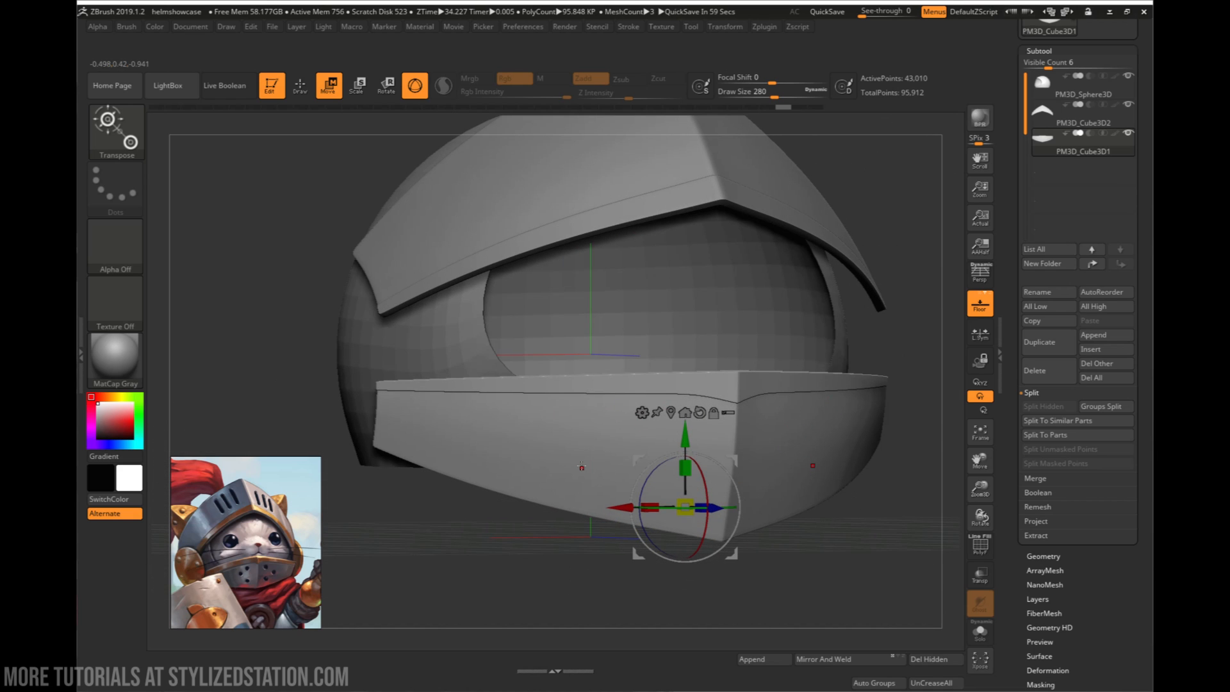
key(q)
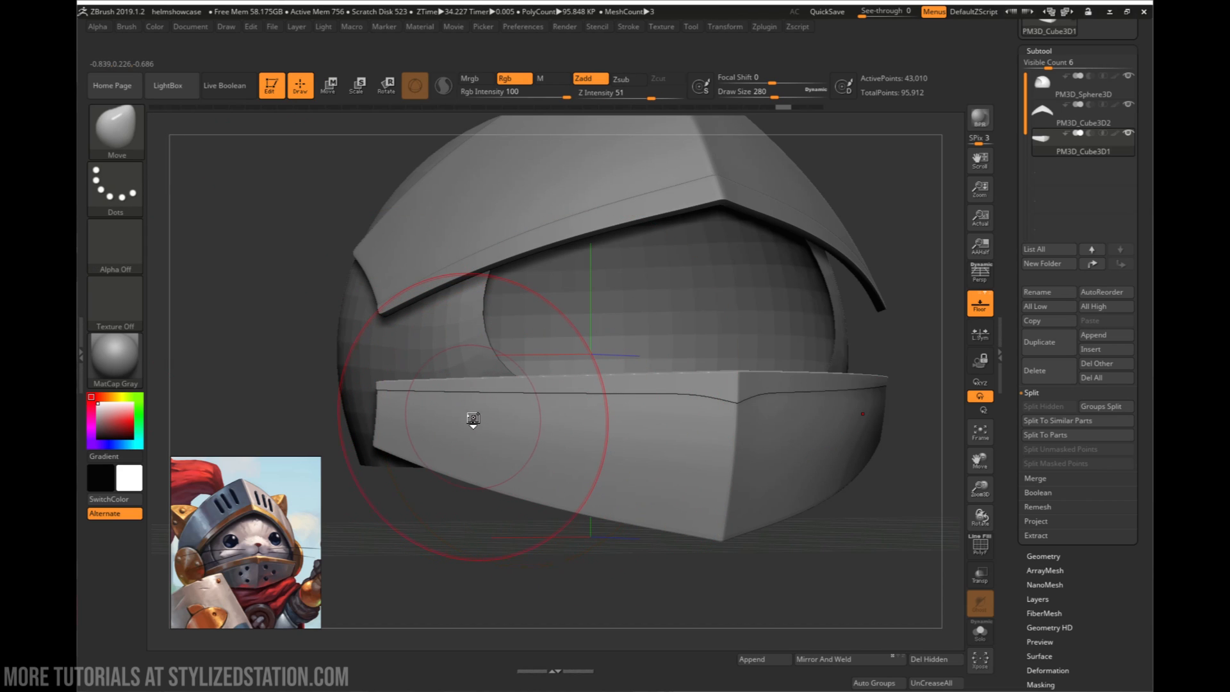
key(space)
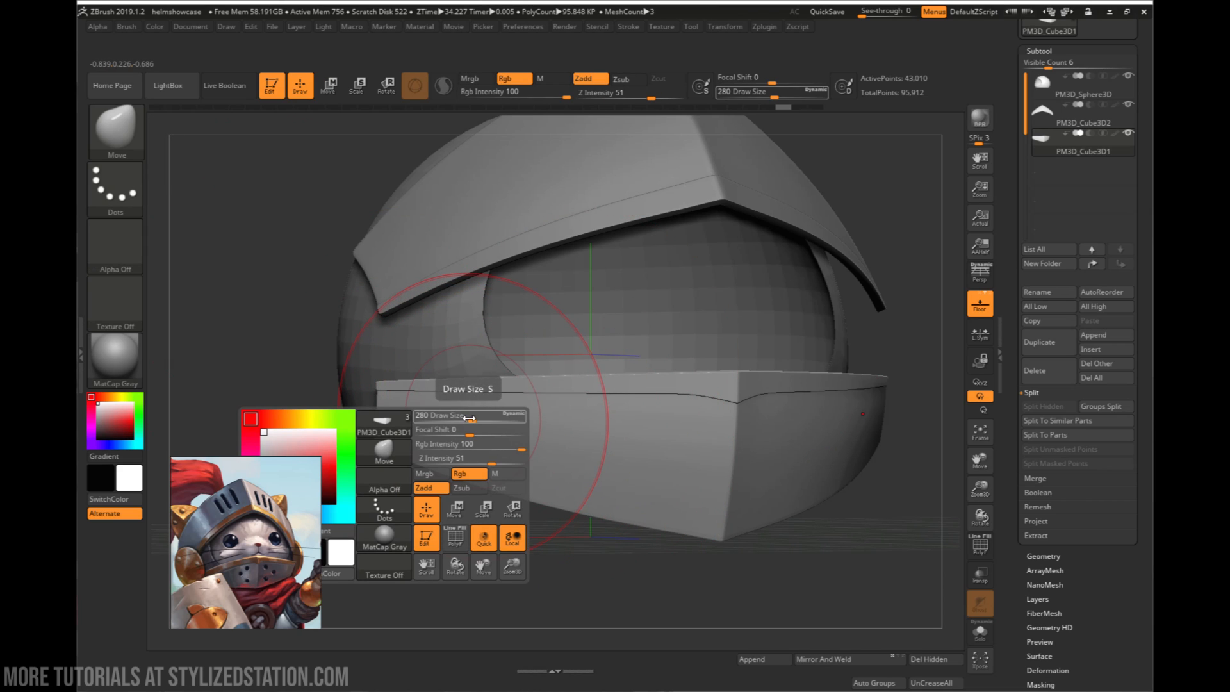
mouse_move(460, 434)
mouse_down()
mouse_move(477, 435)
mouse_move(436, 441)
mouse_up()
key(space)
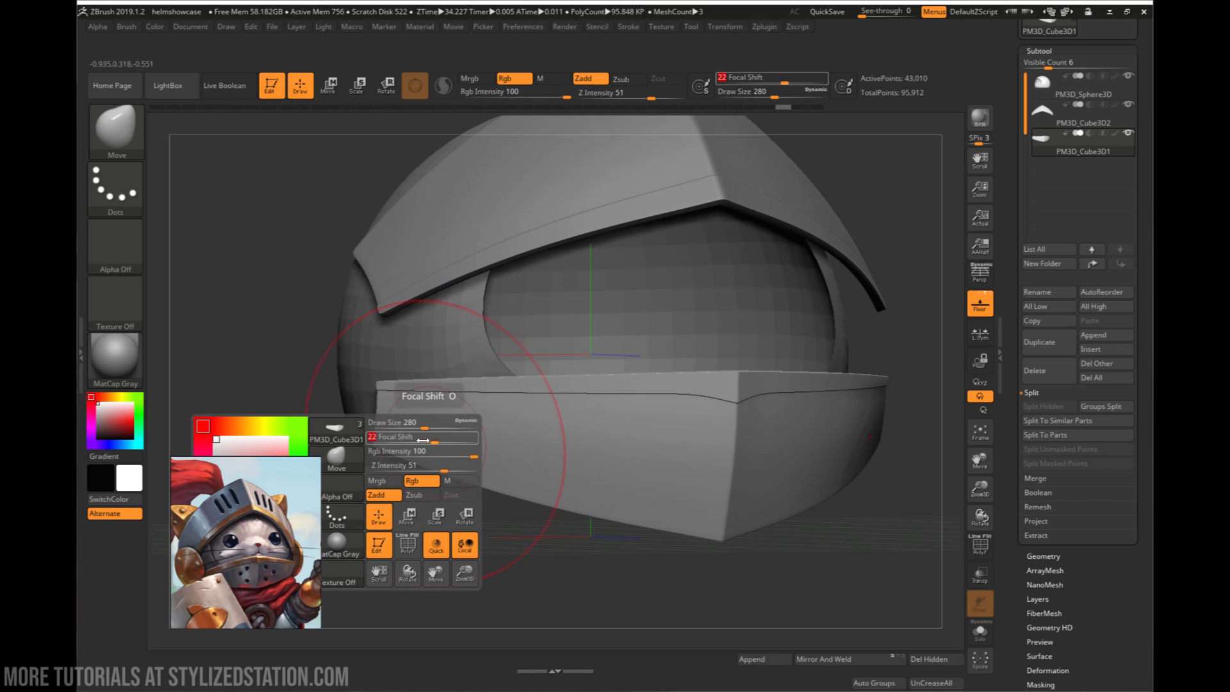
key(space)
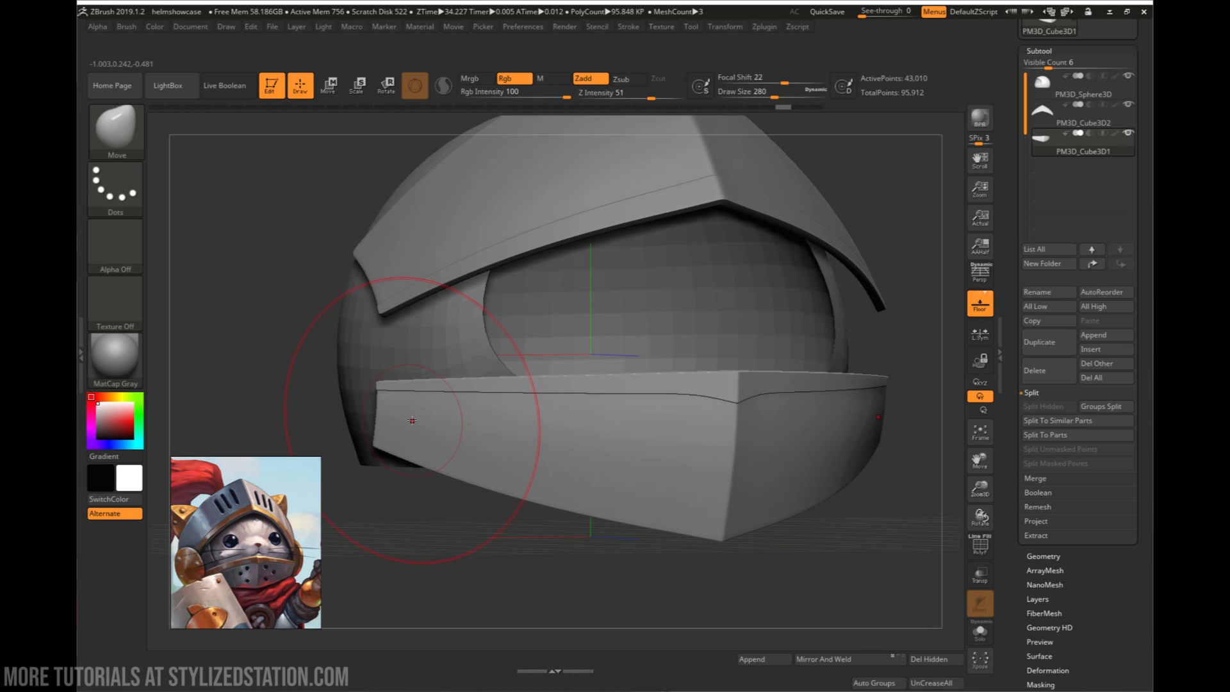
- Enlarge the Move brush to a draw size of 408 and pull the lower visor's rear ends slightly downward
drag(408, 444, 408, 442)
key(ctrl+z)
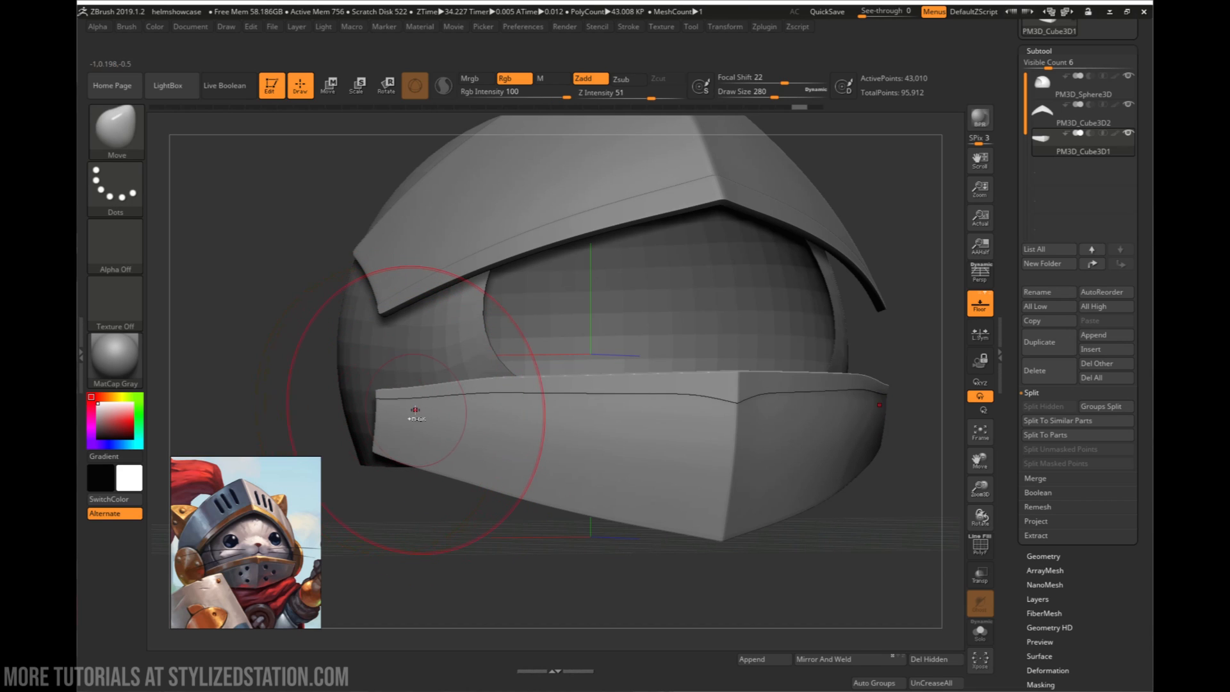
key(space)
drag(415, 412, 427, 410)
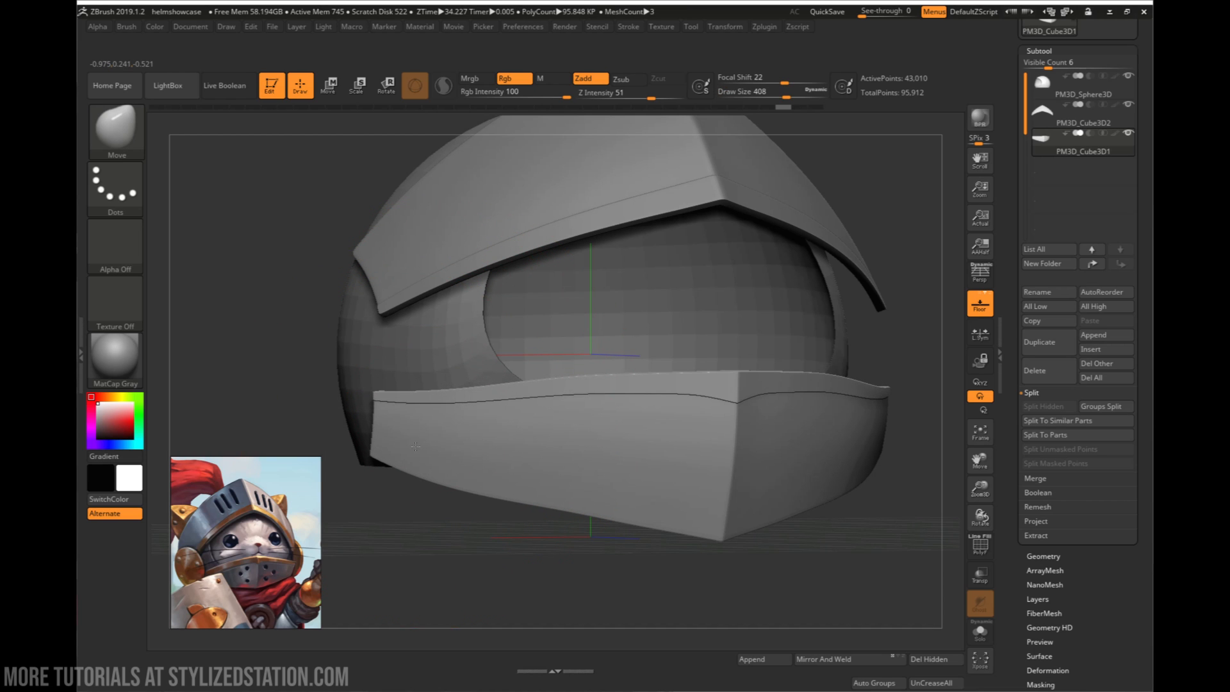
mouse_move(413, 456)
right_down()
mouse_move(428, 457)
mouse_move(425, 468)
mouse_move(394, 452)
mouse_move(460, 441)
mouse_move(477, 416)
mouse_move(558, 390)
mouse_move(586, 359)
right_up()
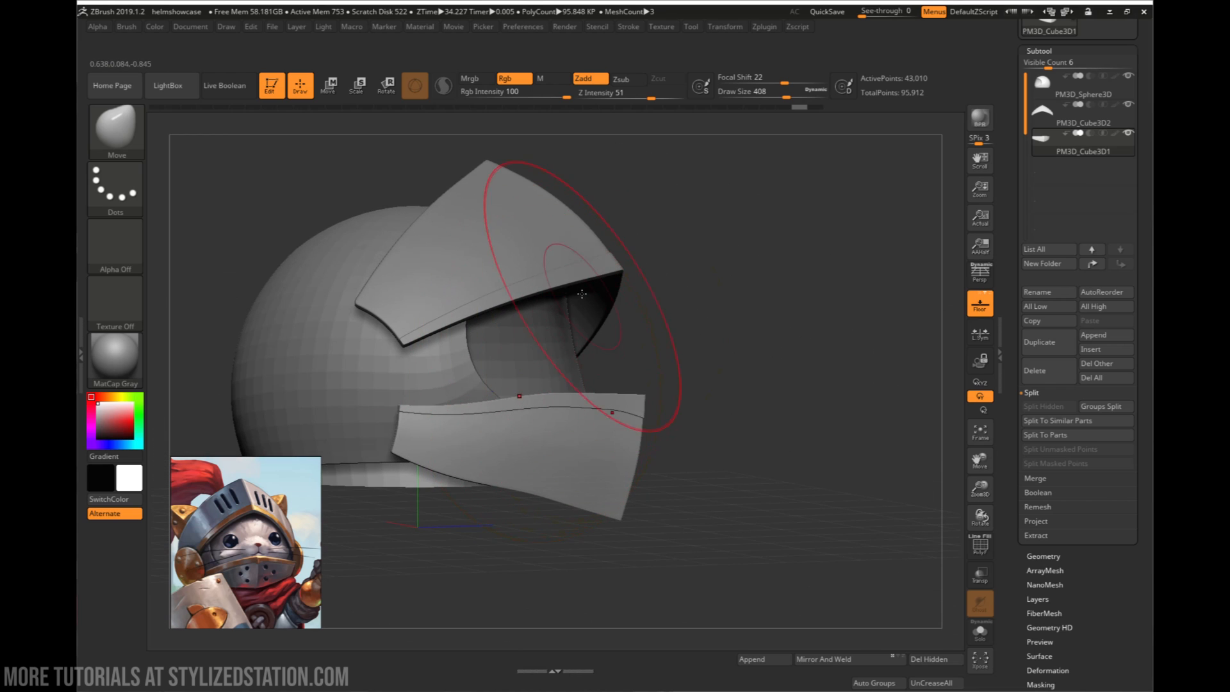
- Select the upper visor plate and adjust its depth and position along Z with the gizmo
alt+click(570, 254)
shift+right_drag(592, 276, 604, 349)
key(w)
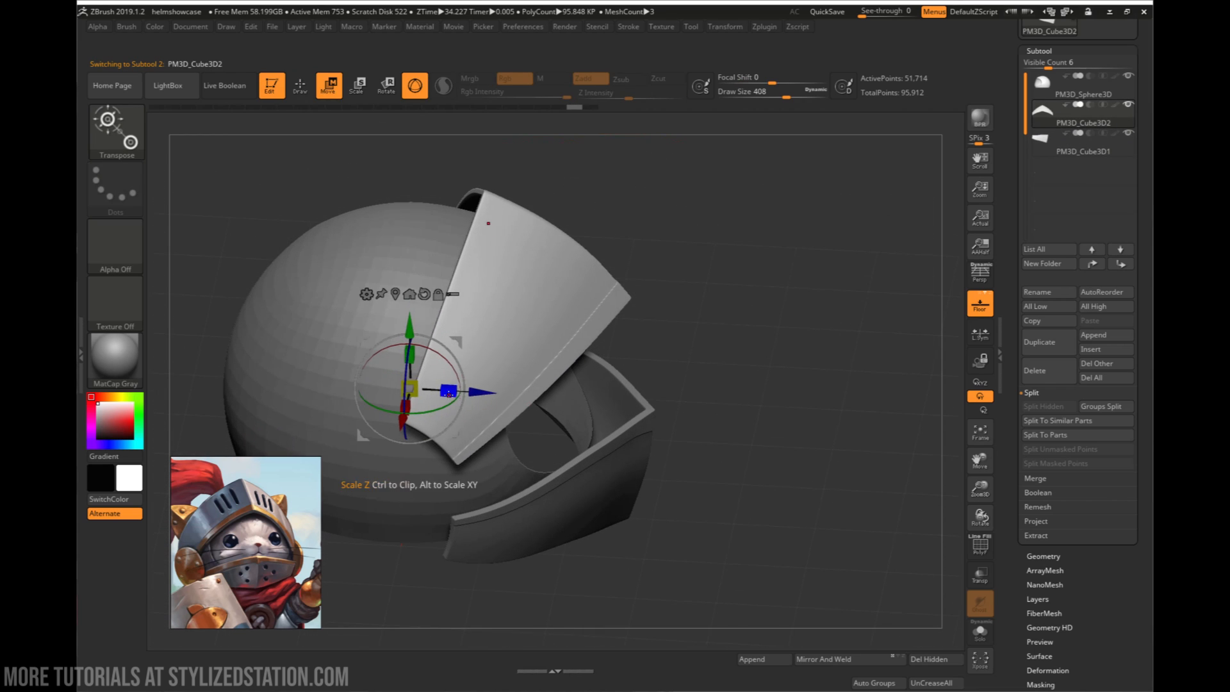
right_drag(454, 386, 498, 331)
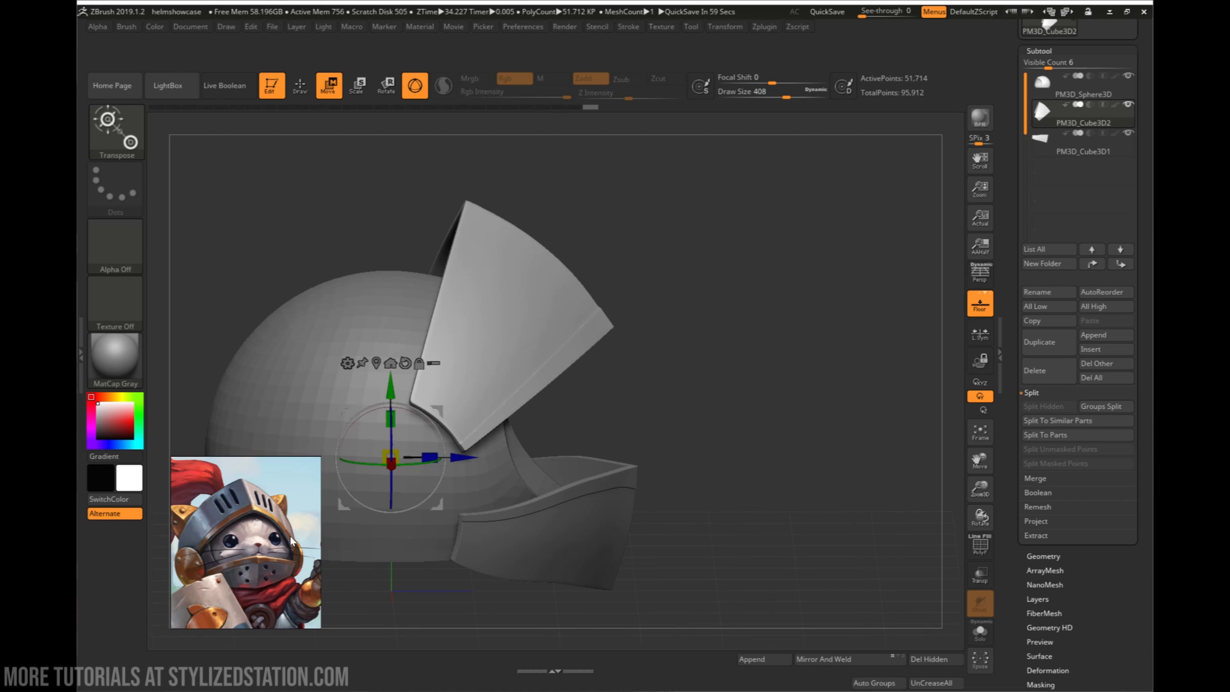
mouse_move(528, 374)
right_down()
mouse_move(476, 366)
mouse_move(511, 356)
right_up()
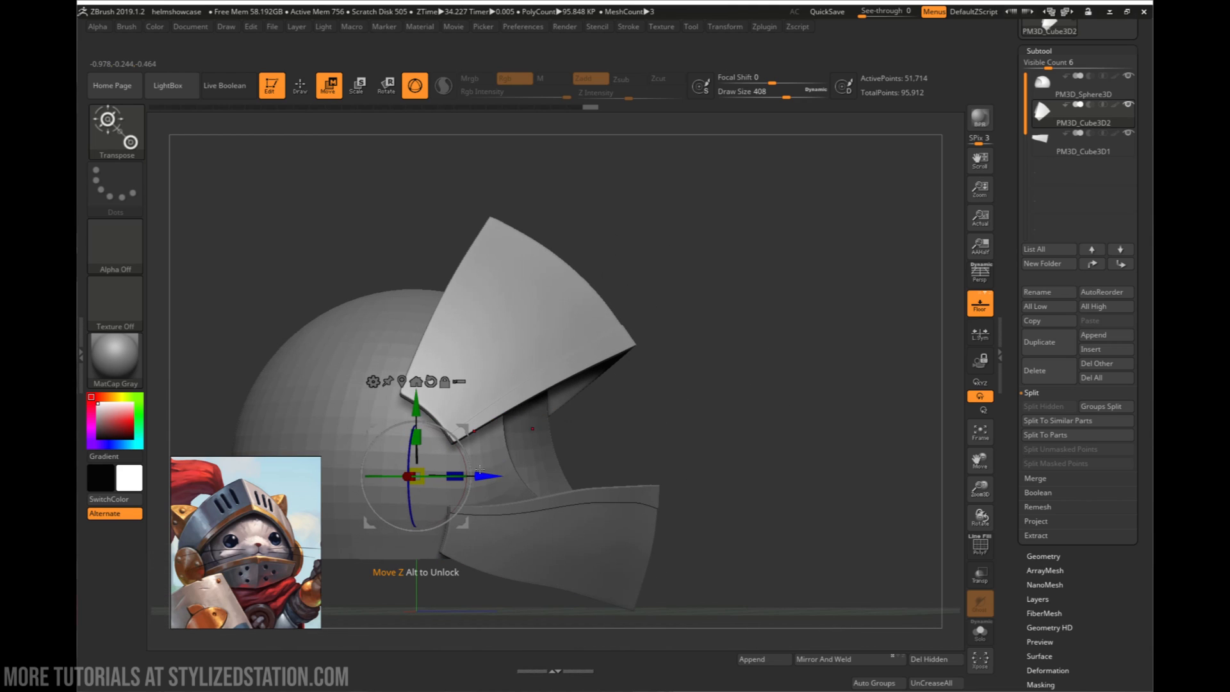
right_drag(479, 469, 543, 344)
right_drag(444, 435, 550, 431)
drag(569, 444, 738, 477)
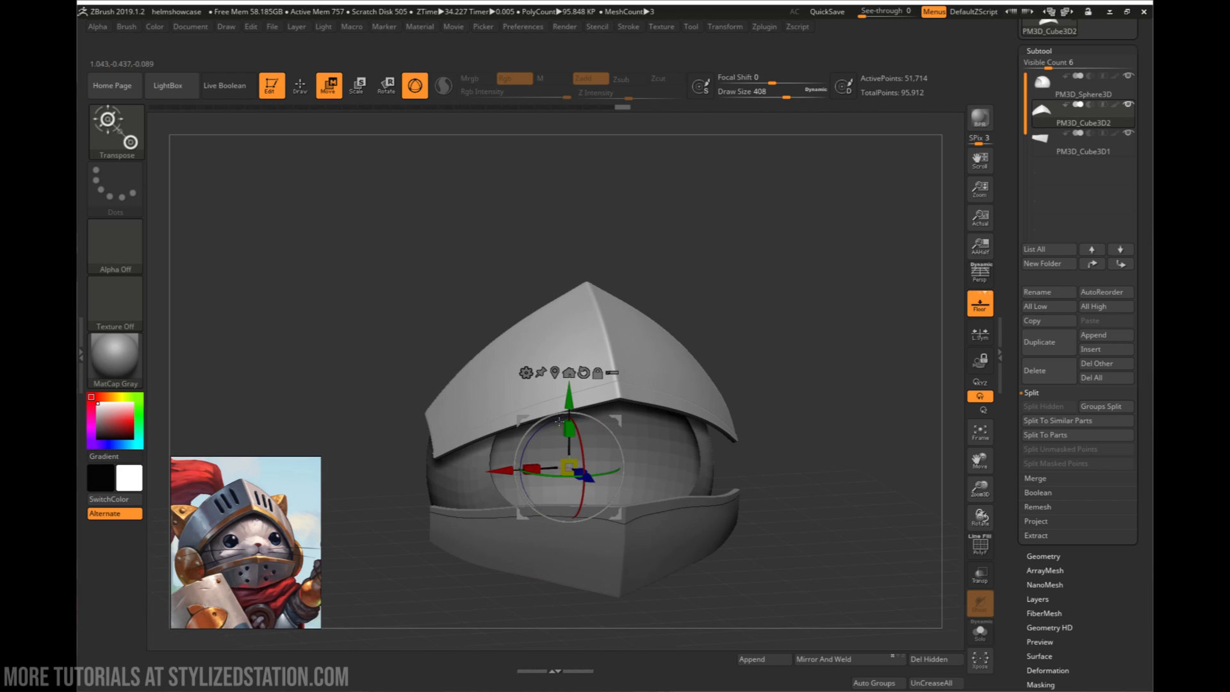
- Examine the upper visor's fit over the helmet and lower visor from several angles, with the Move brush active again
drag(720, 417, 602, 454)
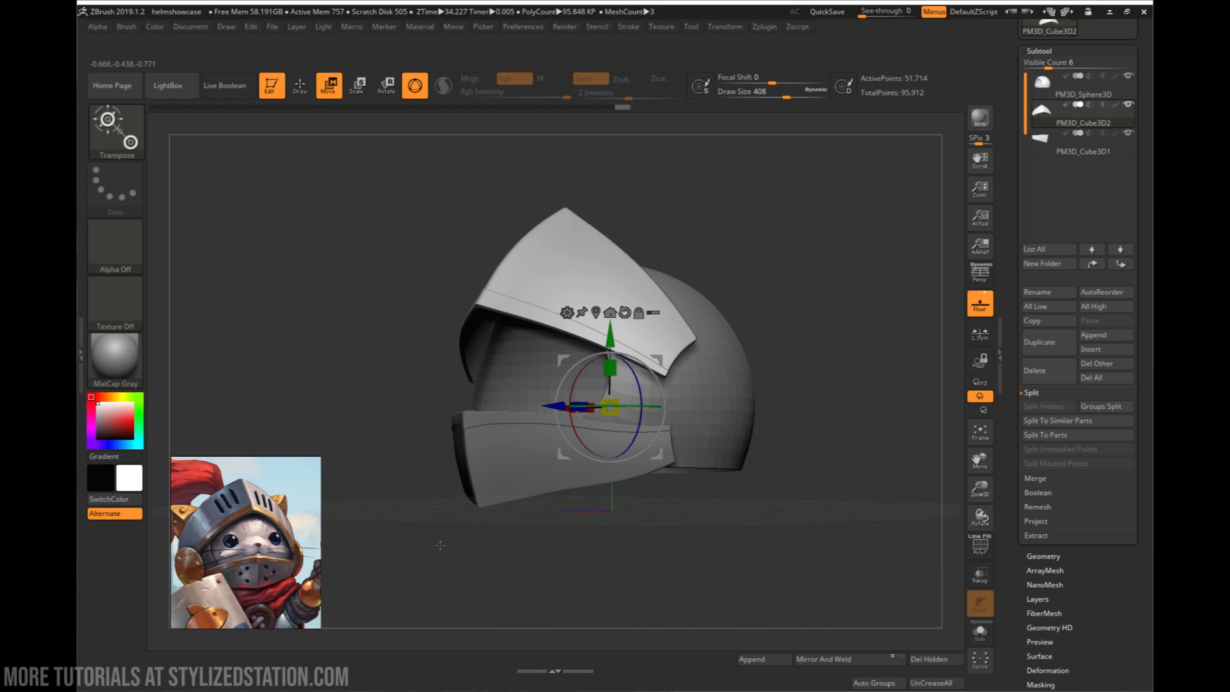
drag(440, 545, 667, 334)
drag(733, 559, 716, 472)
drag(767, 400, 711, 511)
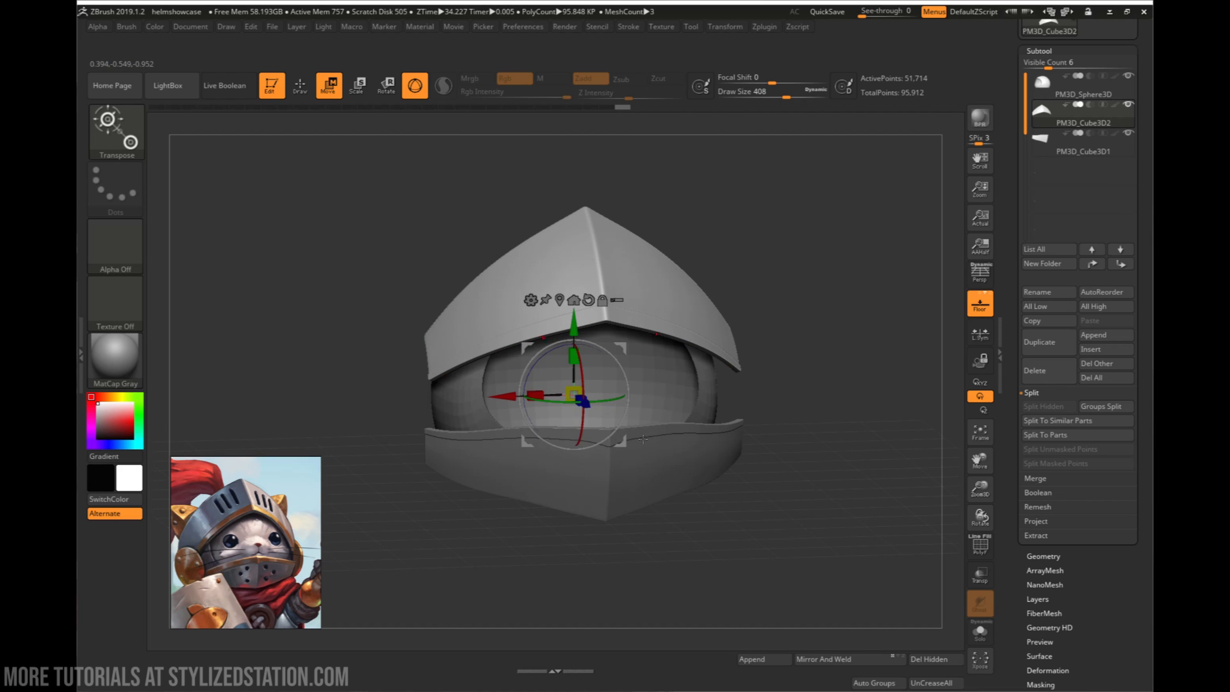
key(q)
mouse_move(643, 428)
right_down()
mouse_move(630, 410)
mouse_move(590, 409)
mouse_move(640, 420)
mouse_move(599, 412)
mouse_move(576, 443)
right_up()
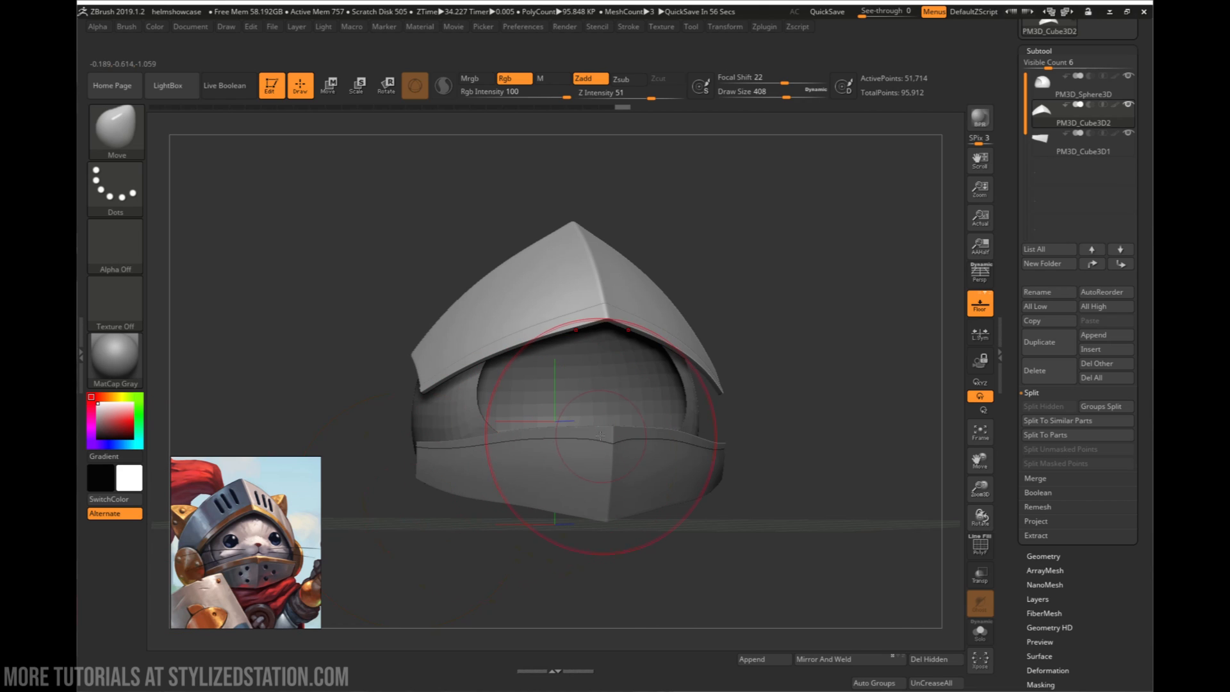
right_drag(600, 434, 240, 180)
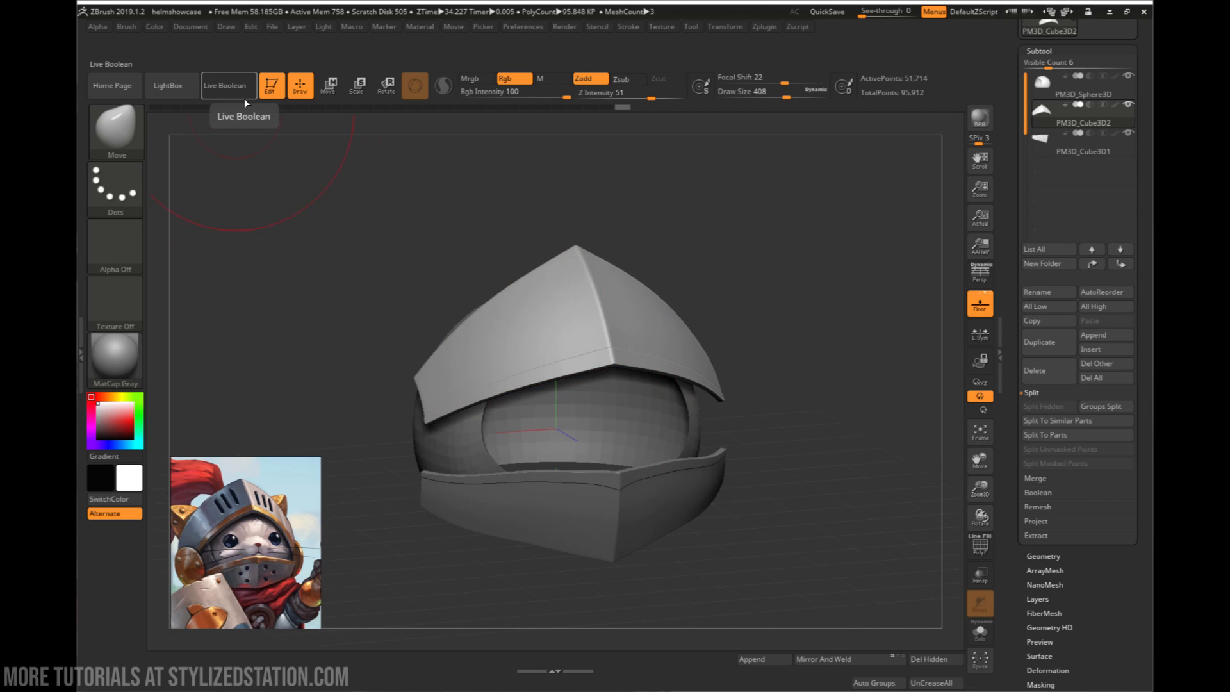
right_drag(538, 288, 596, 326)
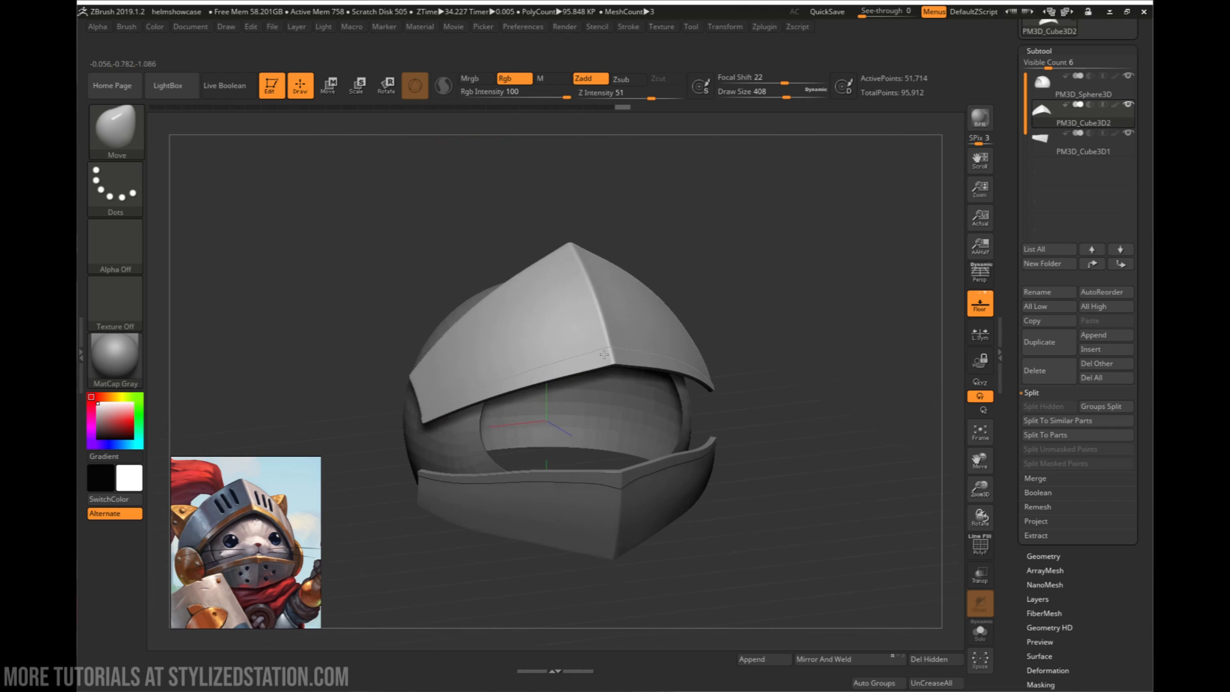
mouse_move(736, 320)
ctrl+right_down()
mouse_move(804, 392)
mouse_move(849, 401)
mouse_move(694, 362)
ctrl+right_up()
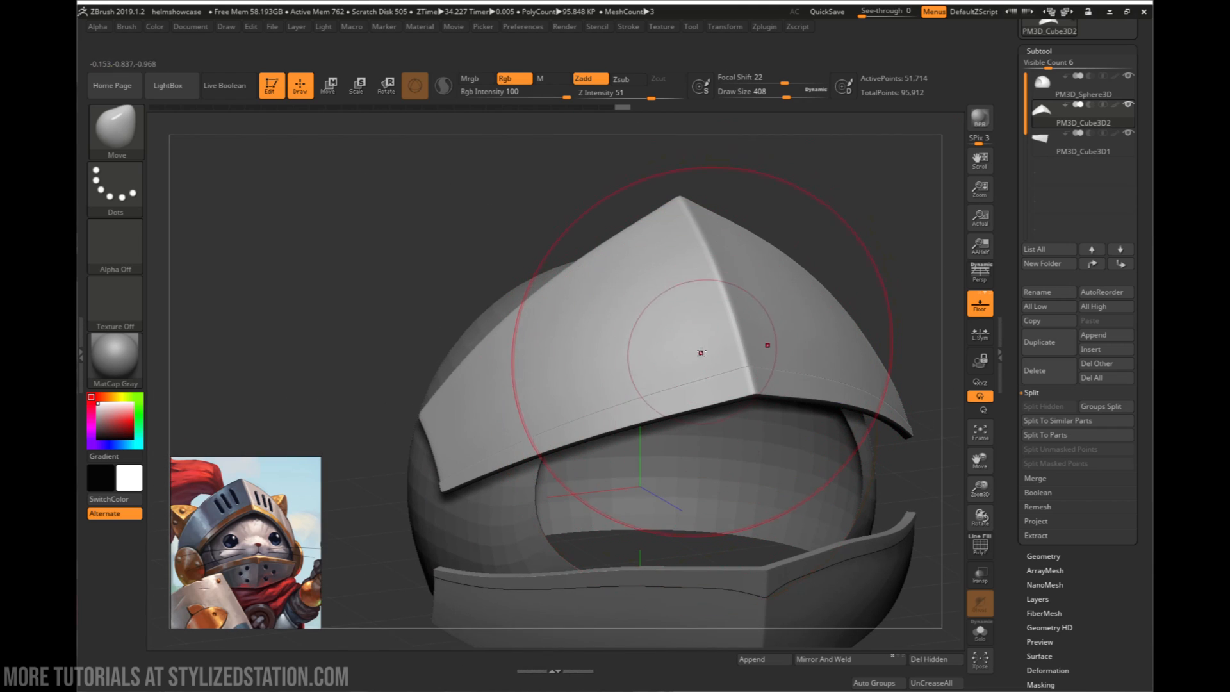
right_drag(700, 365, 741, 347)
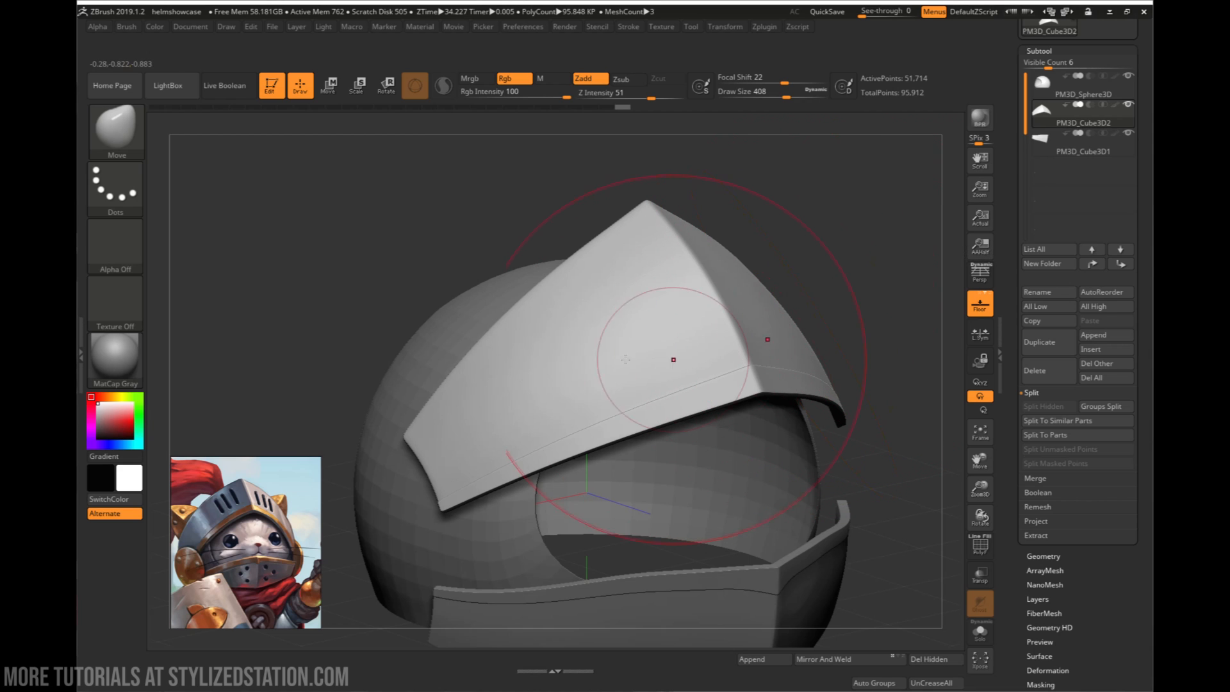
- Examine the upper visor from the front and side angles and compare its slots with the reference image
drag(858, 397, 802, 378)
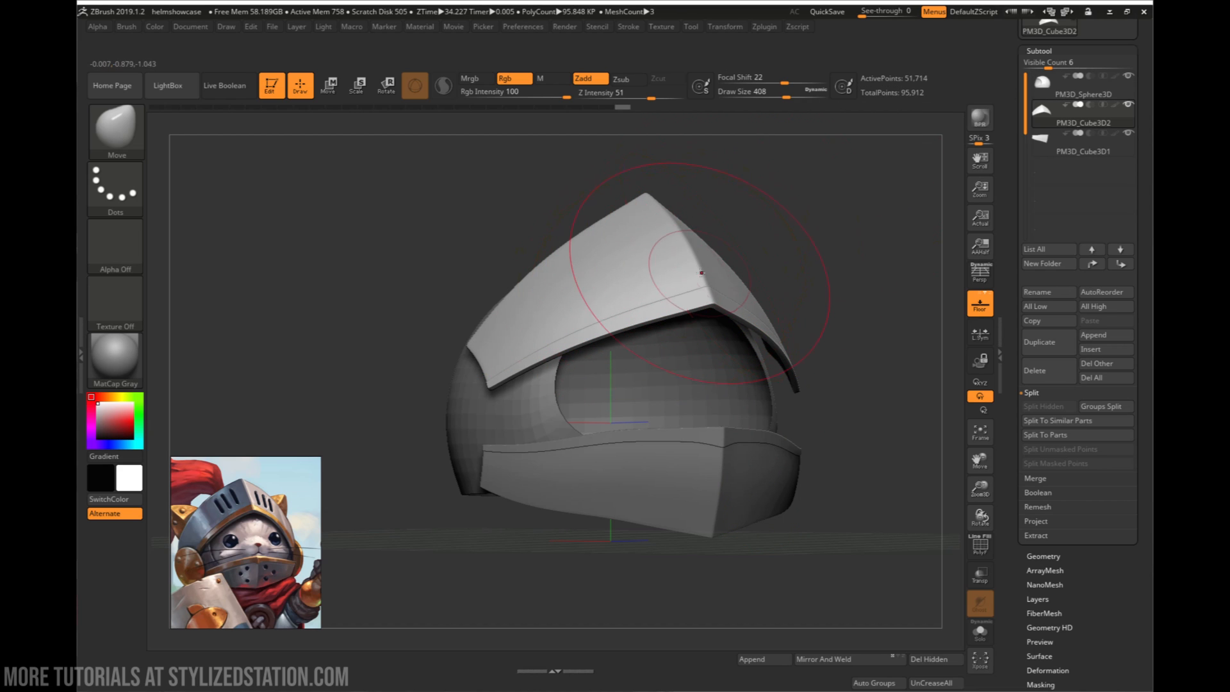
right_drag(777, 226, 721, 335)
right_drag(815, 269, 689, 324)
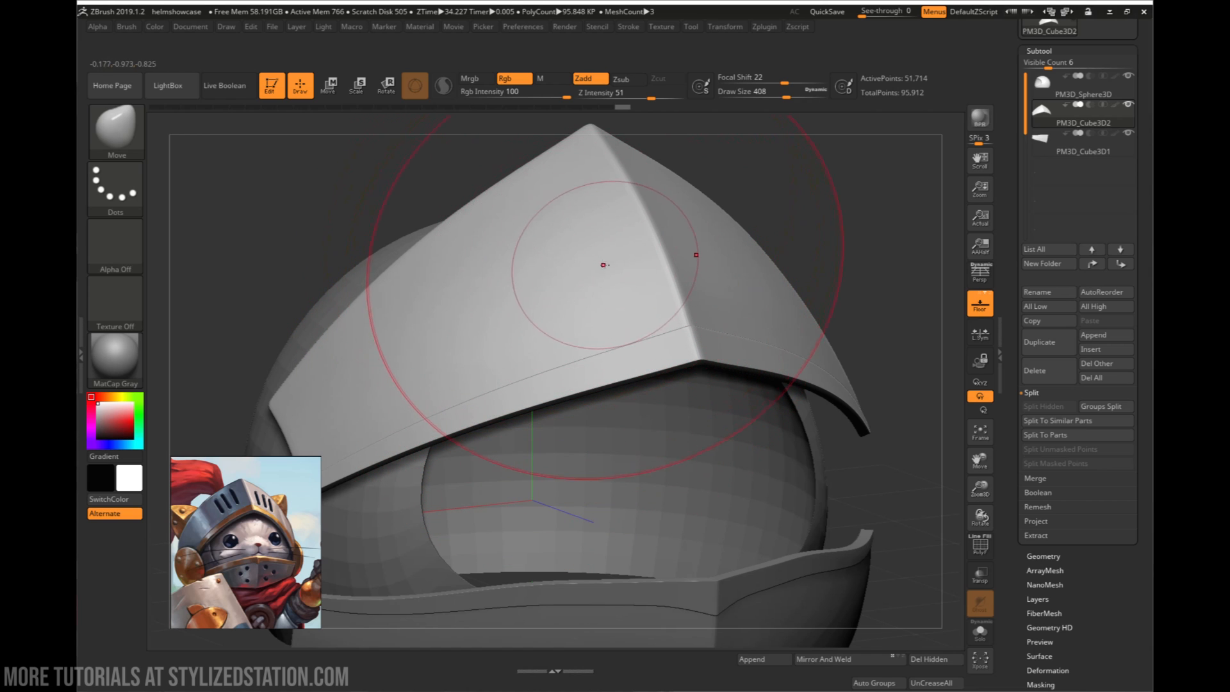
mouse_move(572, 237)
right_down()
mouse_move(573, 282)
mouse_move(626, 295)
mouse_move(664, 277)
mouse_move(547, 247)
mouse_move(608, 214)
mouse_move(631, 258)
mouse_move(615, 308)
right_up()
right_drag(702, 327, 696, 380)
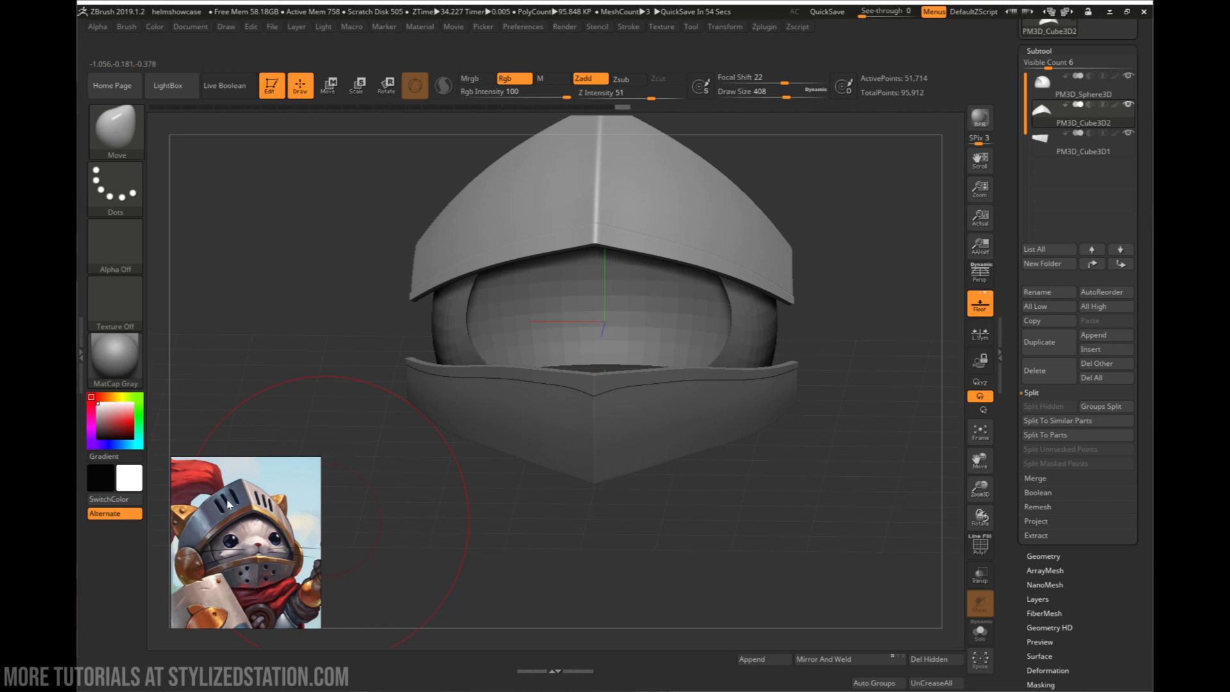
alt+drag(636, 520, 660, 433)
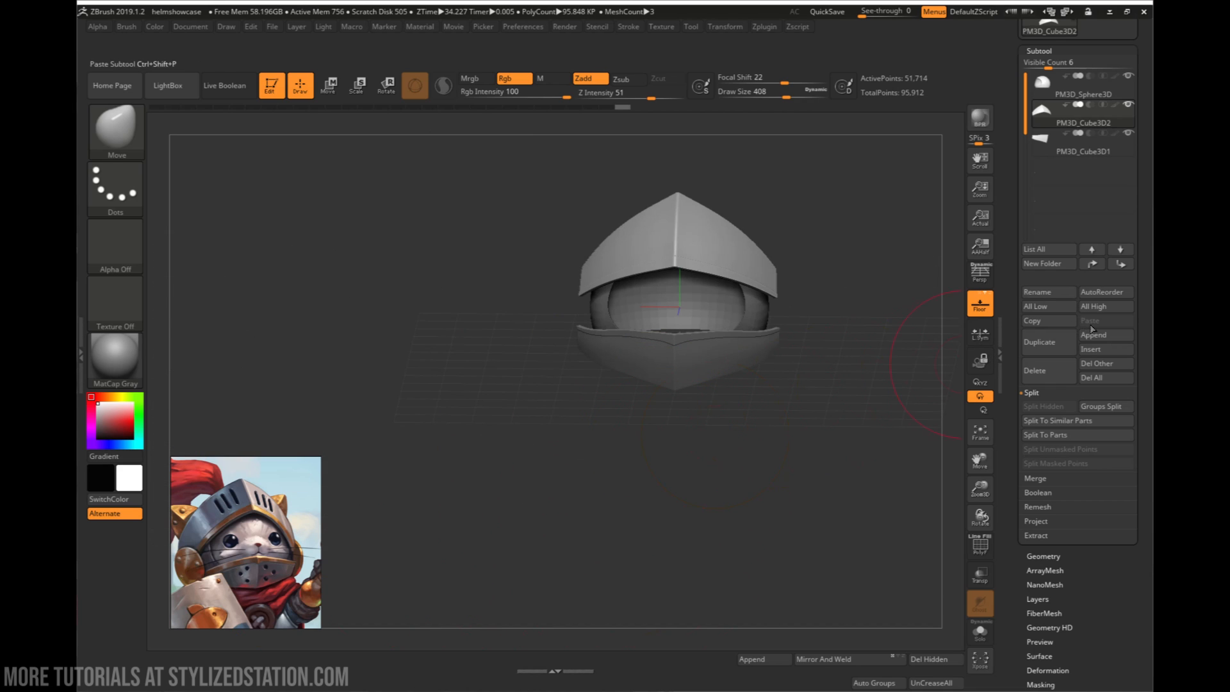
- Append a Cylinder3D as a new subtool and move it along Z out in front of the helmet
click(1106, 335)
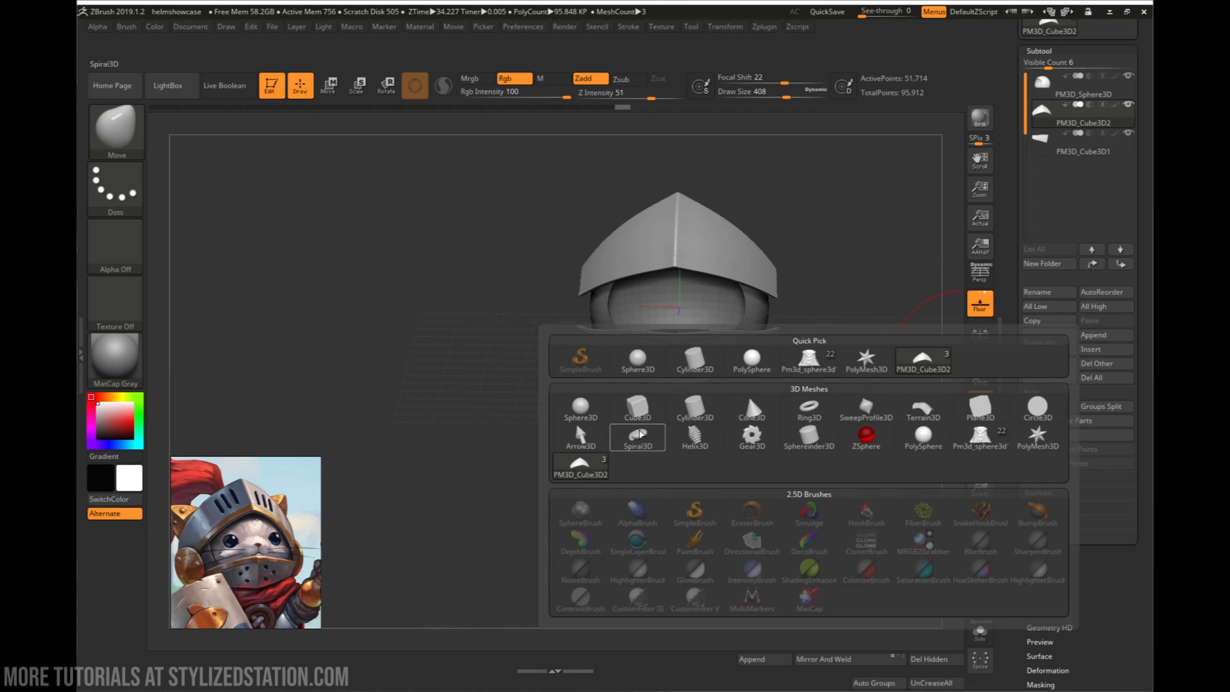
click(694, 413)
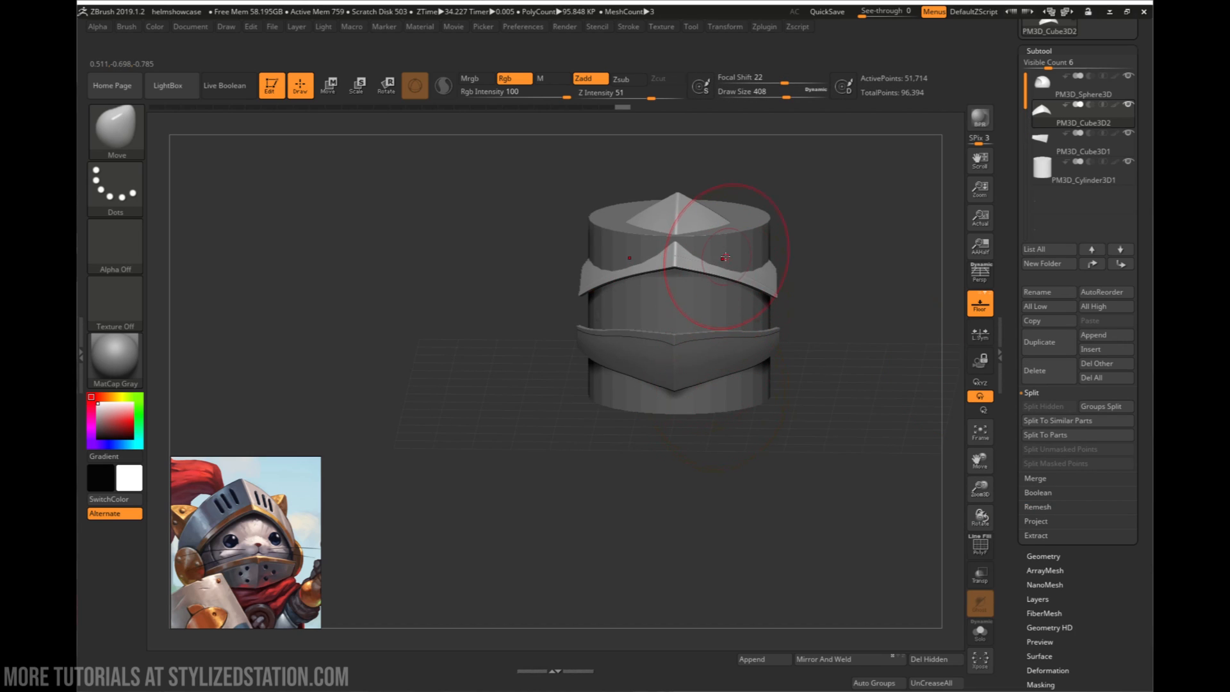
key(w)
drag(676, 319, 642, 468)
mouse_move(642, 468)
right_down()
mouse_move(644, 491)
mouse_move(643, 473)
right_up()
drag(602, 325, 500, 319)
right_drag(639, 538, 613, 512)
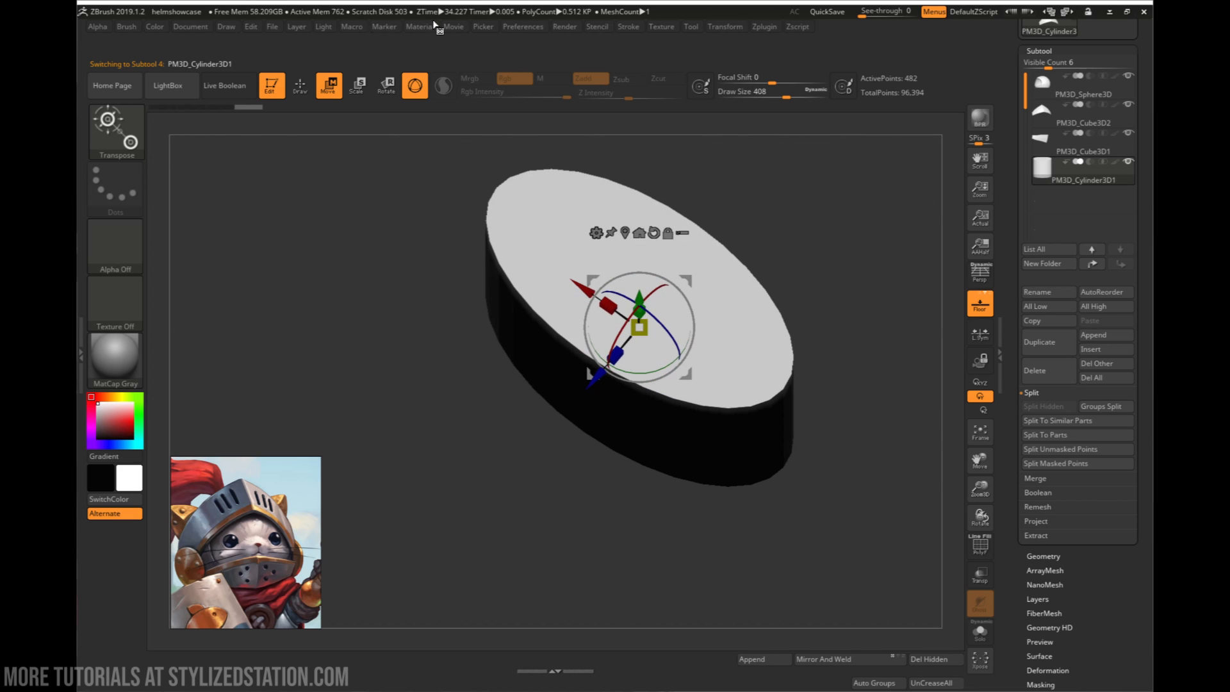
shift+right_drag(633, 196, 762, 405)
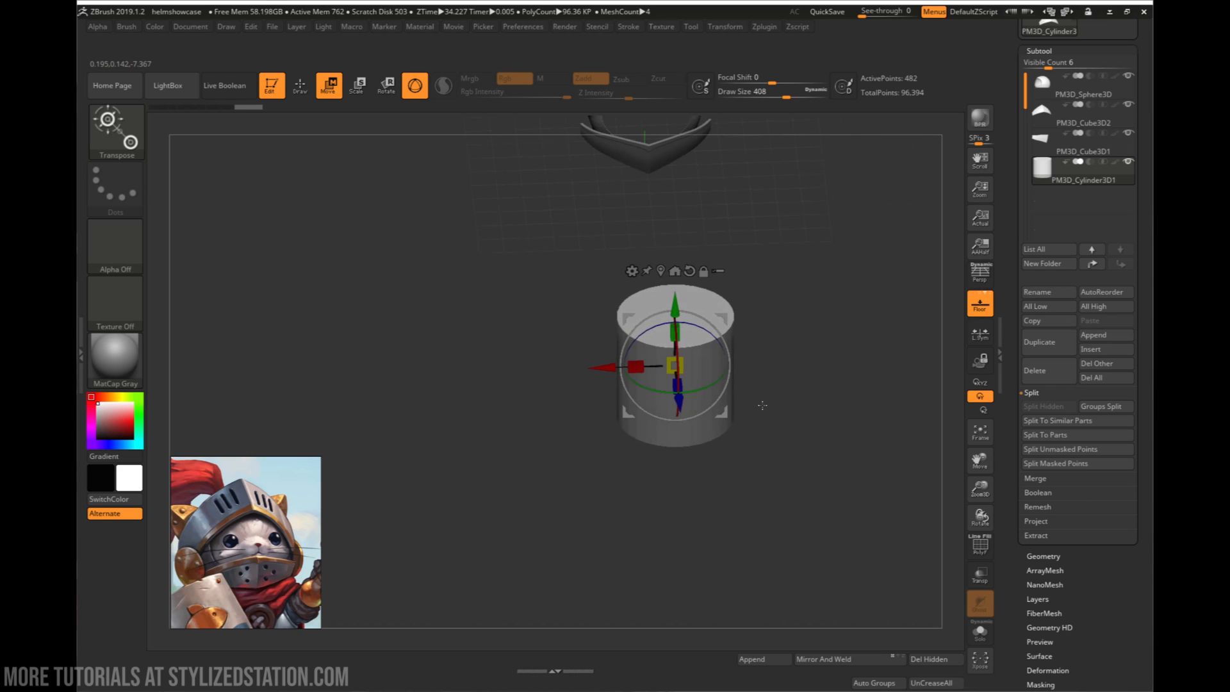
- Scale the cylinder down uniformly and look at it straight from above
right_click(712, 387)
drag(675, 366, 641, 348)
drag(679, 402, 659, 230)
ctrl+right_drag(716, 282, 727, 528)
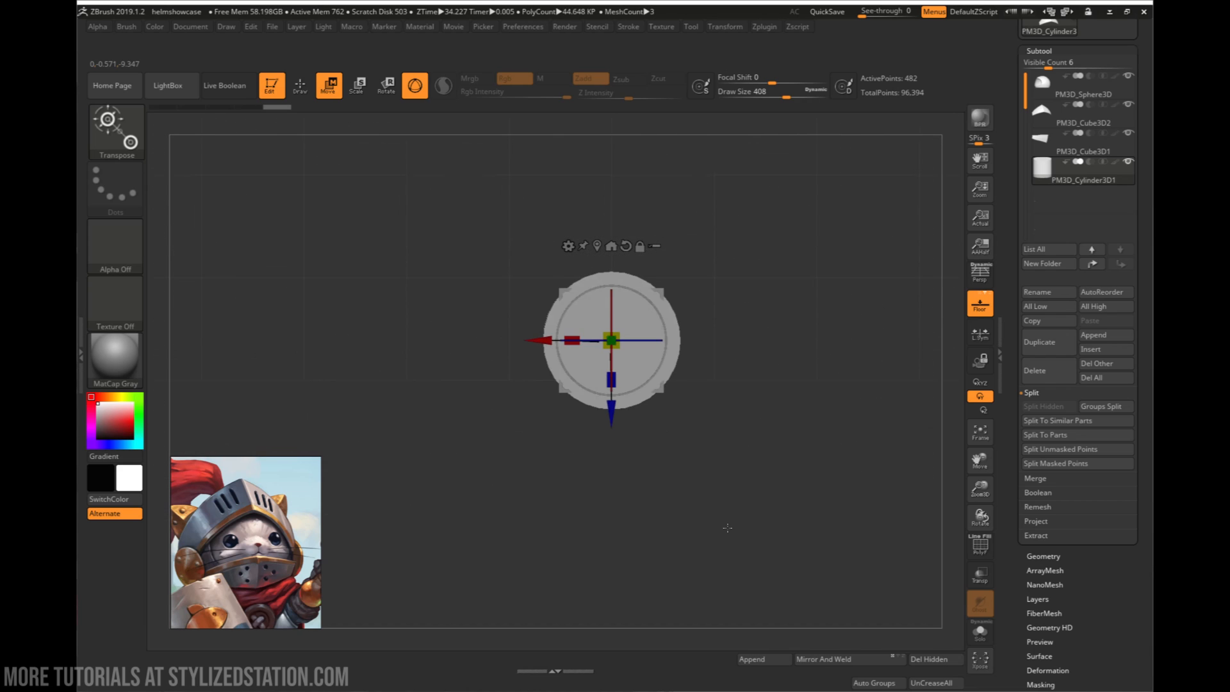
- Show the polyframe, mask one half of the cylinder with MaskRect and turn that half into its own polygroup
key(shift+f)
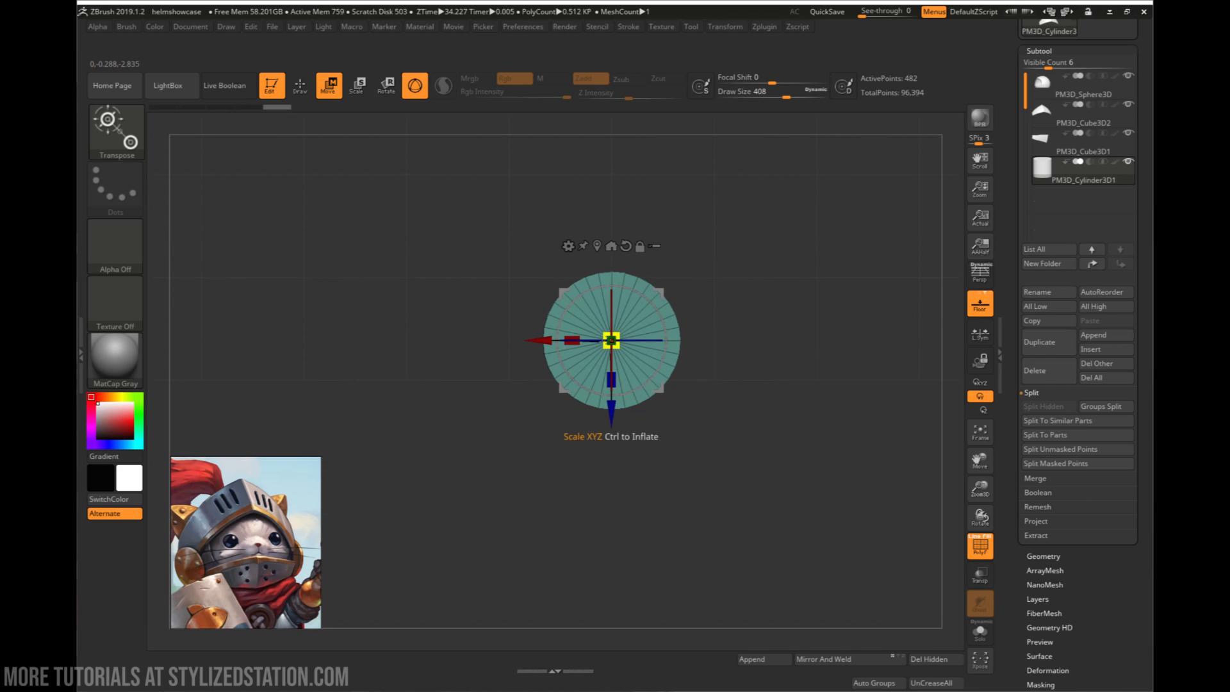
key(q)
ctrl+click(100, 121)
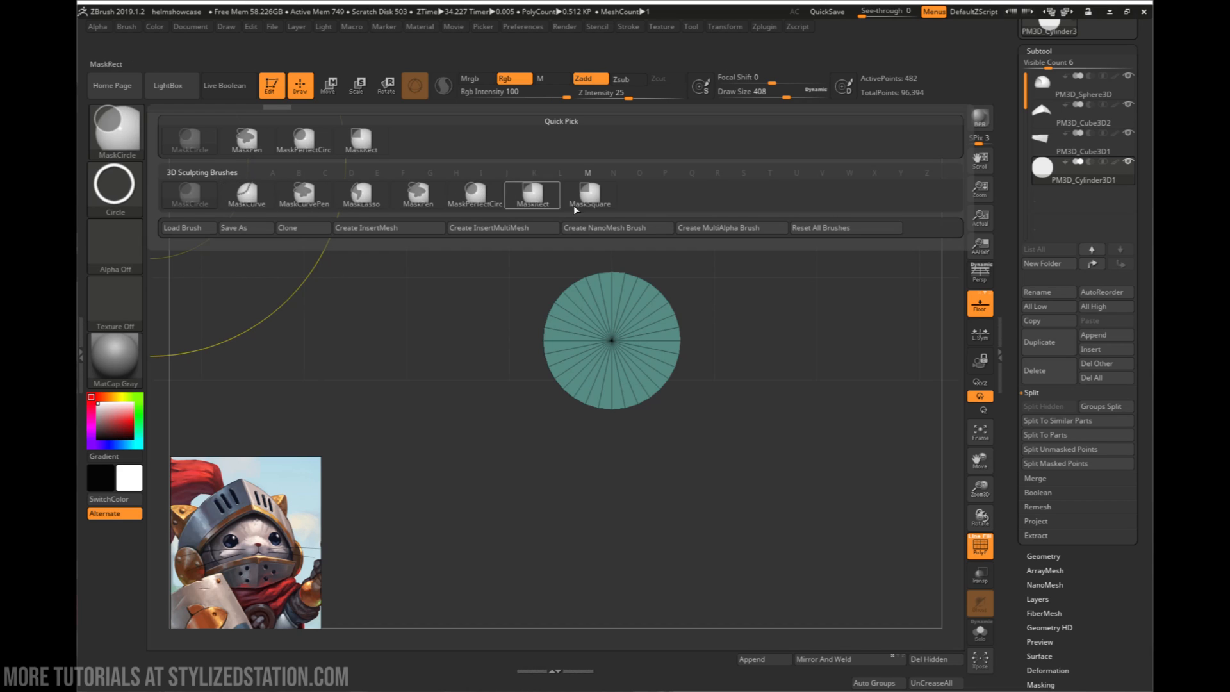
click(532, 194)
mouse_move(708, 252)
ctrl+mouse_down()
mouse_move(632, 426)
mouse_move(607, 440)
ctrl+mouse_up()
key(ctrl+w)
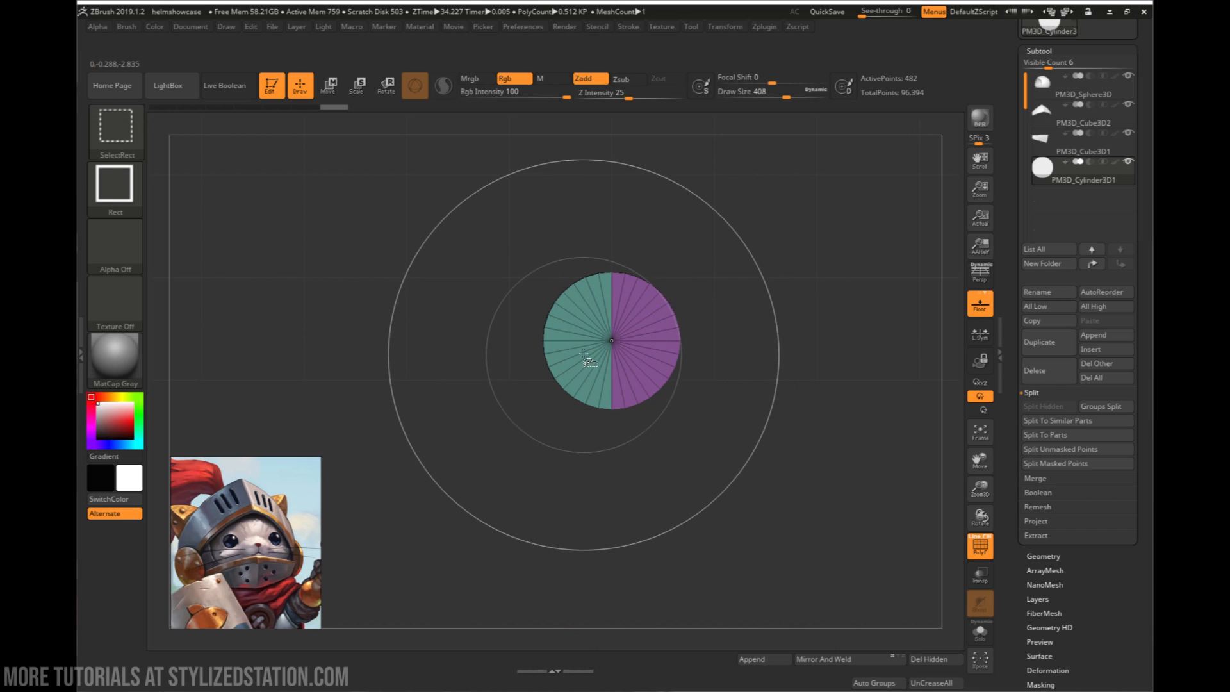
- Isolate the unmasked half of the cylinder and delete the hidden other half
right_drag(585, 356, 402, 253)
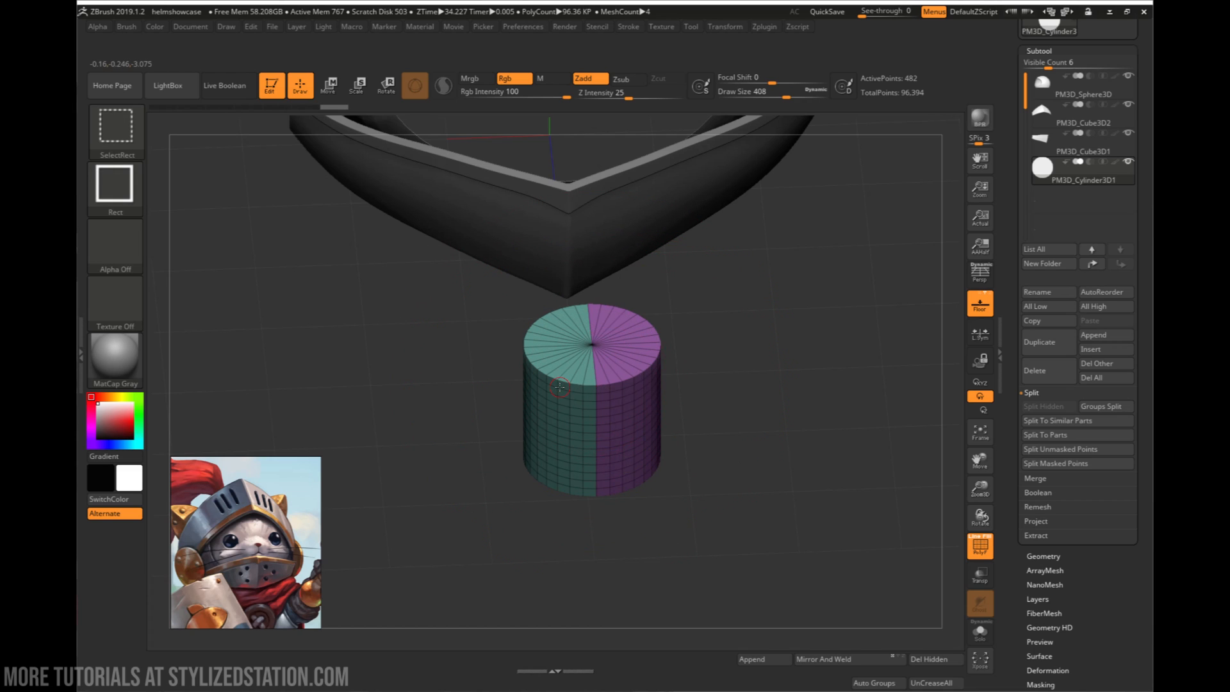
ctrl+shift+click(599, 392)
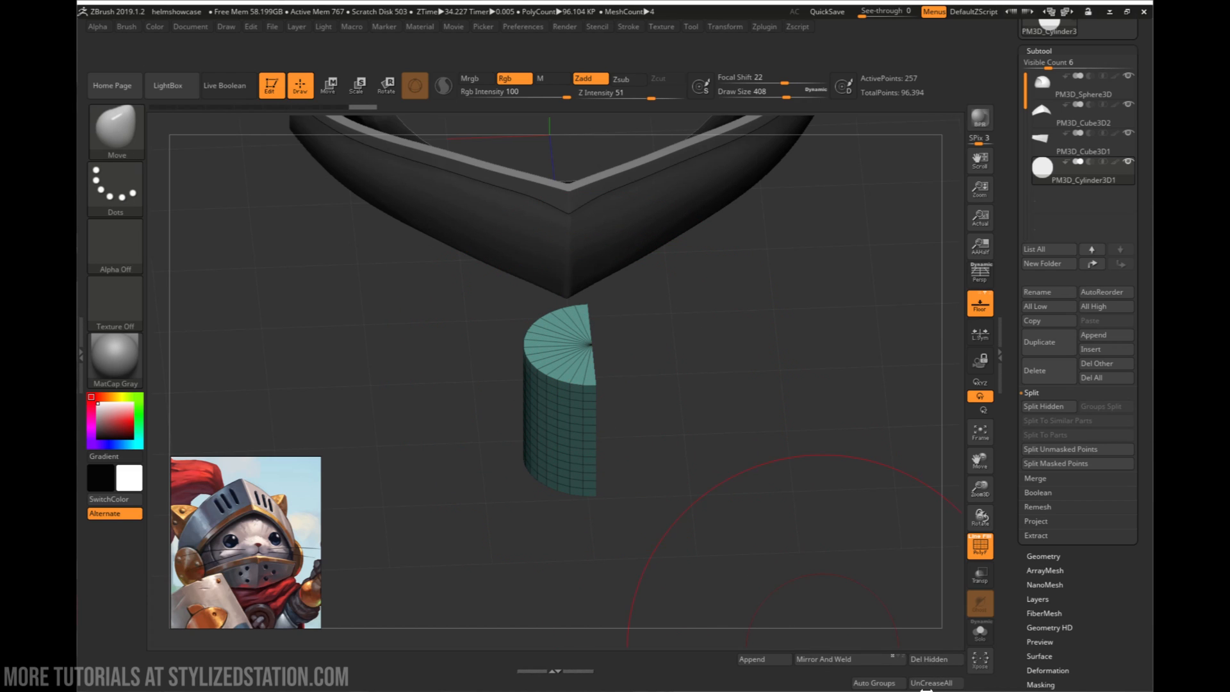
click(938, 665)
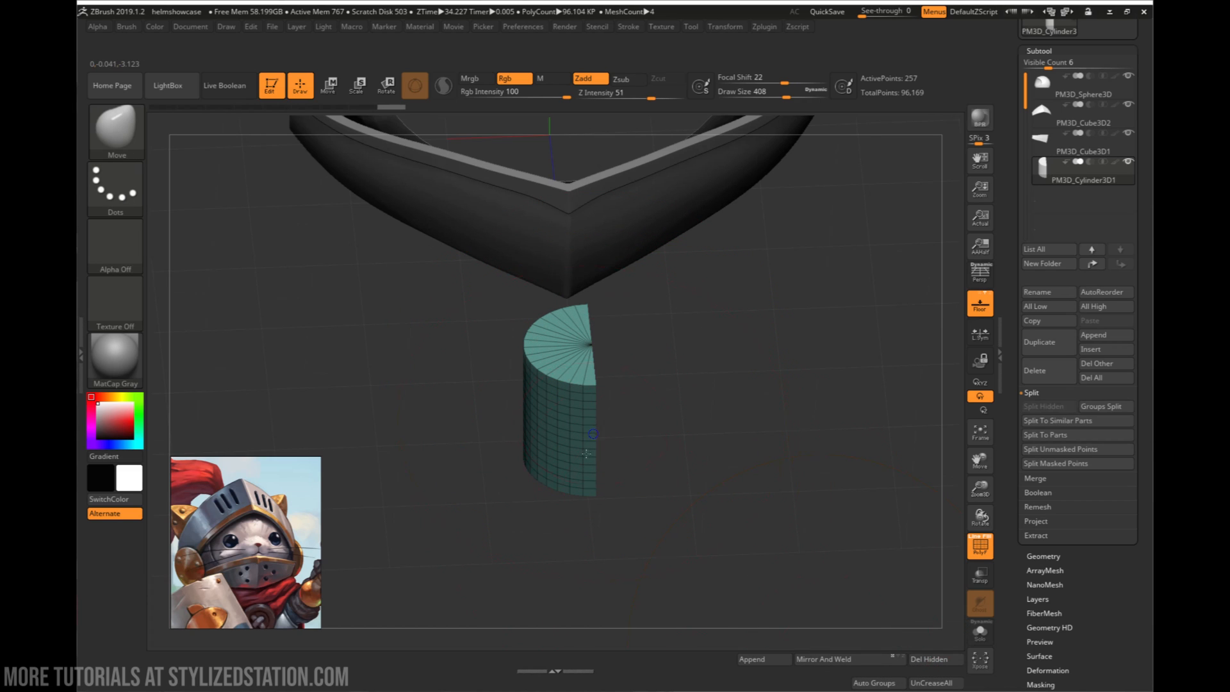
- Move the half cylinder outward along X and apply Mirror And Weld to create its opposite half
right_drag(585, 453, 591, 450)
key(w)
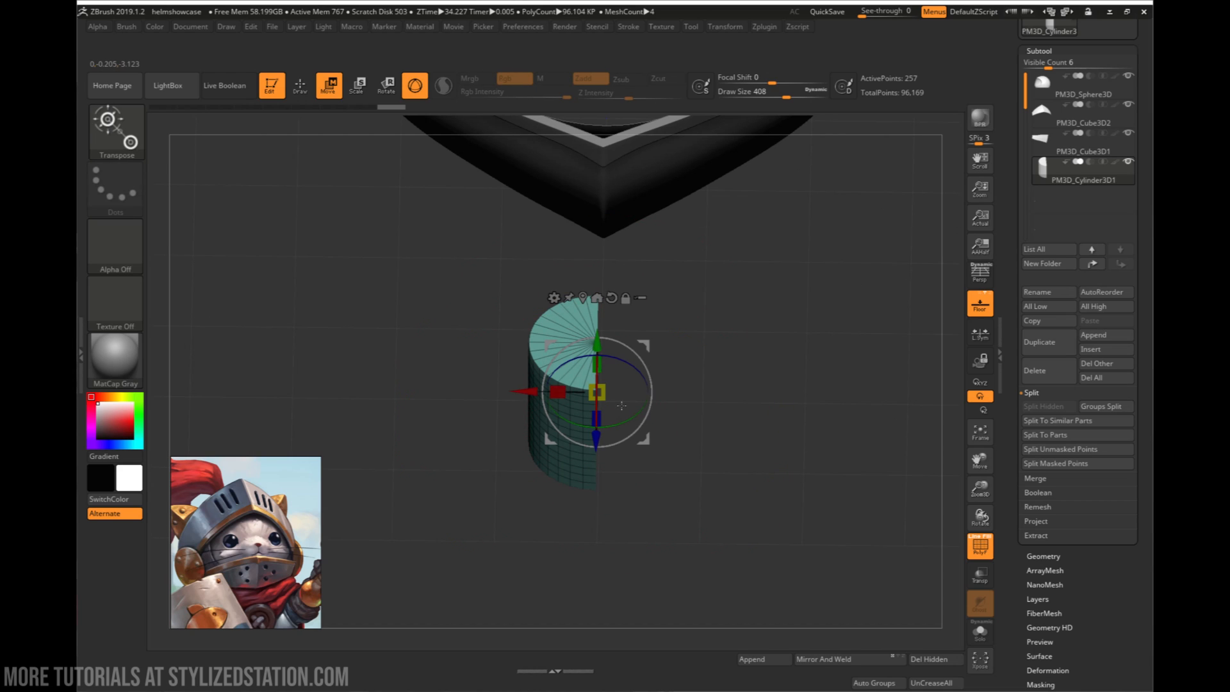
drag(537, 390, 460, 390)
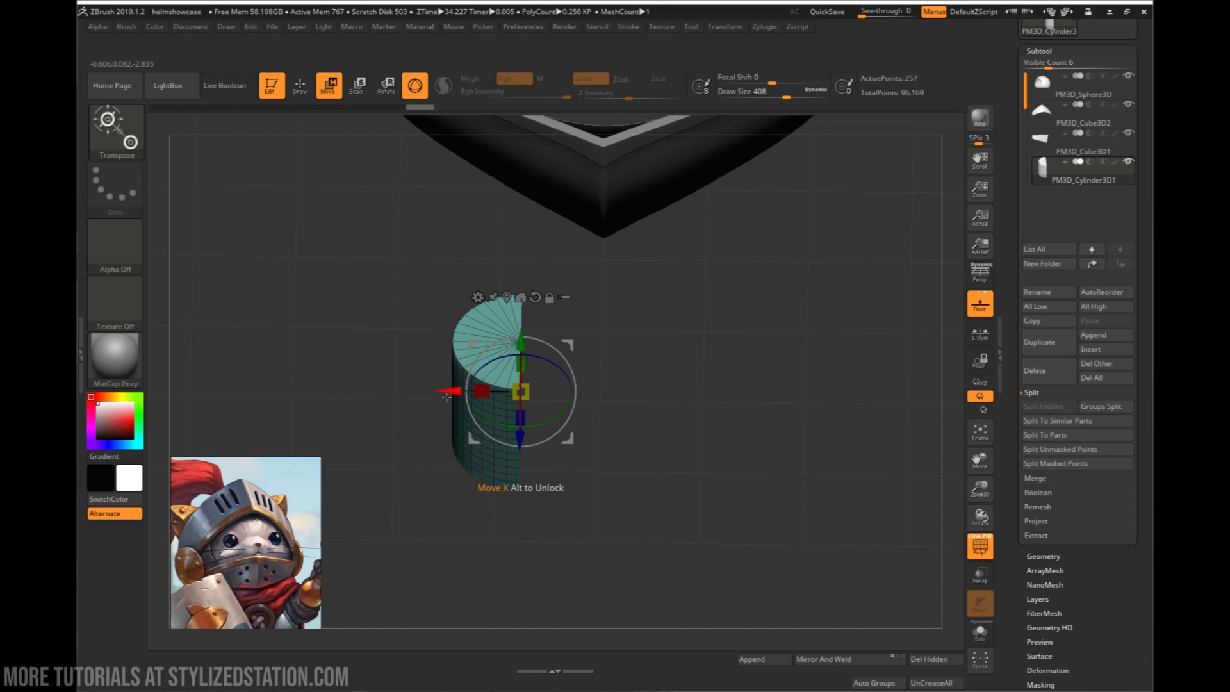
drag(446, 397, 359, 382)
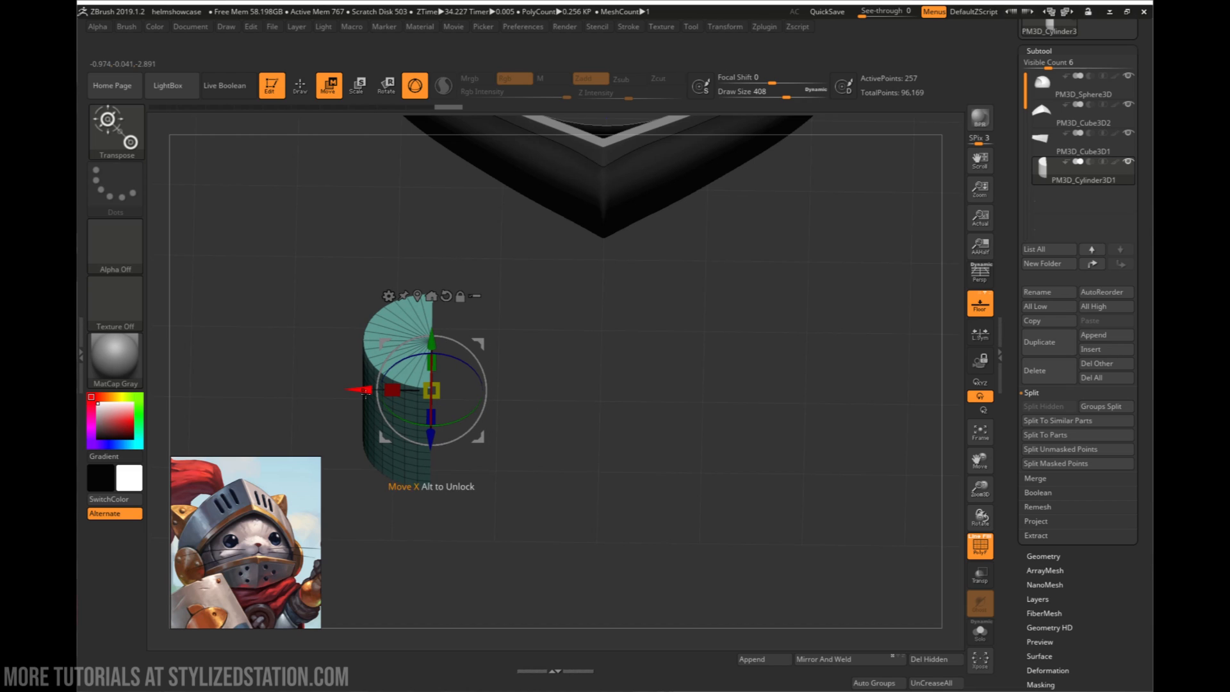
click(834, 659)
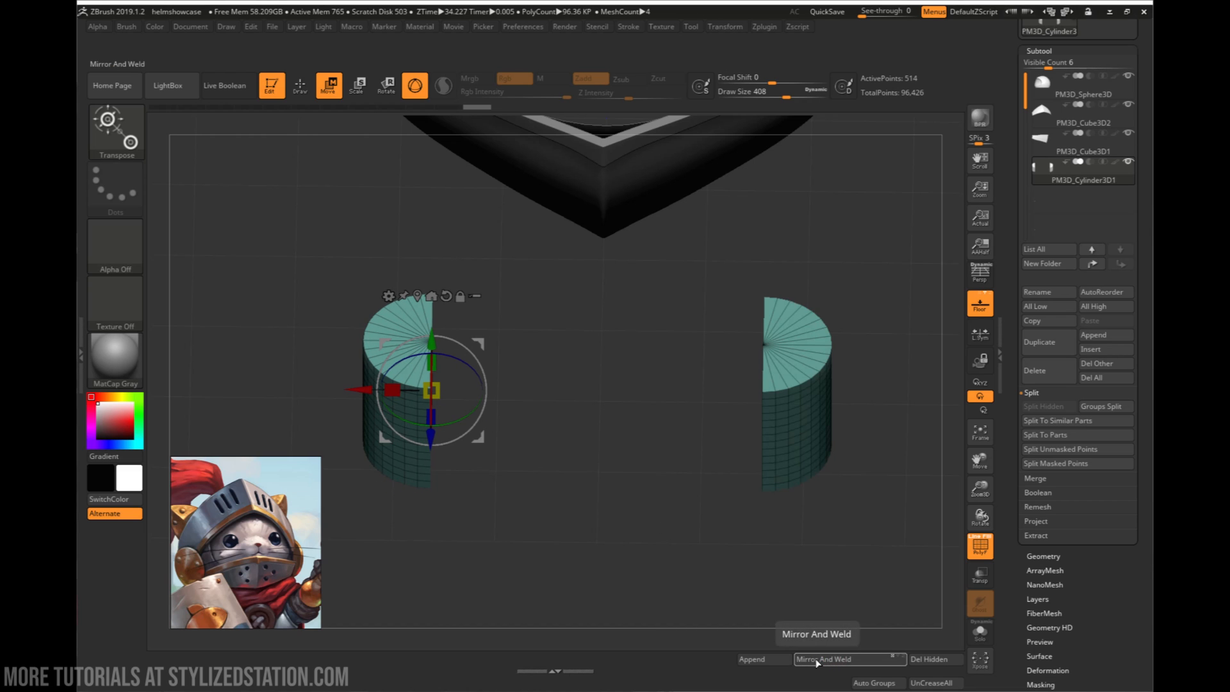
- Bridge the open sides of the two half cylinders with the ZModeler edge action Bridge set to Two Holes
drag(678, 497, 653, 490)
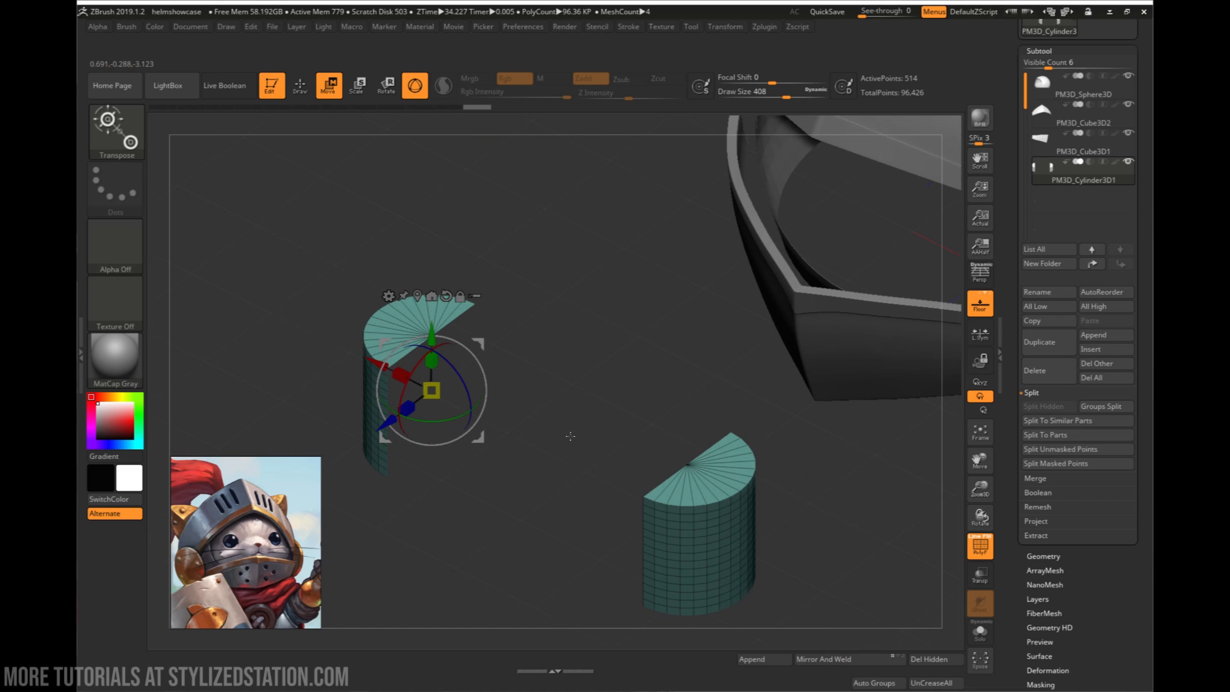
key(b)
key(z)
key(m)
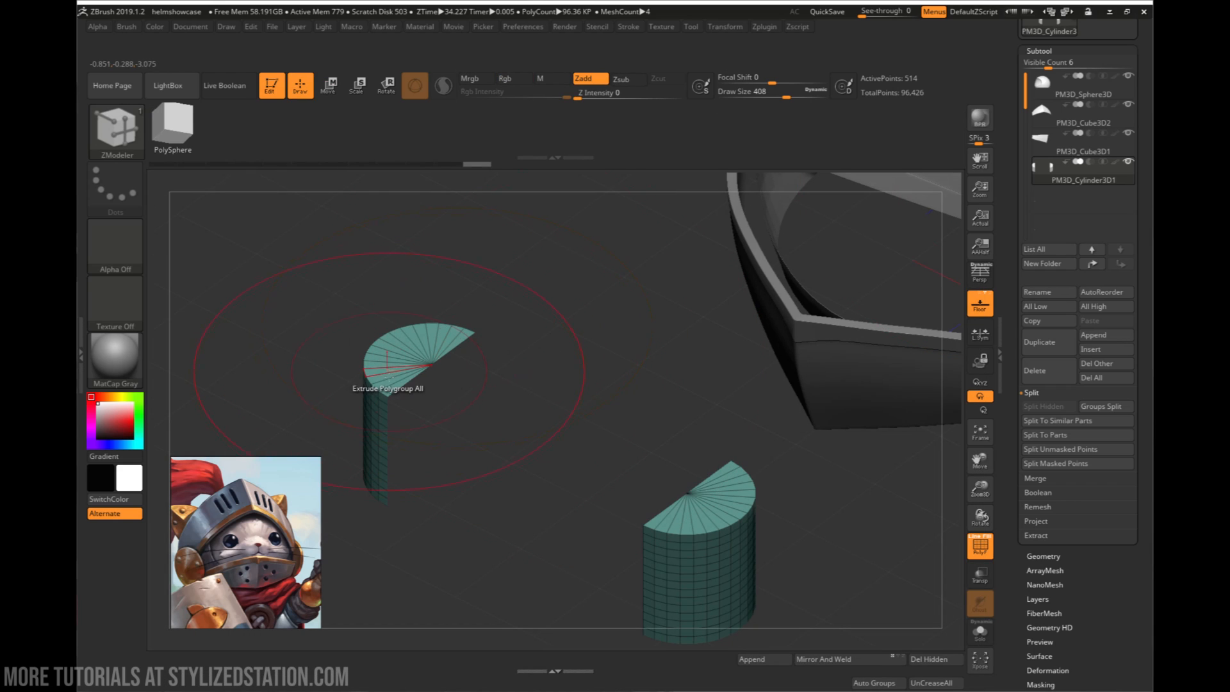
key(space)
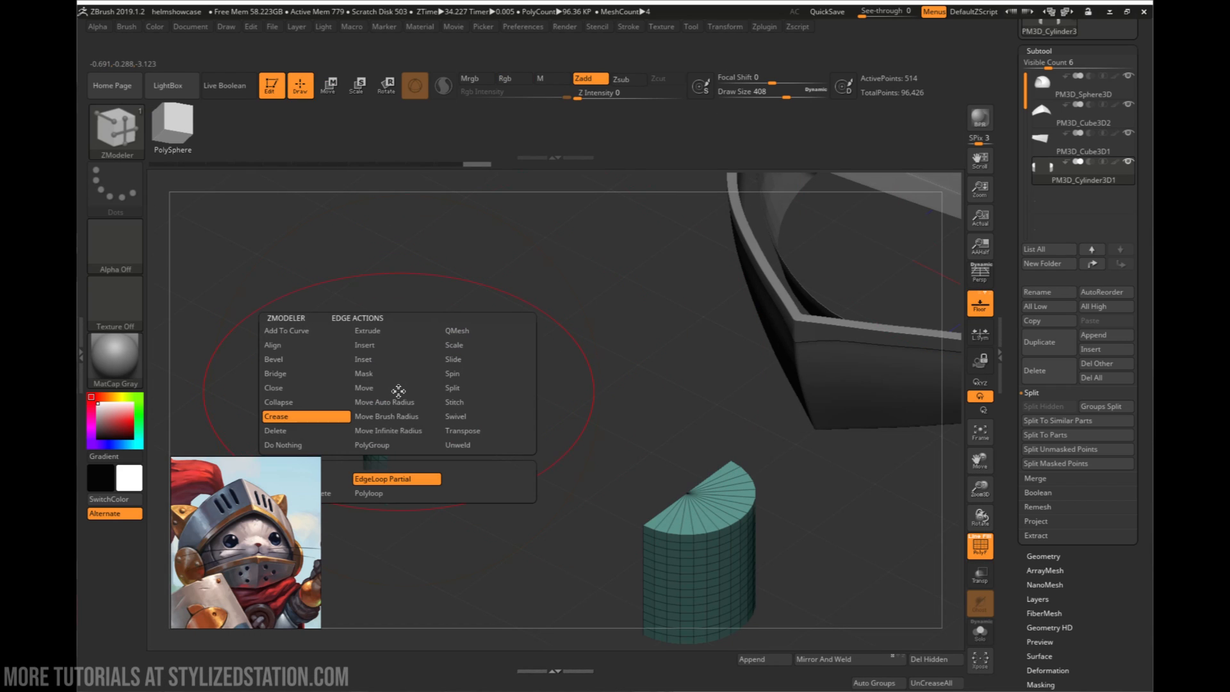
click(292, 375)
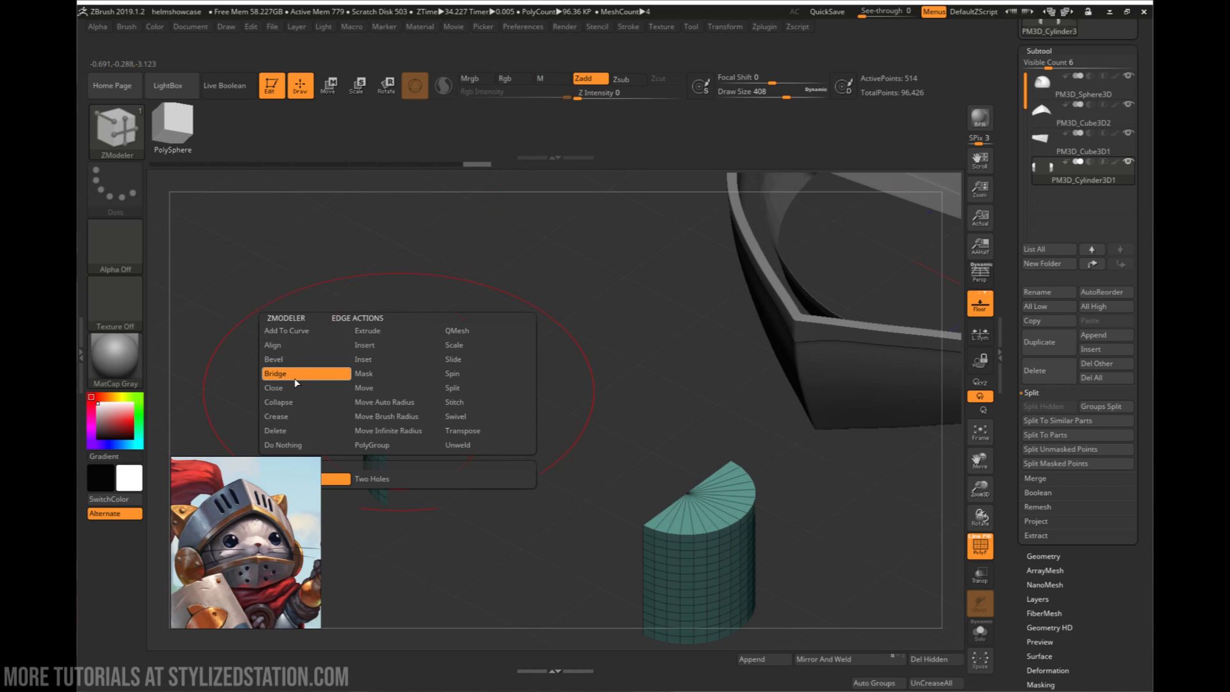
click(382, 480)
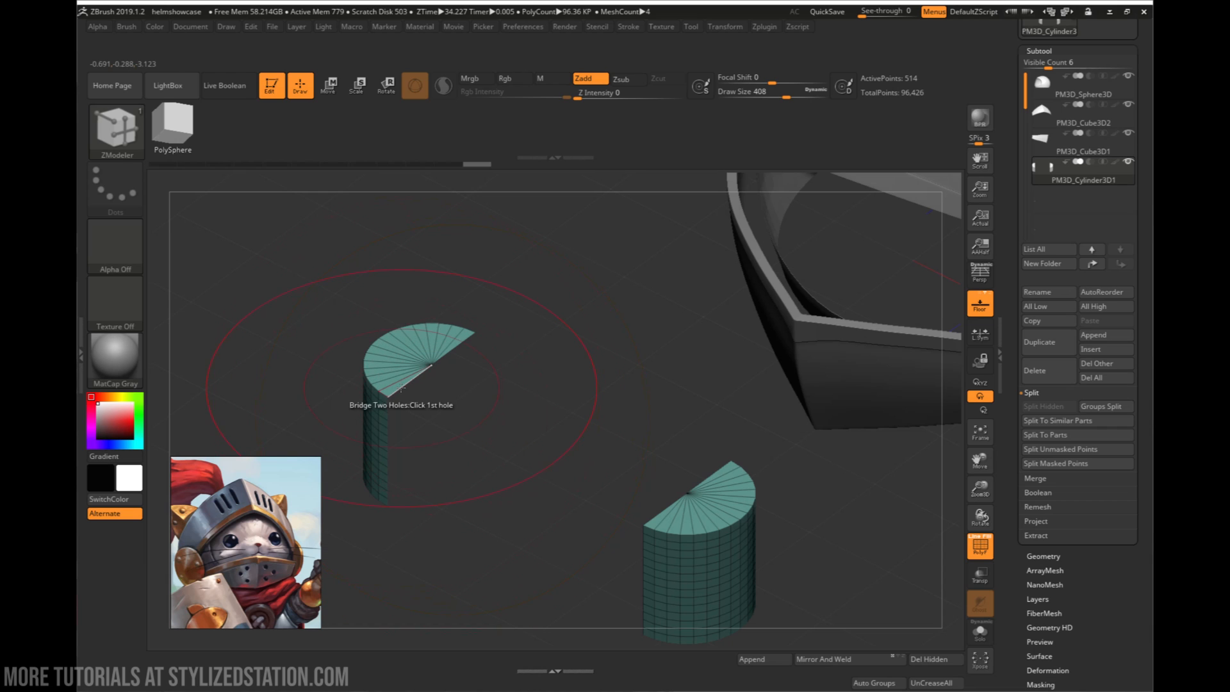
click(660, 510)
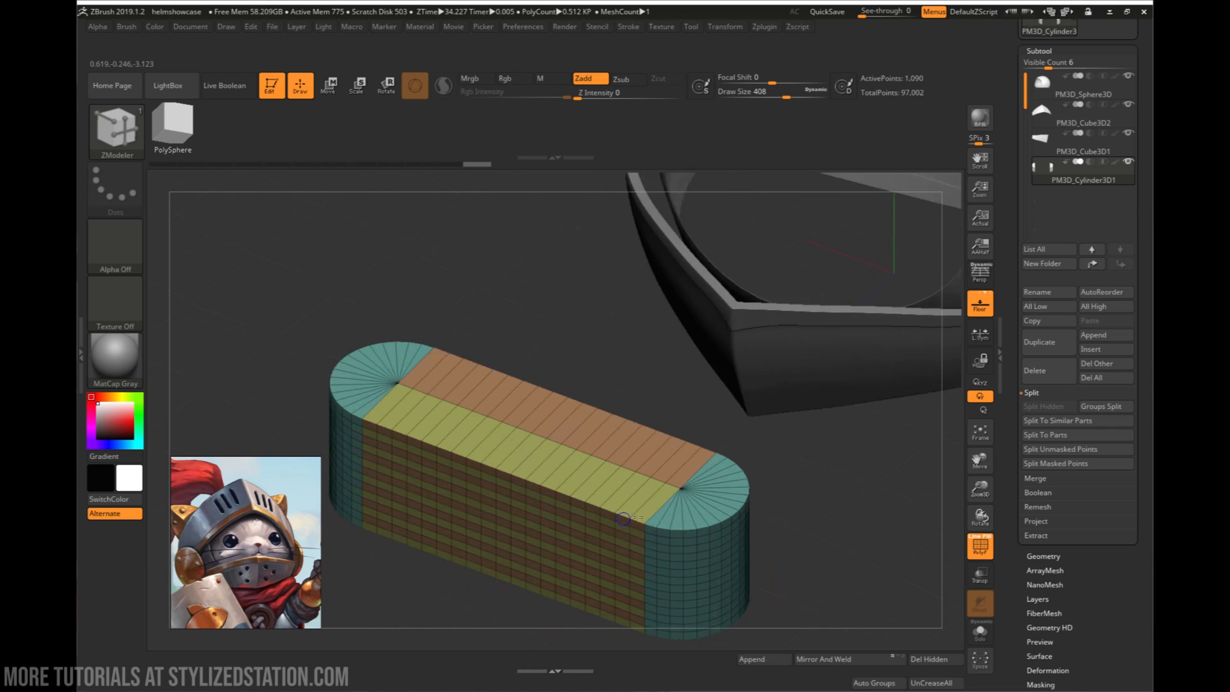
- Combine the bridged capsule's faces into a single polygroup
drag(646, 515, 612, 524)
alt+drag(737, 557, 724, 545)
key(ctrl+w)
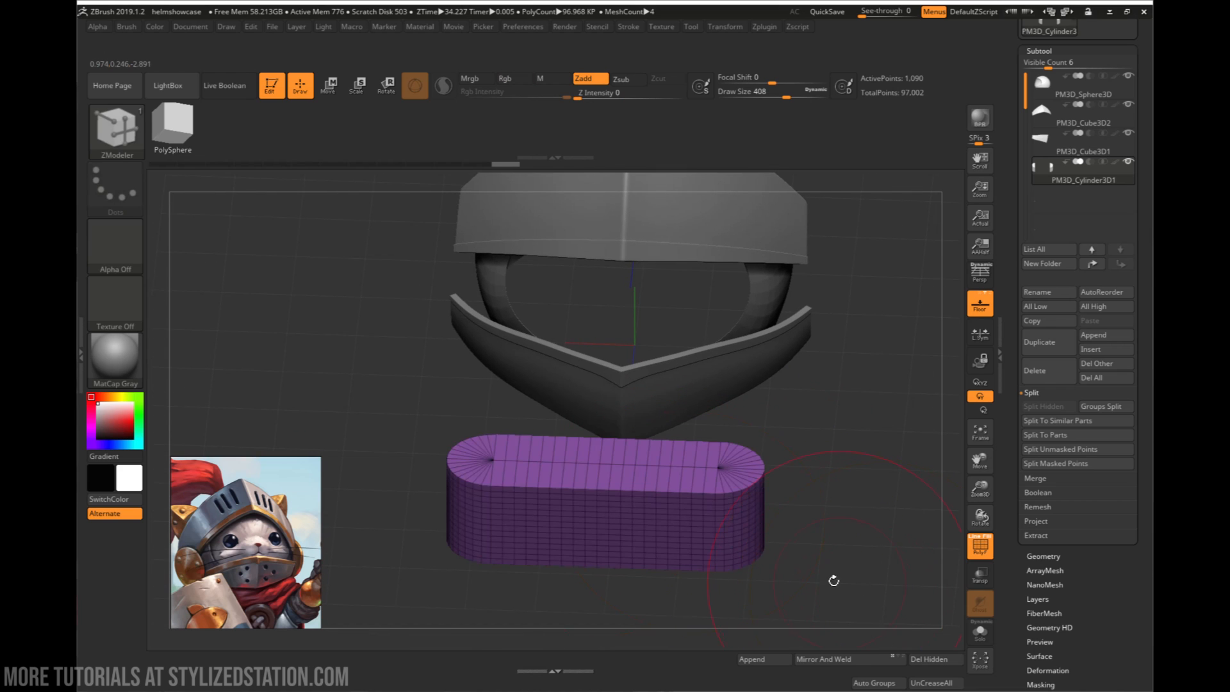
drag(832, 578, 820, 620)
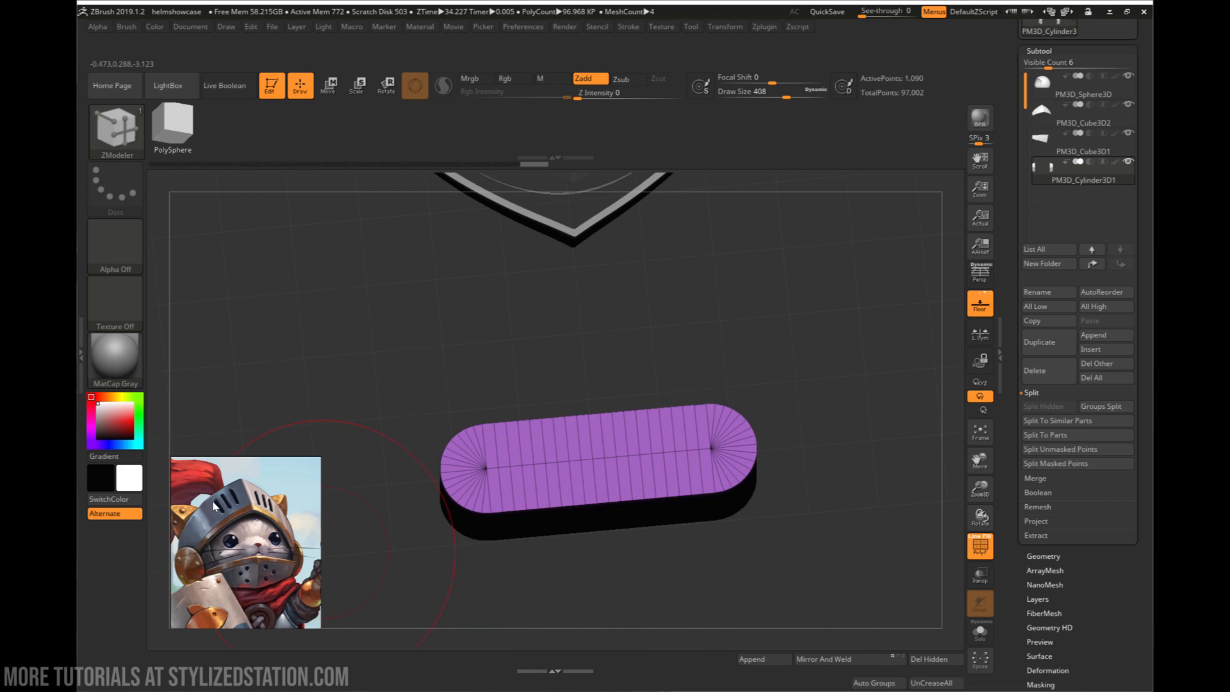
- Rotate the capsule a quarter turn with the gizmo in front view so that its length stands vertical
mouse_move(579, 456)
right_down()
mouse_move(664, 376)
mouse_move(551, 432)
right_up()
key(w)
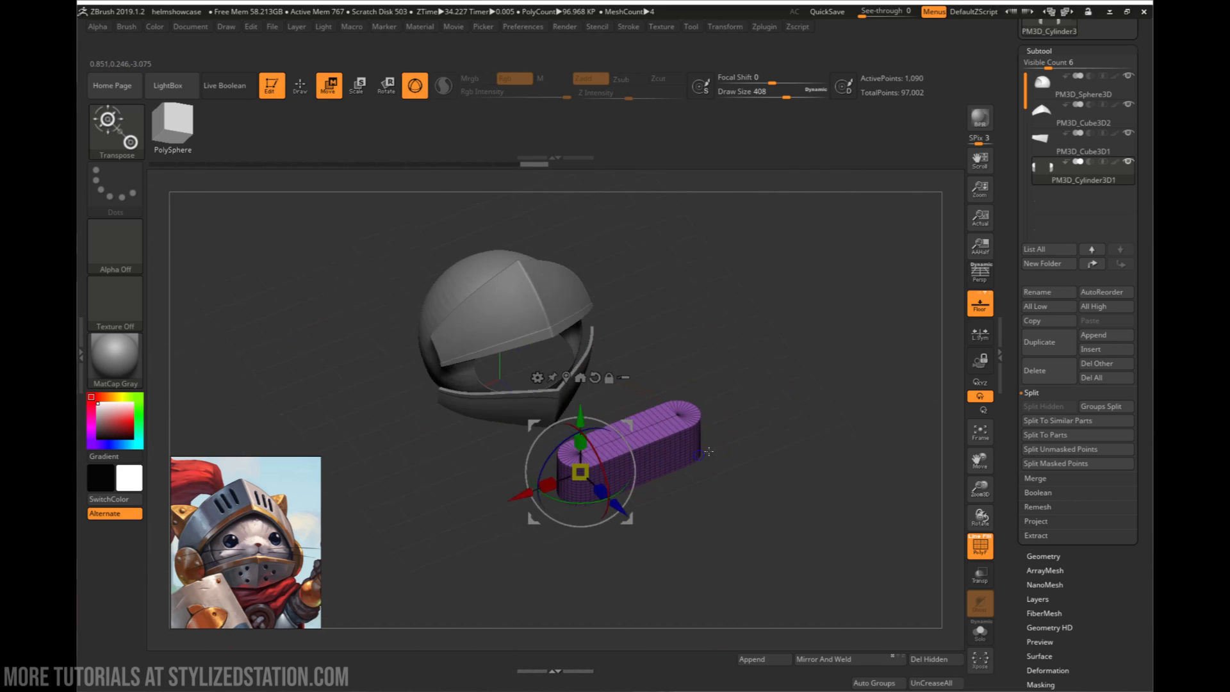
right_drag(556, 488, 629, 507)
drag(628, 506, 616, 527)
shift+right_drag(816, 548, 769, 472)
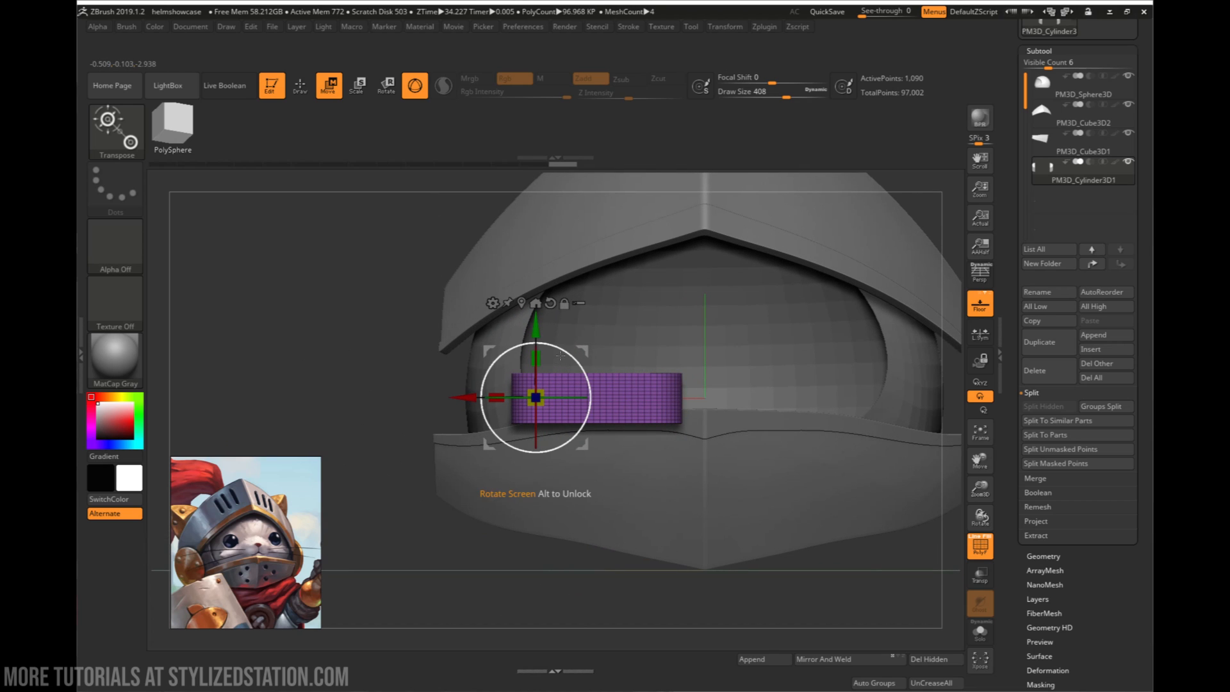
drag(560, 347, 632, 449)
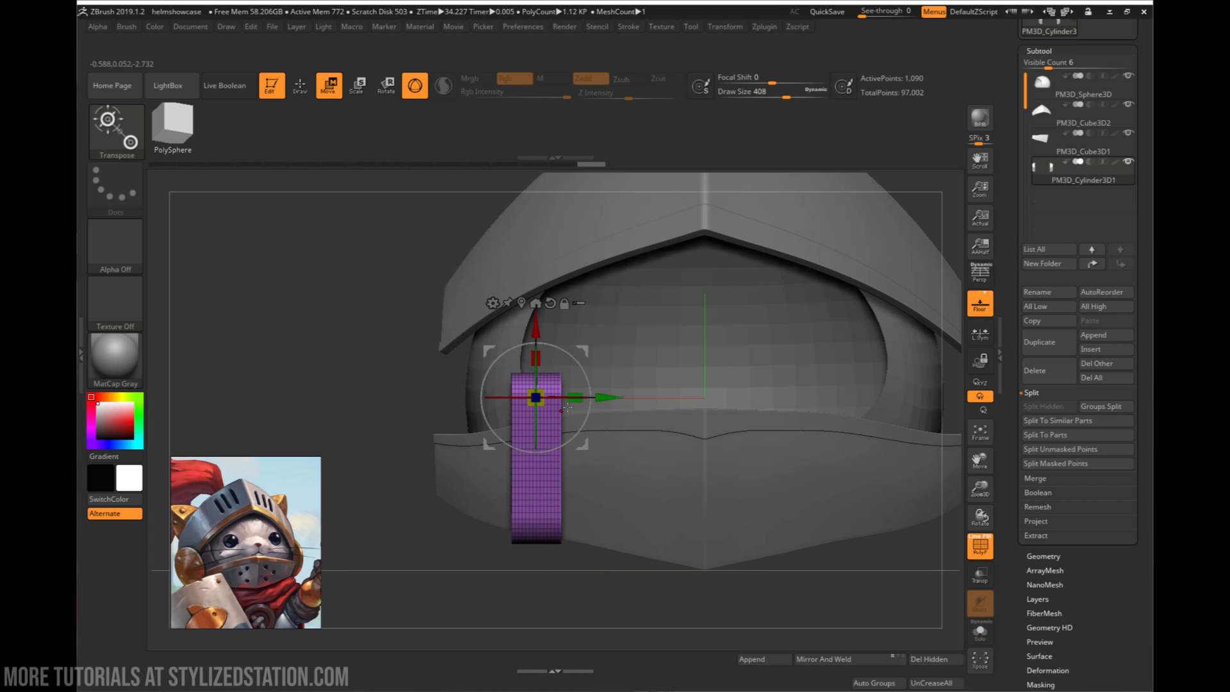
- Centre the gizmo on the capsule, reset its orientation and rotate the capsule about Y until its rounded outline faces front
click(520, 303)
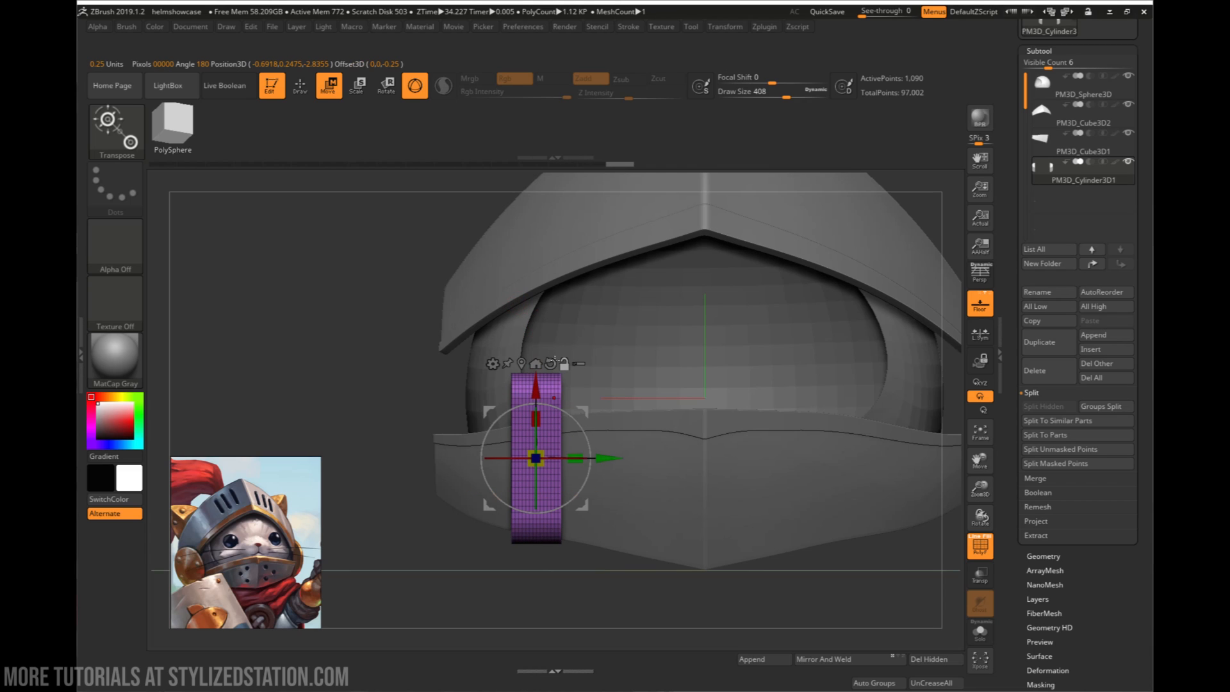
alt+click(553, 361)
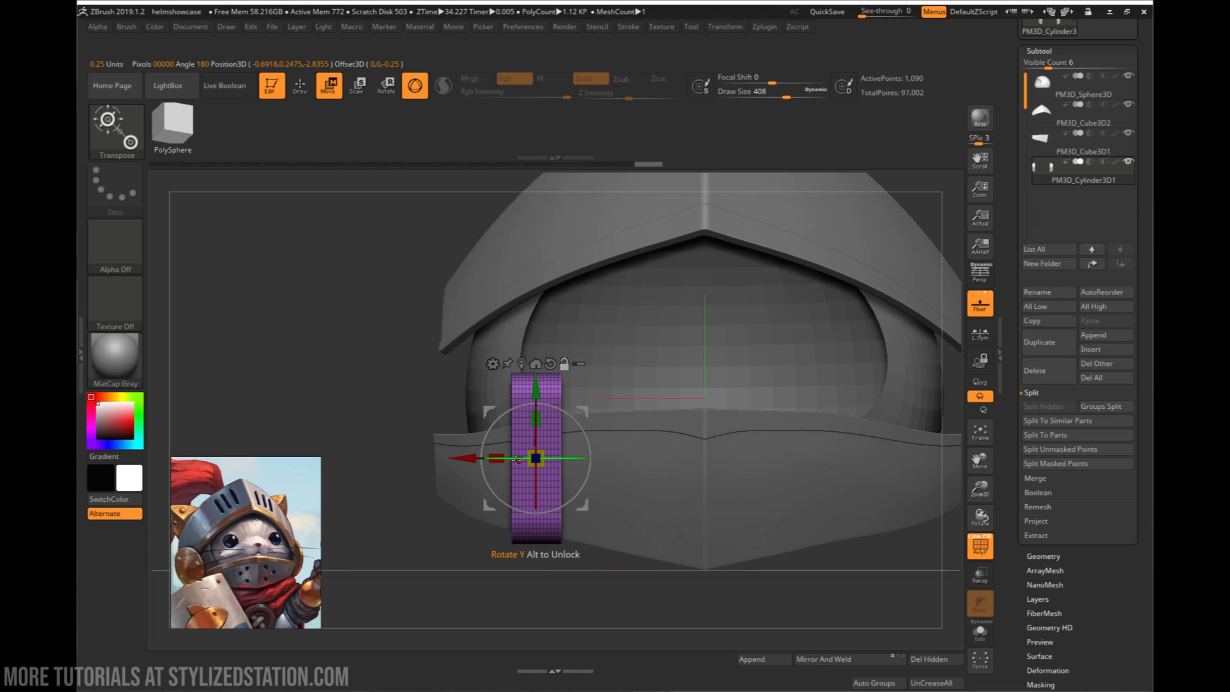
drag(517, 457, 607, 459)
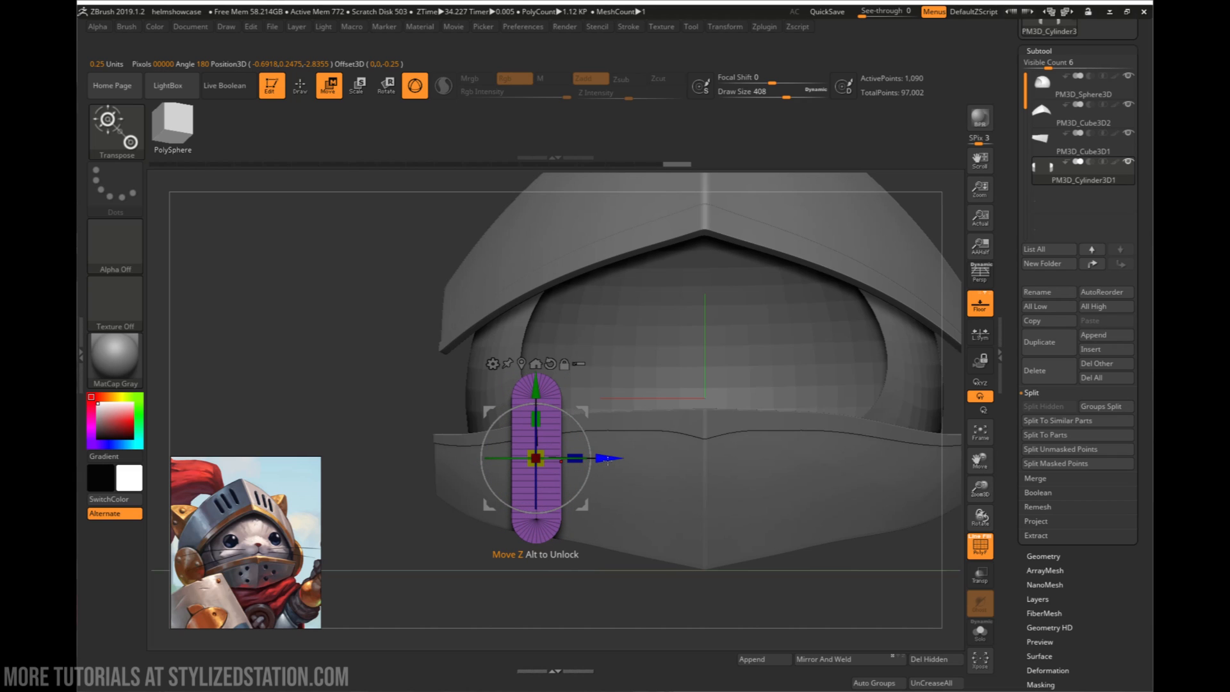
- Move the upright capsule sideways toward the helmet's centreline and scale it down uniformly
drag(614, 456, 635, 457)
drag(749, 457, 726, 465)
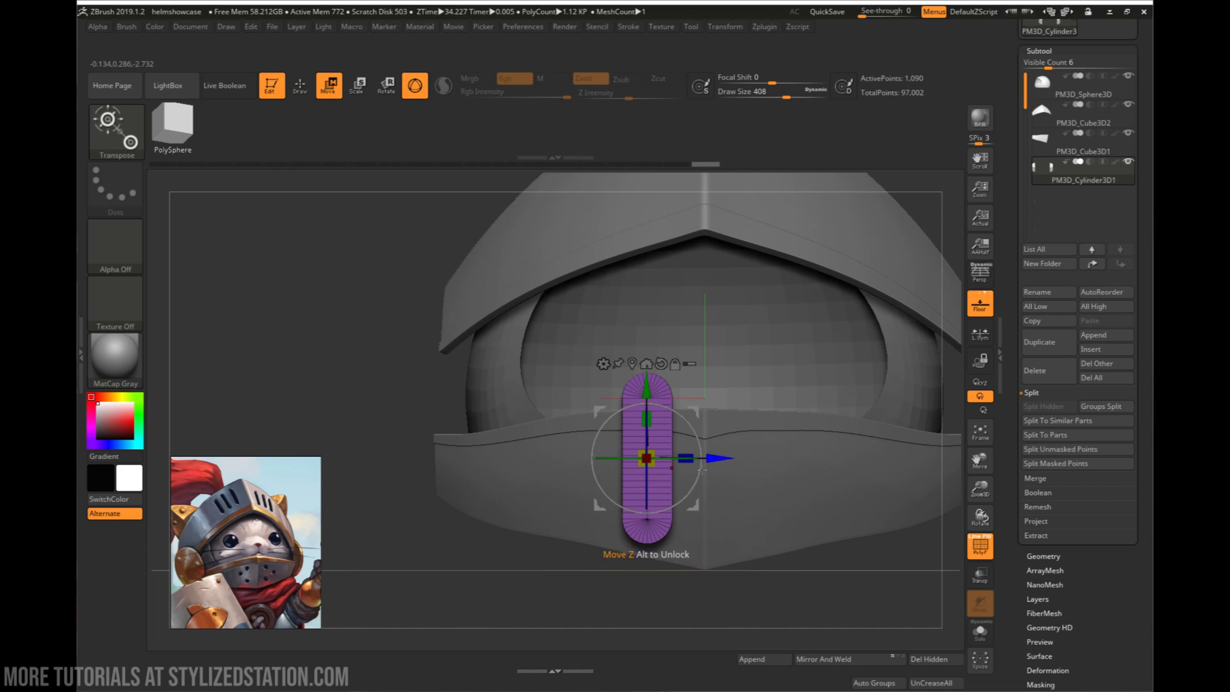
drag(659, 464, 638, 458)
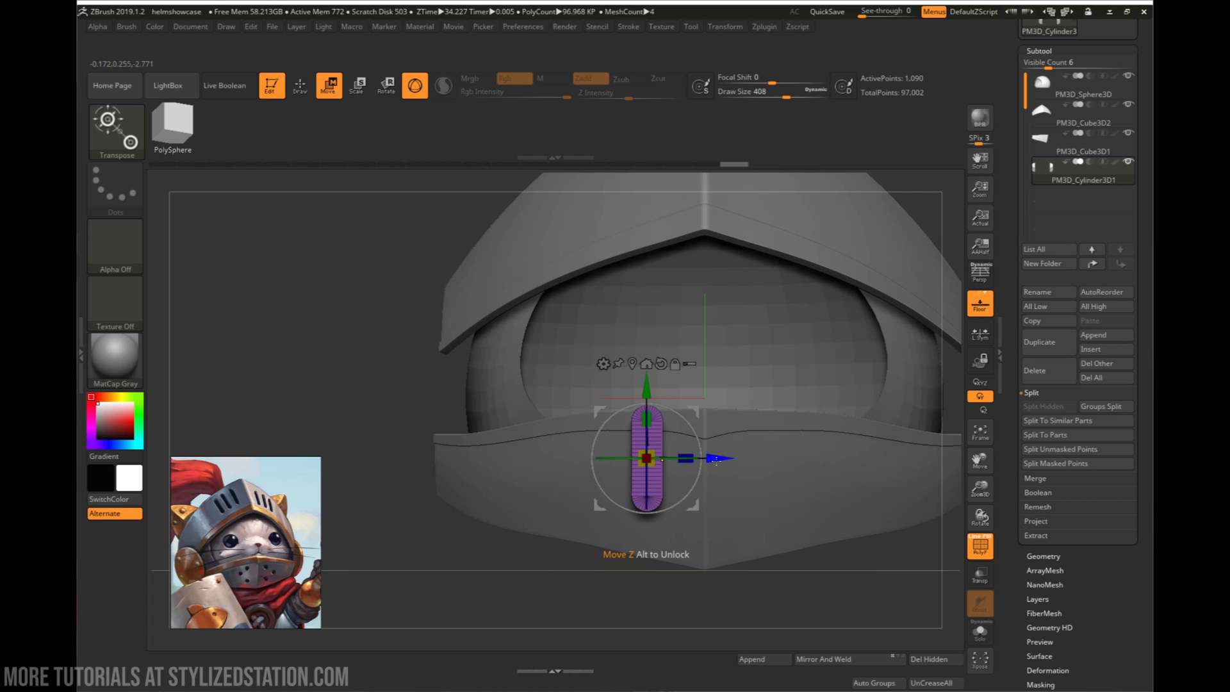
- Duplicate the upright capsule twice sideways at even spacing to form a row of three, and clear the mask from all of them
ctrl+drag(717, 457, 677, 470)
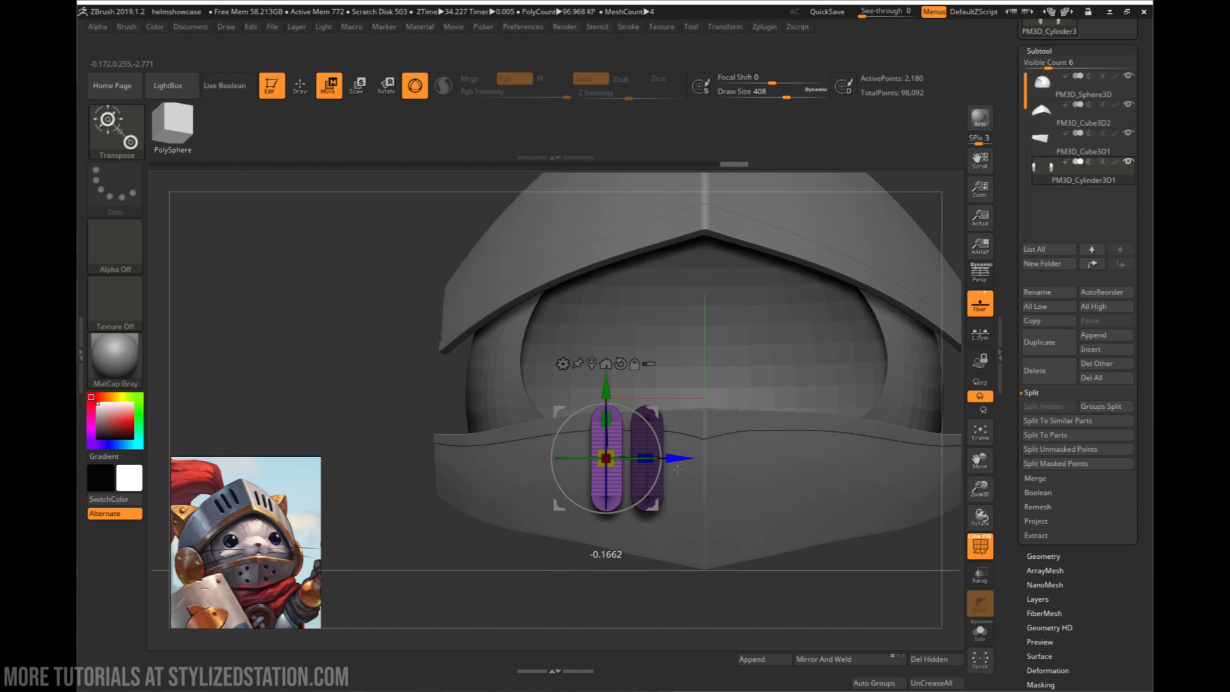
ctrl+drag(677, 469, 615, 479)
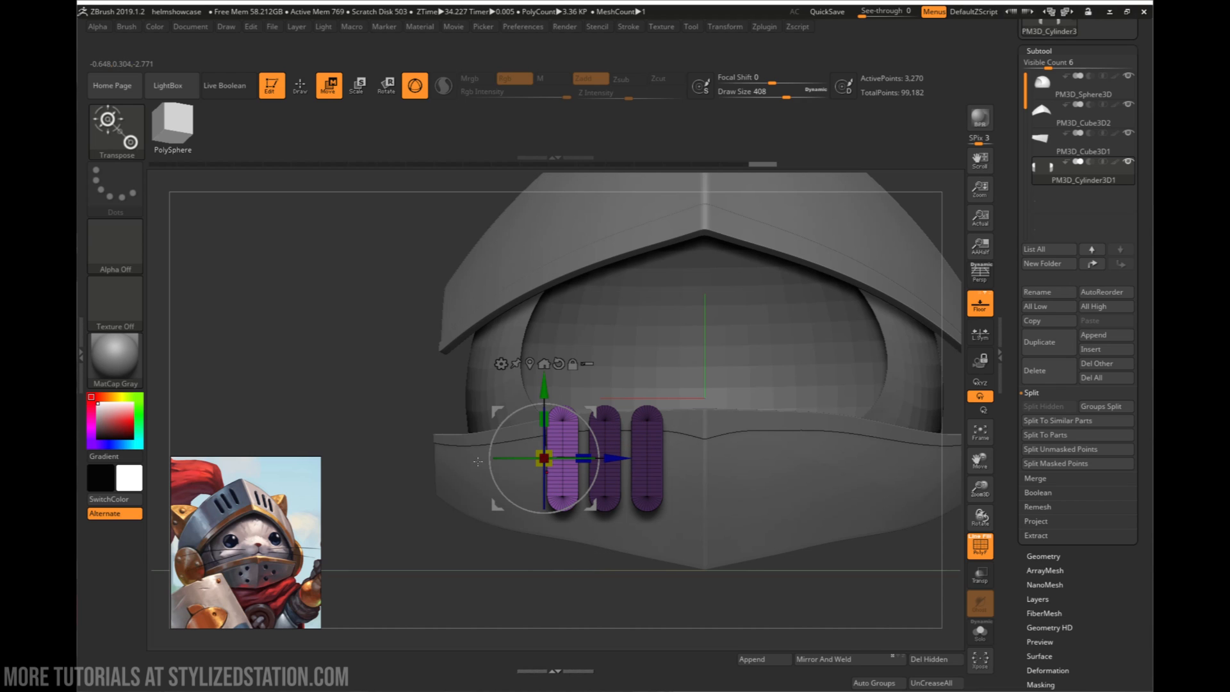
drag(657, 575, 658, 488)
drag(652, 543, 624, 514)
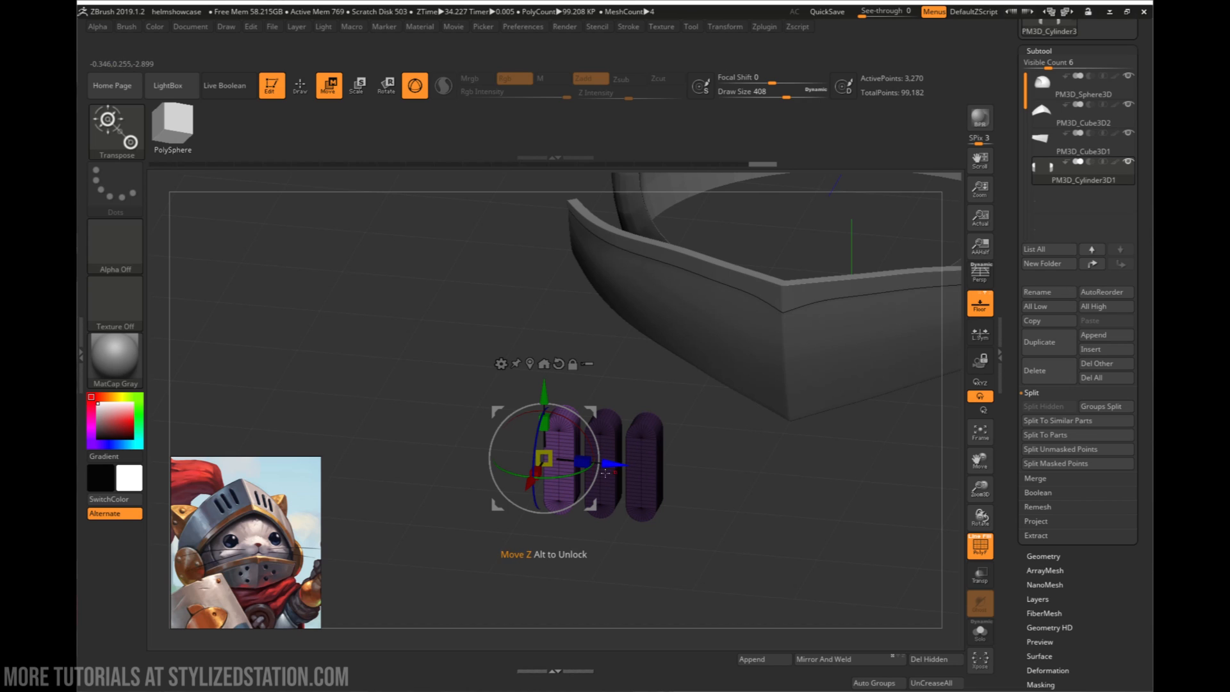
mouse_move(691, 485)
mouse_down()
mouse_move(710, 490)
mouse_move(680, 506)
mouse_move(736, 497)
mouse_move(743, 523)
mouse_move(780, 547)
mouse_move(763, 510)
mouse_move(741, 510)
mouse_move(780, 446)
mouse_move(800, 491)
mouse_up()
- Scale the three capsules in depth along X and raise the row to the front of the upper visor plate
key(q)
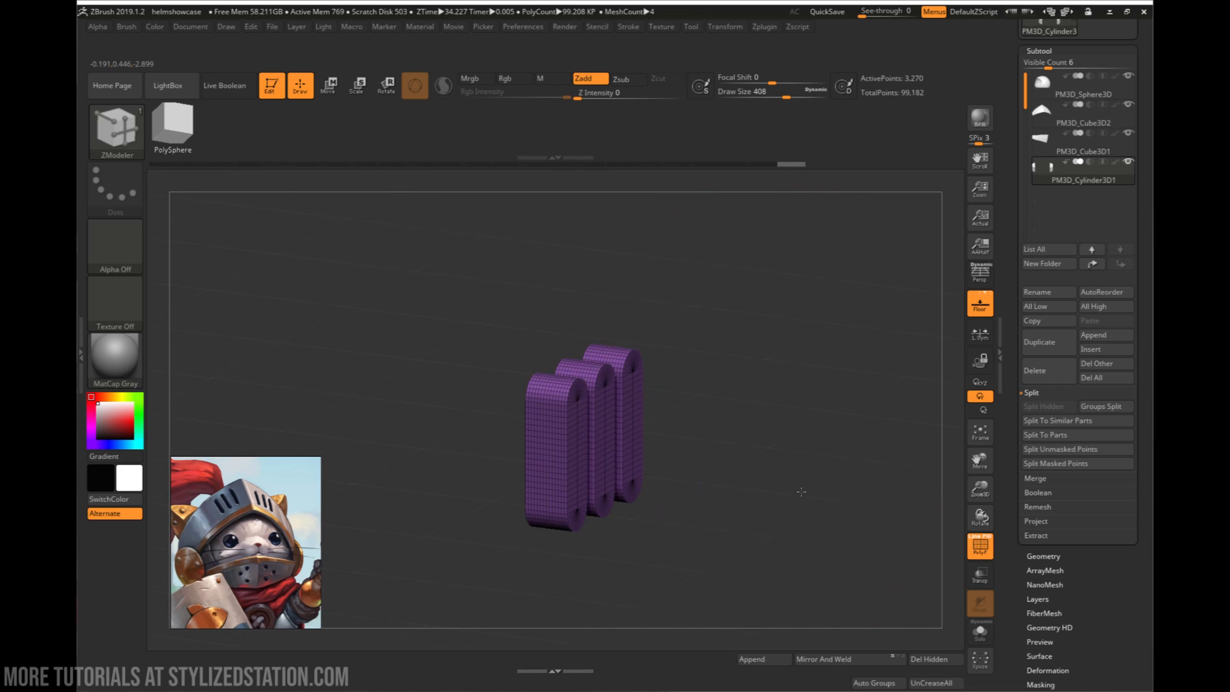
key(w)
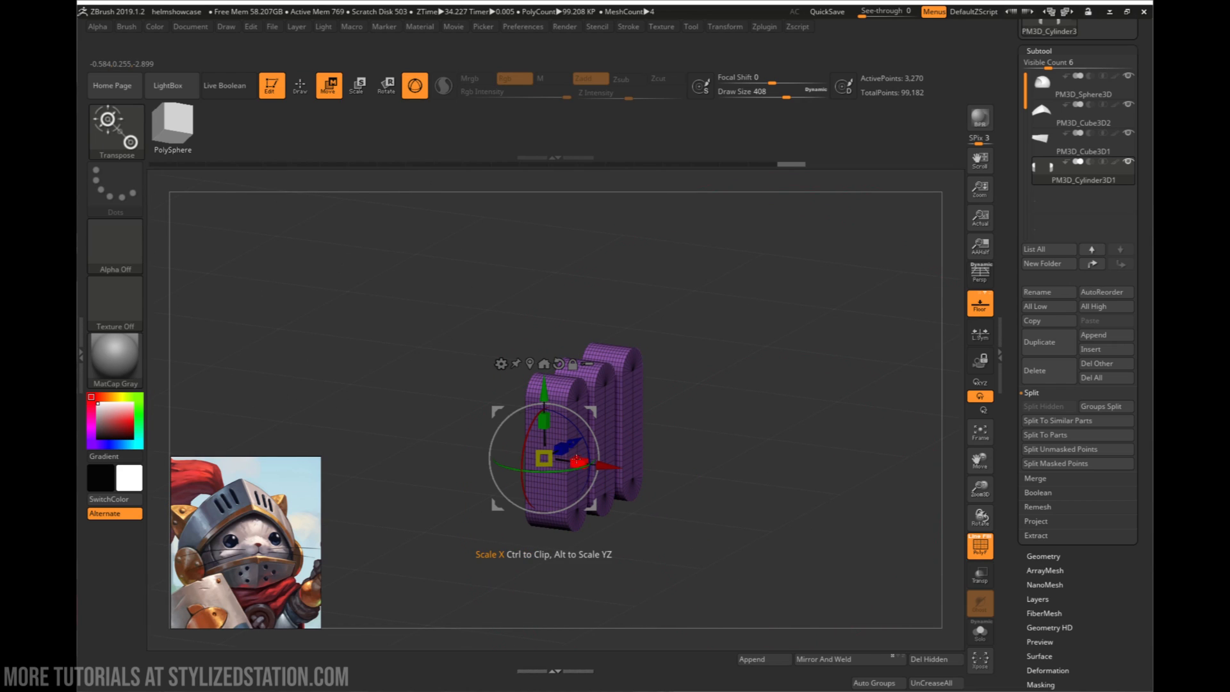
drag(579, 462, 631, 464)
drag(711, 460, 639, 433)
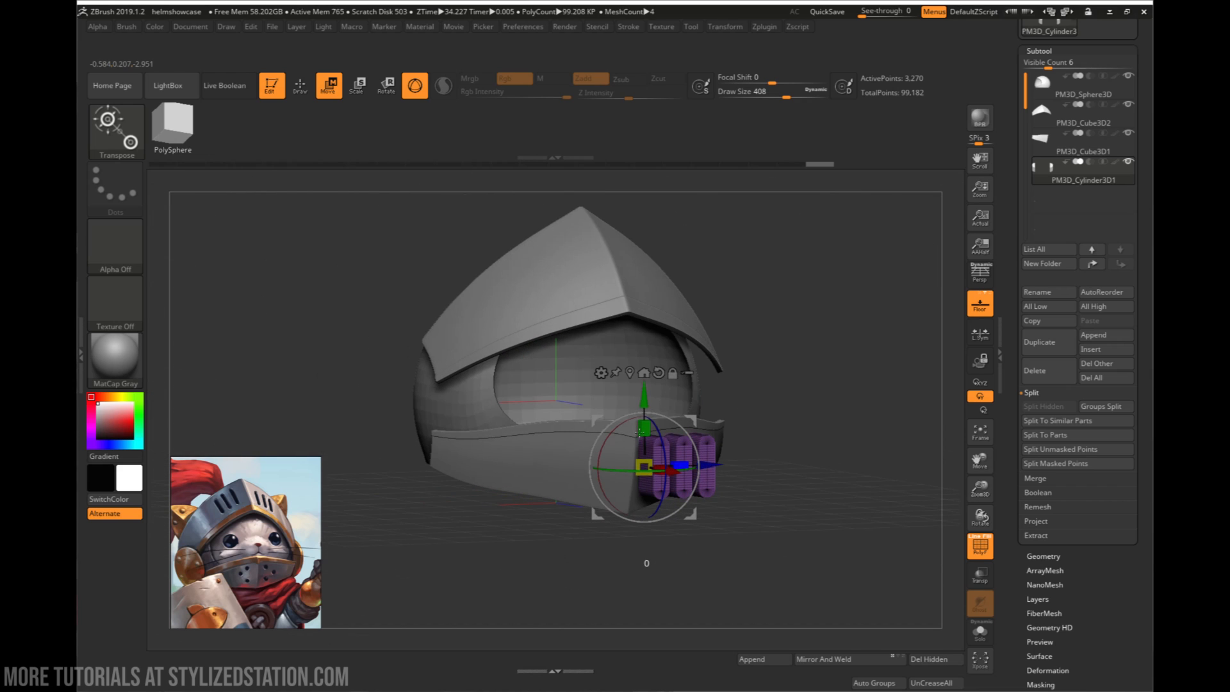
drag(695, 477, 496, 447)
drag(417, 393, 417, 219)
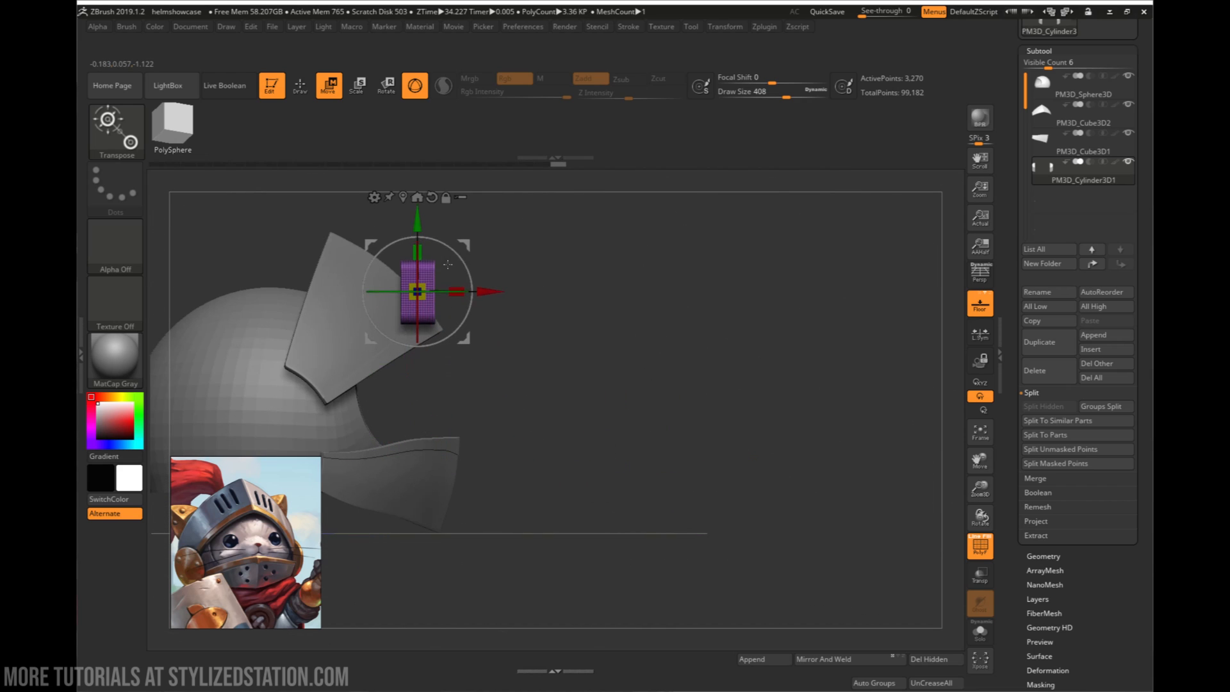
- Push the capsule row back toward the visor and rotate it to follow the angled side of the plate
drag(541, 282, 416, 309)
alt+drag(563, 240, 699, 522)
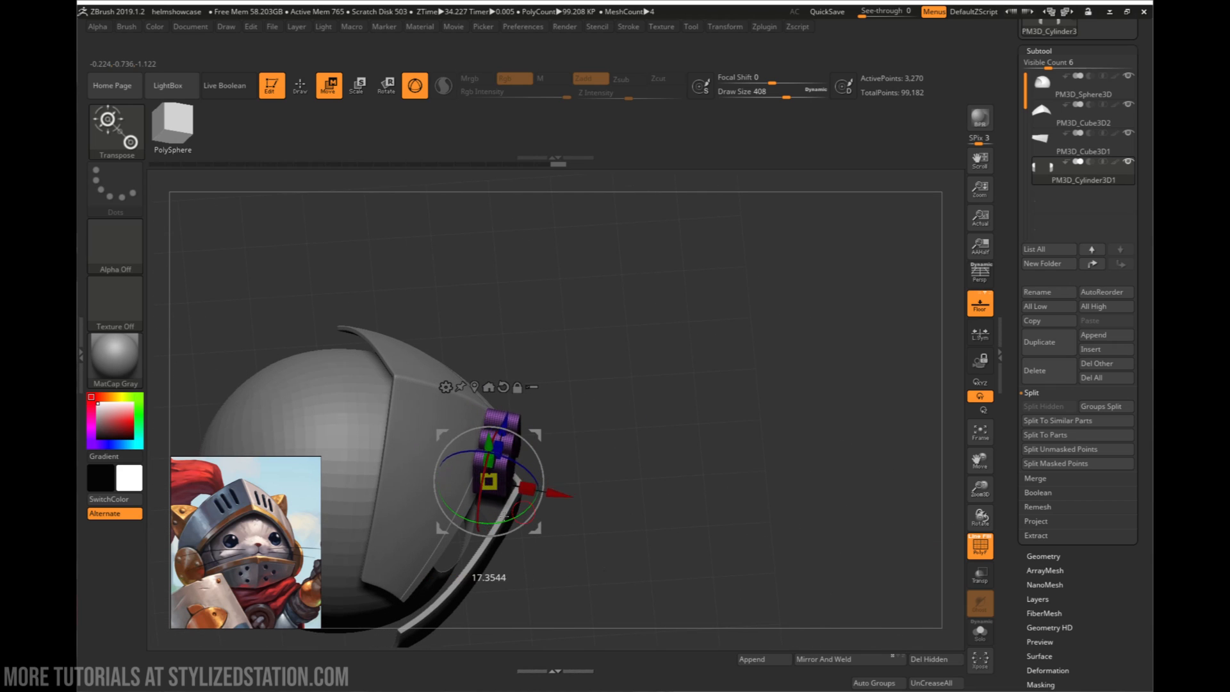
drag(484, 419, 467, 398)
drag(544, 558, 734, 344)
mouse_move(760, 407)
mouse_down()
mouse_move(746, 484)
mouse_move(726, 343)
mouse_move(776, 411)
mouse_move(776, 386)
mouse_up()
- Rotate the capsule row further and shift it so the three capsules lie across the visor face beside its central ridge
key(q)
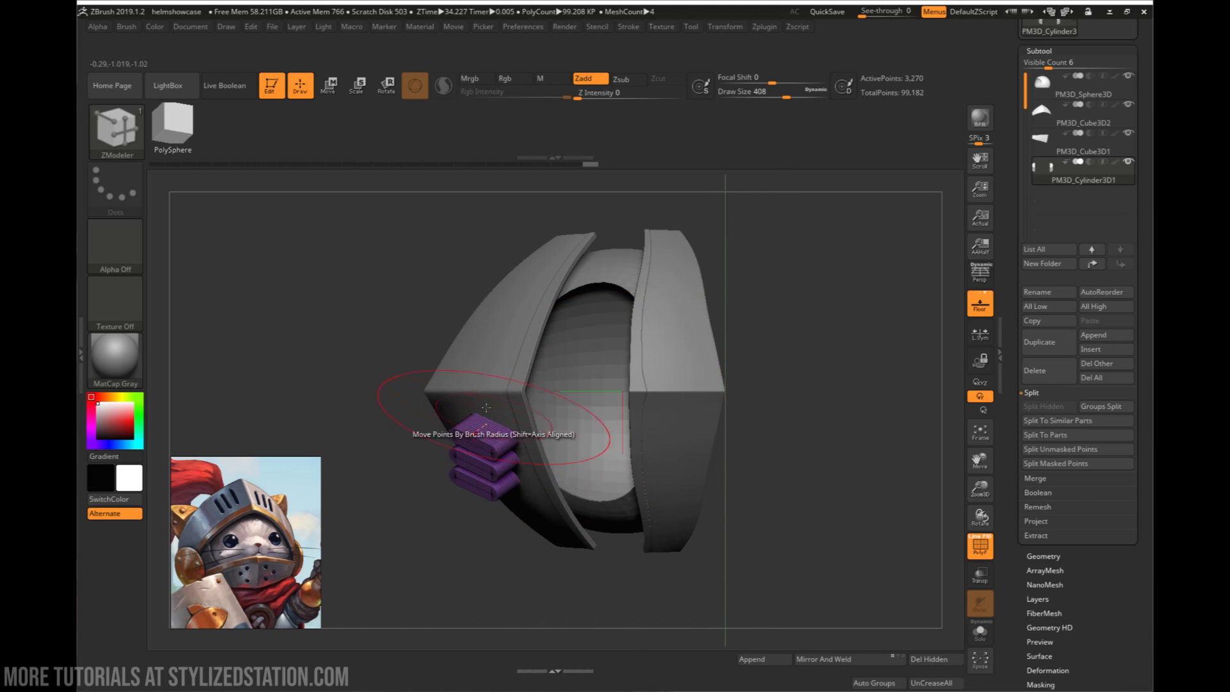
drag(443, 262, 453, 358)
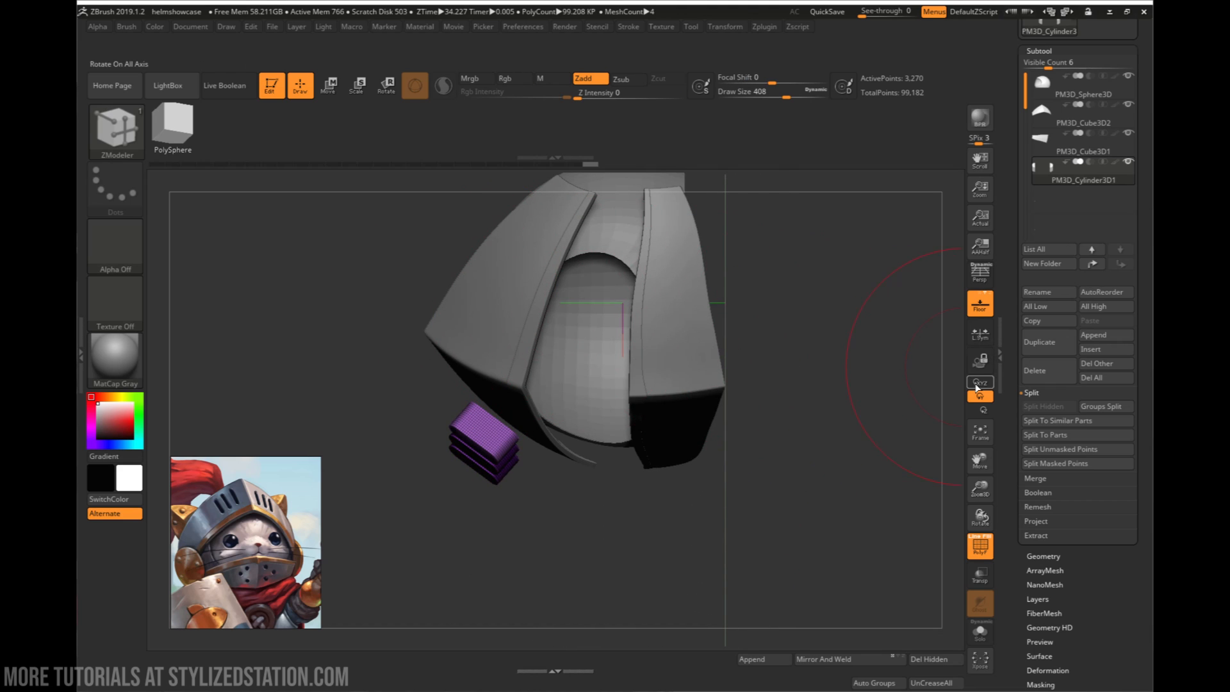
click(979, 382)
drag(614, 474, 737, 442)
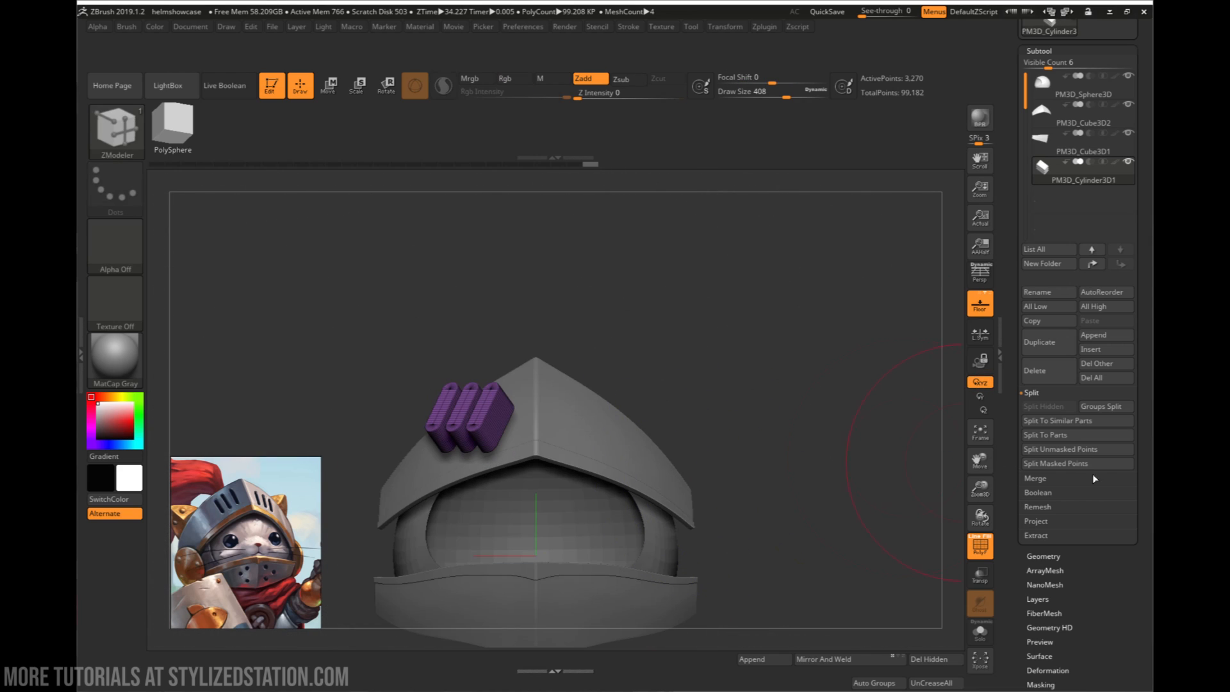
drag(663, 463, 693, 413)
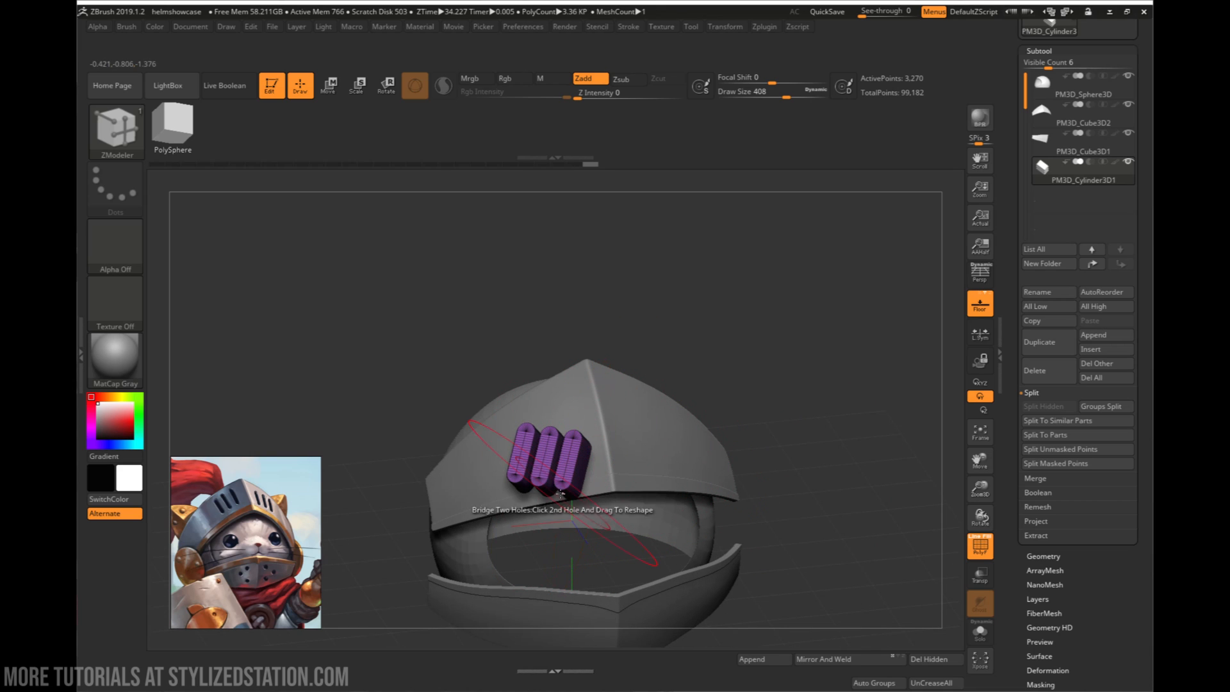
key(w)
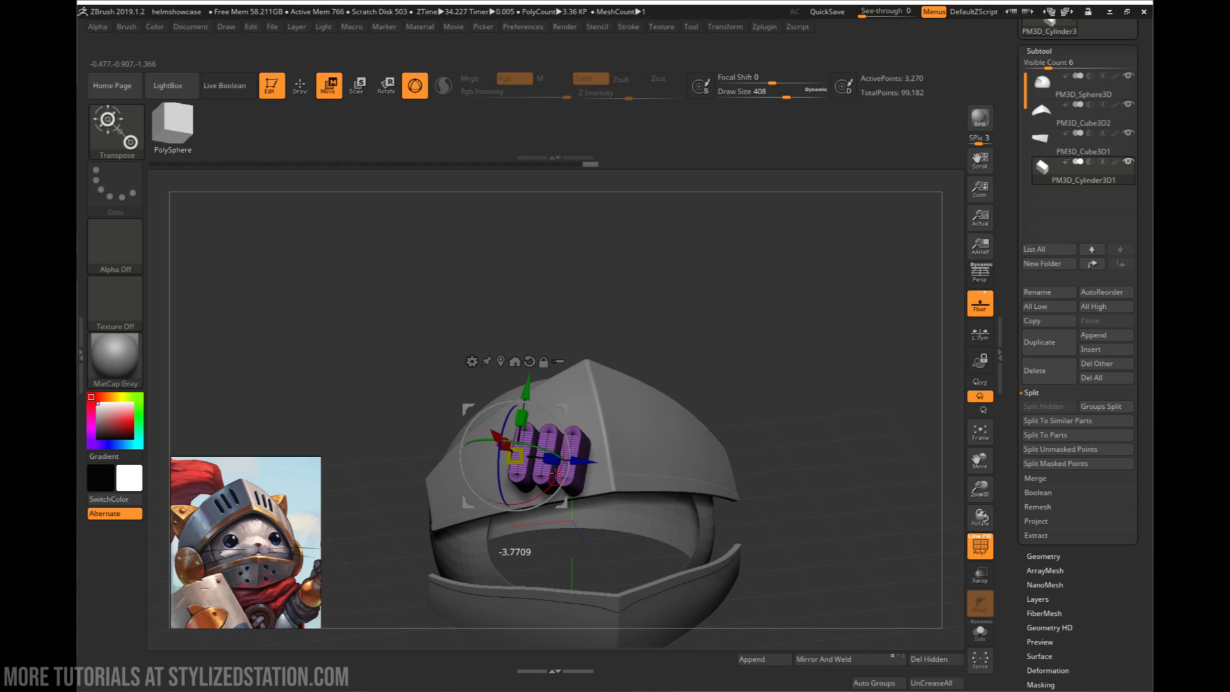
right_drag(563, 457, 587, 502)
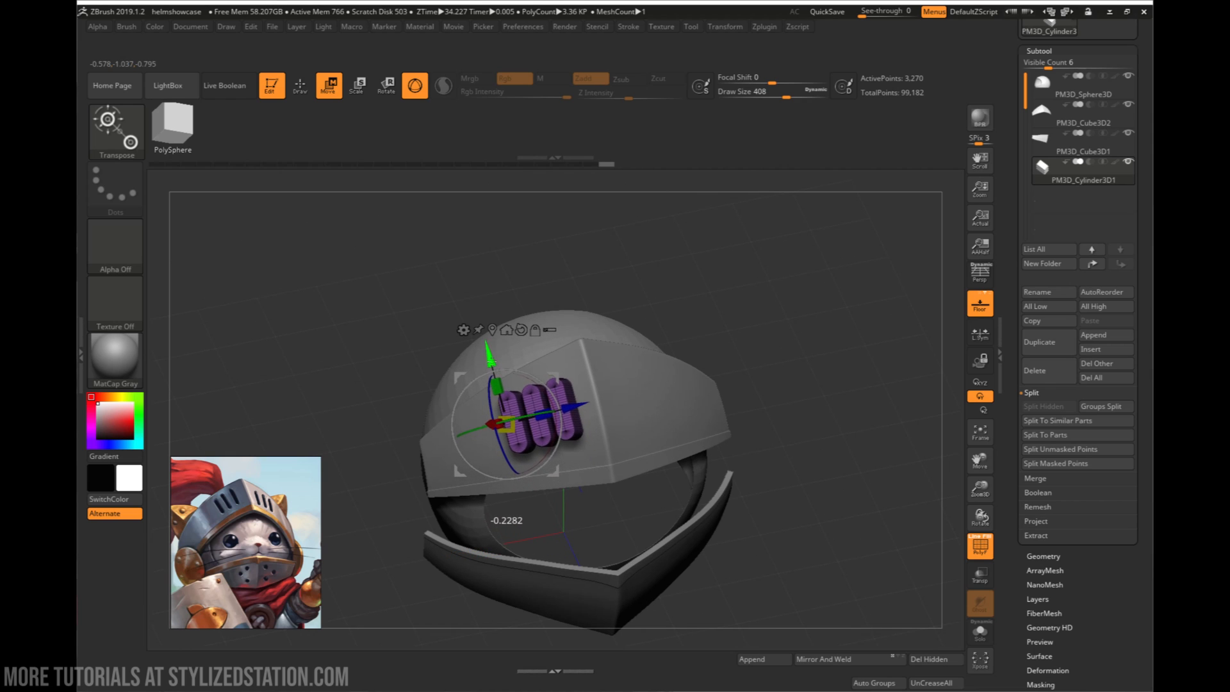
drag(491, 362, 491, 364)
right_drag(492, 363, 481, 397)
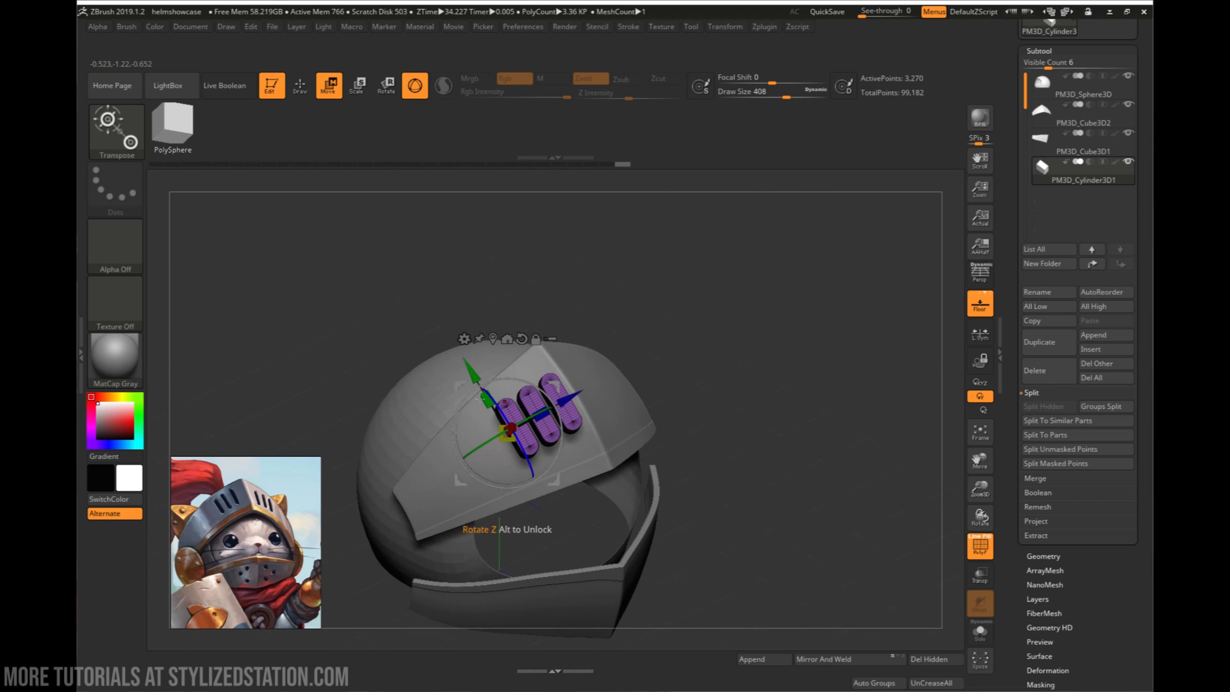
- Tilt the capsule row about Z to match the visor's slope and move it along X to intersect the plate
drag(479, 374, 479, 373)
right_drag(479, 374, 450, 323)
drag(460, 326, 478, 372)
right_drag(477, 373, 528, 401)
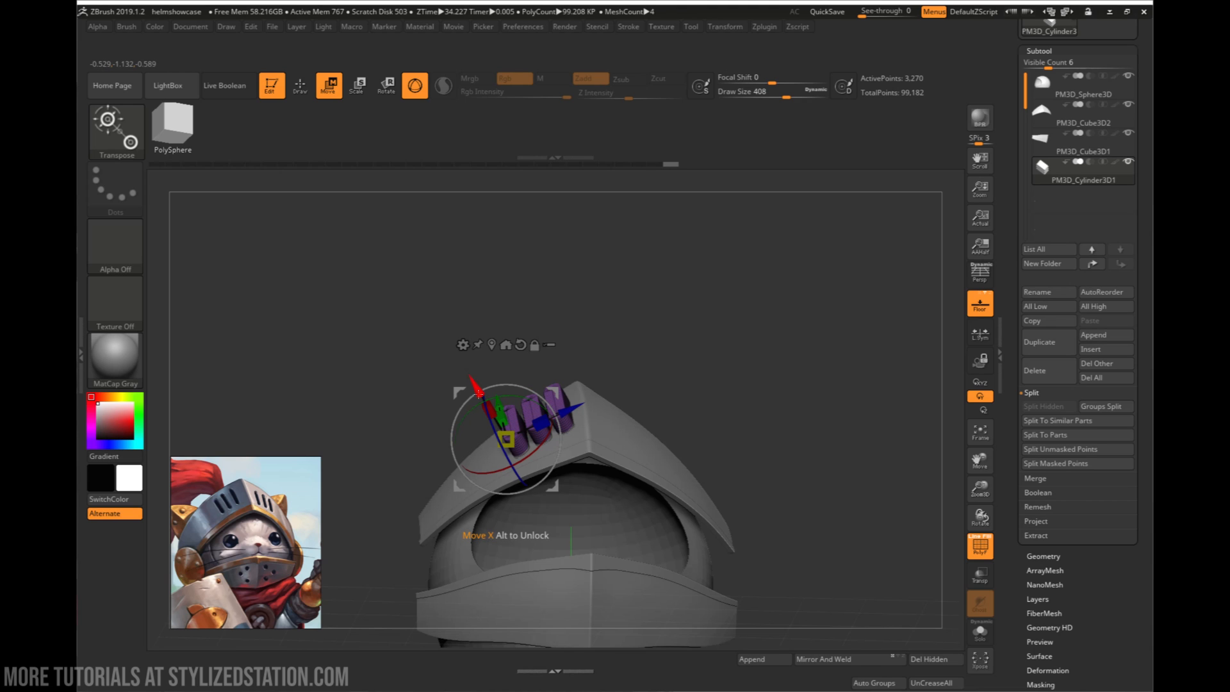
drag(486, 394, 487, 395)
right_drag(486, 395, 609, 434)
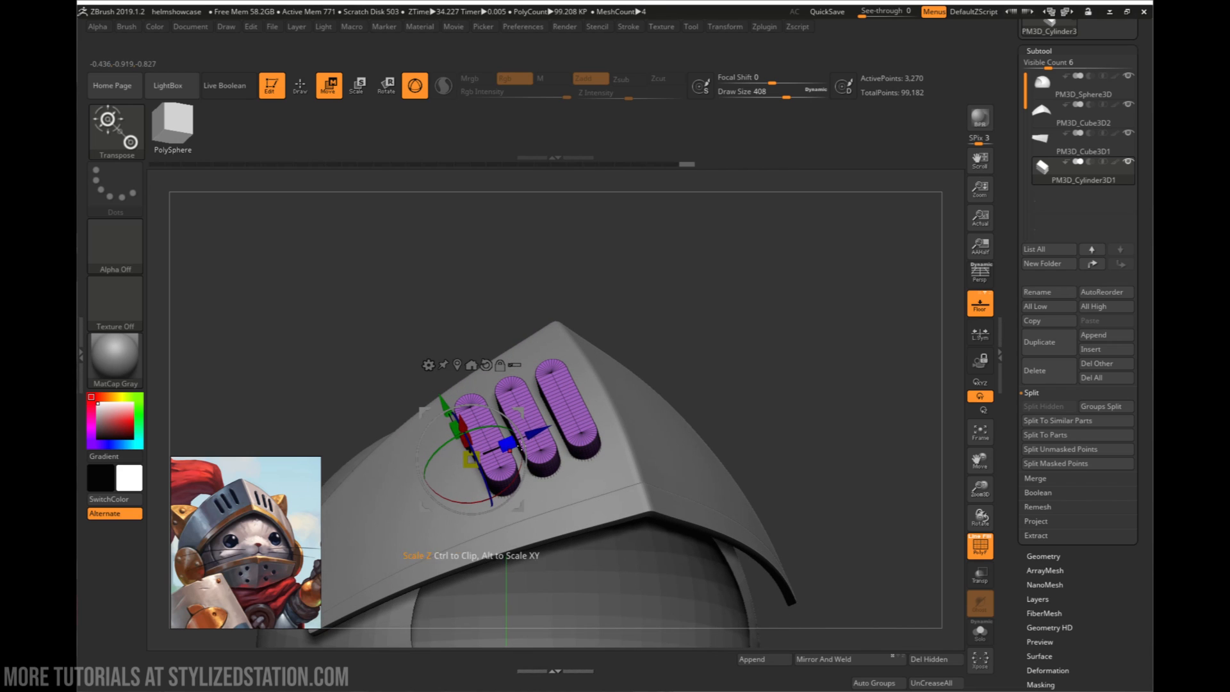
- Centre the gizmo on the capsule row and refine its rotation and placement to match the visor slots in the reference
right_drag(523, 449, 511, 407)
right_drag(507, 490, 490, 482)
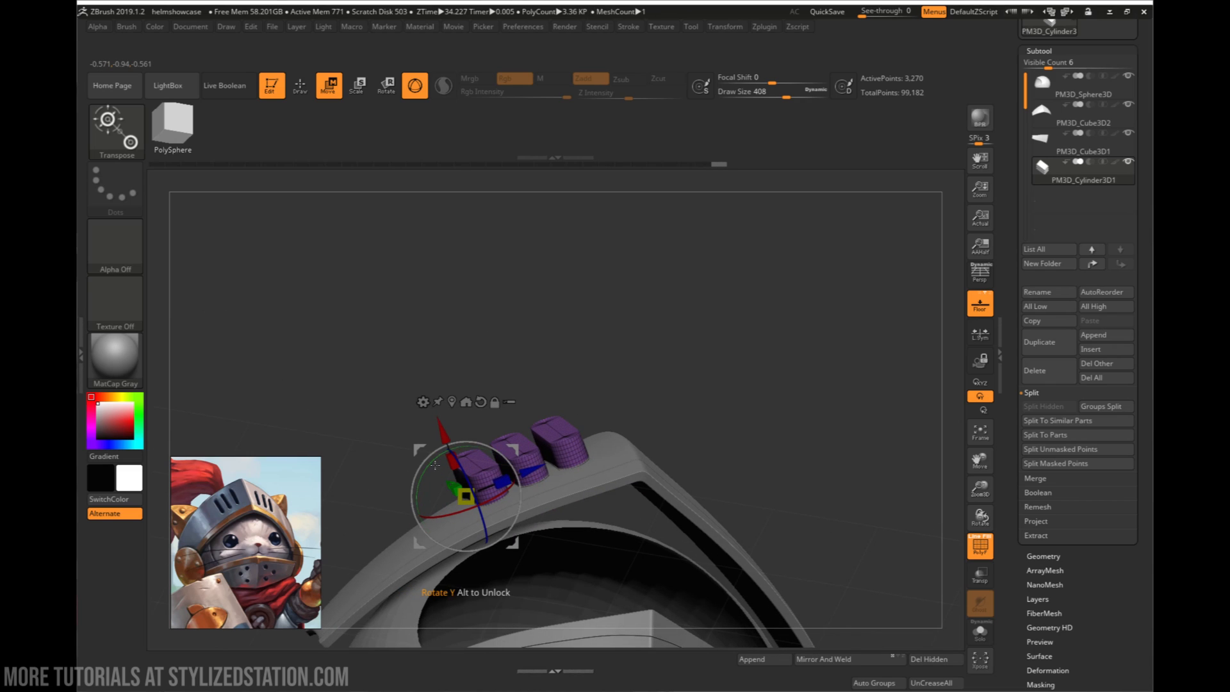
drag(447, 416, 504, 392)
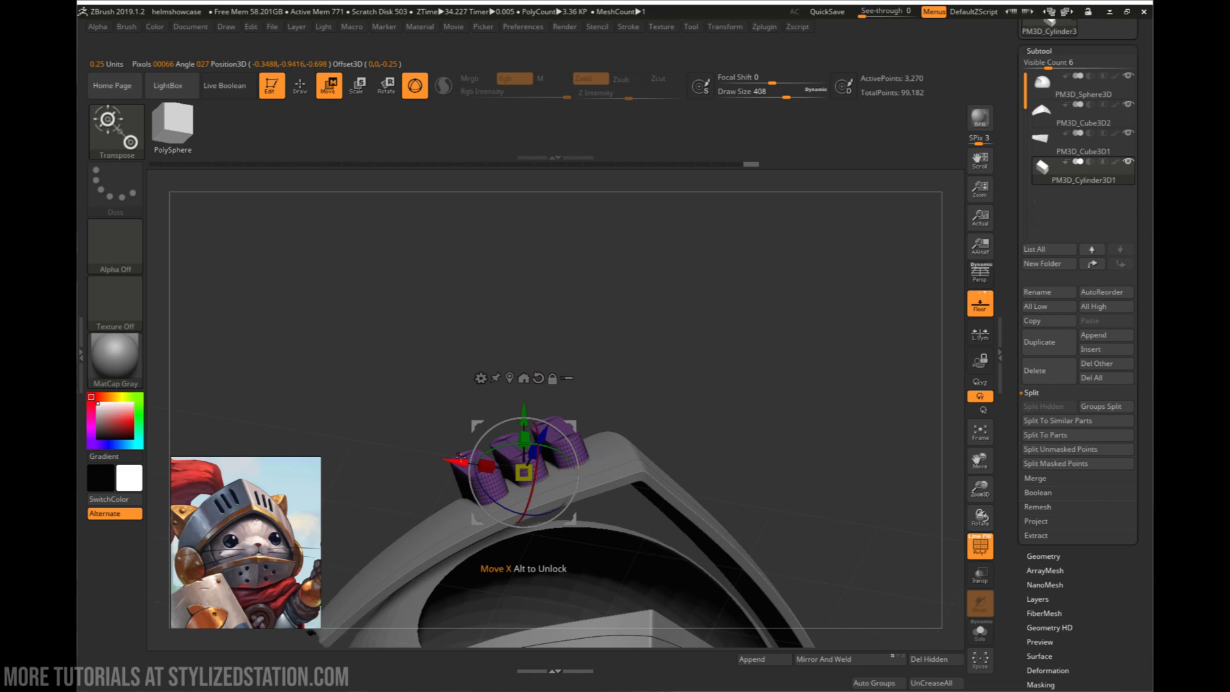
right_drag(511, 479, 508, 486)
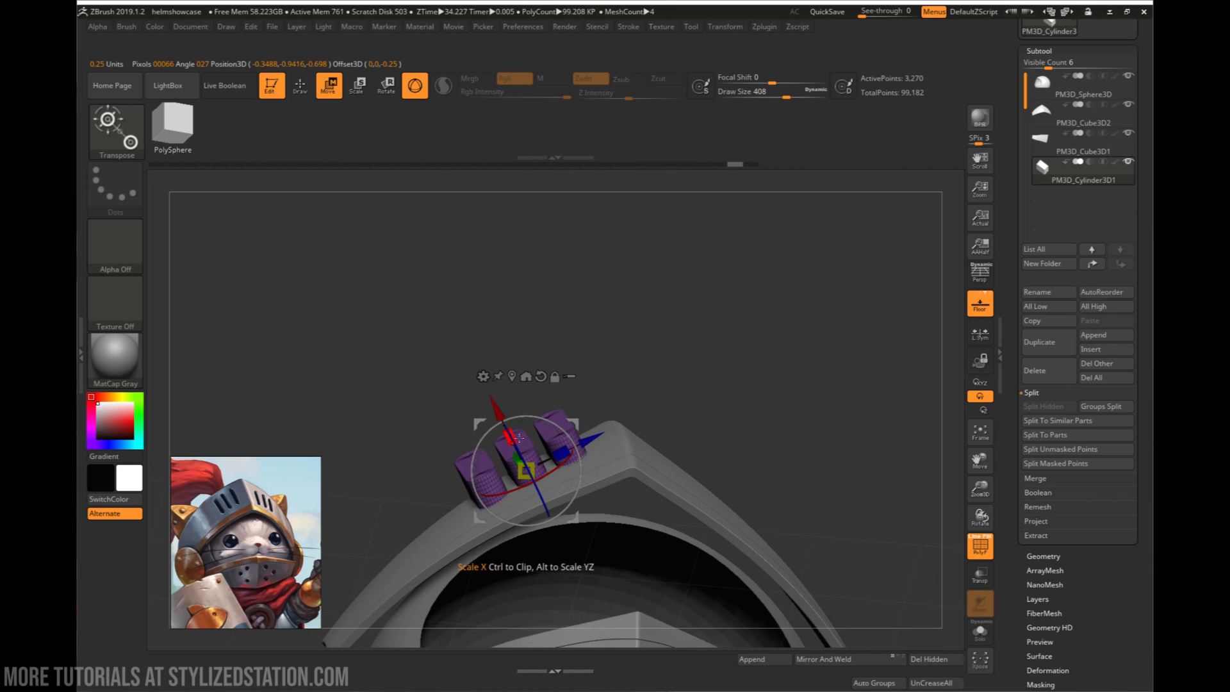
drag(523, 418, 526, 419)
right_drag(526, 418, 505, 512)
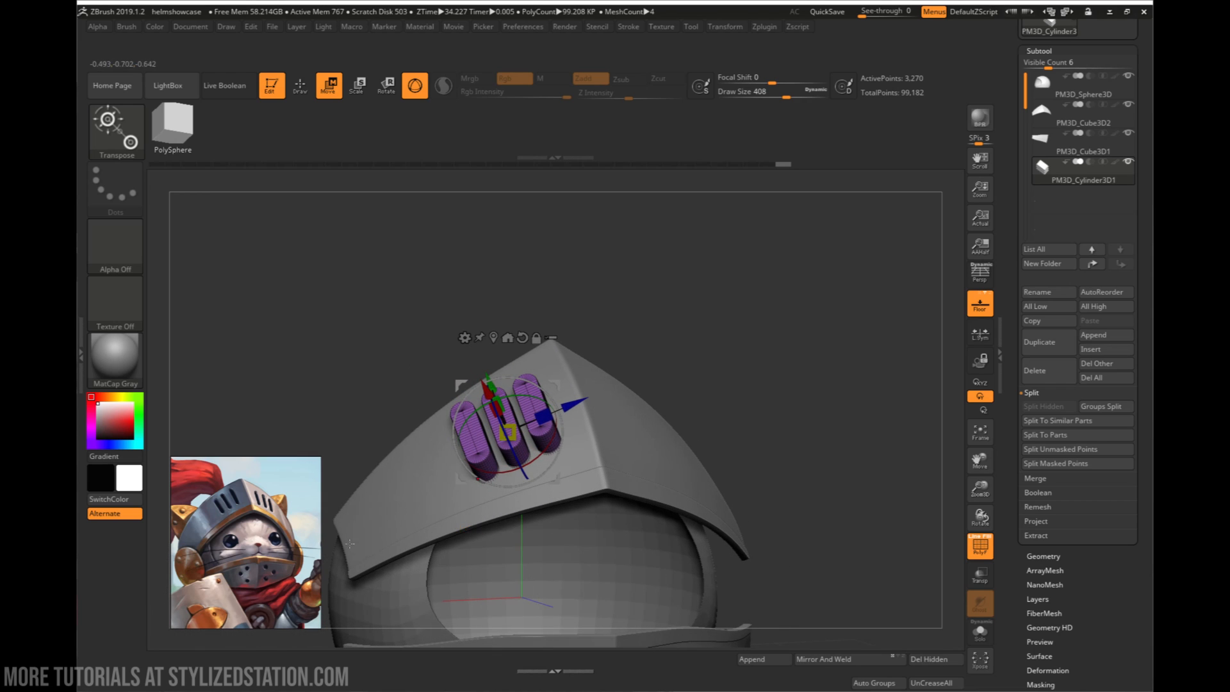
right_drag(350, 543, 528, 496)
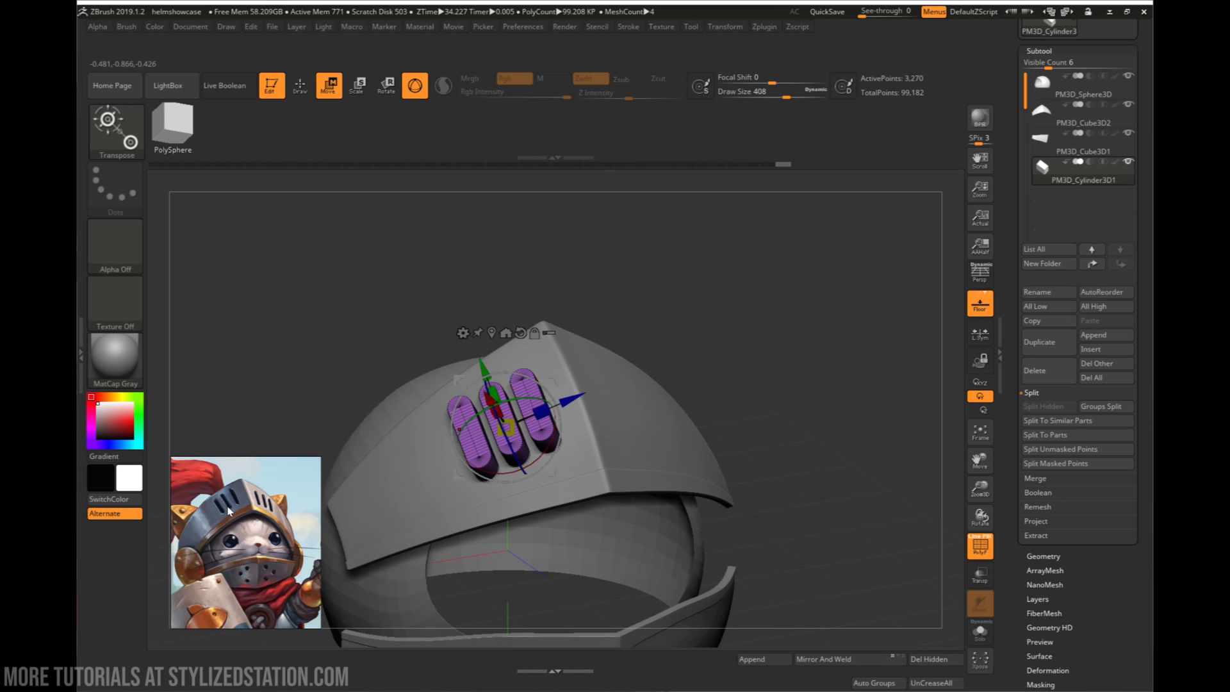
right_drag(493, 496, 522, 522)
mouse_move(447, 529)
right_down()
mouse_move(503, 512)
mouse_move(517, 522)
mouse_move(525, 465)
mouse_move(506, 458)
mouse_move(552, 463)
mouse_move(574, 449)
mouse_move(552, 468)
right_up()
- Select the upper visor plate and reorder its subtool, PM3D_Cube3D2, directly above PM3D_Cylinder3D1
key(q)
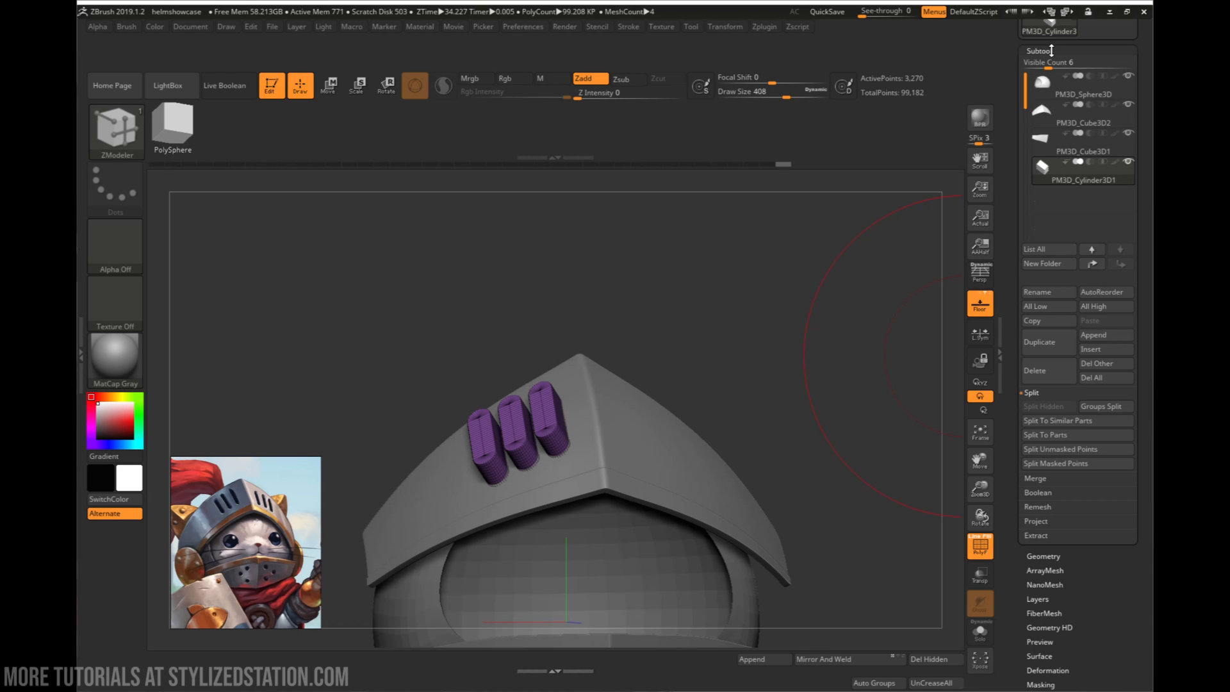
alt+click(668, 436)
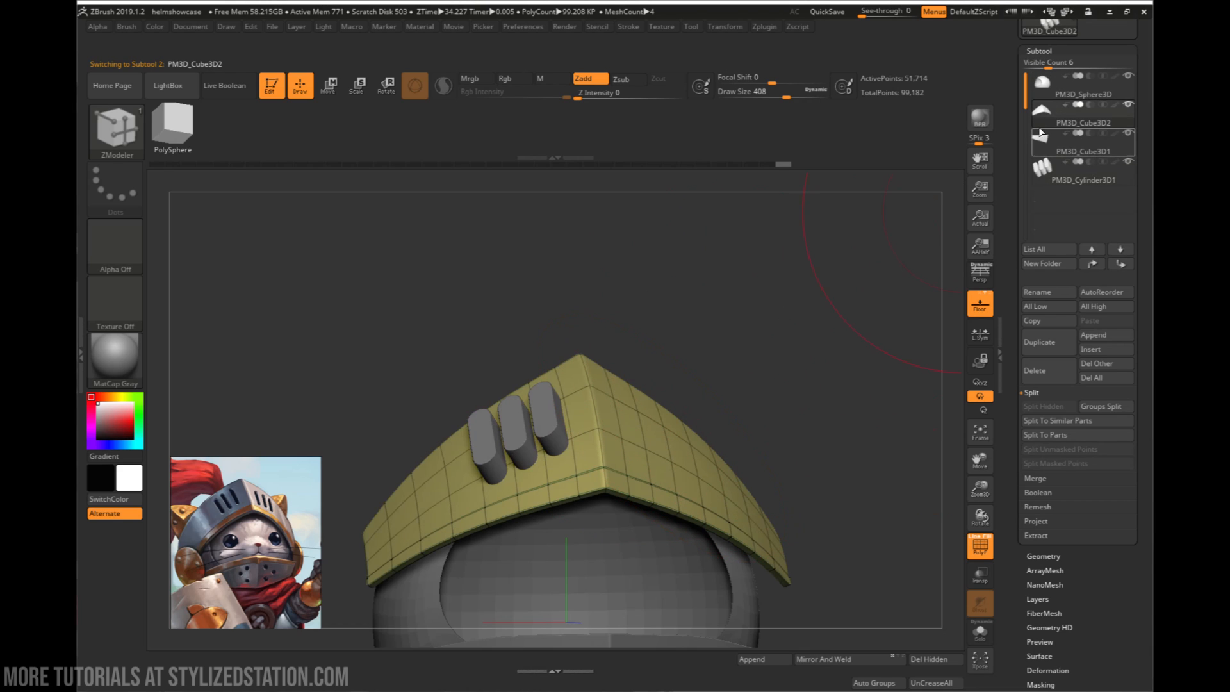
drag(1058, 115, 1056, 160)
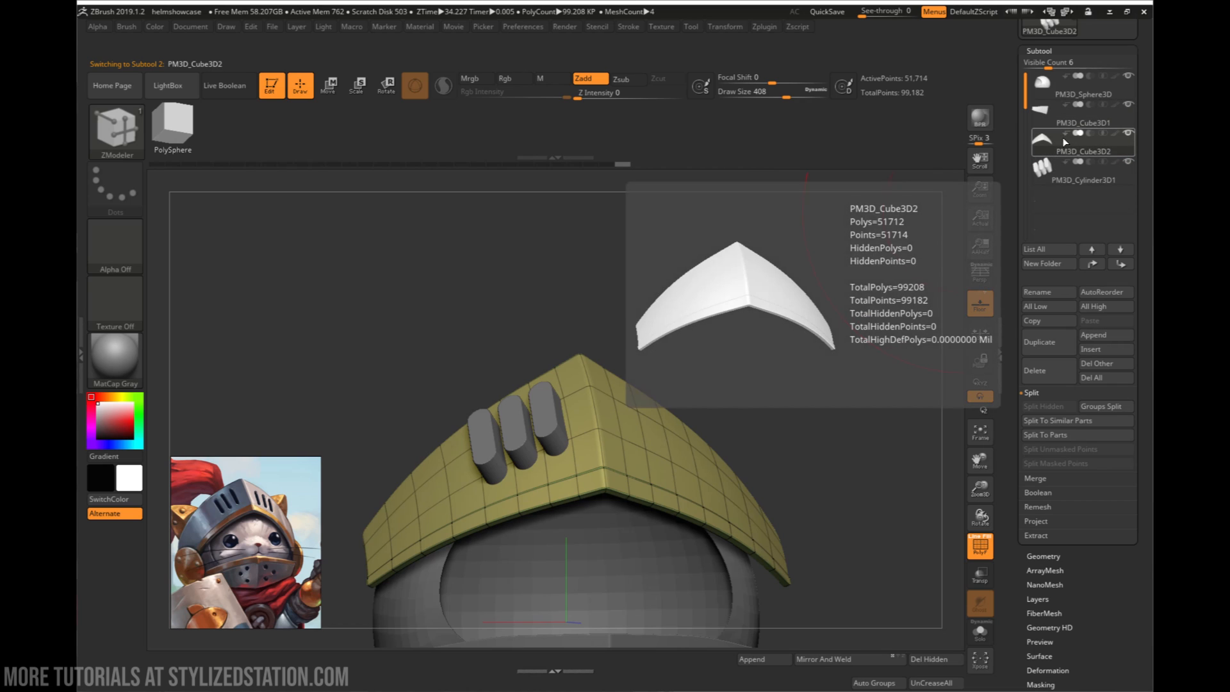
- Turn on Live Boolean with the visor plate as the start subtool and the capsule subtool set to subtract
click(242, 91)
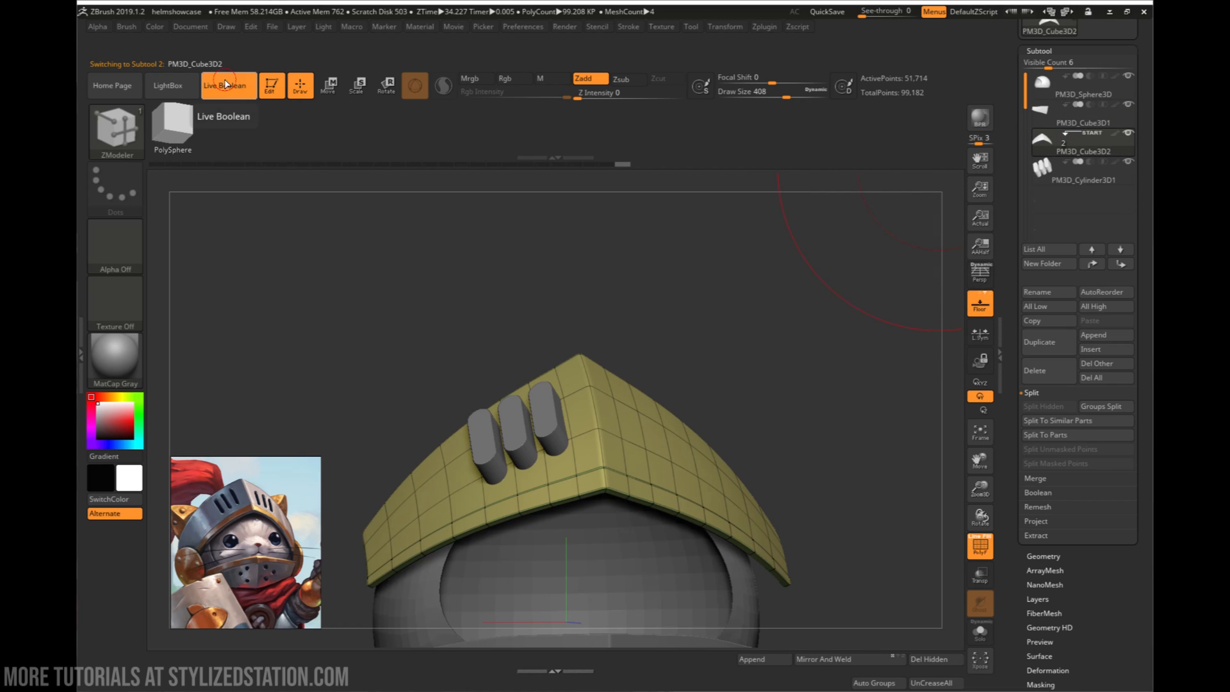
click(1089, 163)
drag(692, 344, 913, 240)
- Hide the PM3D_Cube3D1 and PM3D_Sphere3D subtools to isolate the visor plate, and inspect the previewed slots
click(1128, 104)
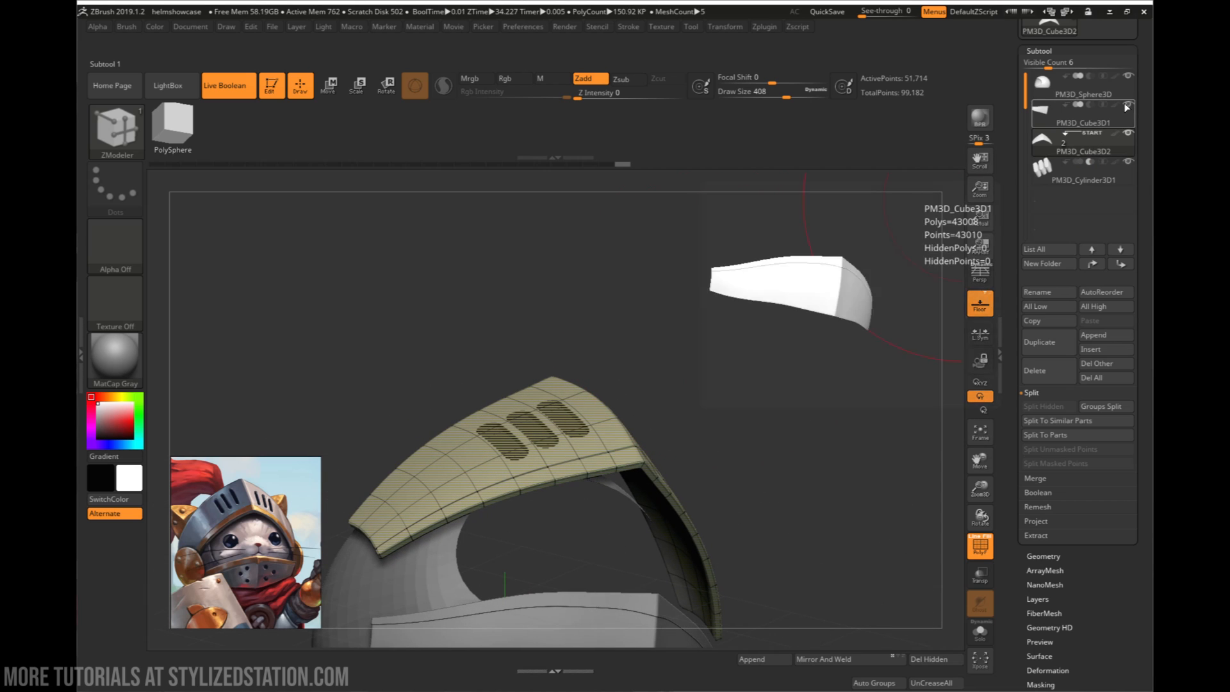
click(1128, 76)
drag(770, 308, 766, 333)
drag(795, 514, 607, 469)
drag(820, 467, 681, 447)
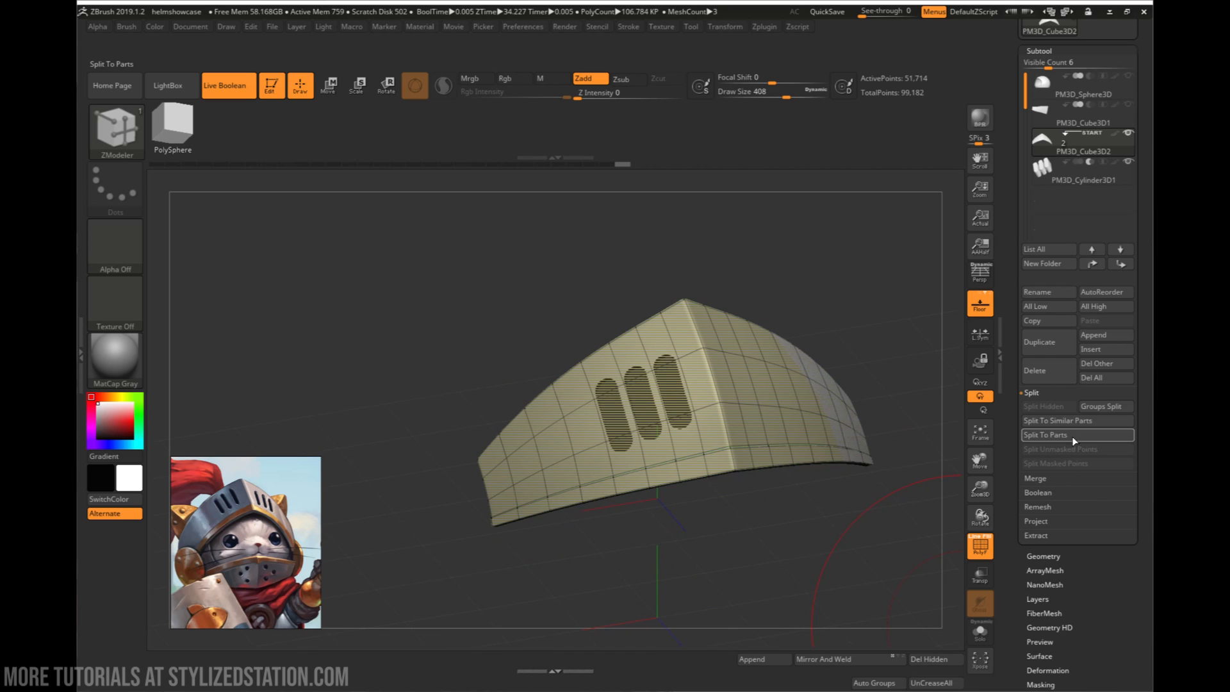
- Make a Boolean mesh from the visor plate and capsules, and switch to the resulting tool to inspect its slots
click(1046, 493)
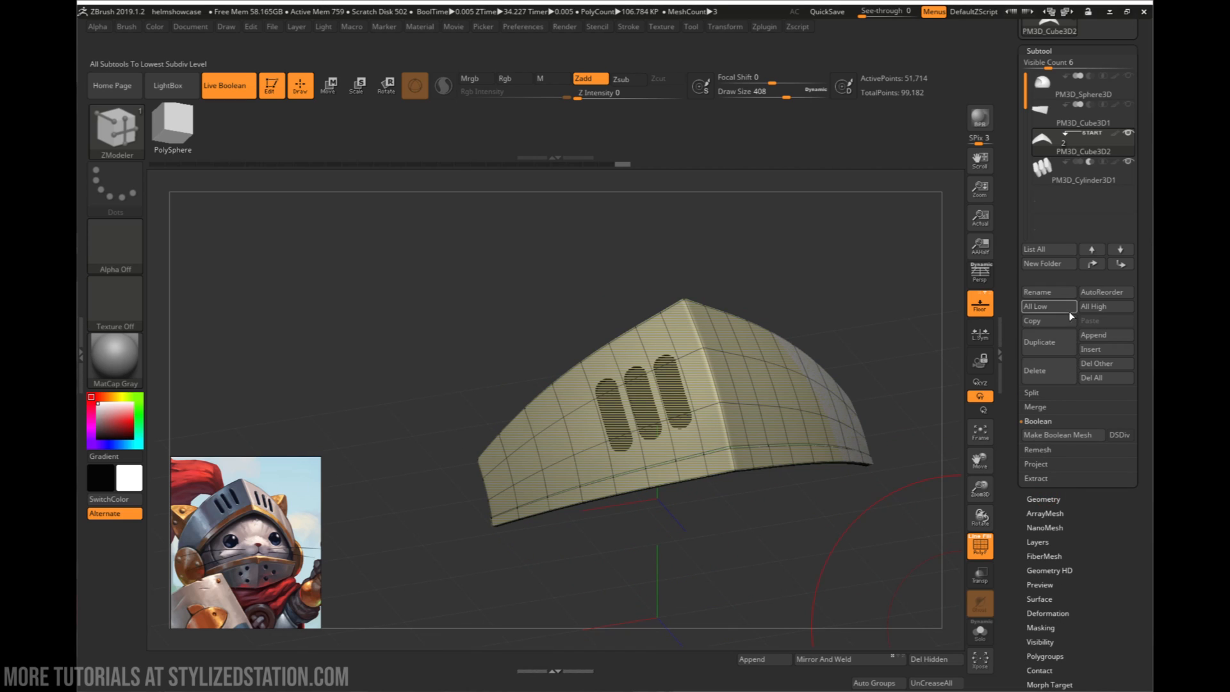
click(1067, 436)
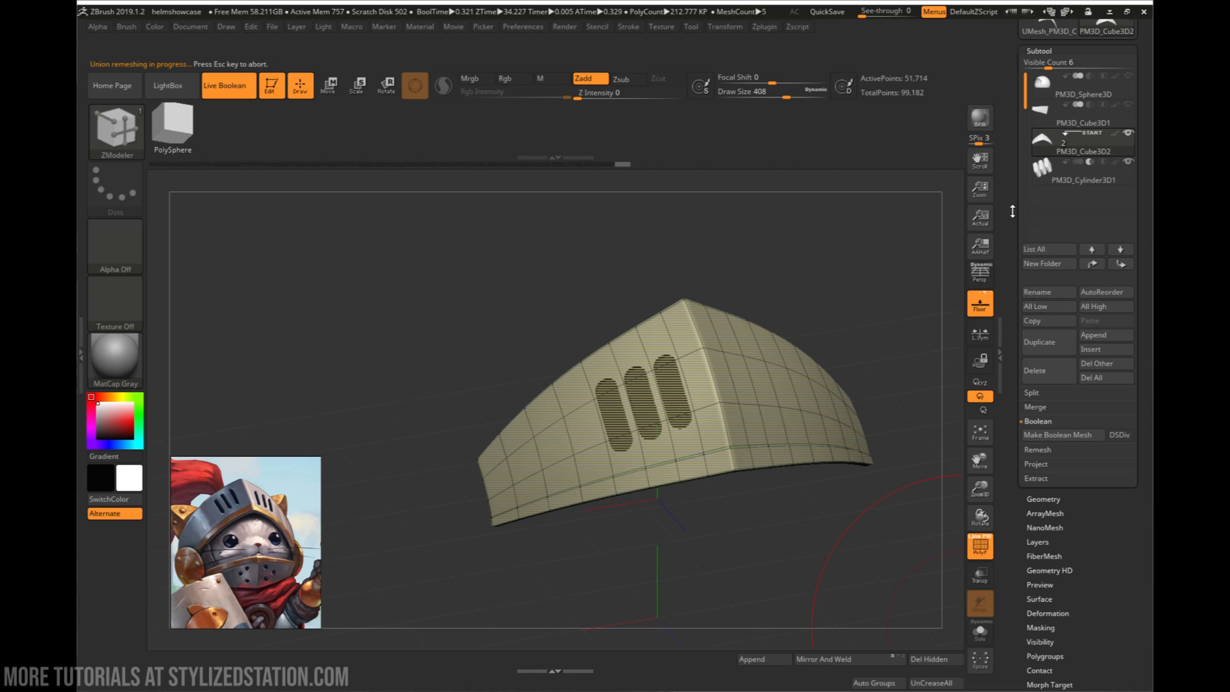
drag(1012, 212, 1009, 268)
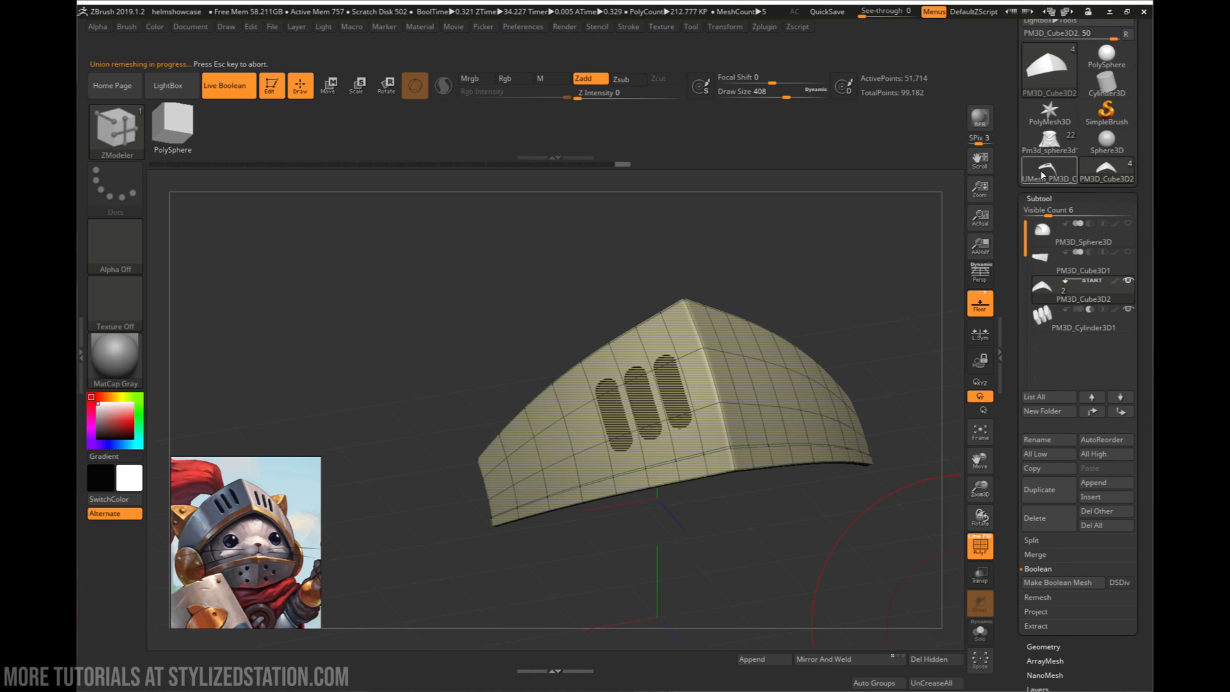
mouse_move(1056, 173)
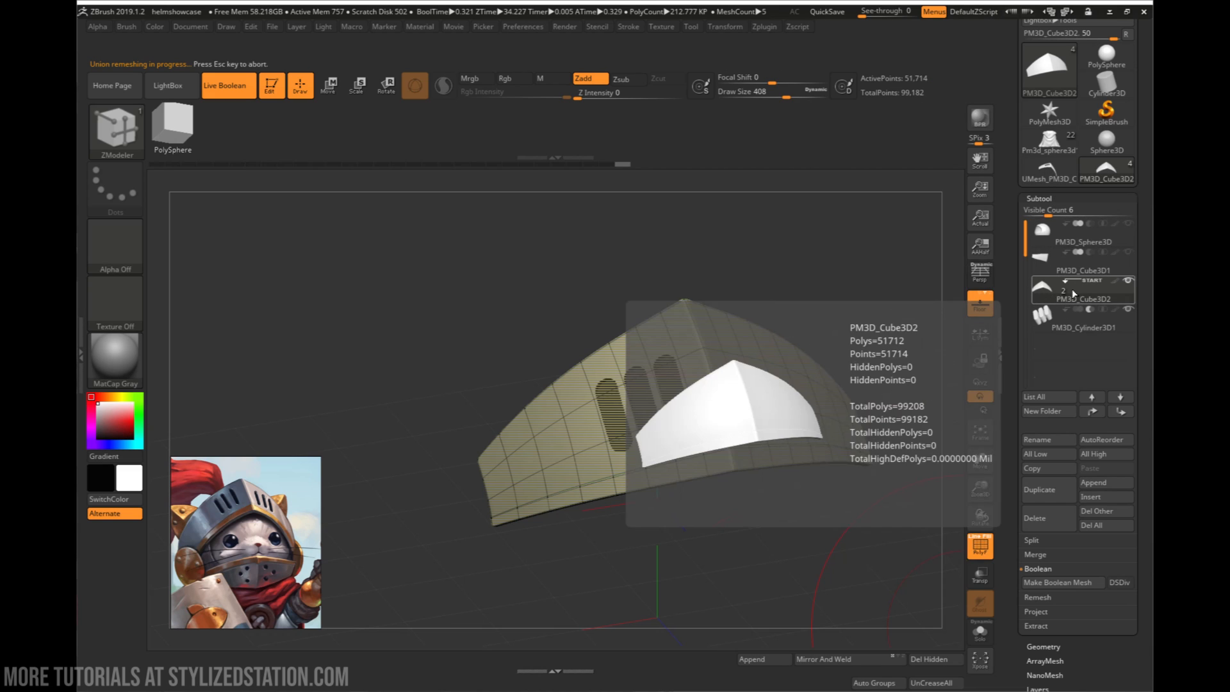
mouse_move(1086, 313)
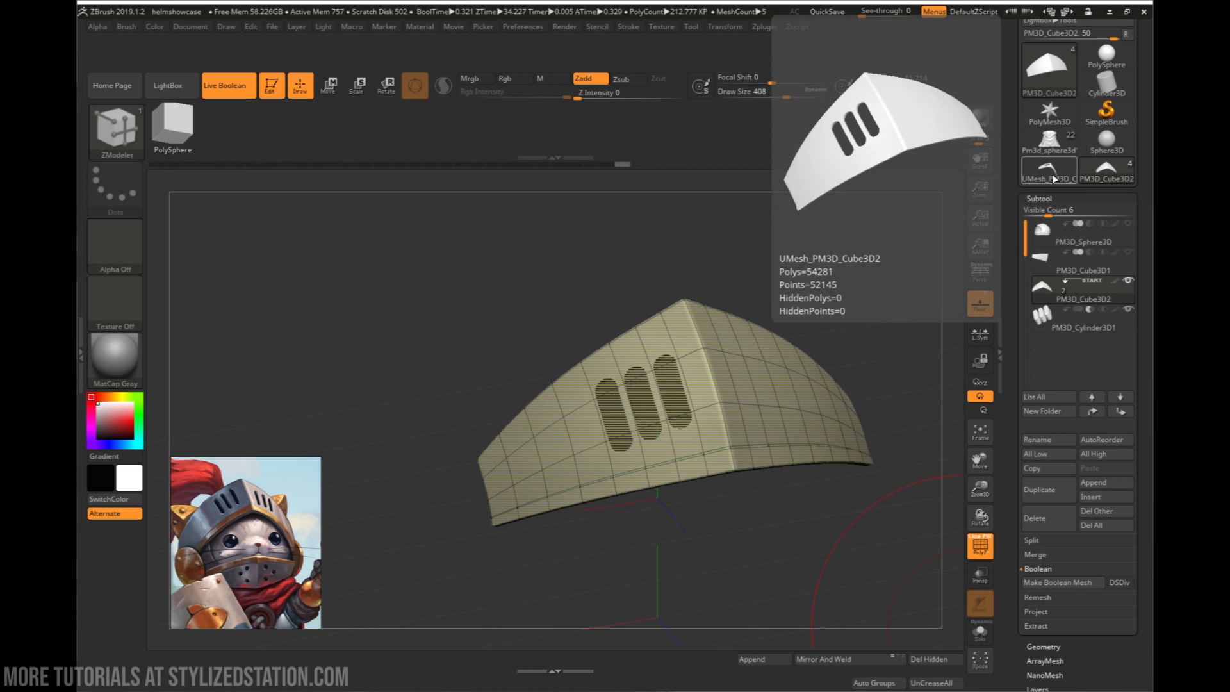
click(1054, 179)
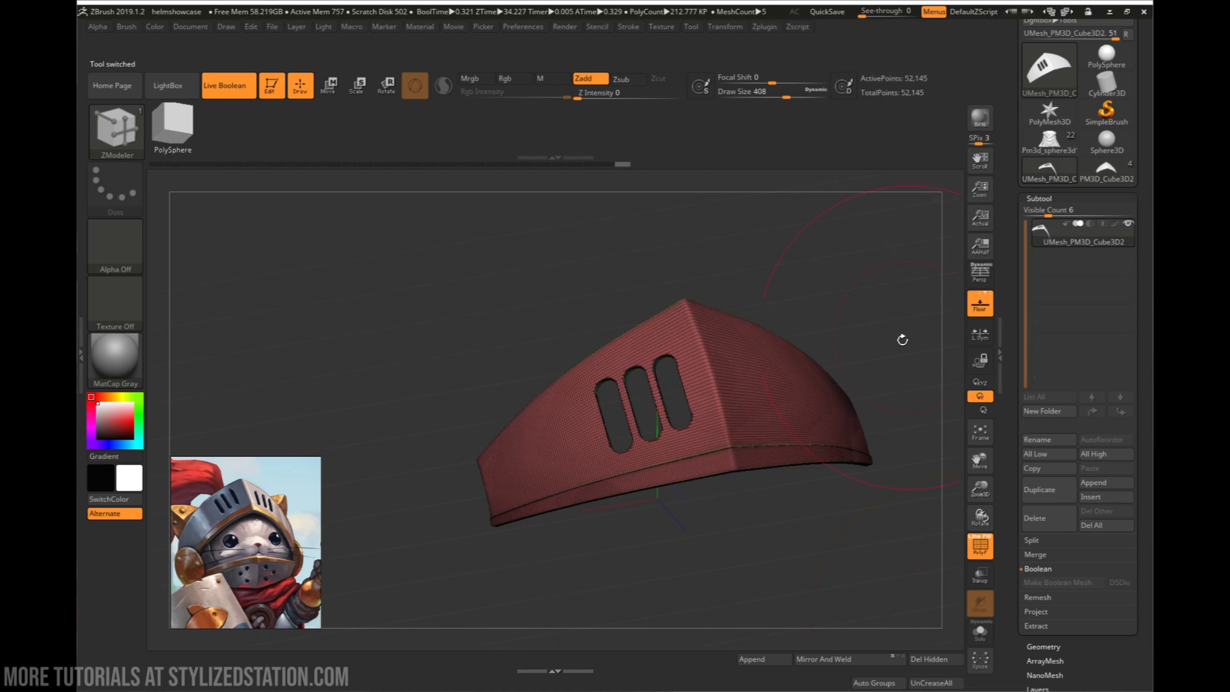
drag(902, 339, 833, 378)
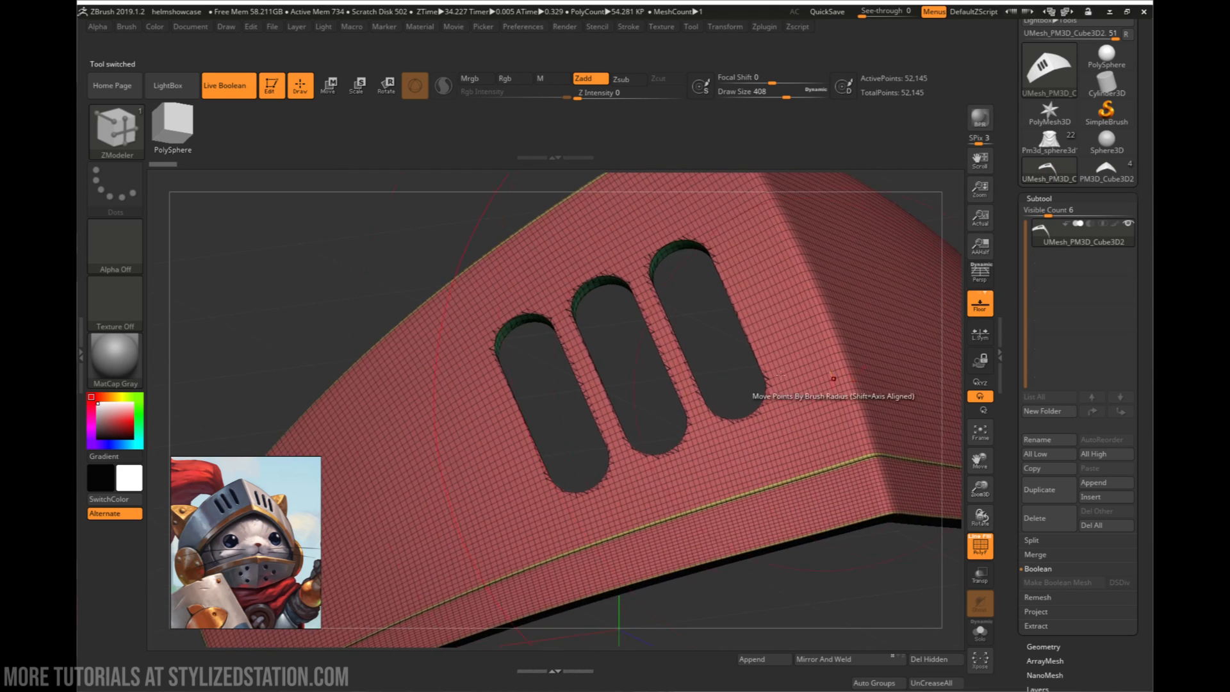
- Mirror and weld the slotted visor plate so the three slots appear on both sides
right_drag(780, 375, 637, 351)
alt+right_drag(480, 311, 655, 381)
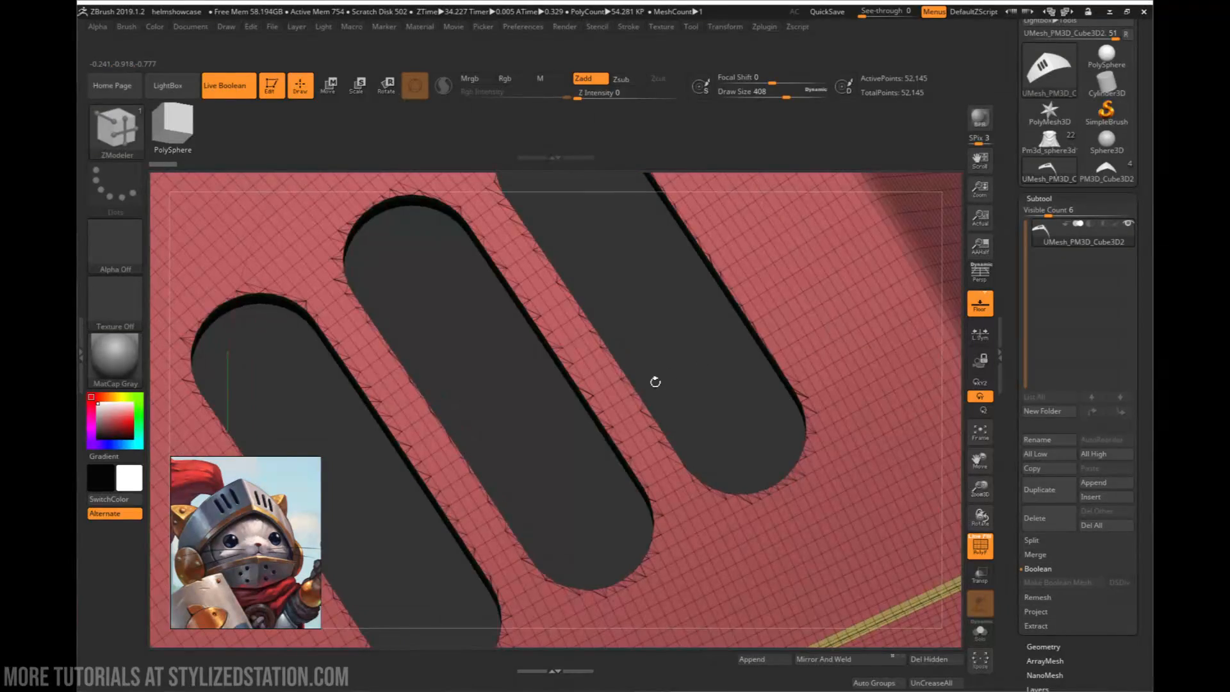
right_drag(796, 450, 757, 413)
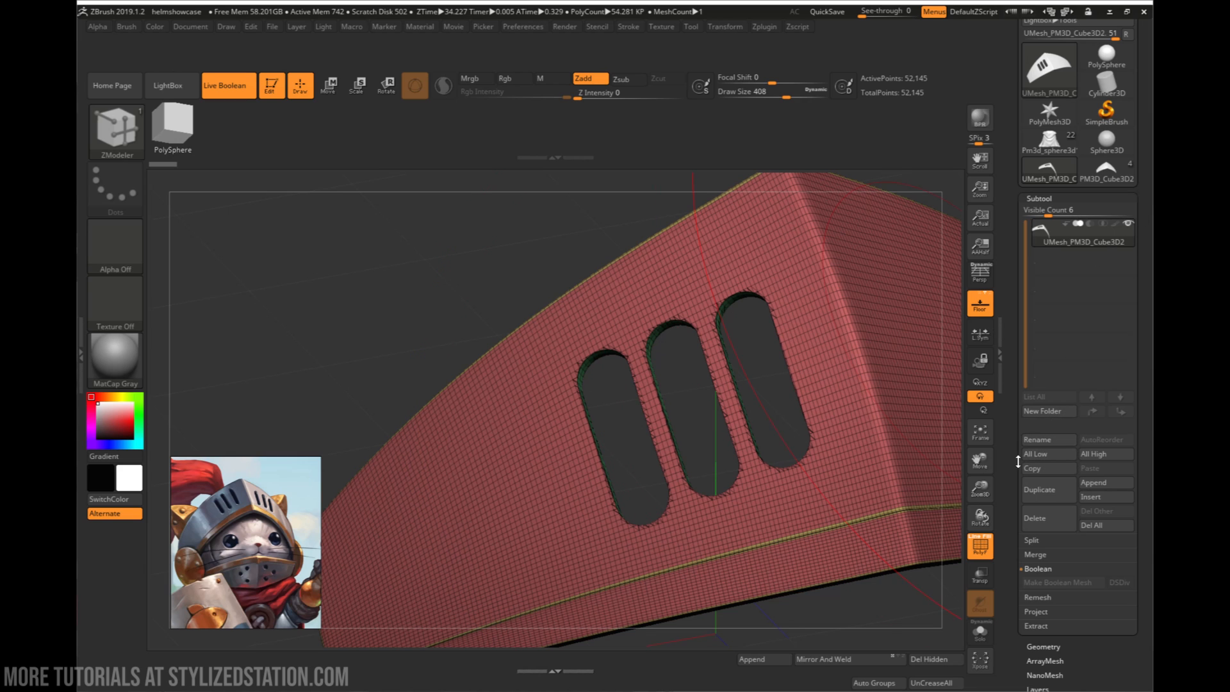
click(1040, 199)
click(1042, 213)
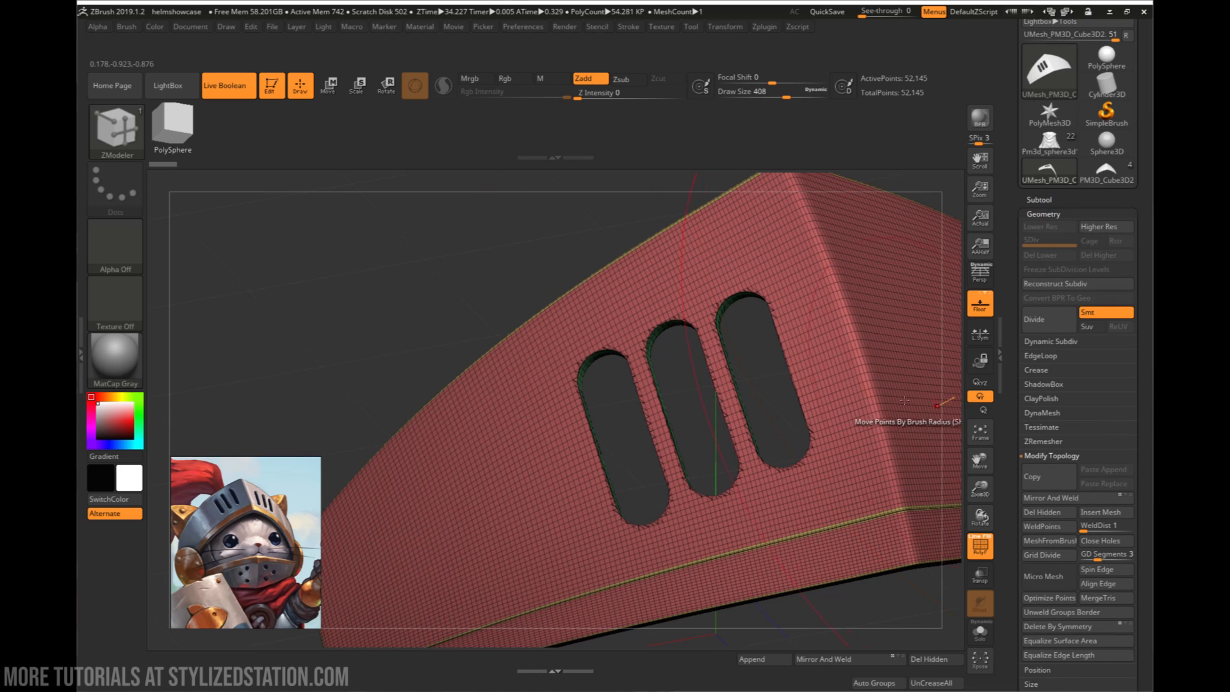
right_drag(904, 400, 625, 342)
drag(1014, 527, 1016, 450)
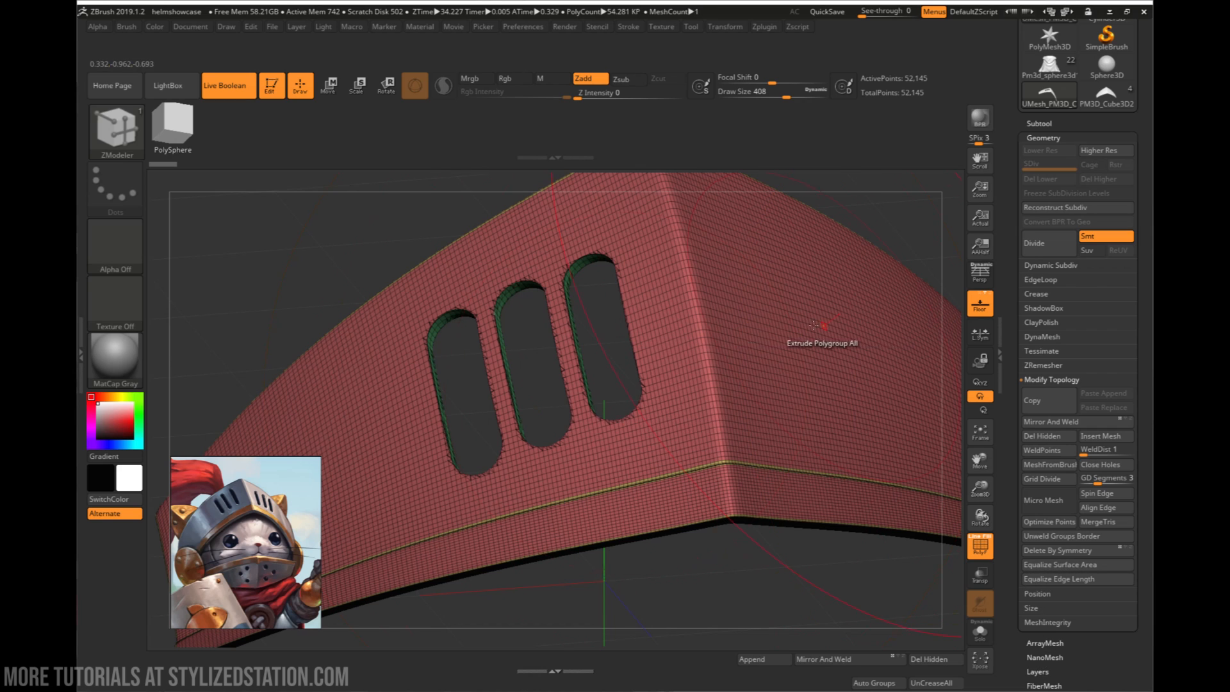
right_drag(790, 297, 701, 286)
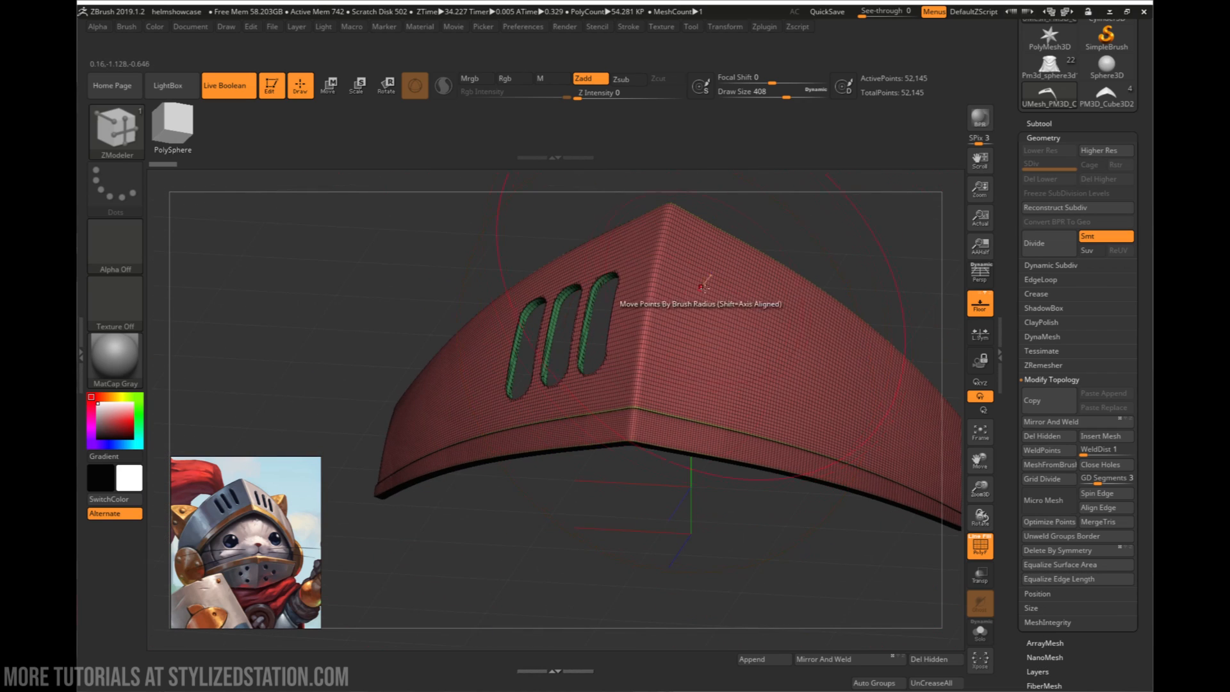
click(828, 663)
- ZRemesh the mirrored visor plate with KeepGroups turned on, and inspect the new topology around the slots
right_drag(785, 461, 752, 394)
ctrl+right_drag(733, 448, 971, 372)
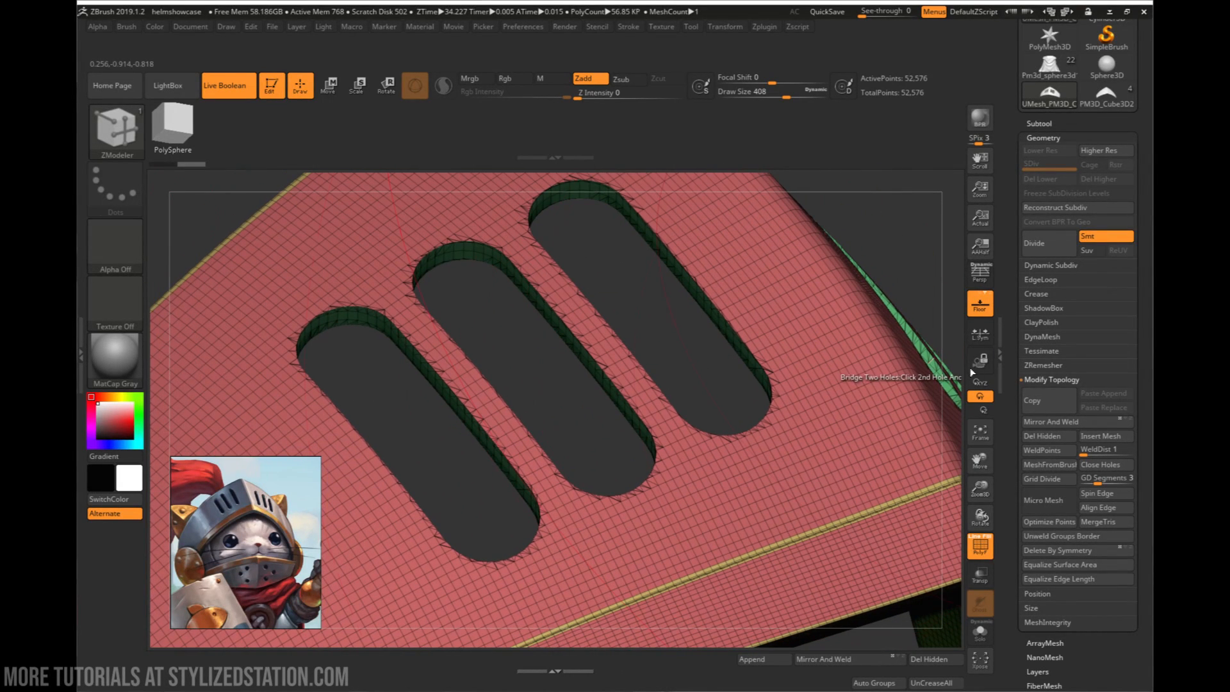
click(1042, 364)
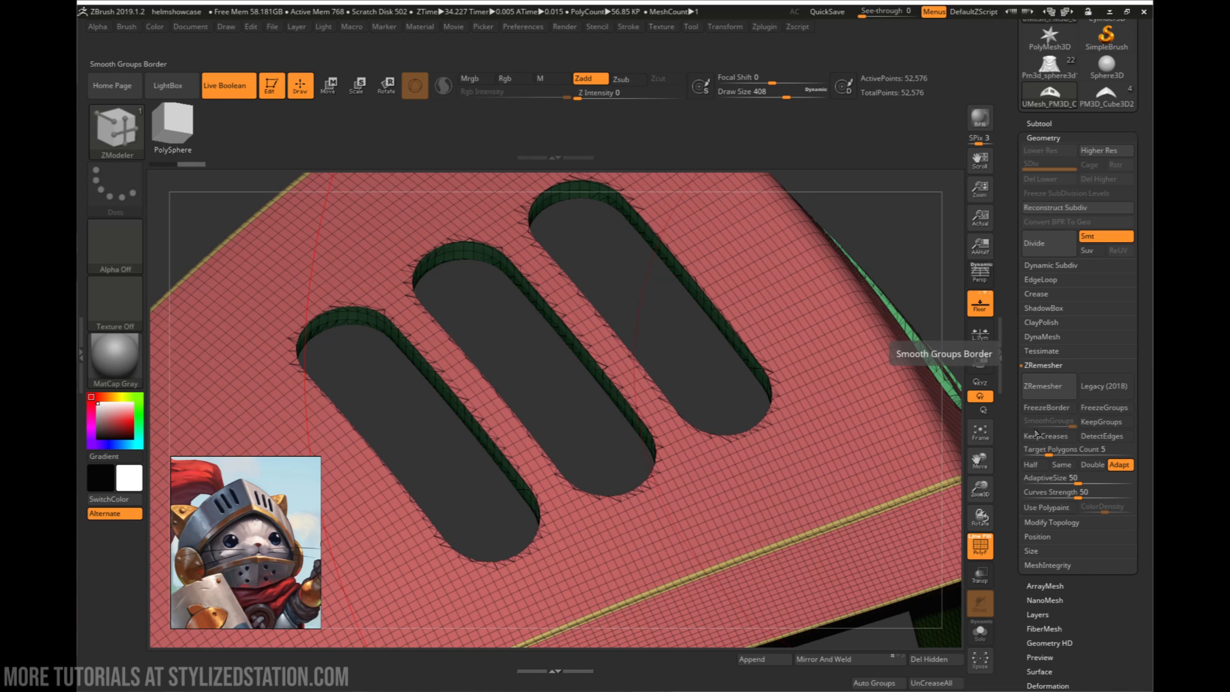
click(1094, 416)
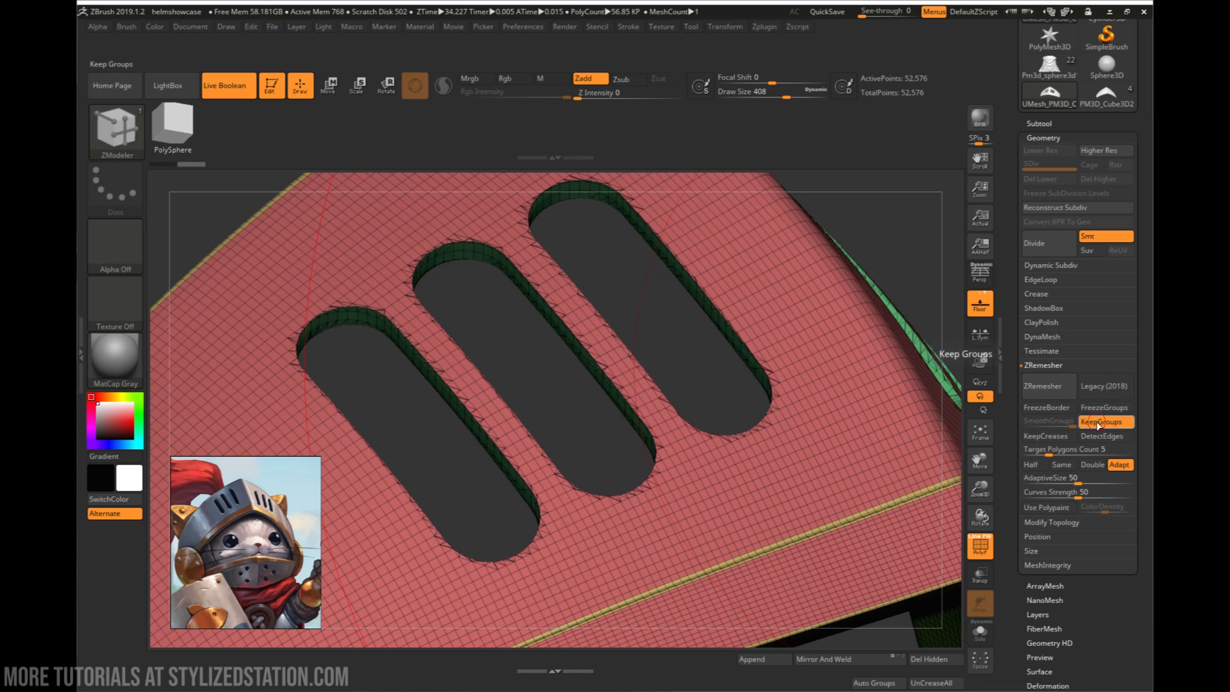
click(1048, 388)
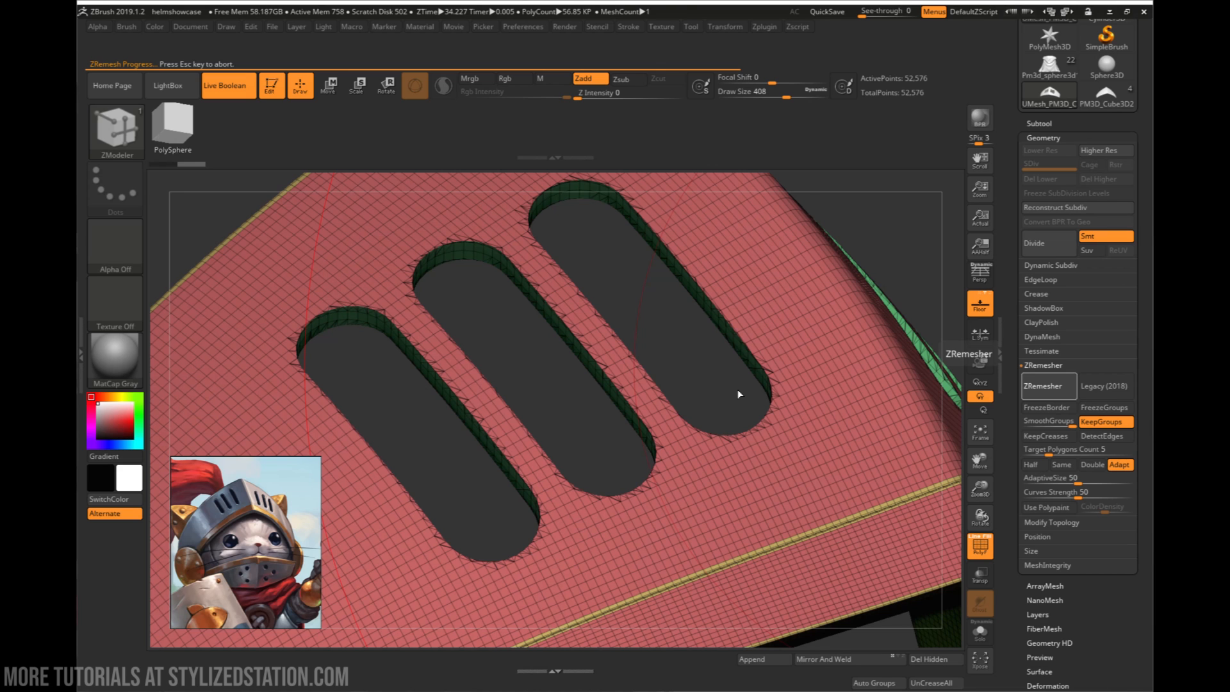
mouse_move(785, 378)
right_down()
mouse_move(769, 383)
mouse_move(814, 387)
right_up()
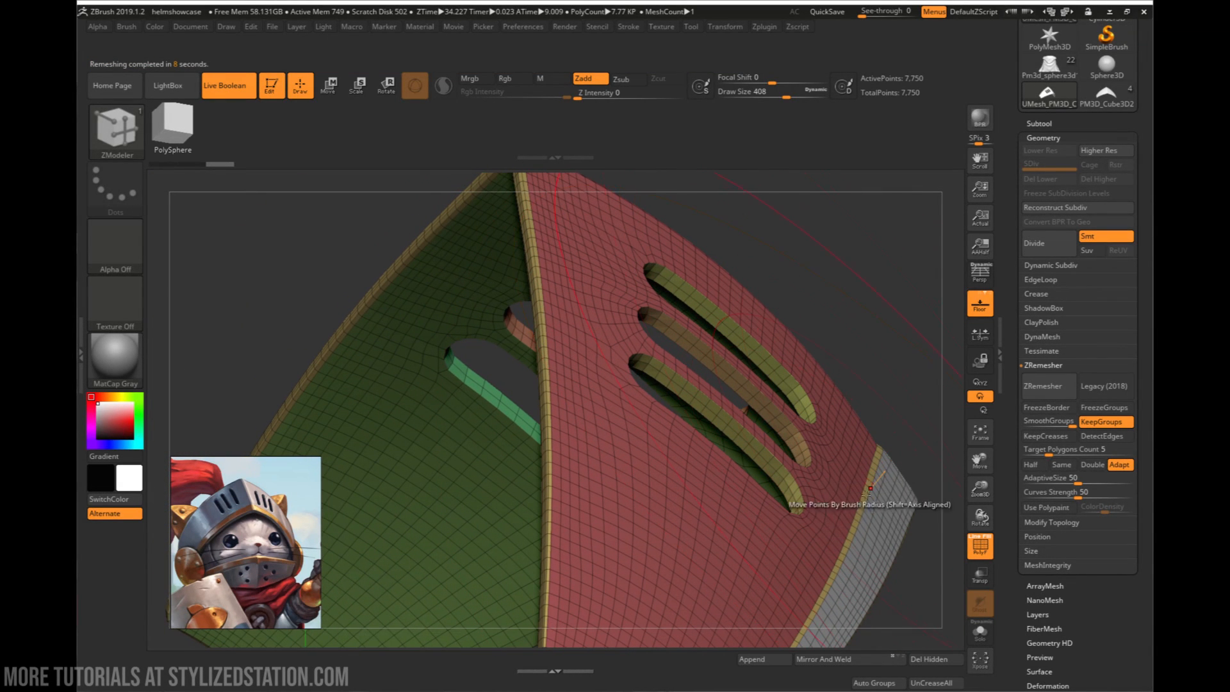
right_drag(861, 499, 651, 382)
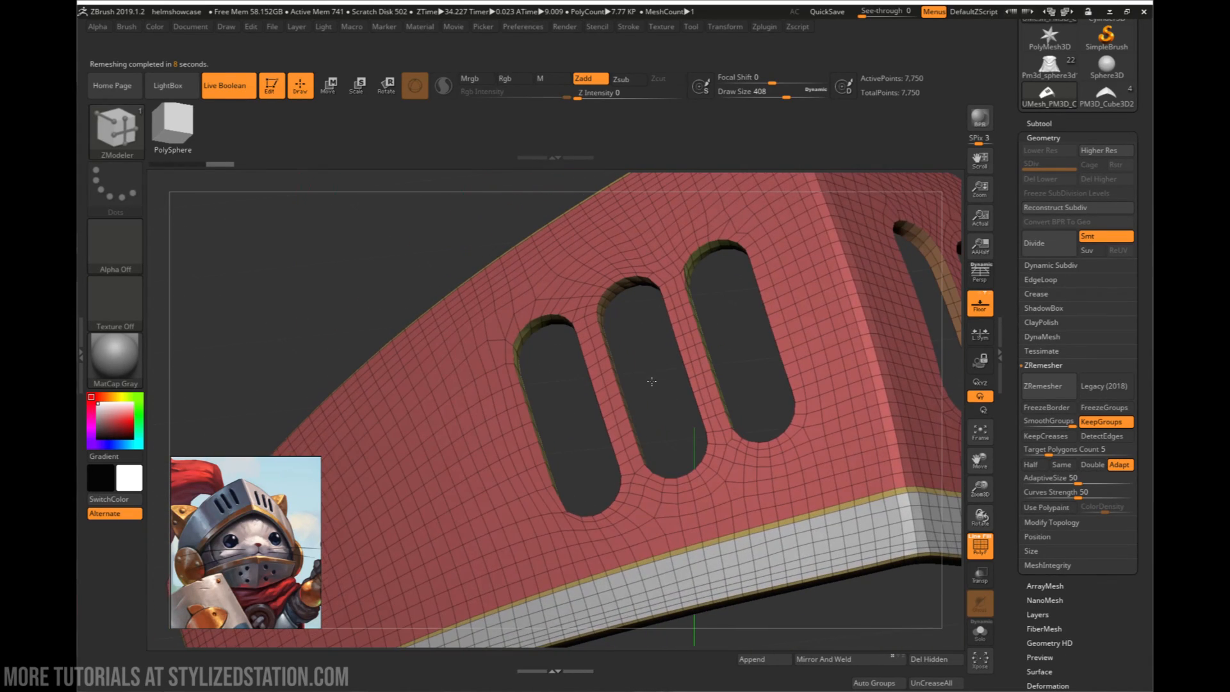
right_drag(758, 377, 736, 351)
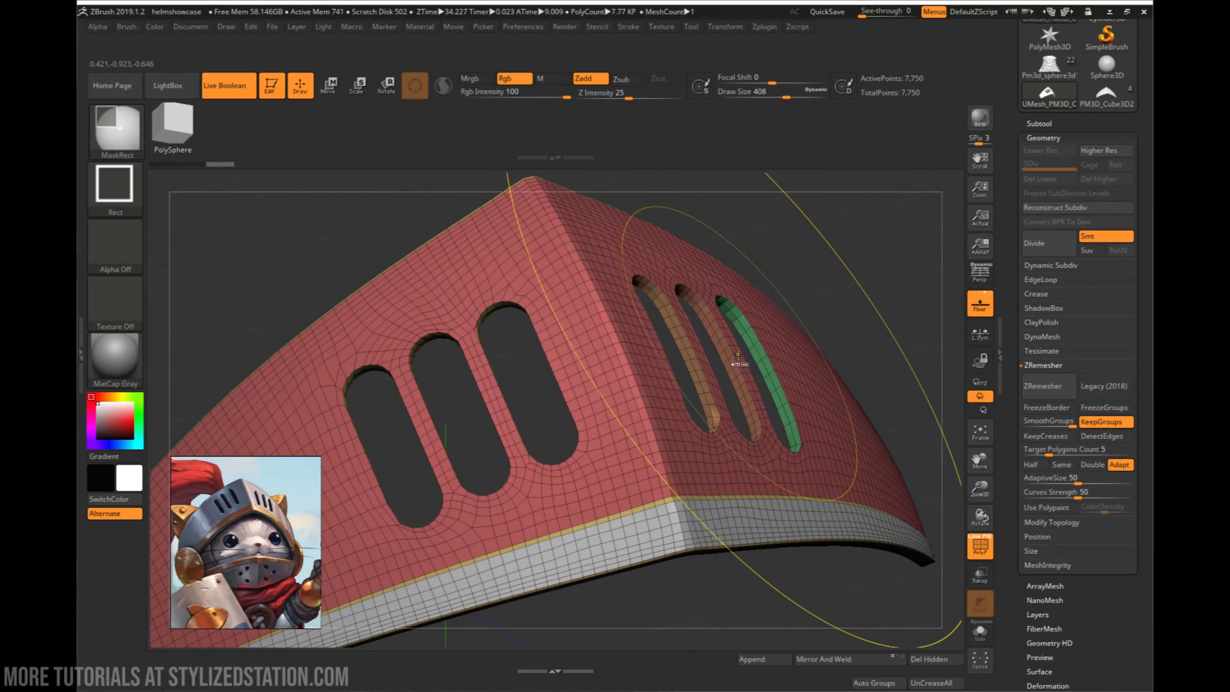
- Undo the ZRemesh and inspect the plate's slots and lower groove in the dense mesh
key(ctrl+z)
right_drag(705, 408, 884, 378)
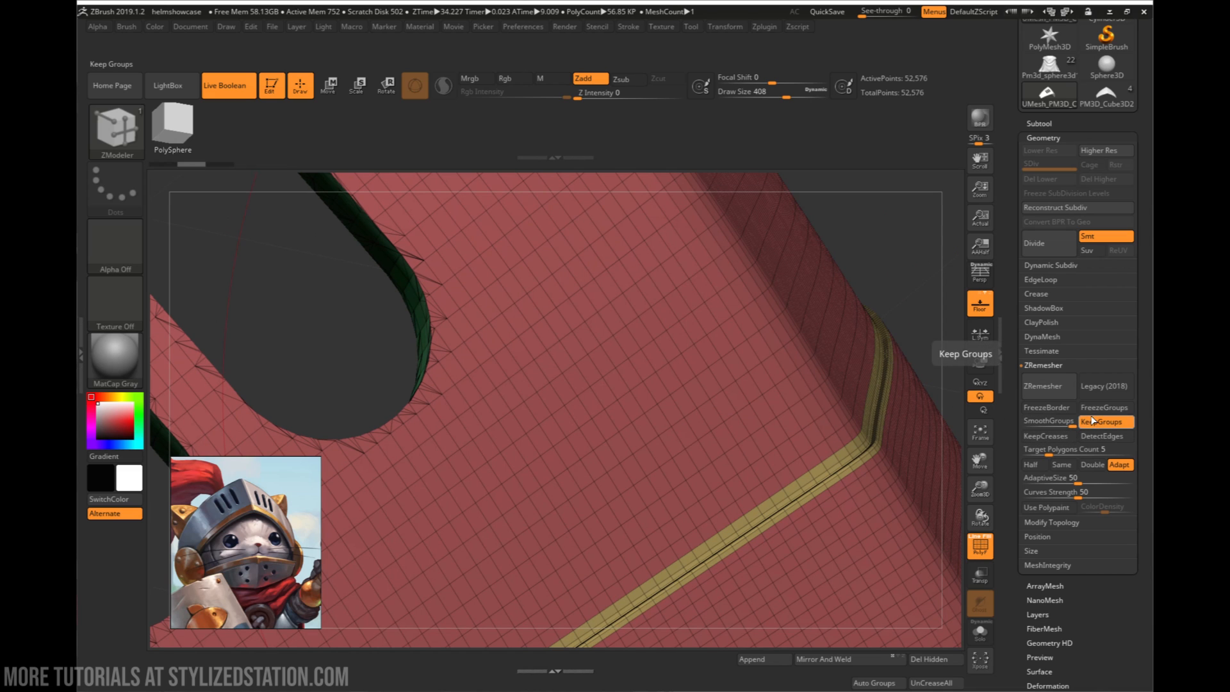
ctrl+right_drag(864, 442, 754, 350)
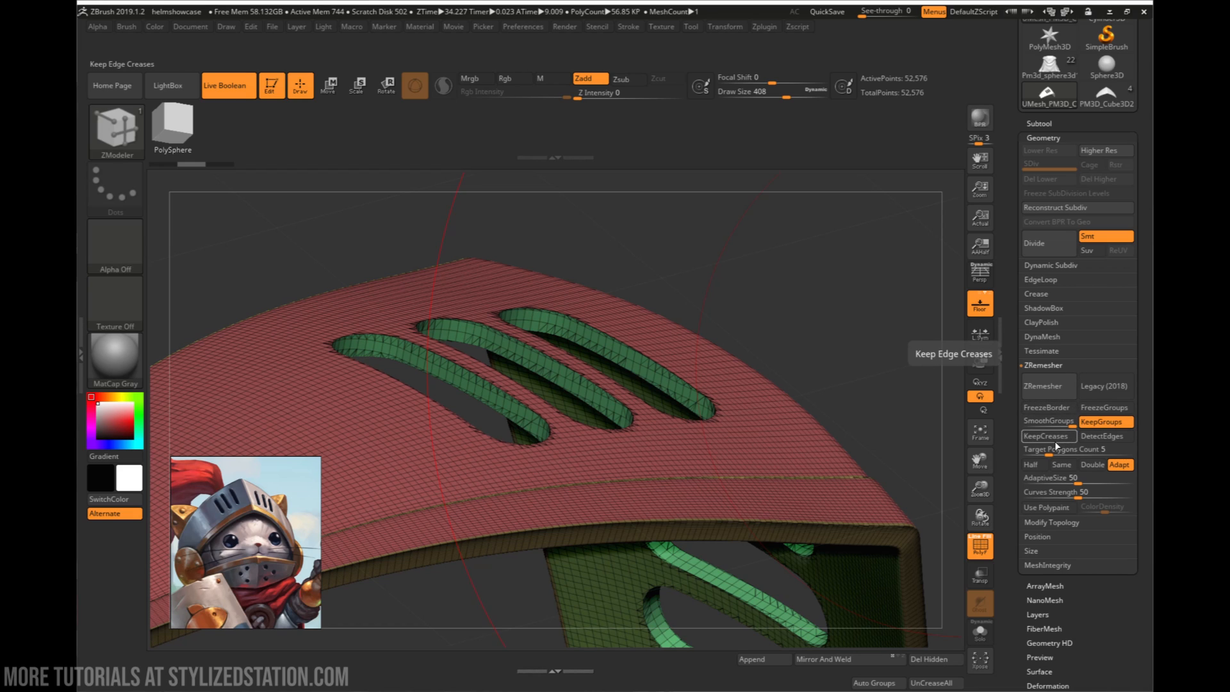
- Try to ZRemesh the visor plate with FreezeBorder on, both mirrored and with the mirroring undone
click(1045, 403)
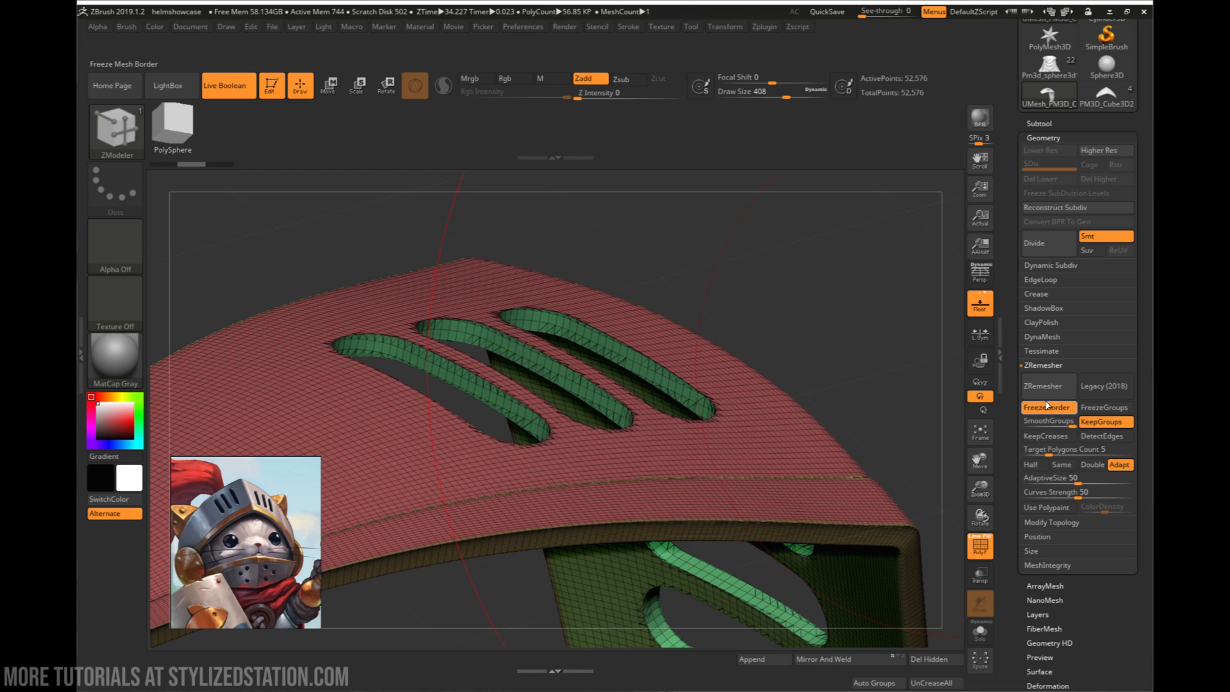
click(1042, 386)
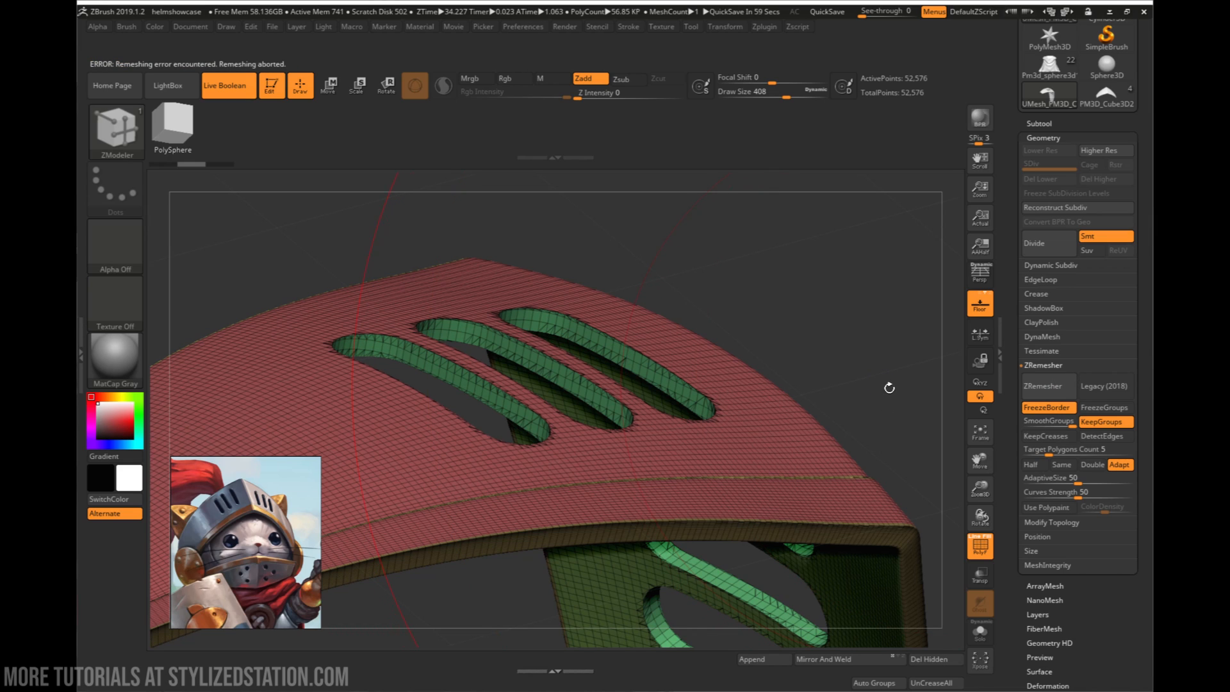
drag(896, 407, 909, 477)
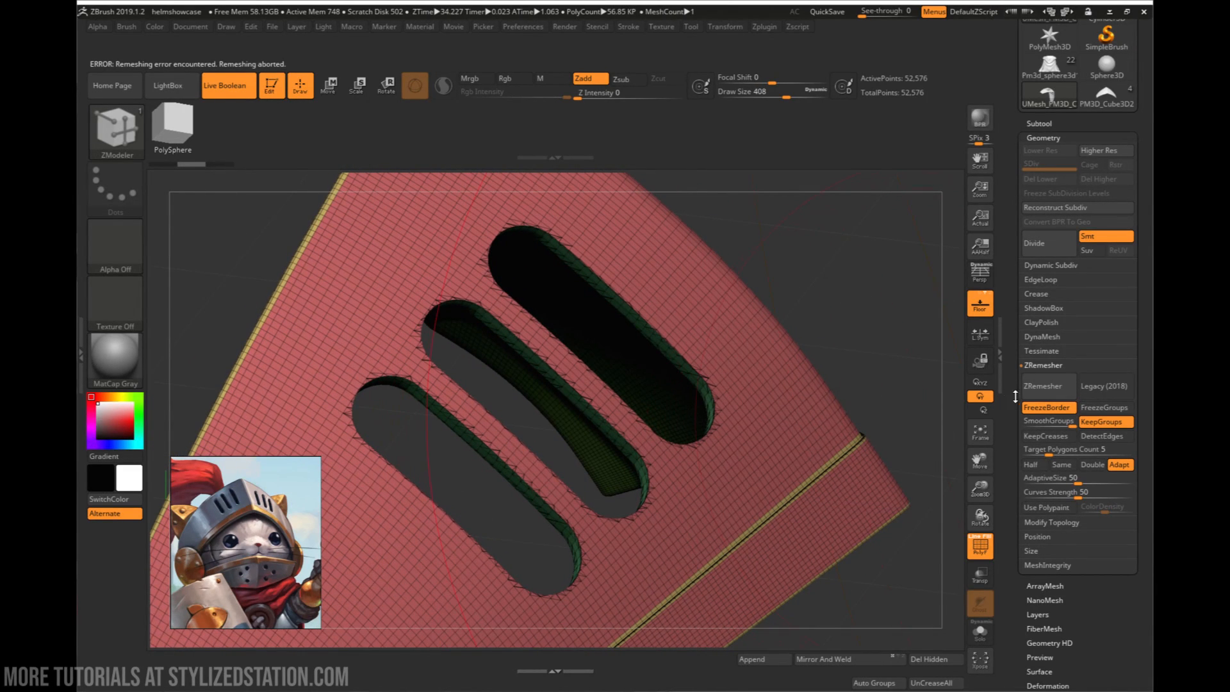
click(1042, 386)
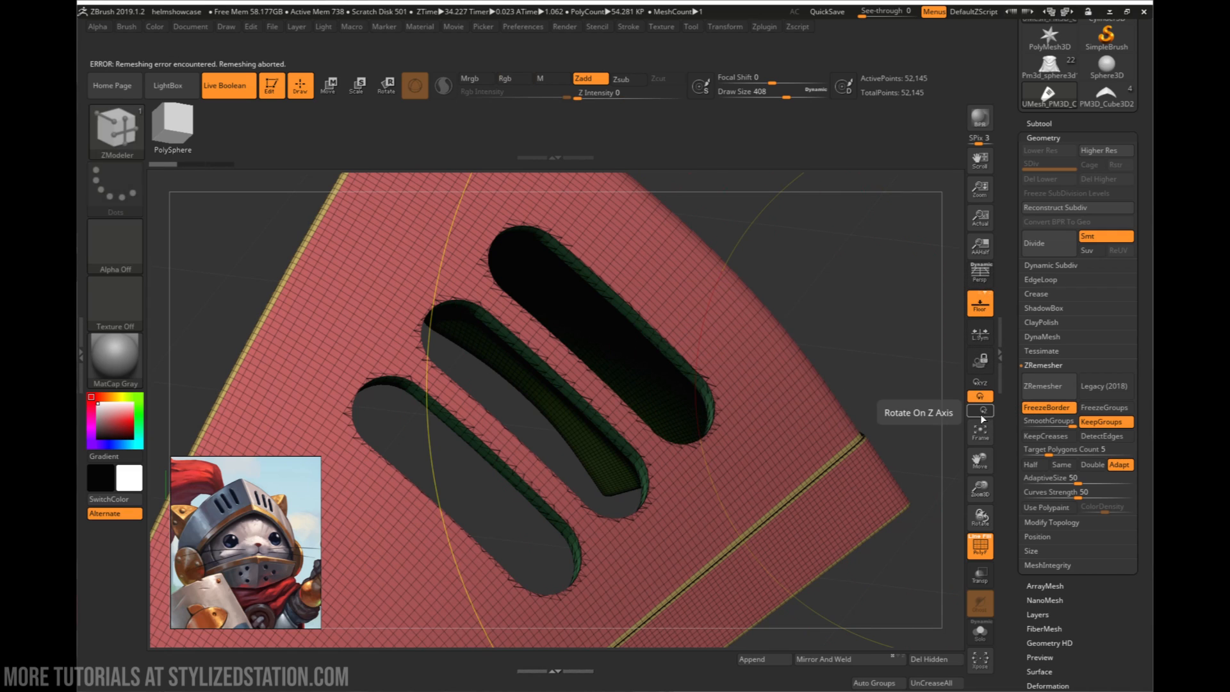
- Turn off FreezeBorder, lower SmoothGroups to about 0.01, and ZRemesh the visor plate with KeepGroups
click(1046, 412)
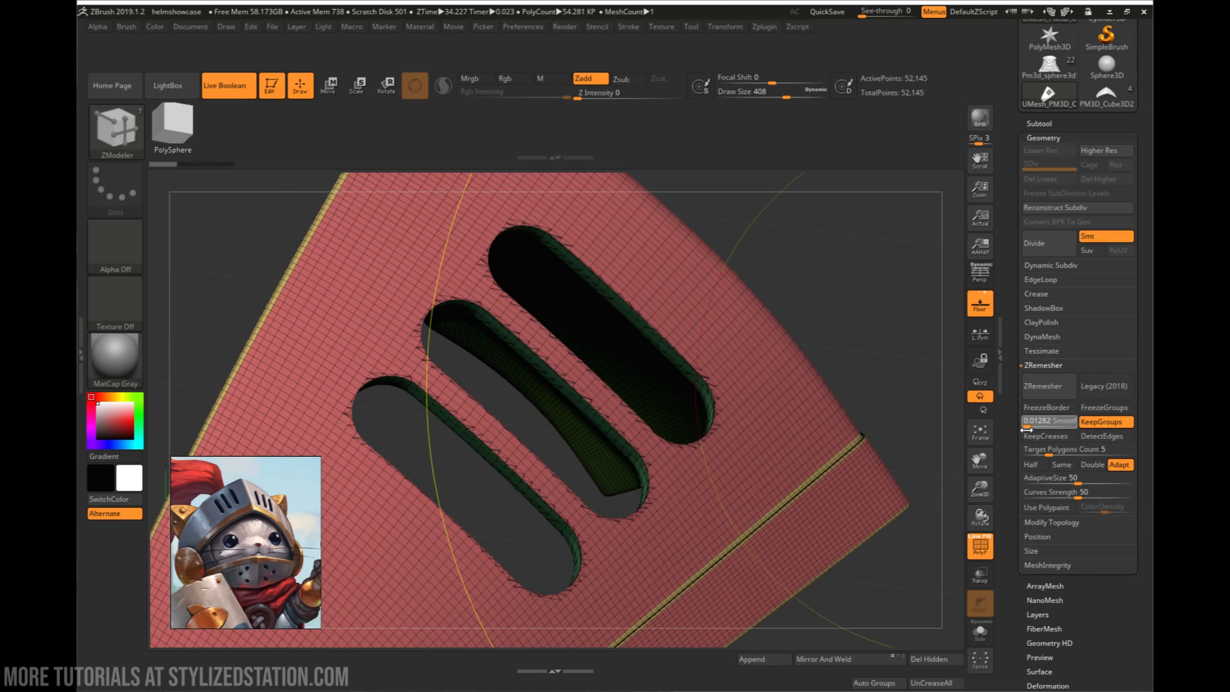
click(1041, 386)
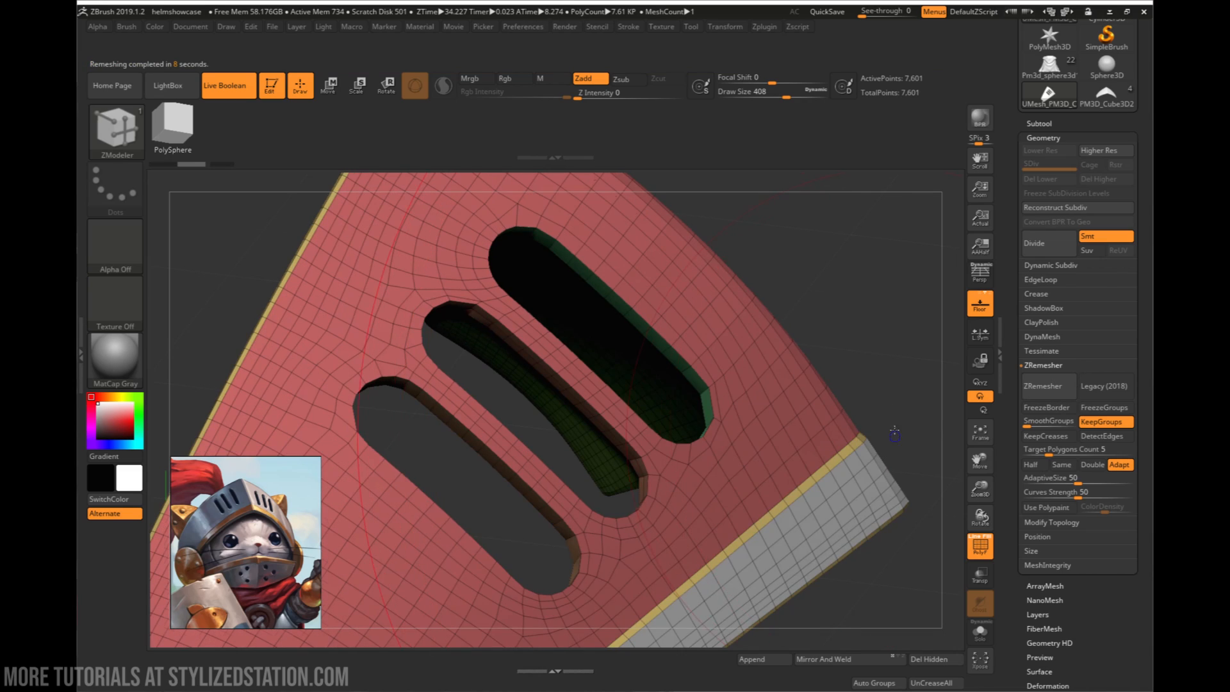
mouse_move(894, 434)
mouse_down()
mouse_move(905, 343)
mouse_move(889, 451)
mouse_move(893, 410)
mouse_move(820, 412)
mouse_move(897, 398)
mouse_move(823, 431)
mouse_up()
- Undo the last ZRemesh and examine the plate's slots and lower groove with PolyFrame off and on
key(shift+f)
key(ctrl+z)
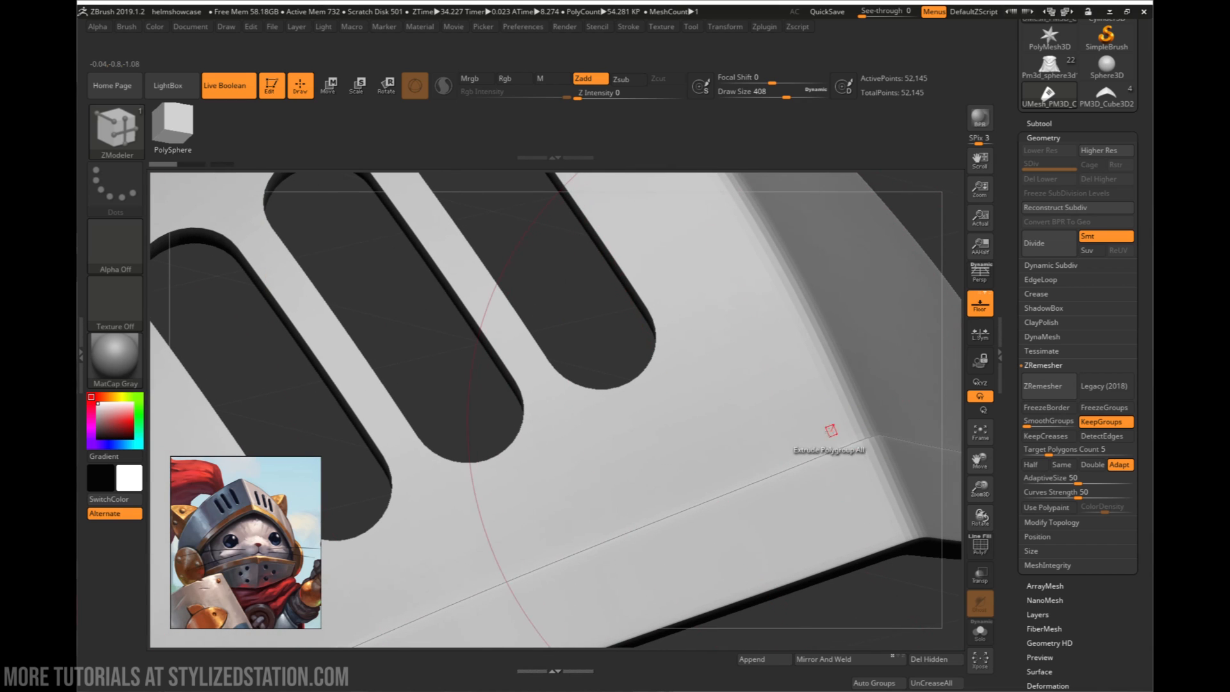
drag(794, 389, 826, 332)
key(shift+f)
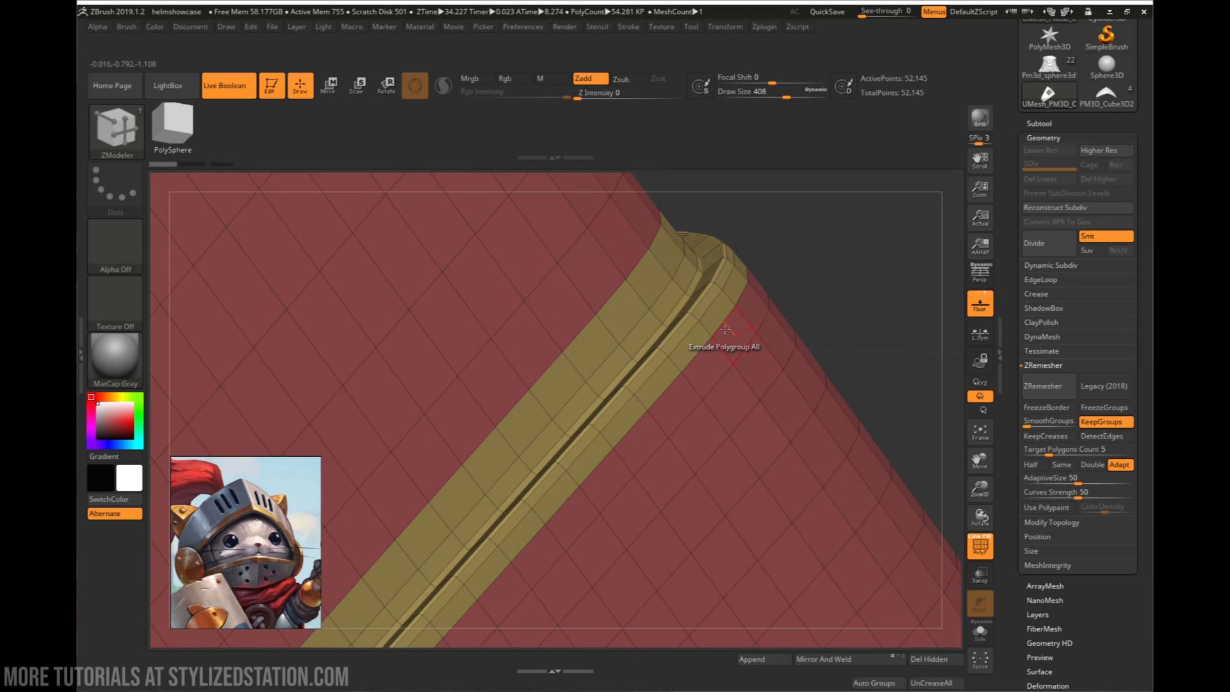
right_drag(730, 325, 659, 428)
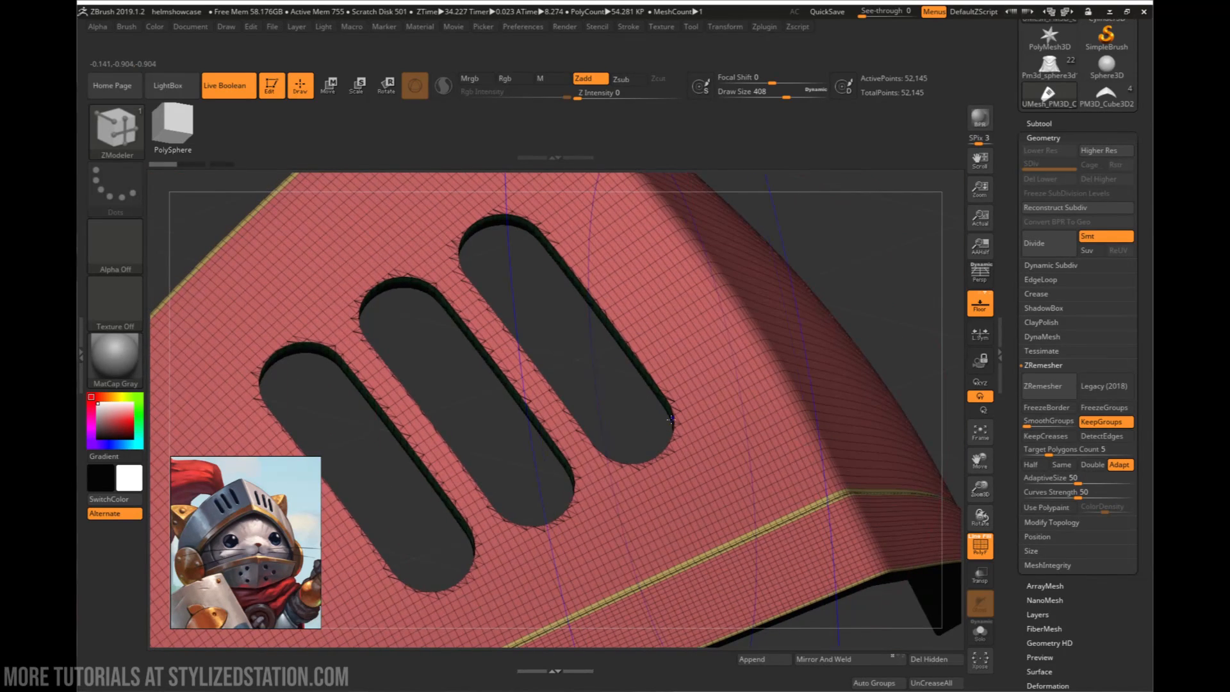
- Try dividing the visor plate twice with PolyFrame off to check the slot edges, and undo the divisions
key(shift+f)
click(1055, 250)
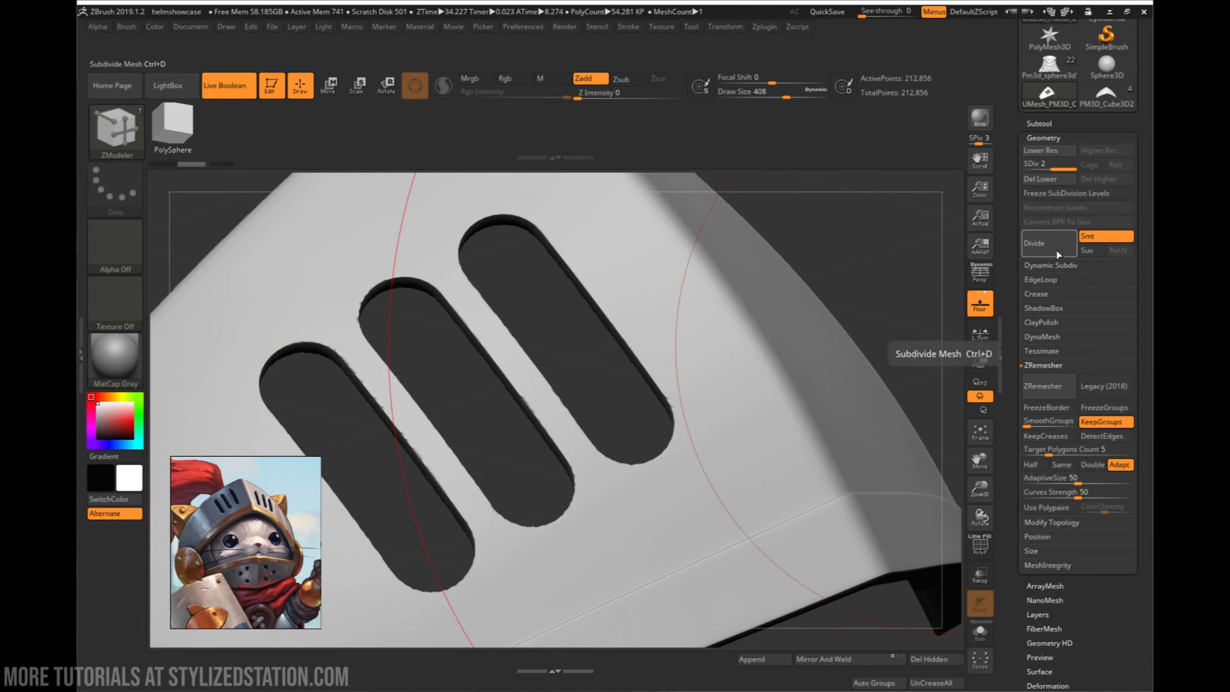
click(1055, 250)
mouse_move(488, 369)
mouse_down()
mouse_move(472, 382)
mouse_move(484, 381)
mouse_up()
key(ctrl+z)
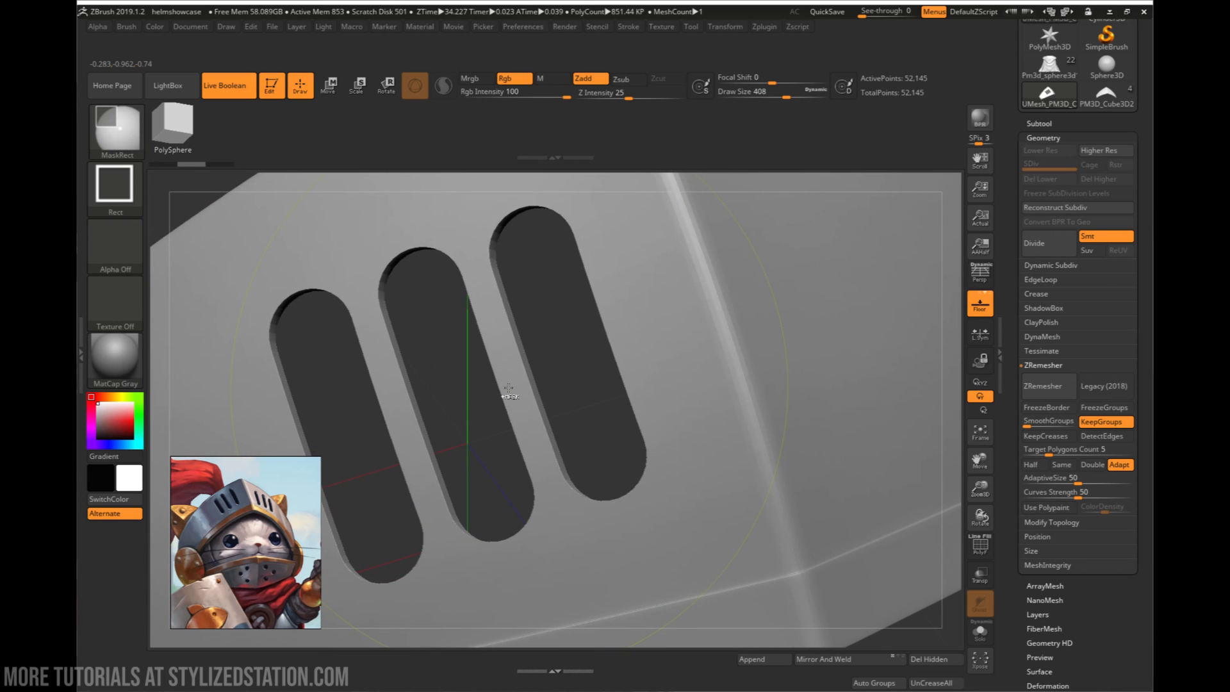
- Set the ZModeler edge action to Crease and crease the two edge loops bordering the plate's lower groove
mouse_move(530, 378)
right_down()
mouse_move(563, 357)
mouse_move(560, 338)
mouse_move(588, 364)
mouse_move(614, 346)
mouse_move(639, 357)
mouse_move(651, 395)
mouse_move(738, 382)
mouse_move(745, 429)
mouse_move(831, 457)
right_up()
key(shift+f)
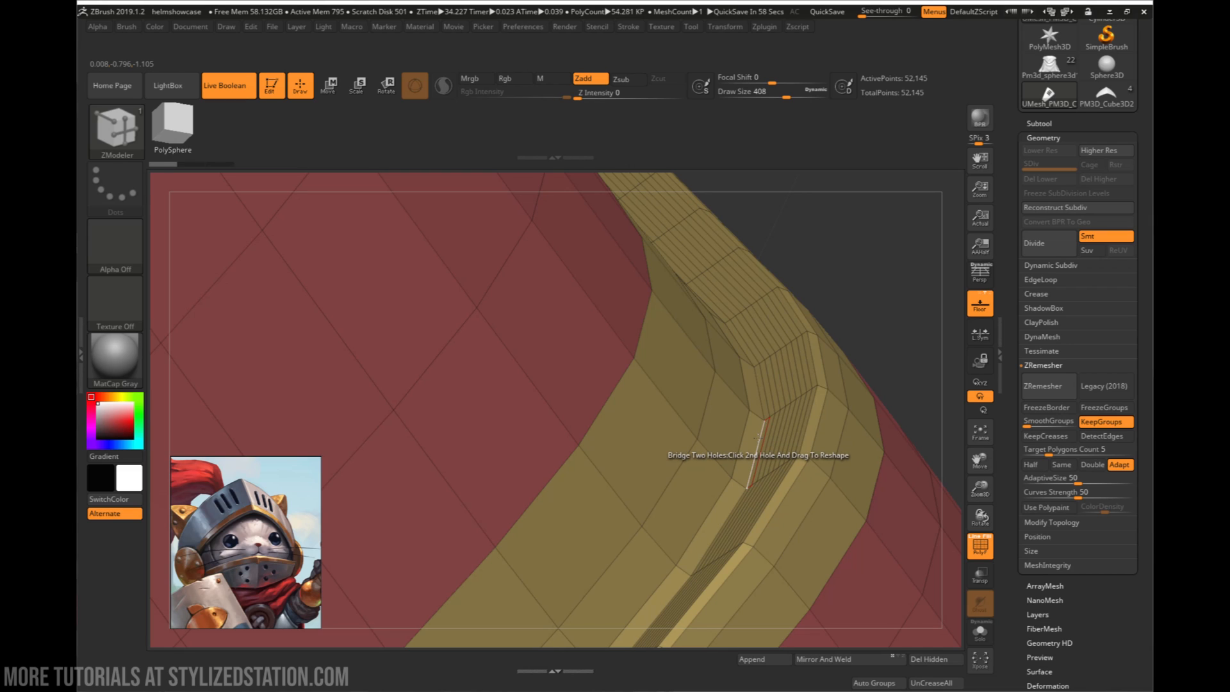
key(space)
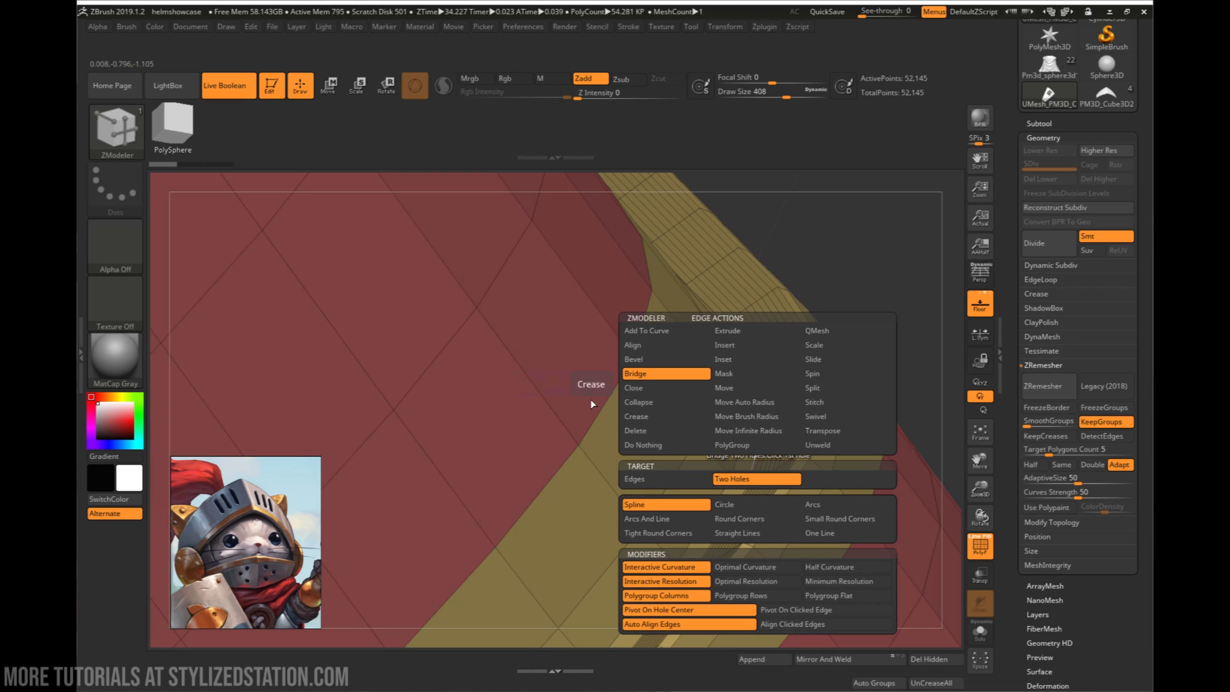
click(636, 416)
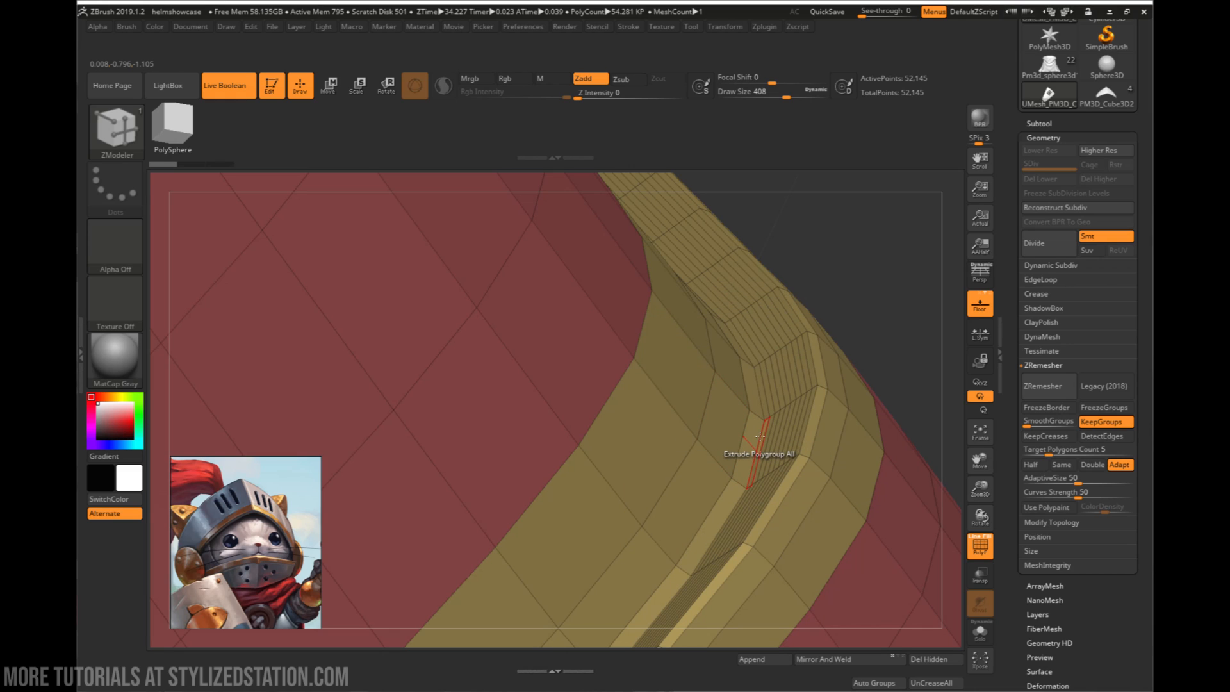
click(757, 437)
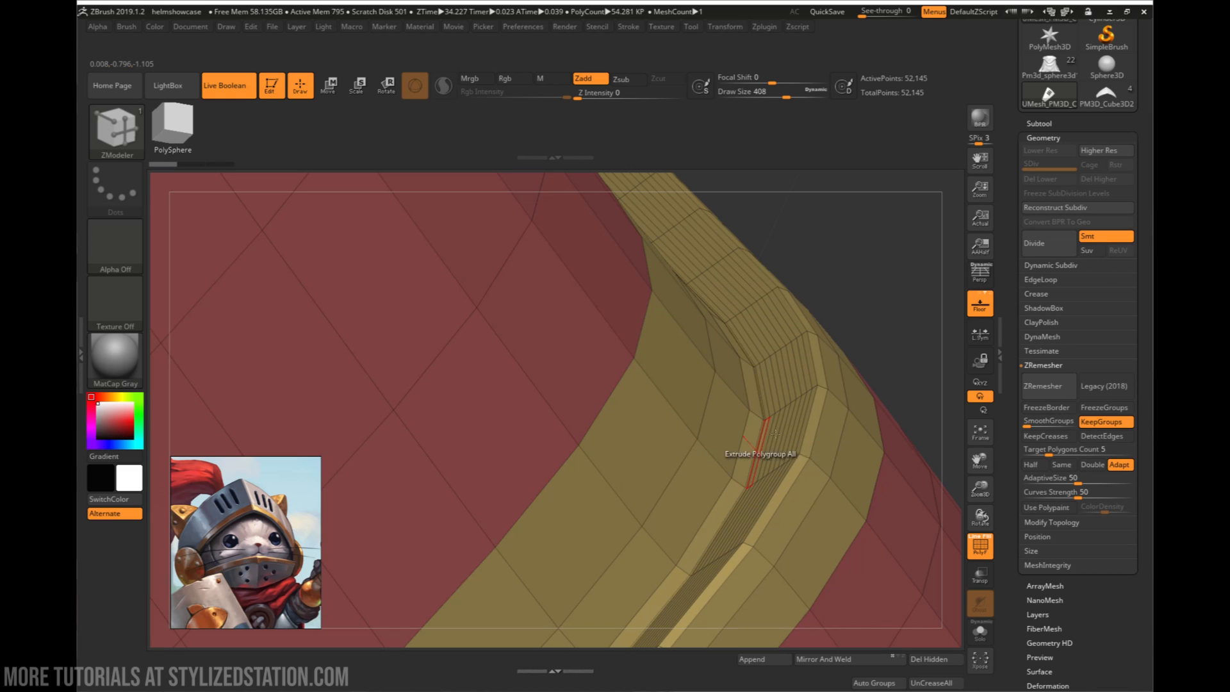
click(809, 409)
- Mirror and weld the creased visor plate to copy its slots to the other side
alt+right_drag(870, 438, 514, 205)
alt+right_drag(853, 589, 759, 365)
ctrl+right_drag(714, 398, 790, 573)
click(843, 657)
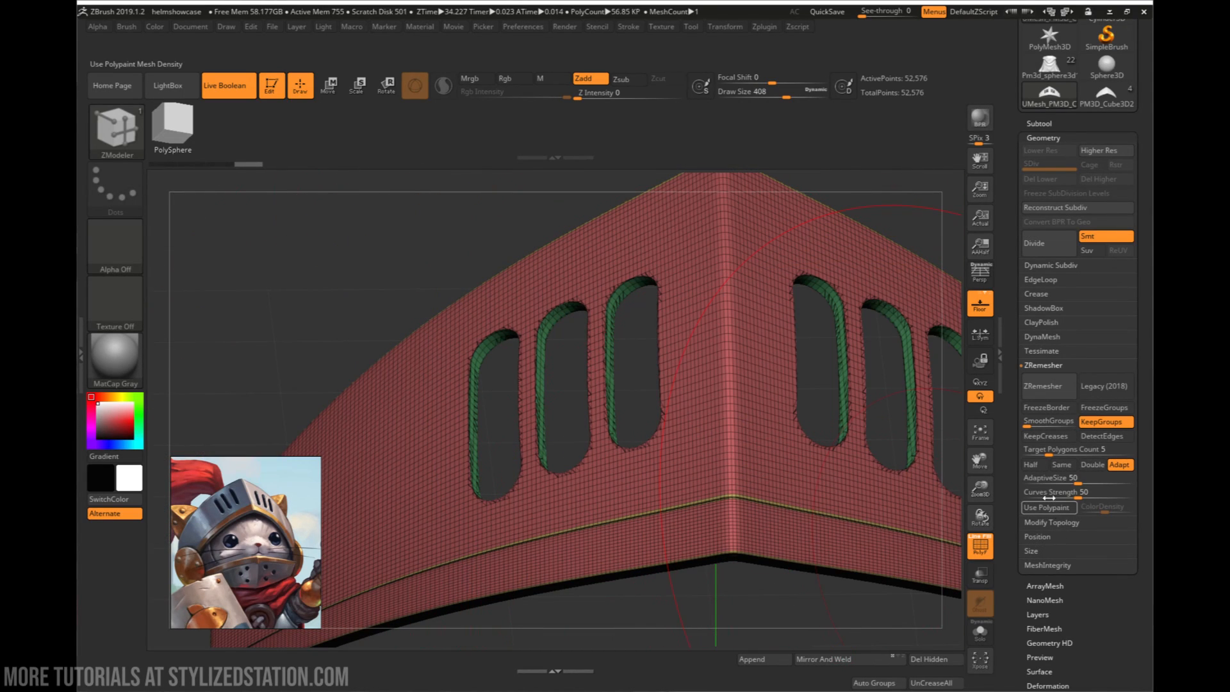
- Turn on KeepCreases alongside KeepGroups and ZRemesh the mirrored visor plate
click(1046, 435)
click(1042, 386)
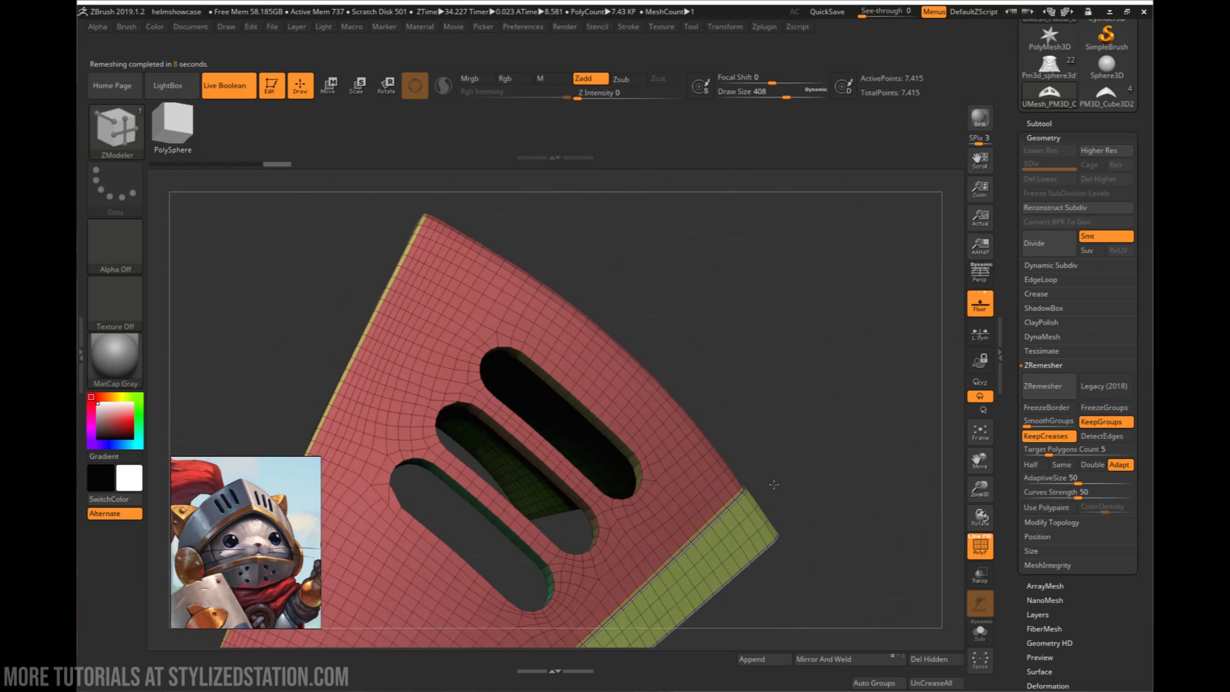
drag(774, 484, 850, 409)
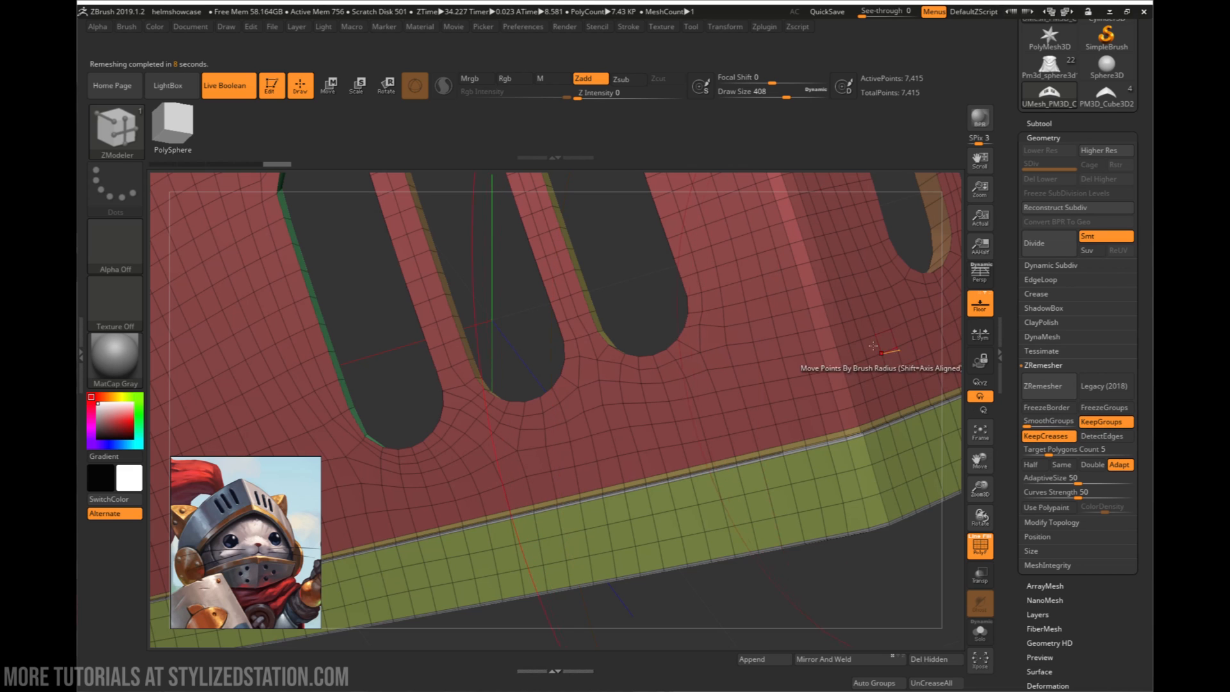
- Examine the remeshed visor plate's topology around the slots, the creased lower groove and the front ridge
alt+right_drag(873, 346, 736, 379)
right_drag(736, 379, 664, 382)
right_drag(843, 291, 728, 323)
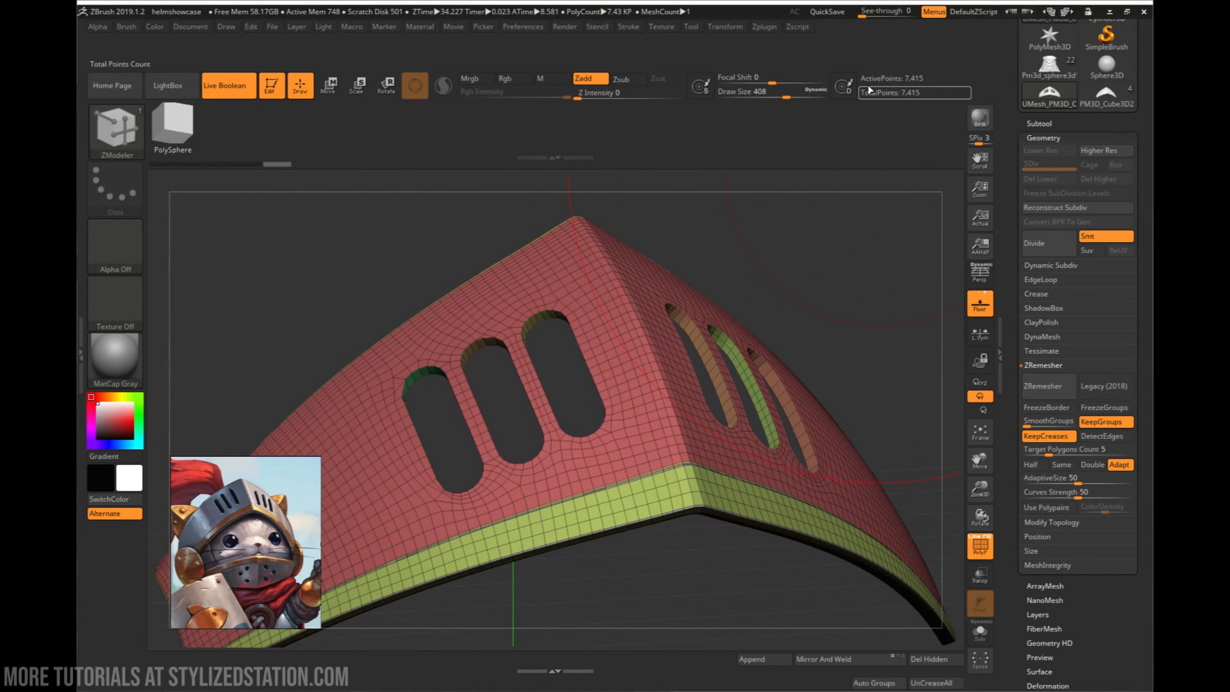
right_drag(847, 253, 816, 315)
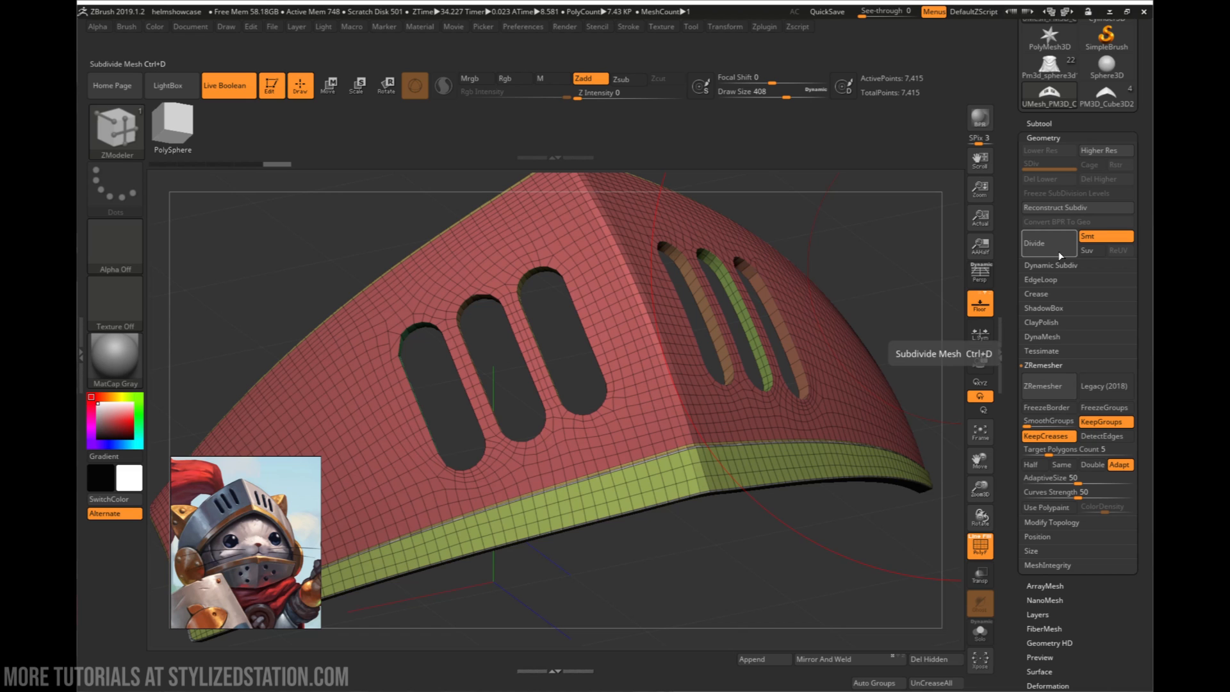
right_drag(713, 312, 641, 349)
mouse_move(665, 424)
ctrl+right_down()
mouse_move(625, 358)
mouse_move(666, 399)
mouse_move(635, 423)
mouse_move(661, 435)
mouse_move(660, 450)
ctrl+right_up()
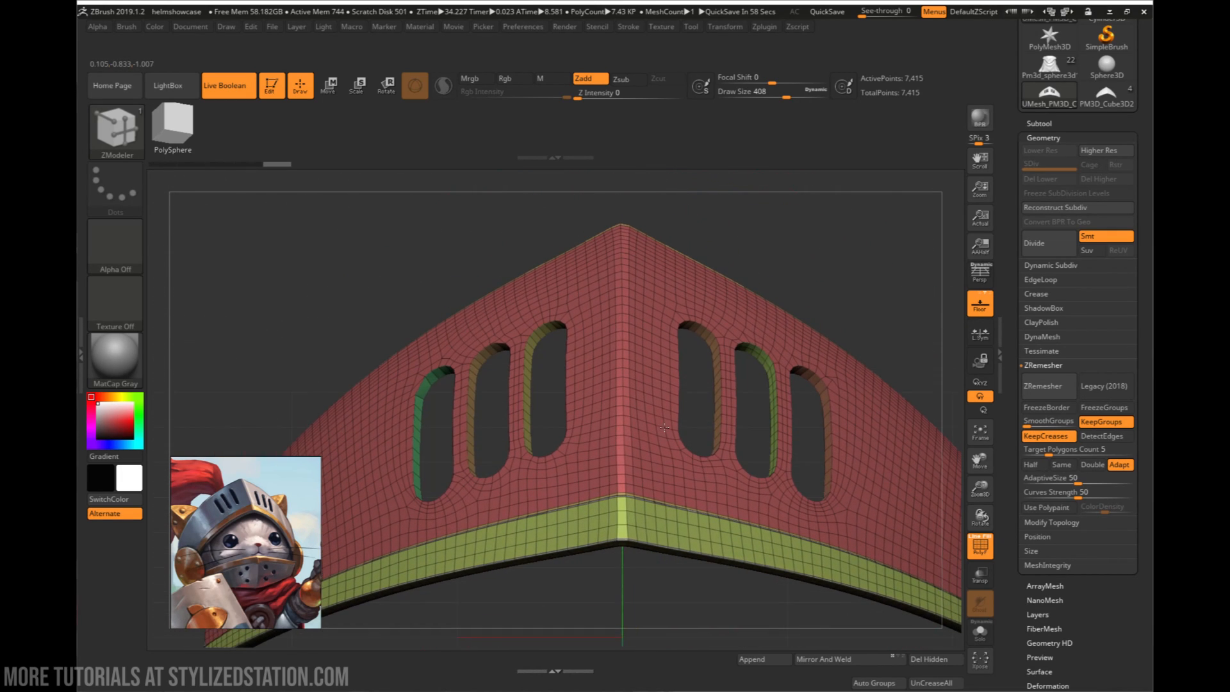
- Try to mirror and weld the remeshed visor plate and undo it
click(837, 661)
alt+right_drag(627, 328, 676, 363)
key(ctrl+z)
alt+right_drag(725, 474, 702, 424)
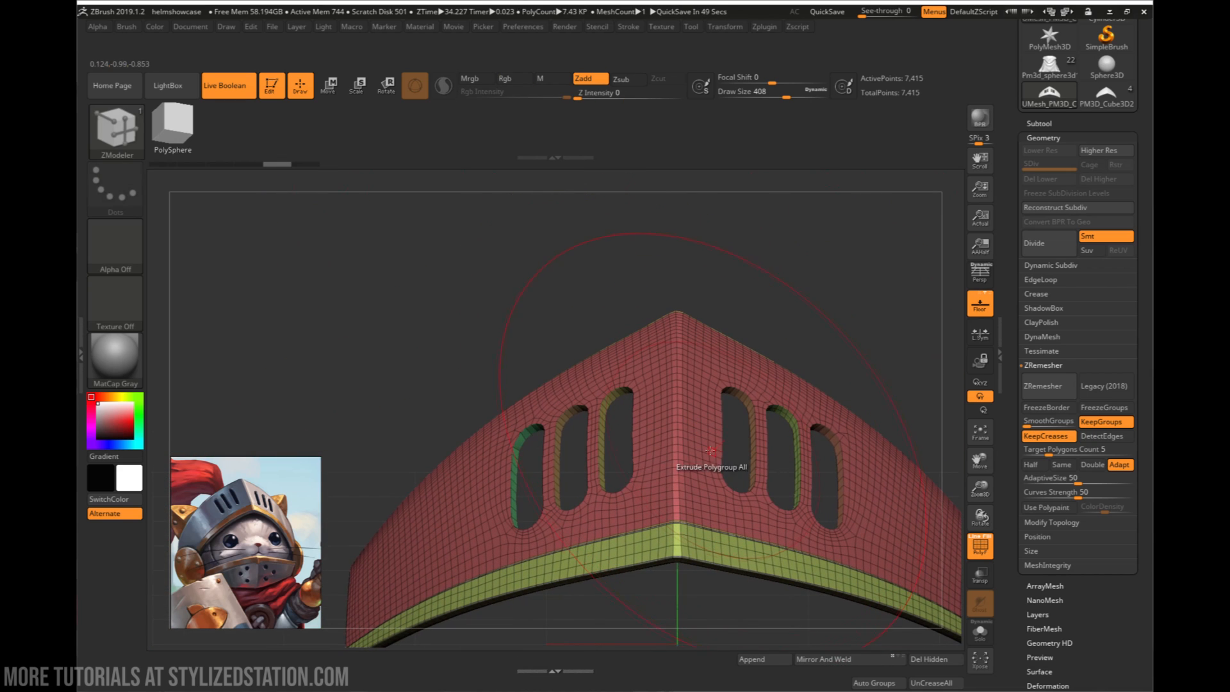
- Nudge the visor plate slightly along the X axis, and mirror and weld it
key(w)
alt+right_drag(741, 529, 725, 377)
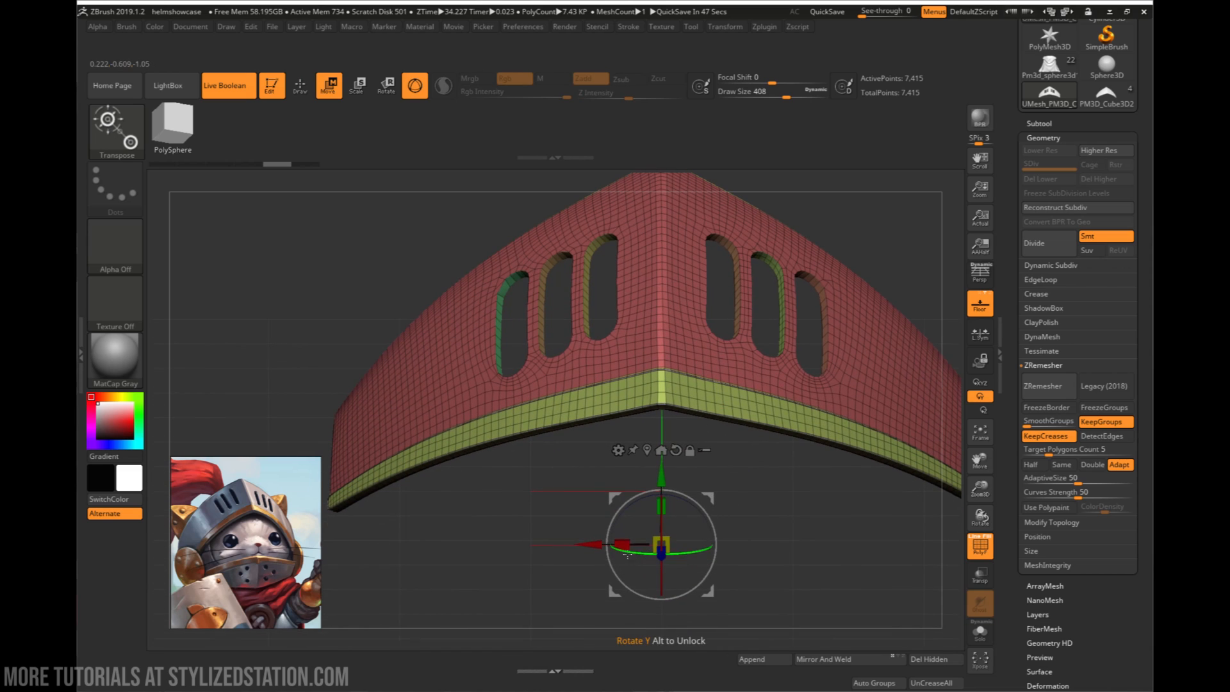
drag(595, 547, 592, 551)
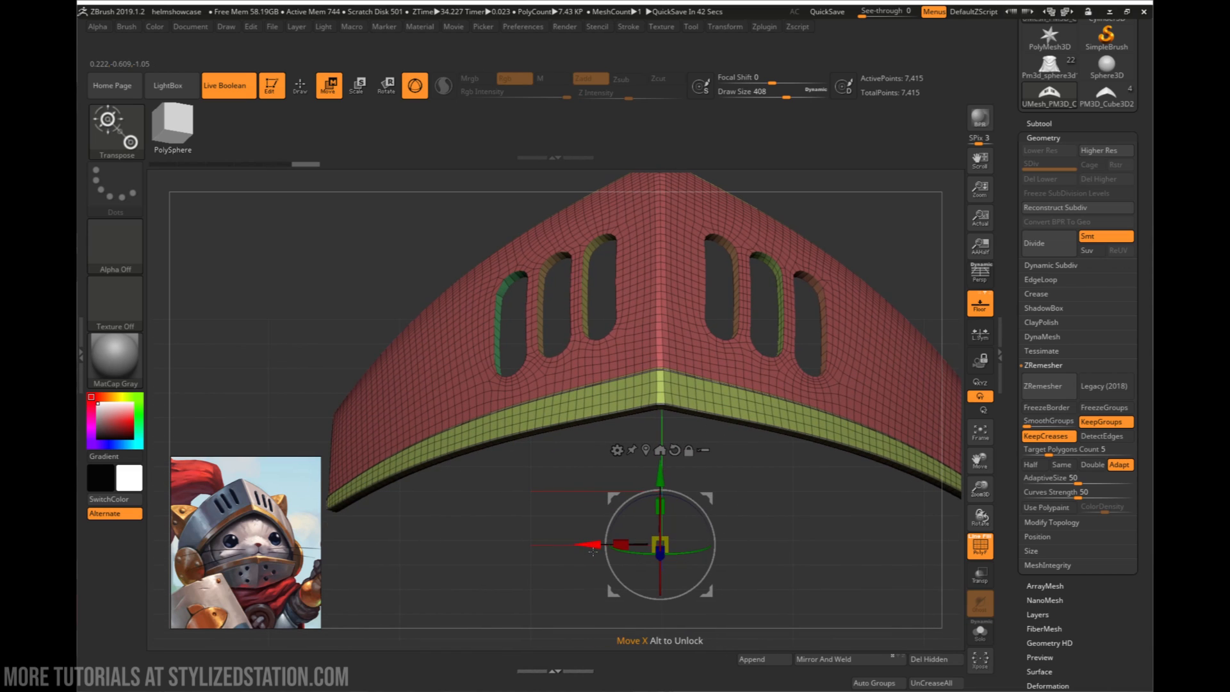
key(ctrl+z)
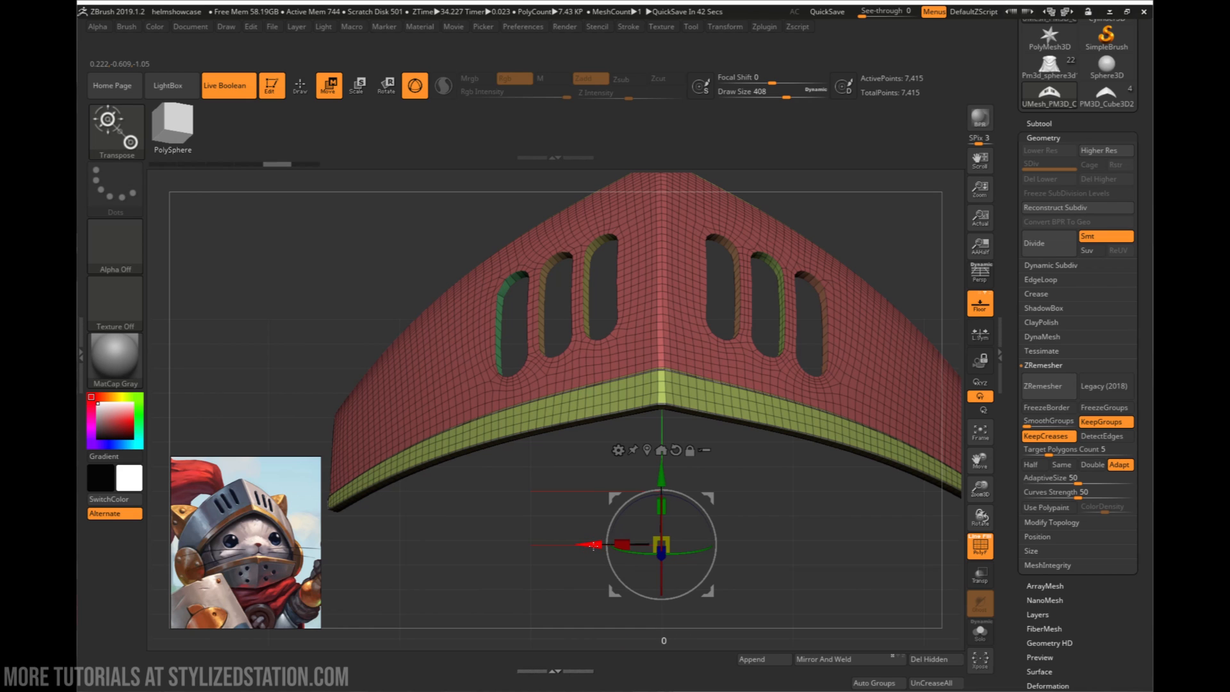
drag(593, 546, 596, 545)
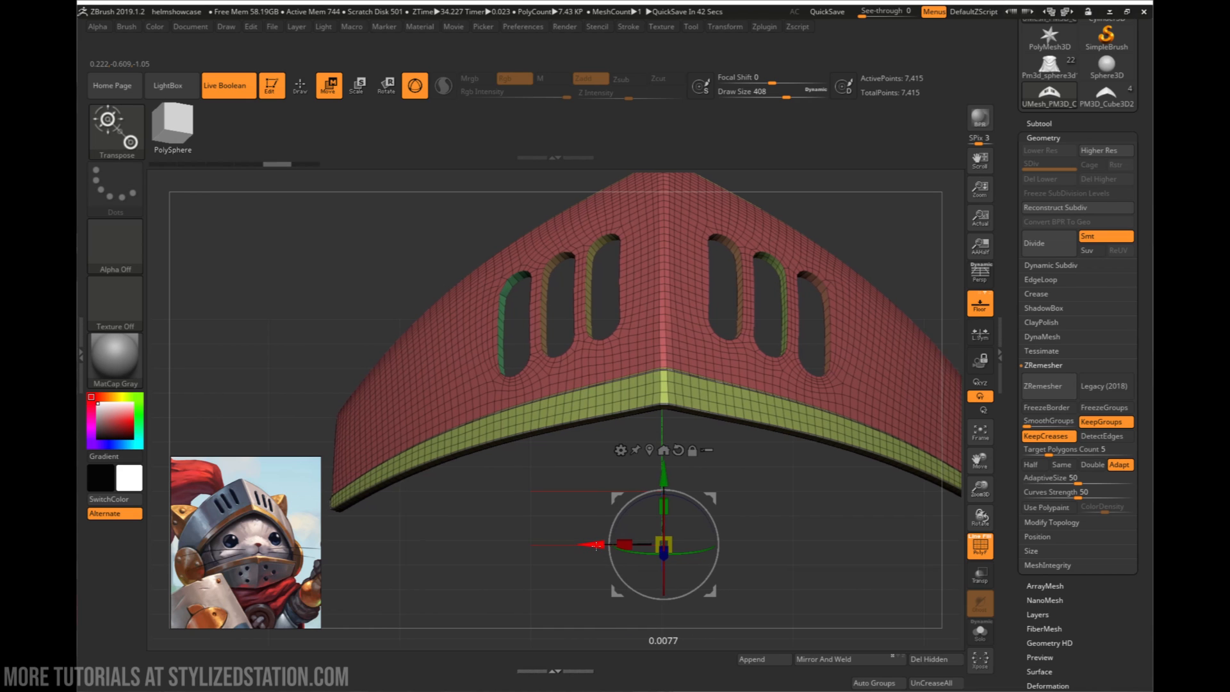
click(820, 661)
ctrl+right_drag(688, 256, 670, 372)
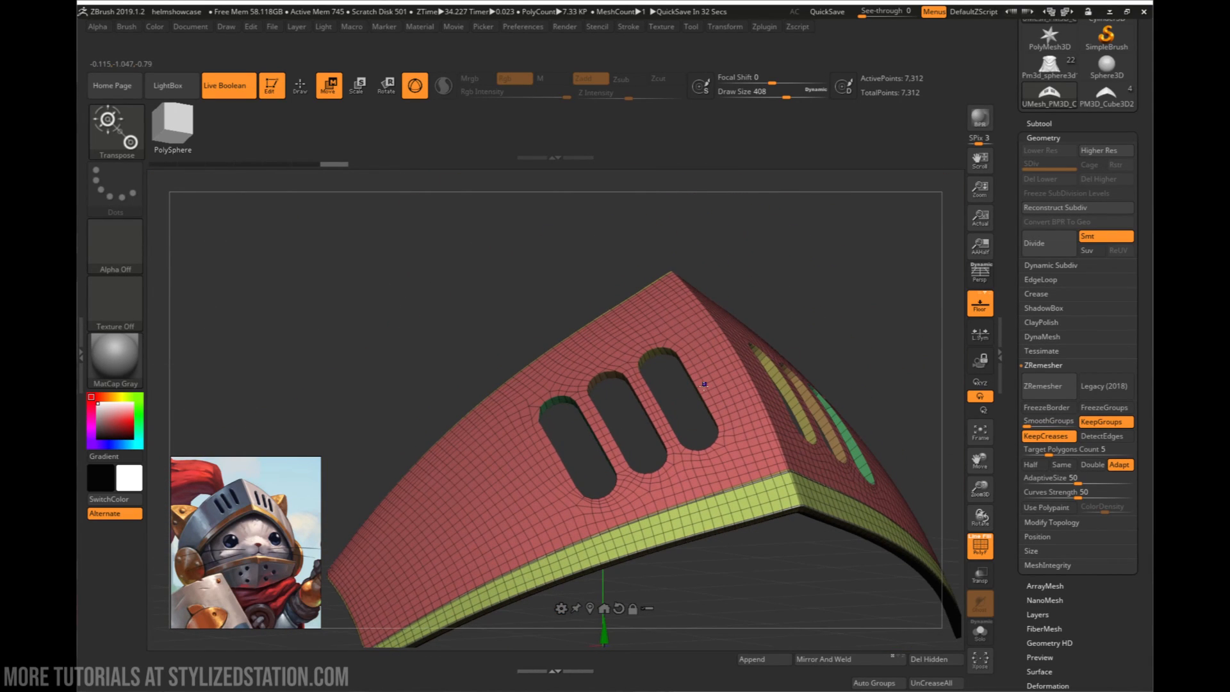
- Subdivide the visor plate once to check the smoothing around the slots, and return to the undivided mesh
key(shift+f)
right_drag(748, 415, 654, 394)
key(shift+f)
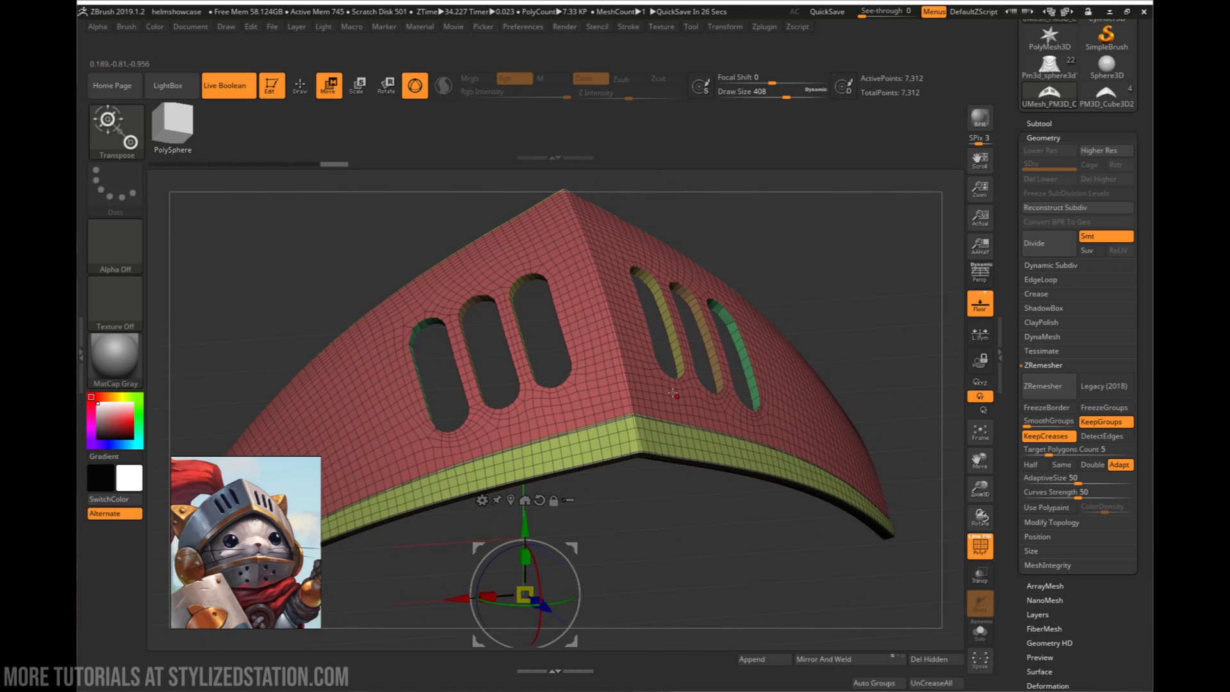
click(1039, 254)
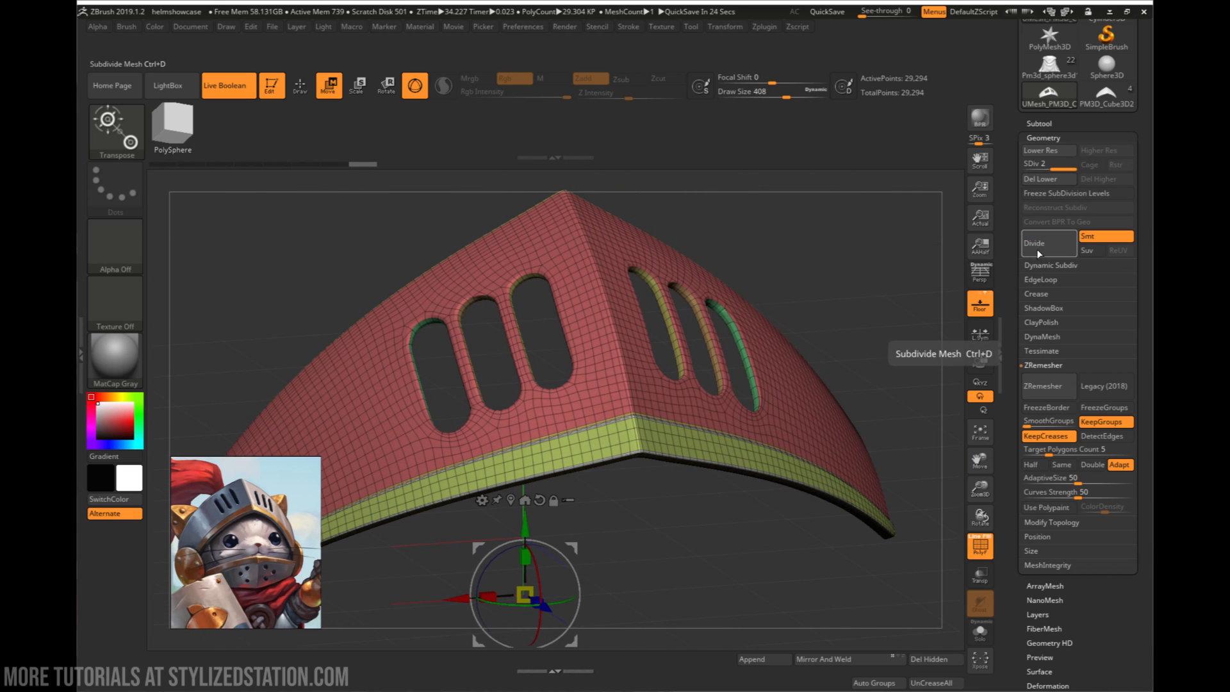
key(shift+f)
alt+right_drag(662, 277, 794, 169)
right_drag(794, 168, 674, 392)
key(shift+d)
key(shift+f)
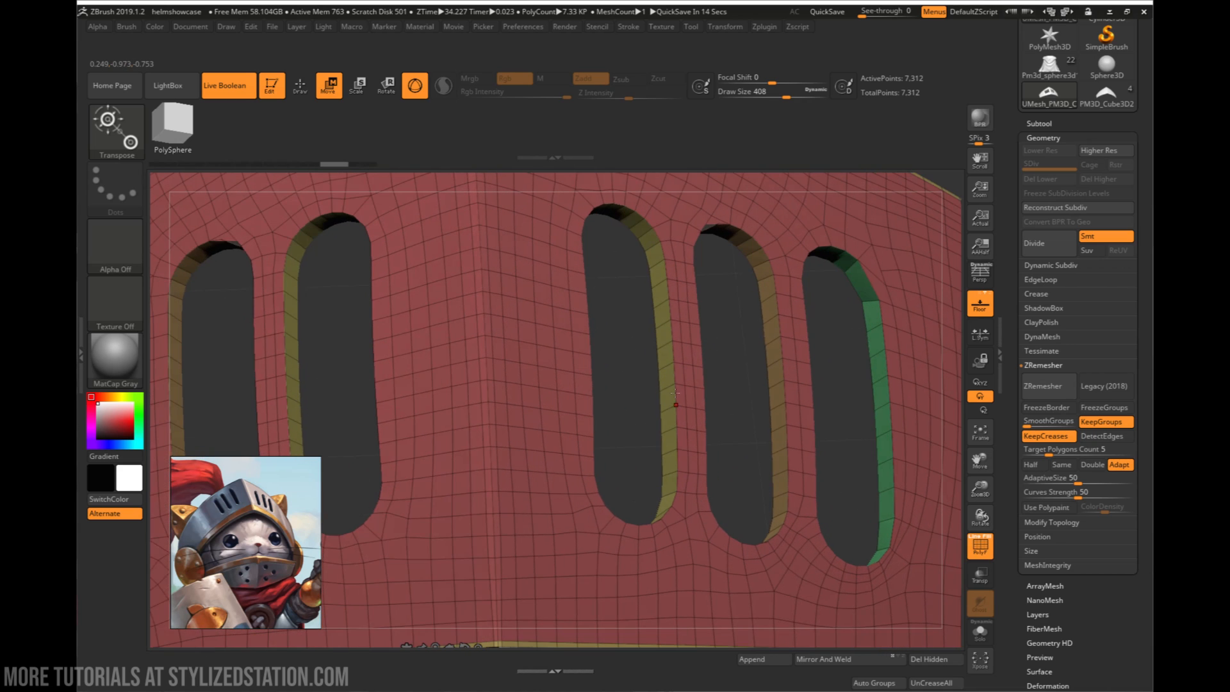
- Select the ZModeler brush and set the Crease edge action's target to EdgeLoop Complete
key(space)
key(b)
key(z)
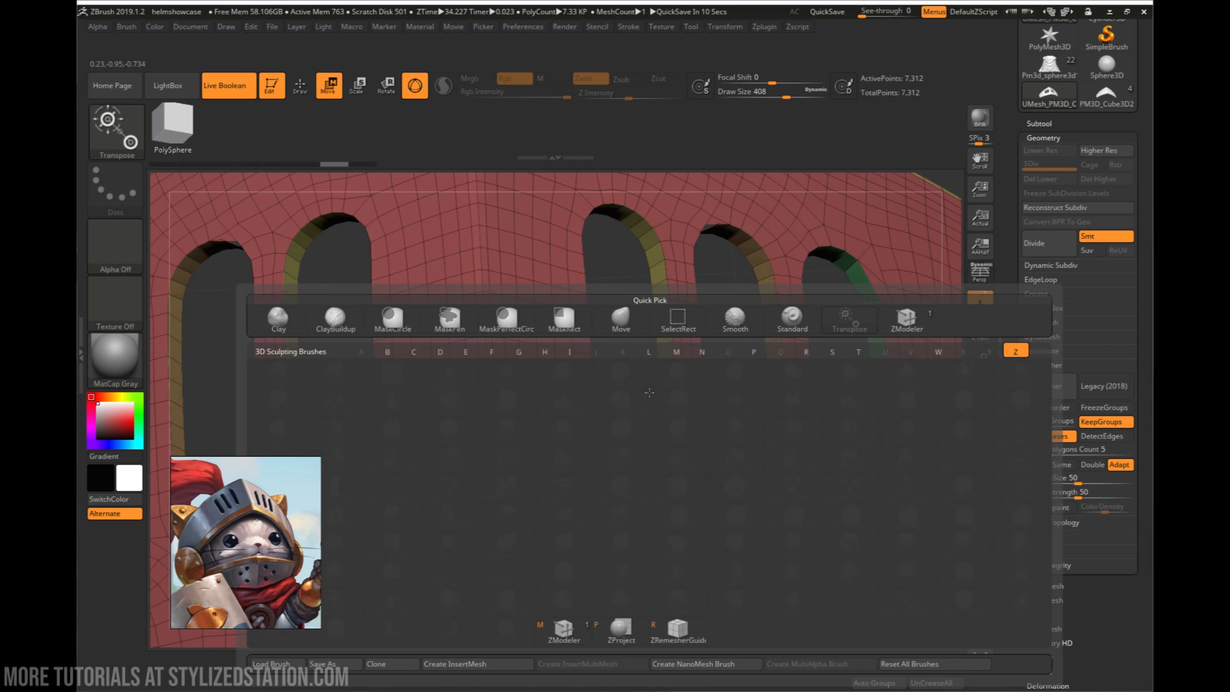
key(m)
key(space)
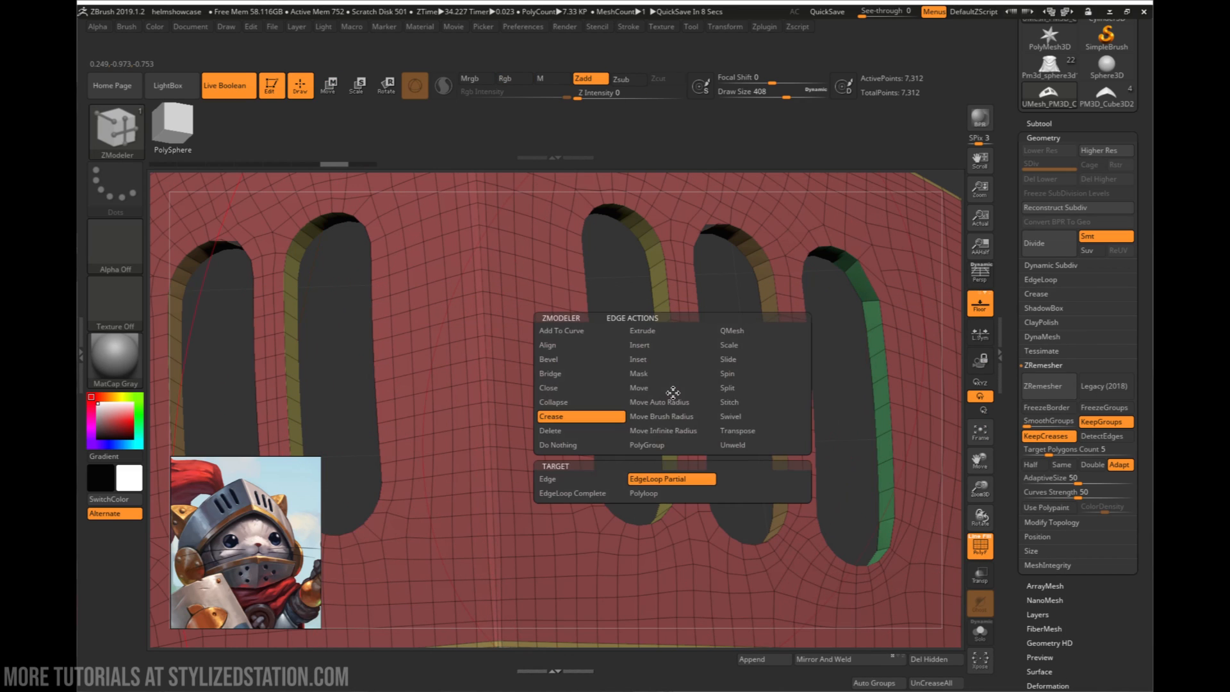
click(572, 493)
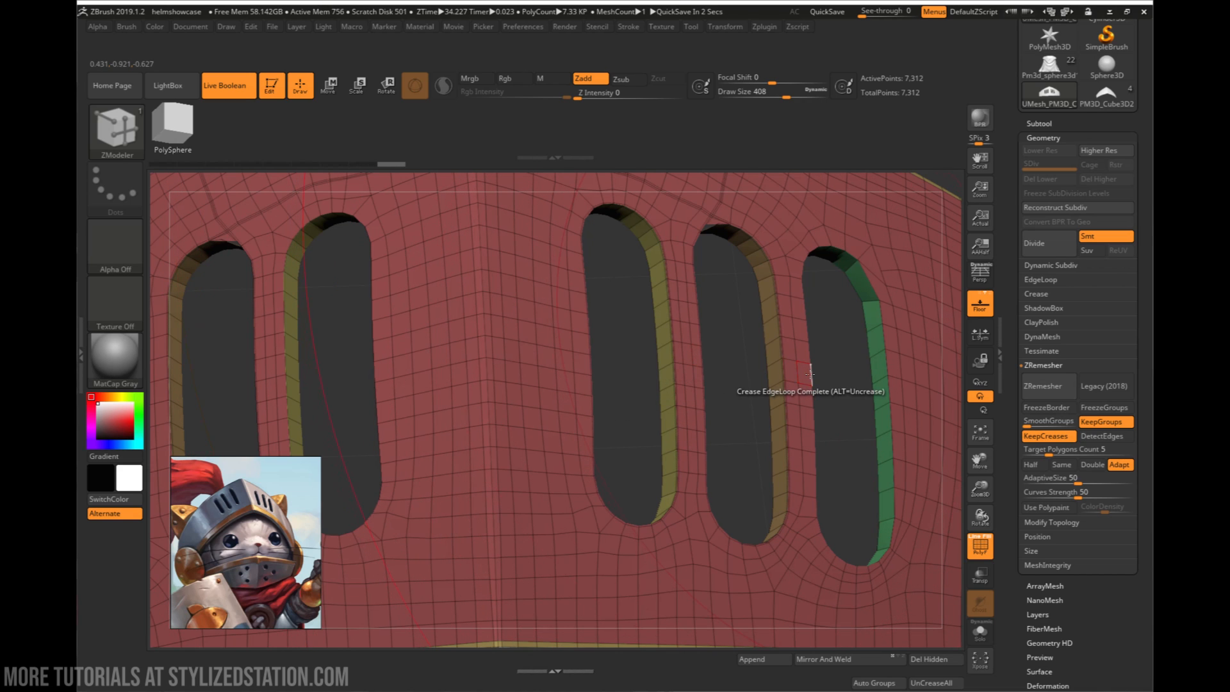
drag(705, 255, 677, 247)
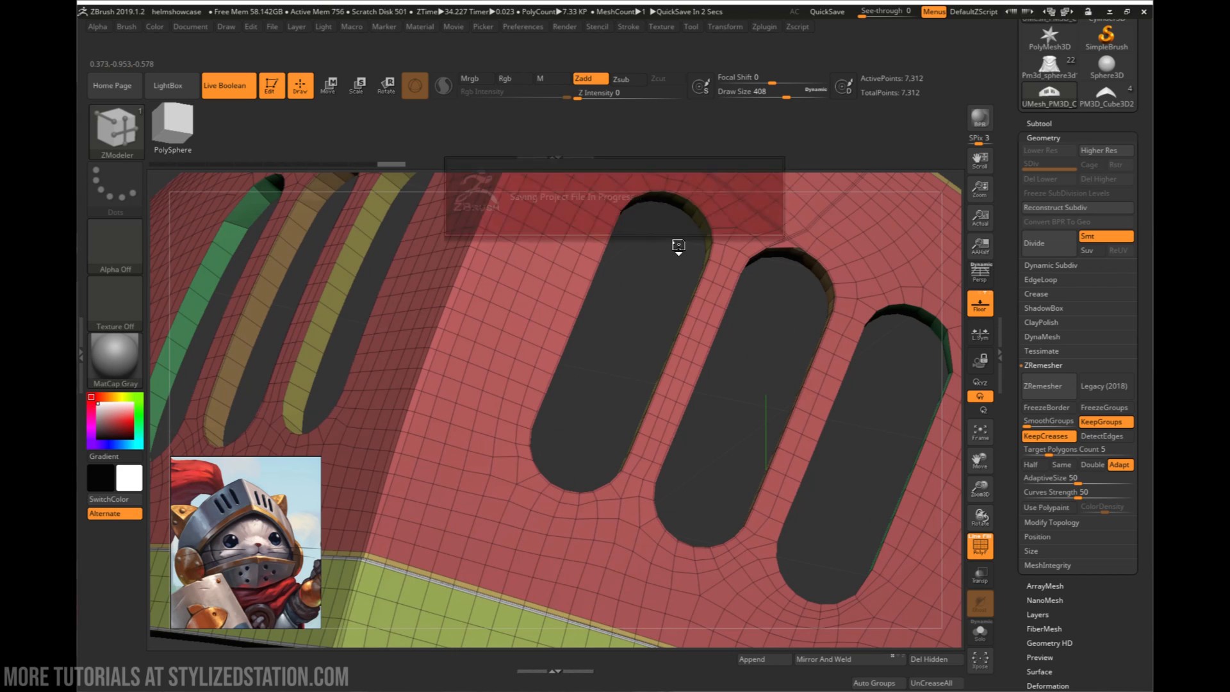
drag(815, 301, 672, 370)
key(ctrl)
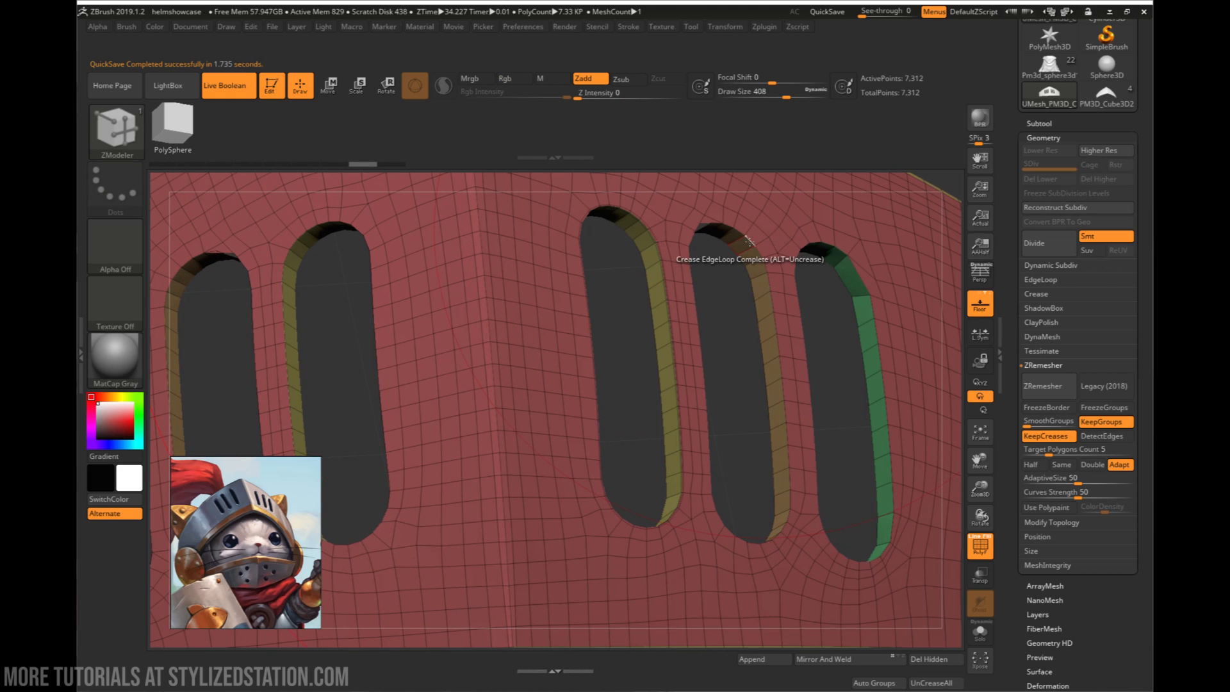
- Set the Crease target to Edge and crease an edge at the upper end of the outermost slot
key(space)
click(741, 388)
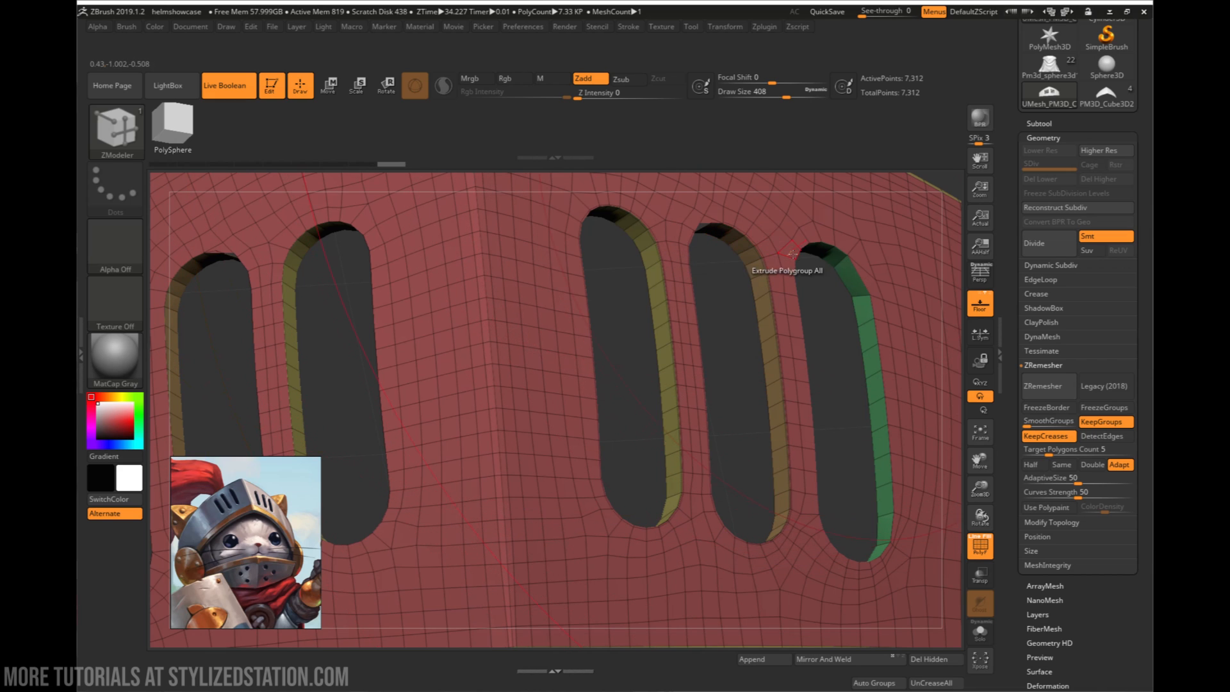
alt+right_drag(859, 274, 714, 298)
key(space)
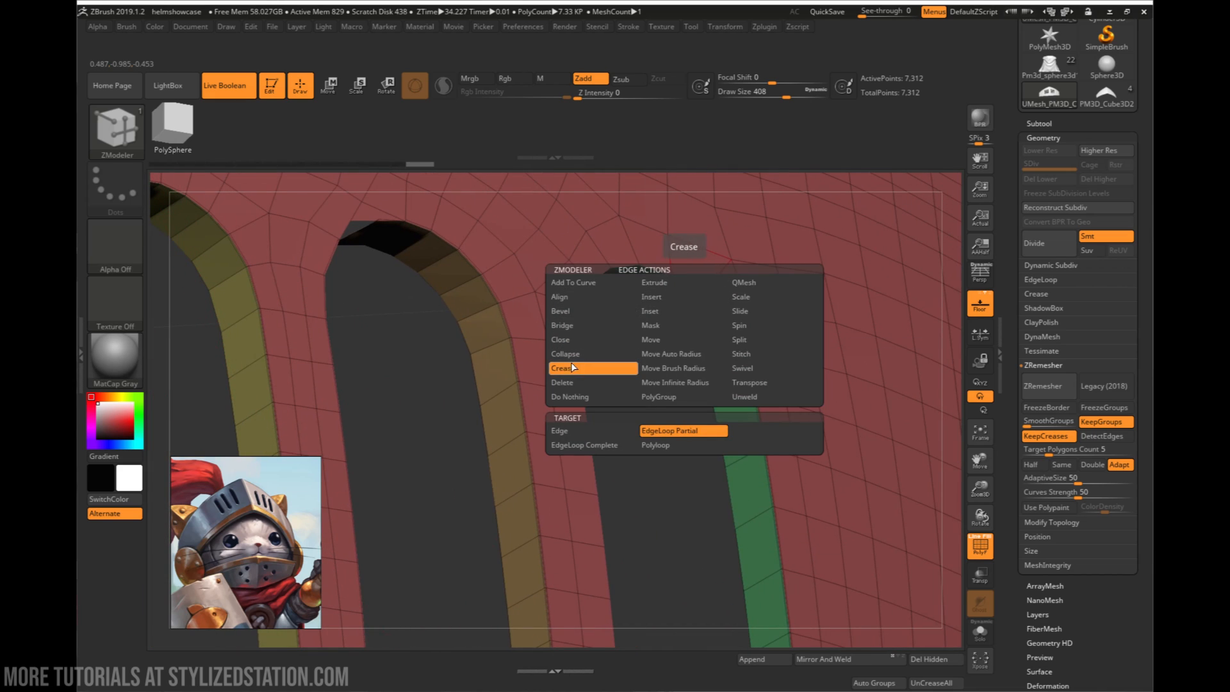
click(571, 431)
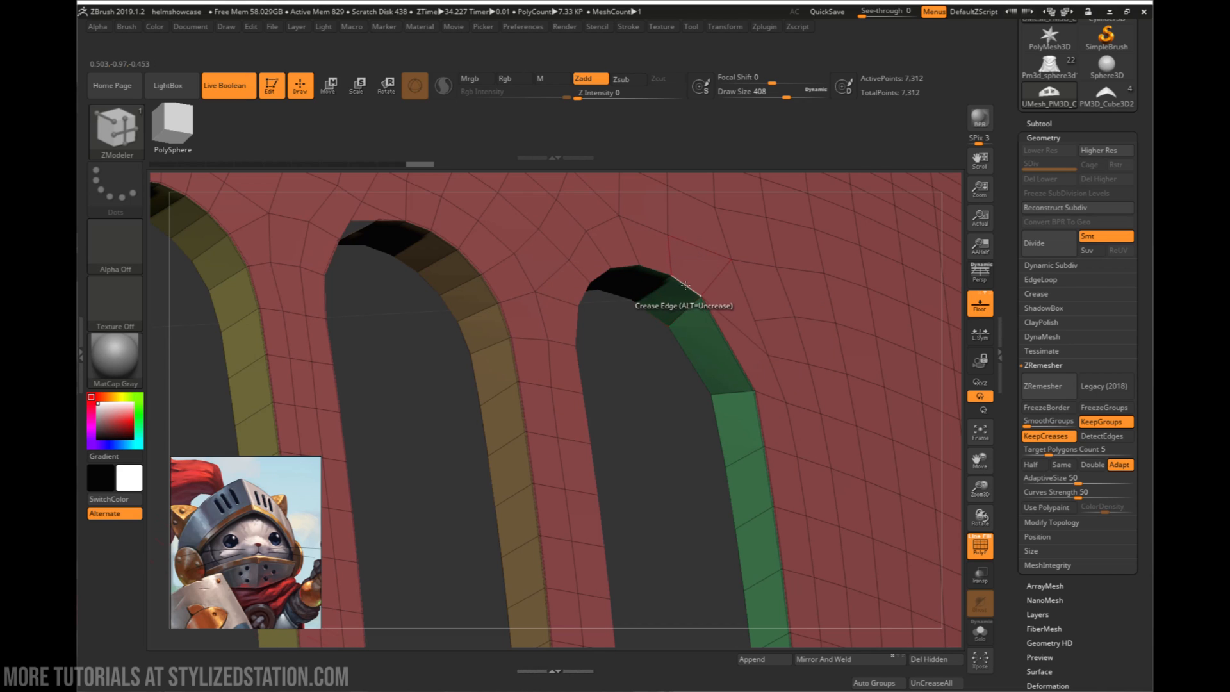
click(621, 268)
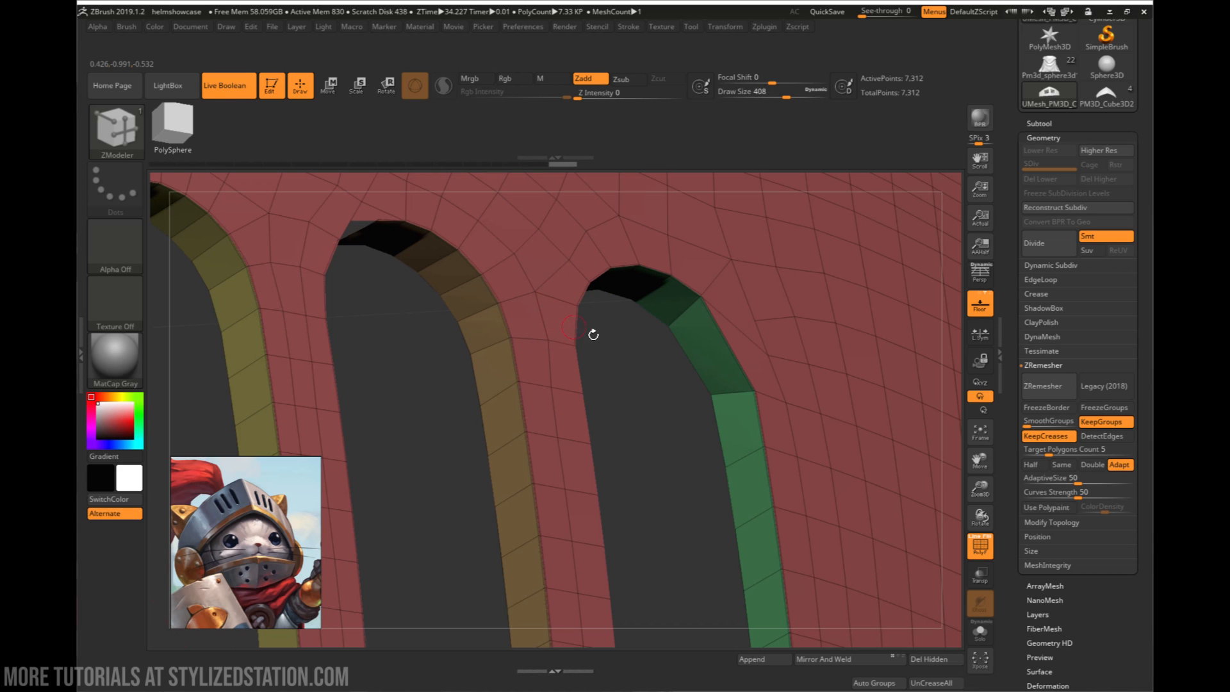
mouse_move(593, 335)
mouse_down()
mouse_move(655, 314)
mouse_move(634, 330)
mouse_up()
- Set the Crease target to EdgeLoop Partial and crease the slots' rims on the plate's outer face
key(space)
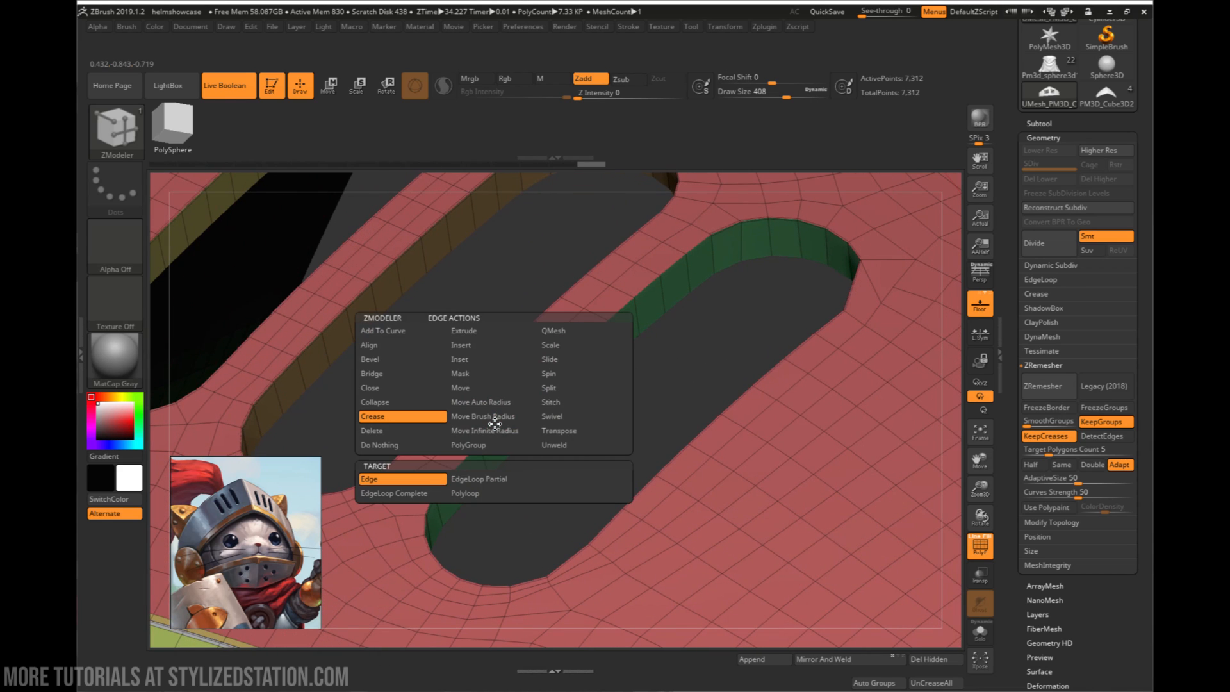
click(441, 475)
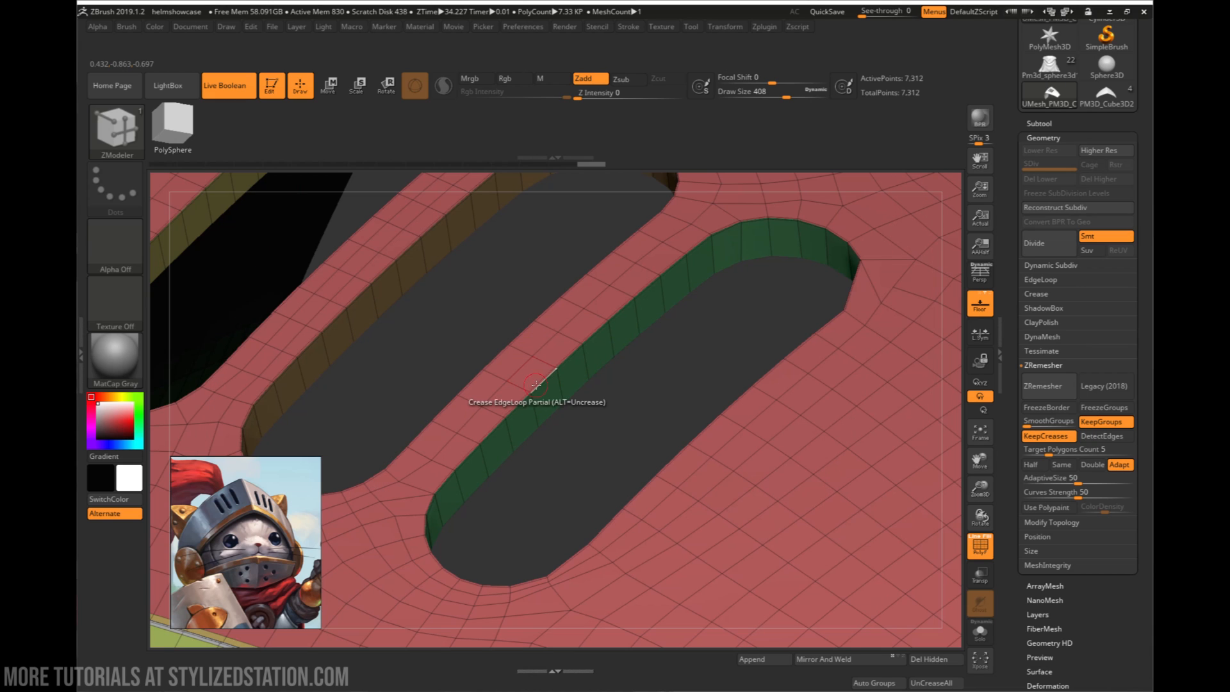
alt+drag(605, 235, 621, 503)
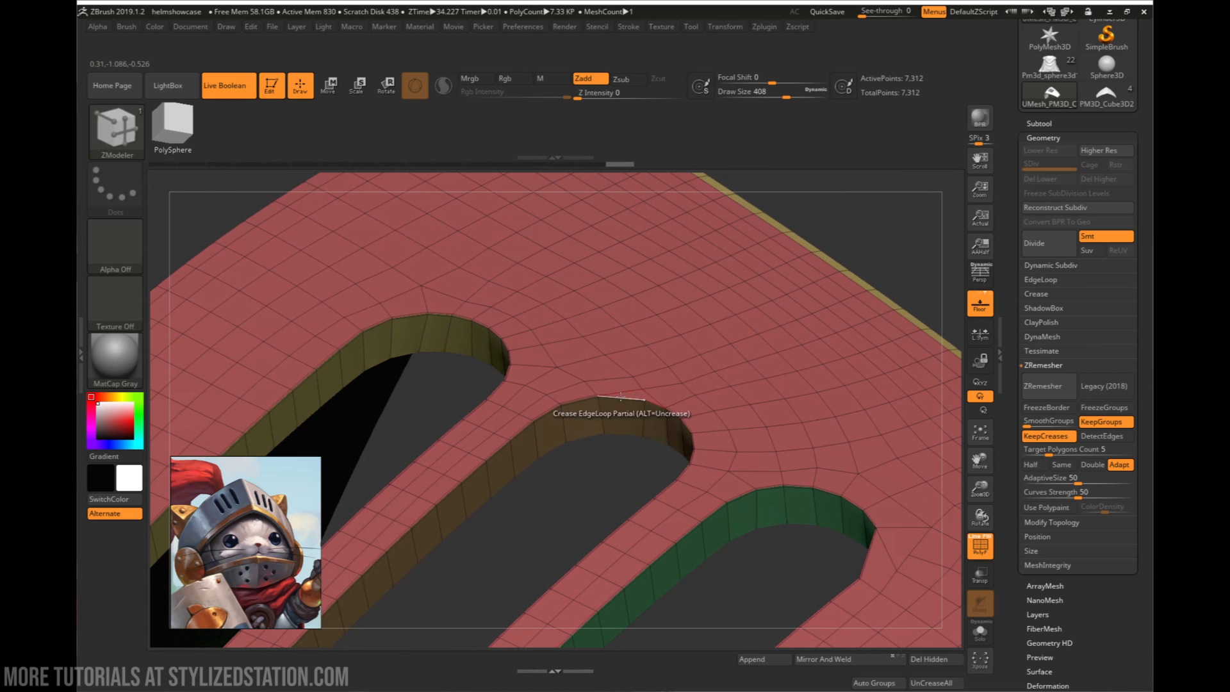
click(620, 397)
mouse_move(601, 450)
mouse_down()
mouse_move(632, 445)
mouse_move(662, 485)
mouse_up()
click(704, 451)
ctrl+right_drag(816, 457, 785, 240)
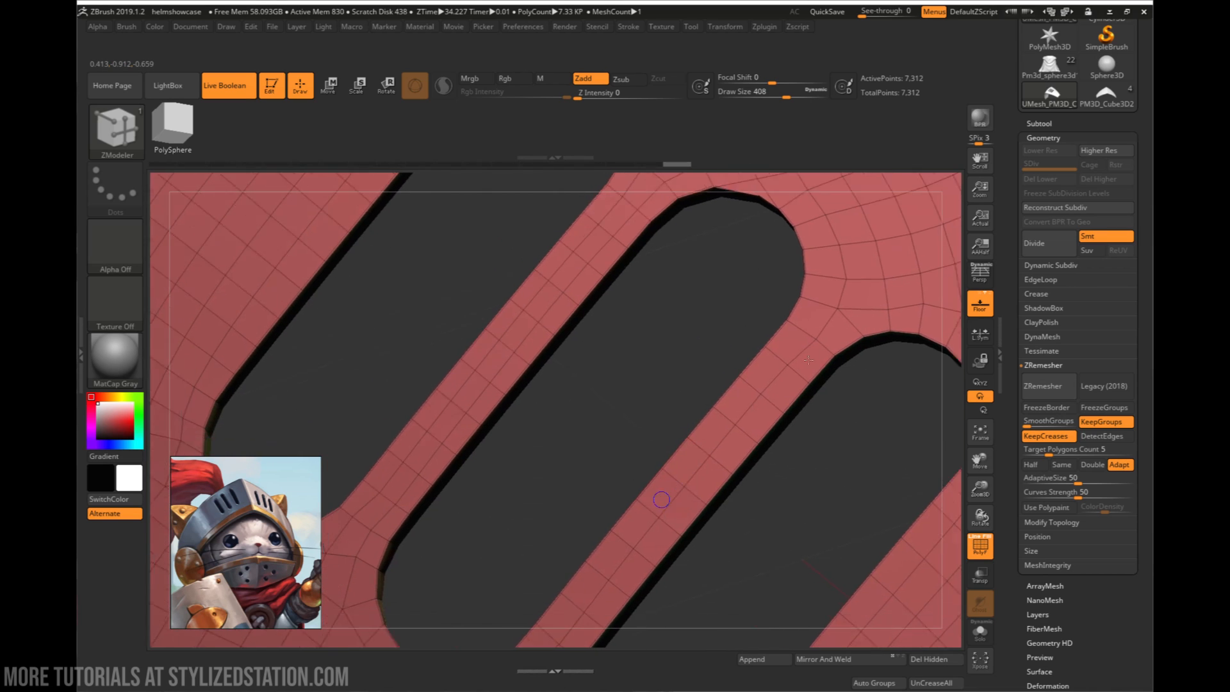
- Crease the partial edge loops around the slots' rims on the plate's inner face
alt+right_drag(659, 502, 817, 323)
alt+right_drag(719, 352, 704, 666)
right_drag(757, 490, 661, 402)
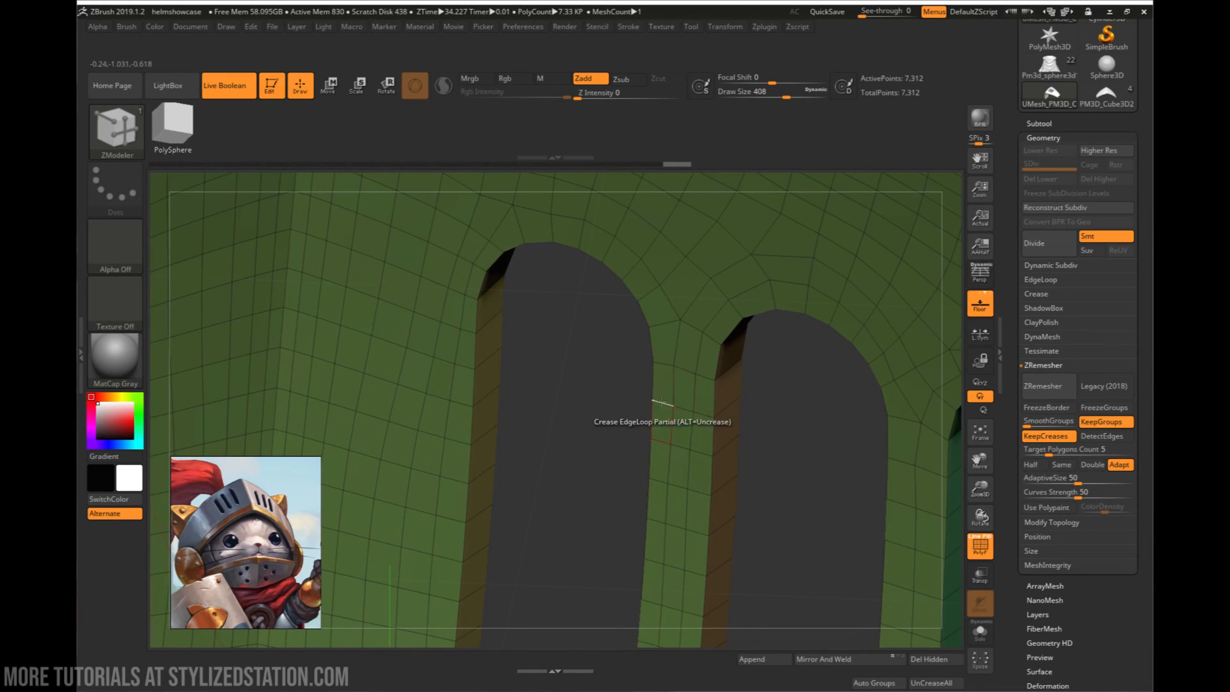
right_drag(614, 439, 703, 503)
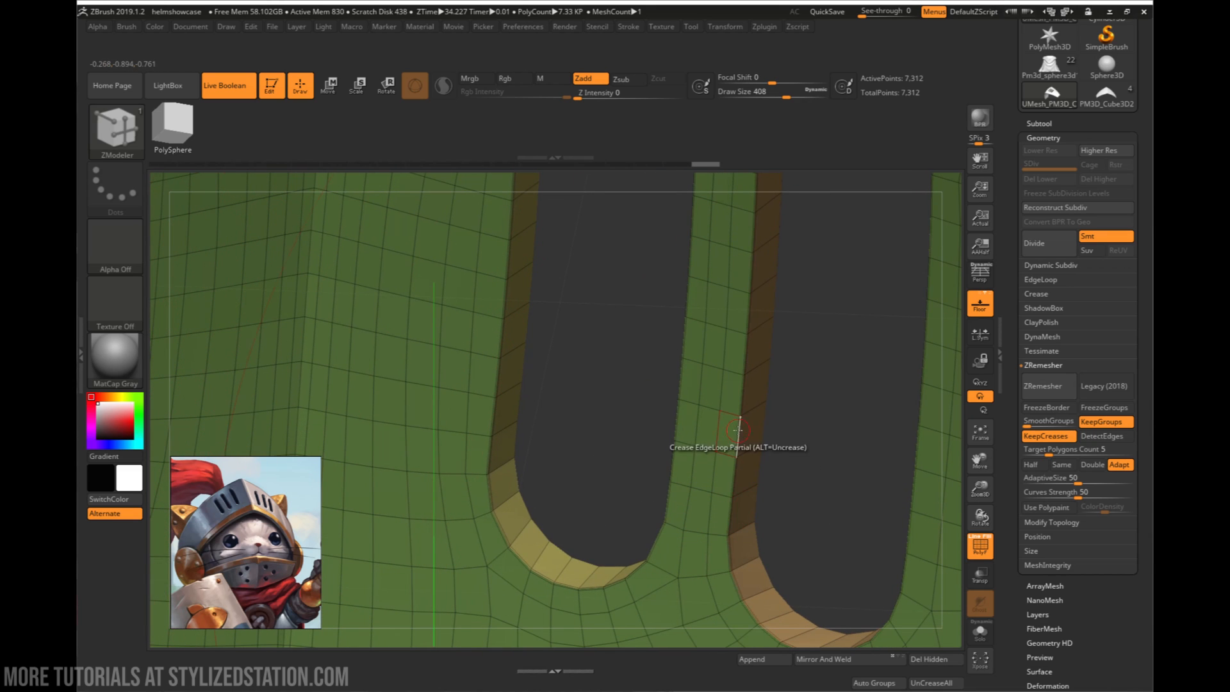
right_drag(737, 430, 641, 588)
right_drag(774, 527, 791, 401)
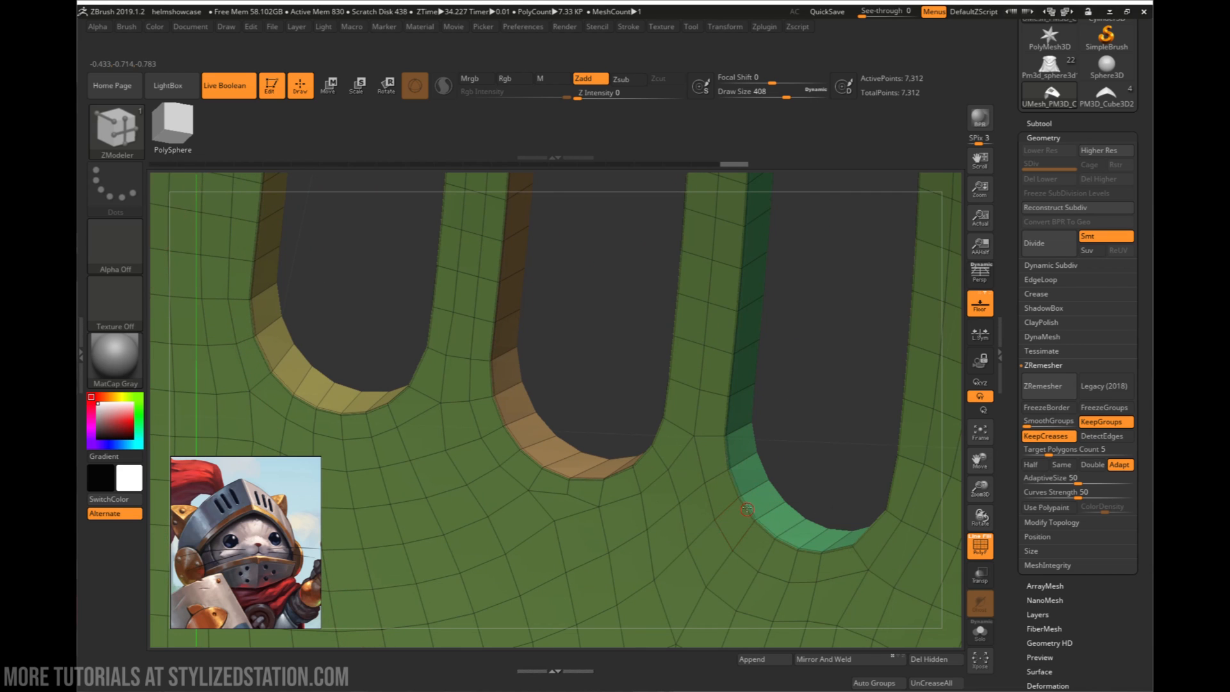
right_drag(746, 509, 722, 506)
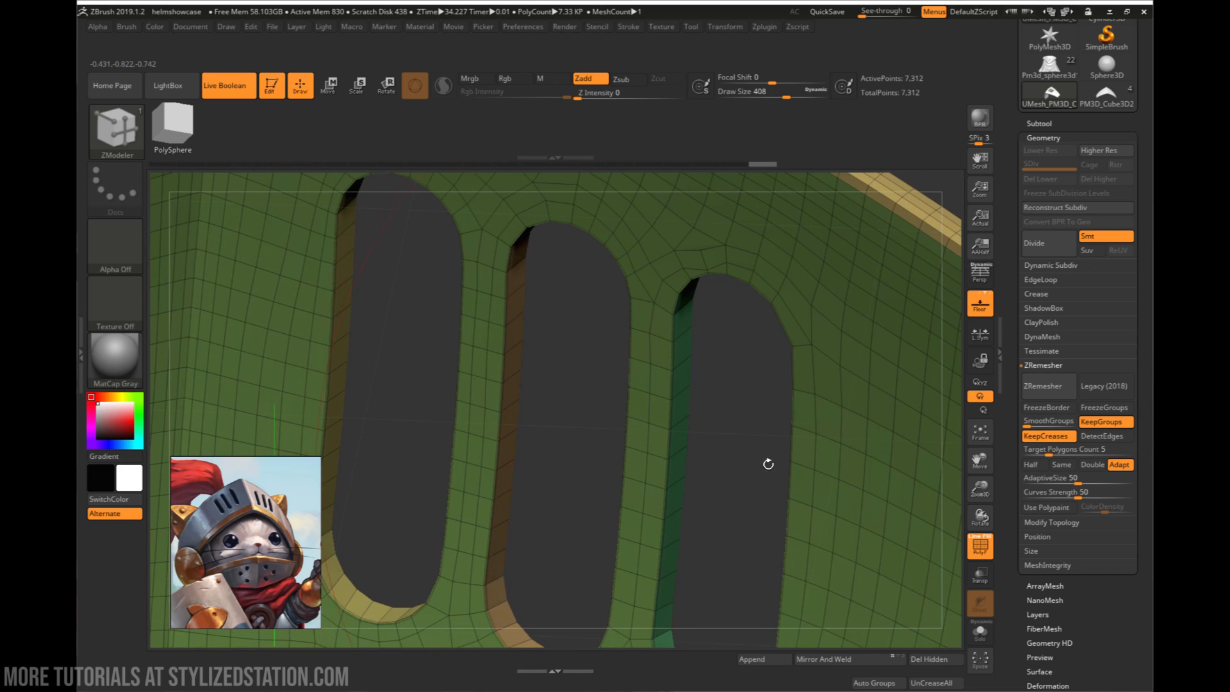
right_drag(768, 463, 925, 314)
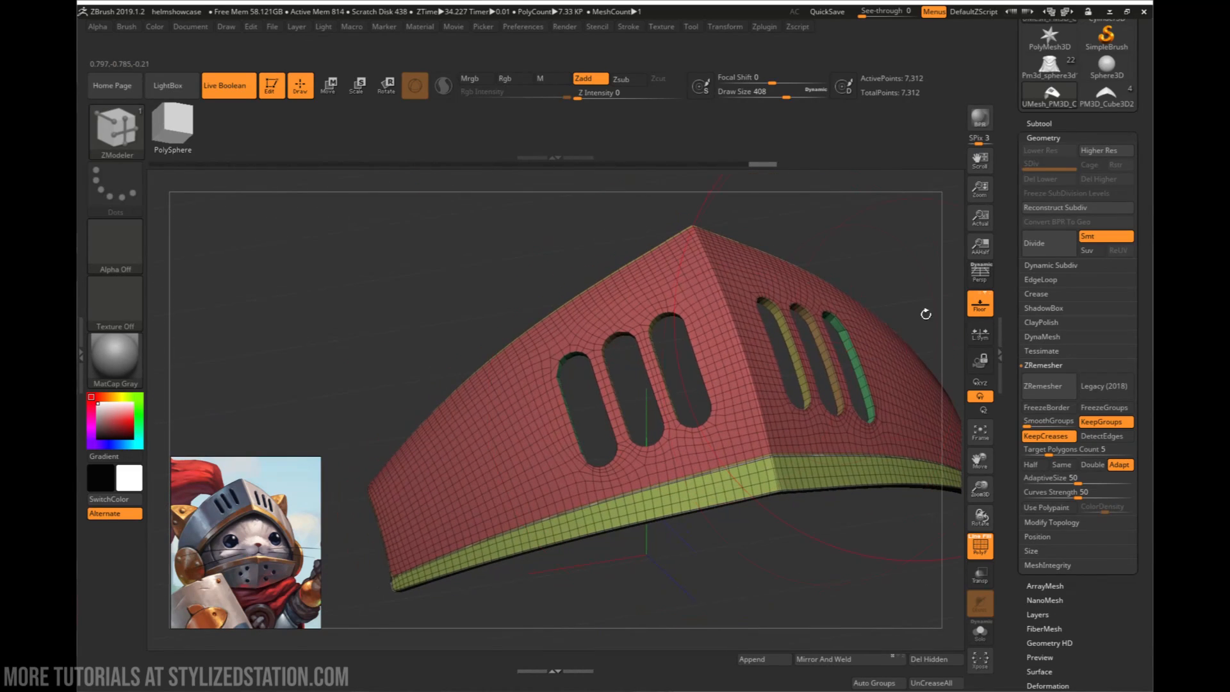
- Subdivide the creased visor plate twice, inspect its shaded surface with polyframe off, and return to the undivided mesh
click(1057, 240)
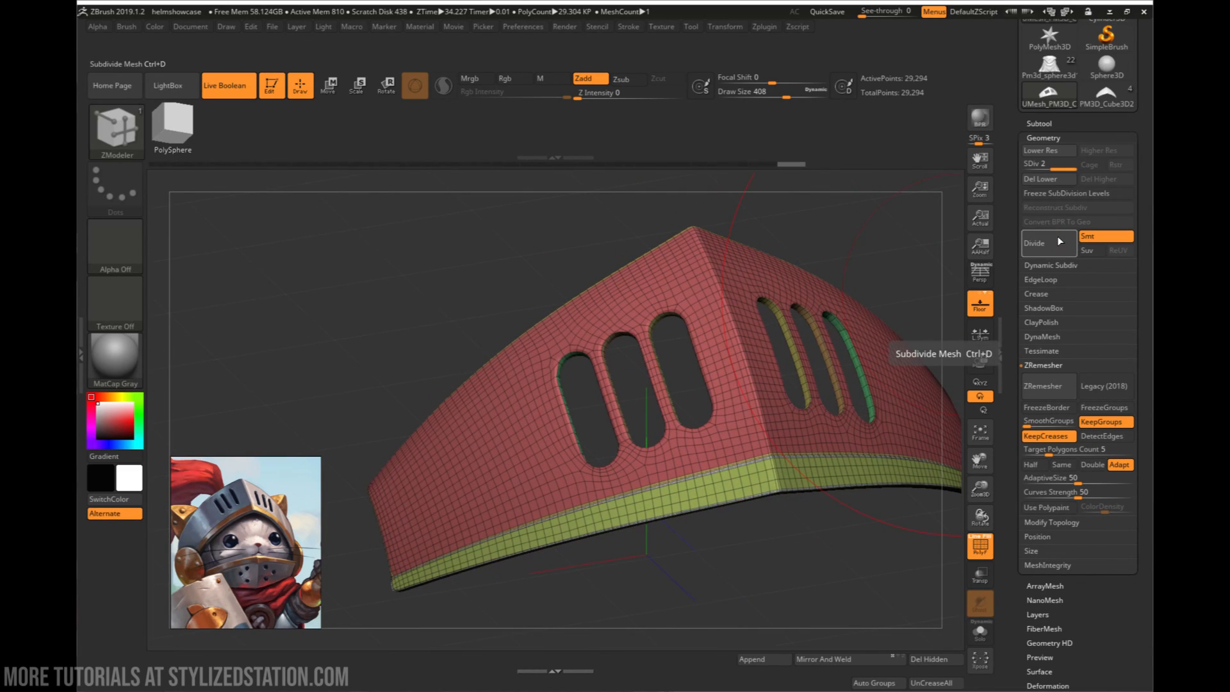
click(1056, 240)
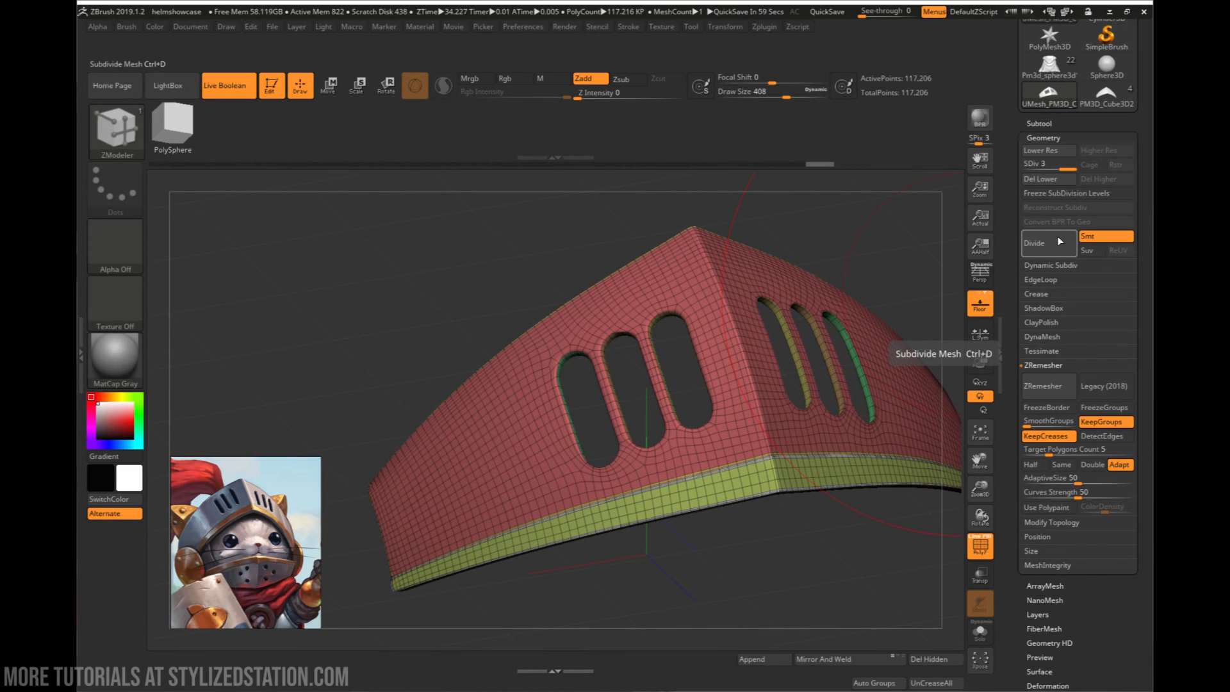
mouse_move(605, 378)
right_down()
mouse_move(708, 413)
mouse_move(703, 373)
mouse_move(756, 416)
mouse_move(768, 461)
right_up()
key(shift+f)
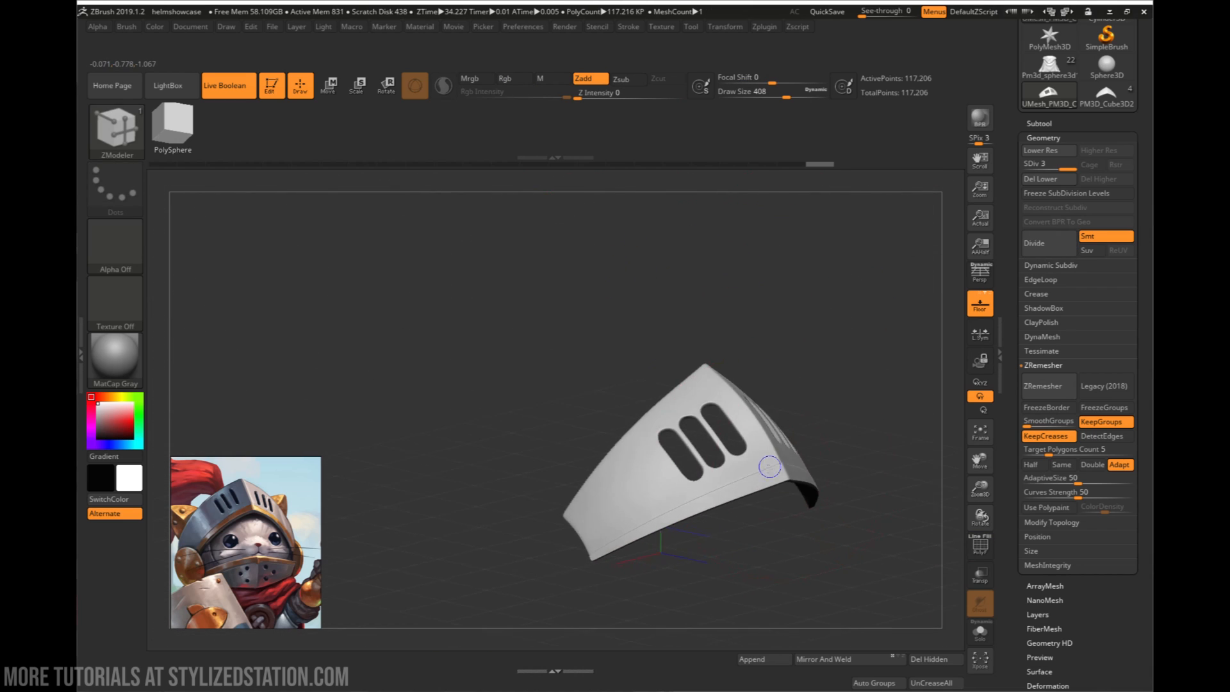
mouse_move(864, 494)
right_down()
mouse_move(779, 410)
mouse_move(763, 456)
mouse_move(746, 402)
mouse_move(668, 345)
mouse_move(651, 372)
right_up()
ctrl+right_drag(754, 365, 856, 414)
key(shift+d)
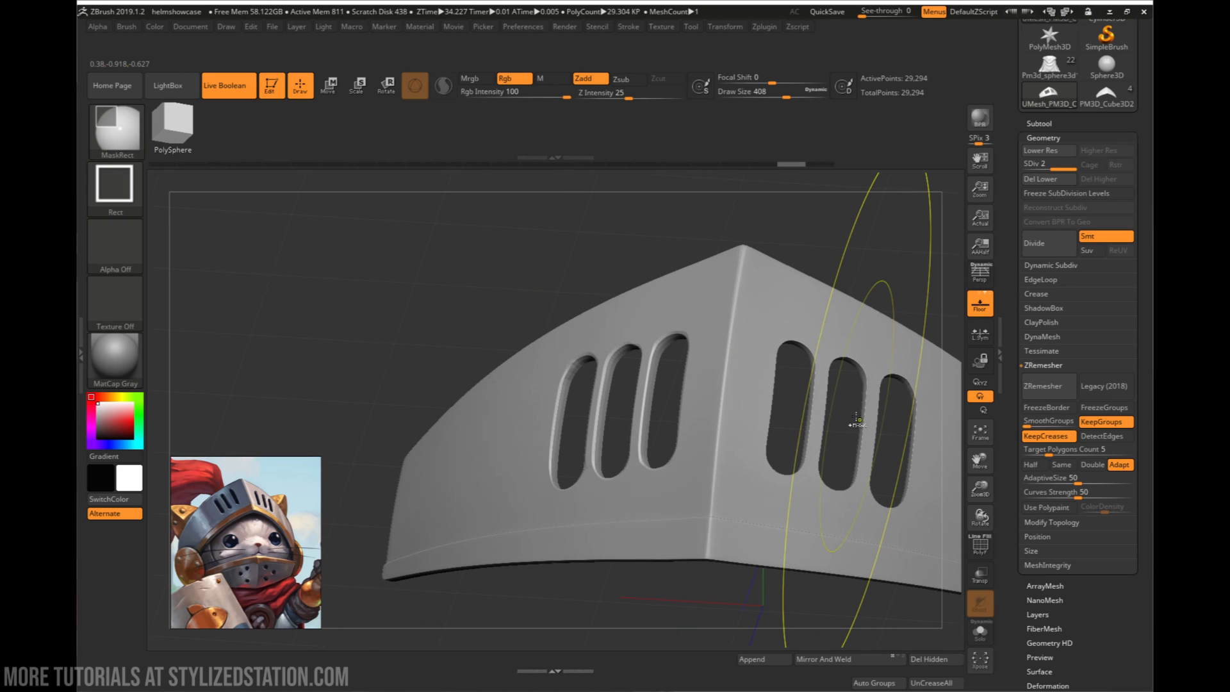
key(shift+d)
- Inspect the slots' edge flow with polyframe on, subdivide the plate again to check the rims, and undo it
key(b)
key(z)
key(m)
key(shift+f)
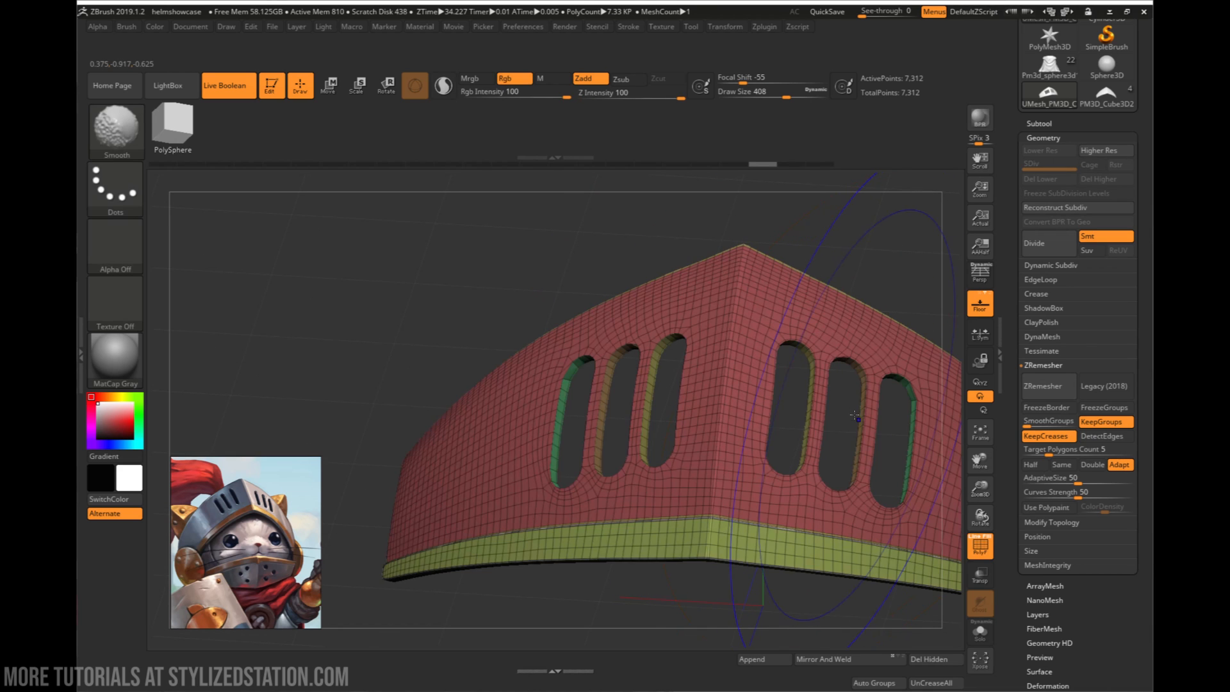
alt+right_drag(862, 416, 920, 404)
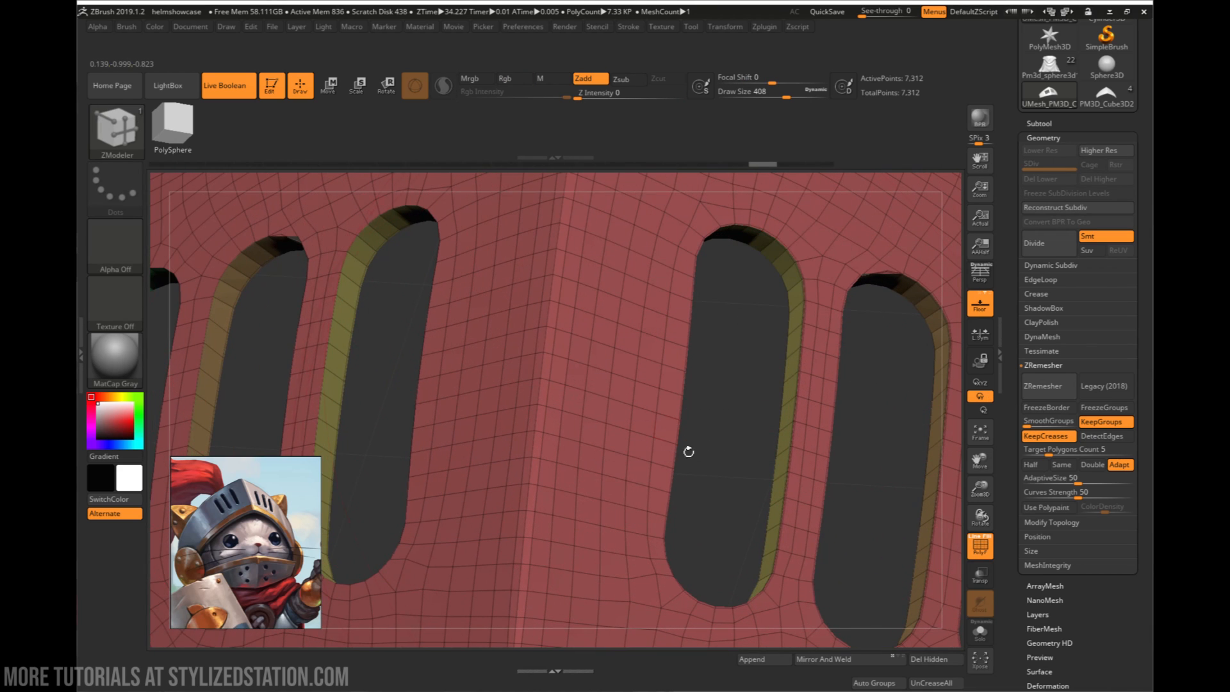
ctrl+right_drag(837, 422, 929, 447)
click(1058, 252)
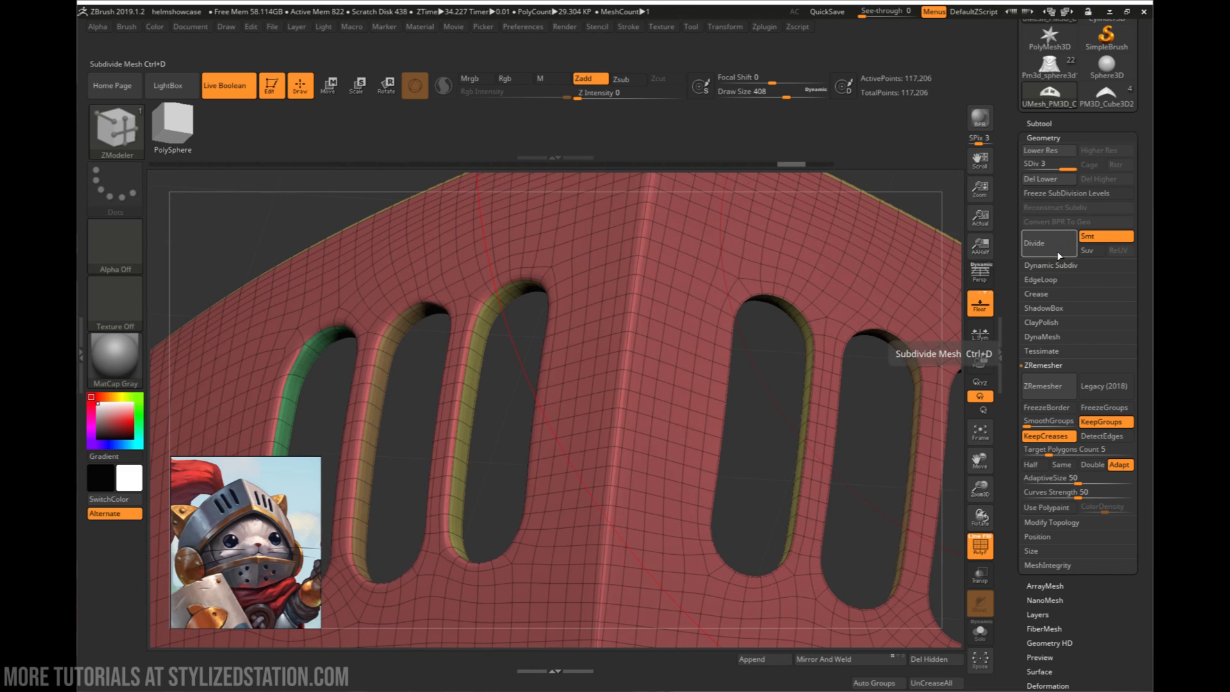
key(ctrl)
key(ctrl+z)
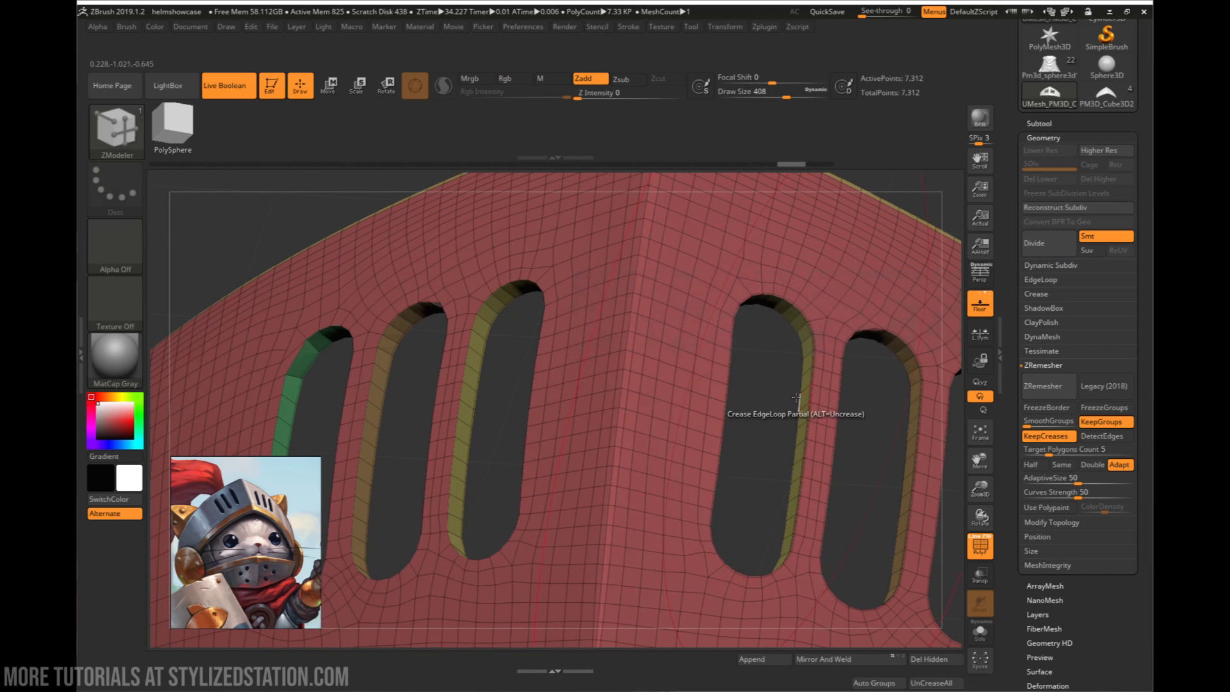
- Examine the creased edge loops and edge flow around the slots' rims on both sides of the visor plate
right_drag(488, 387, 518, 379)
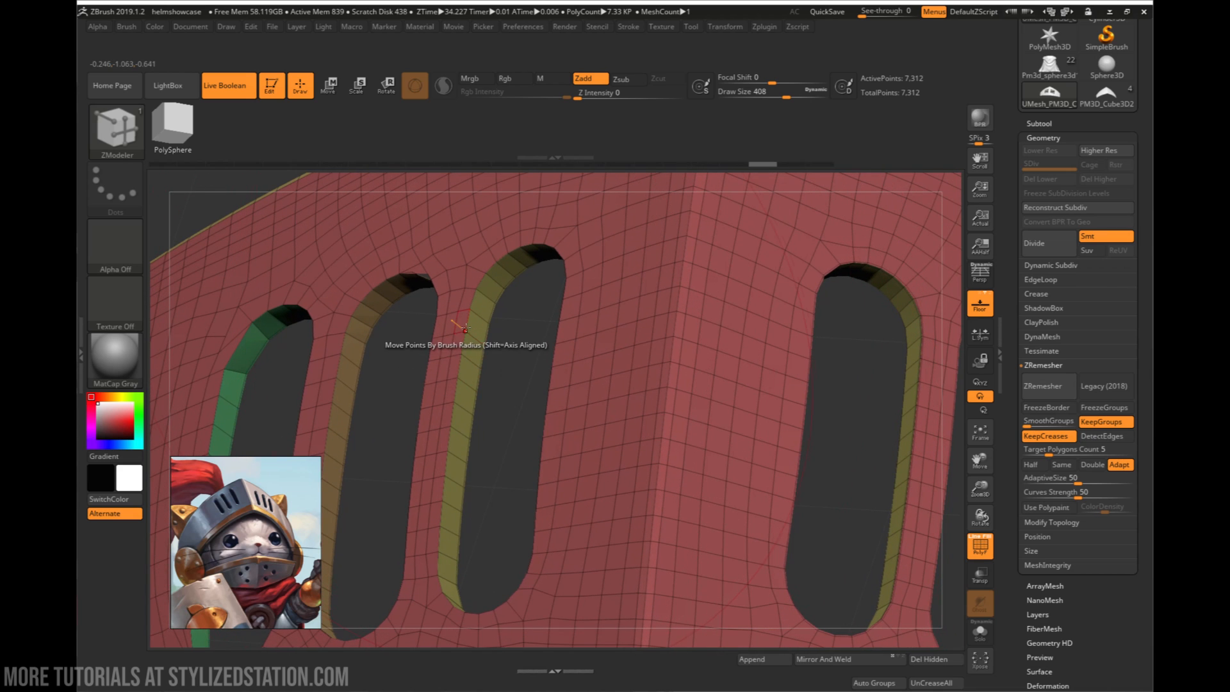
ctrl+right_drag(458, 352, 602, 350)
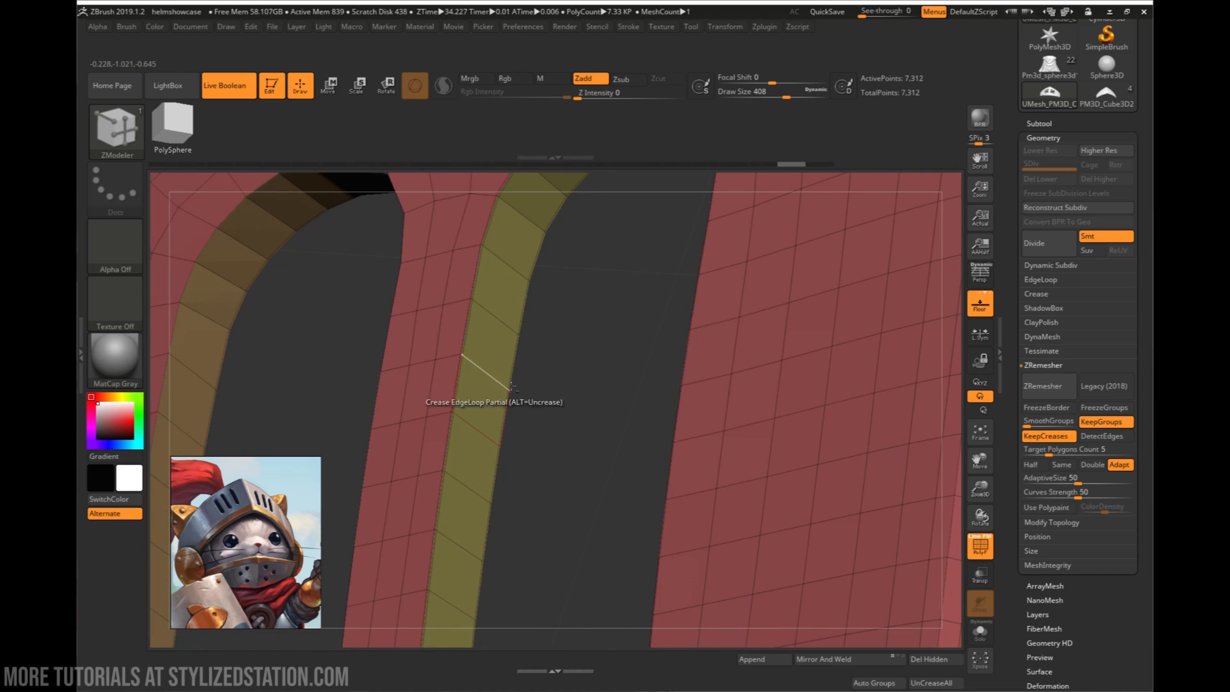
ctrl+right_drag(511, 387, 572, 382)
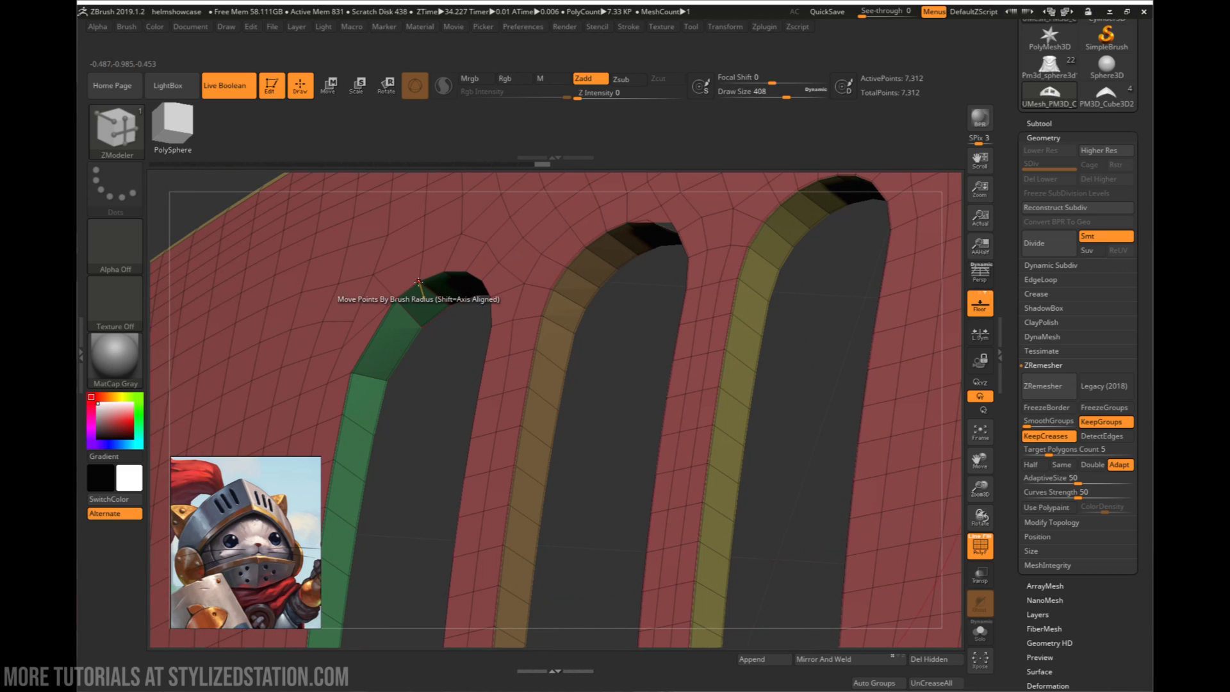
right_drag(457, 322, 533, 449)
right_drag(620, 460, 715, 515)
right_drag(775, 441, 431, 448)
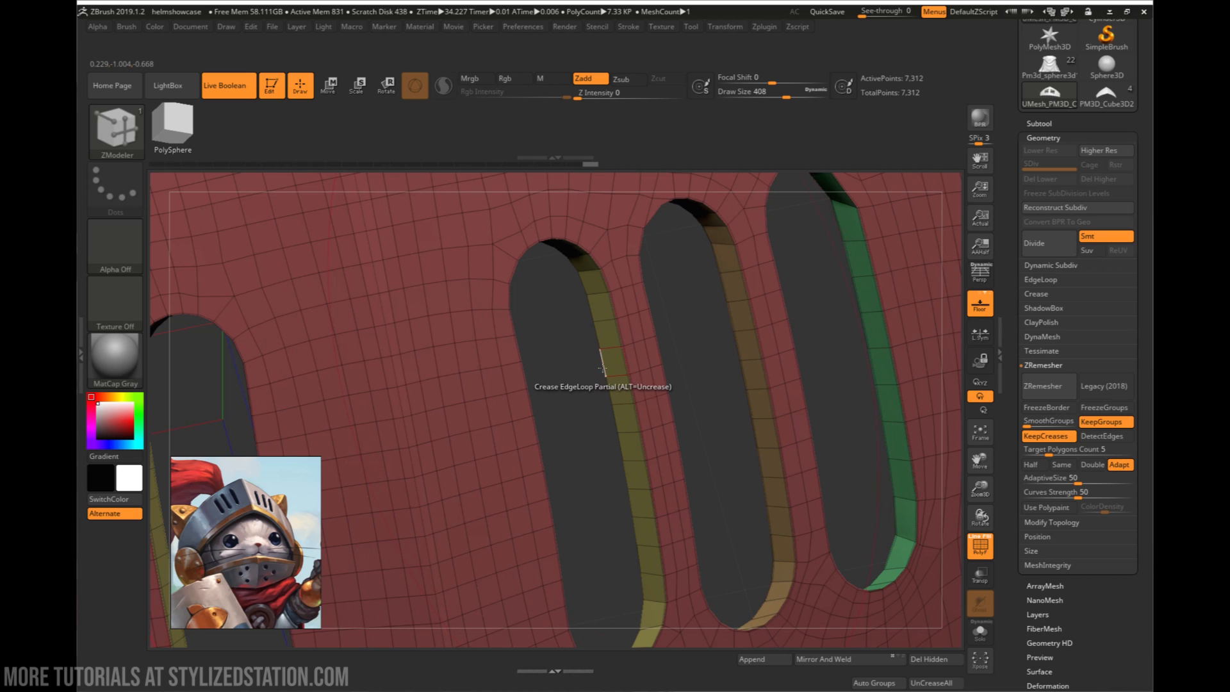
right_drag(696, 362, 602, 221)
mouse_move(727, 299)
right_down()
mouse_move(659, 482)
mouse_move(538, 449)
mouse_move(577, 487)
mouse_move(647, 442)
right_up()
- Subdivide the creased visor plate four times to subdivision level 5 and turn polyframe off
click(1029, 238)
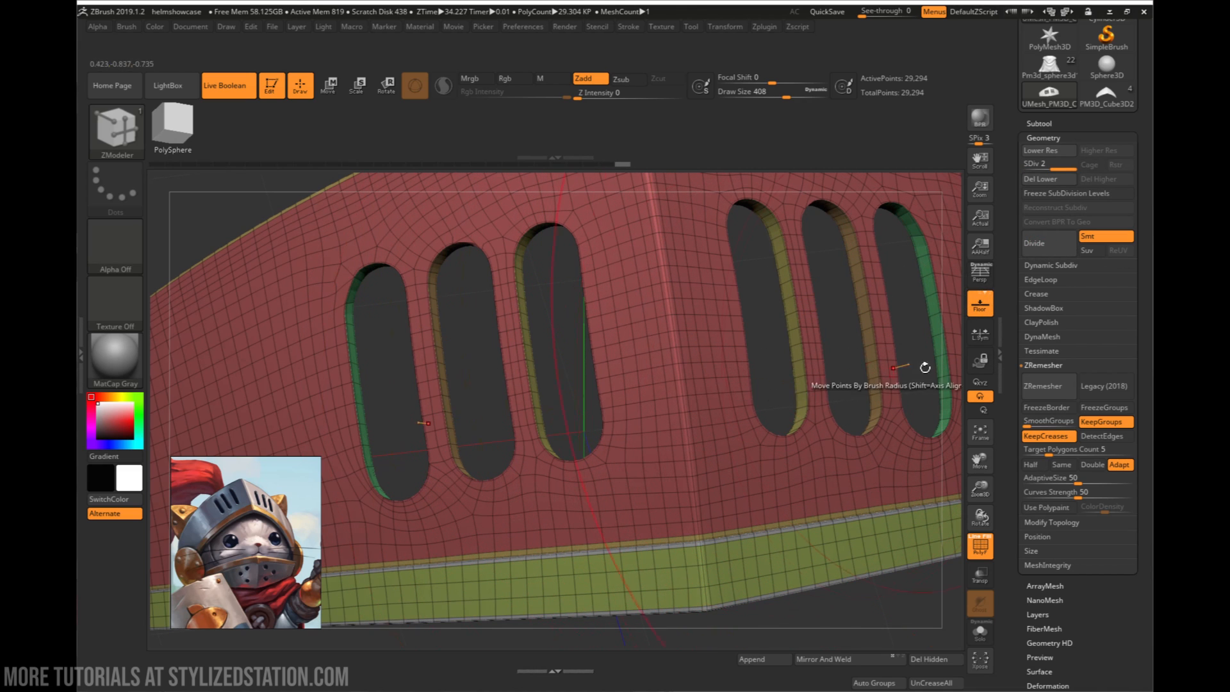
click(1053, 254)
right_drag(756, 384, 698, 339)
key(shift+f)
right_drag(754, 400, 732, 420)
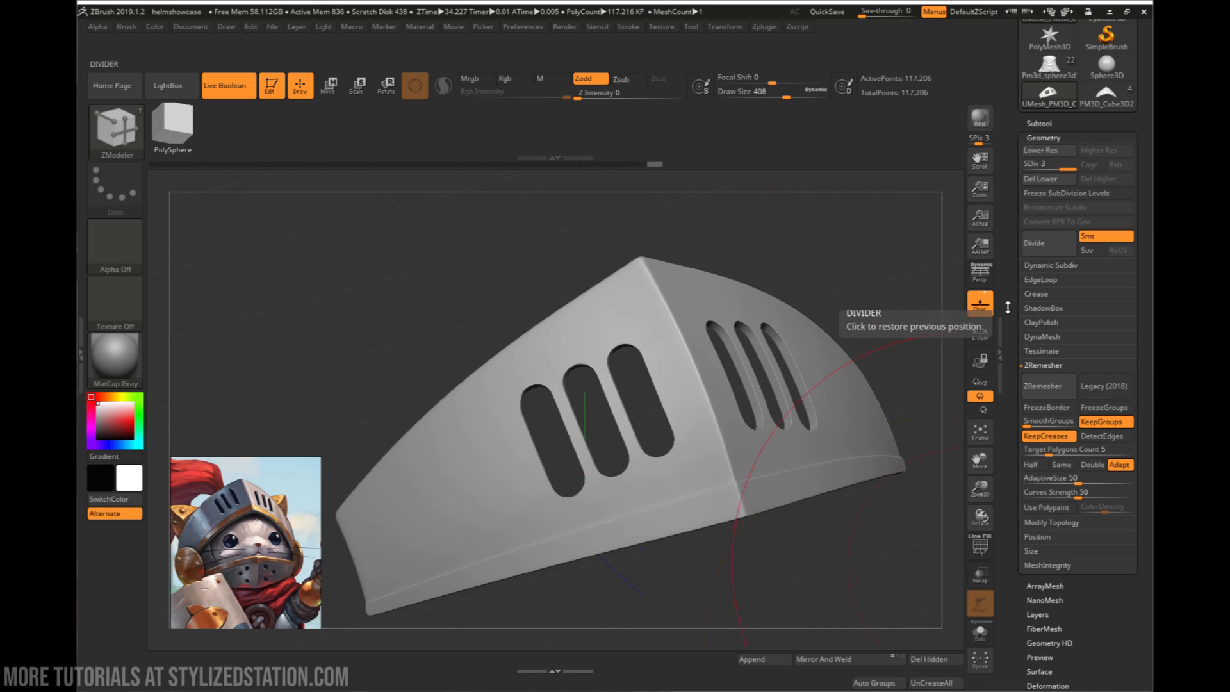
click(1042, 244)
click(1041, 246)
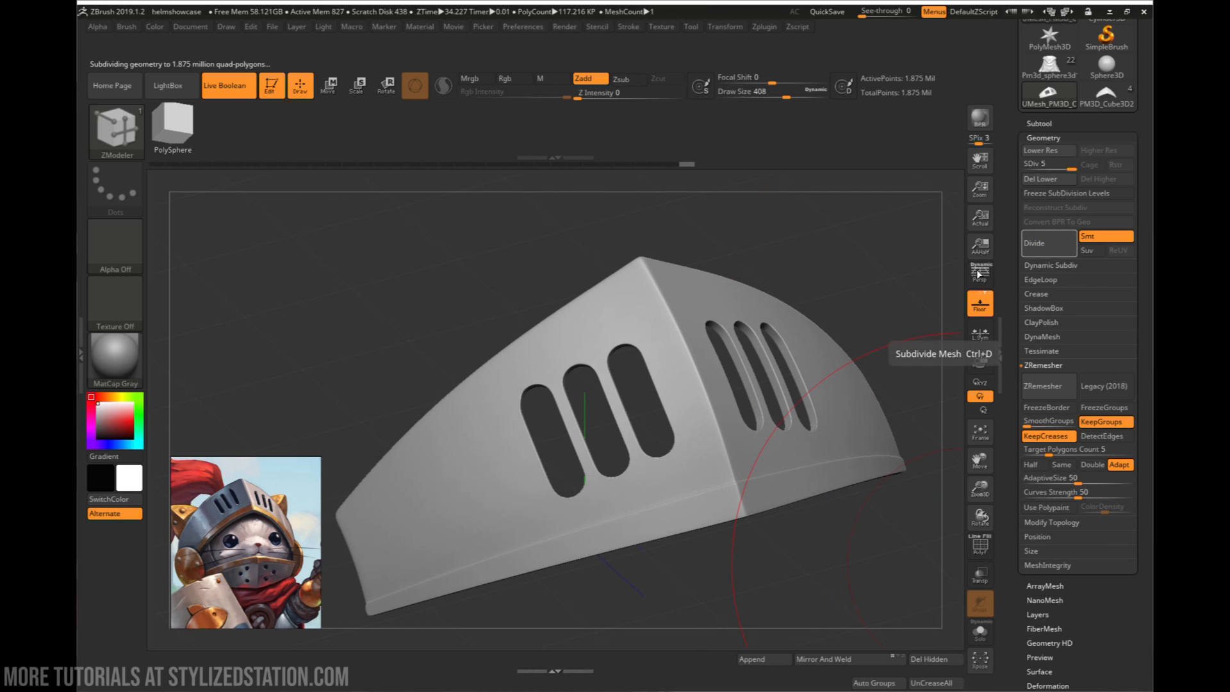
- Inspect the subdivided plate's slot rims, centre ridge and overall shaded surface from several angles
ctrl+right_drag(756, 336, 700, 354)
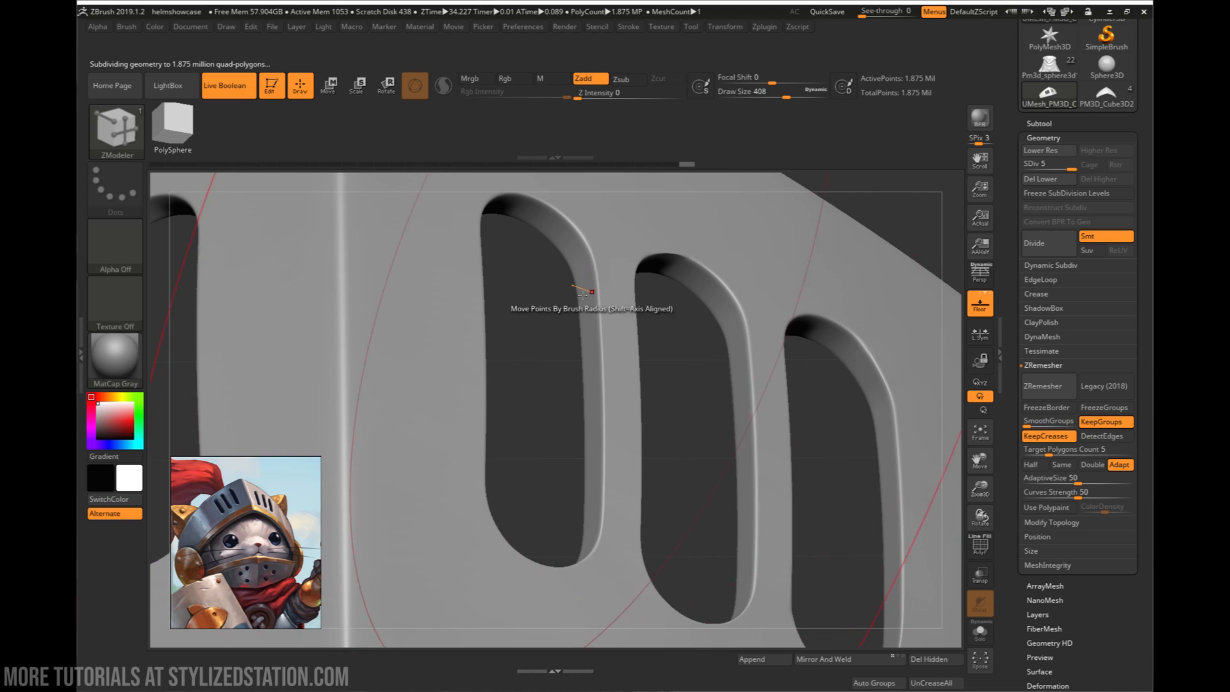
mouse_move(603, 299)
right_down()
mouse_move(582, 276)
mouse_move(619, 325)
mouse_move(539, 338)
mouse_move(631, 340)
mouse_move(645, 318)
mouse_move(571, 285)
mouse_move(666, 328)
mouse_move(624, 328)
mouse_move(654, 331)
right_up()
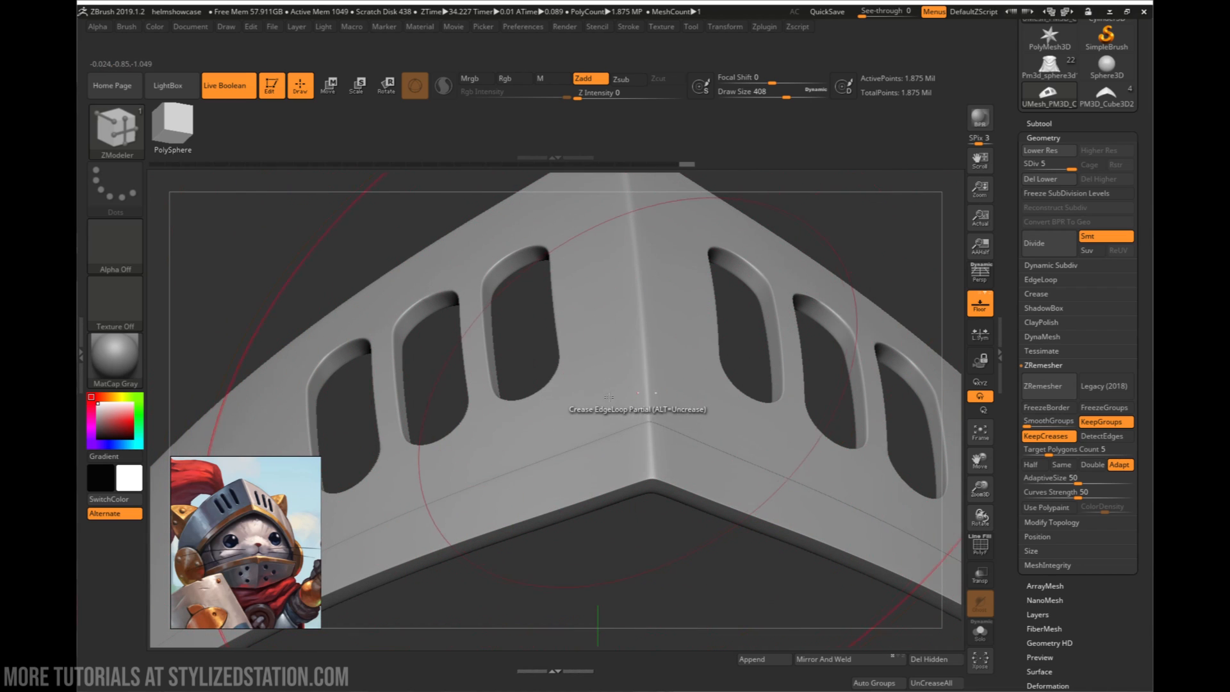
mouse_move(678, 378)
ctrl+right_down()
mouse_move(705, 390)
mouse_move(630, 383)
mouse_move(639, 417)
ctrl+right_up()
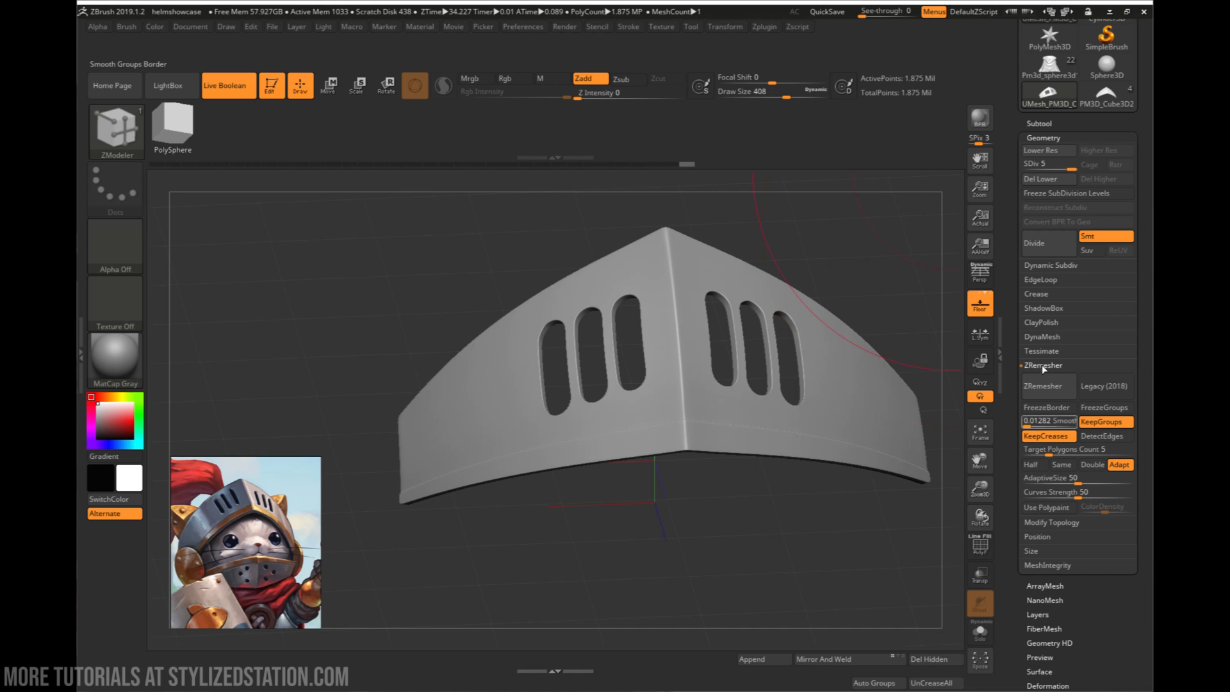
mouse_move(763, 432)
right_down()
mouse_move(776, 411)
mouse_move(703, 394)
mouse_move(666, 406)
right_up()
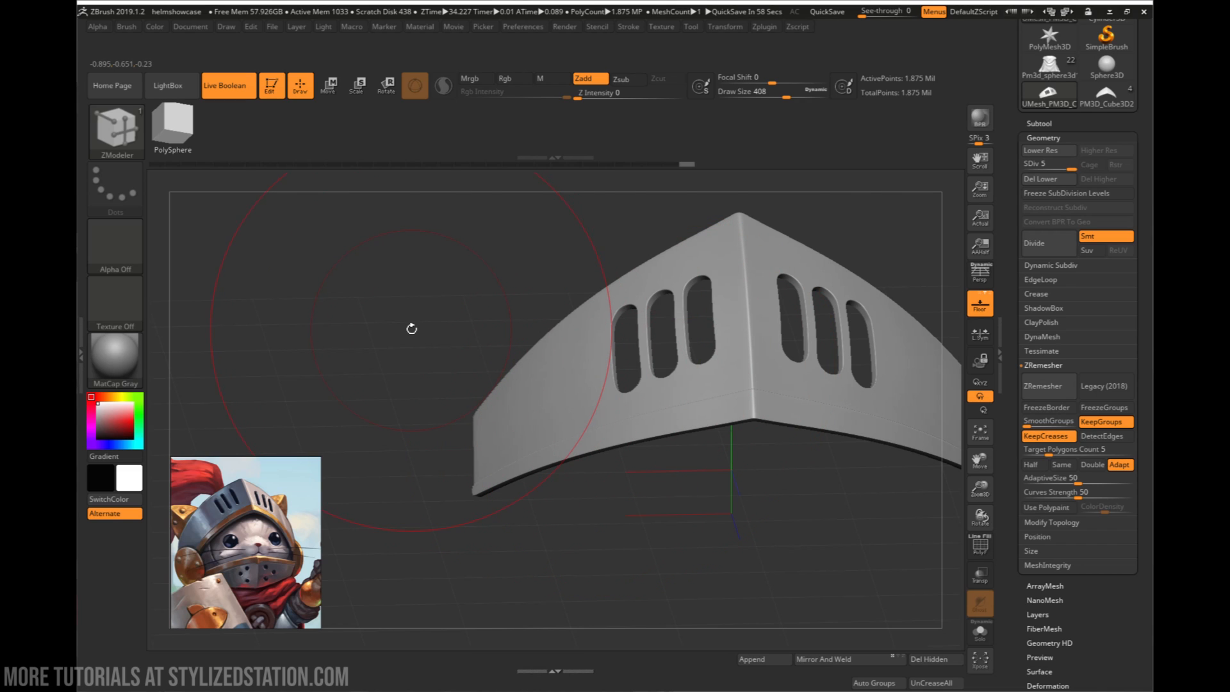
right_drag(411, 328, 623, 343)
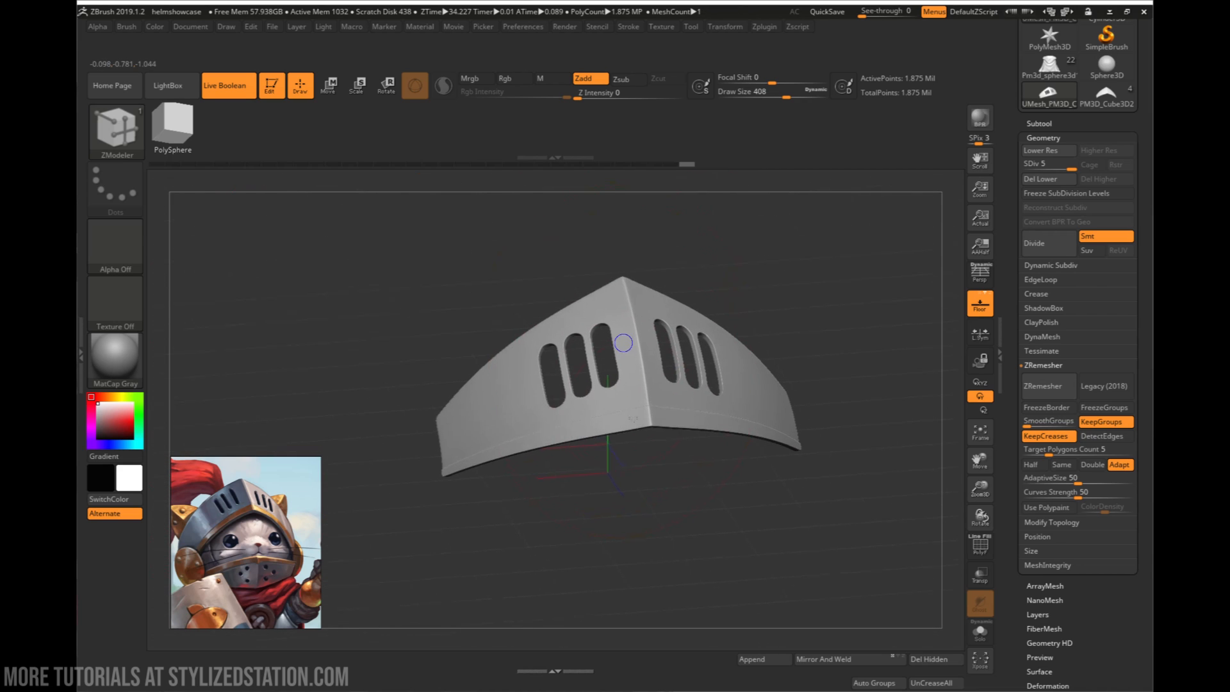
right_drag(632, 418, 640, 419)
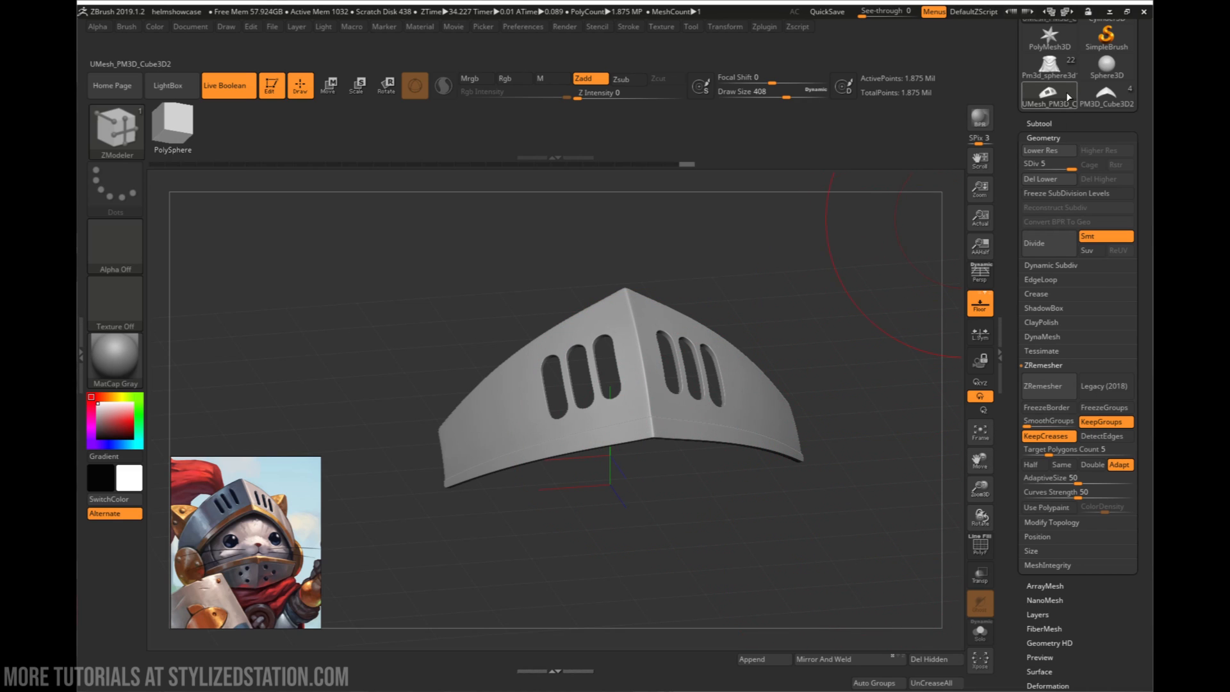
mouse_move(758, 365)
right_down()
mouse_move(809, 374)
mouse_move(772, 373)
right_up()
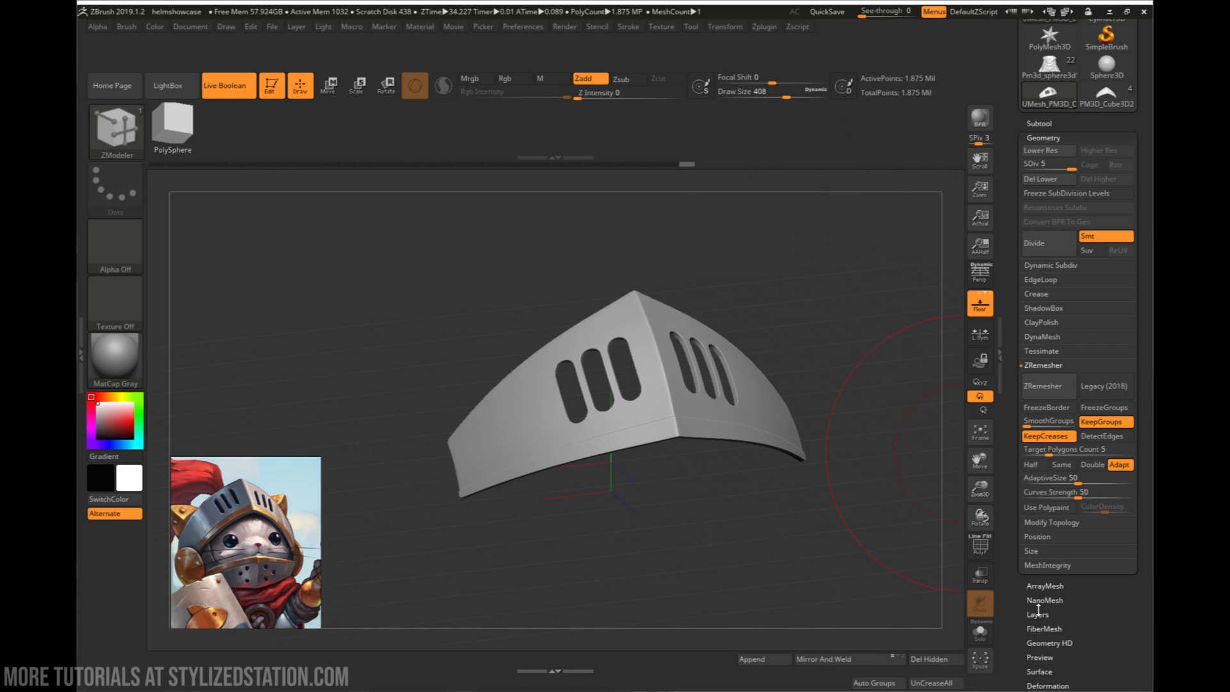
- Copy the finished visor plate and paste it as a subtool into the helmet tool with PM3D_Cube3D2
click(1039, 124)
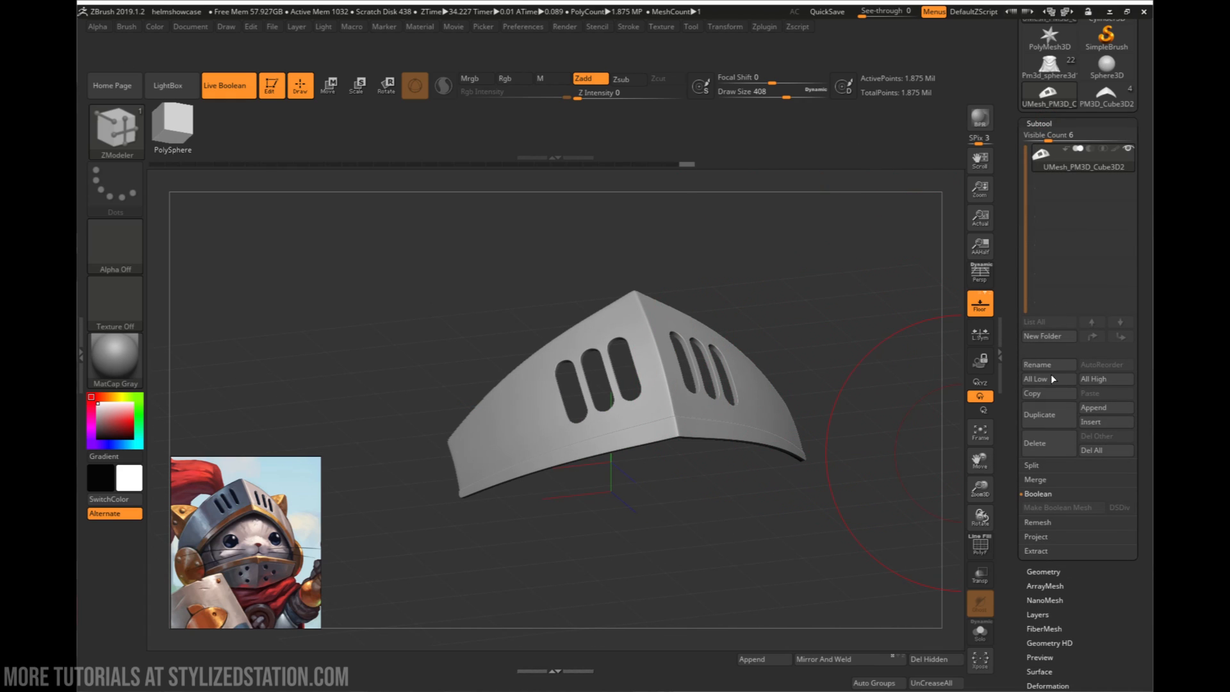
click(1107, 96)
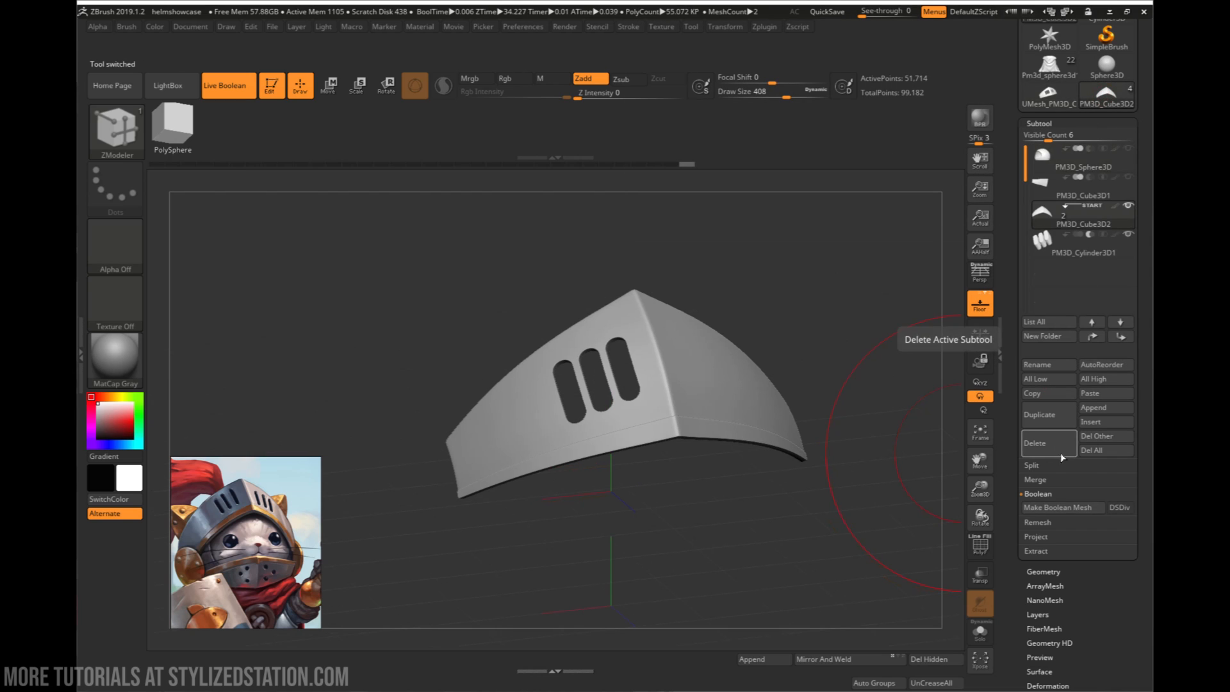
click(1099, 394)
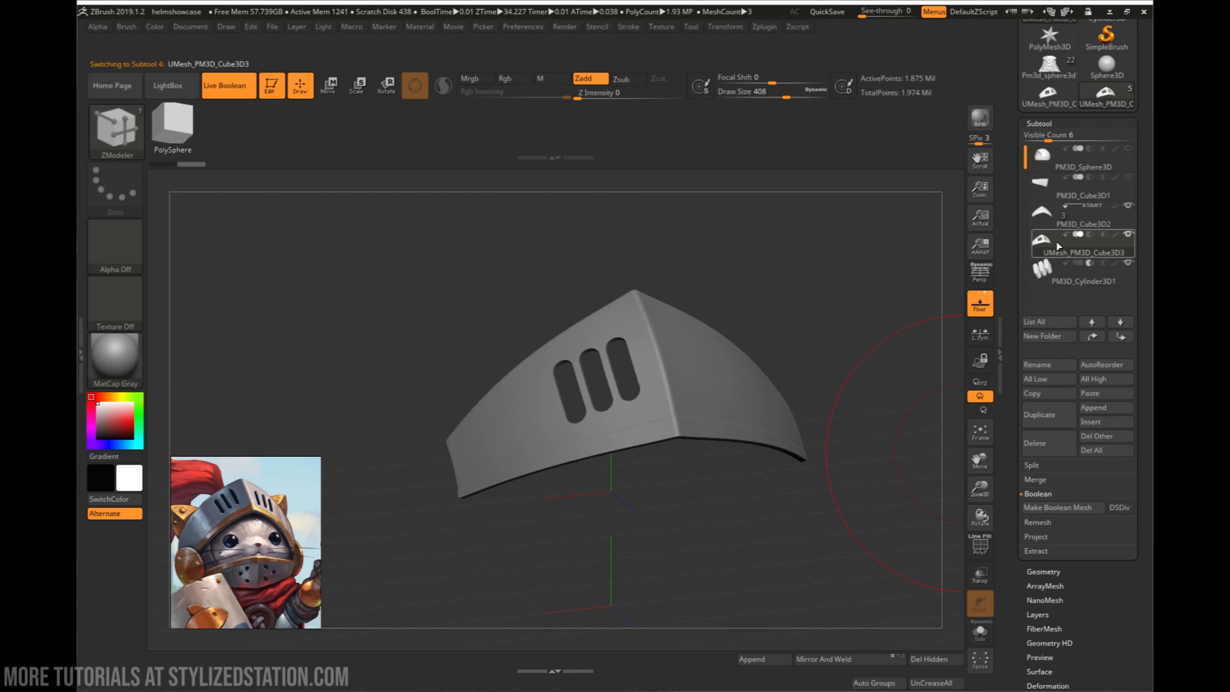
- Turn off Live Boolean, hide the original plate and slot cylinders, and show the helmet sphere and lower plate with the pasted visor
click(1050, 212)
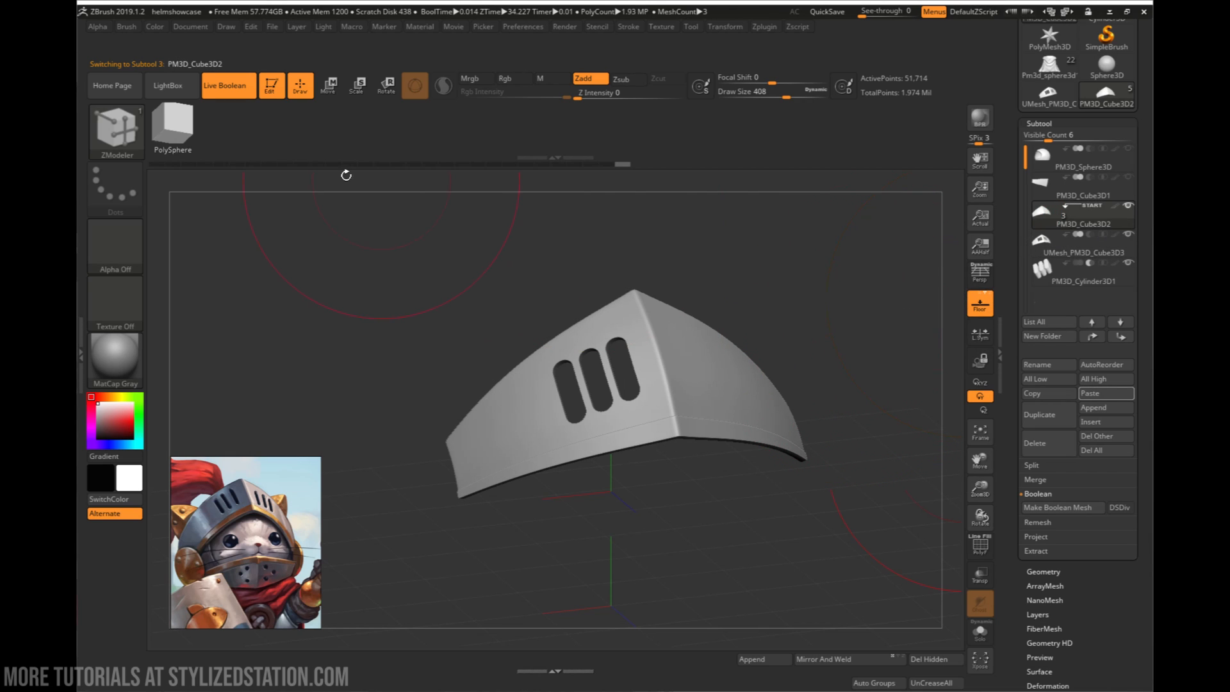
click(224, 93)
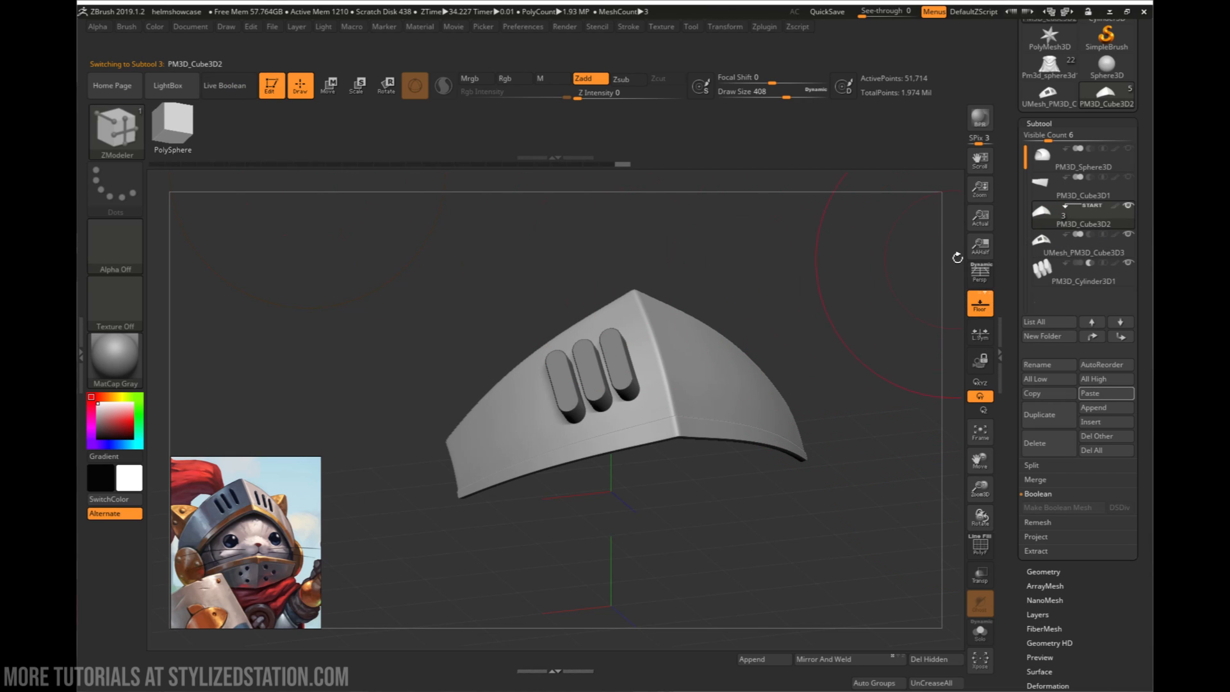
click(1126, 263)
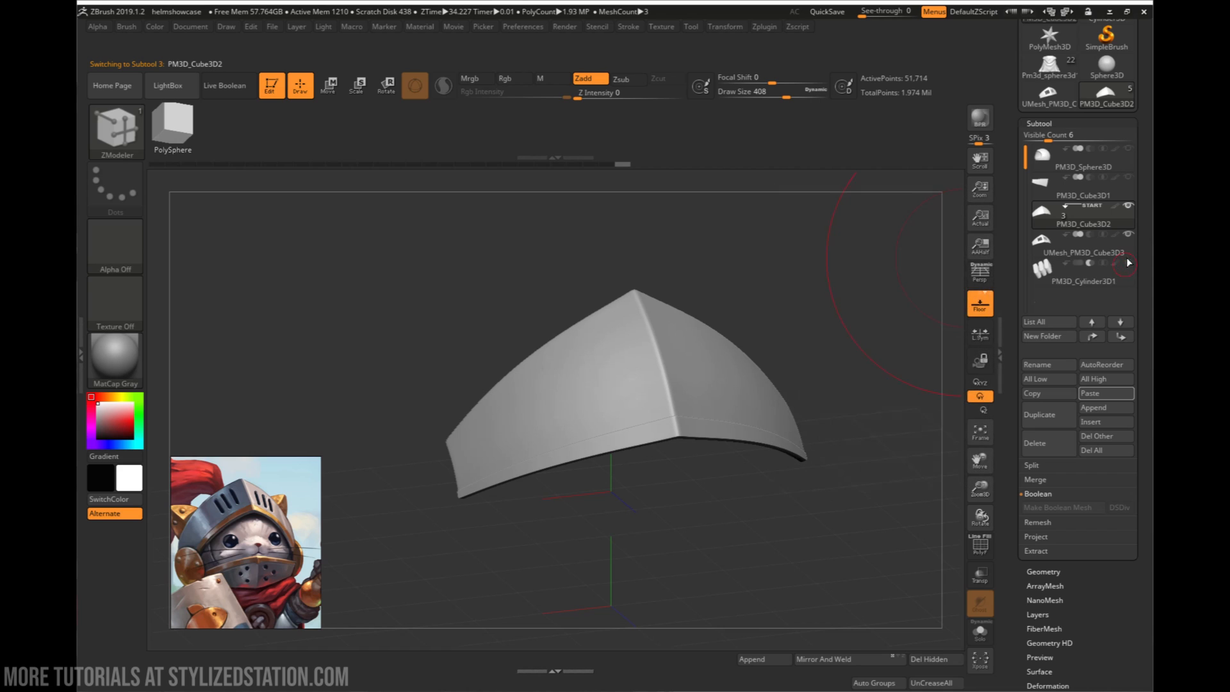
click(1128, 204)
click(1128, 167)
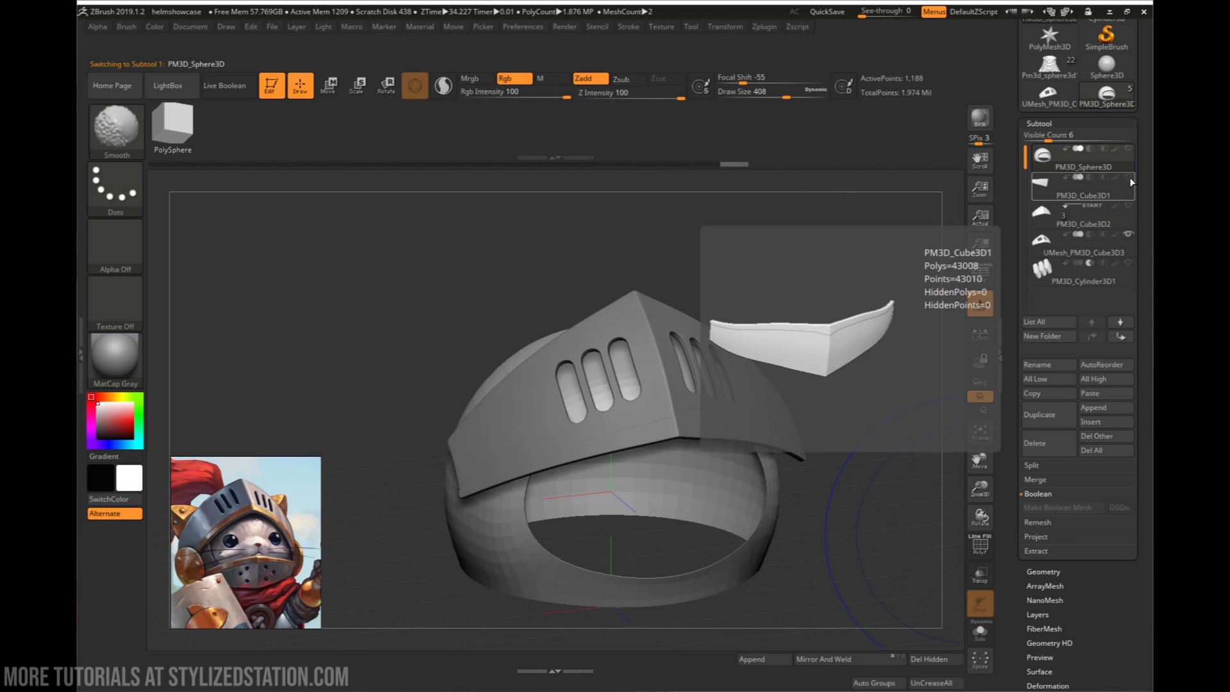
drag(1128, 177, 1128, 263)
click(1127, 206)
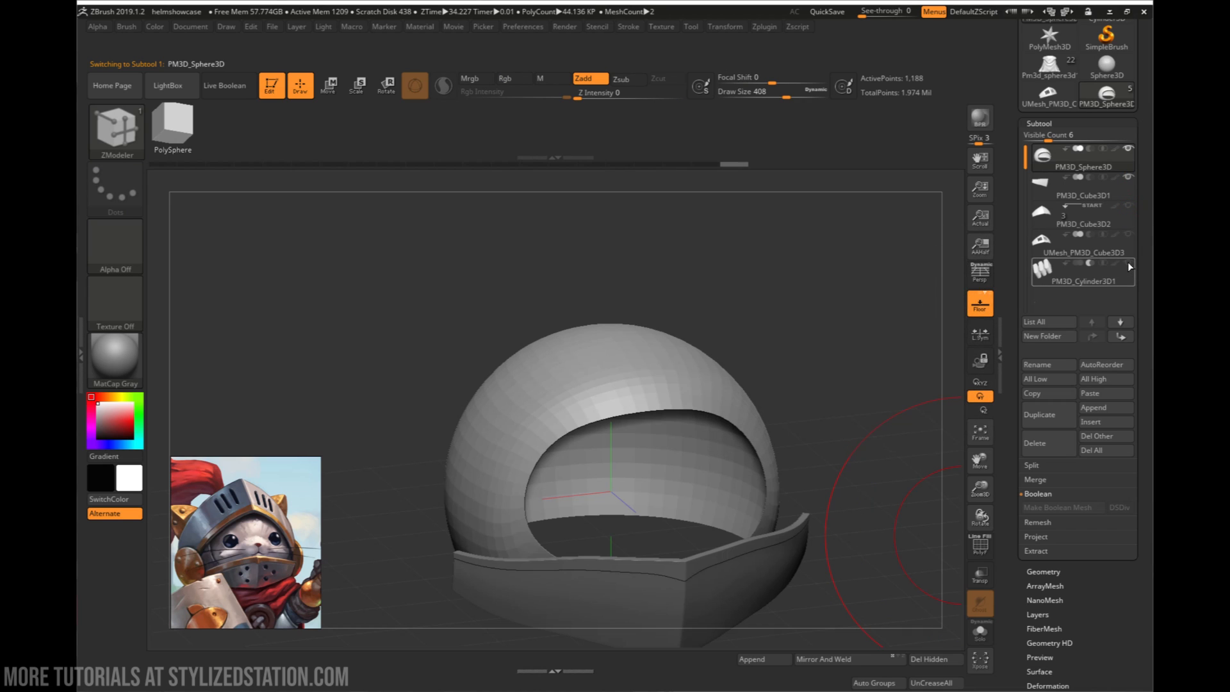
click(1127, 235)
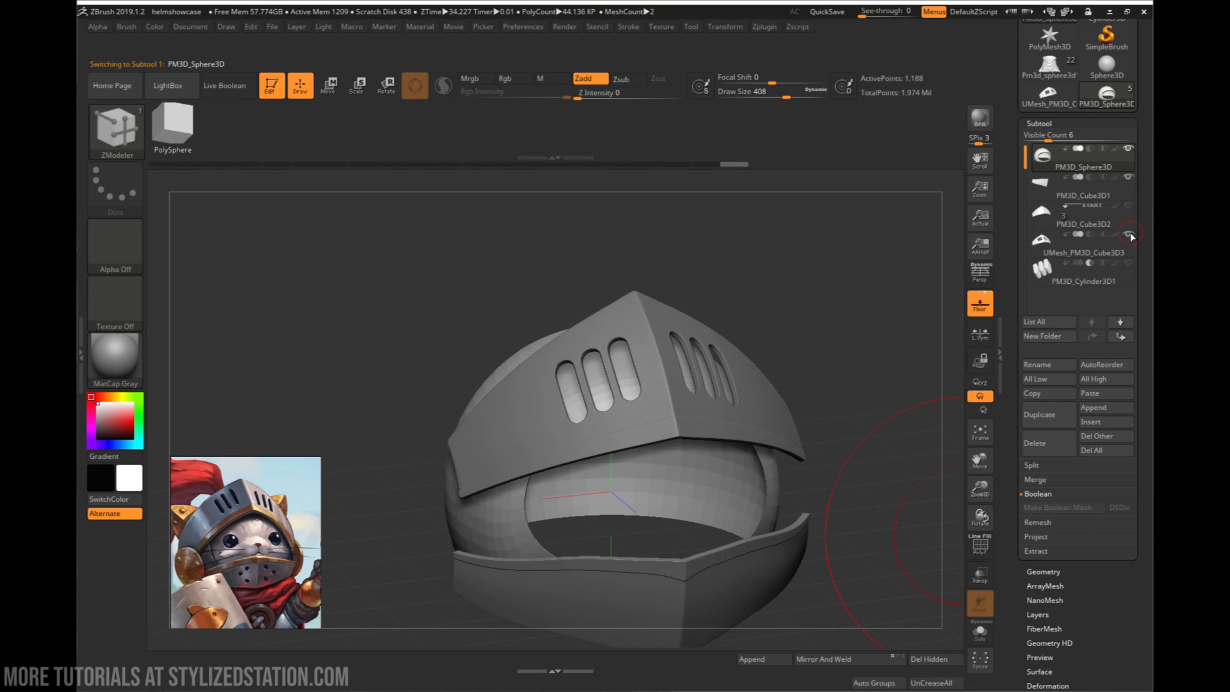
- Copy the original uncut plate PM3D_Cube3D2 and paste it into the separate Sphere3D tool as a backup
click(1071, 224)
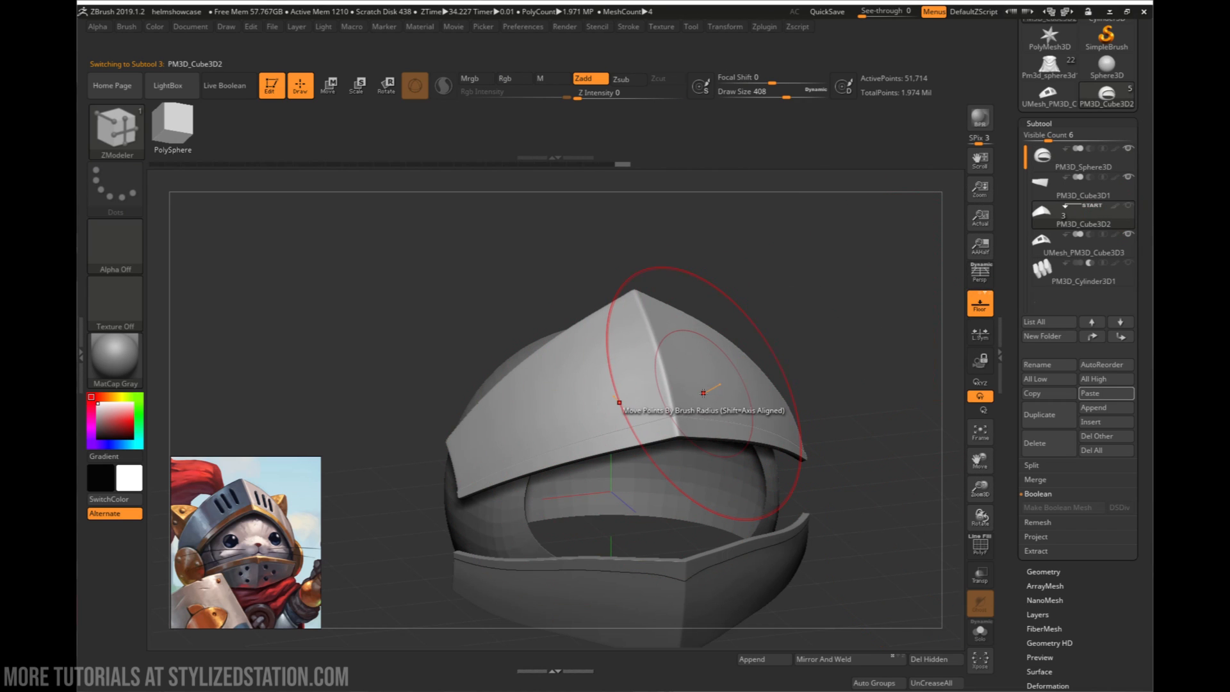
click(1036, 394)
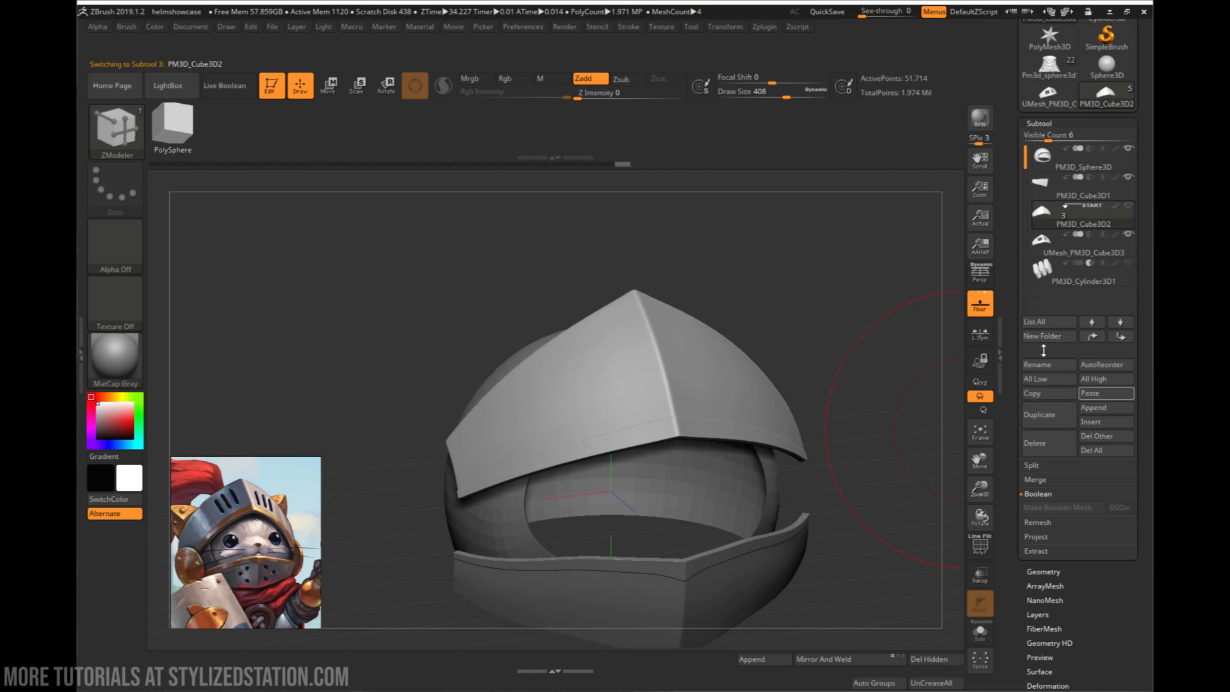
click(1106, 64)
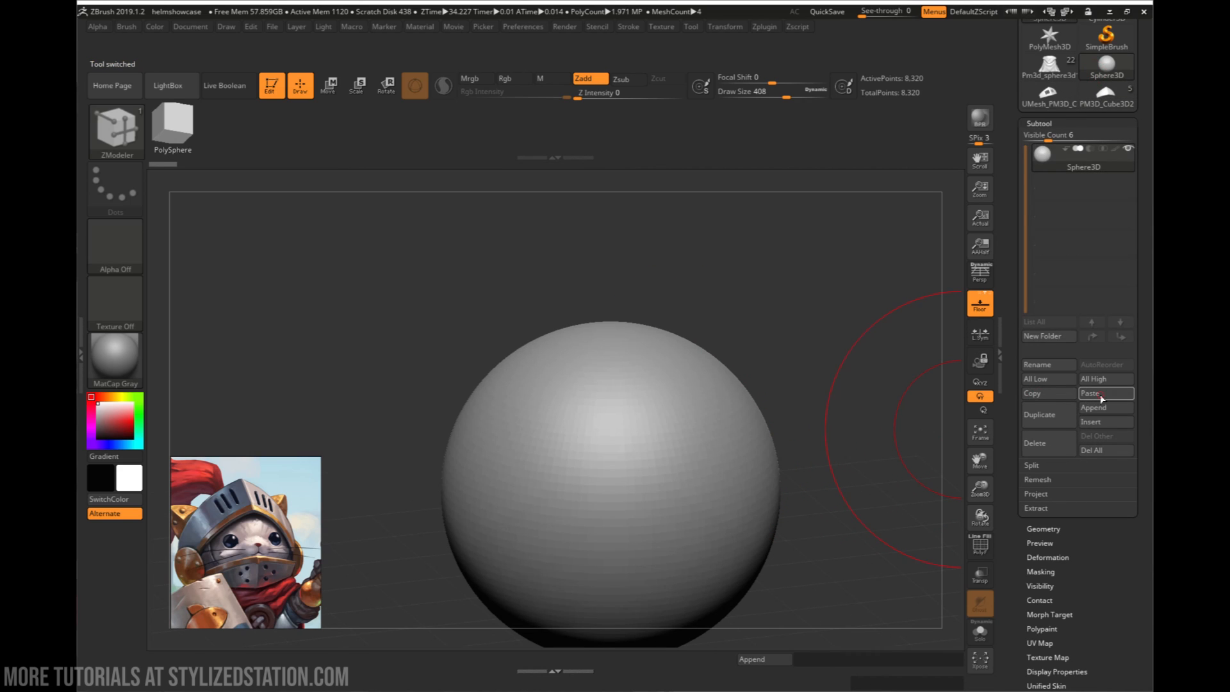
click(1101, 395)
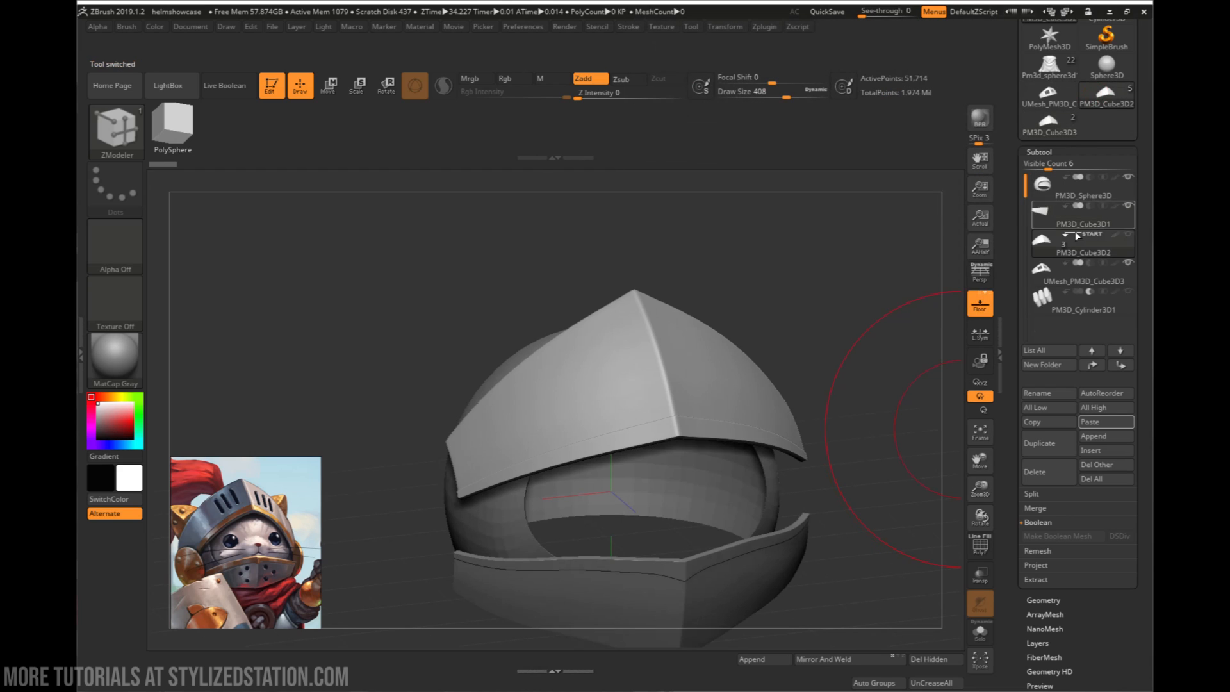
- Copy the slot cylinders PM3D_Cylinder3D1 and paste them into the backup tool beside the uncut plate
click(1059, 308)
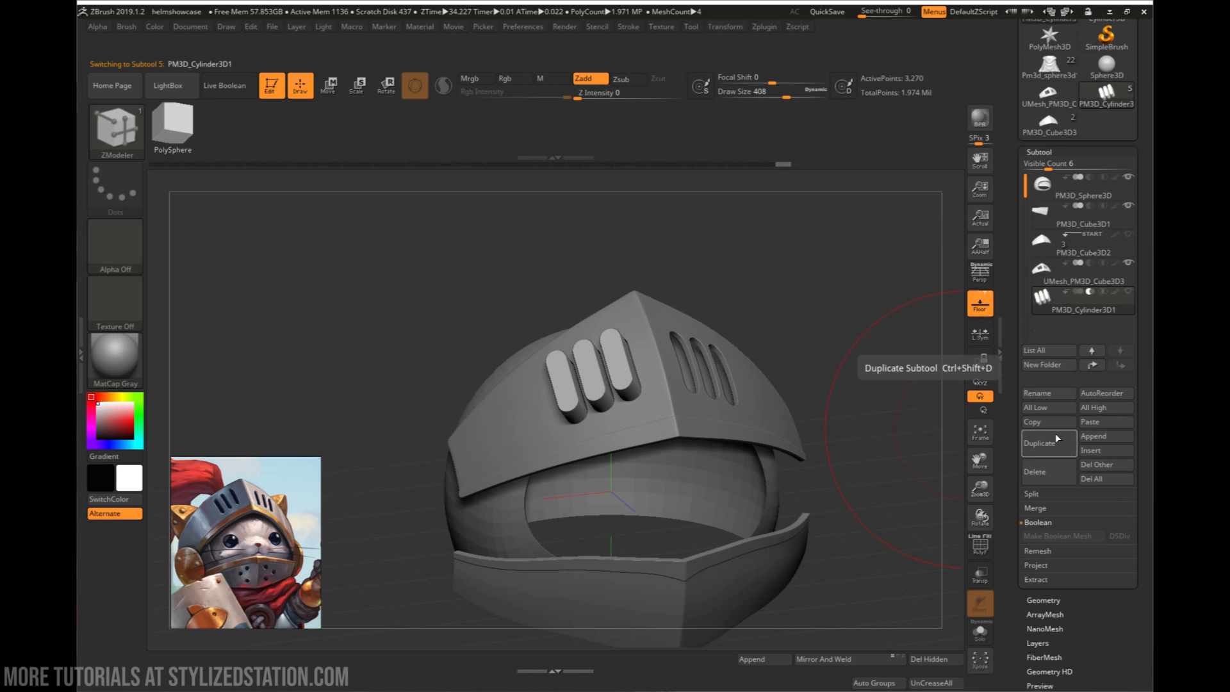
click(1113, 69)
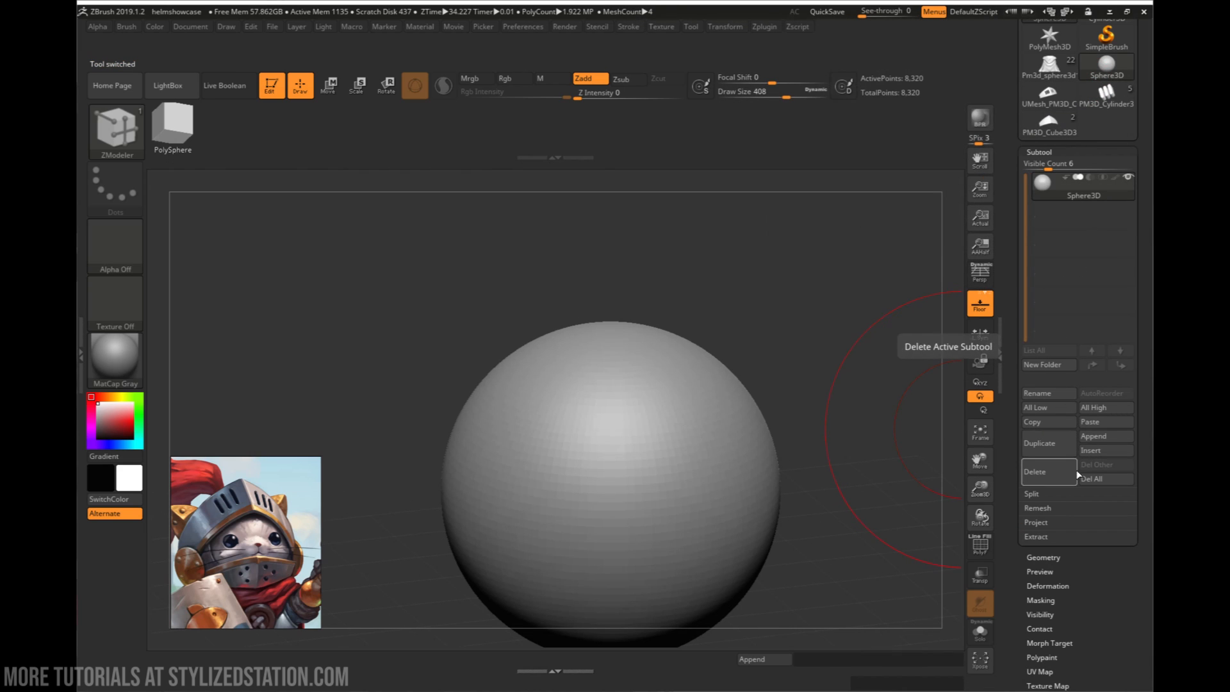
click(1057, 127)
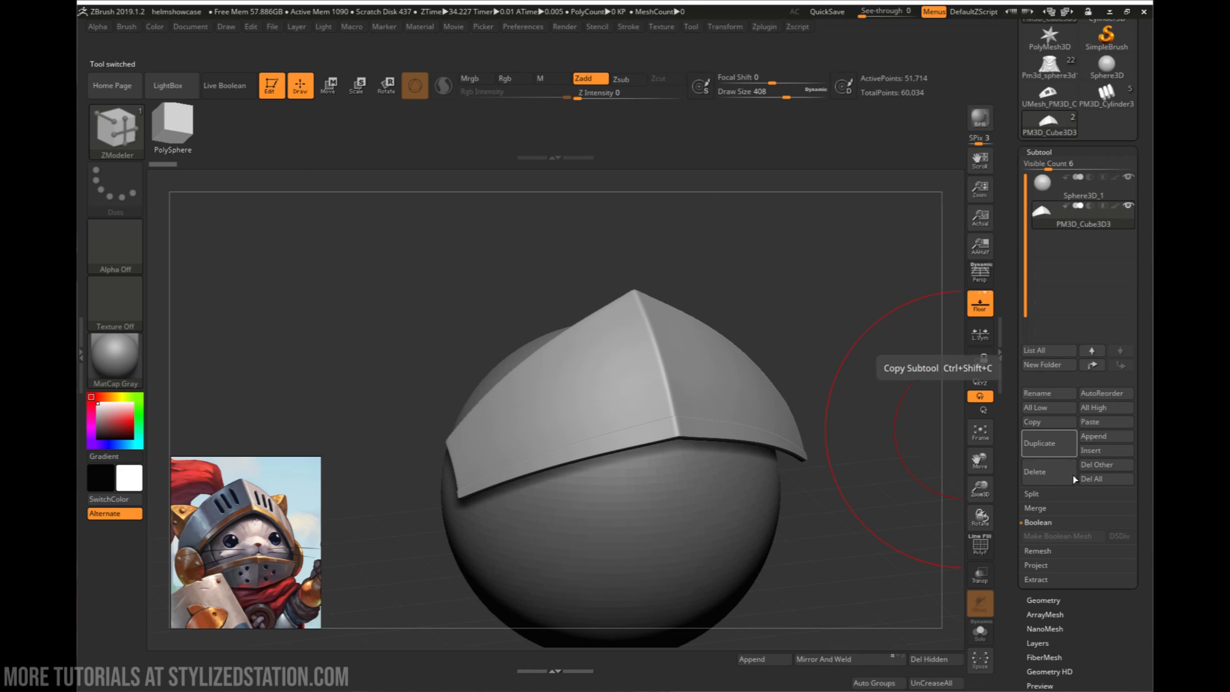
click(1102, 423)
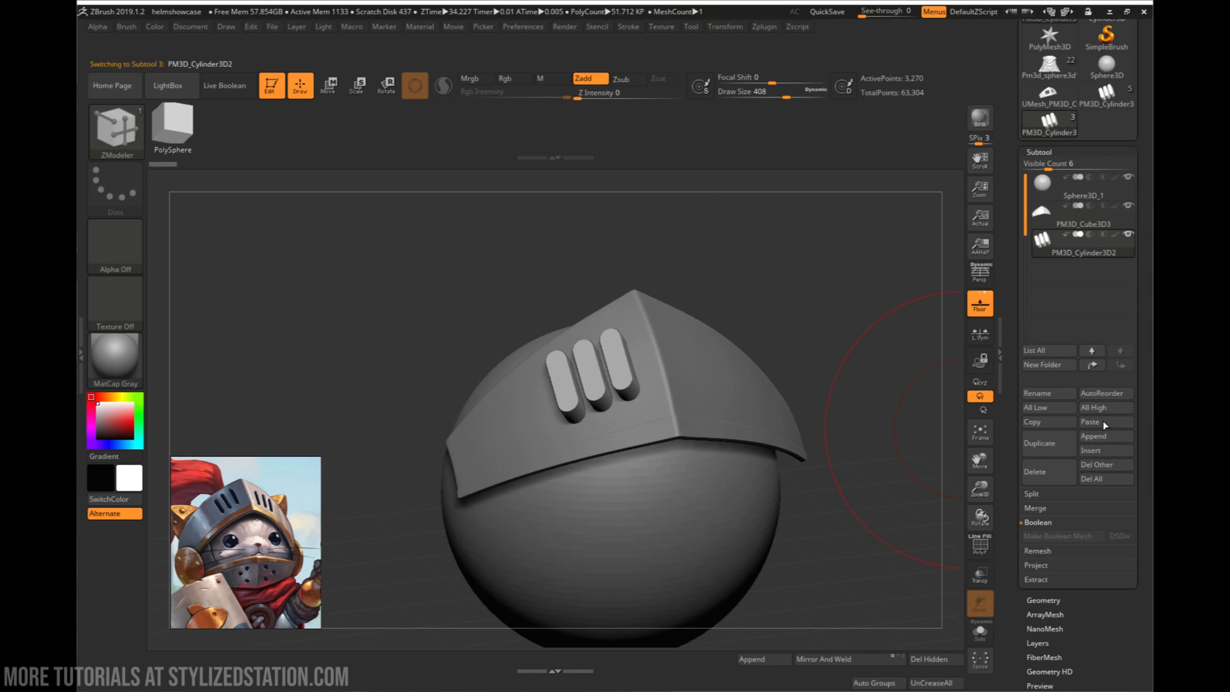
- Delete the original uncut plate PM3D_Cube3D2 and the slot cylinders PM3D_Cylinder3D1 from the helmet tool
click(1114, 111)
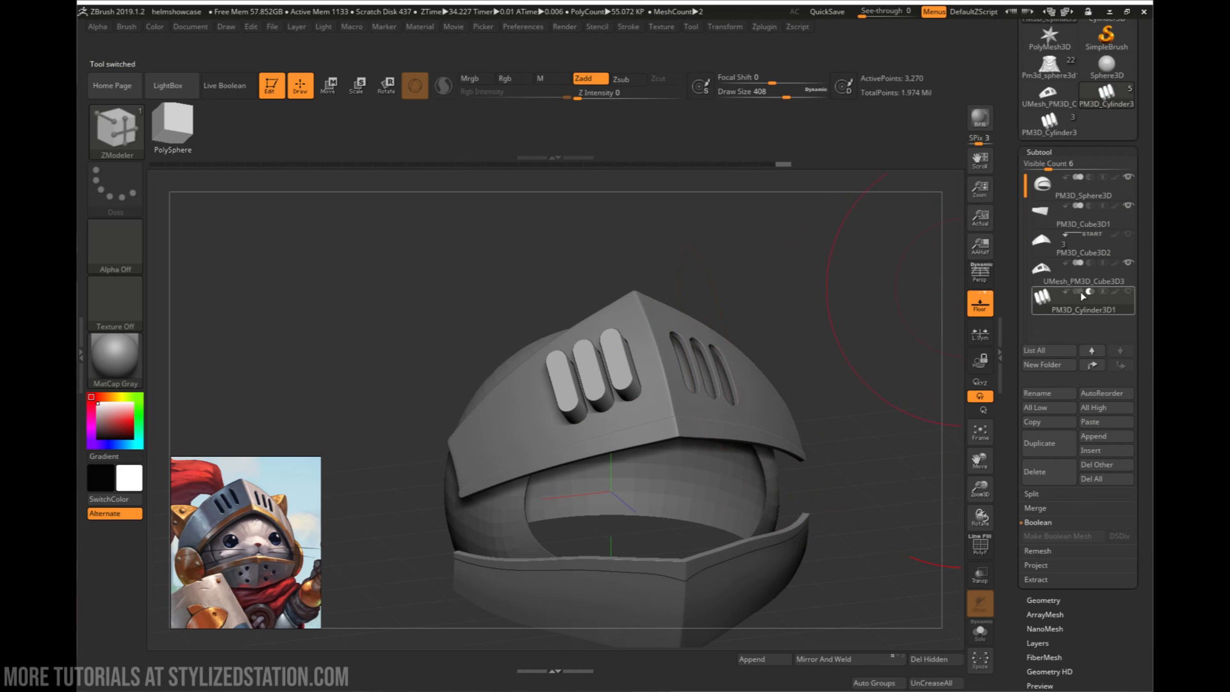
click(1079, 245)
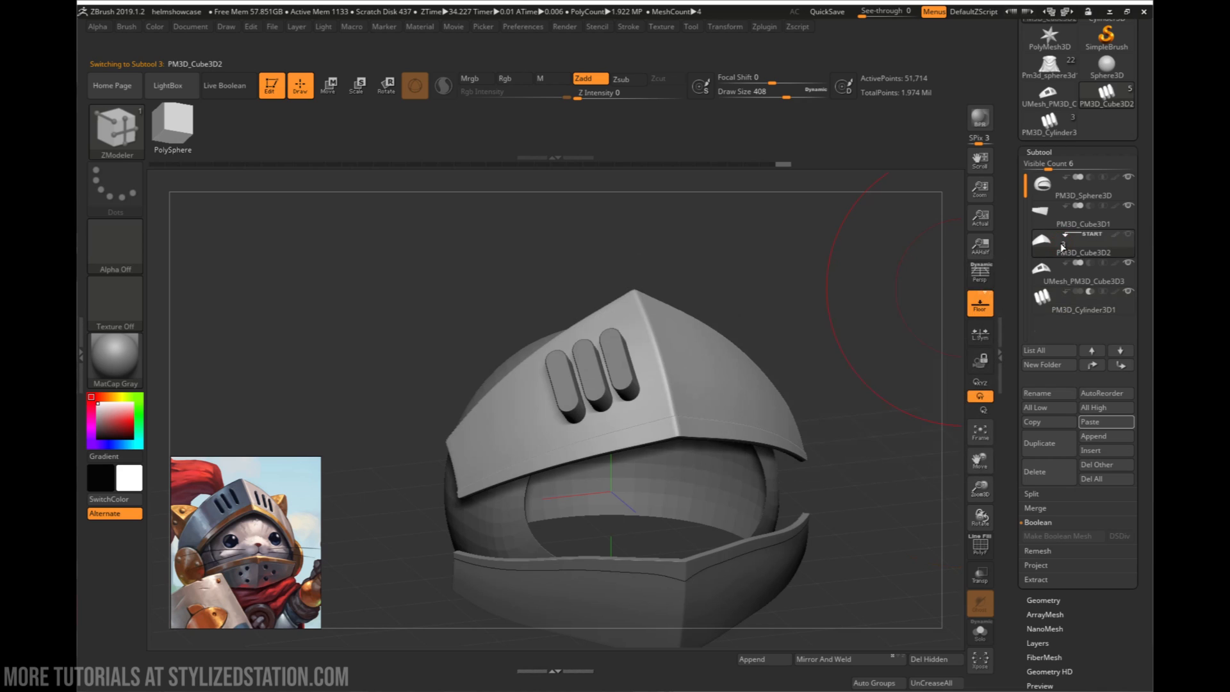
click(1066, 480)
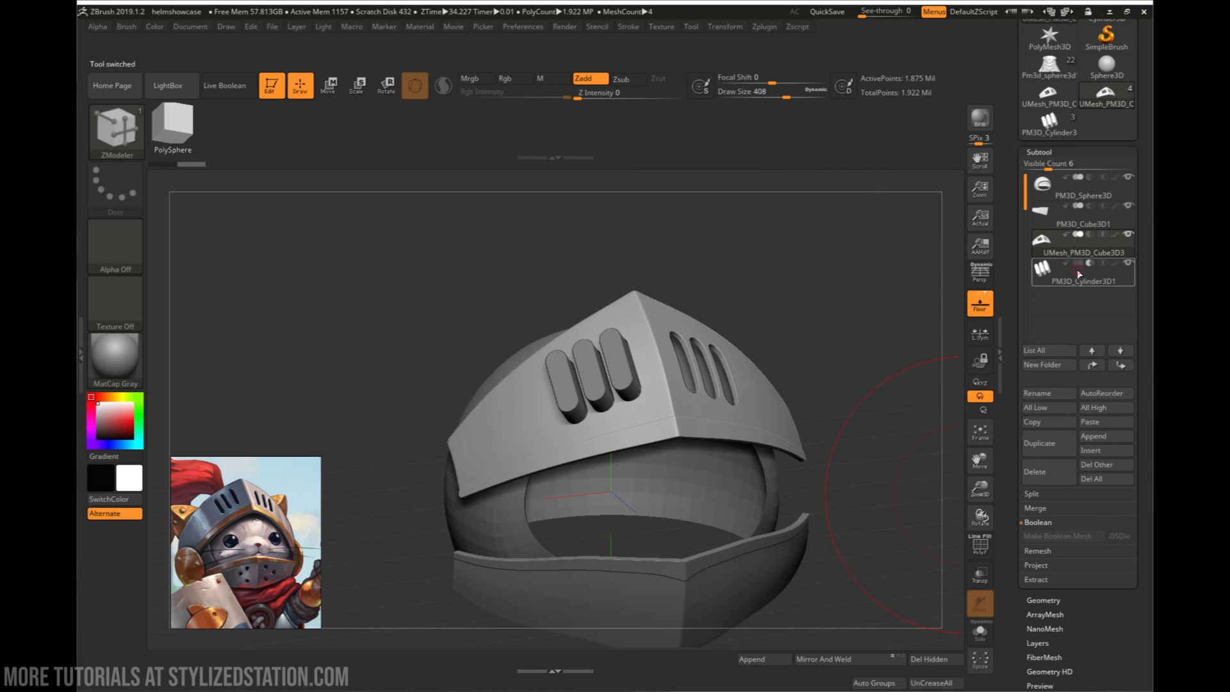
click(1079, 274)
click(1061, 472)
click(940, 498)
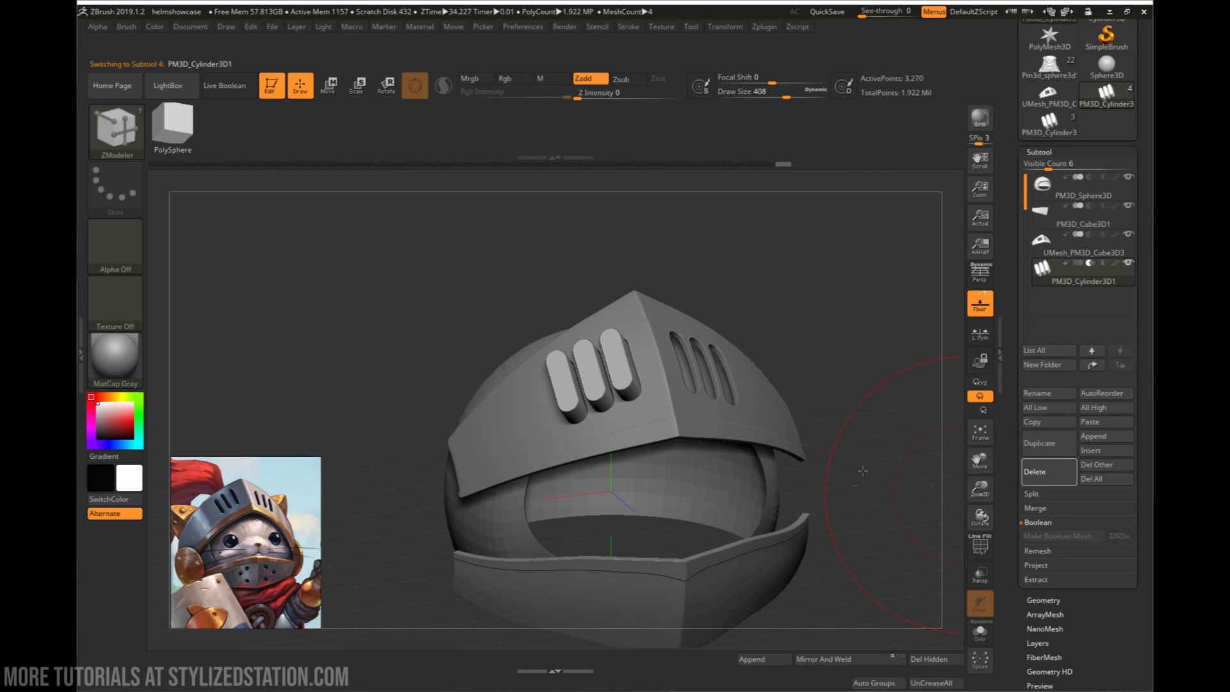
- Examine the assembled helmet from the front and both sides, comparing its visor slots, side discs and plume holder with the cat knight reference
drag(830, 388, 761, 365)
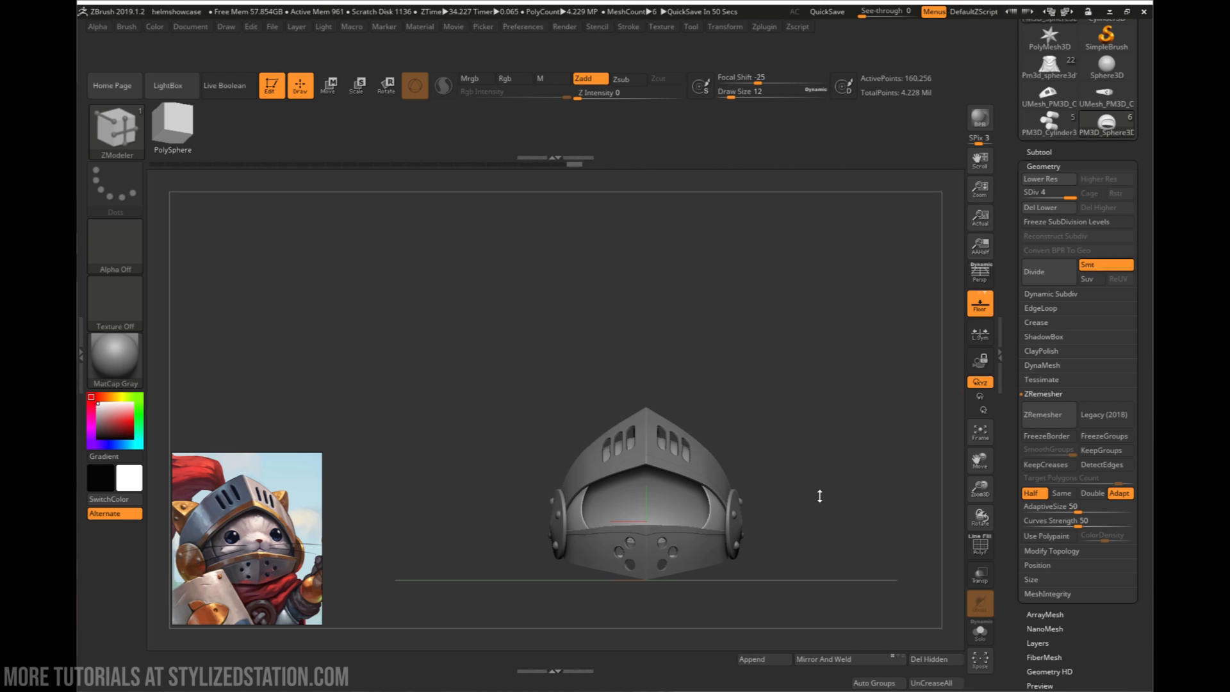
drag(821, 501, 683, 556)
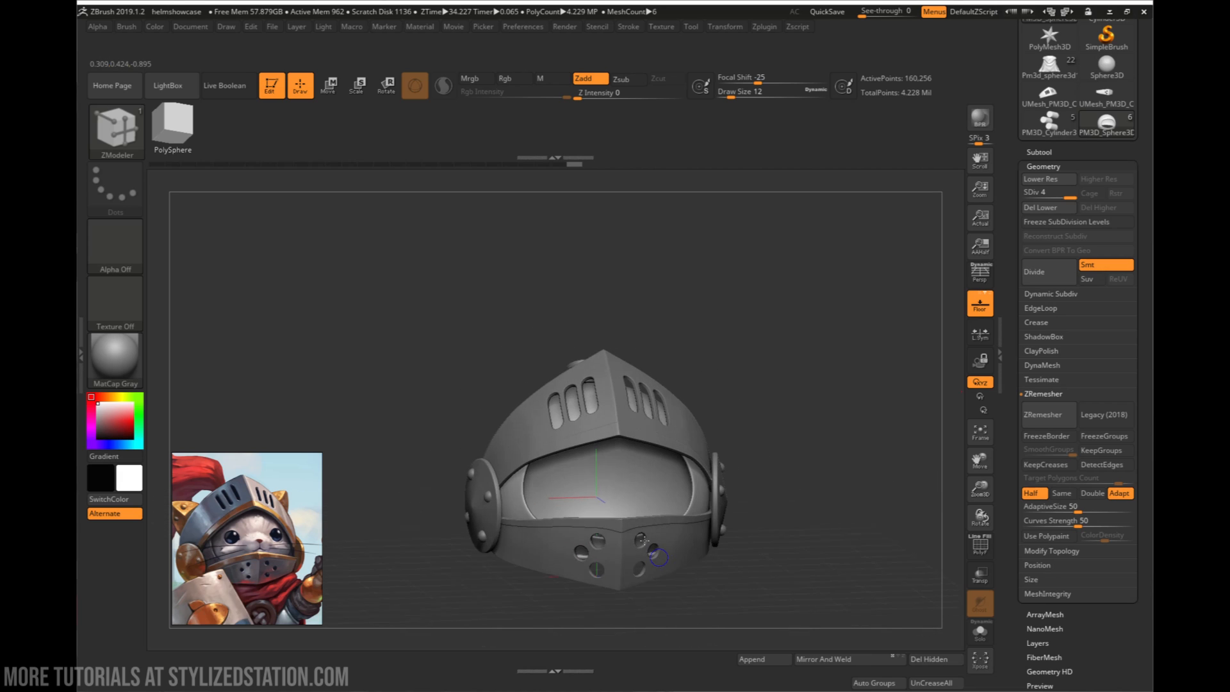
drag(647, 586, 654, 552)
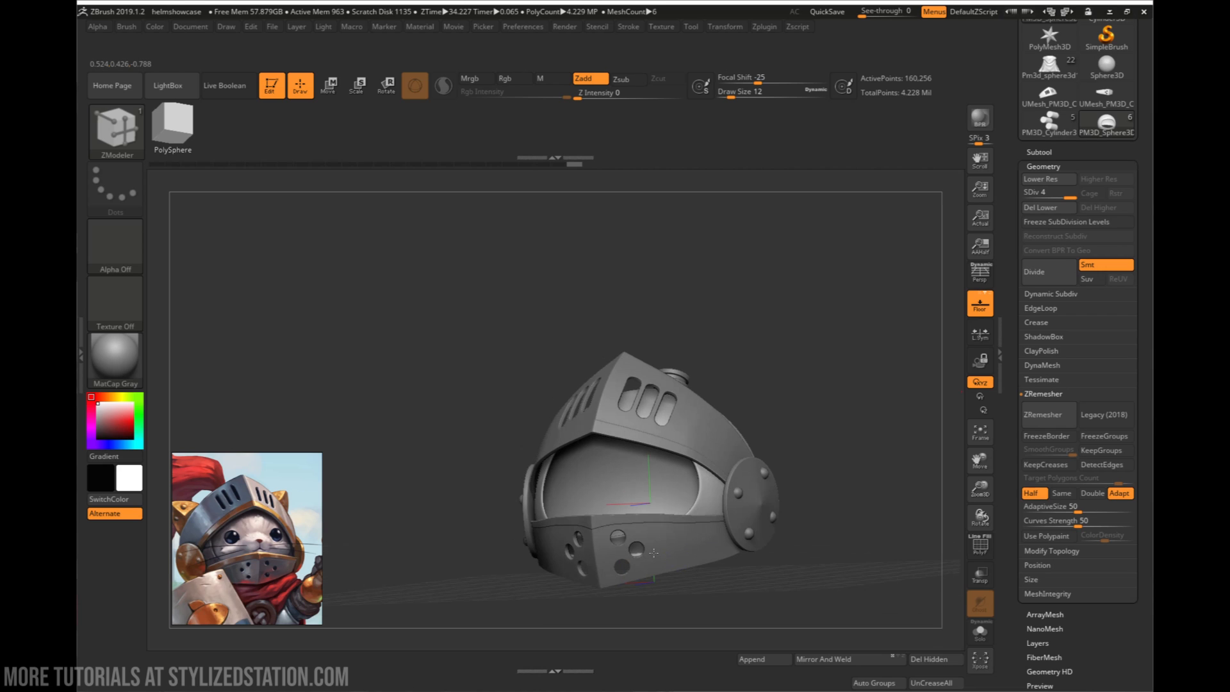
mouse_move(653, 552)
right_down()
mouse_move(723, 552)
mouse_move(663, 553)
right_up()
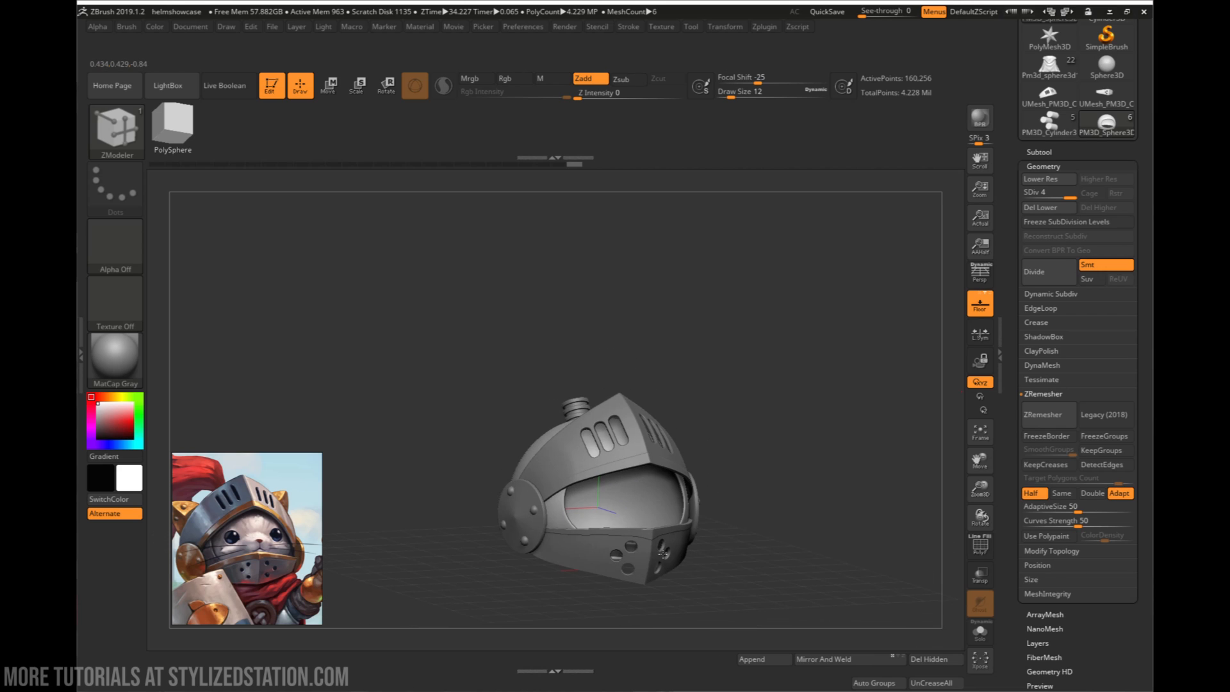
mouse_move(528, 504)
right_down()
mouse_move(502, 524)
mouse_move(543, 533)
right_up()
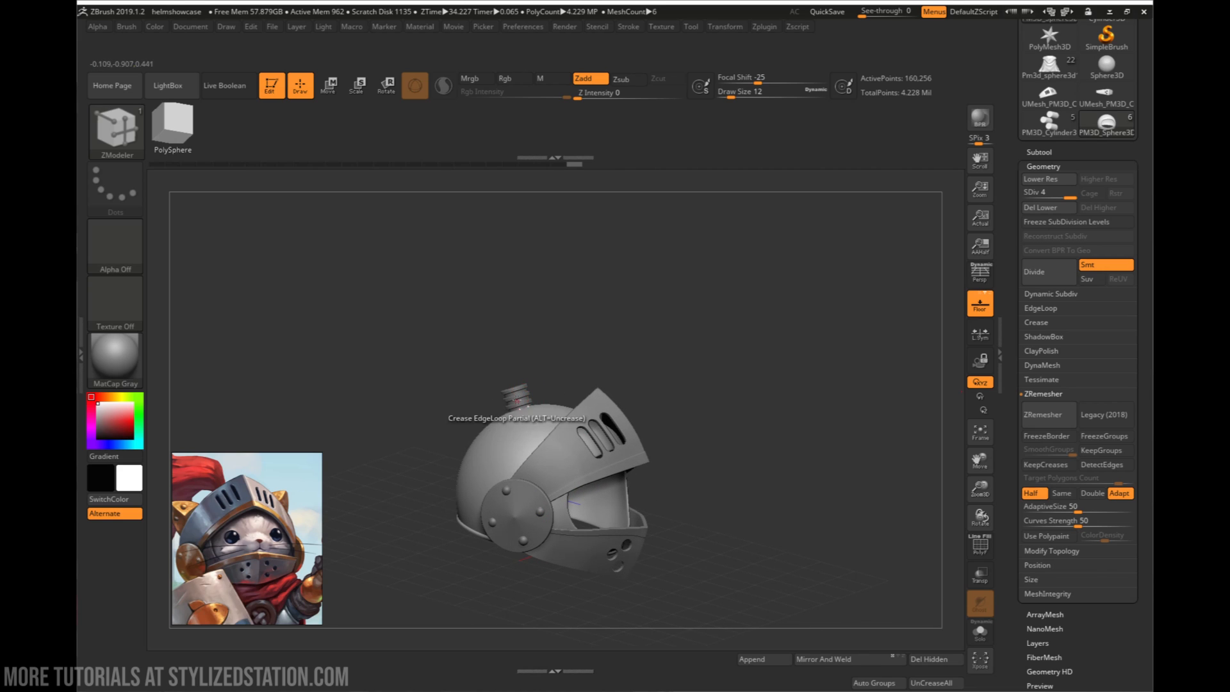
right_drag(513, 383, 486, 394)
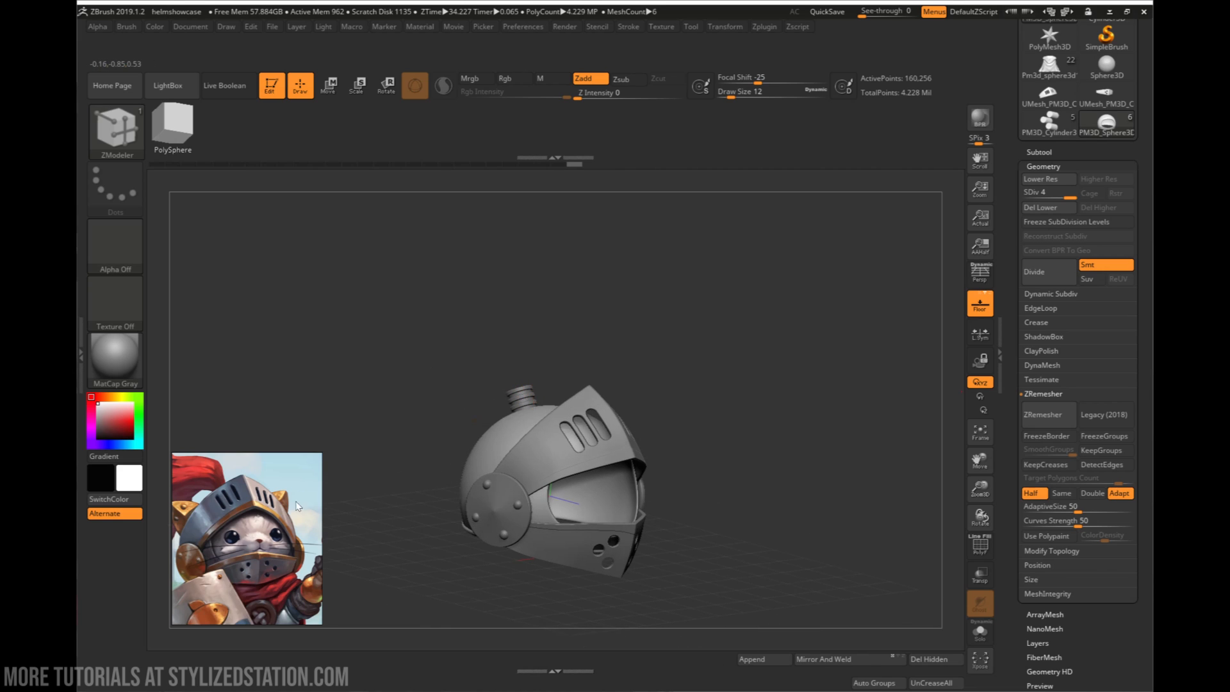
mouse_move(232, 506)
mouse_down()
mouse_move(208, 495)
mouse_move(228, 507)
mouse_up()
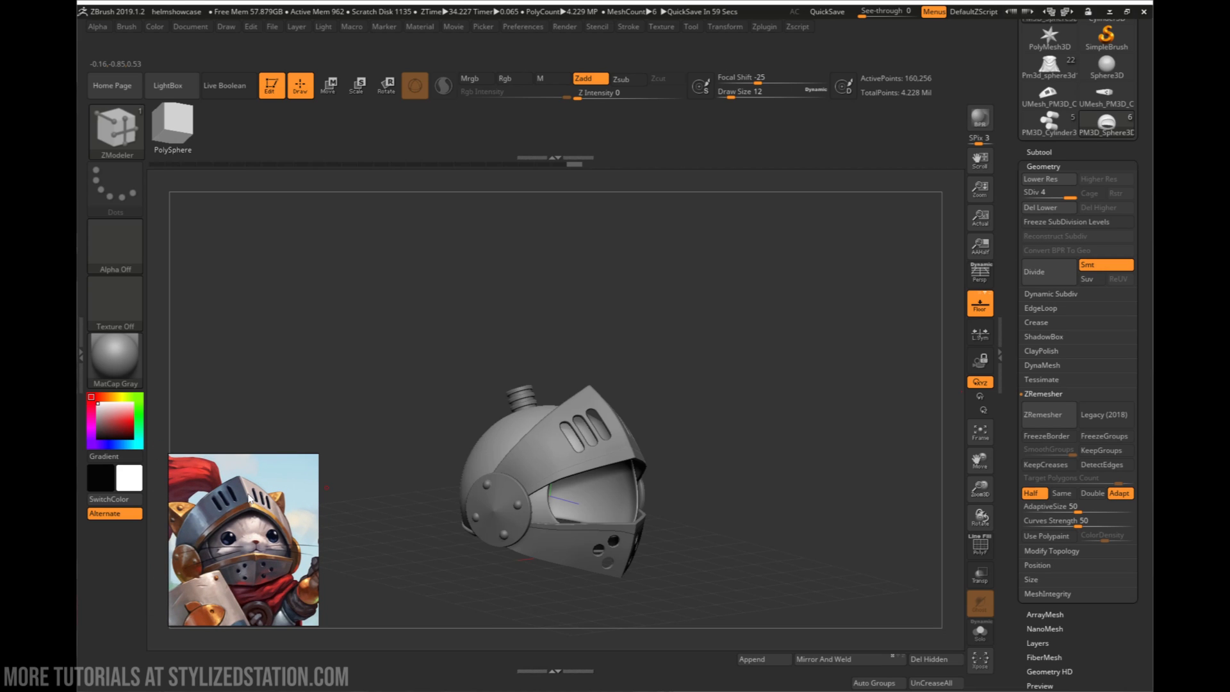
right_drag(665, 521, 696, 479)
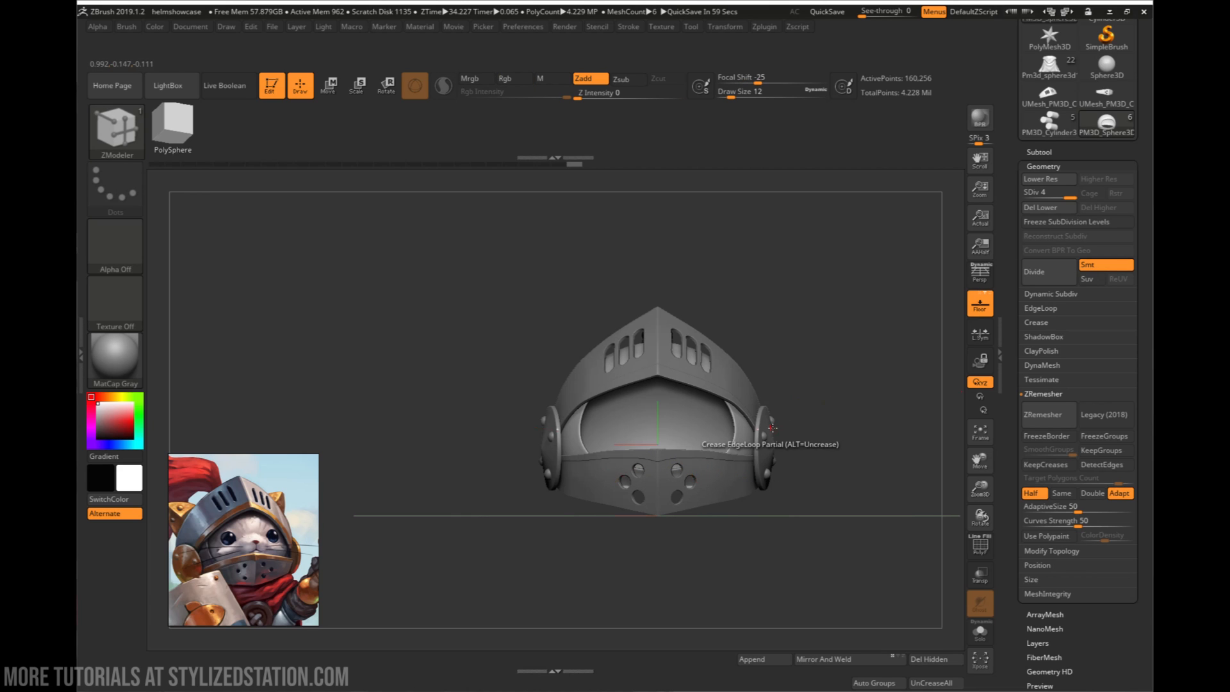
right_drag(743, 435, 762, 461)
right_drag(621, 518, 709, 497)
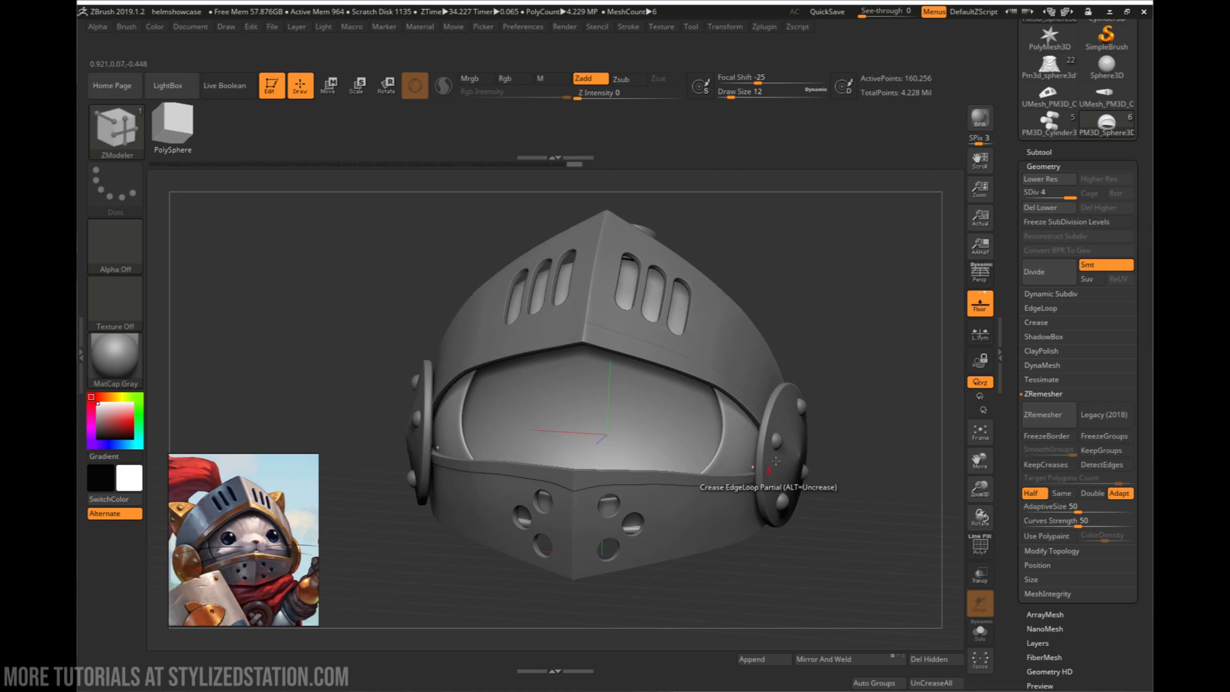
- Select the side discs PM3D_Cone3D1, display their polyframe, and examine the discs and their rivets from the front and sides
ctrl+right_drag(520, 455, 634, 435)
alt+click(627, 436)
key(shift+f)
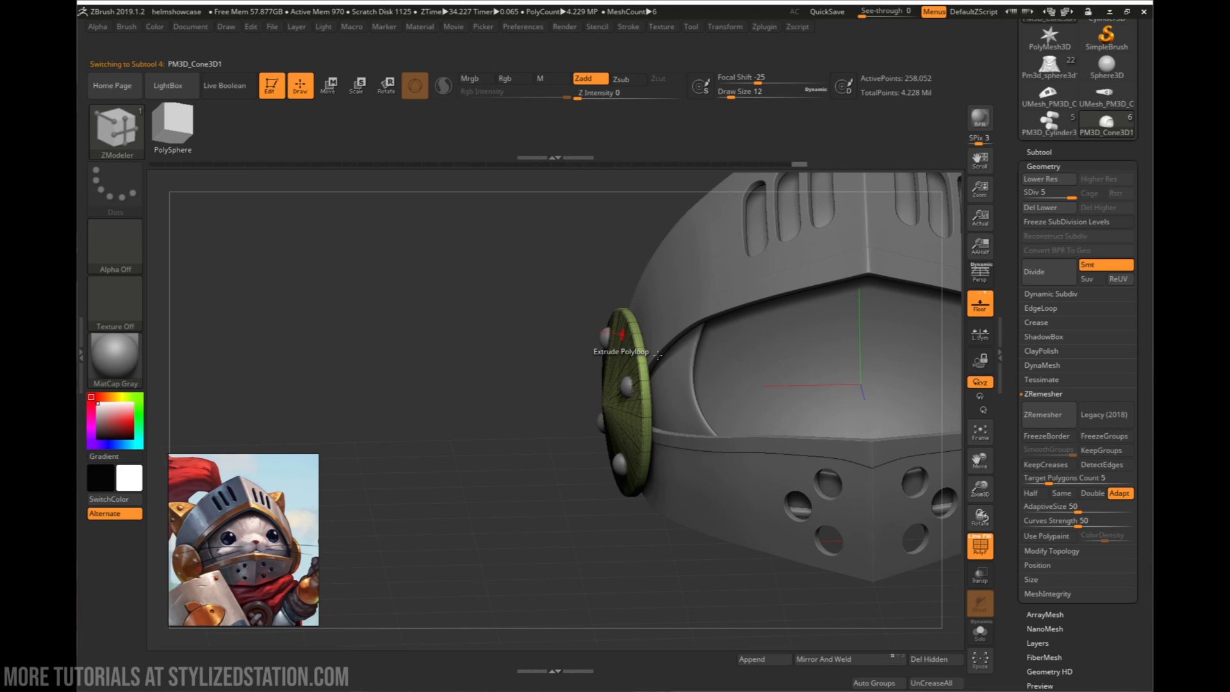
right_drag(598, 346, 660, 407)
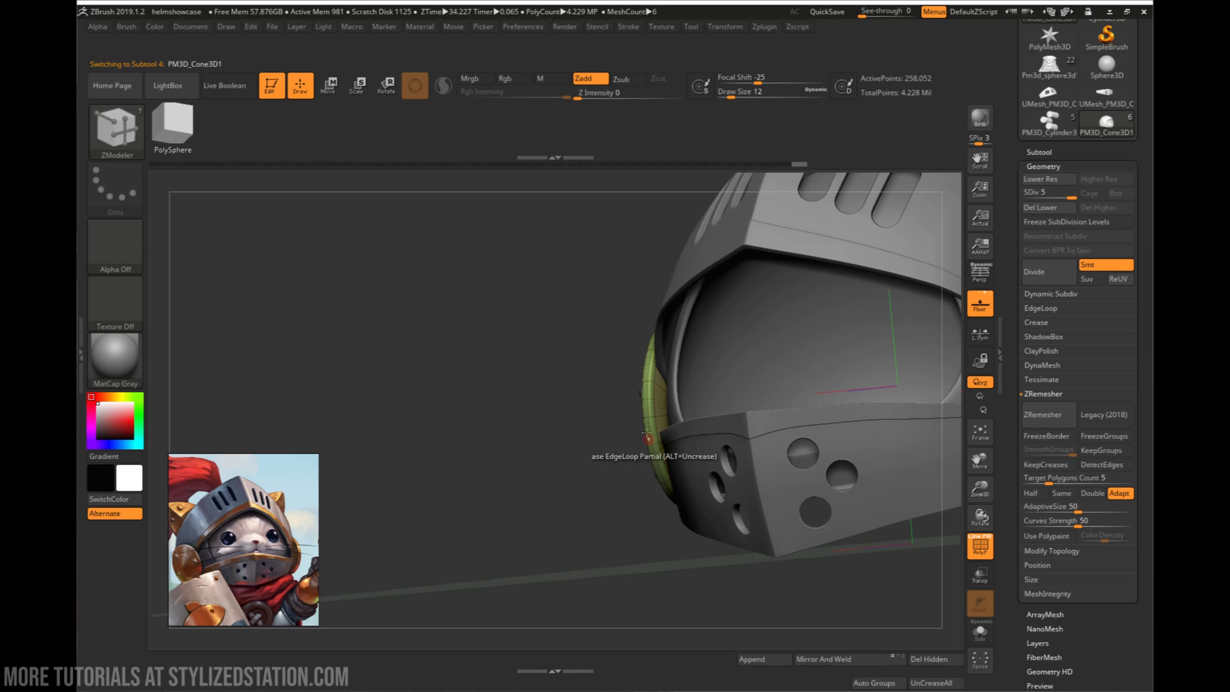
mouse_move(672, 399)
right_down()
mouse_move(679, 405)
mouse_move(674, 394)
right_up()
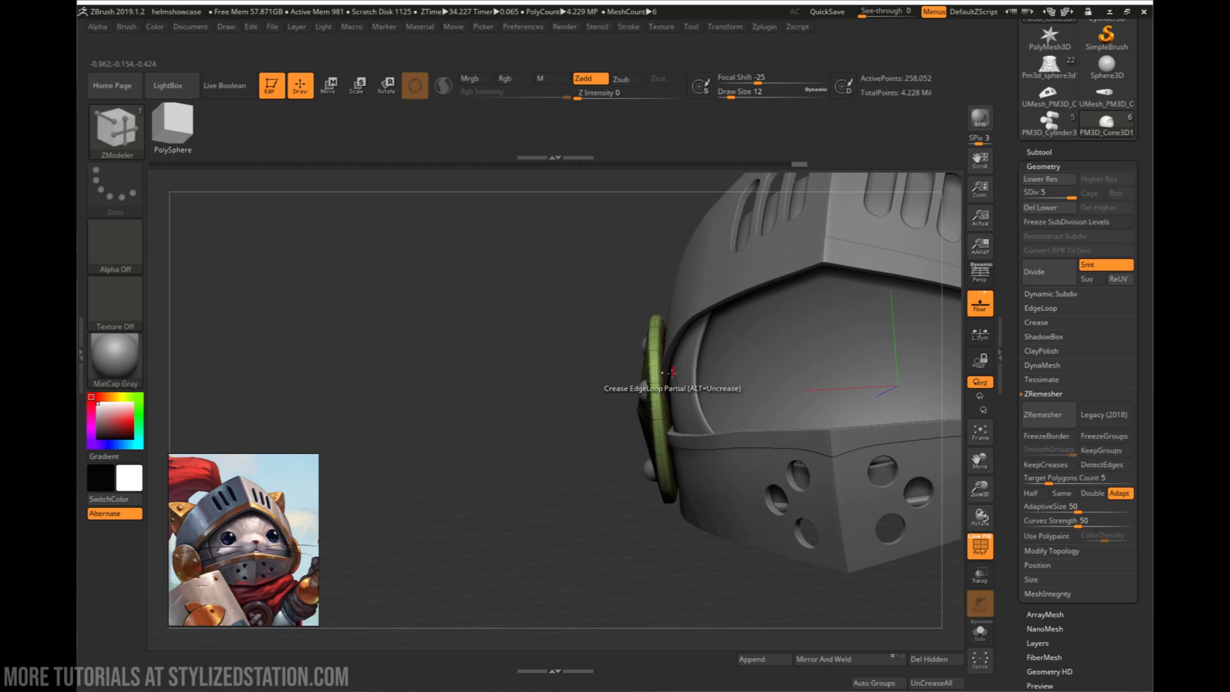
right_drag(674, 396, 576, 397)
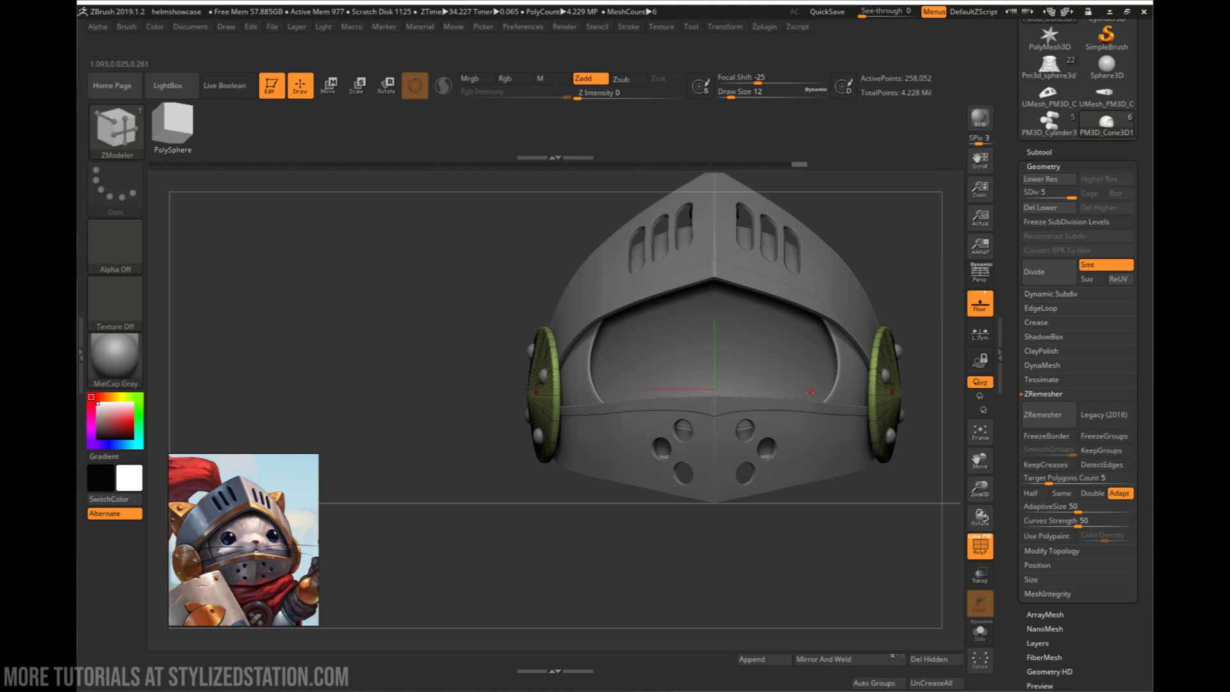
alt+drag(922, 359, 775, 403)
drag(775, 403, 738, 413)
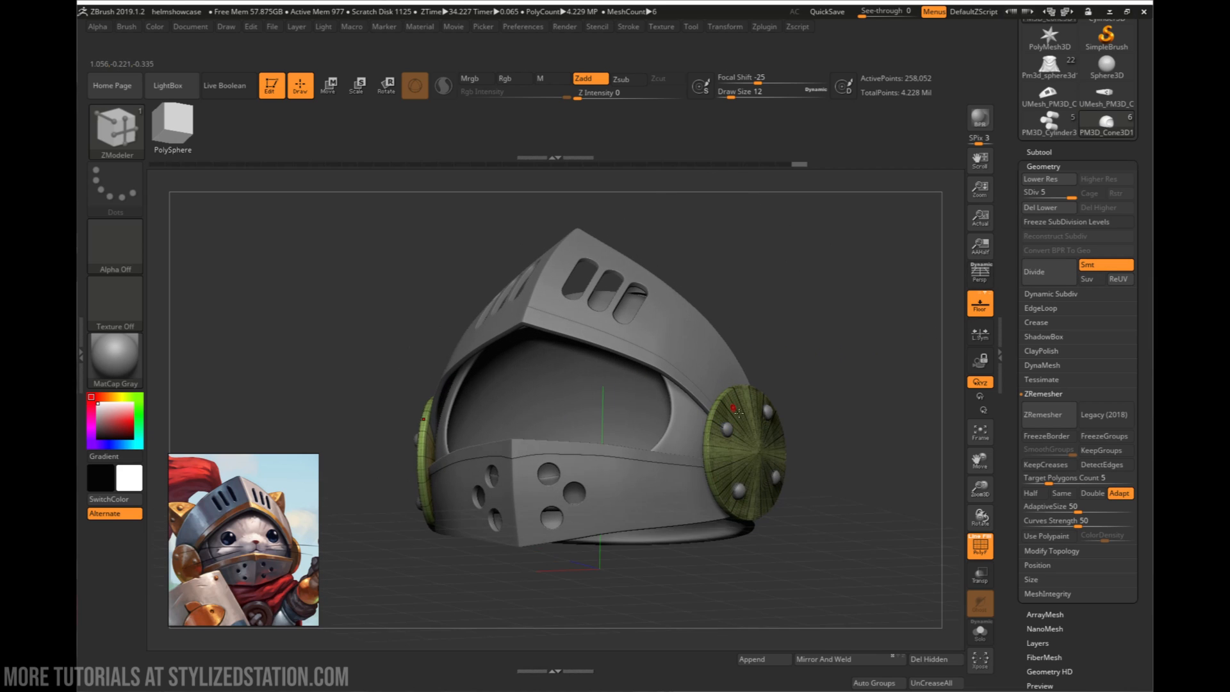
click(732, 433)
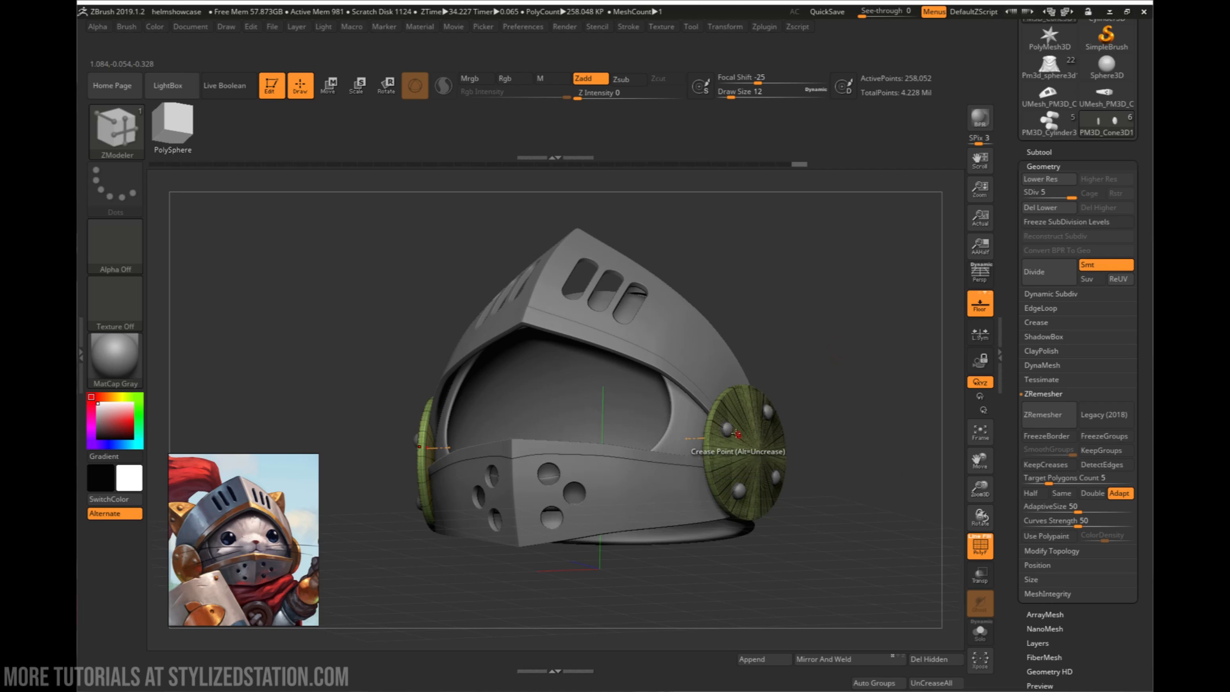
alt+click(728, 429)
- Select the ringed plume holder PM3D_Cylinder3D1 on top of the helmet and move it slightly upward out of the dome
drag(796, 412, 524, 429)
drag(617, 454, 750, 661)
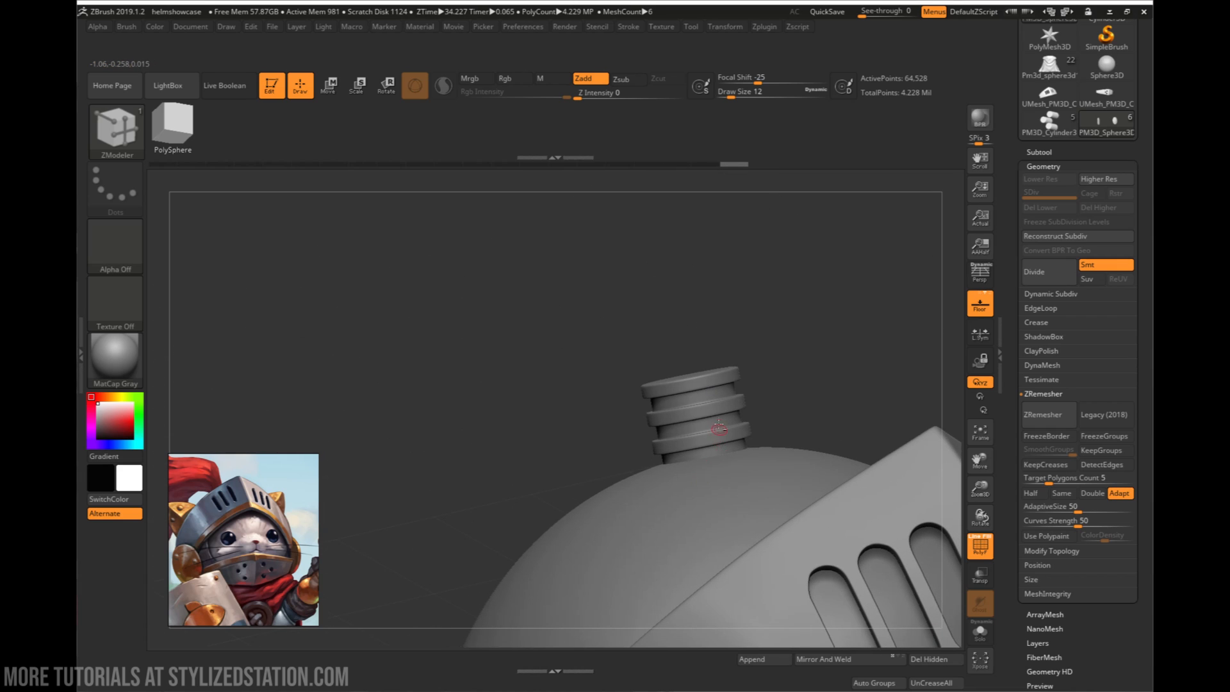
alt+click(719, 426)
alt+drag(778, 420, 737, 445)
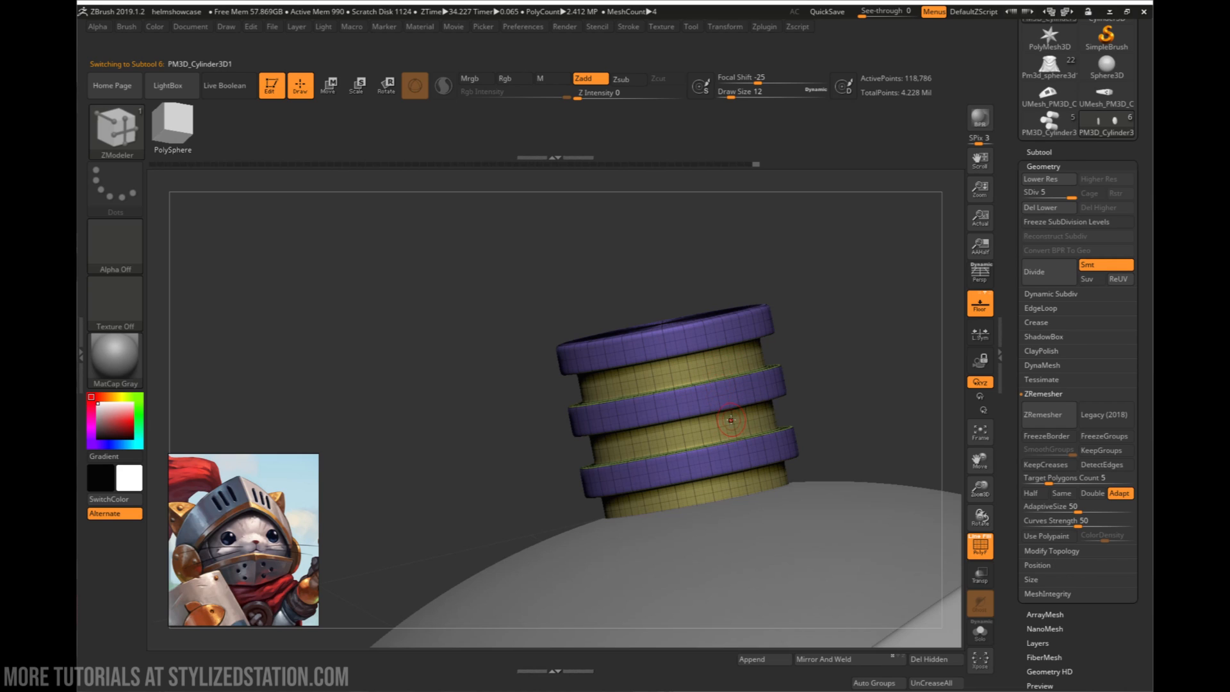
right_drag(725, 448, 755, 457)
key(w)
drag(647, 367, 644, 347)
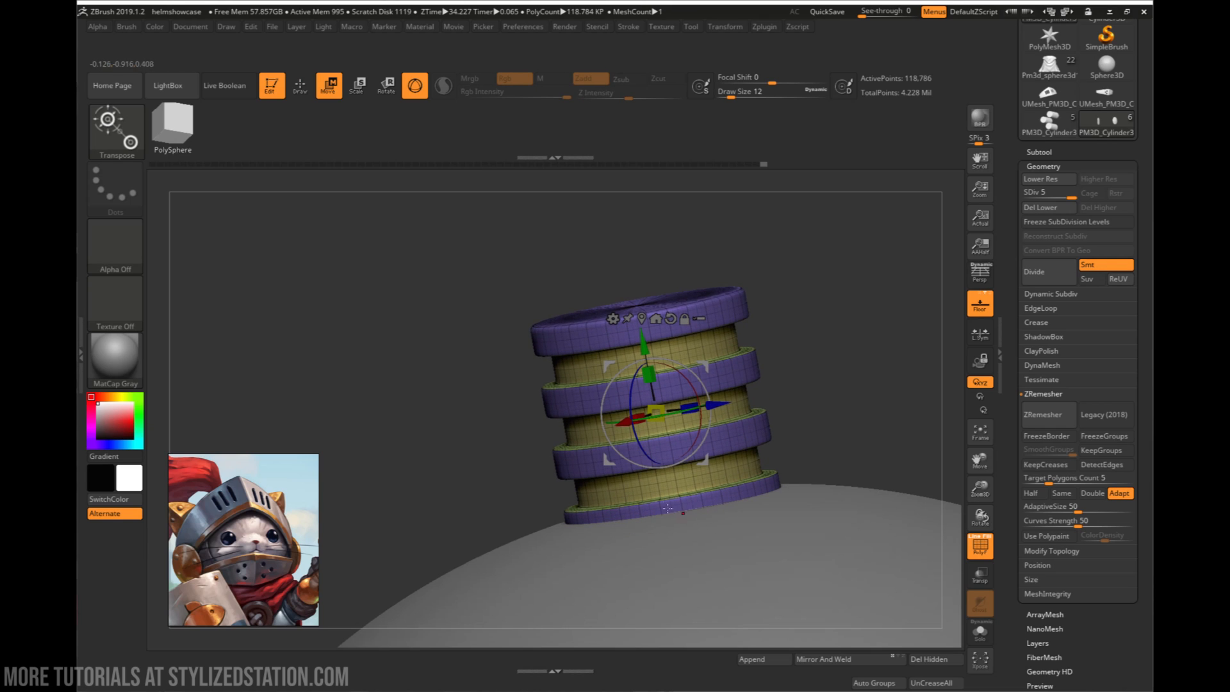
mouse_move(691, 478)
right_down()
mouse_move(688, 460)
mouse_move(748, 463)
mouse_move(698, 545)
mouse_move(695, 480)
right_up()
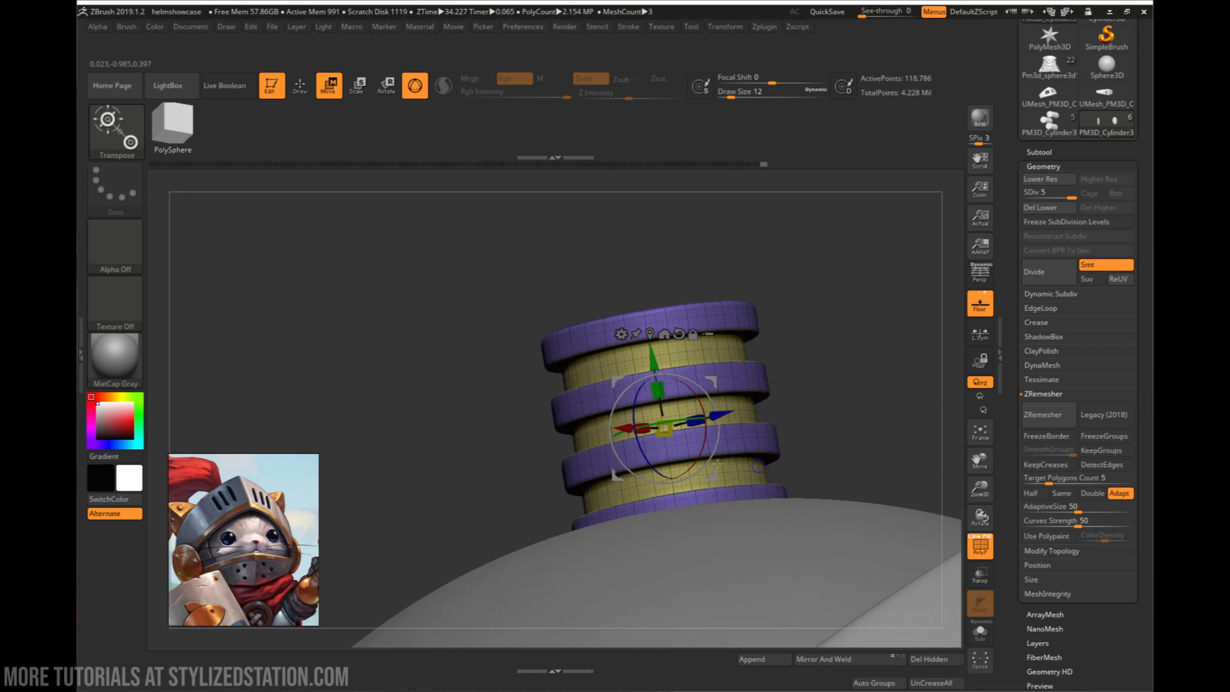
- Make the helmet dome PM3D_Sphere3D the active subtool and turn off the polyframe display
ctrl+right_drag(681, 561, 706, 262)
ctrl+right_drag(698, 505, 701, 359)
alt+right_drag(748, 397, 698, 490)
alt+click(605, 436)
alt+right_drag(698, 490, 817, 492)
key(shift+f)
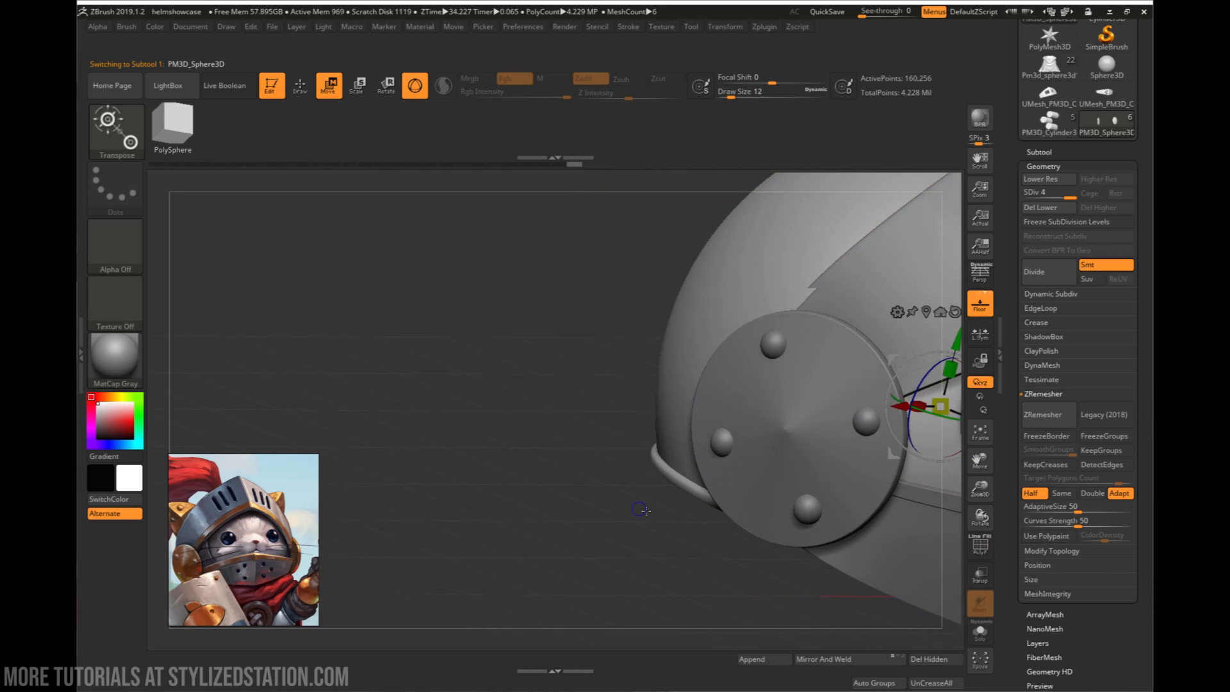
- Examine the raised rim along the dome's rear lower edge against the reference image, and return to Draw mode
right_drag(645, 508, 695, 488)
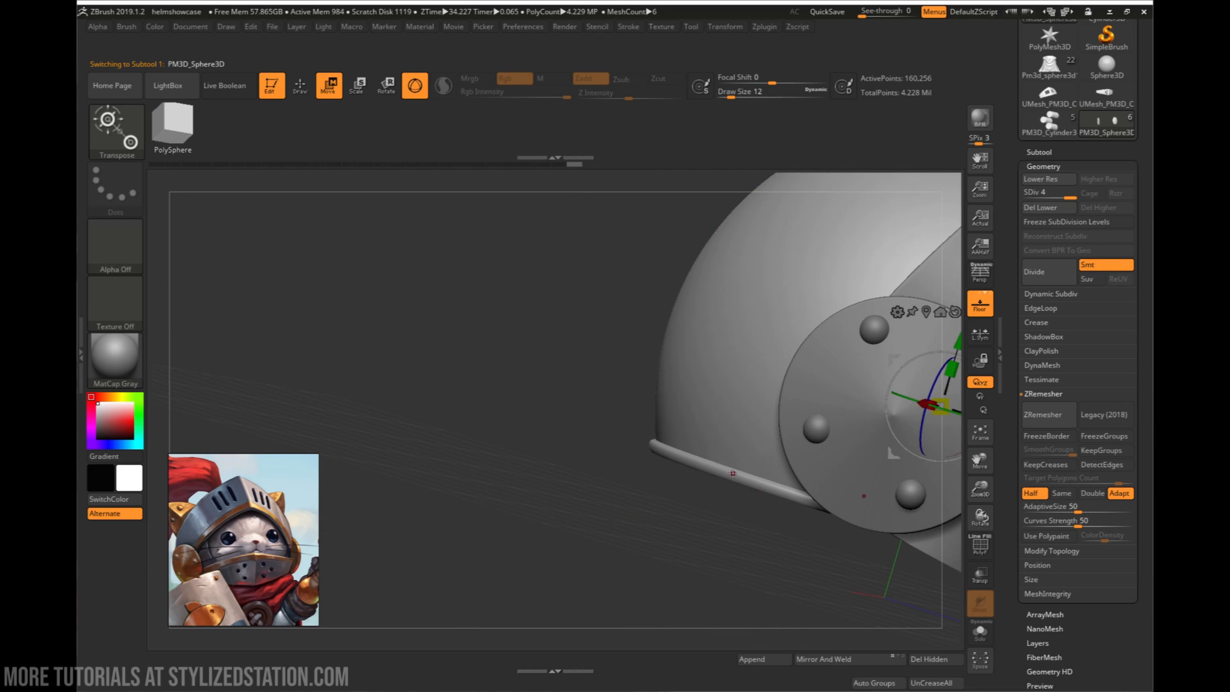
right_drag(711, 478, 303, 629)
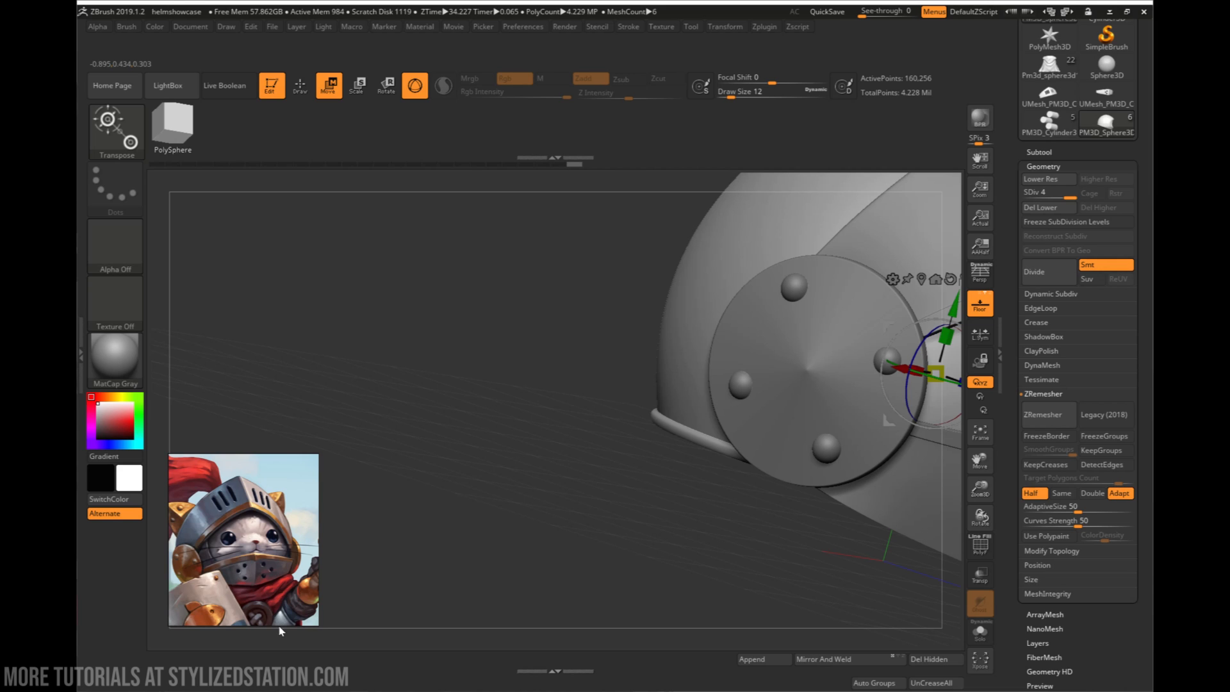
middle_drag(278, 602, 277, 579)
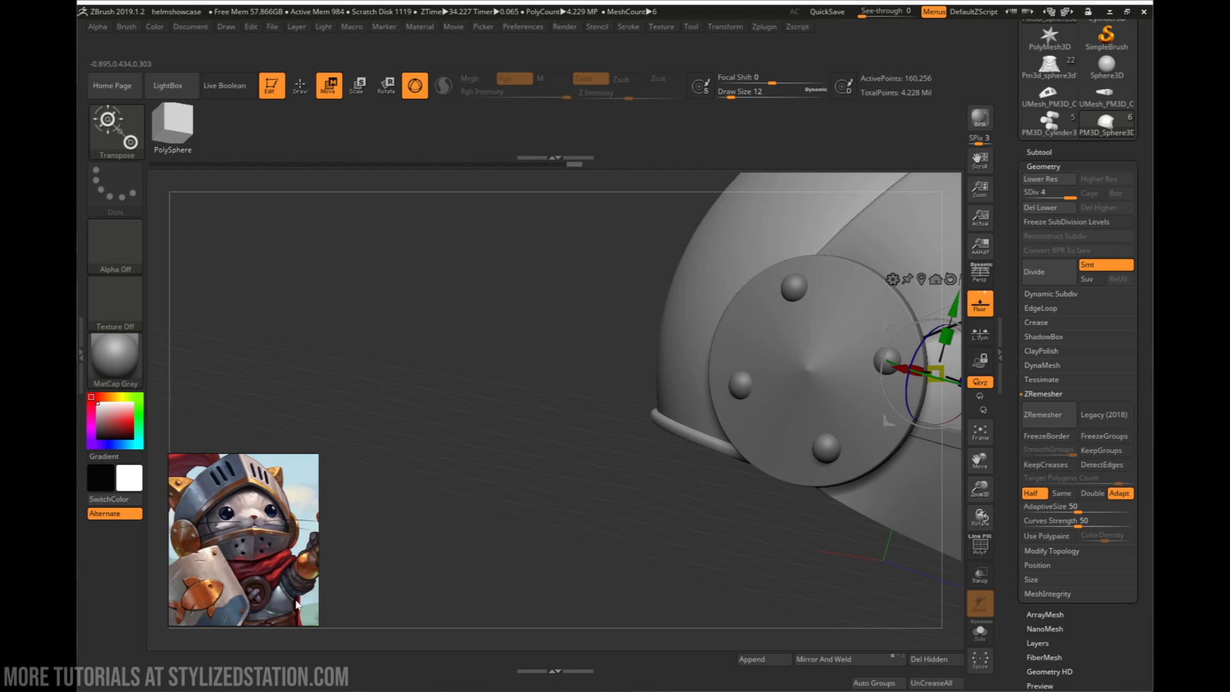
right_drag(664, 533, 264, 637)
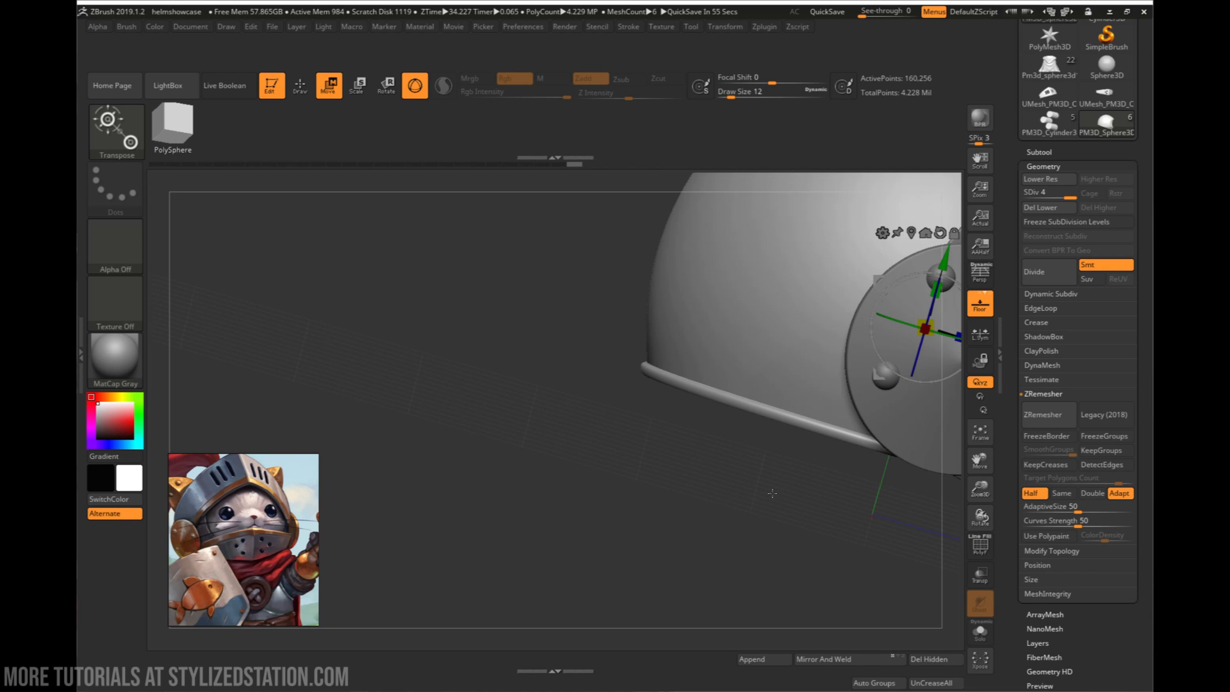
right_drag(729, 445, 701, 455)
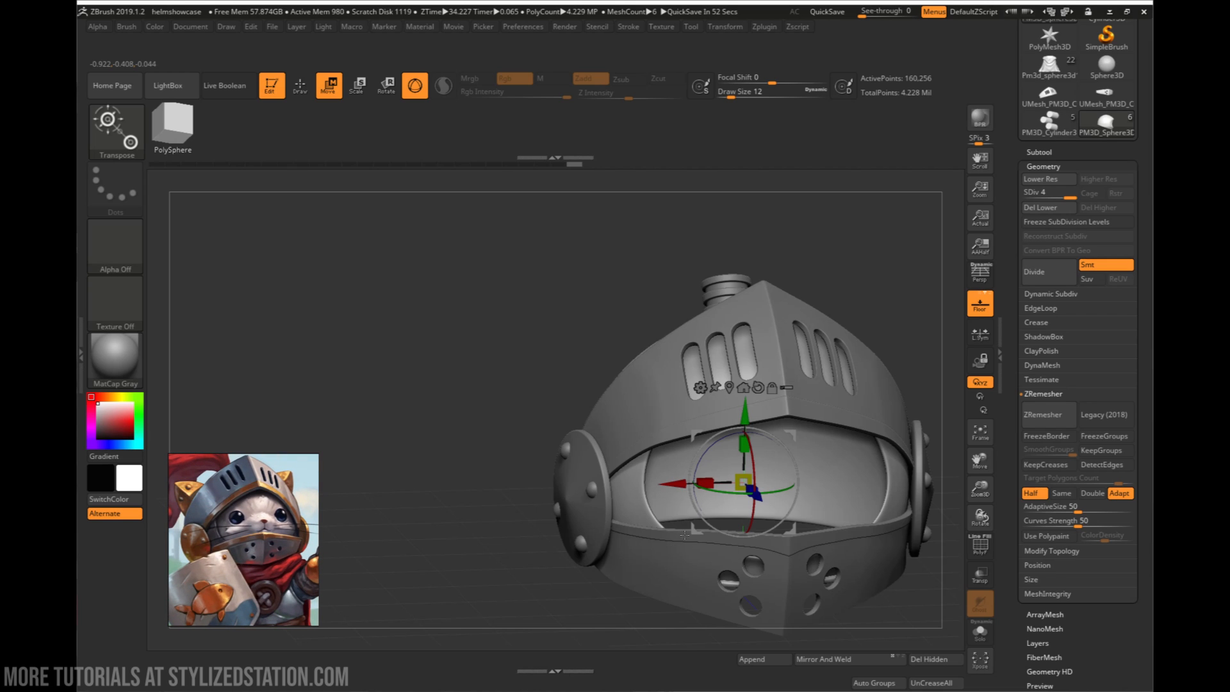
mouse_move(696, 530)
right_down()
mouse_move(647, 531)
mouse_move(718, 538)
mouse_move(686, 536)
mouse_move(701, 550)
mouse_move(684, 500)
right_up()
key(q)
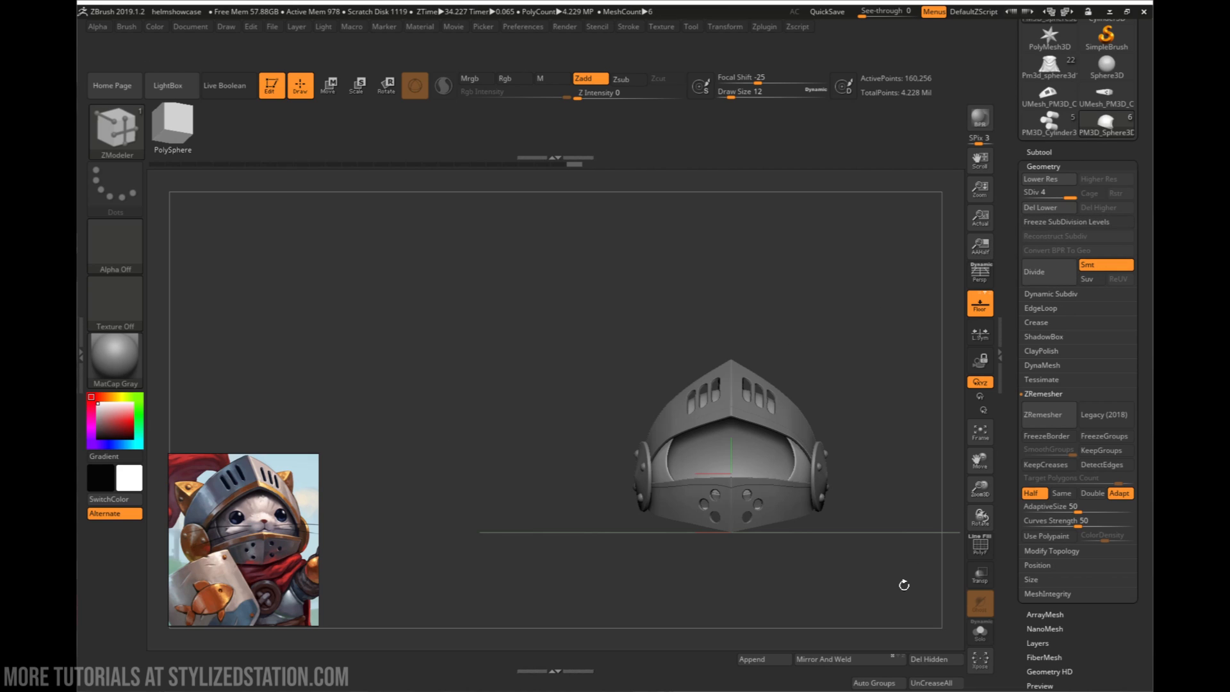
- Append a Cube3D to the helmet tool as a new subtool and view it around the helmet
click(775, 659)
click(593, 426)
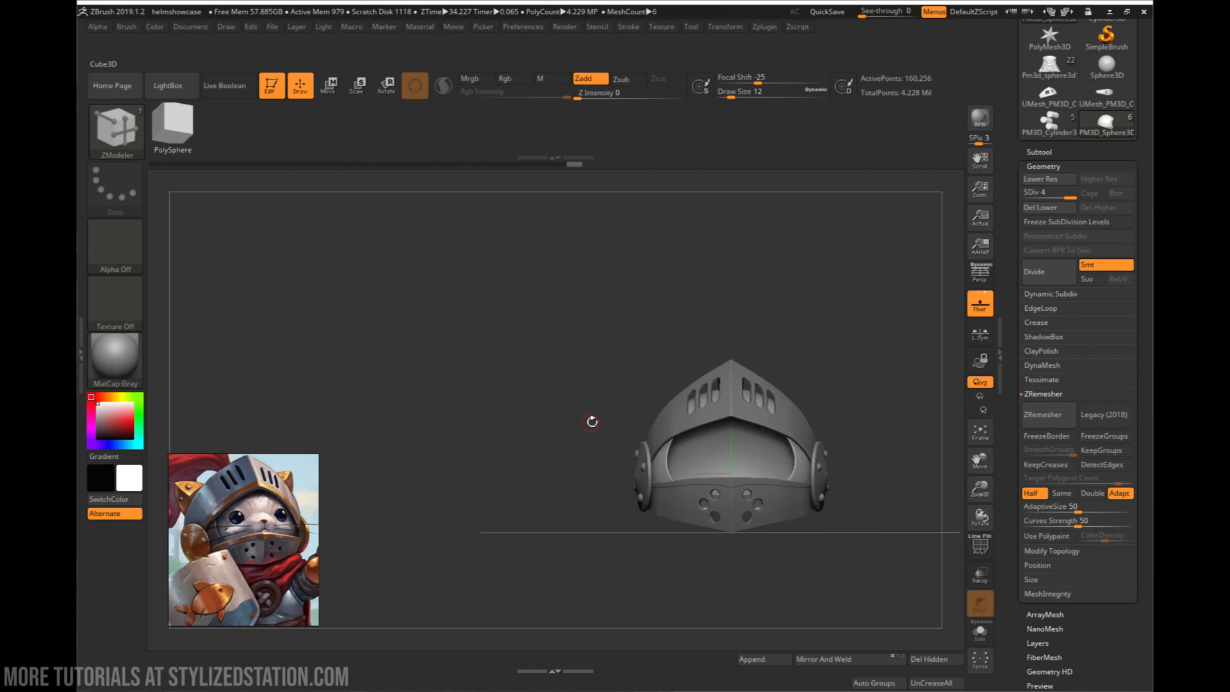
right_drag(769, 450, 735, 480)
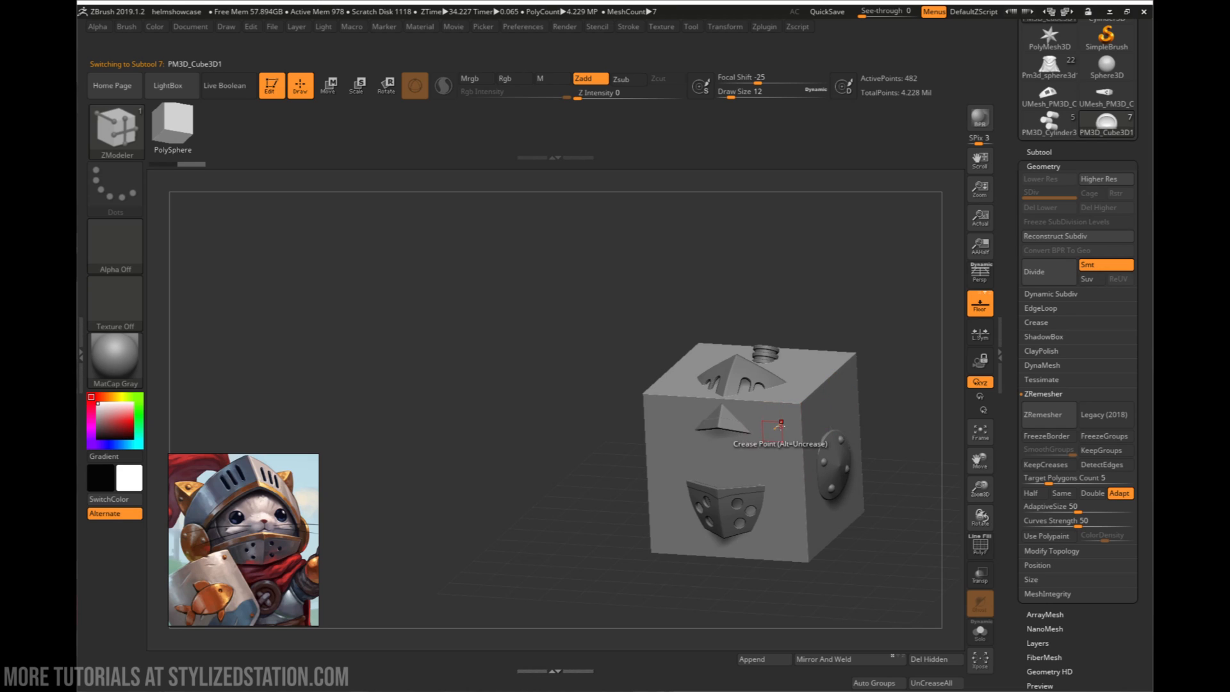
right_drag(826, 448, 826, 403)
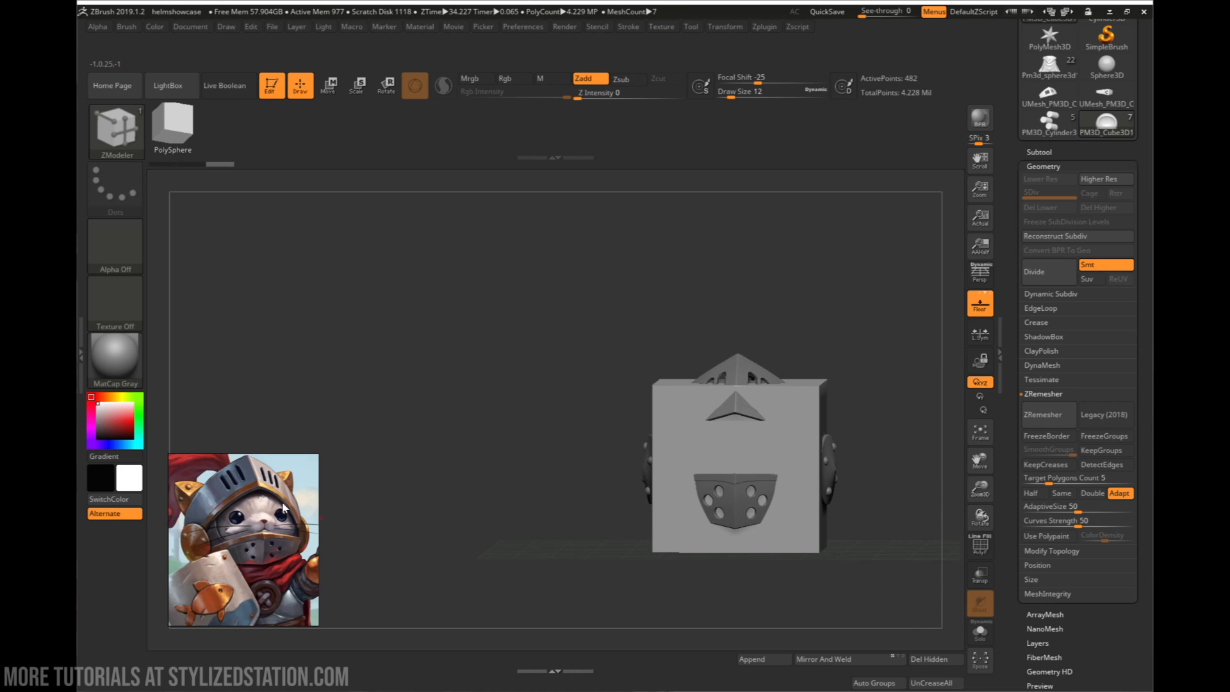
mouse_move(736, 473)
right_down()
mouse_move(719, 474)
mouse_move(747, 471)
right_up()
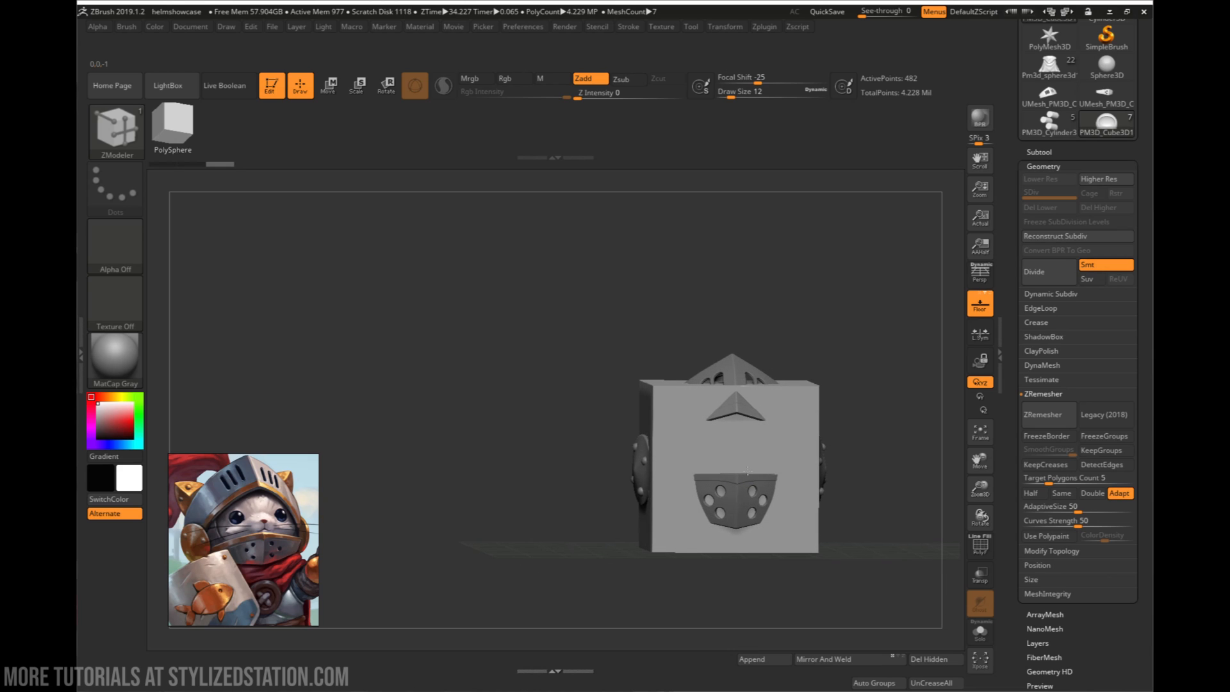
drag(531, 514, 772, 467)
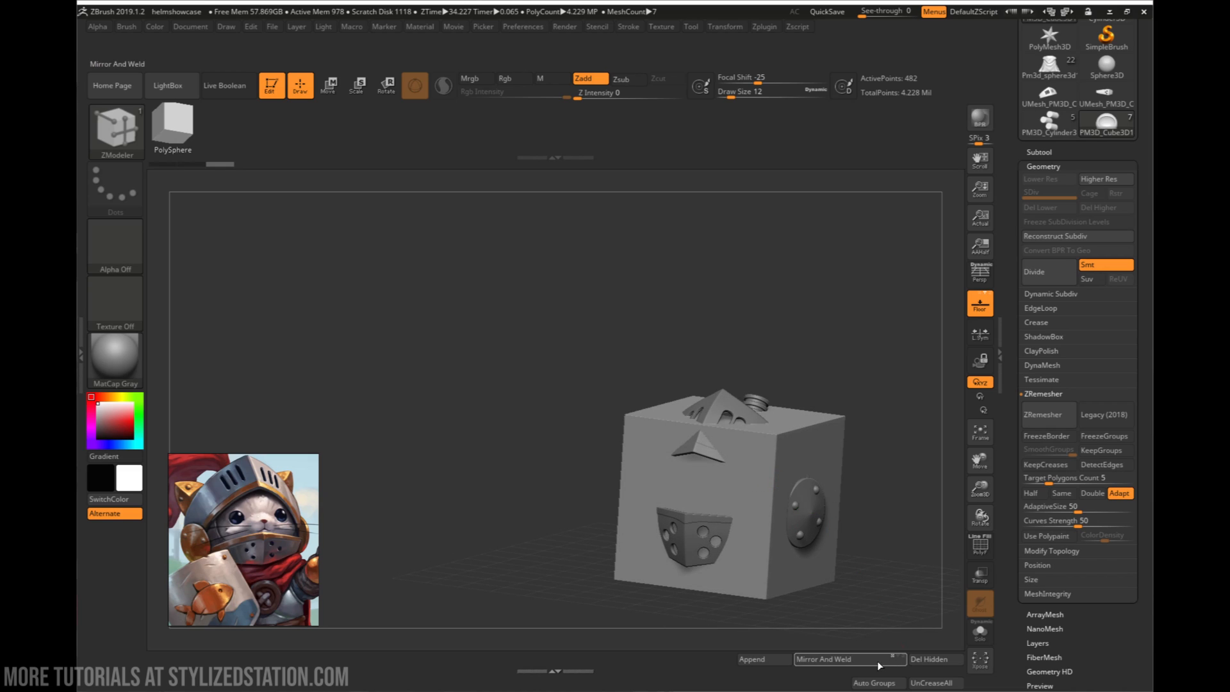
- Delete the appended cube subtool PM3D_Cube3D1 from the helmet tool
click(1054, 151)
click(1038, 465)
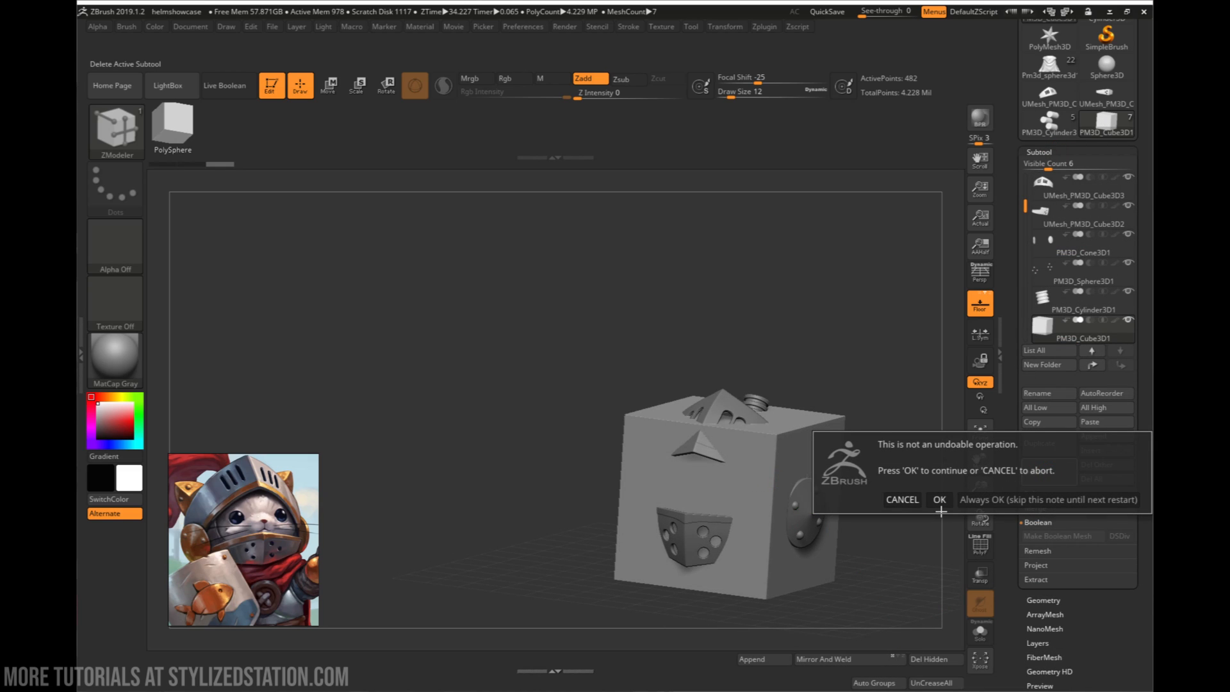
click(939, 499)
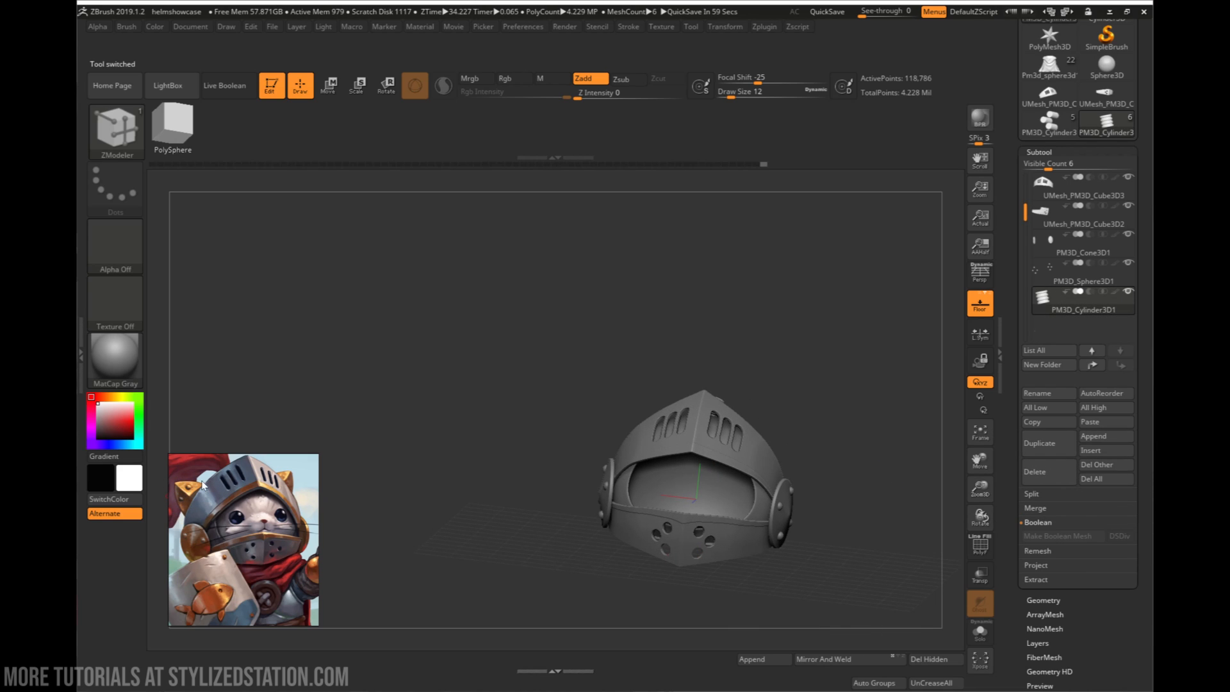
click(760, 661)
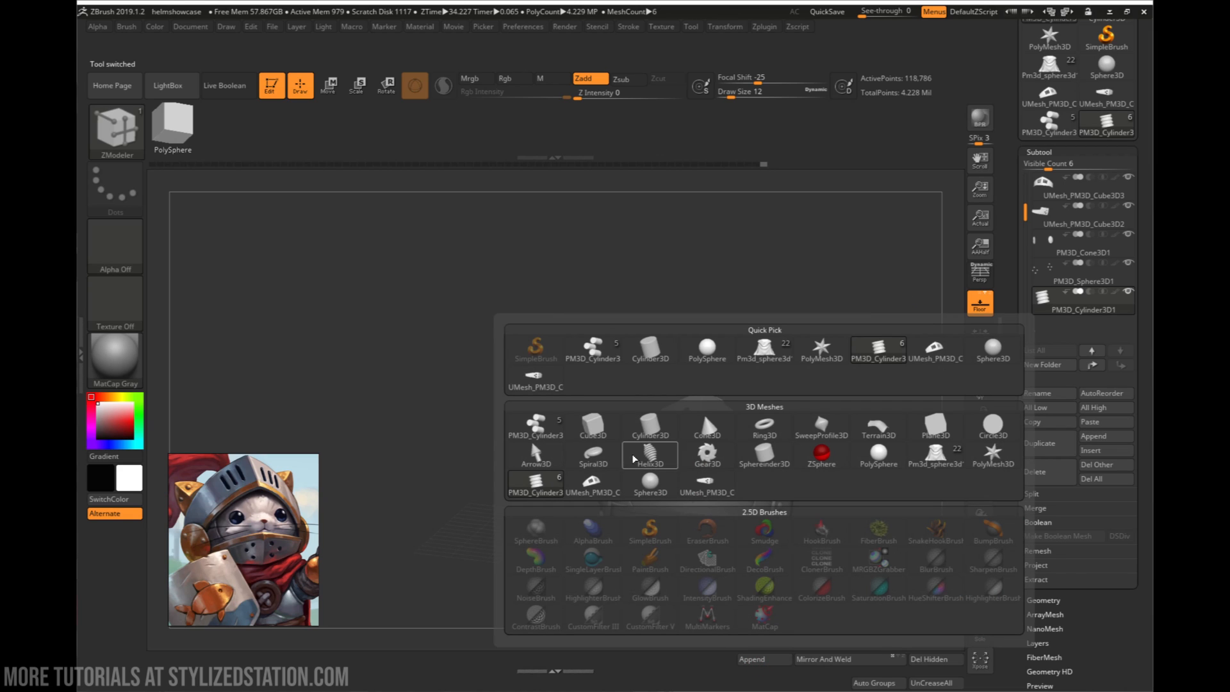
click(608, 488)
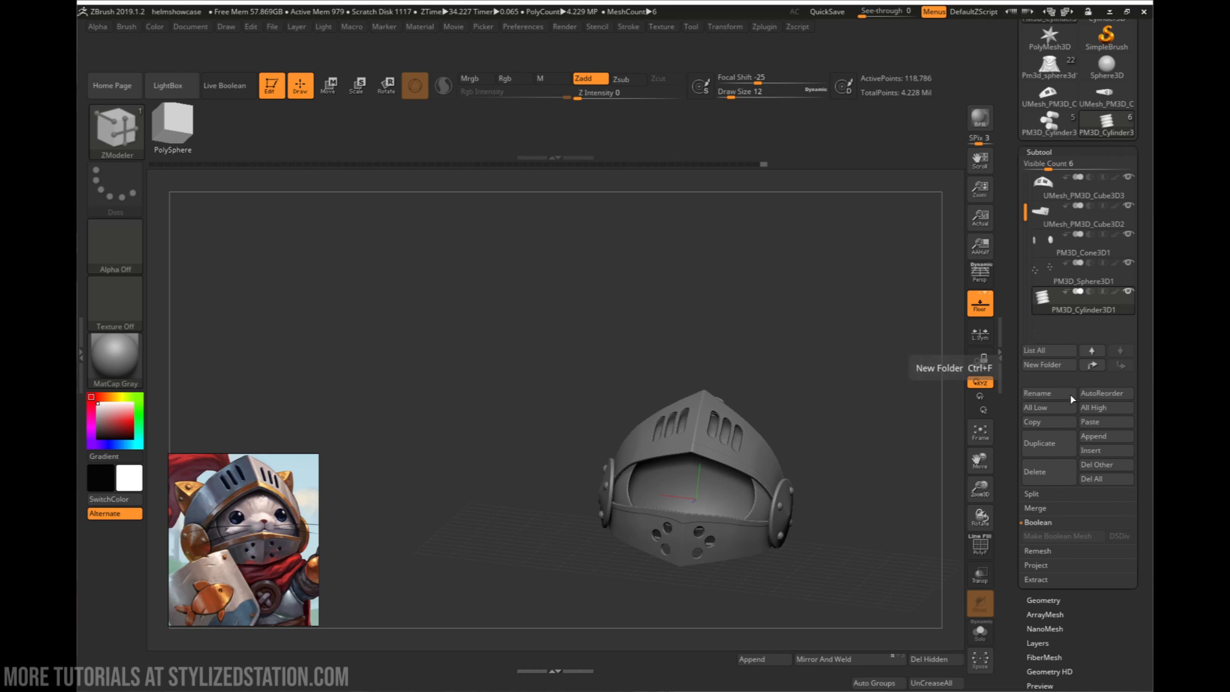
- Append a PolyMesh3D star to the helmet tool as a new subtool and switch to Move mode in front view
click(1098, 434)
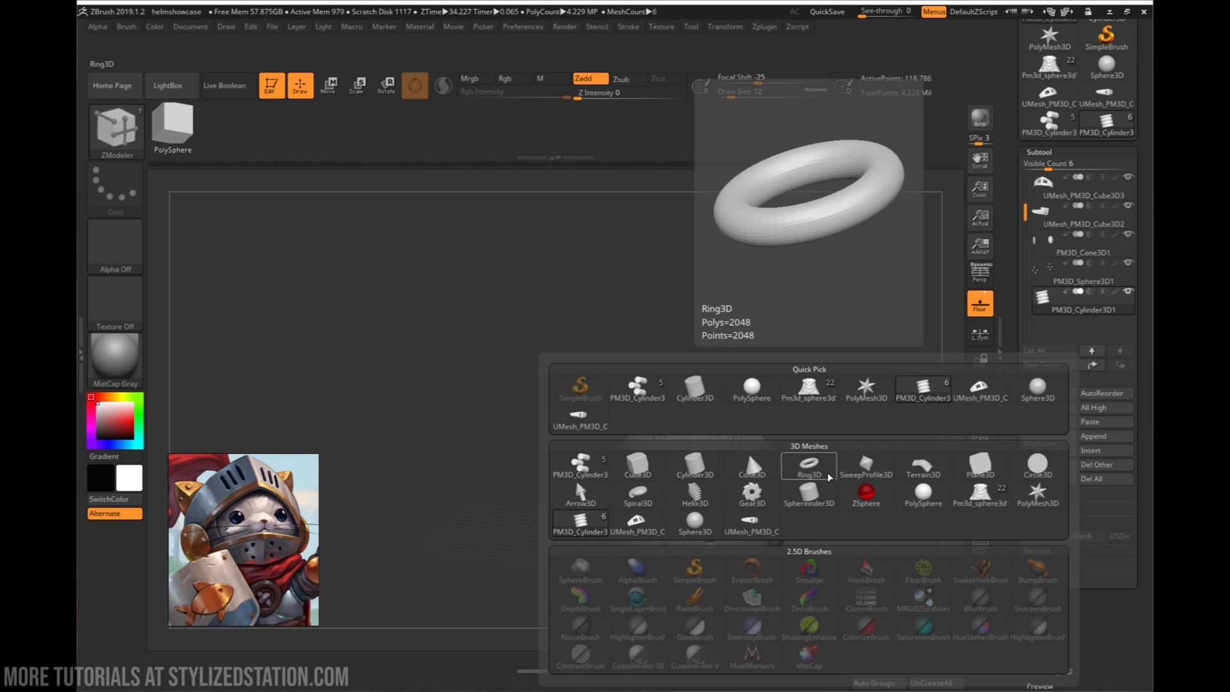
click(1038, 494)
alt+click(724, 510)
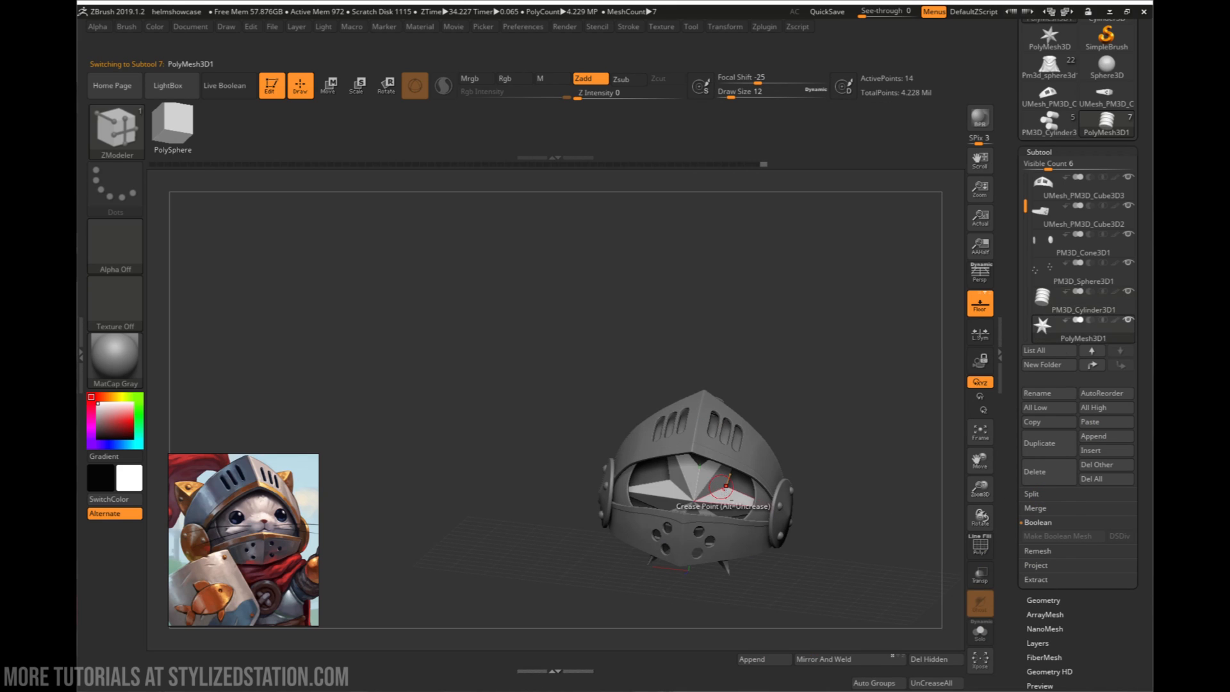
right_drag(724, 510, 810, 488)
key(w)
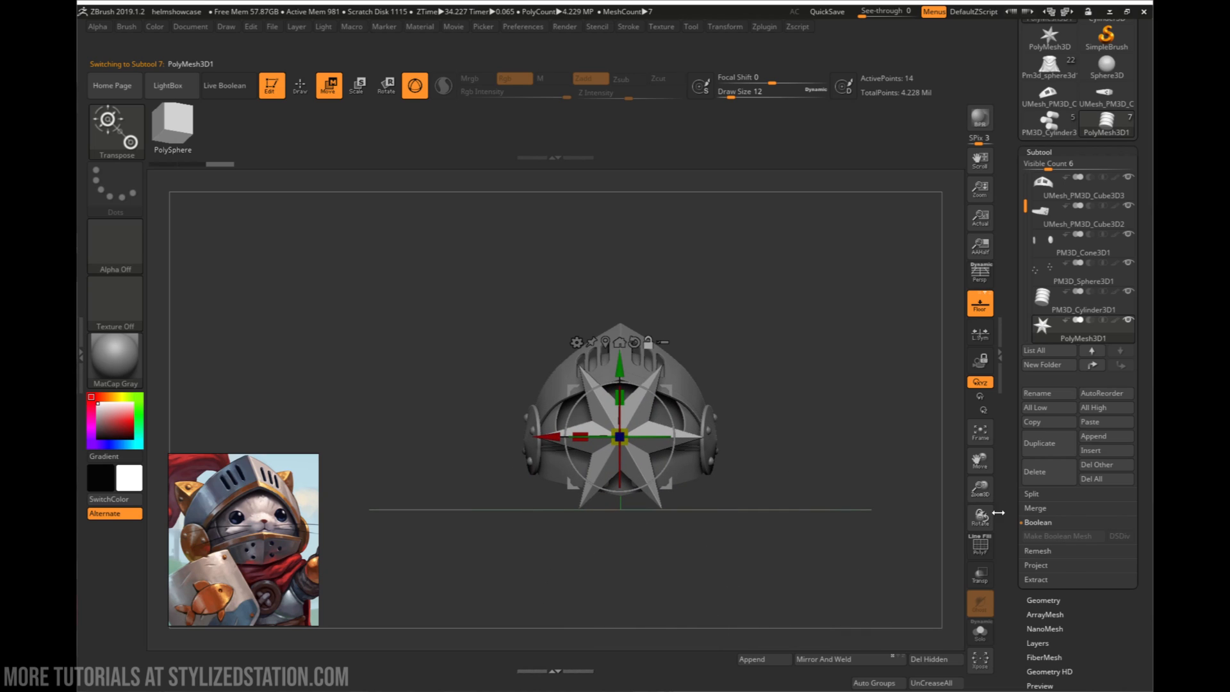
- Initialize the star subtool as a QCube with X, Y and Z resolution 2 and center the gizmo on the cube
scroll(1008, 516, down, 10)
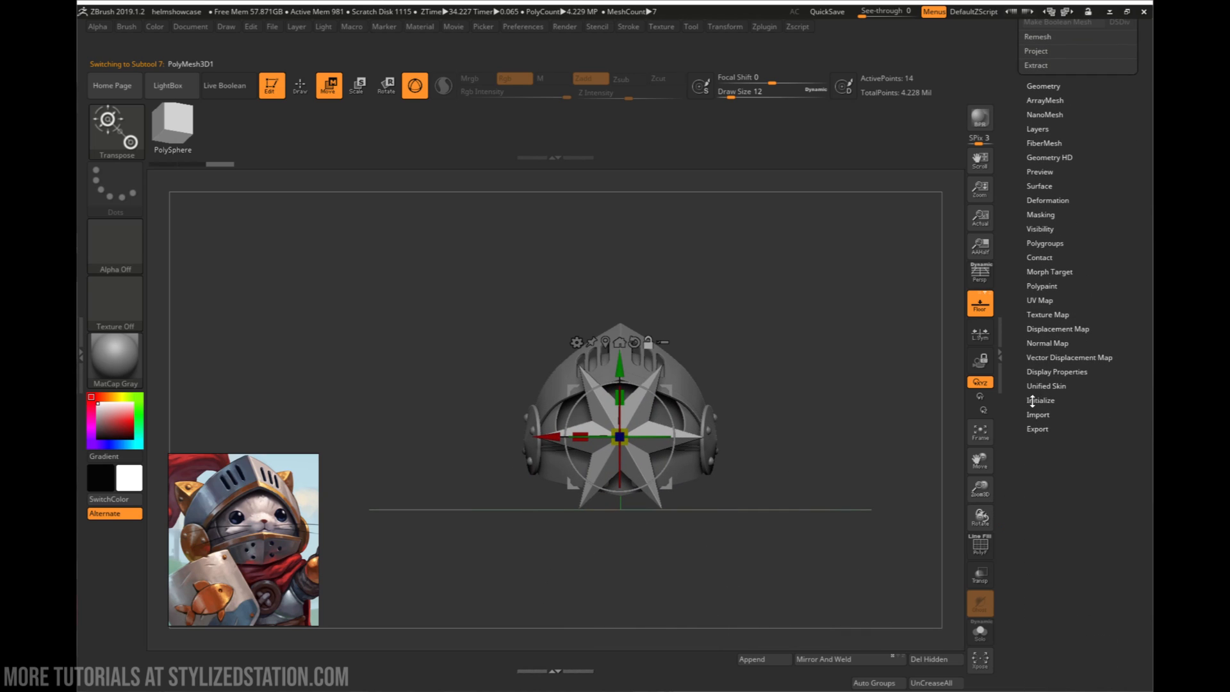
scroll(1044, 402, down, 8)
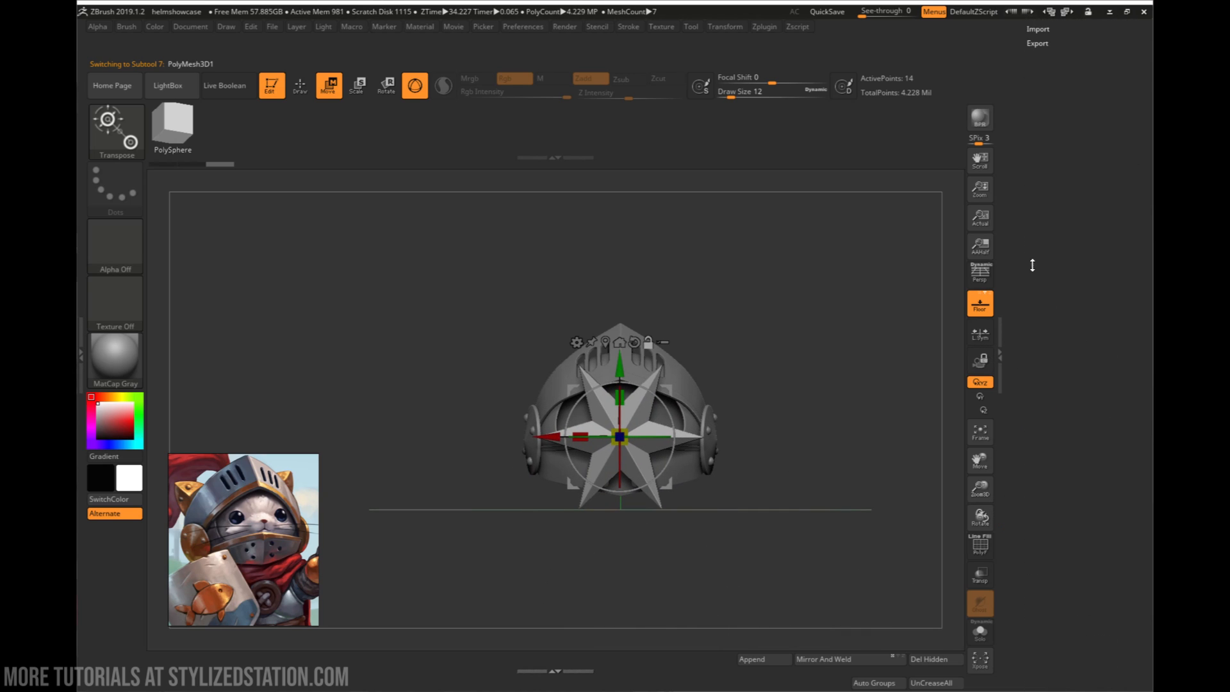
scroll(1034, 269, up, 6)
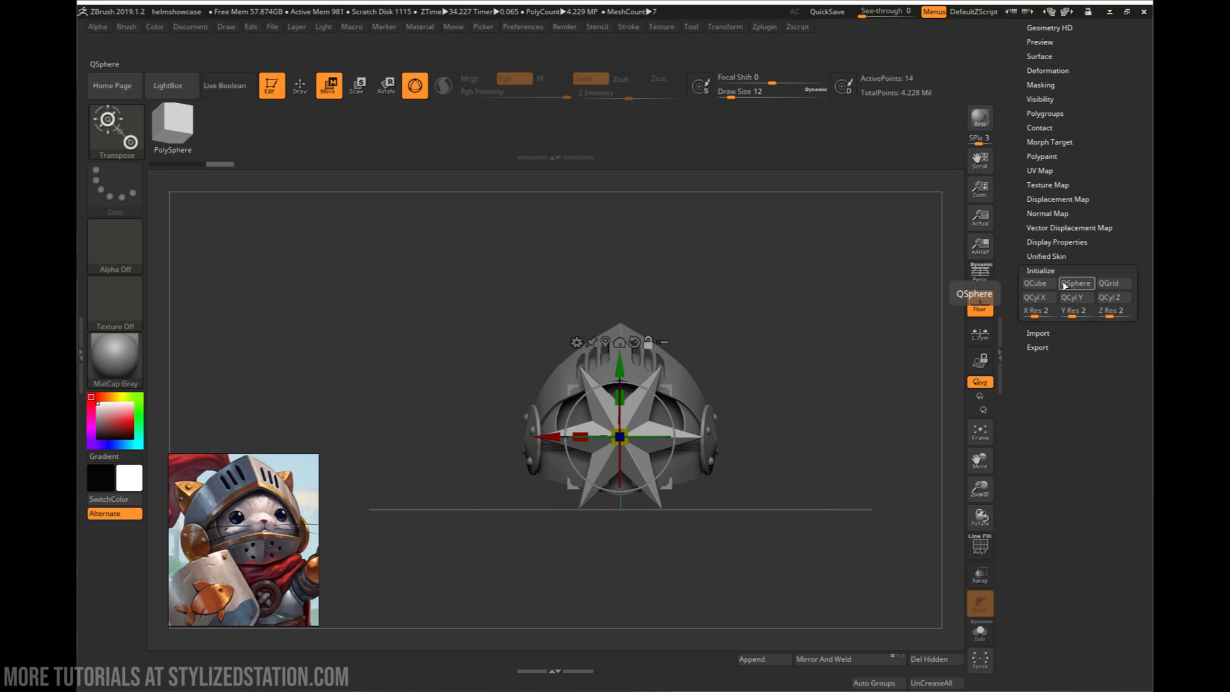
click(1035, 283)
key(f)
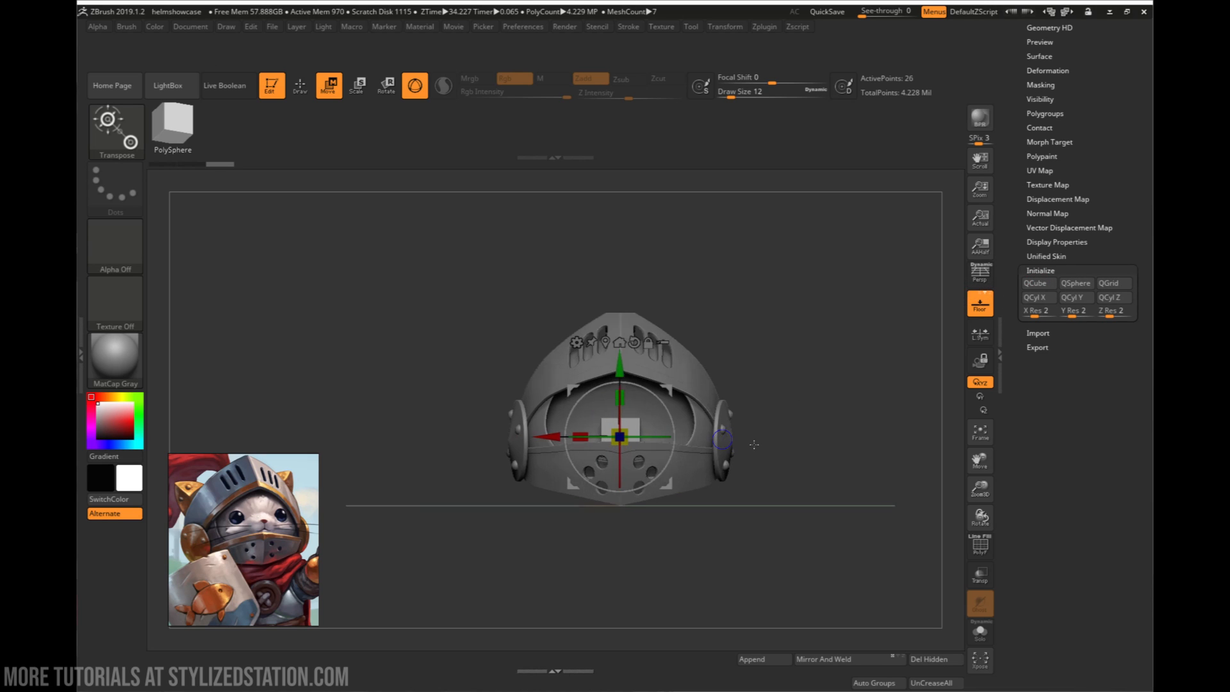
drag(691, 490, 754, 502)
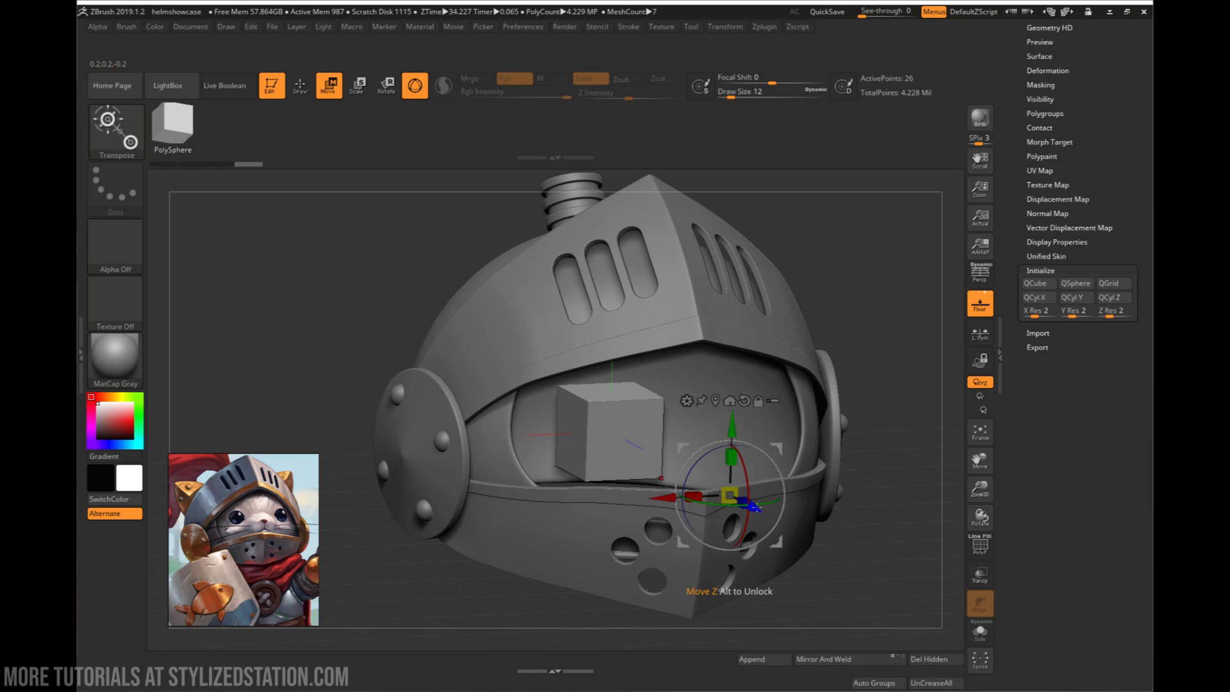
click(715, 401)
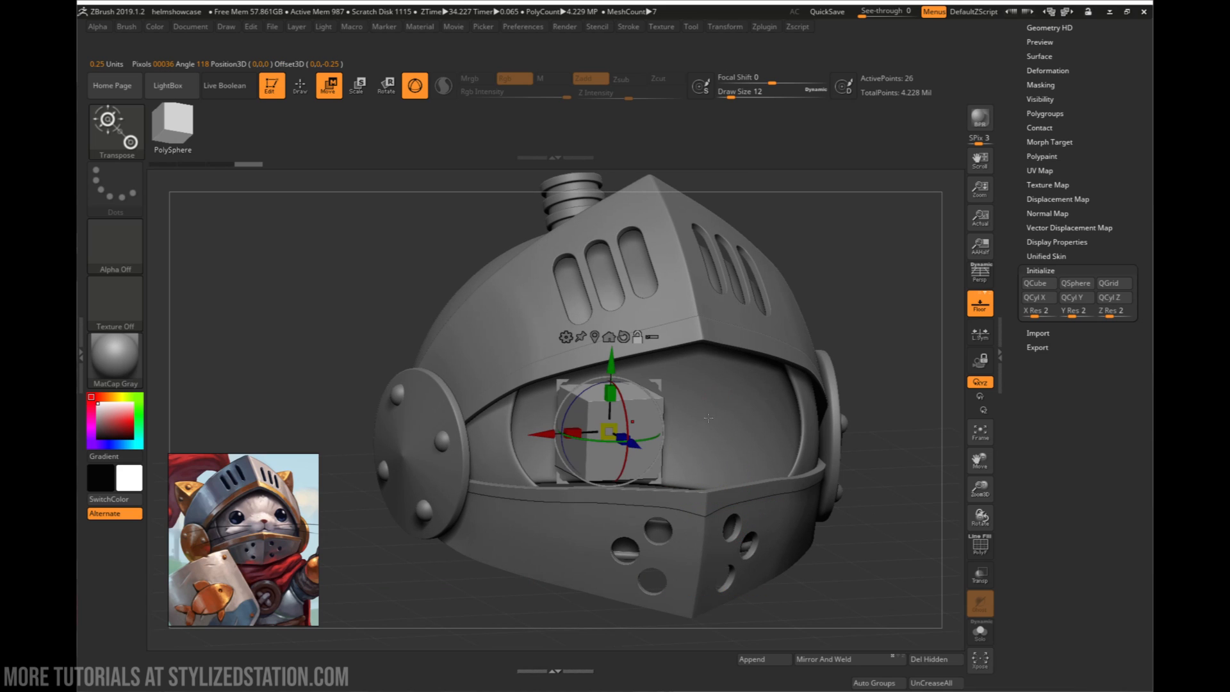
- Move the cube out in front of the visor, turn on the polyframe display and return to Draw mode
drag(646, 433, 939, 599)
key(shift+f)
alt+drag(938, 599, 892, 530)
drag(892, 530, 889, 478)
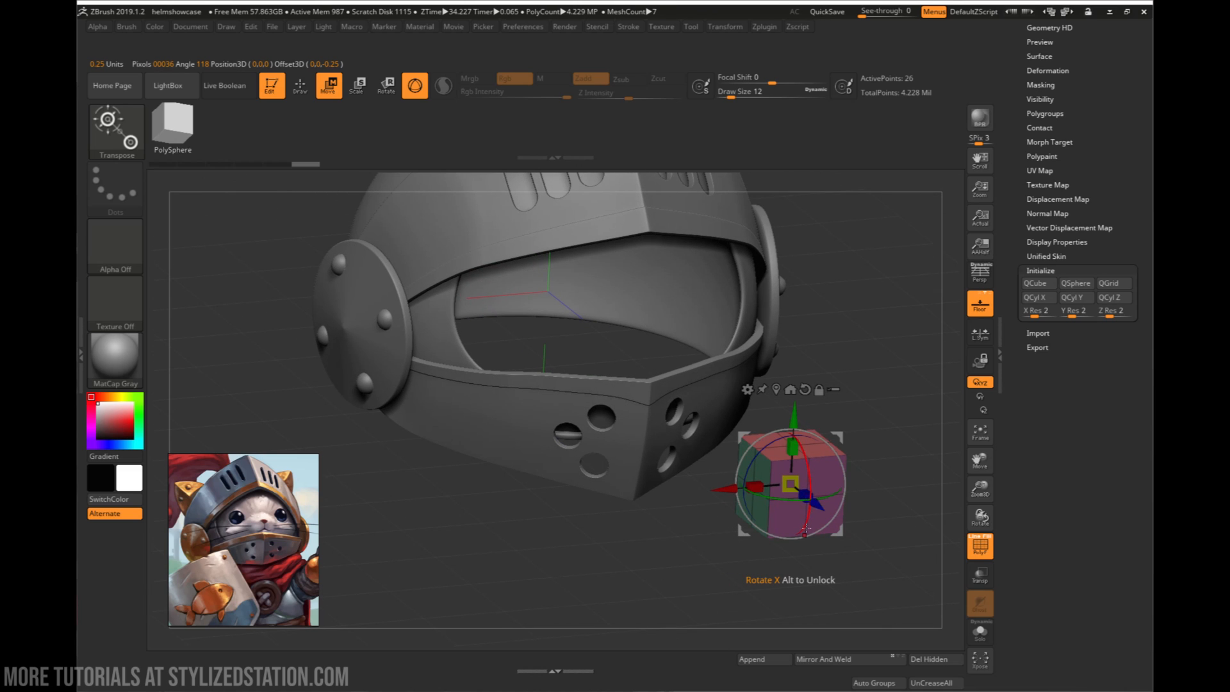
key(q)
mouse_move(846, 524)
mouse_down()
mouse_move(810, 510)
mouse_move(843, 521)
mouse_up()
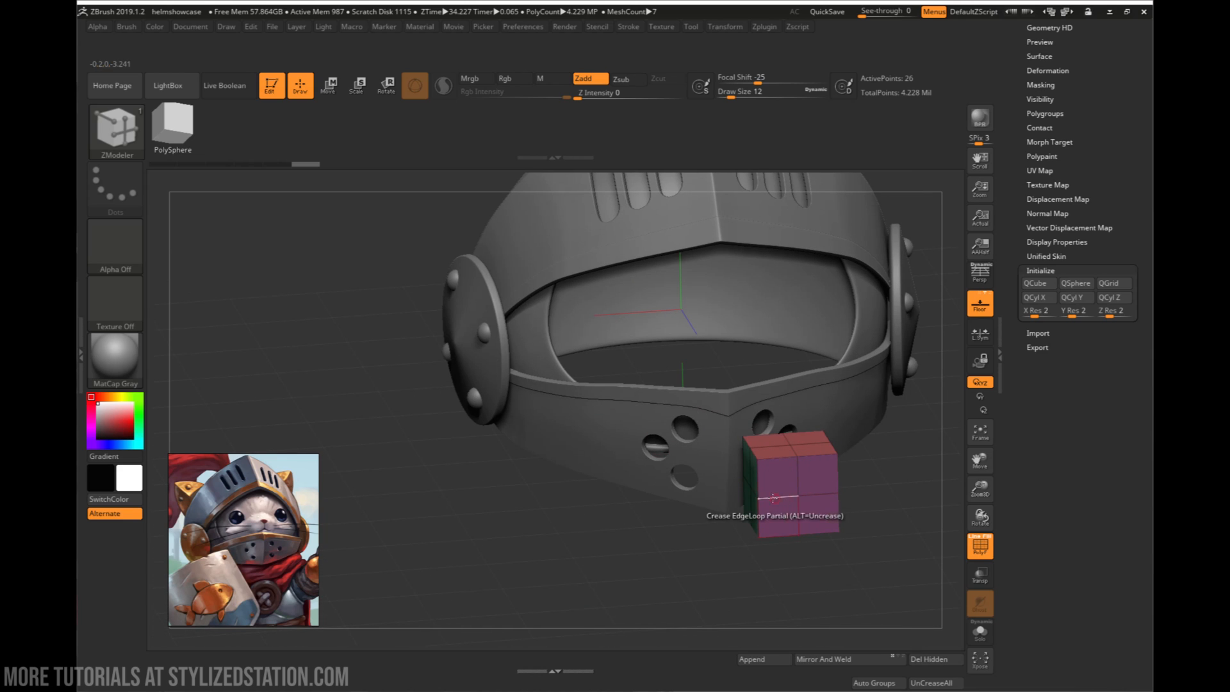
mouse_move(851, 522)
mouse_down()
mouse_move(866, 514)
mouse_move(804, 506)
mouse_move(853, 513)
mouse_up()
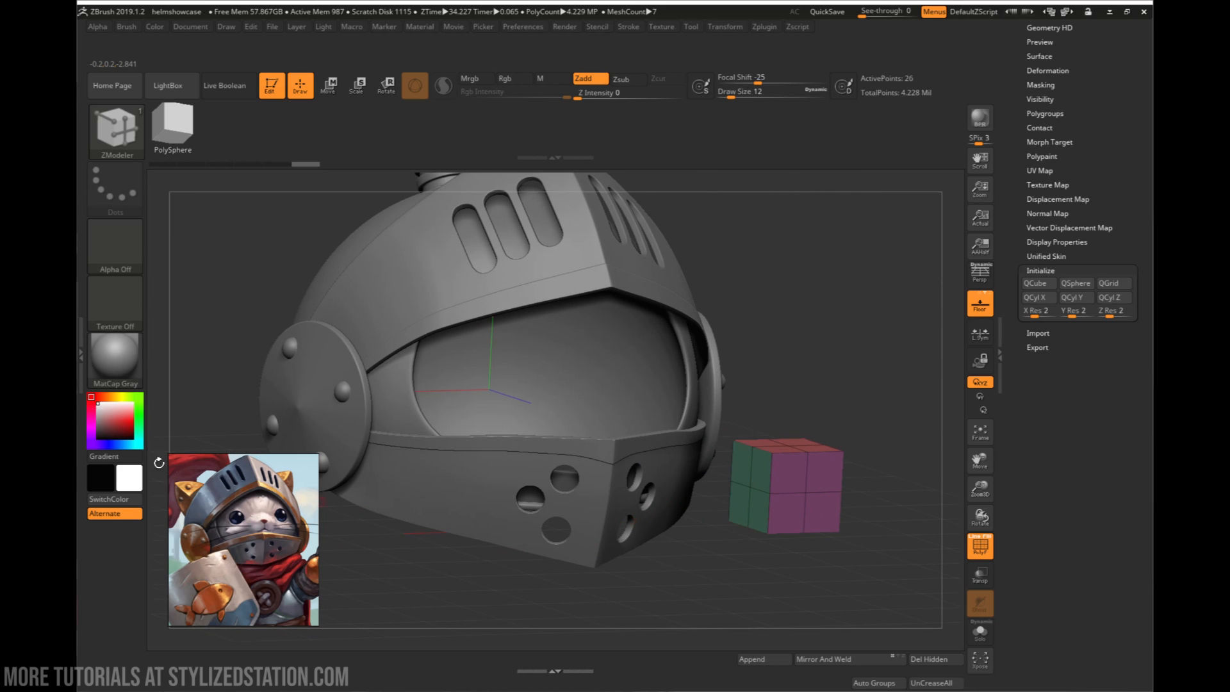
- Undo the cube conversion, try initializing the star as a QSphere at resolution 2, and undo that too
key(ctrl+z)
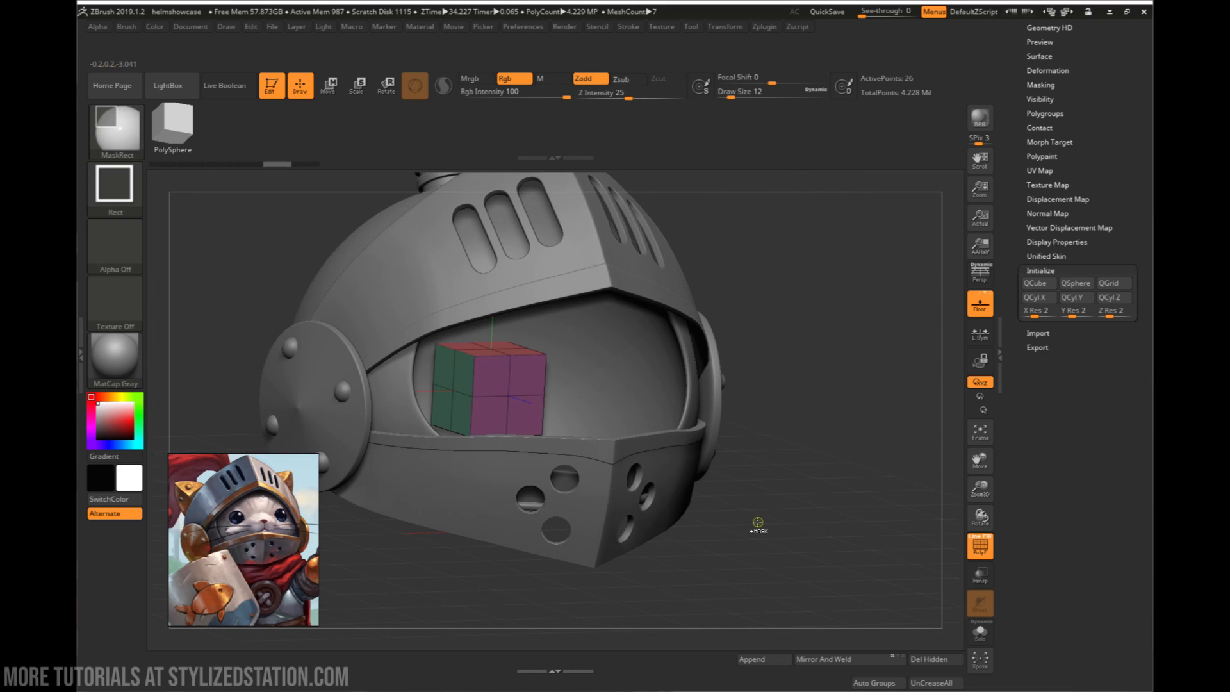
key(ctrl+z)
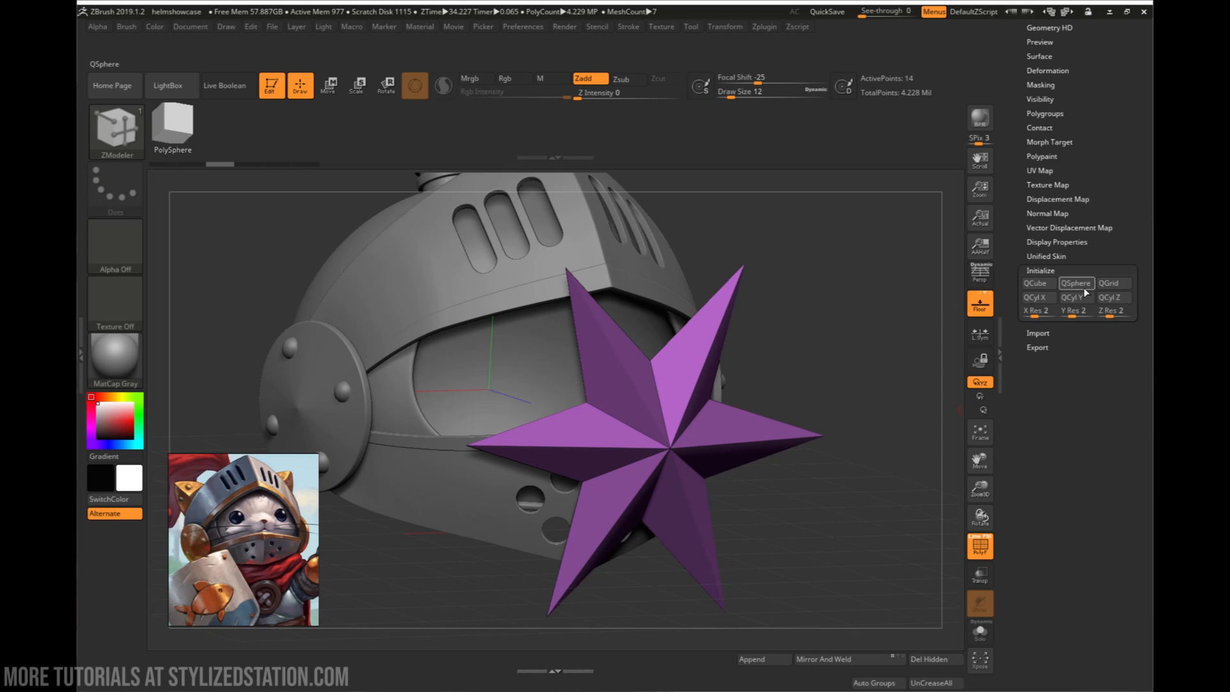
click(1075, 284)
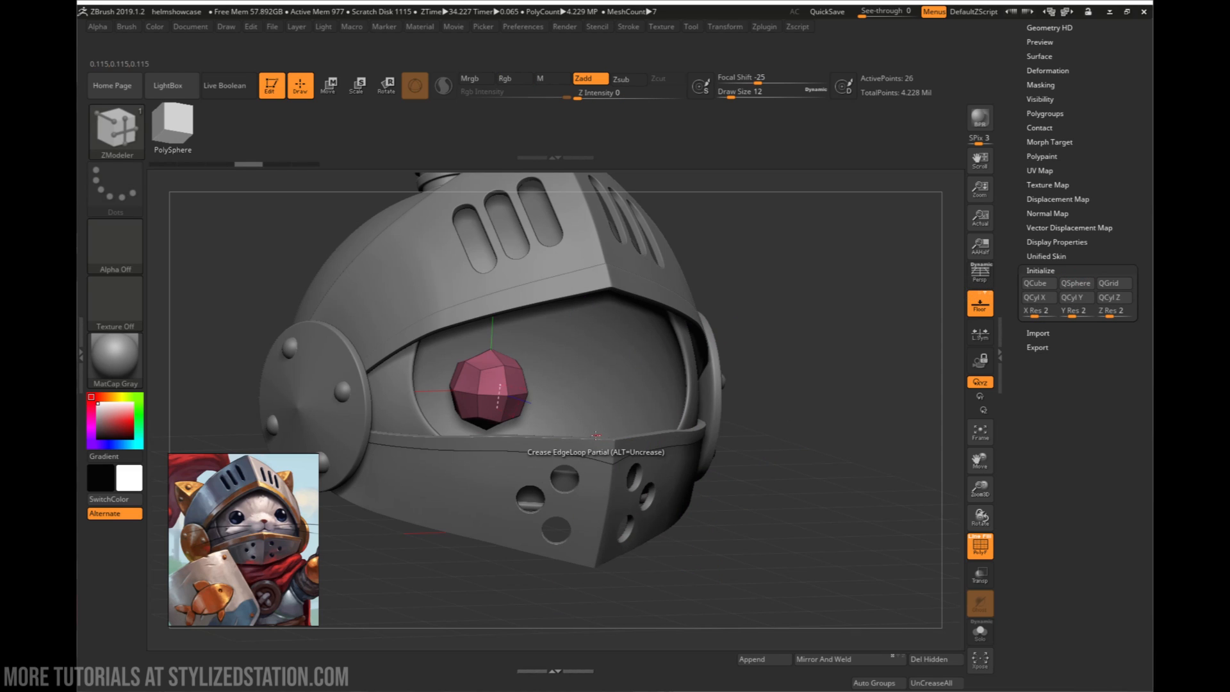
key(ctrl+z)
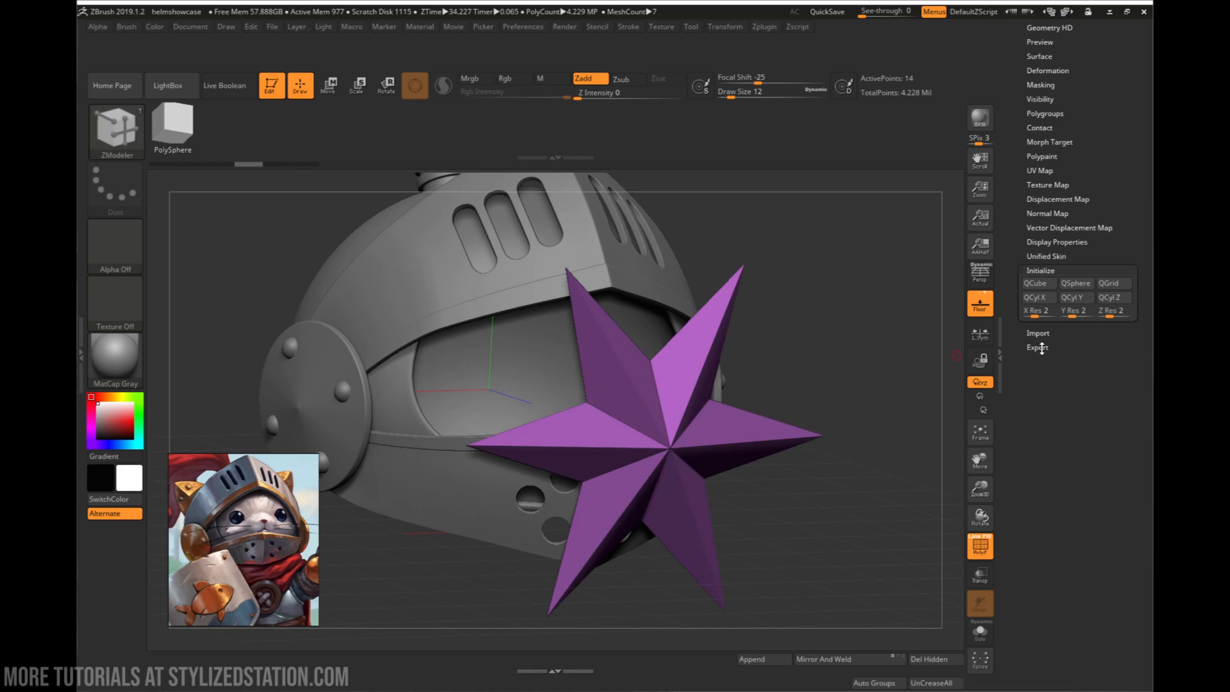
- Set the X, Y and Z resolution to 4, try initializing the star as a QSphere, and undo it
click(1039, 311)
key(Return)
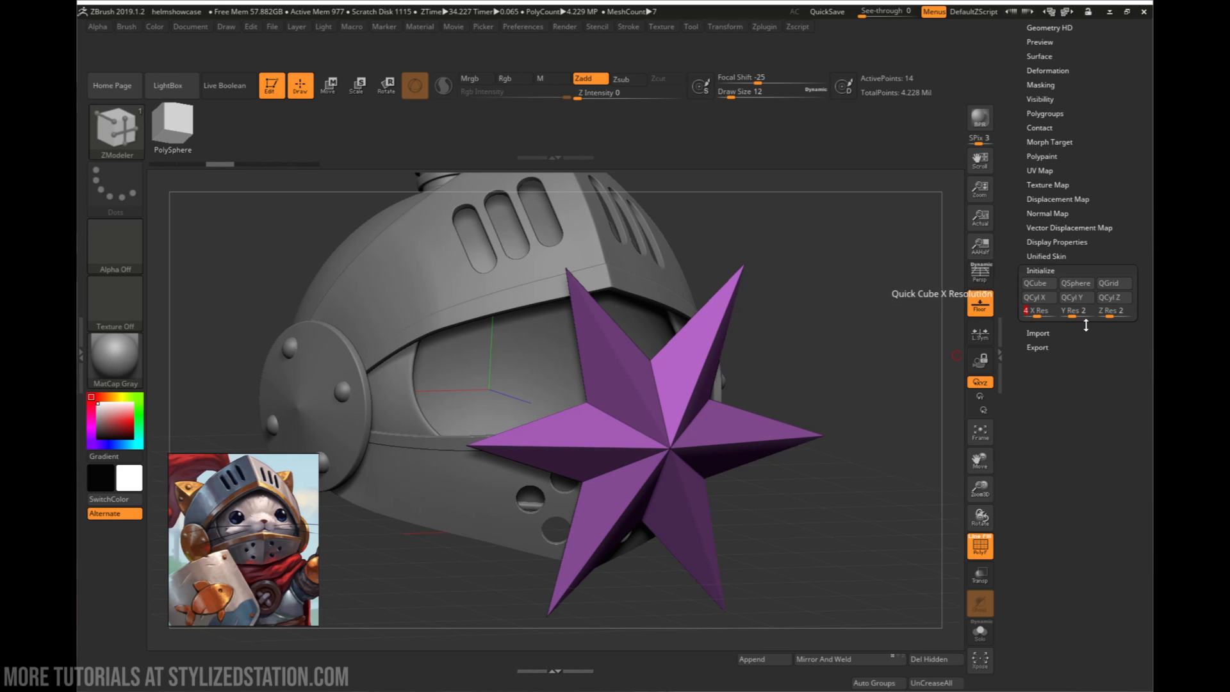
click(1086, 310)
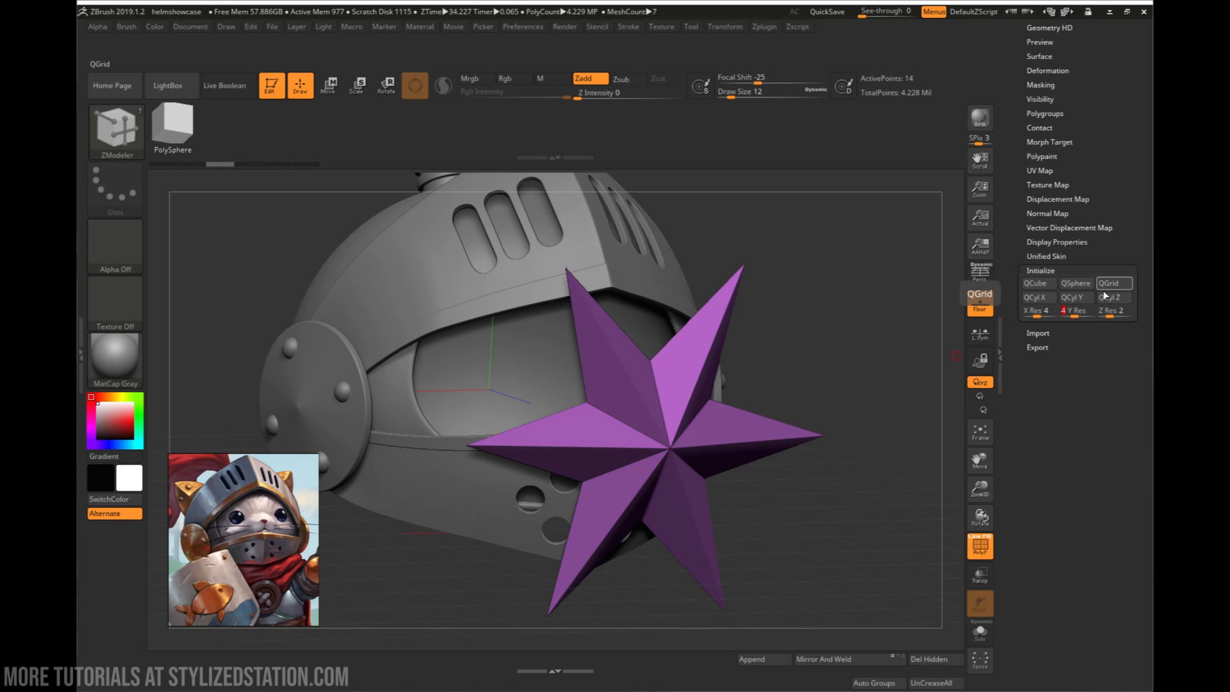
click(1125, 313)
text(4)
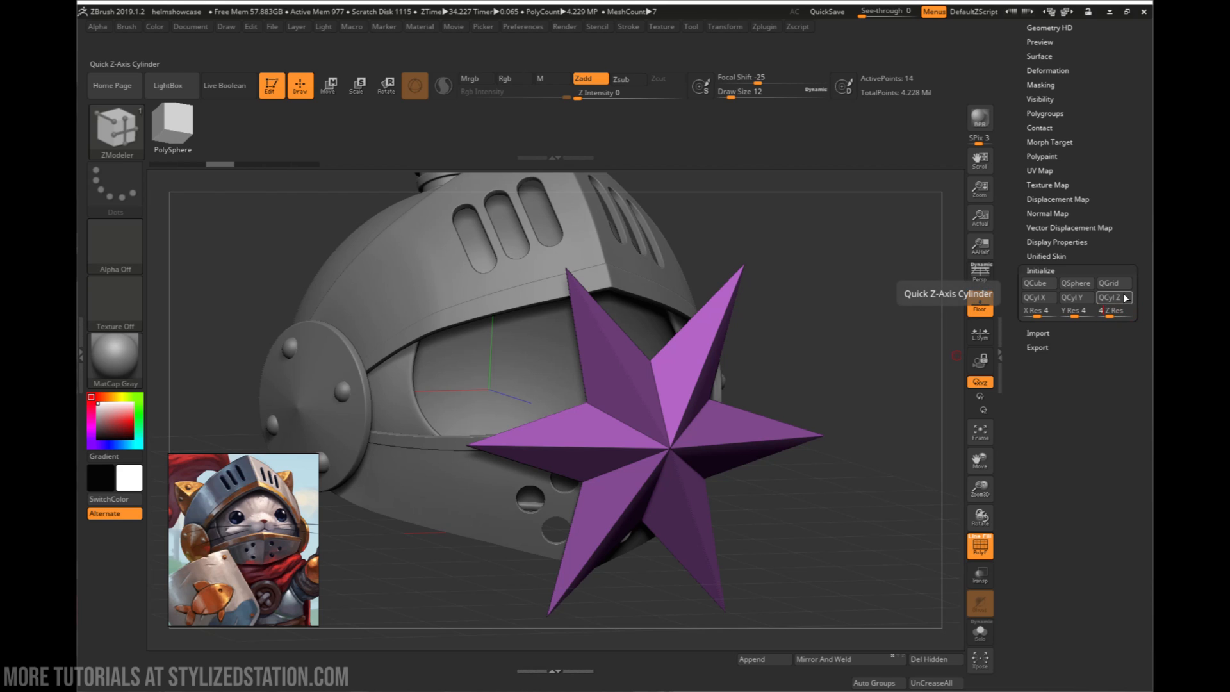
click(1092, 284)
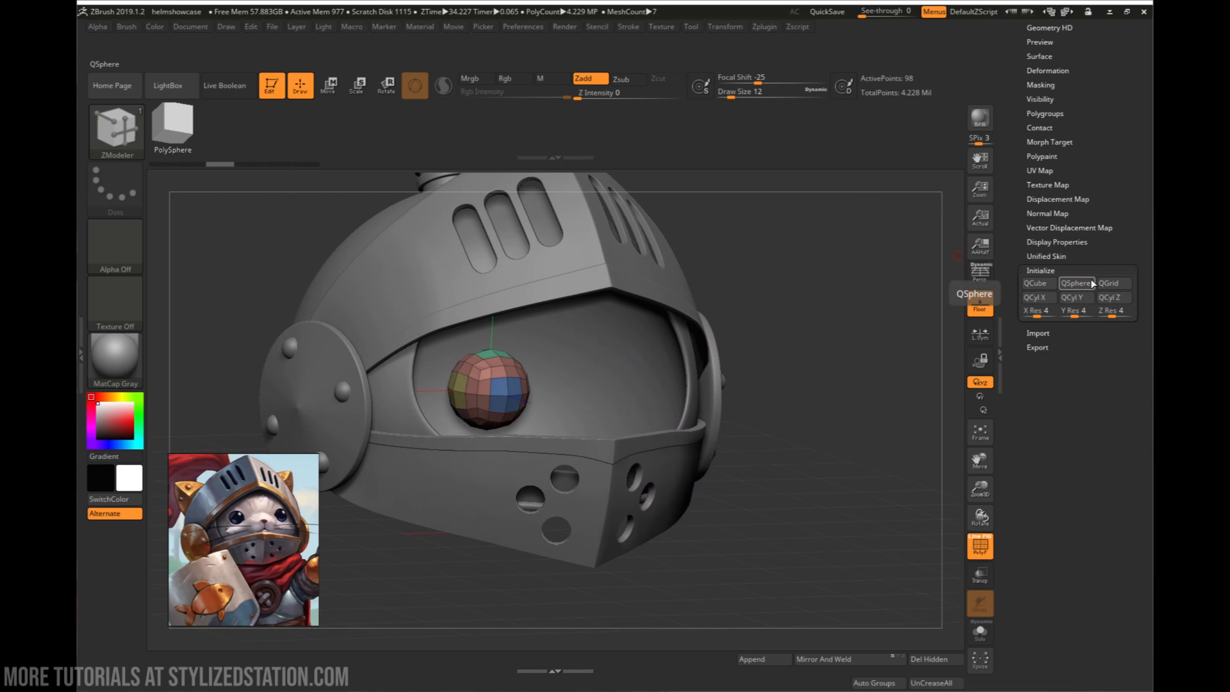
key(ctrl+z)
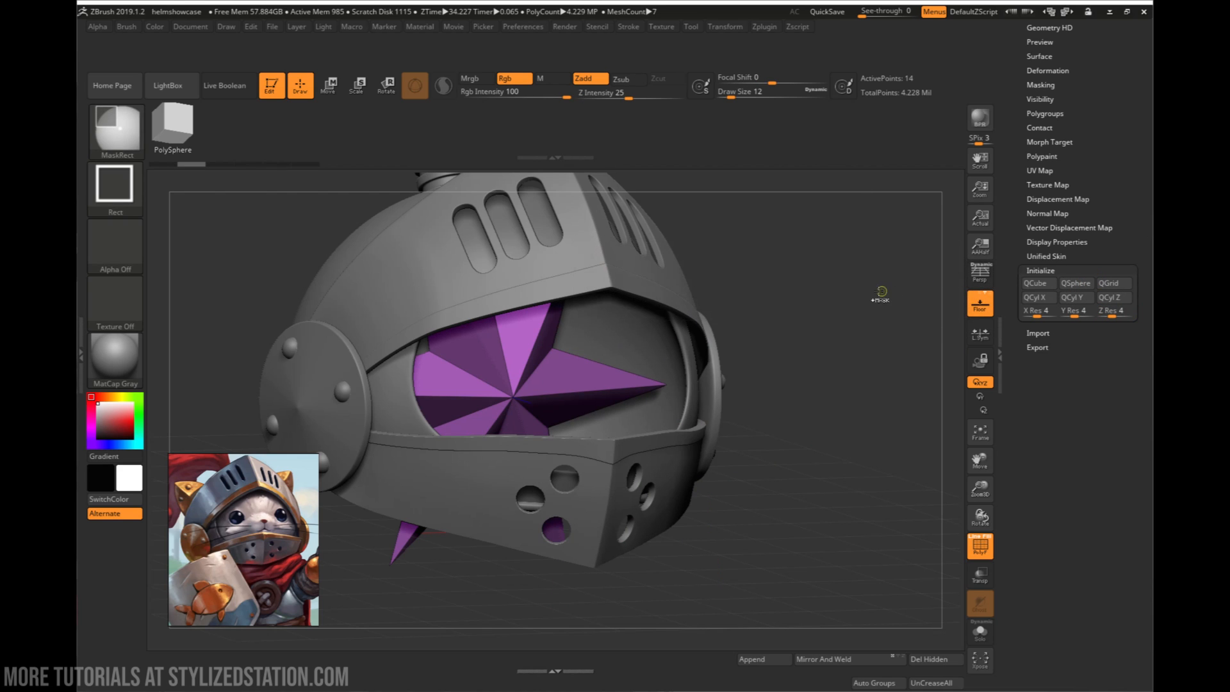
- Set the X, Y and Z resolution to 2 and initialize the star subtool as a QSphere
click(1040, 314)
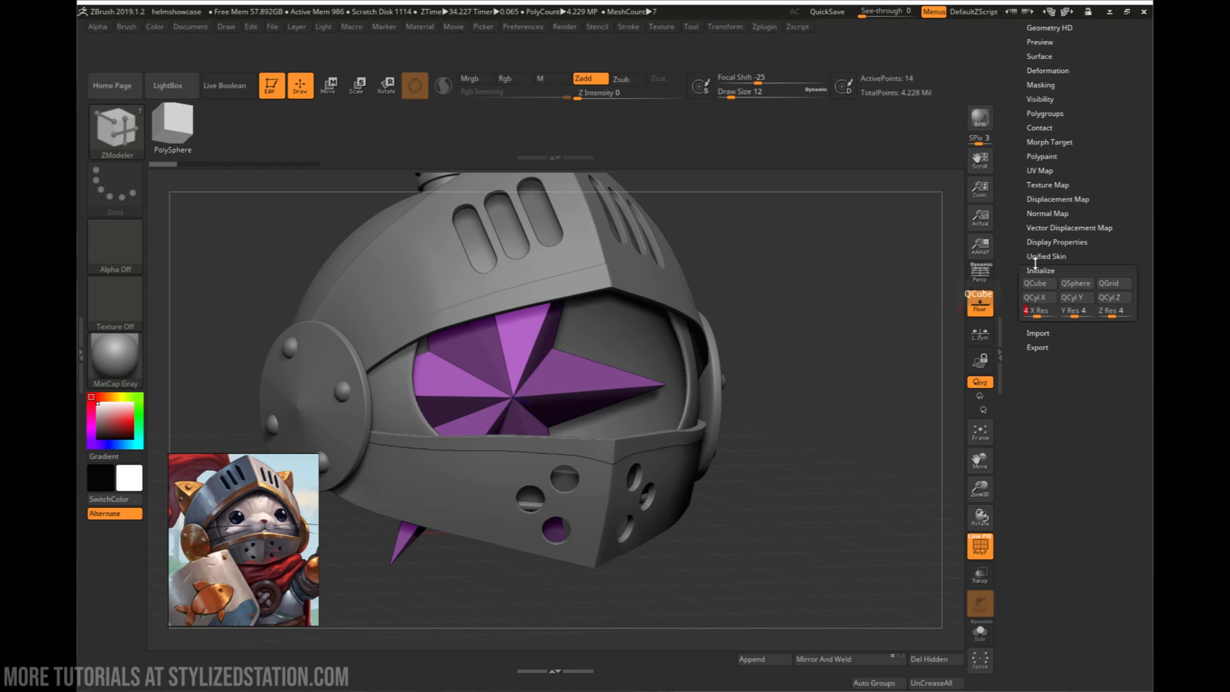
click(1090, 312)
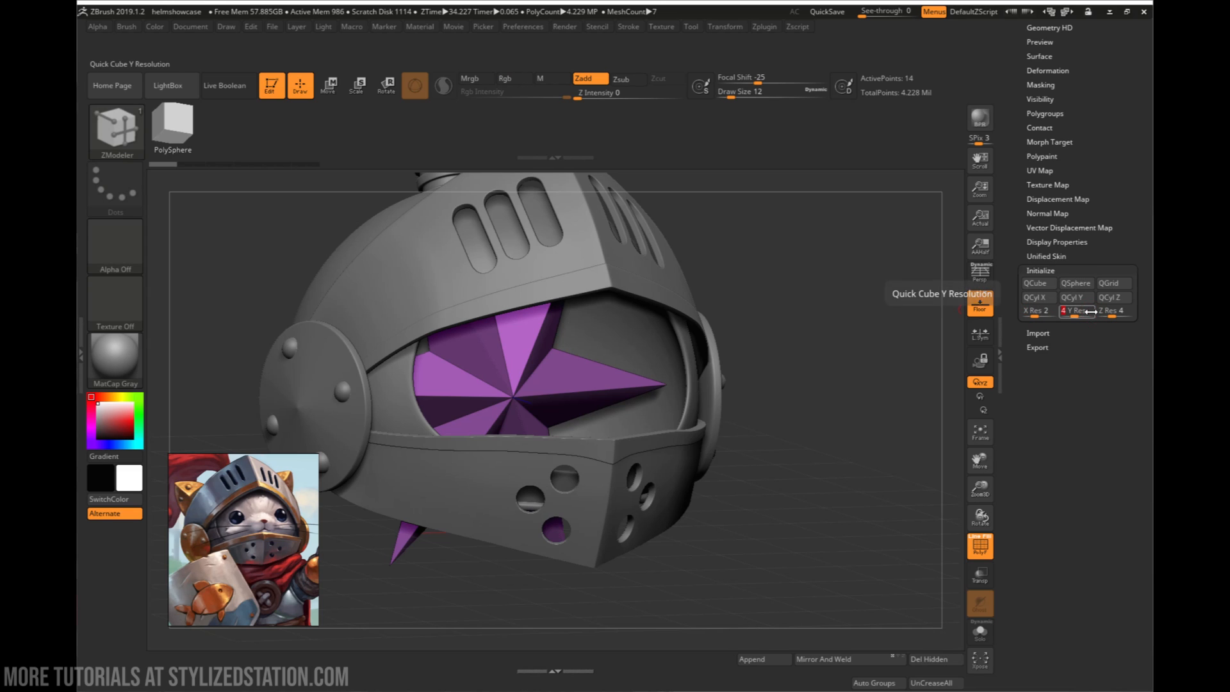
text(2)
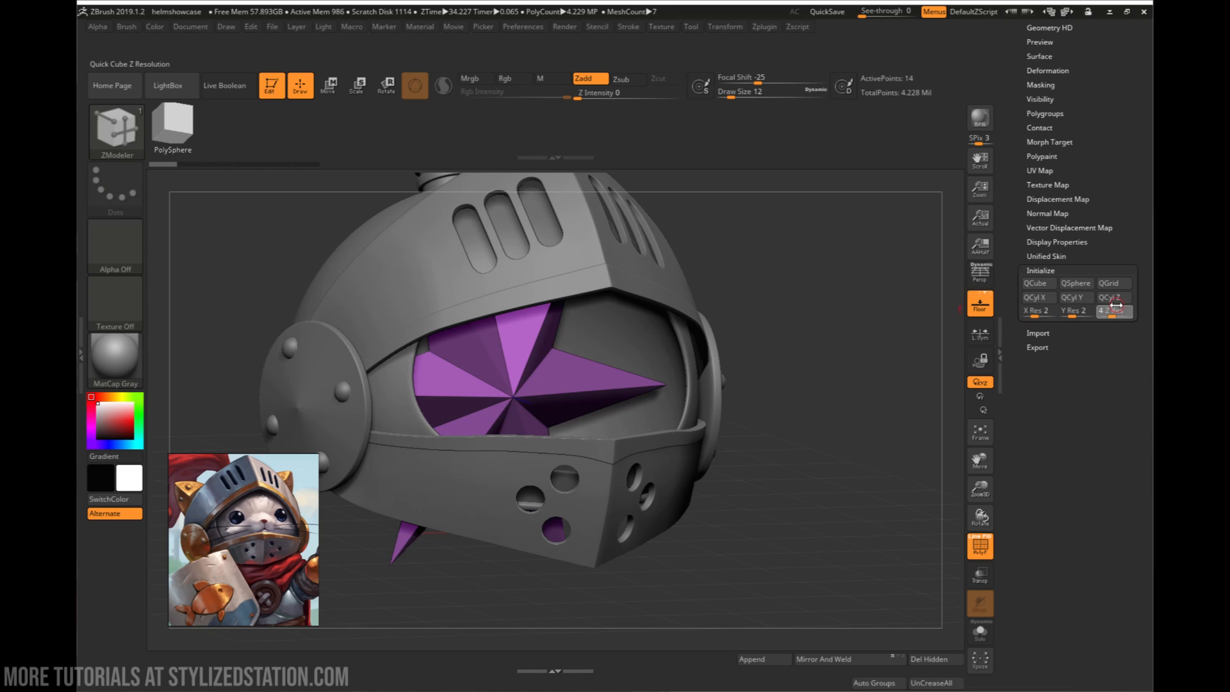
text(2)
click(1075, 283)
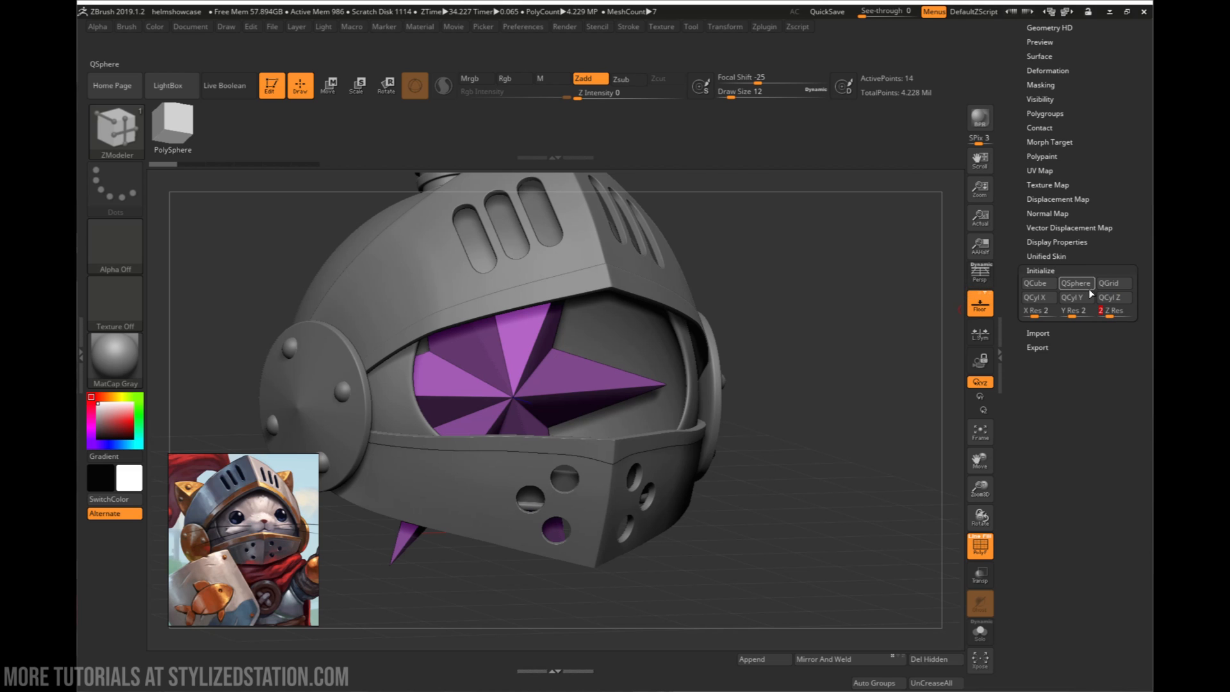
- Move the low-poly sphere out in front of the visor and stretch it vertically into a long crystal shape
key(w)
drag(520, 404, 791, 491)
drag(897, 532, 765, 548)
drag(757, 439, 862, 413)
drag(756, 437, 754, 468)
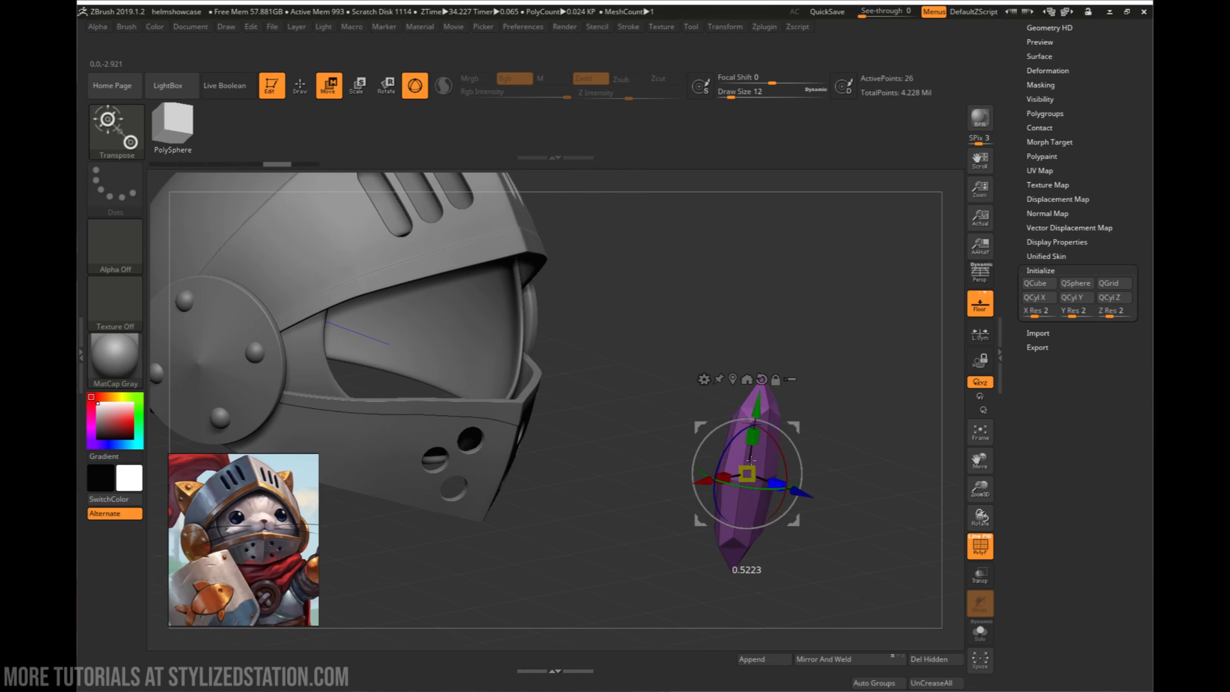
drag(878, 409, 800, 414)
mouse_move(865, 384)
alt+mouse_down()
mouse_move(881, 448)
mouse_move(813, 492)
mouse_move(820, 479)
mouse_move(836, 492)
alt+mouse_up()
- Widen the elongated crystal shape slightly along the X axis in front view
key(q)
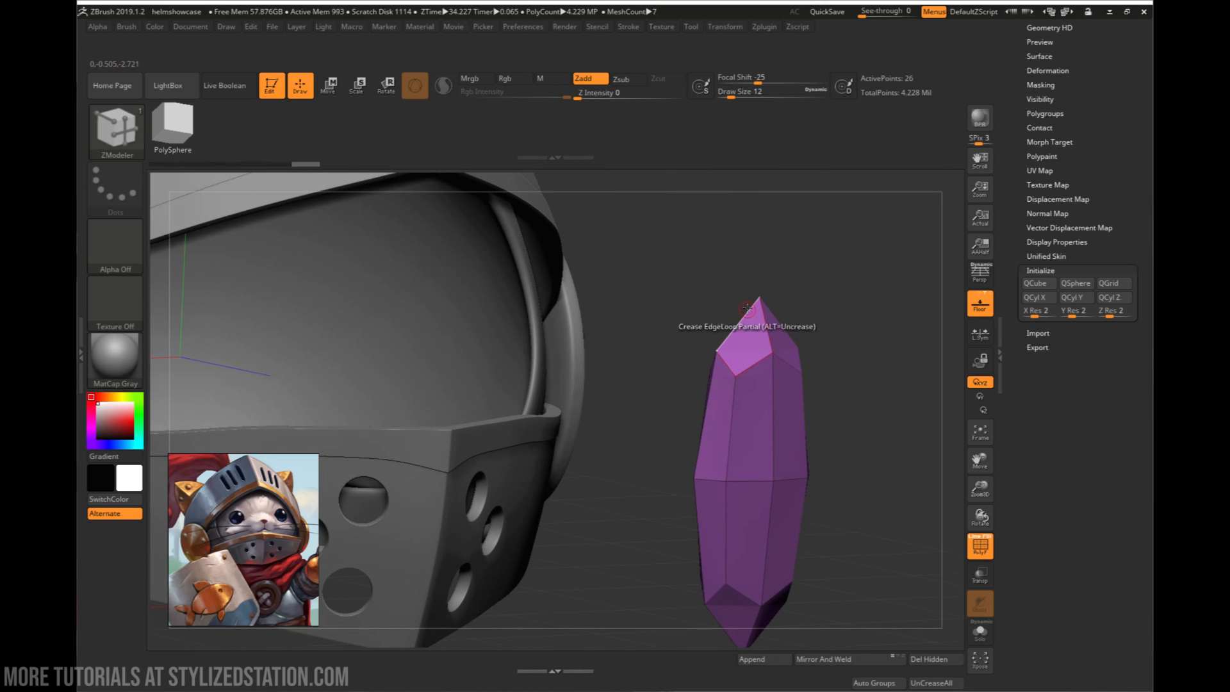
drag(820, 352, 743, 371)
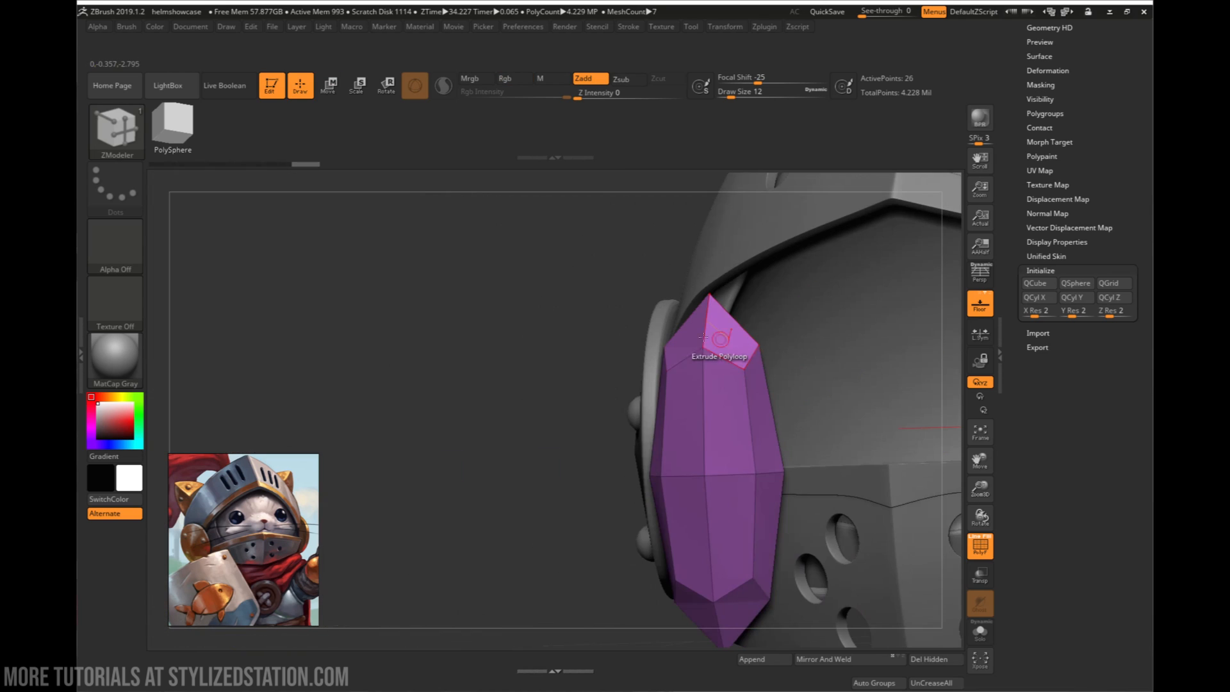
right_drag(741, 332, 705, 343)
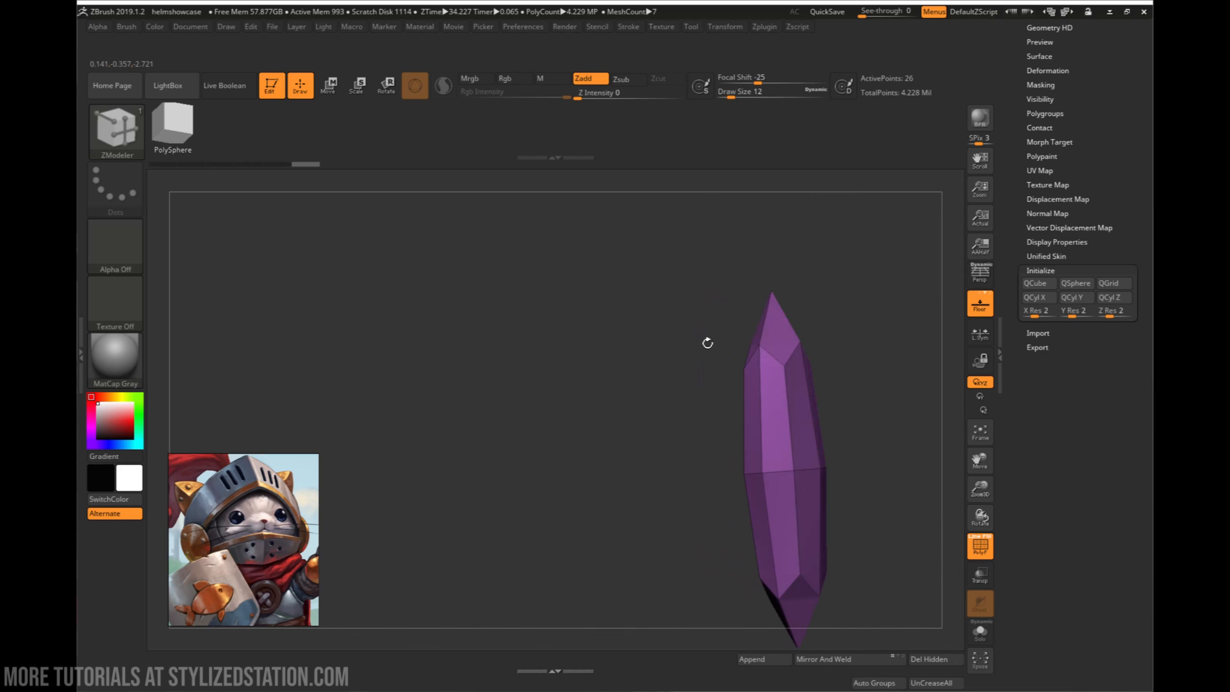
right_drag(797, 369, 858, 359)
alt+right_drag(756, 305, 736, 378)
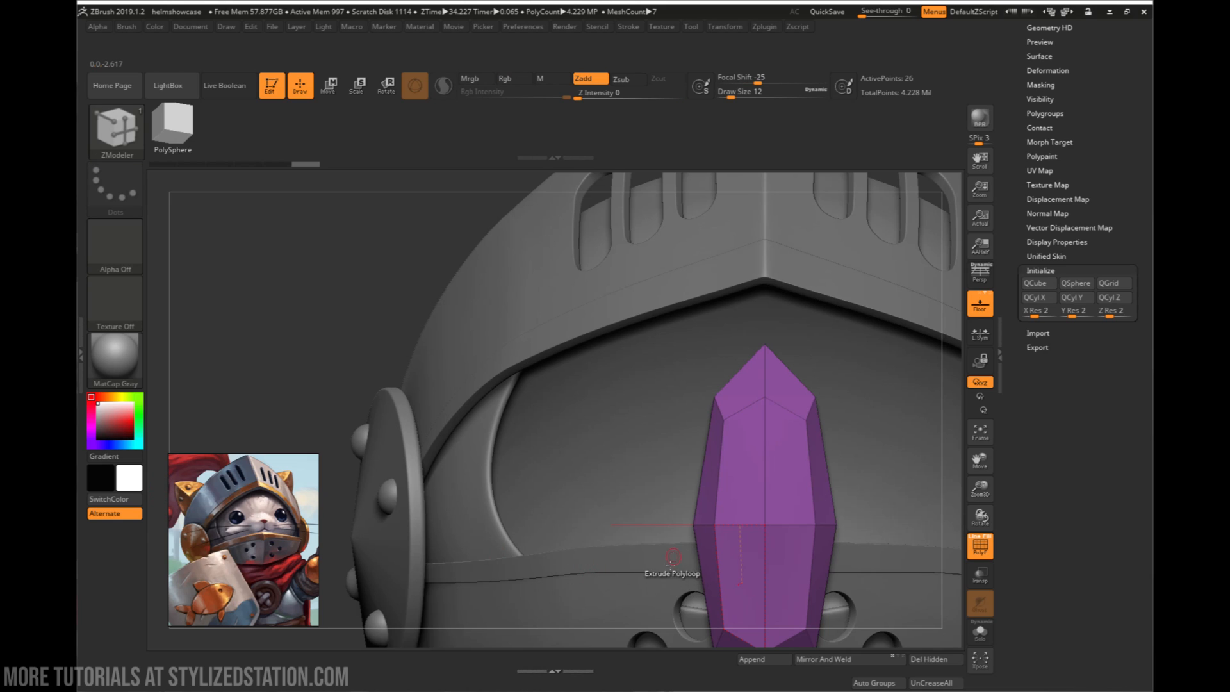
key(e)
drag(725, 524, 695, 524)
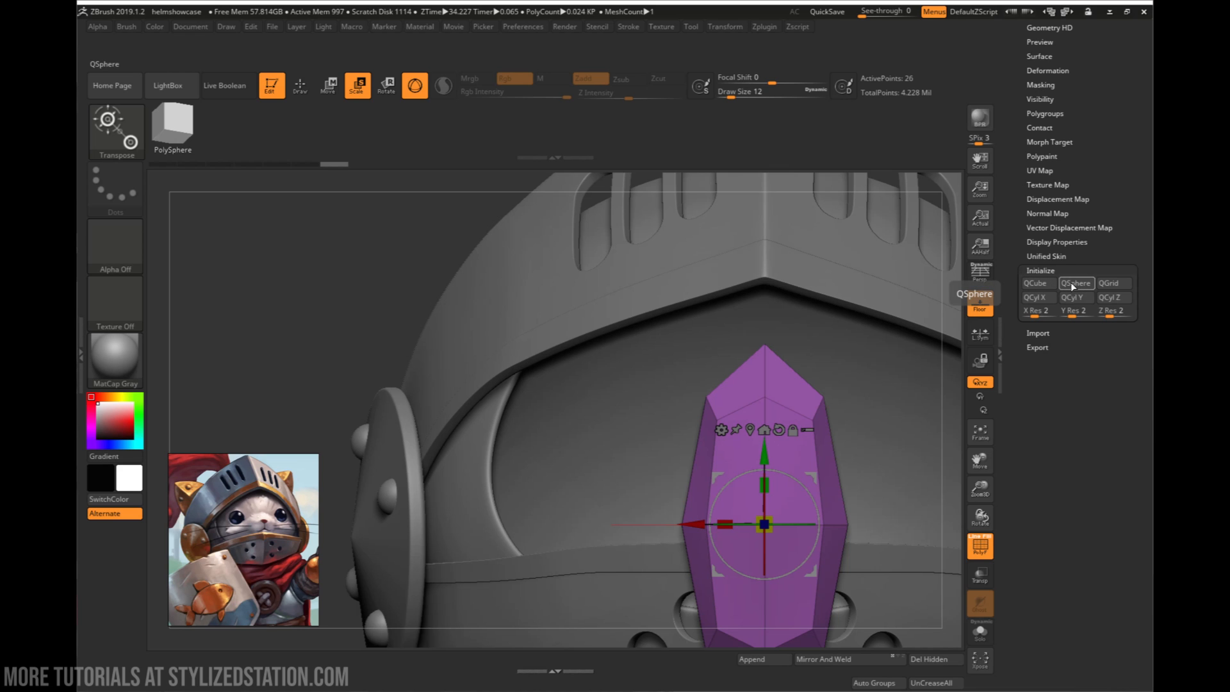
- Mask the middle and lower part of the crystal shape from the front, leaving its upper end unmasked
drag(755, 346, 852, 359)
alt+drag(859, 435, 839, 506)
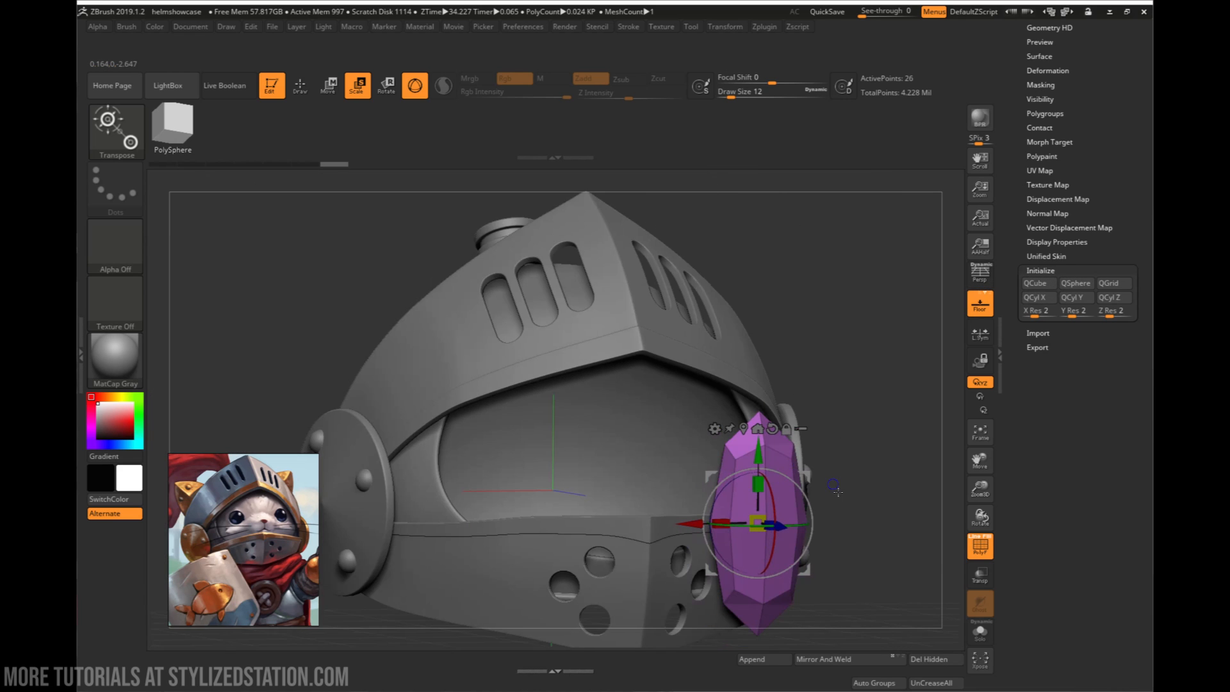
drag(794, 442, 825, 434)
alt+drag(839, 506, 831, 377)
key(space)
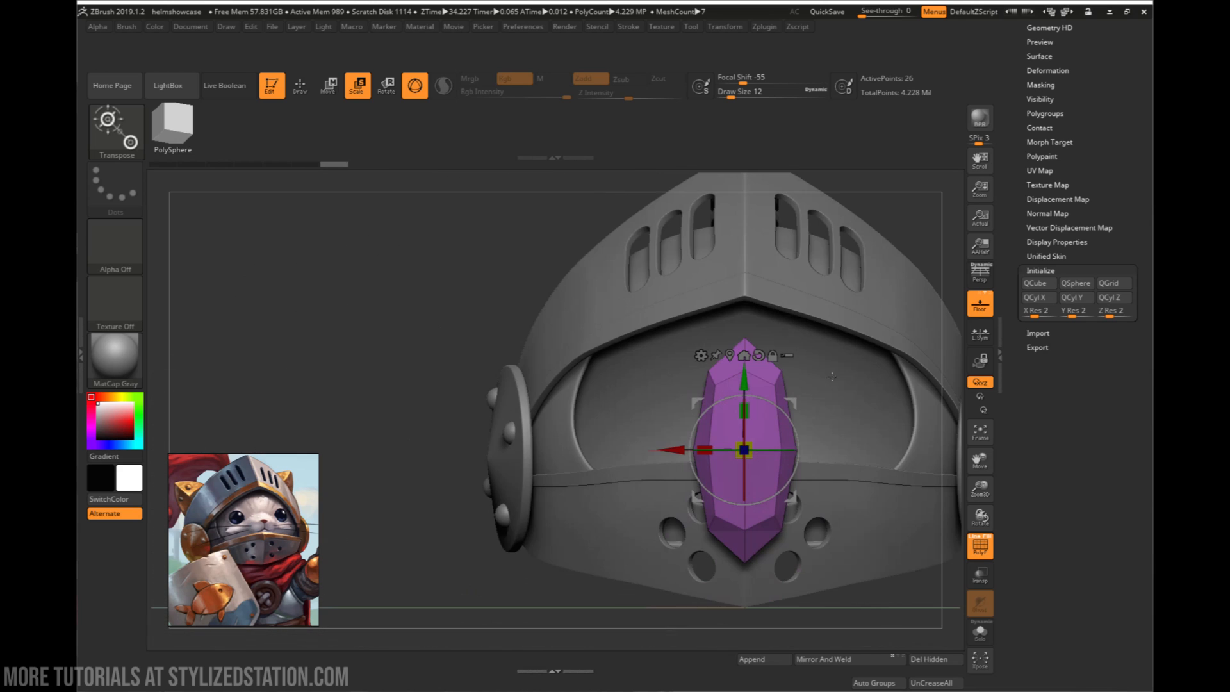
key(q)
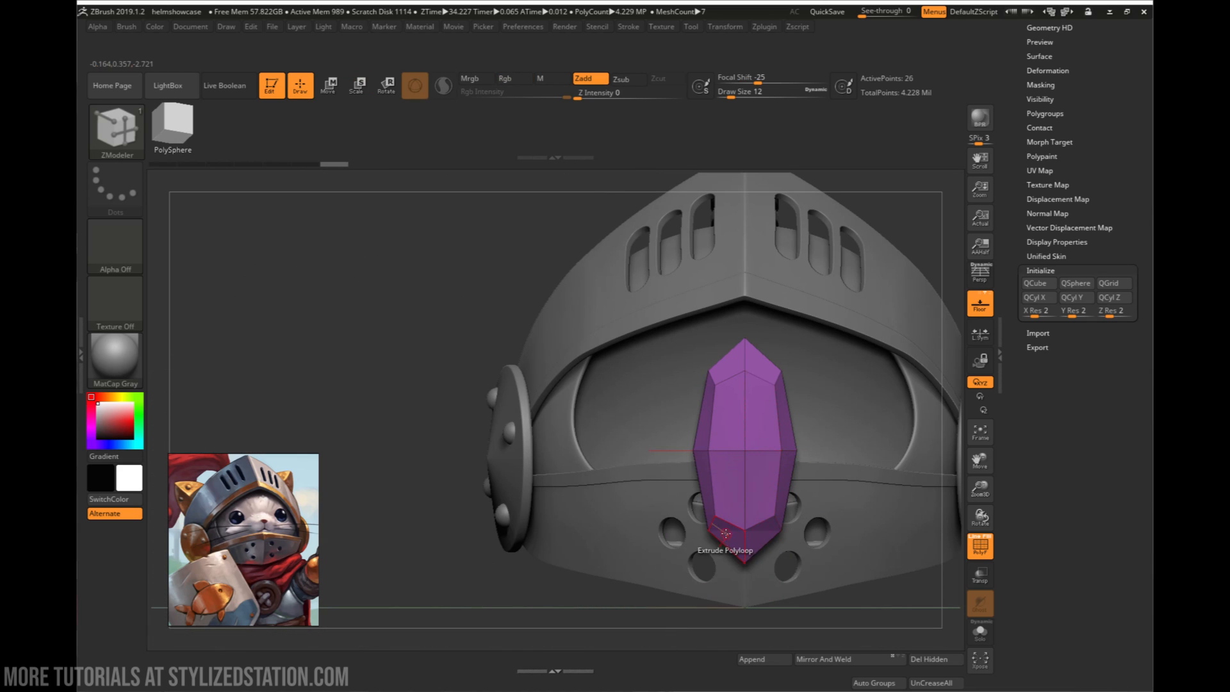
mouse_move(646, 591)
ctrl+mouse_down()
mouse_move(863, 485)
mouse_move(873, 431)
ctrl+mouse_up()
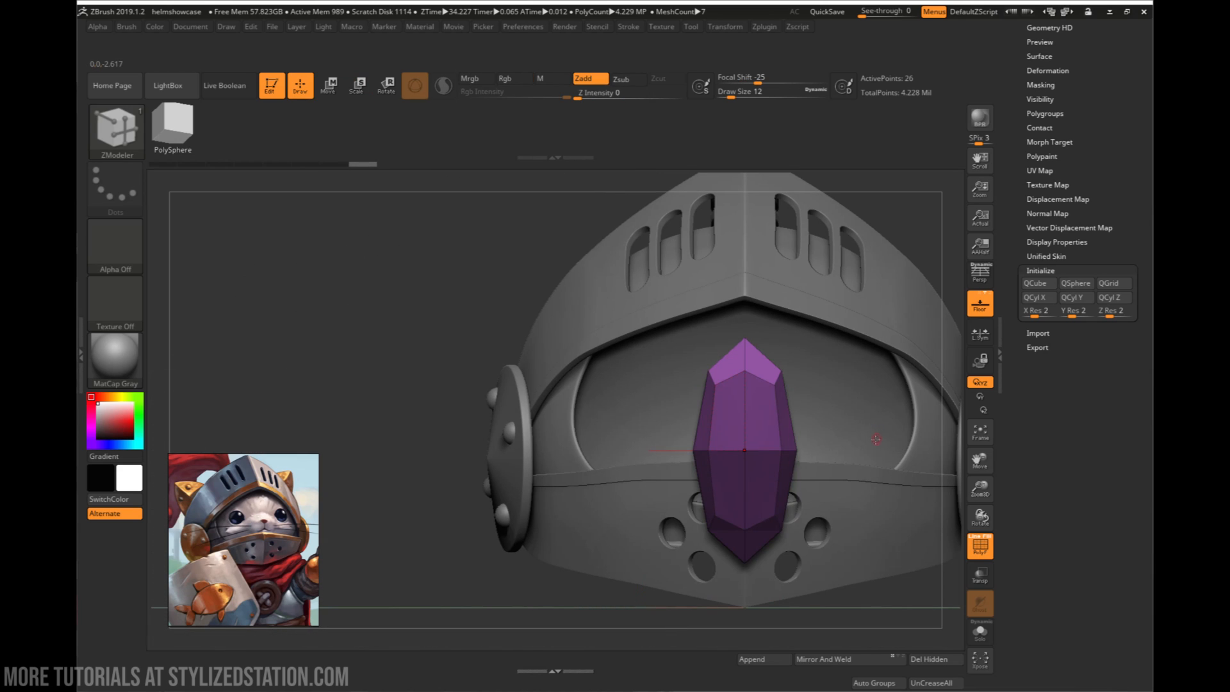
- Hide the lower half of the crystal shape and delete the hidden geometry, keeping only the upper half
ctrl+shift+click(769, 406)
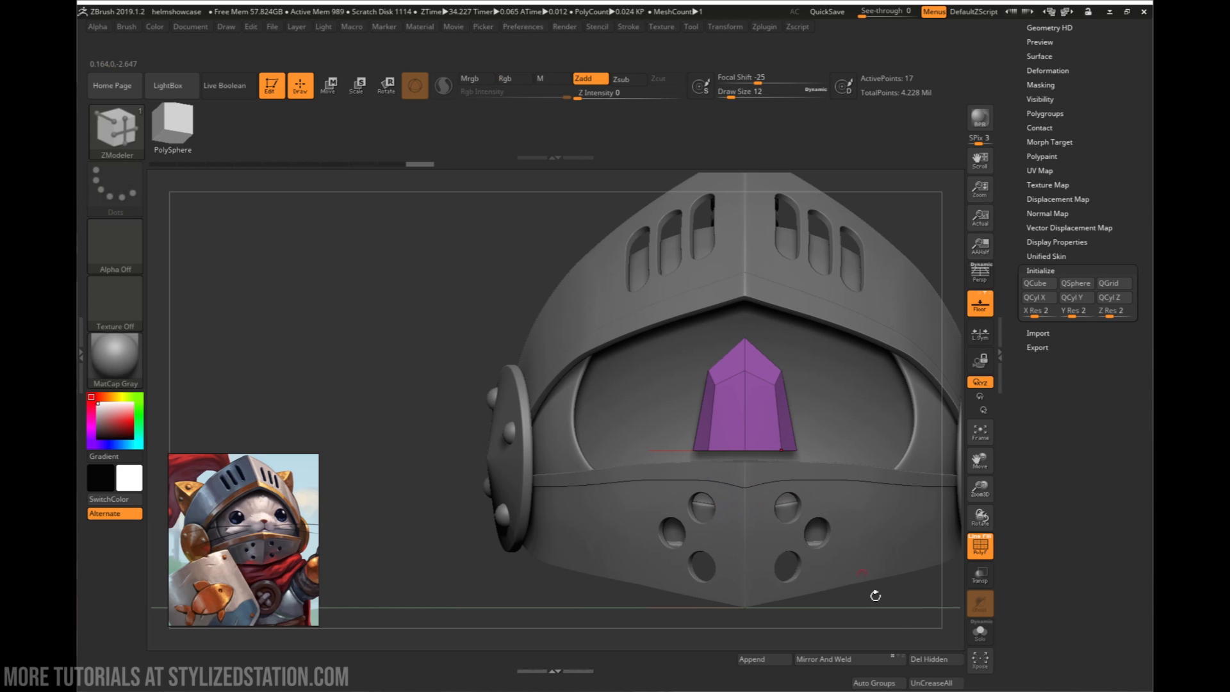
click(920, 658)
key(f)
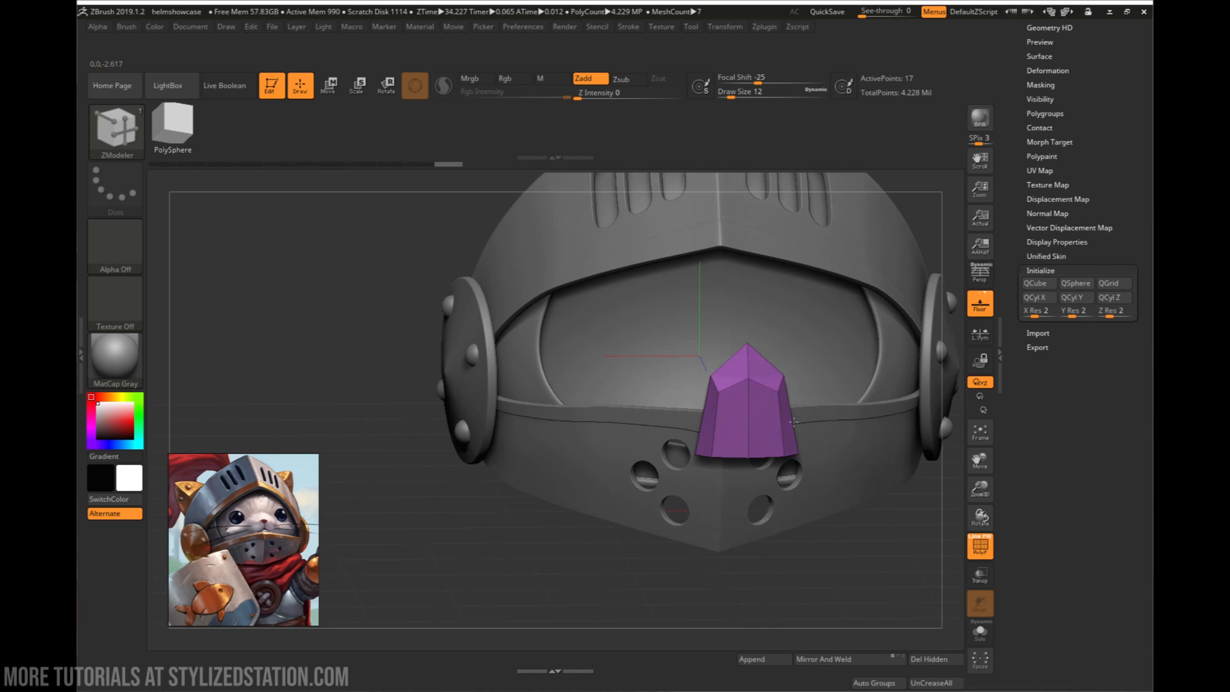
- Crease the vertical centre edge on the front of the remaining half with the partial edge loop option
key(space)
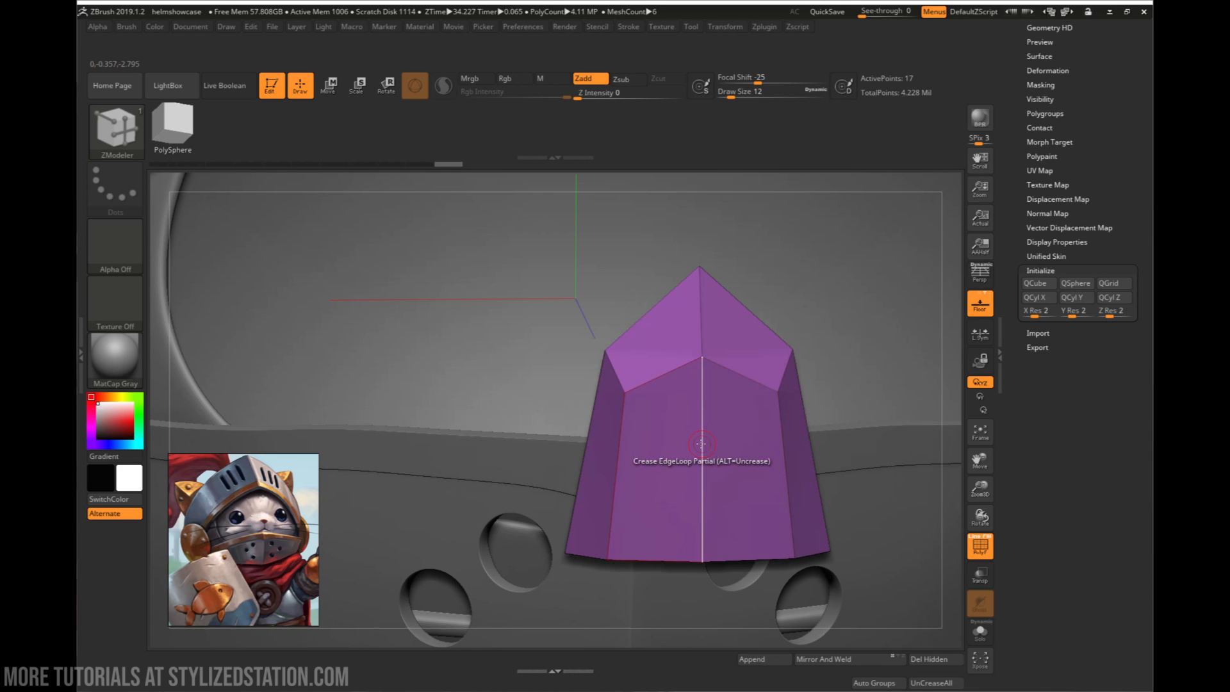
click(701, 443)
mouse_move(701, 444)
right_down()
mouse_move(651, 432)
mouse_move(761, 450)
mouse_move(710, 445)
right_up()
click(585, 421)
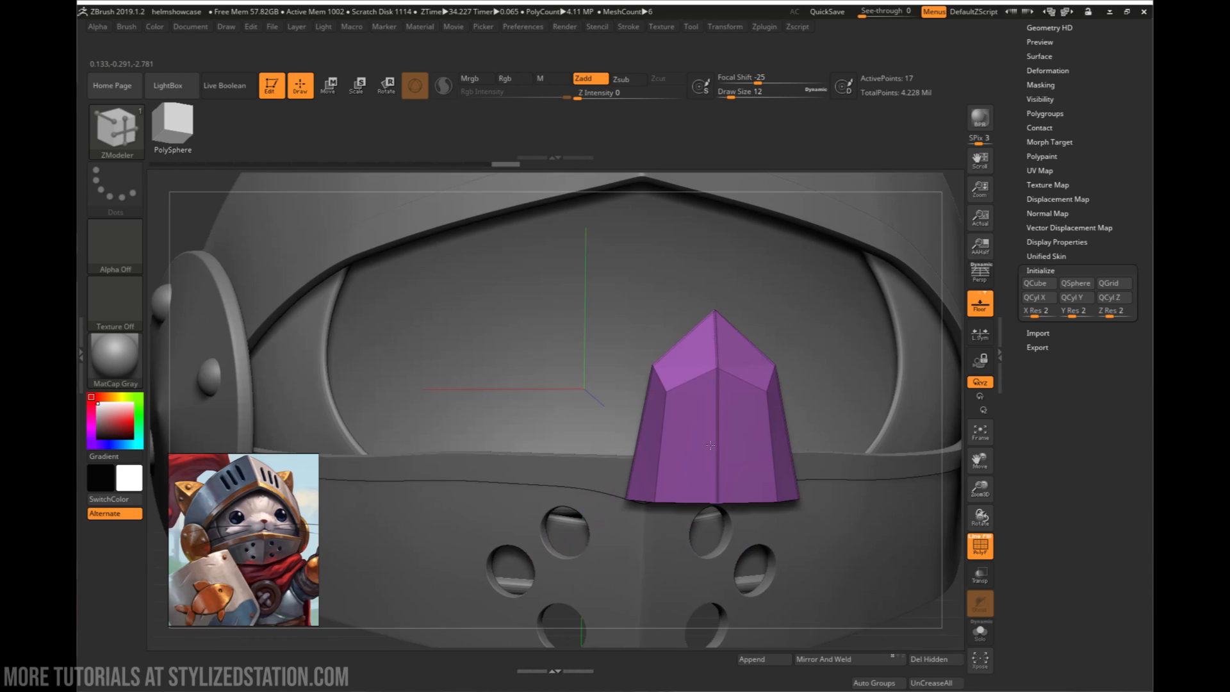
- Subdivide the creased piece three times to SDiv 4 and turn off its polyframe display
scroll(1011, 76, up, 2)
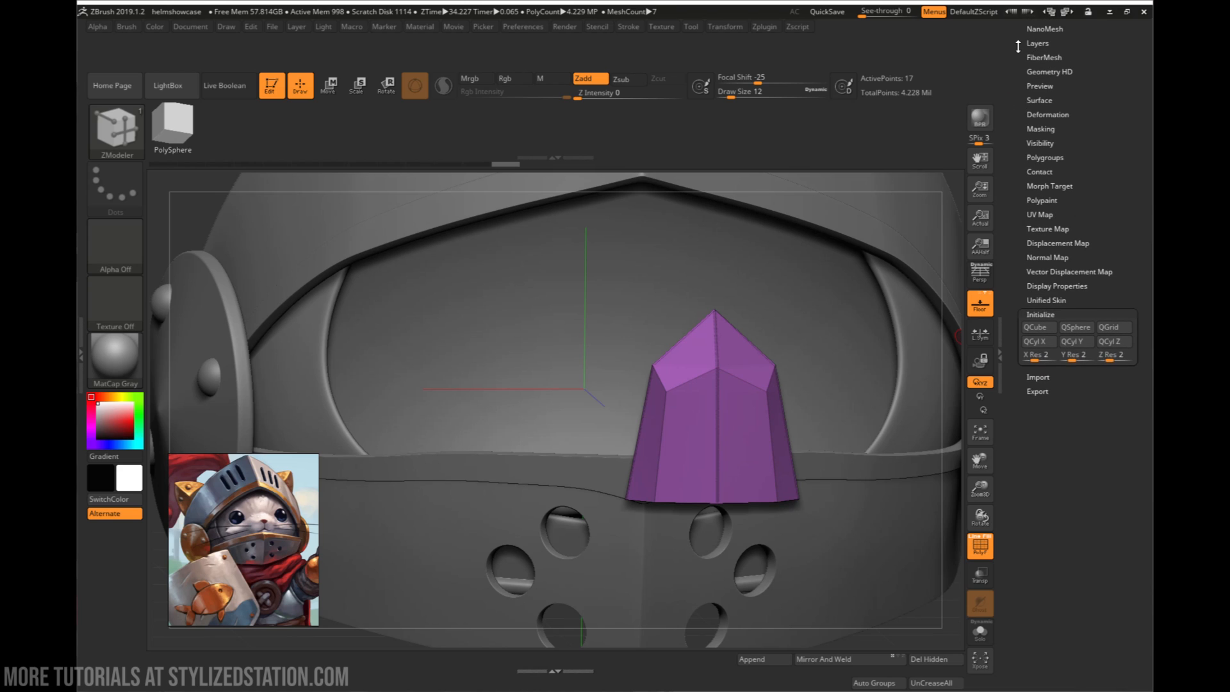
drag(1018, 47, 1019, 91)
click(1044, 61)
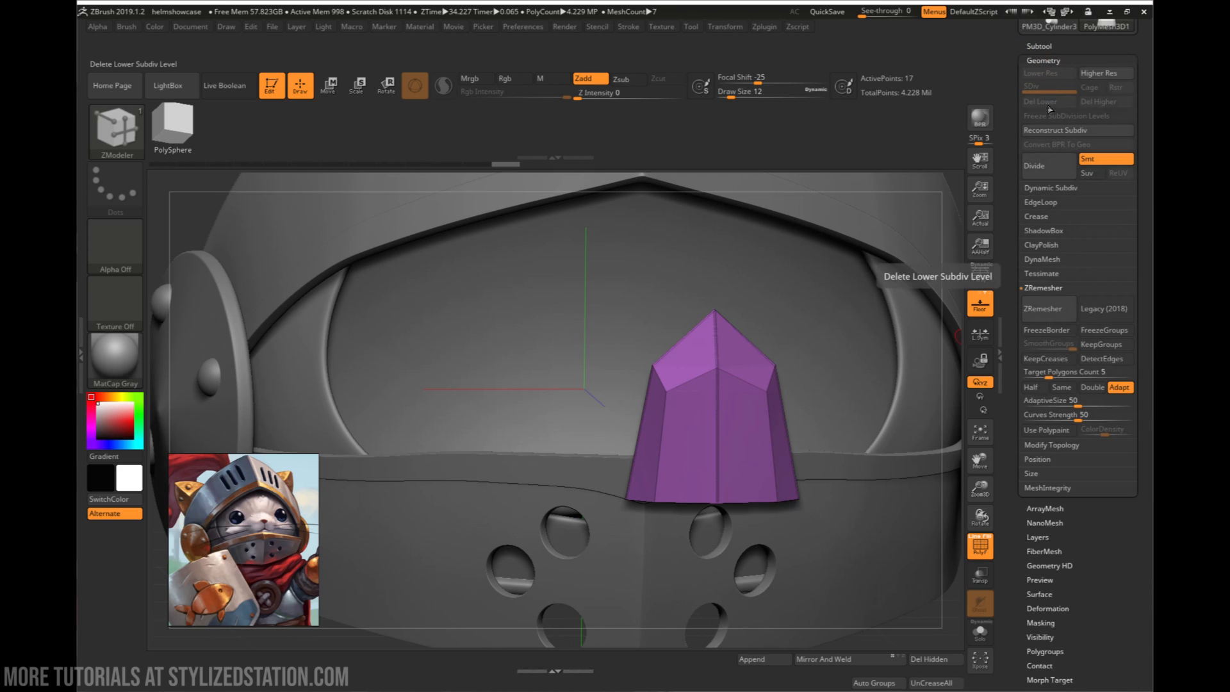
click(1046, 168)
click(1043, 168)
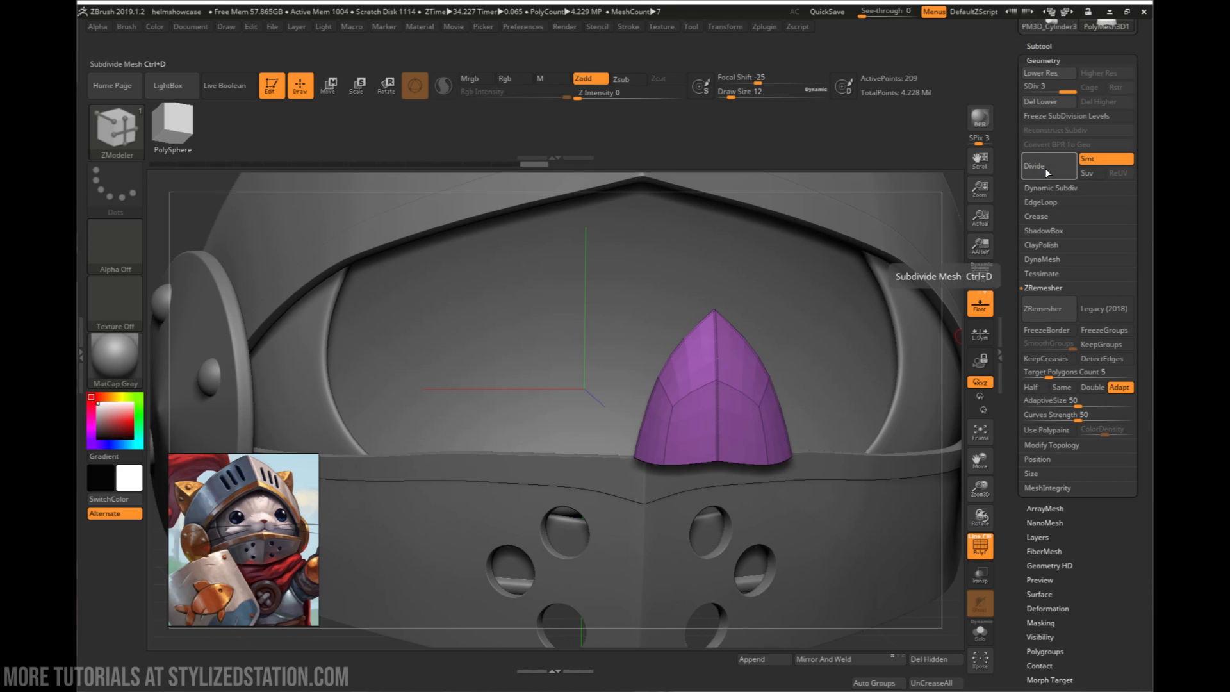
click(1044, 168)
key(shift)
key(shift+f)
- Examine the smoothed, creased piece and its open base from the front, sides and underneath
drag(871, 282, 839, 339)
alt+drag(788, 409, 777, 410)
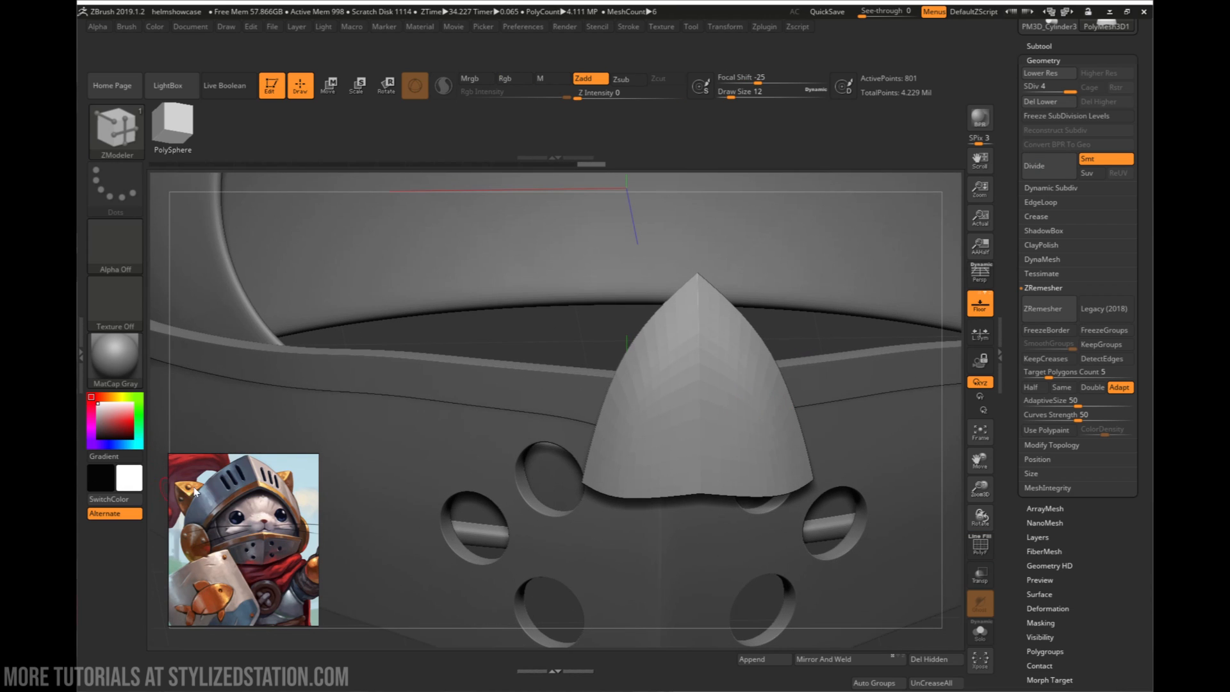
alt+drag(736, 545, 786, 438)
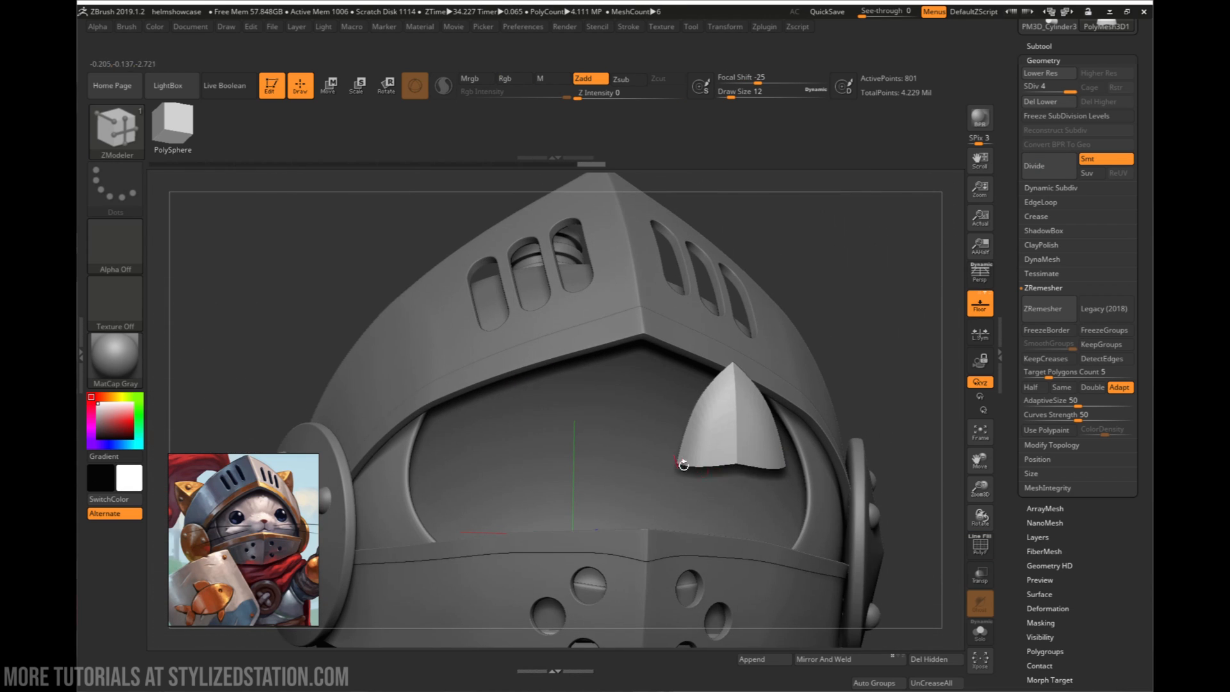
drag(872, 477, 807, 411)
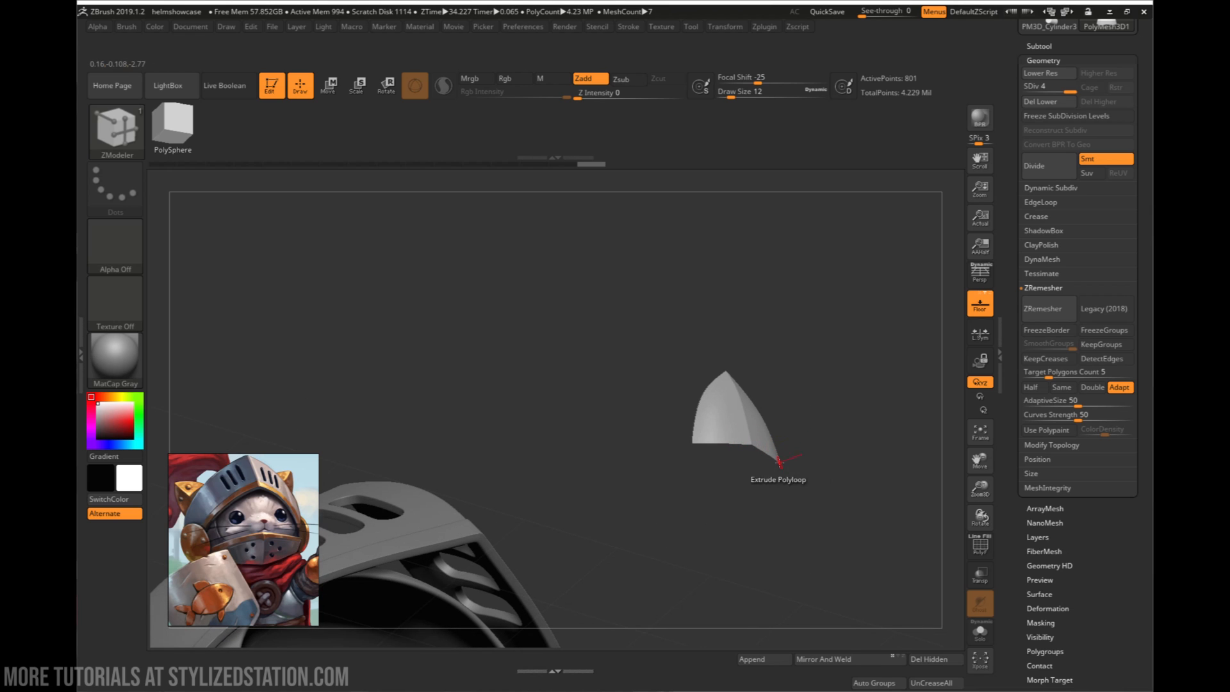
drag(736, 462, 691, 487)
drag(792, 512, 1038, 529)
drag(756, 541, 797, 518)
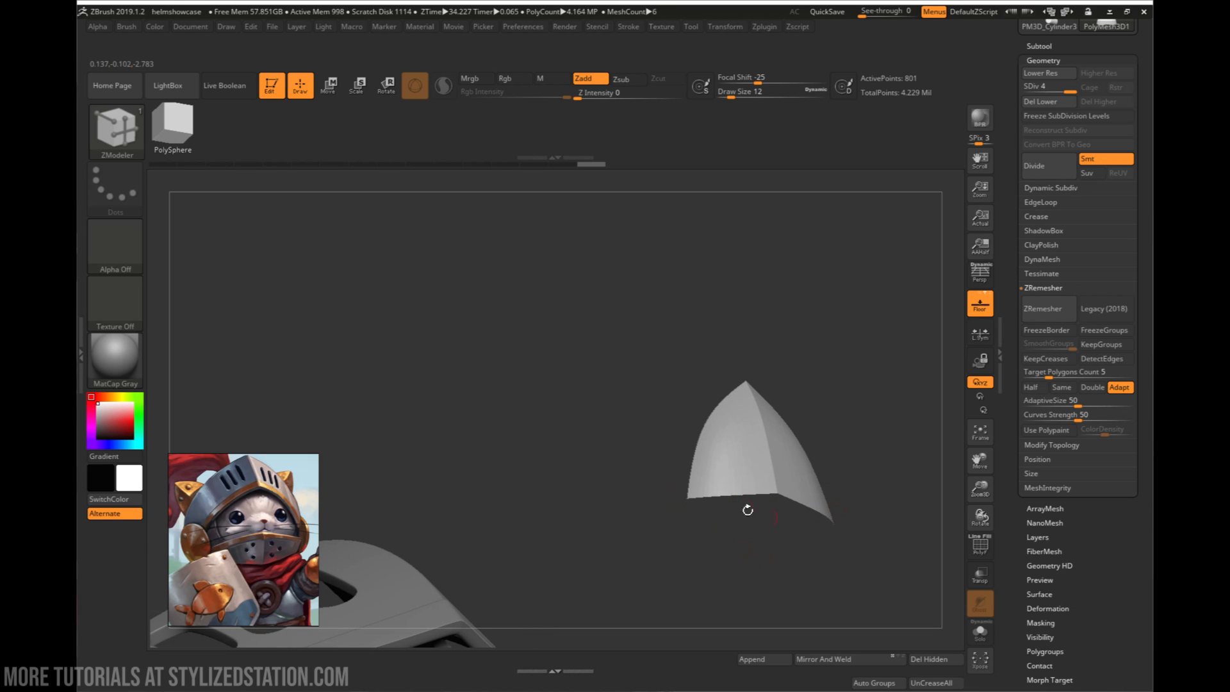
mouse_move(747, 510)
mouse_down()
mouse_move(698, 514)
mouse_move(756, 506)
mouse_up()
drag(812, 525, 743, 493)
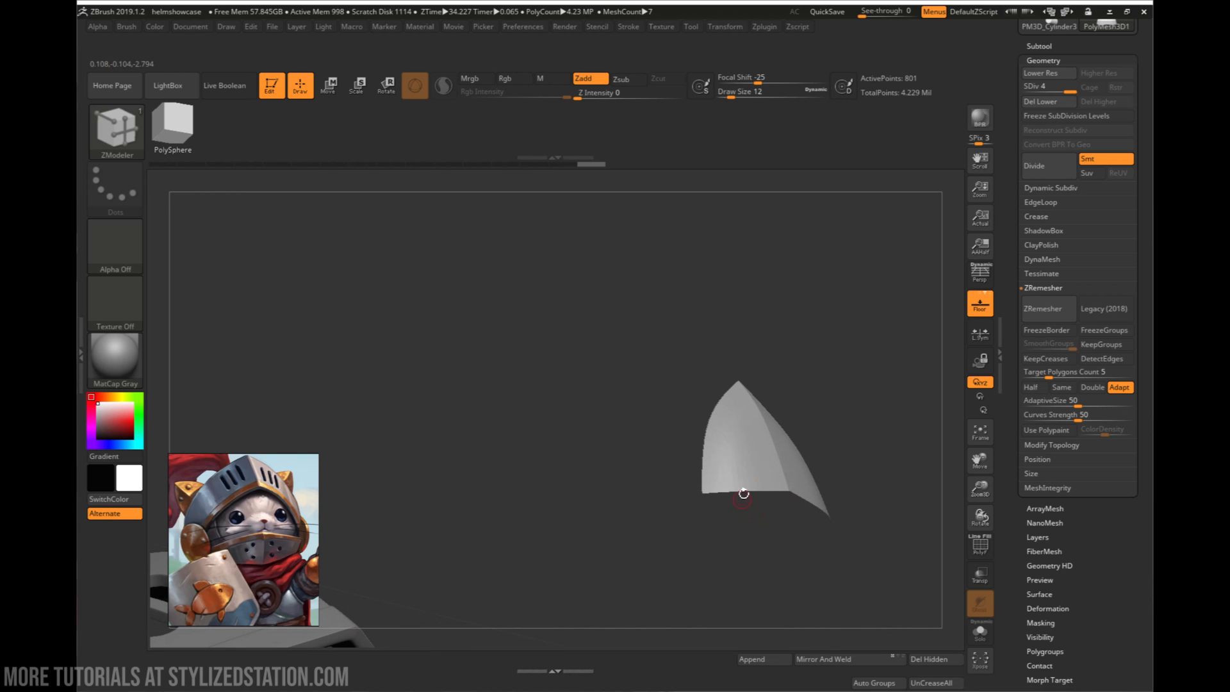
drag(800, 522, 763, 534)
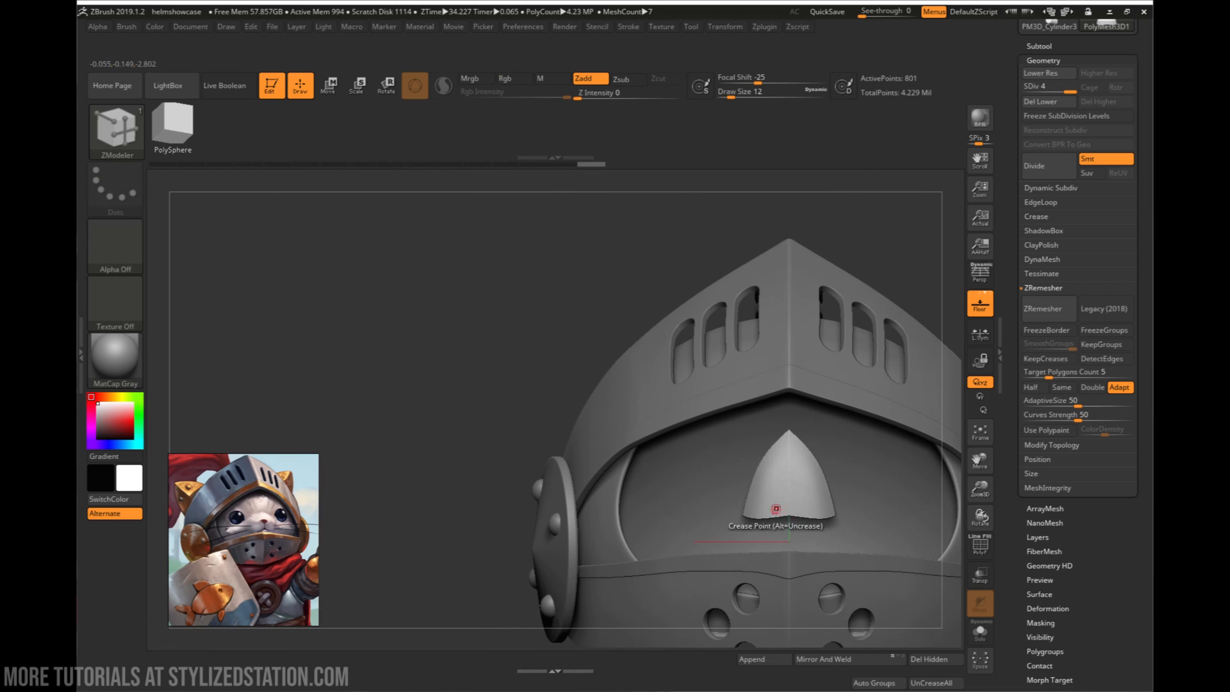
- Move the pointed piece up from the visor opening onto the top of the helmet dome
key(w)
mouse_move(839, 498)
right_down()
mouse_move(878, 530)
mouse_move(839, 497)
right_up()
drag(835, 494, 502, 275)
ctrl+right_drag(506, 296, 783, 359)
alt+right_drag(783, 359, 772, 469)
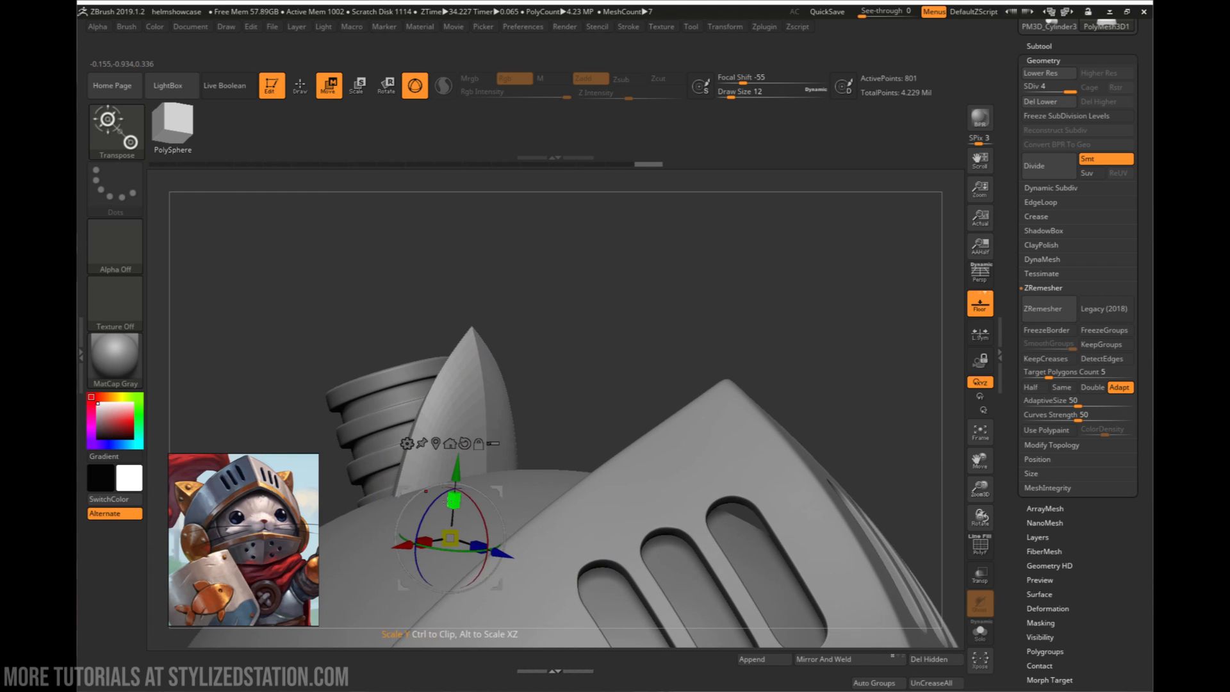
- Shift the pointed piece to the side of the dome and tilt it outward like a cat ear
drag(409, 546, 348, 567)
right_drag(347, 567, 745, 448)
drag(520, 540, 454, 540)
right_drag(449, 540, 593, 527)
drag(579, 539, 654, 539)
right_drag(721, 451, 582, 510)
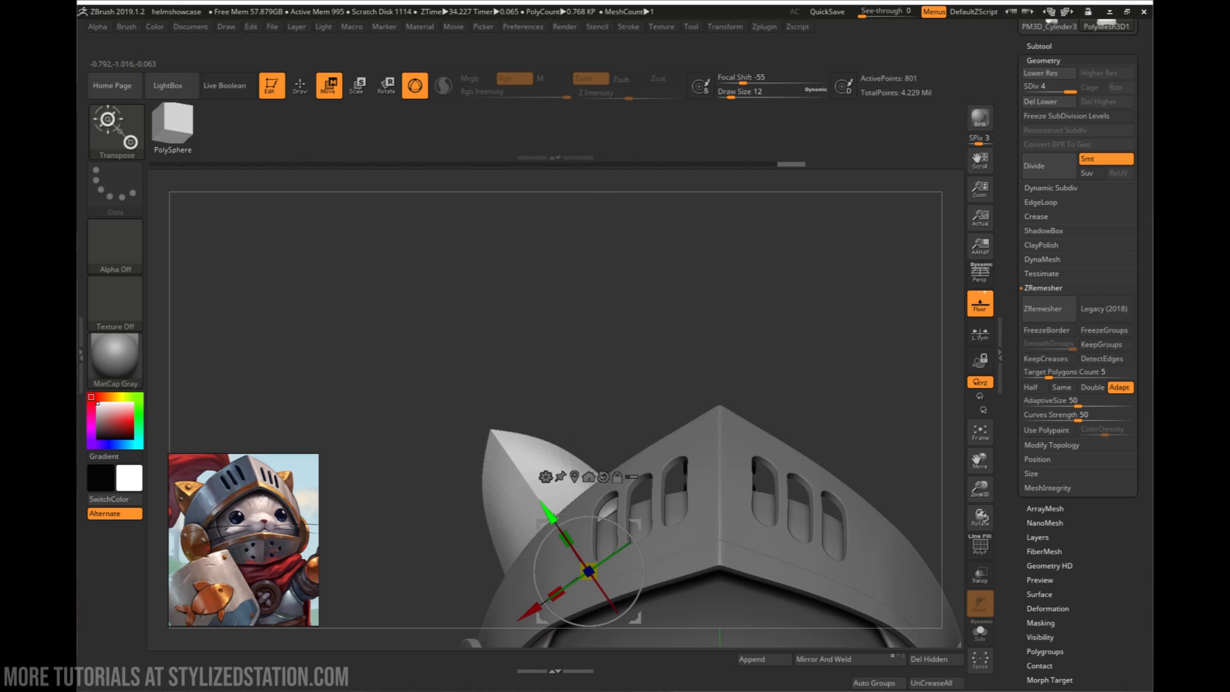
- Turn the ear to adjust the direction it faces and lower its base into the helmet dome
right_drag(569, 519, 659, 527)
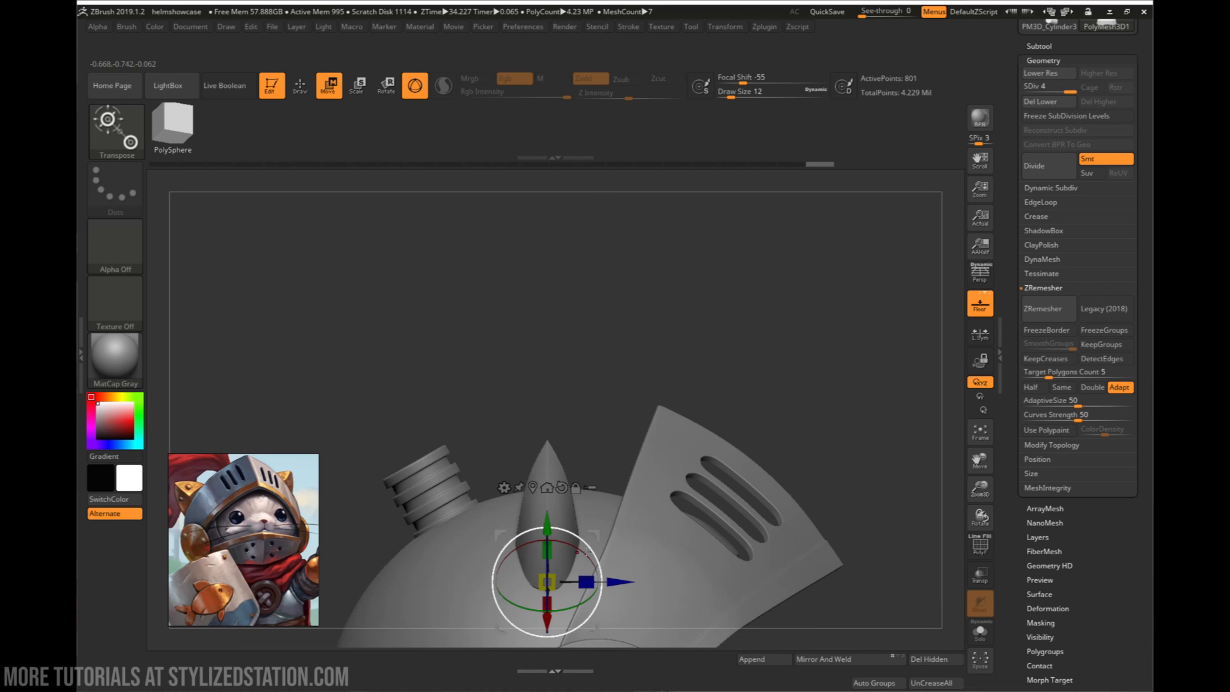
right_drag(562, 533, 491, 540)
right_drag(618, 562, 553, 545)
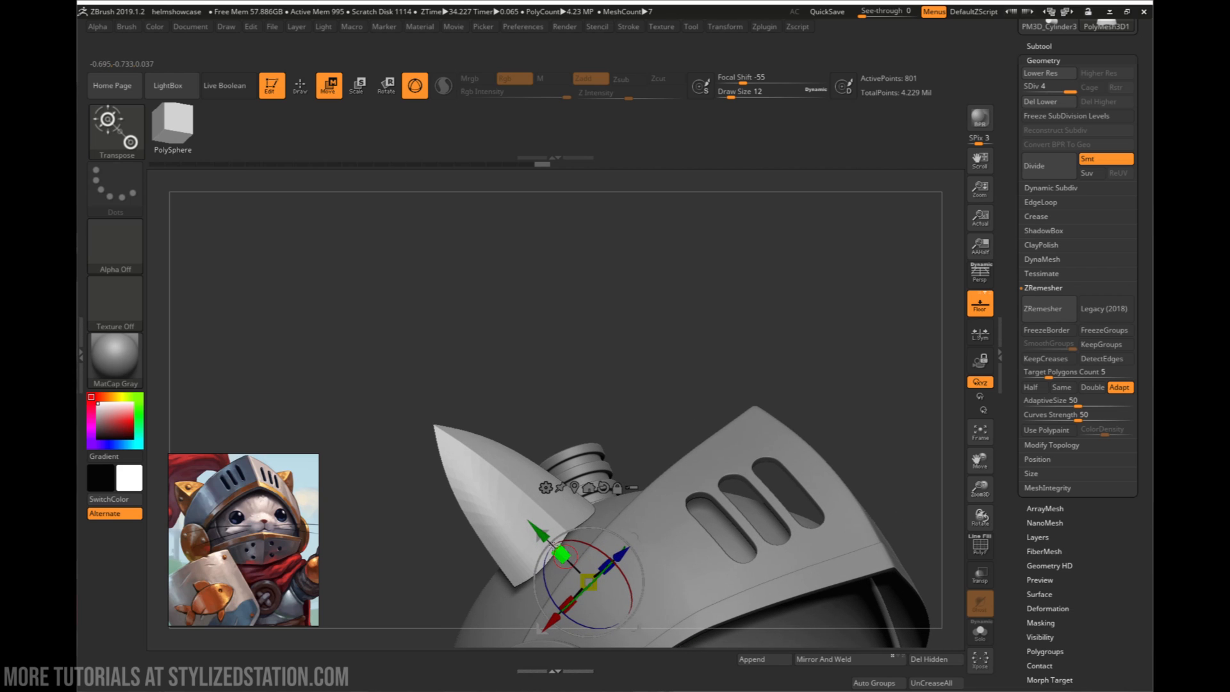
drag(551, 545, 605, 540)
drag(535, 520, 560, 545)
mouse_move(804, 564)
right_down()
mouse_move(897, 567)
mouse_move(808, 570)
right_up()
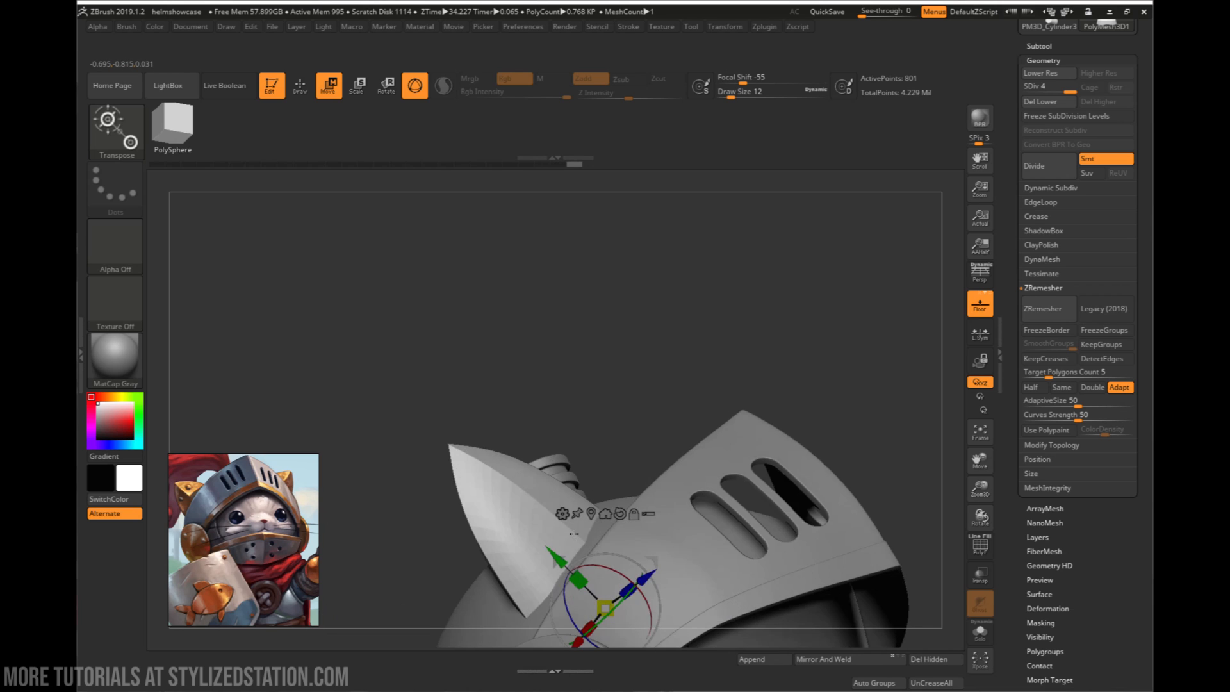
- Slide the ear outward and slightly down along the side of the helmet, checking it from the front
ctrl+right_drag(808, 615, 640, 640)
alt+right_drag(641, 640, 659, 485)
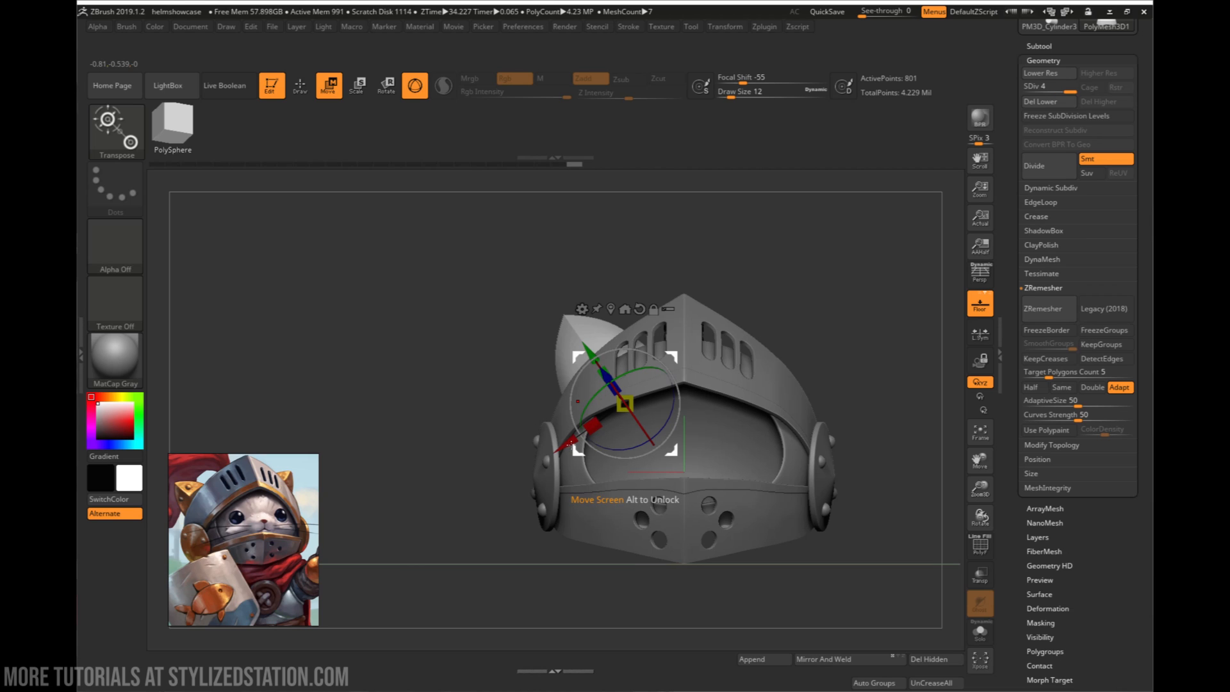
mouse_move(571, 440)
mouse_down()
mouse_move(557, 450)
mouse_move(626, 453)
mouse_move(571, 449)
mouse_up()
right_drag(571, 449, 658, 444)
right_drag(486, 423, 733, 504)
key(q)
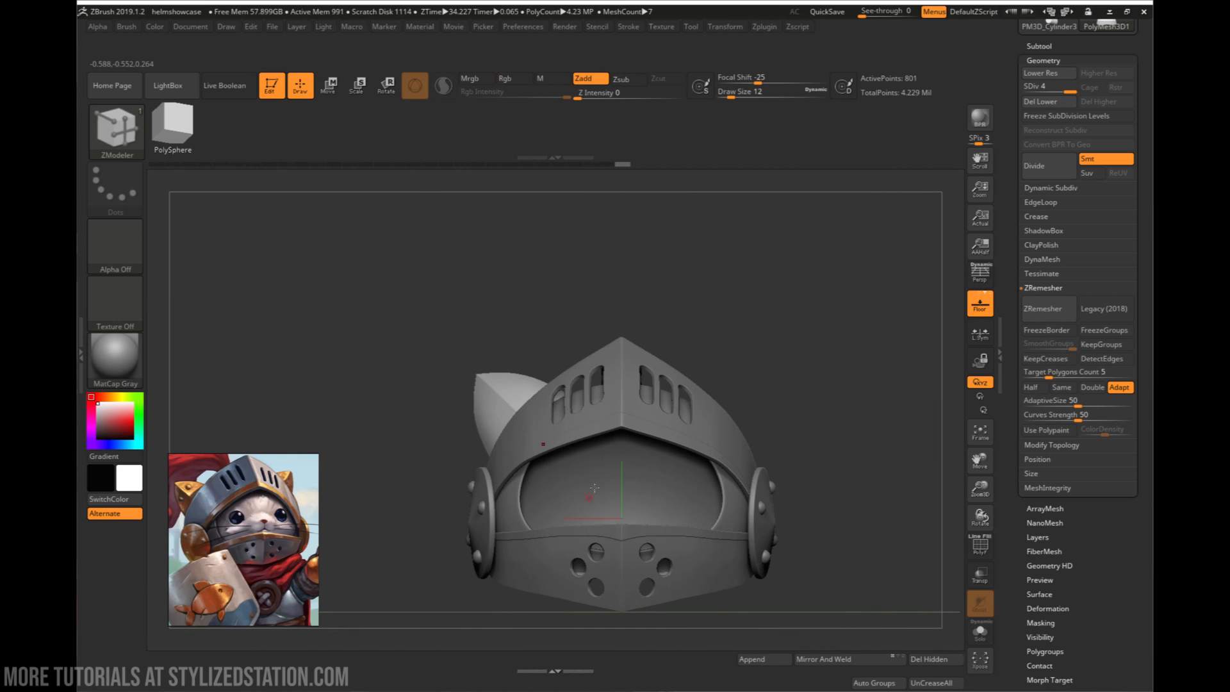
- Try to mirror and weld the subdivided ear to the opposite side of the helmet
right_drag(594, 488, 615, 477)
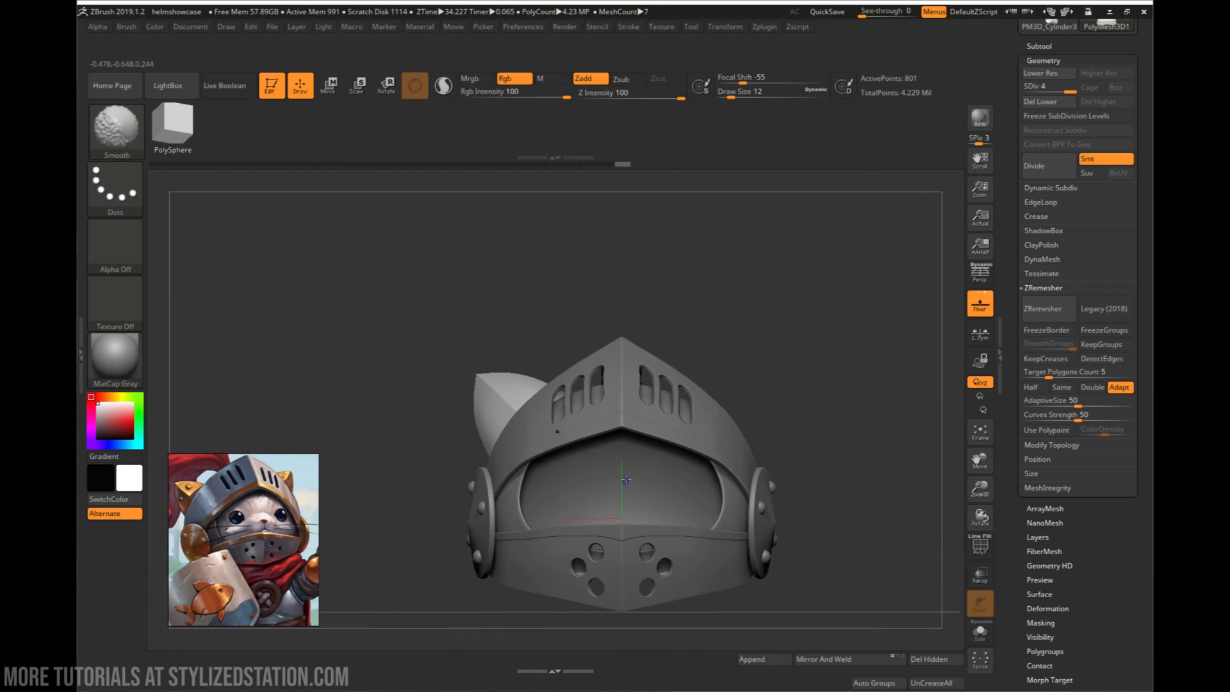
click(825, 659)
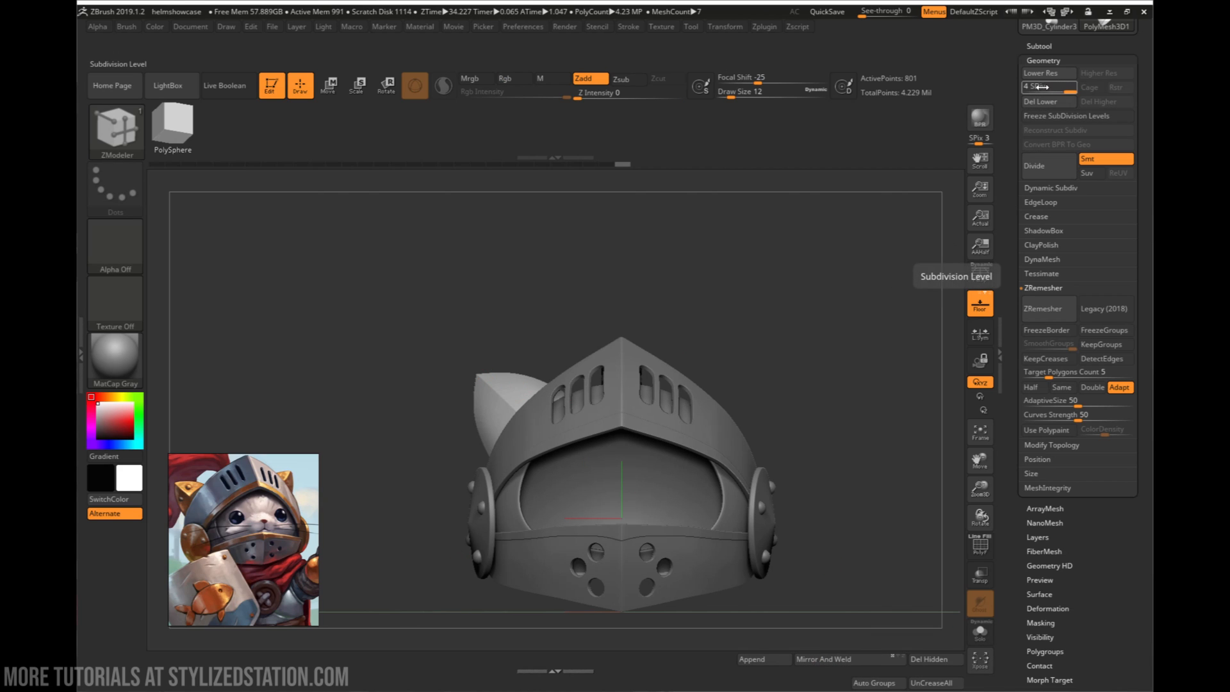
drag(737, 236, 836, 612)
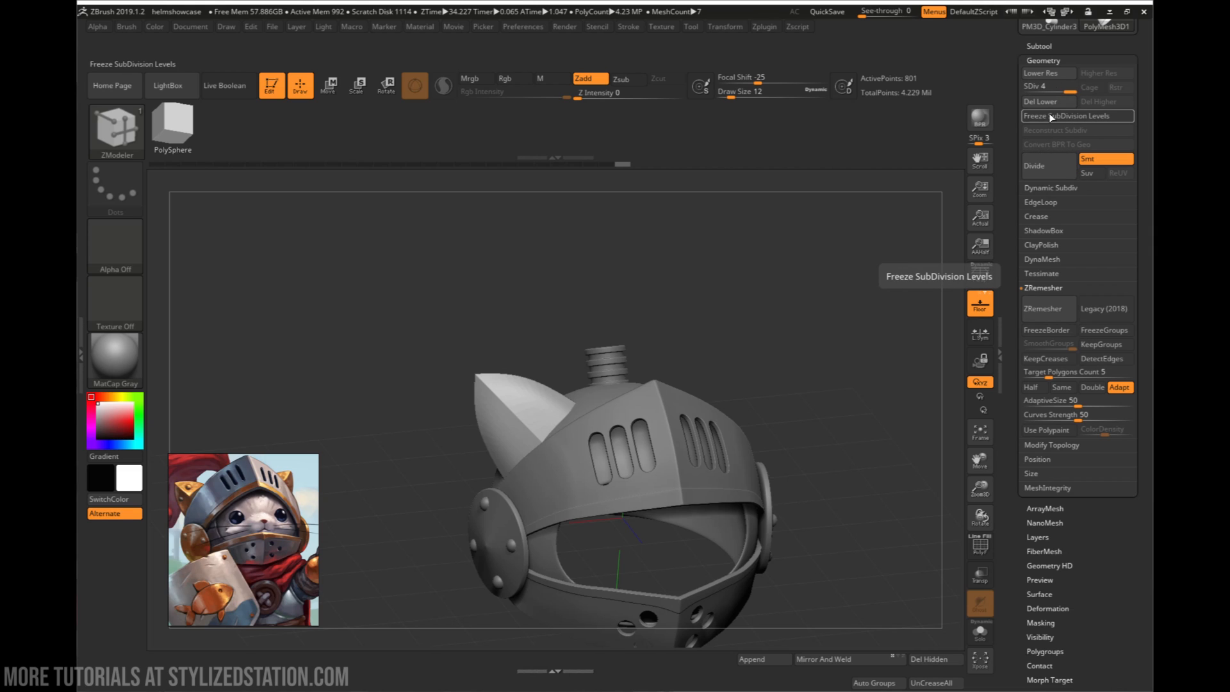
- Freeze the ear's subdivision levels, mirror and weld it to the opposite side, and unfreeze the levels
click(1082, 114)
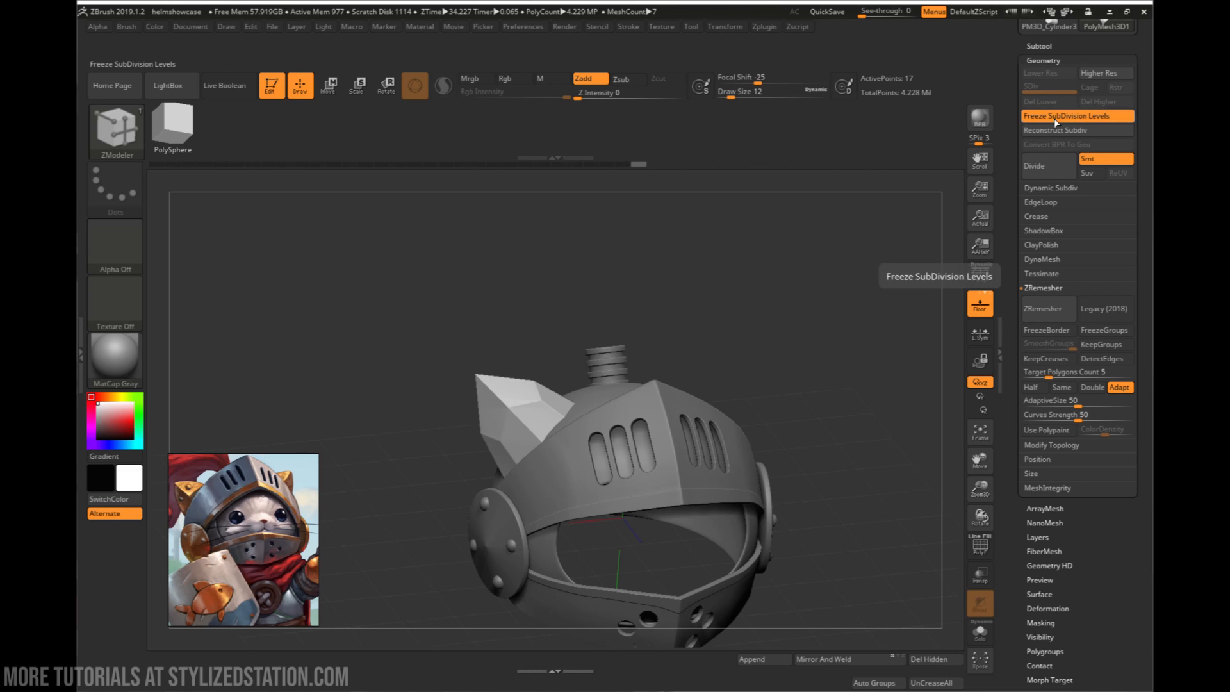
click(852, 662)
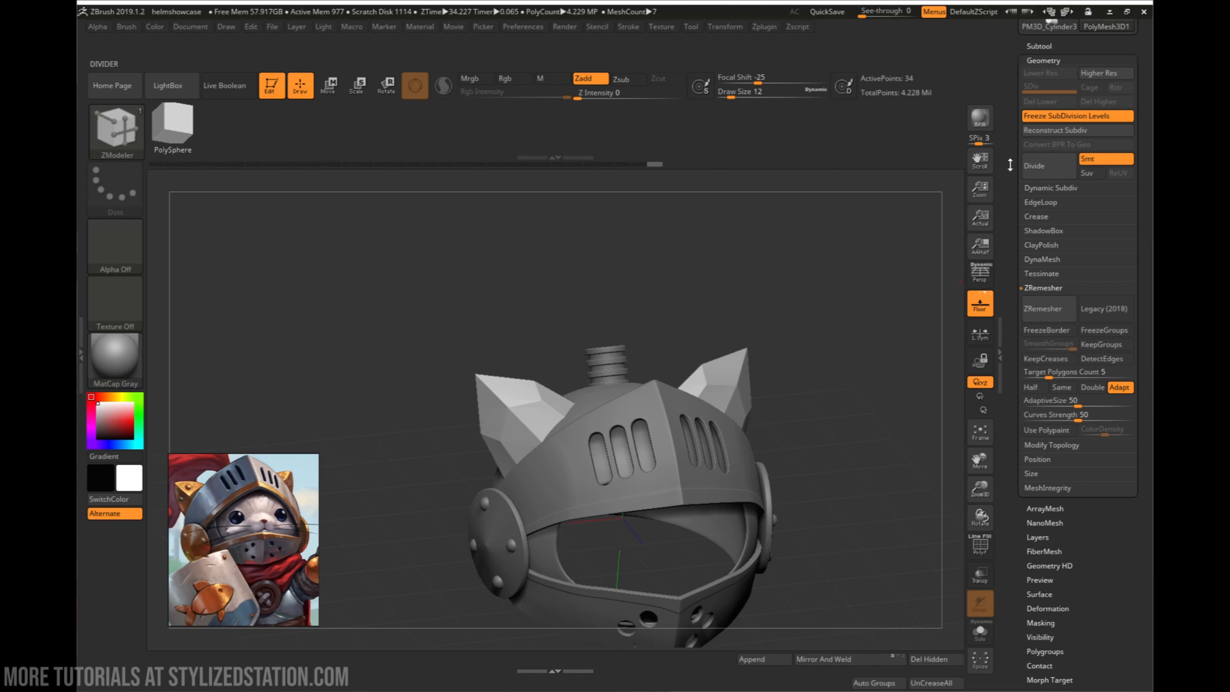
click(1050, 131)
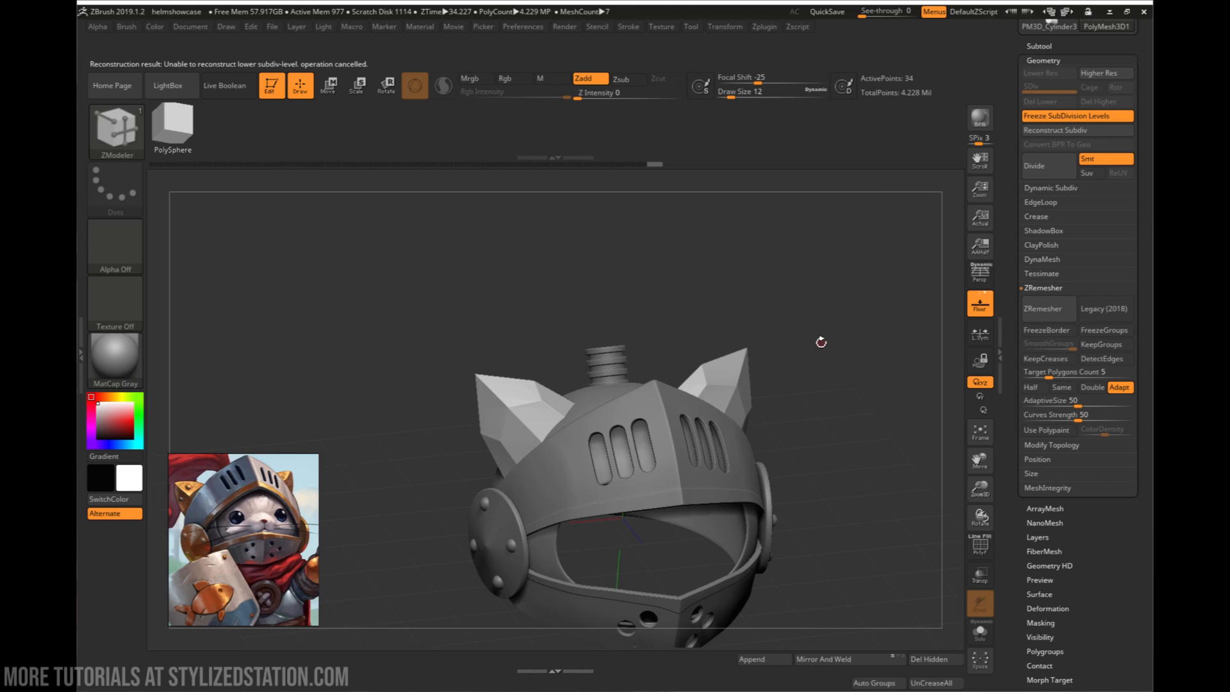
click(1060, 117)
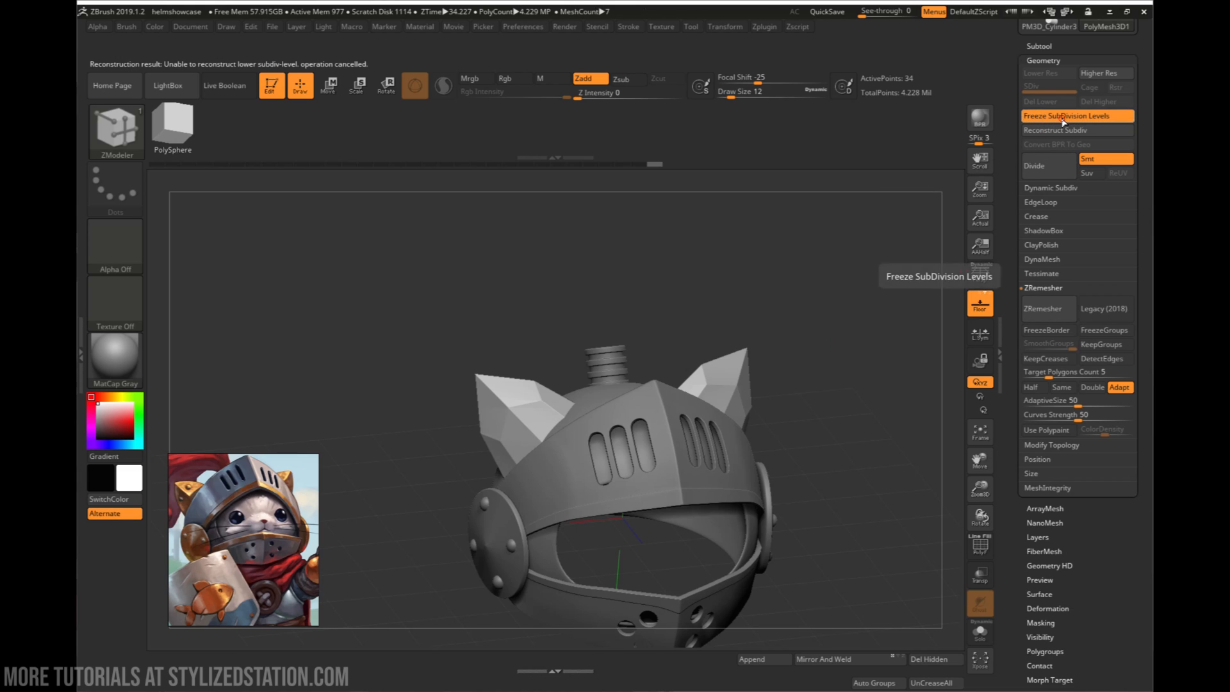
mouse_move(818, 292)
ctrl+mouse_down()
mouse_move(819, 359)
mouse_move(688, 460)
mouse_move(729, 457)
mouse_move(691, 441)
ctrl+mouse_up()
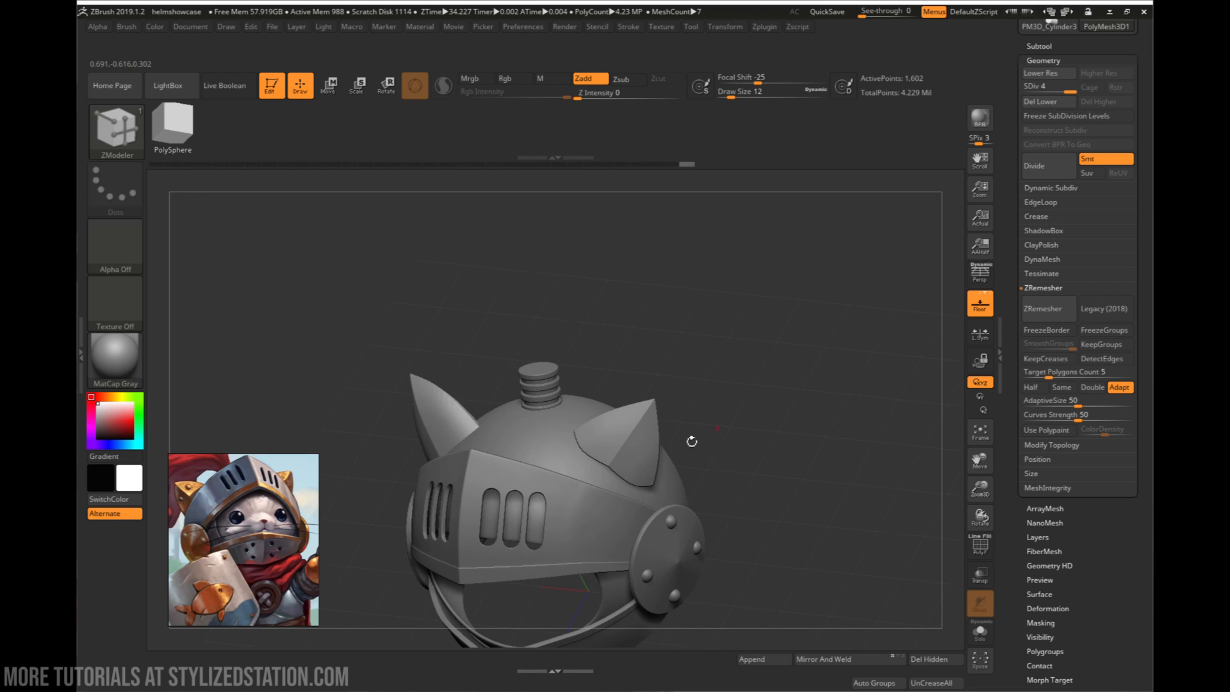
- Isolate the pair of ears with Solo and compare their shapes
click(980, 631)
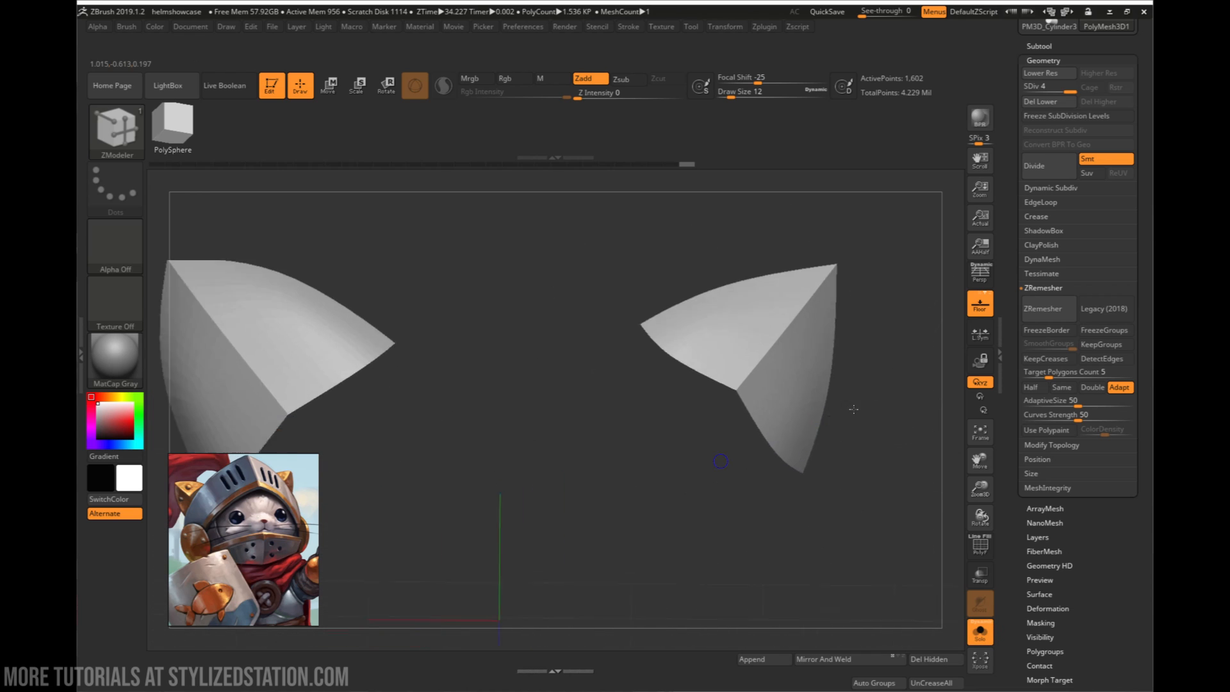
alt+drag(723, 442, 692, 399)
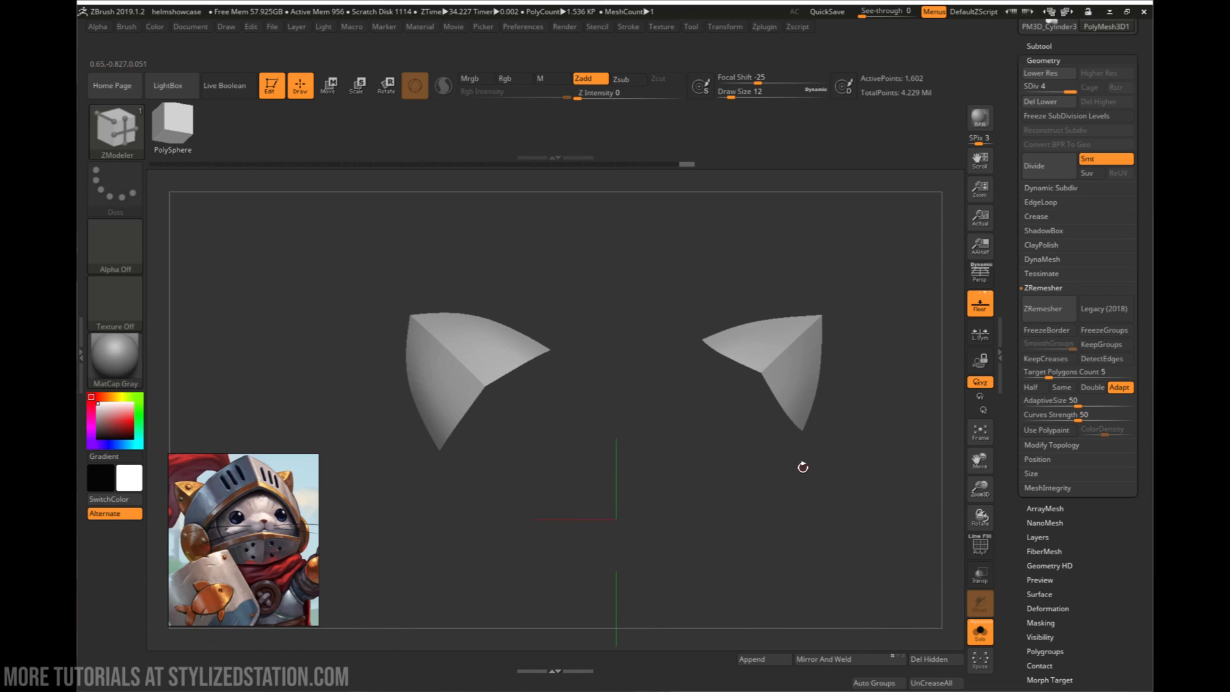
- Undo the mirroring and subdivision freezing to return to the single SDiv 4 ear
key(ctrl+z)
key(ctrl+z)
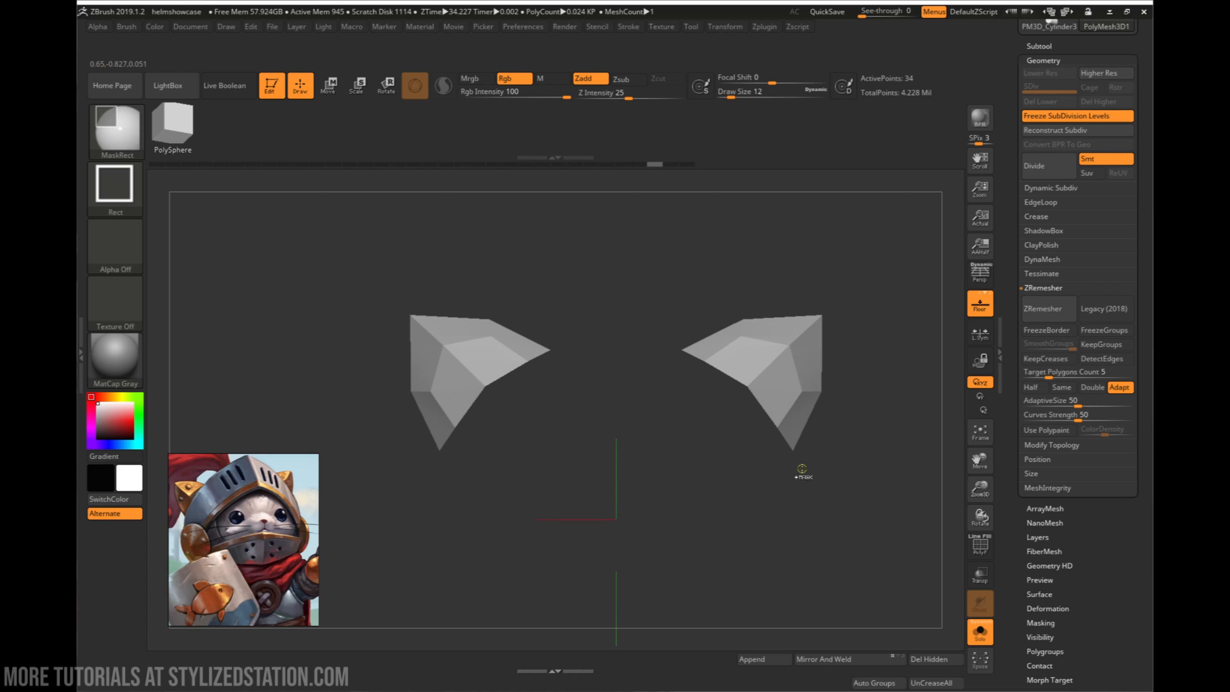
key(ctrl+z)
key(ctrl+z)
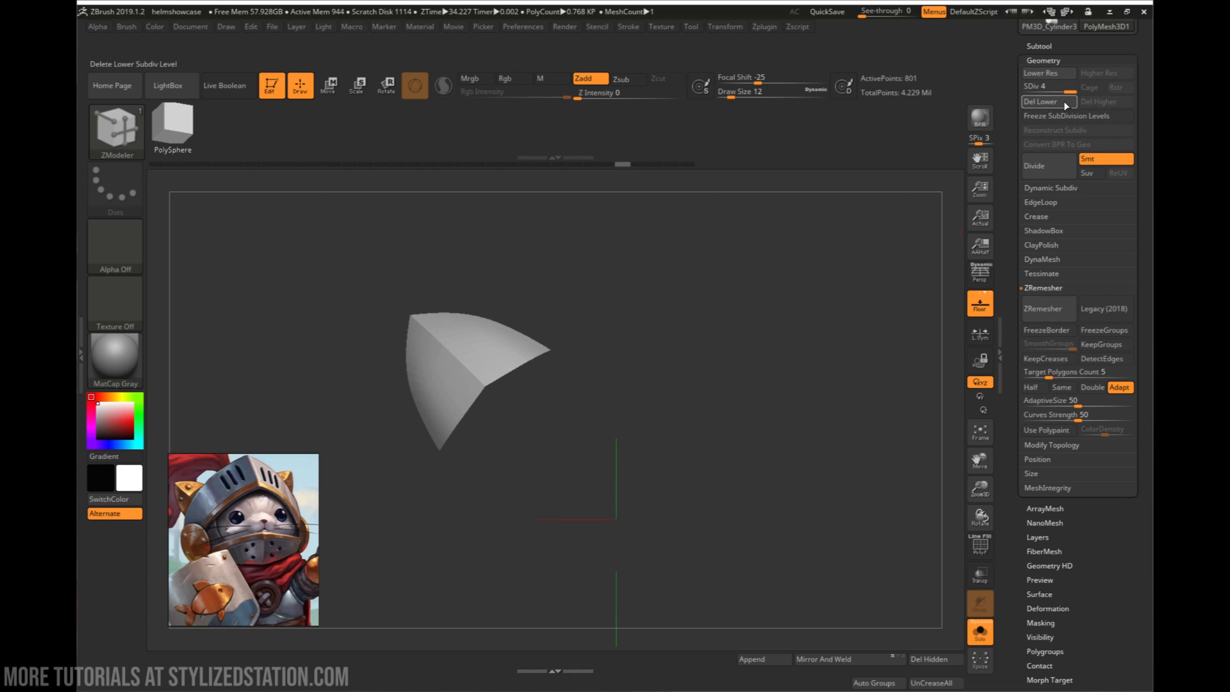
- Set the ear to SDiv 1, delete its higher subdivision levels, and mirror and weld it to the opposite side
click(1019, 86)
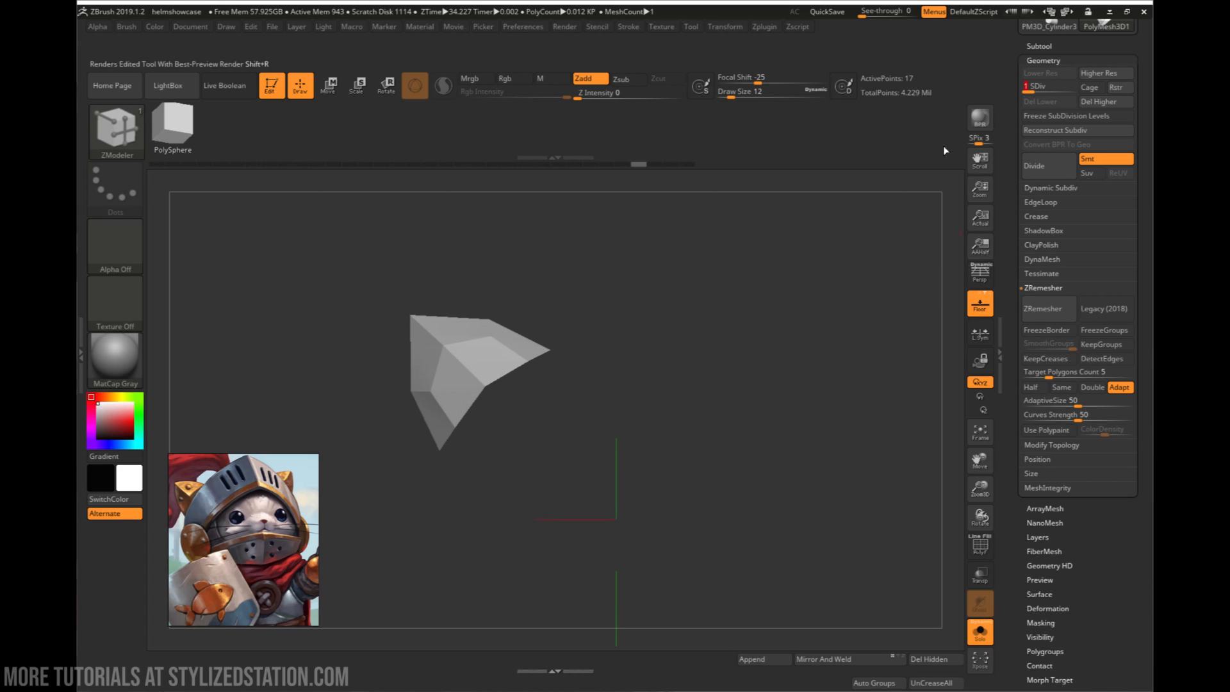
click(1105, 102)
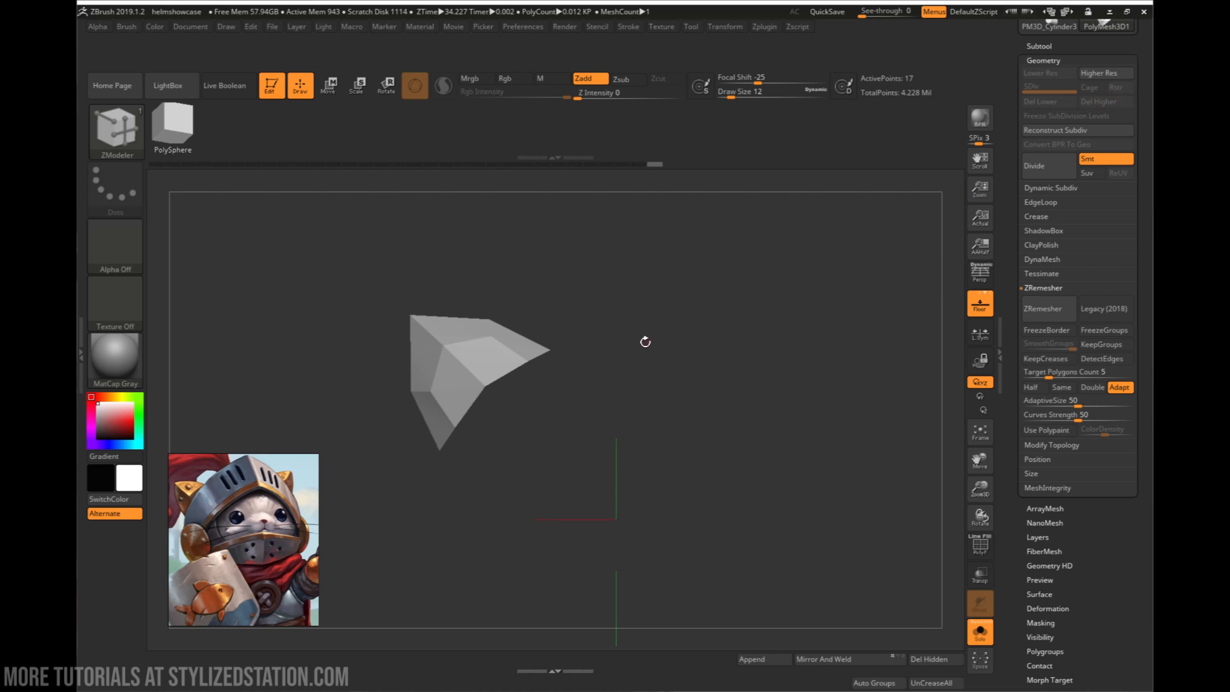
click(849, 661)
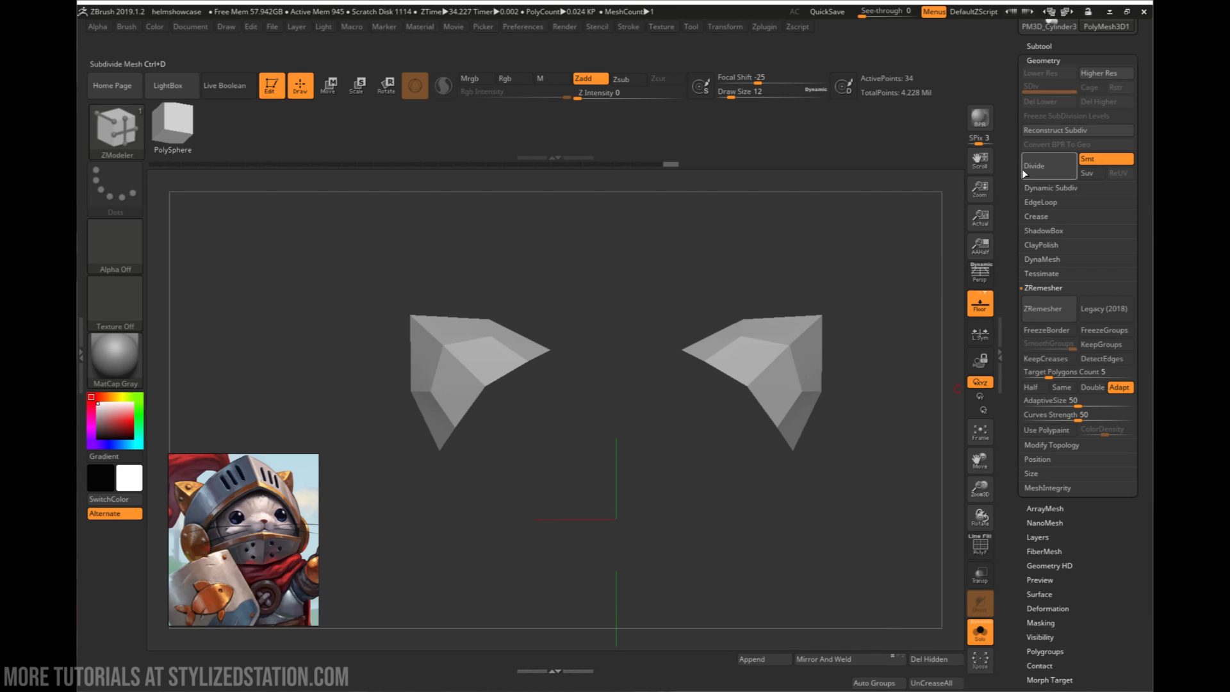
- Subdivide the mirrored ears three times to SDiv 4, check their wireframe, and show them together with the full helmet
click(1039, 172)
click(1039, 170)
click(1040, 170)
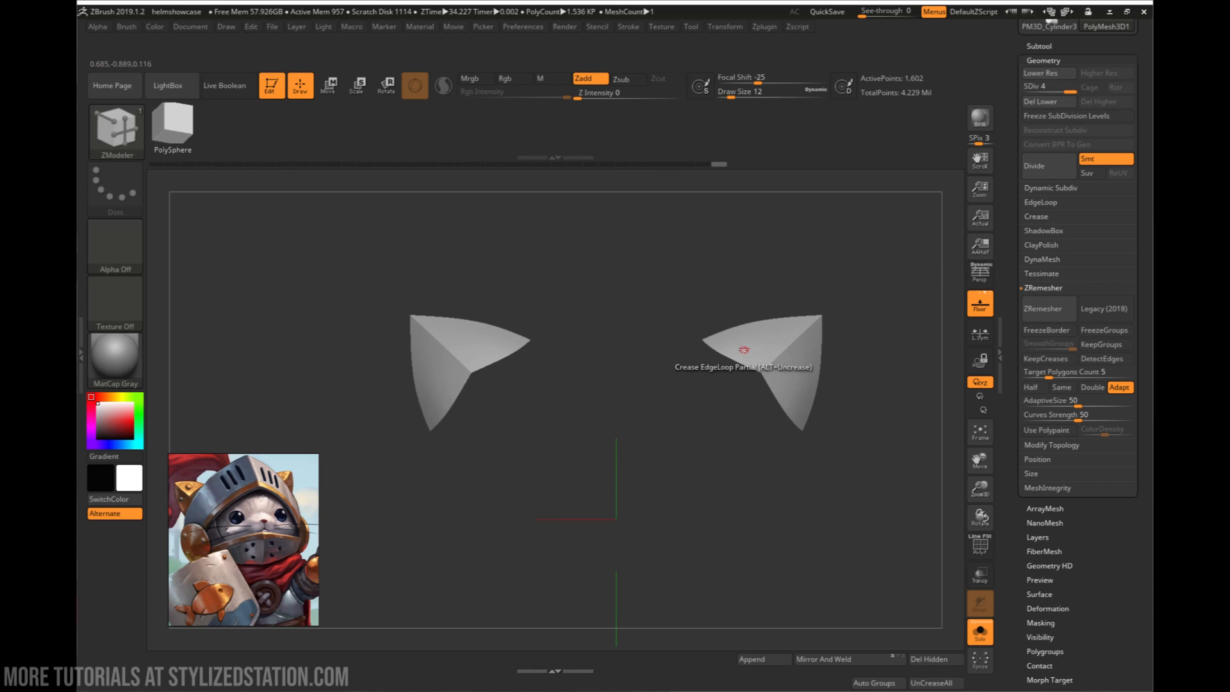
key(shift+f)
drag(506, 426, 520, 430)
key(shift+f)
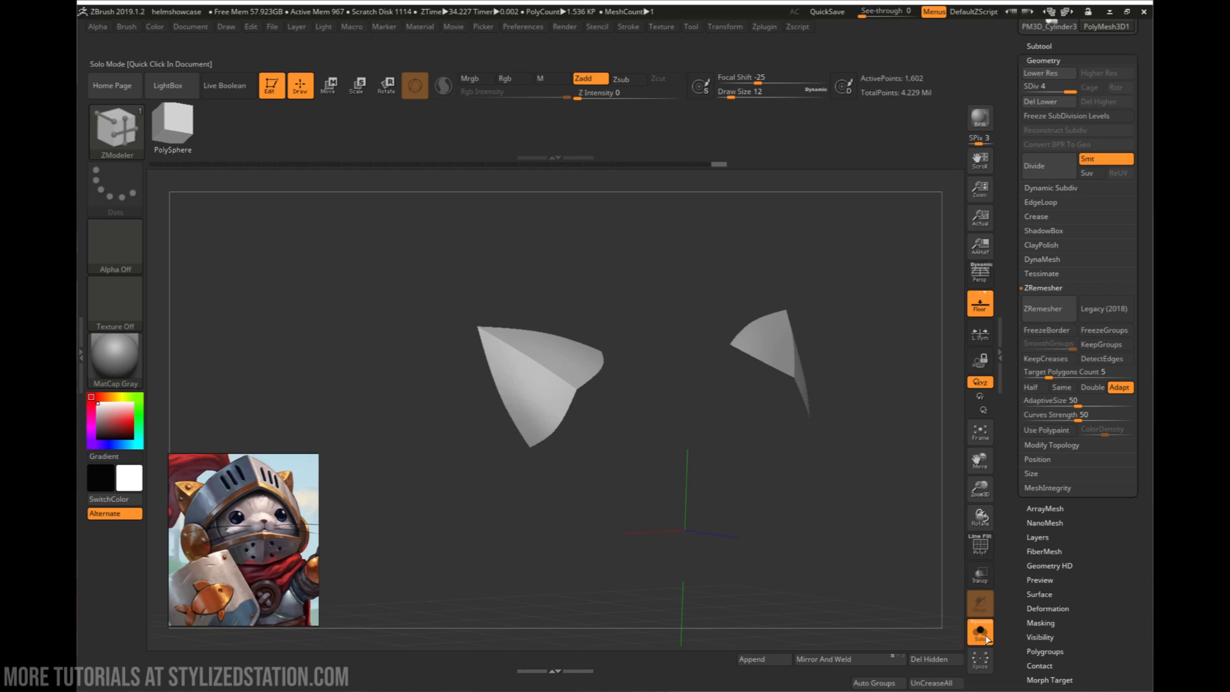
click(980, 631)
right_drag(725, 482, 539, 450)
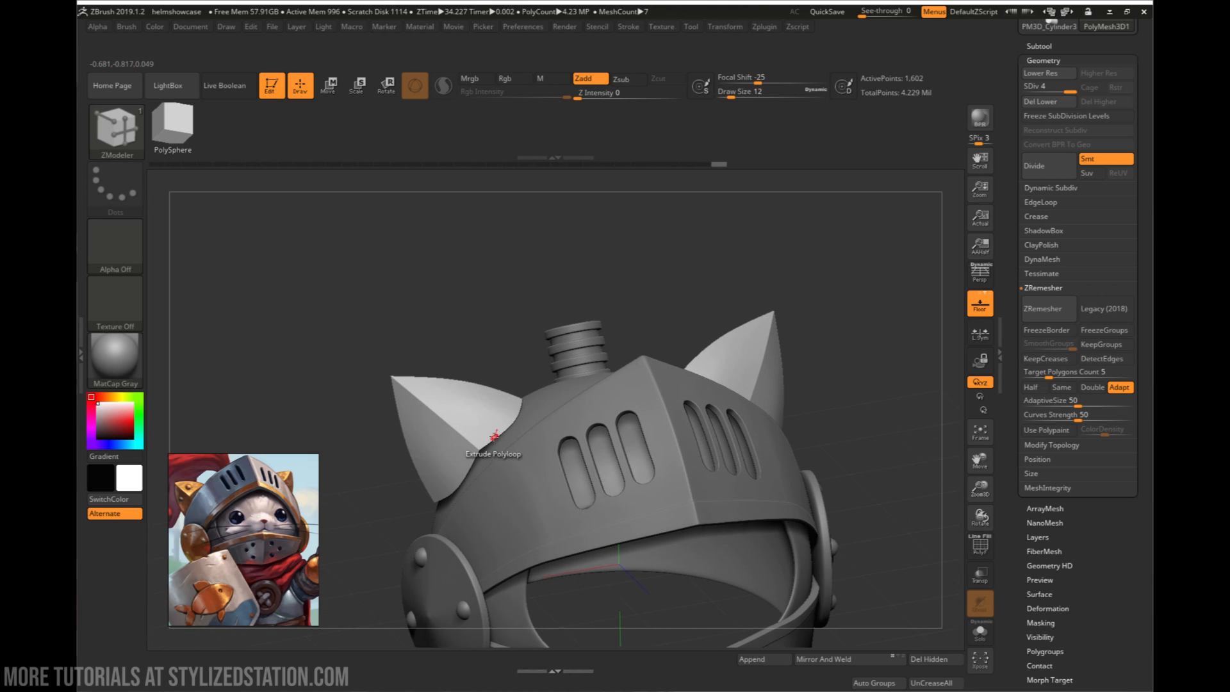
- Shift the pair of ears outward and slightly upward on the dome and check their placement against the visor
key(e)
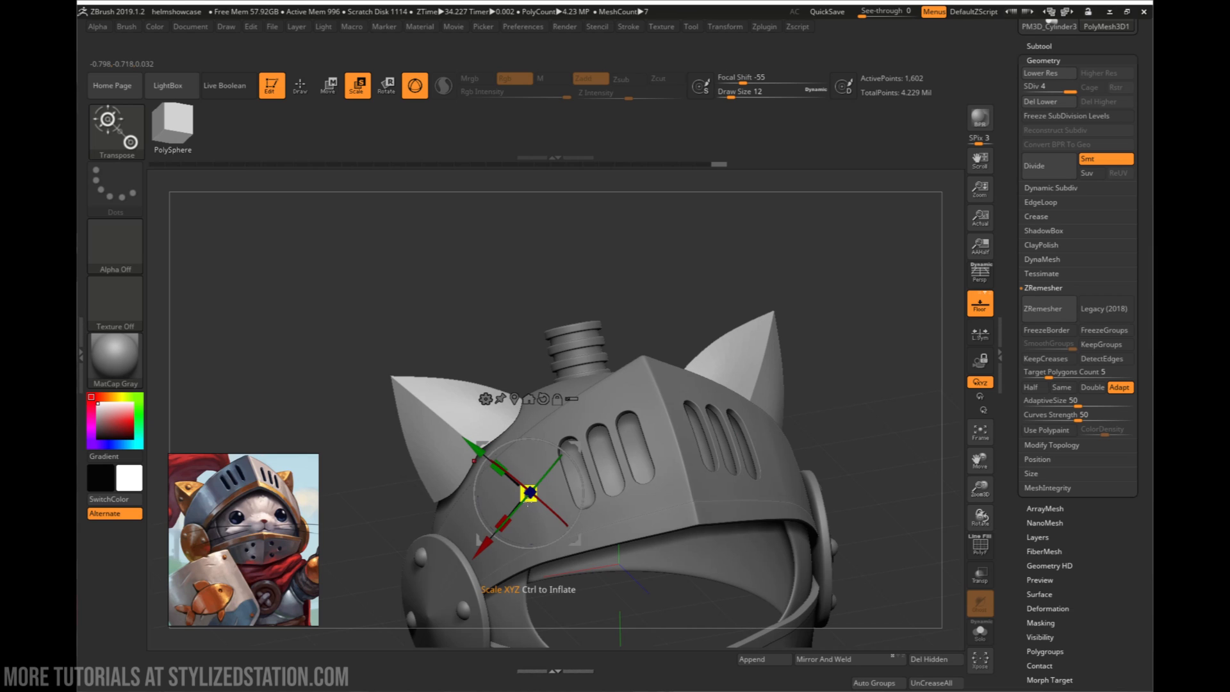
mouse_move(528, 503)
mouse_down()
mouse_move(520, 493)
mouse_move(541, 541)
mouse_move(534, 521)
mouse_up()
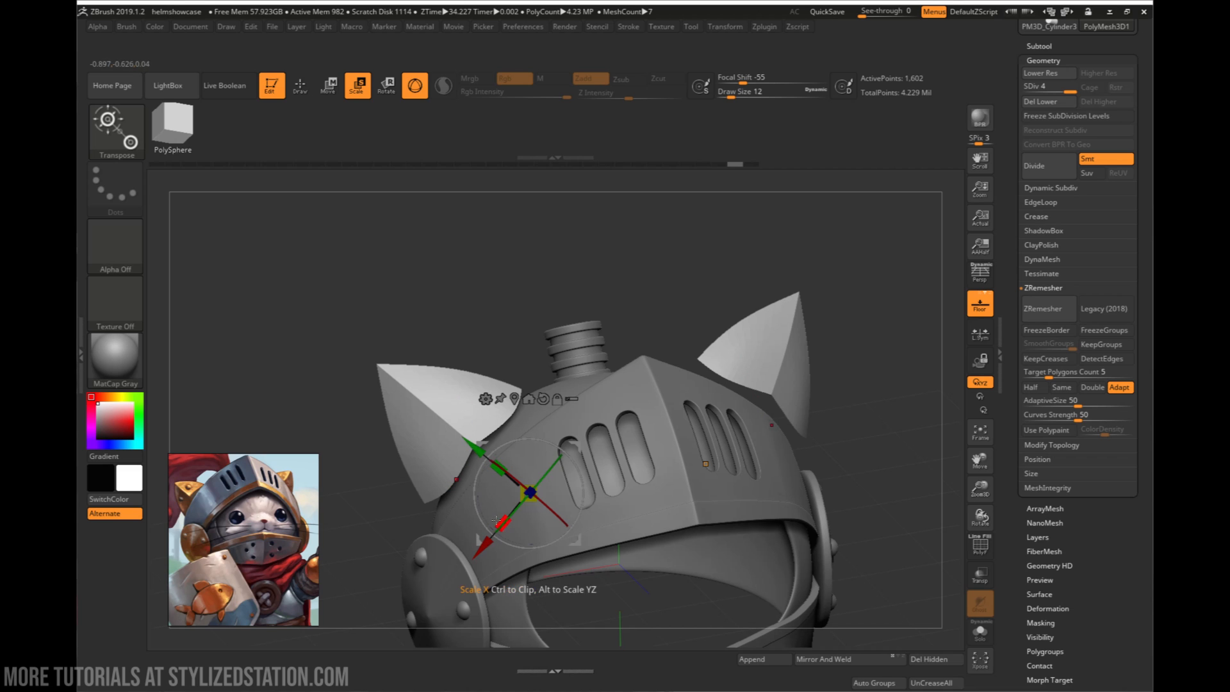
drag(486, 485, 606, 472)
mouse_move(775, 384)
mouse_down()
mouse_move(657, 416)
mouse_move(771, 408)
mouse_up()
drag(607, 472, 621, 476)
drag(746, 397, 743, 439)
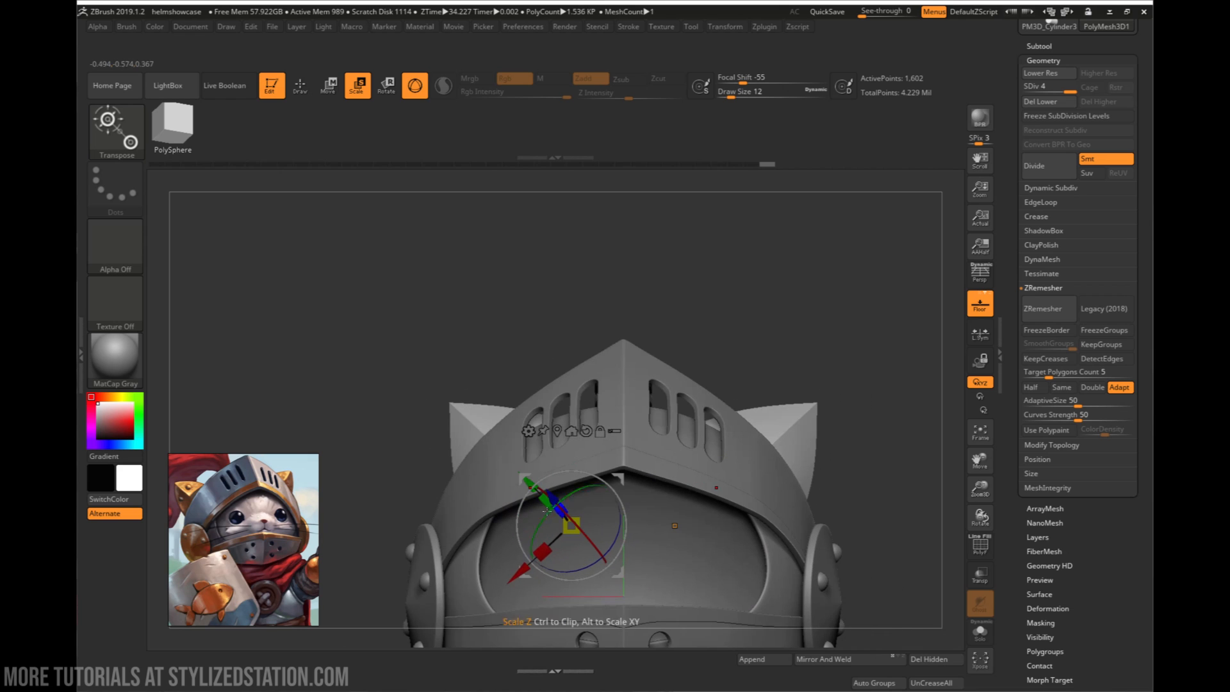
- Fine-tune the ears' position in the front view, setting them wider apart and slightly lower on the dome
drag(539, 497, 535, 477)
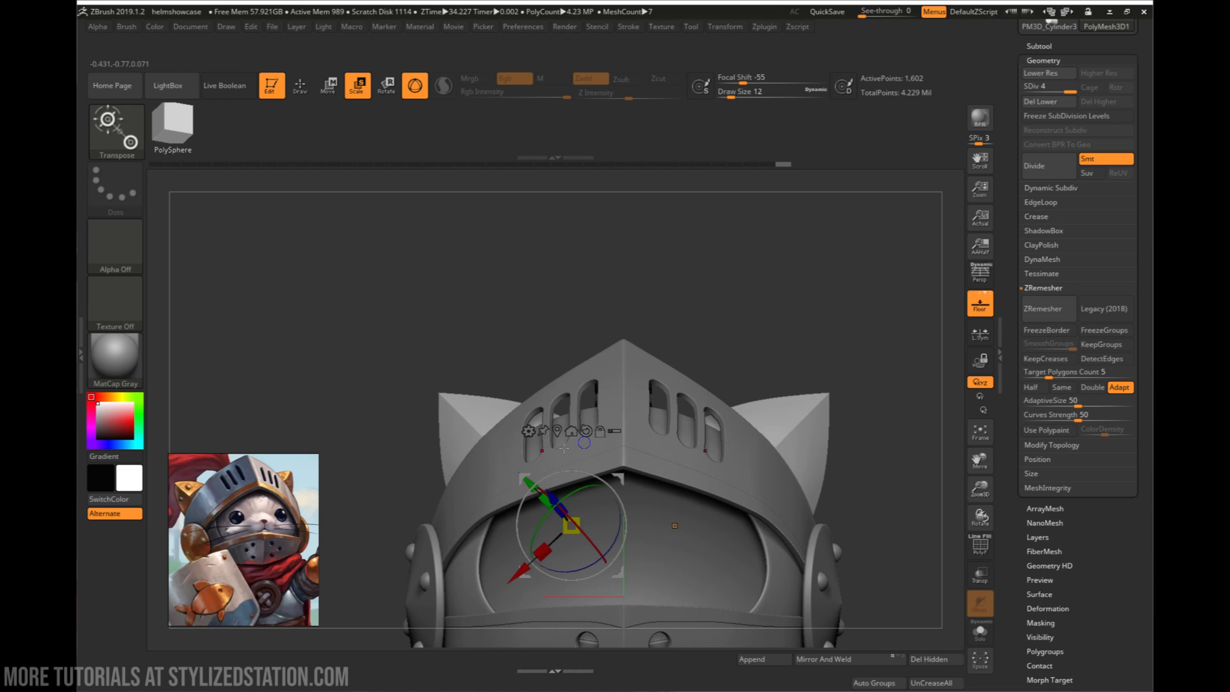
mouse_move(563, 448)
right_down()
mouse_move(481, 442)
mouse_move(582, 449)
right_up()
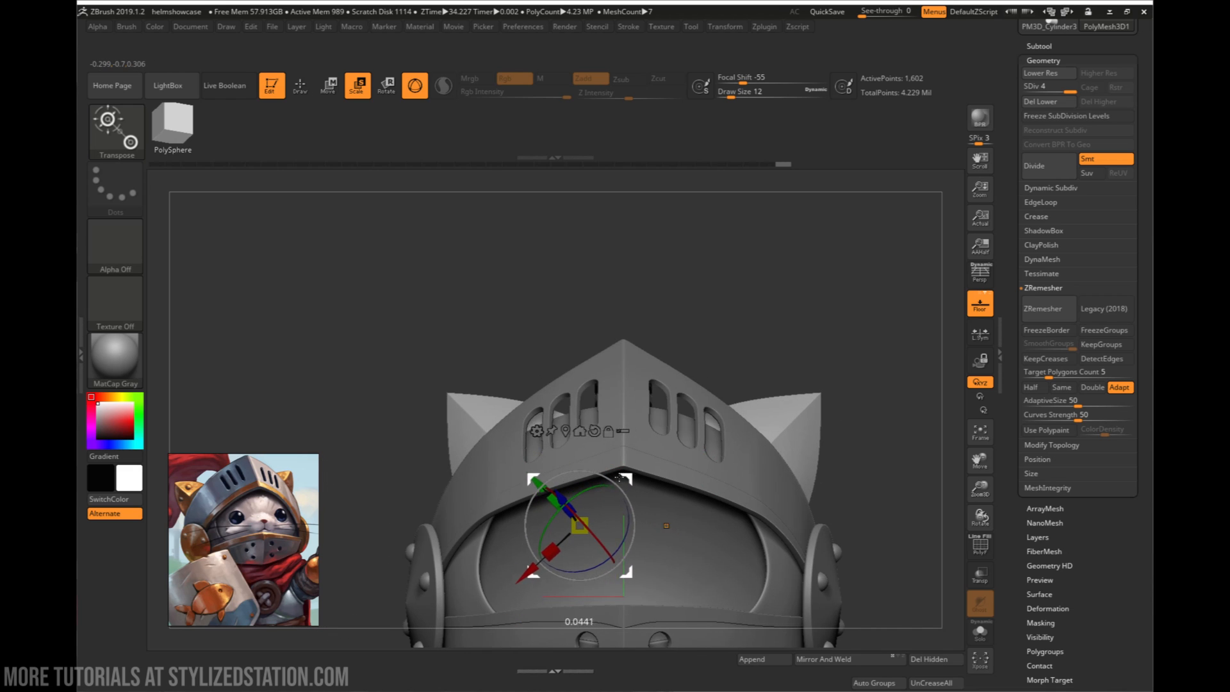
drag(620, 477, 603, 536)
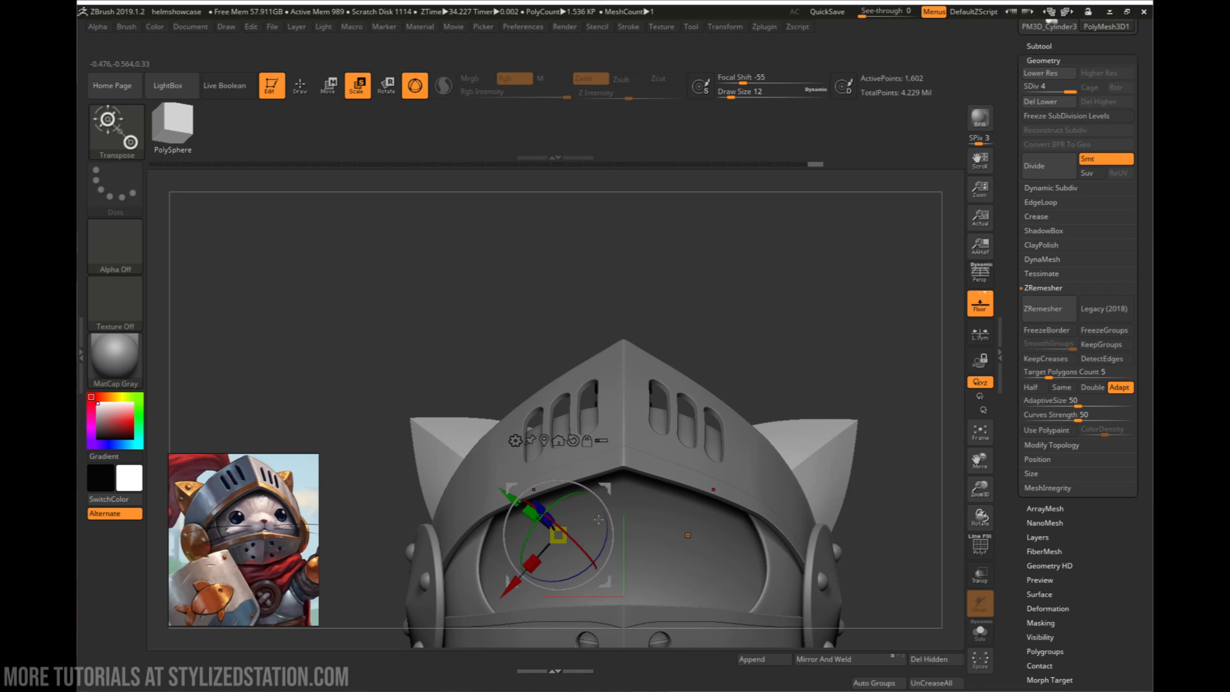
drag(808, 398, 826, 443)
drag(624, 497, 638, 501)
drag(727, 397, 692, 456)
drag(561, 525, 529, 502)
drag(410, 481, 567, 506)
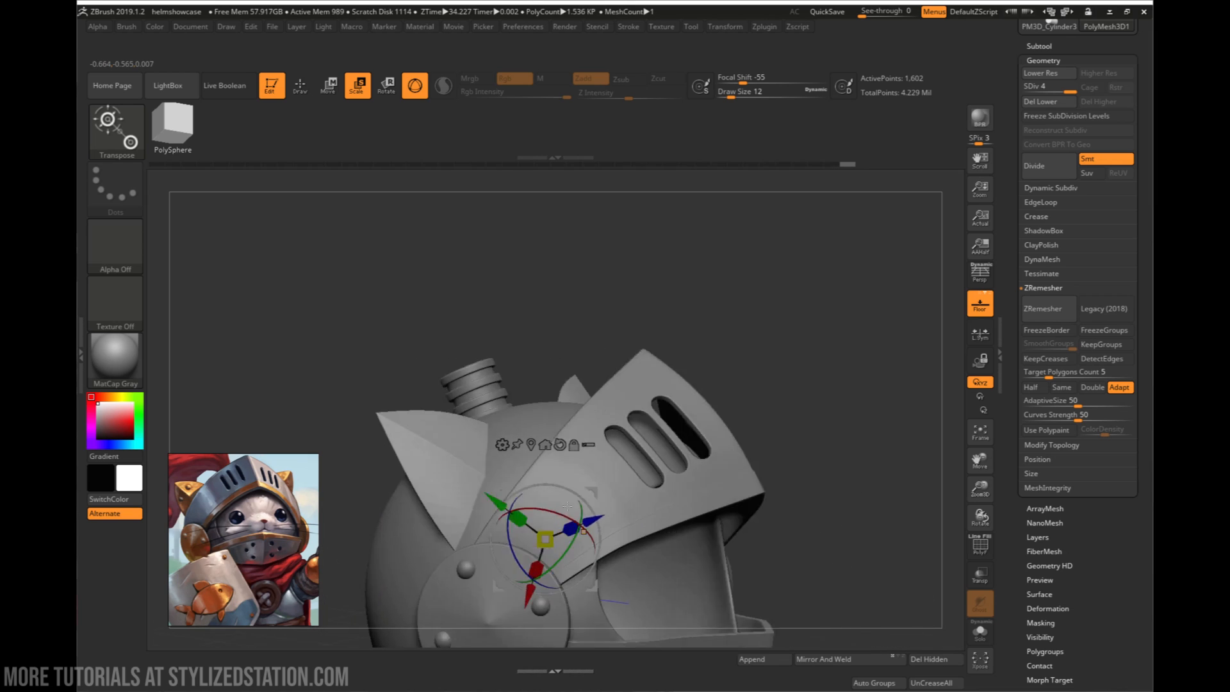
right_drag(567, 505, 470, 487)
mouse_move(596, 577)
ctrl+right_down()
mouse_move(627, 437)
mouse_move(678, 477)
ctrl+right_up()
- Return to Draw mode, display the ears' wireframe, and examine the polygon density along their edges up close
key(q)
mouse_move(506, 397)
ctrl+right_down()
mouse_move(529, 434)
mouse_move(577, 462)
ctrl+right_up()
key(shift+f)
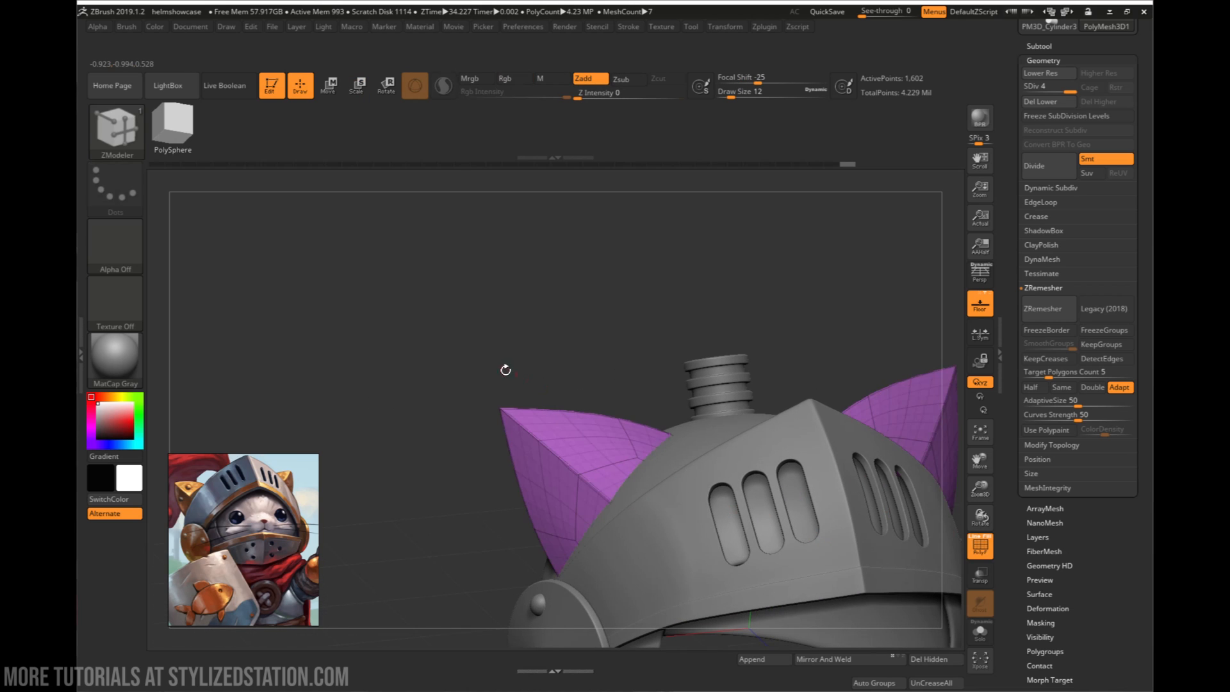
ctrl+right_drag(505, 369, 535, 442)
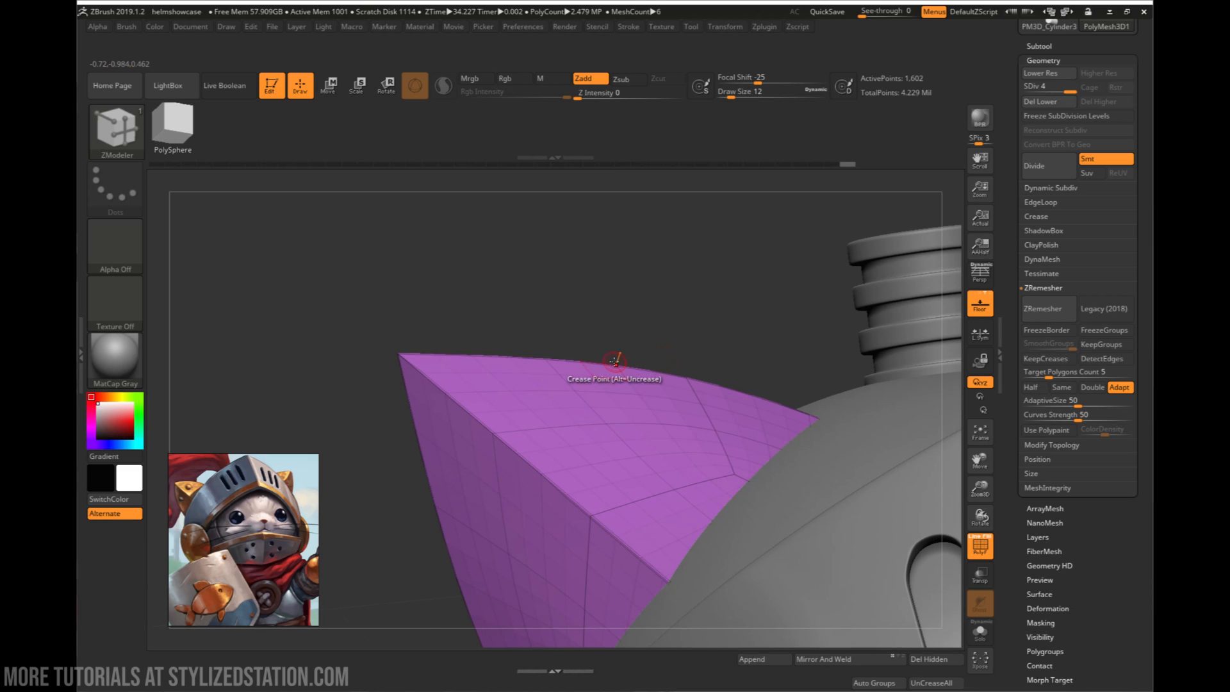
ctrl+right_drag(615, 450, 634, 391)
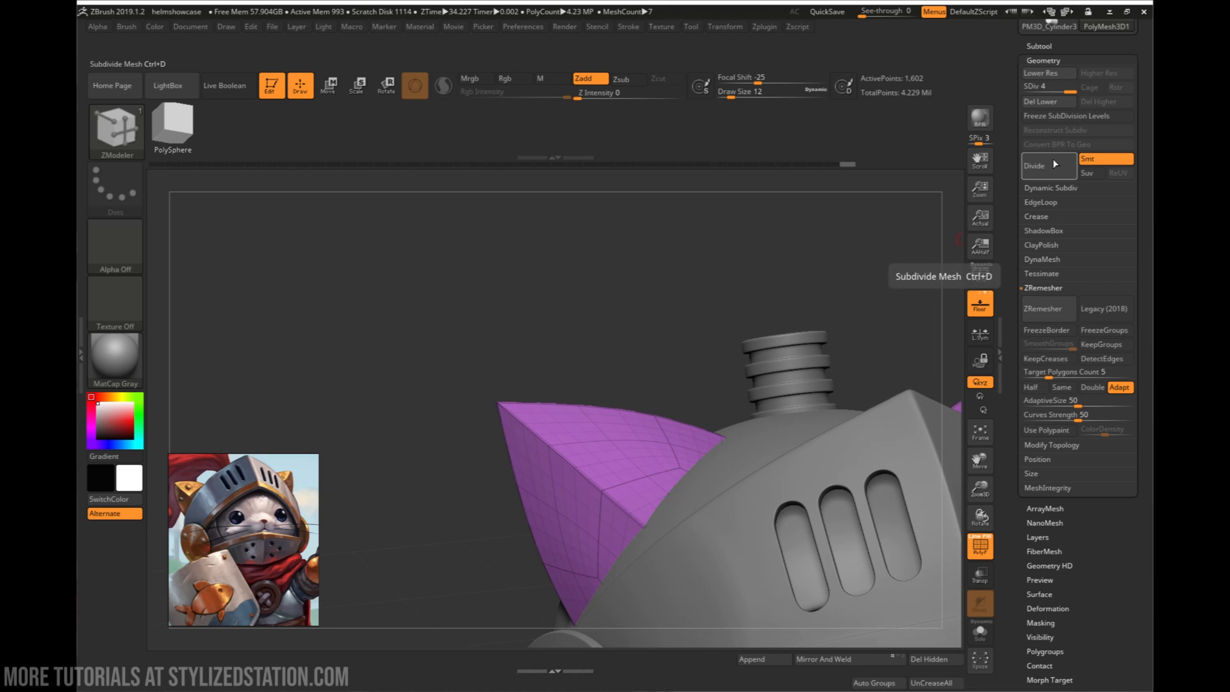
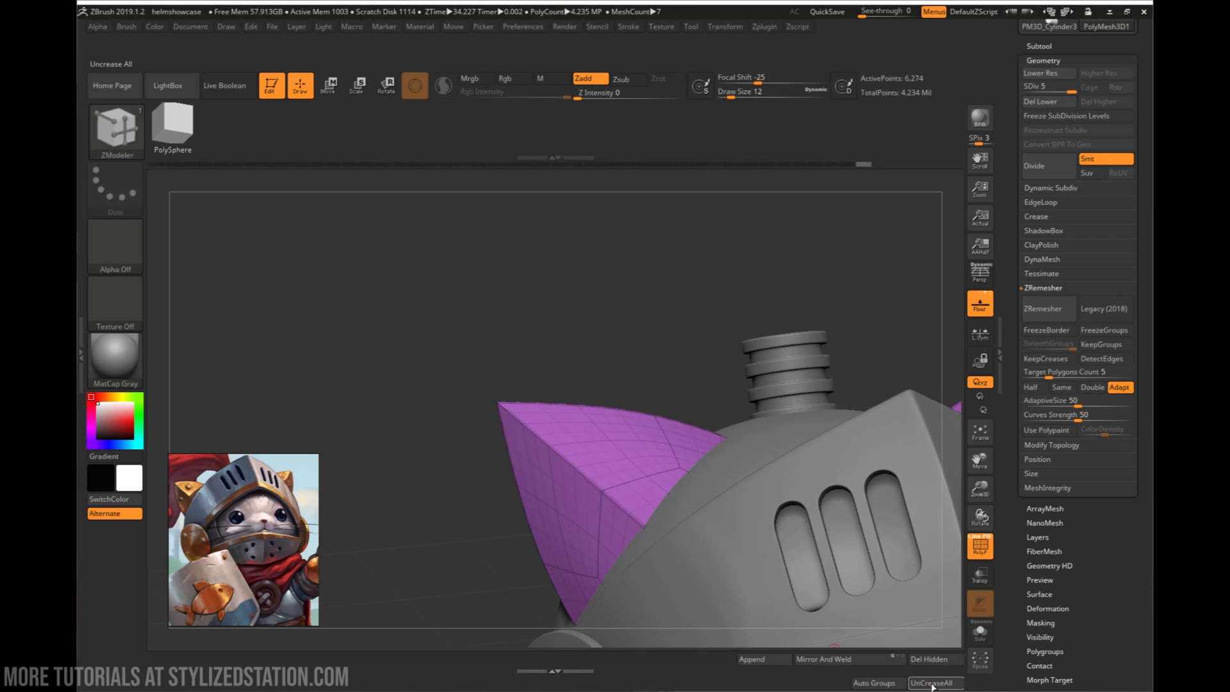
- Hide the ears' wireframe, subdivide them three more times to SDiv 8, and check them on the whole helmet
key(shift+f)
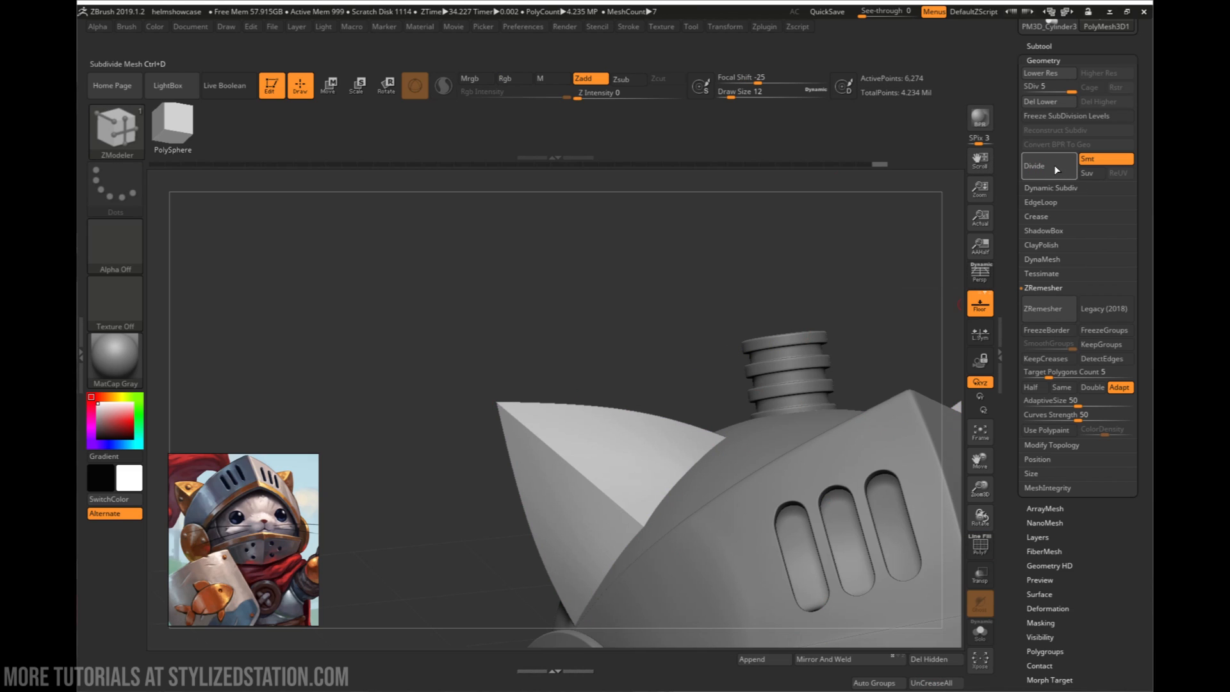
click(1055, 165)
click(1055, 165)
click(1055, 166)
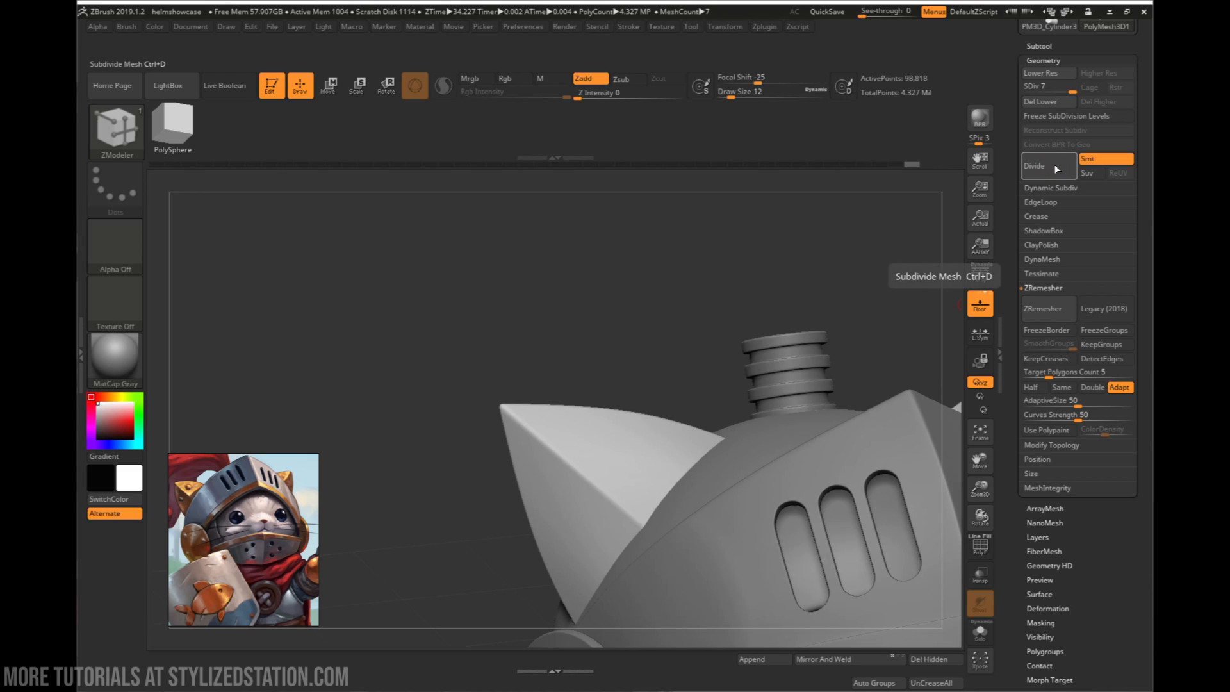
drag(707, 349, 635, 404)
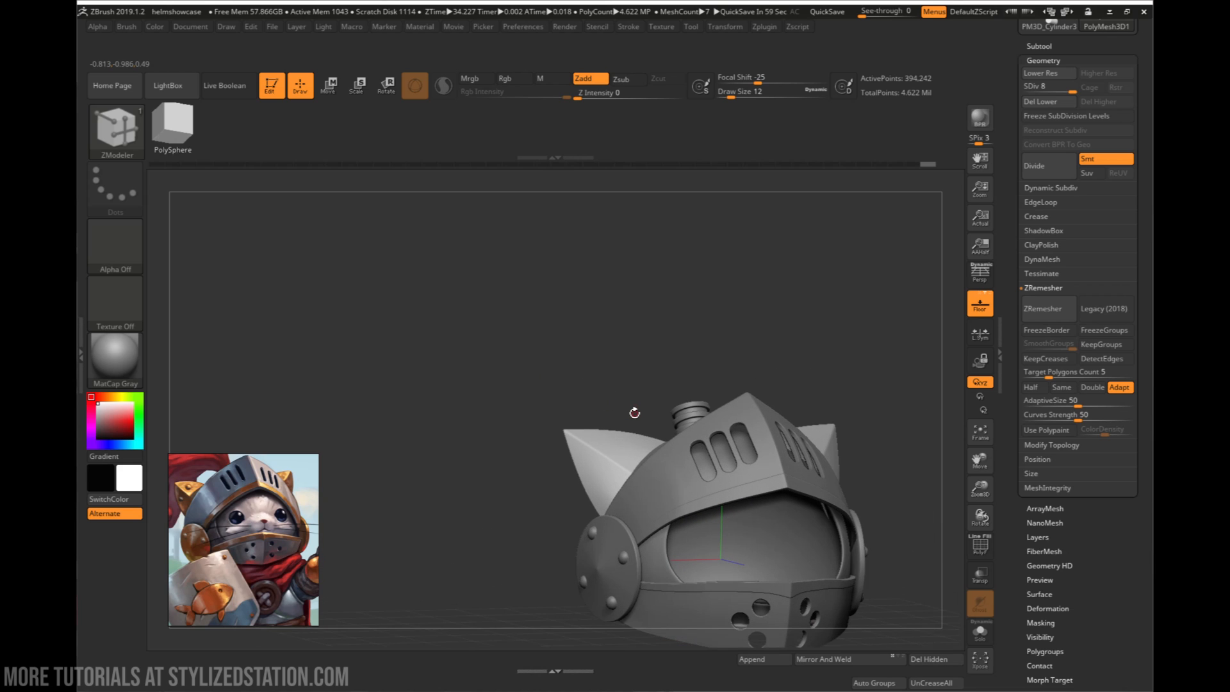
drag(666, 301, 606, 427)
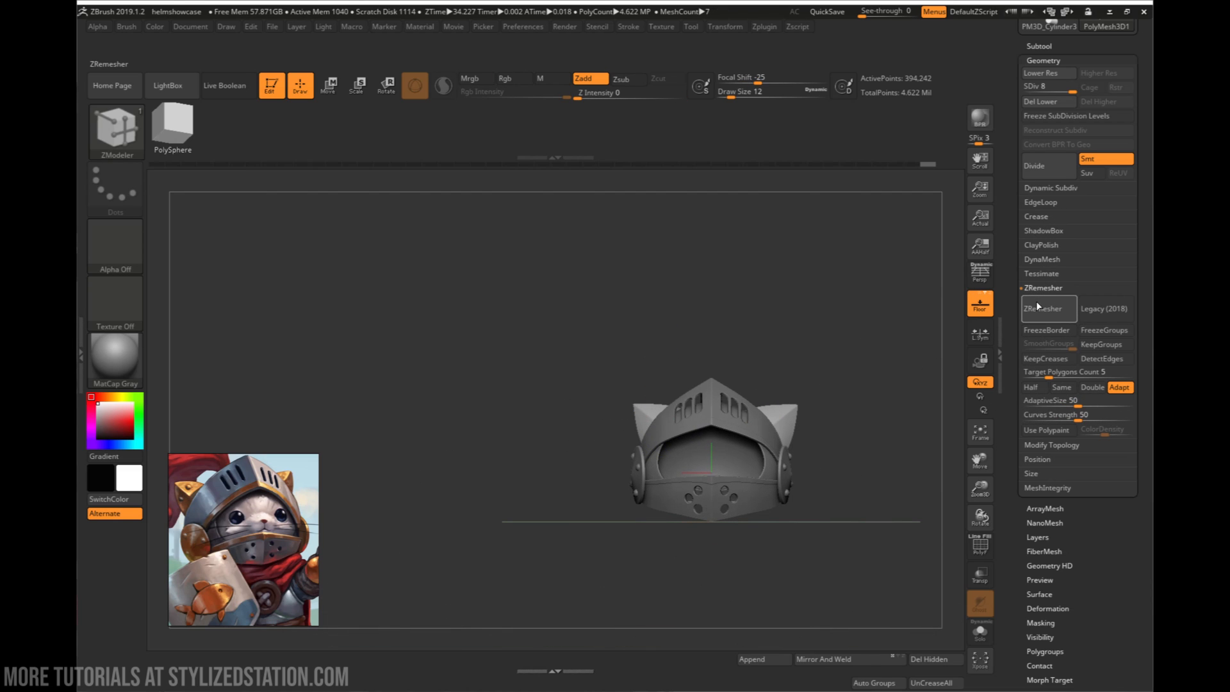
- Append a Sphere3D as a new subtool and make it the active subtool
click(775, 660)
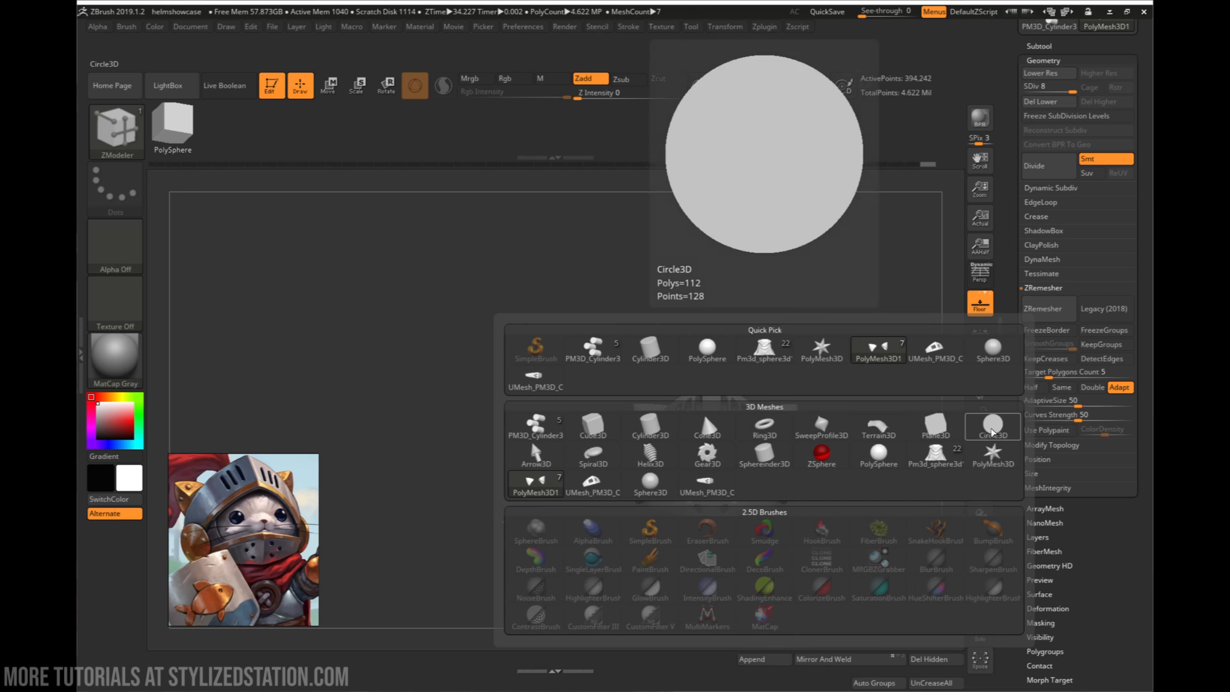
click(650, 482)
alt+click(720, 466)
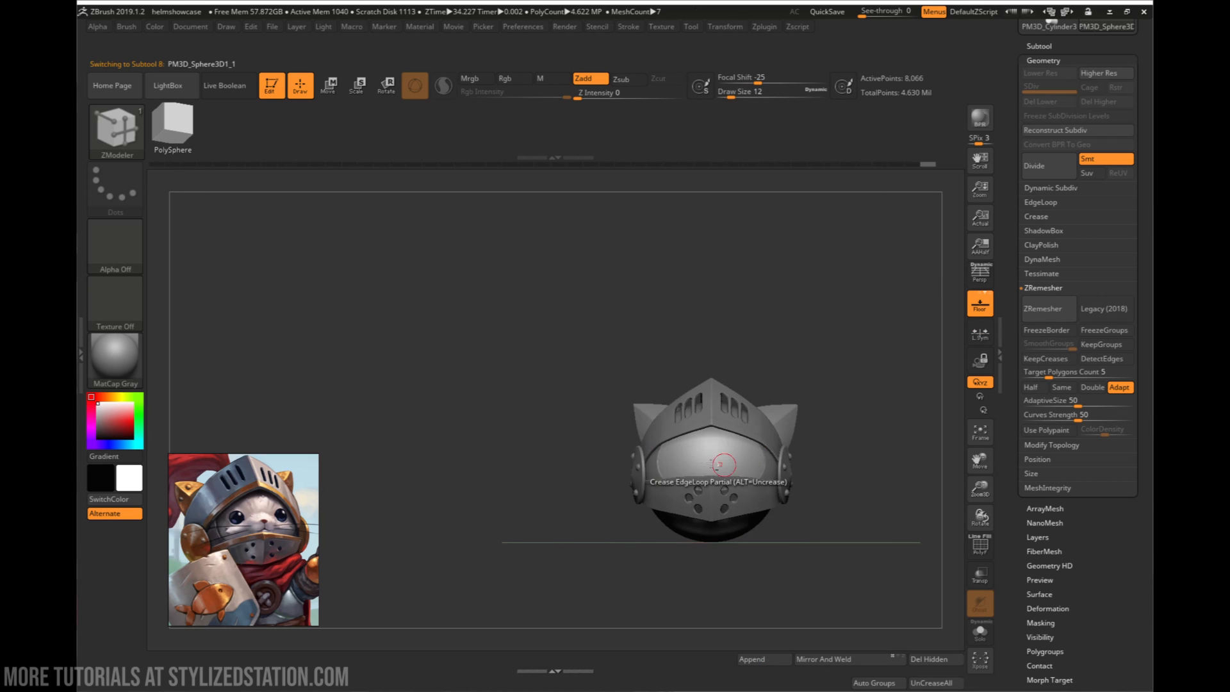
- Raise the sphere above the helmet and scale it down uniformly to rivet size
mouse_move(676, 465)
right_down()
mouse_move(727, 481)
mouse_move(689, 469)
right_up()
key(w)
drag(692, 387, 699, 236)
alt+right_drag(736, 262, 787, 365)
ctrl+right_drag(787, 365, 858, 515)
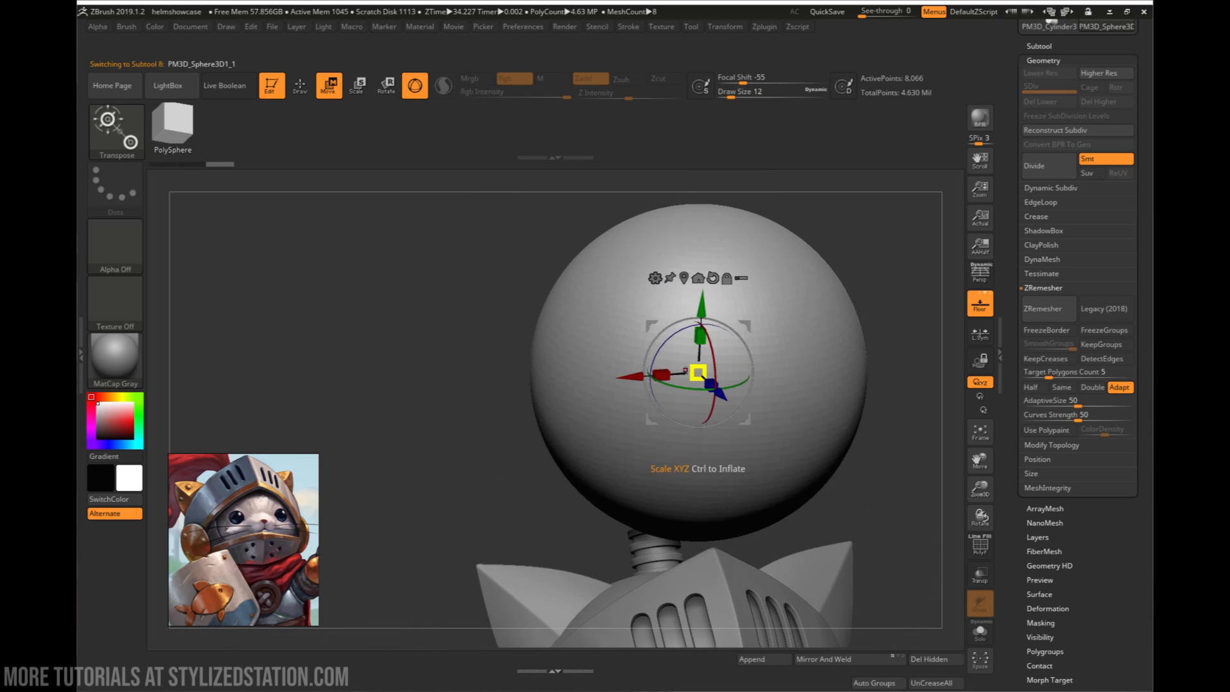
drag(708, 370, 548, 301)
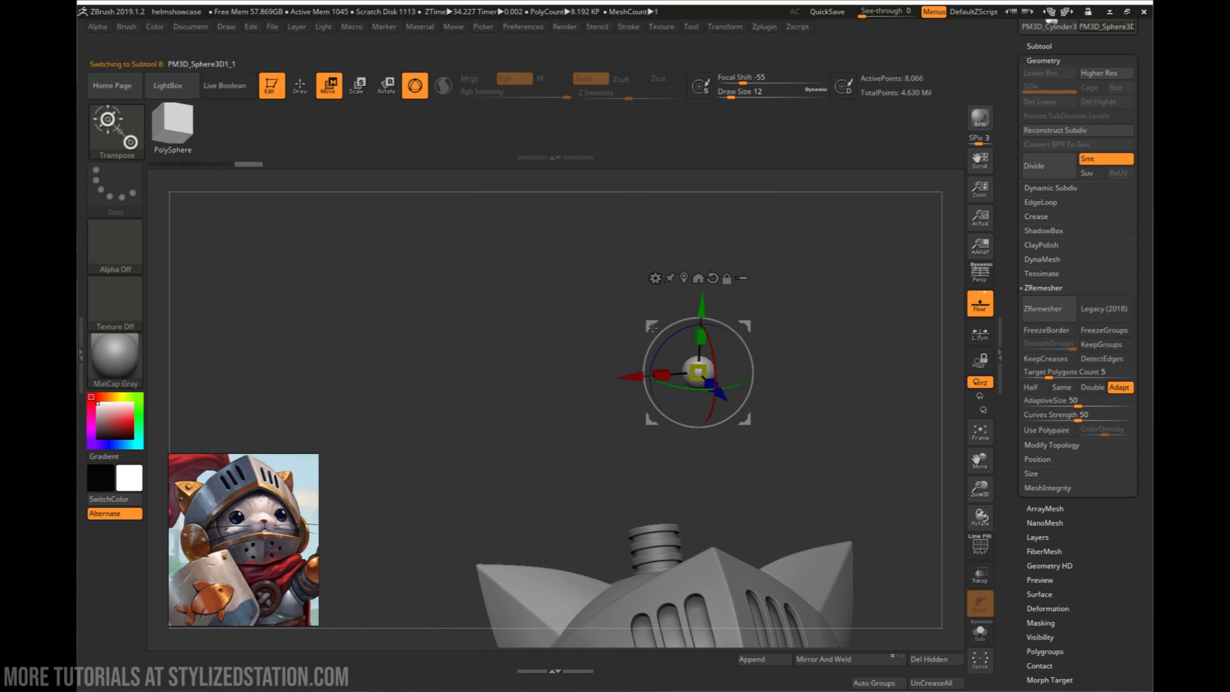
- Move the small sphere down onto the front face of the cat ear and align it from the side
shift+right_drag(746, 328, 774, 329)
drag(740, 326, 607, 559)
right_drag(607, 558, 657, 640)
alt+right_drag(657, 641, 606, 374)
drag(586, 363, 577, 385)
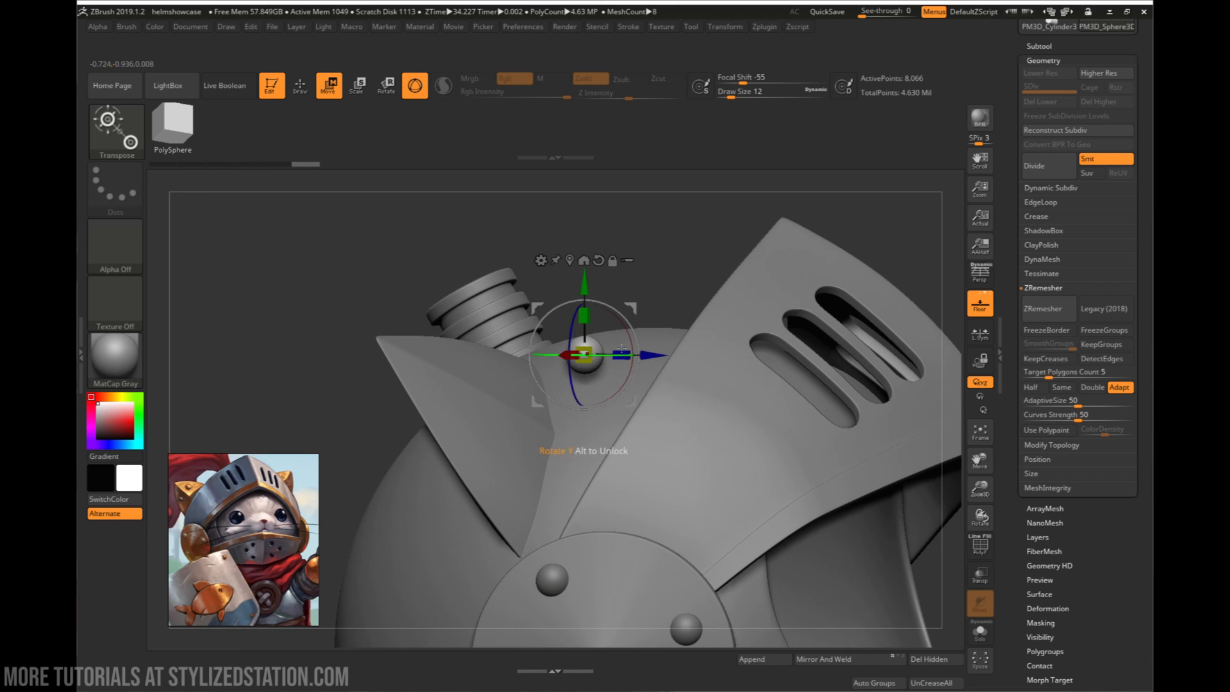
mouse_move(628, 371)
right_down()
mouse_move(586, 388)
mouse_move(642, 366)
right_up()
drag(643, 366, 542, 345)
drag(482, 285, 481, 302)
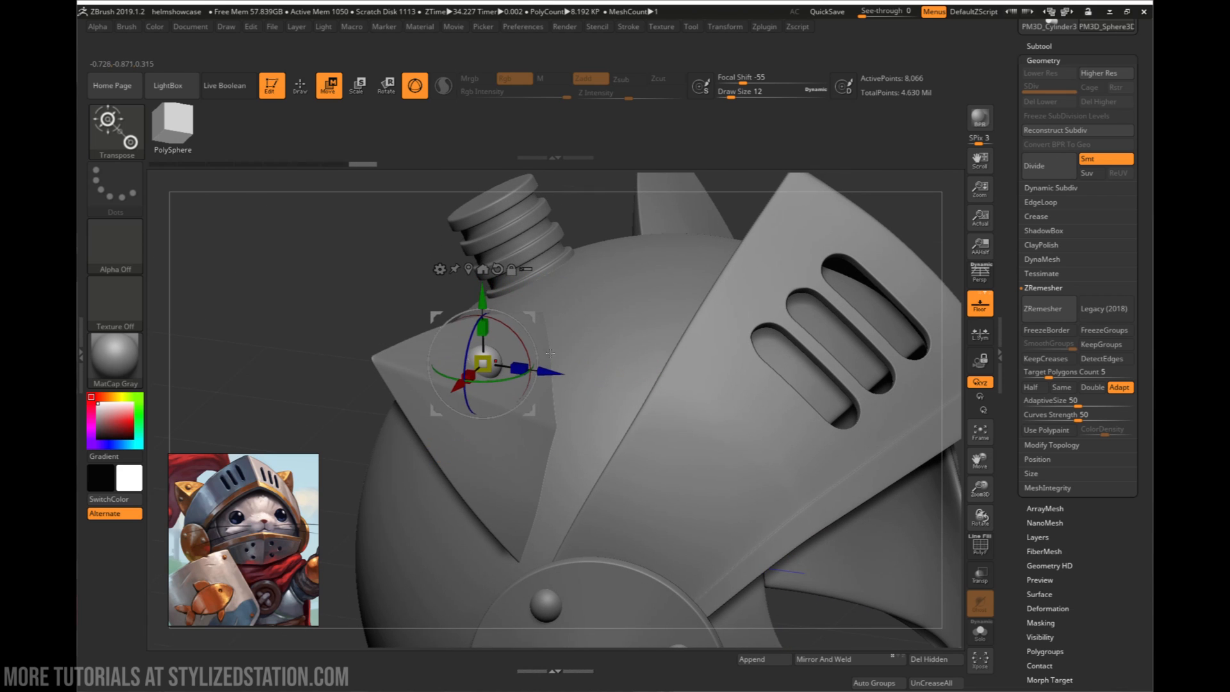
- Fine-tune the rivet's depth in the ear's front face and compare it with the rivets on the side disc
drag(550, 367, 546, 367)
right_drag(547, 367, 478, 370)
drag(420, 394, 422, 392)
right_drag(422, 393, 575, 360)
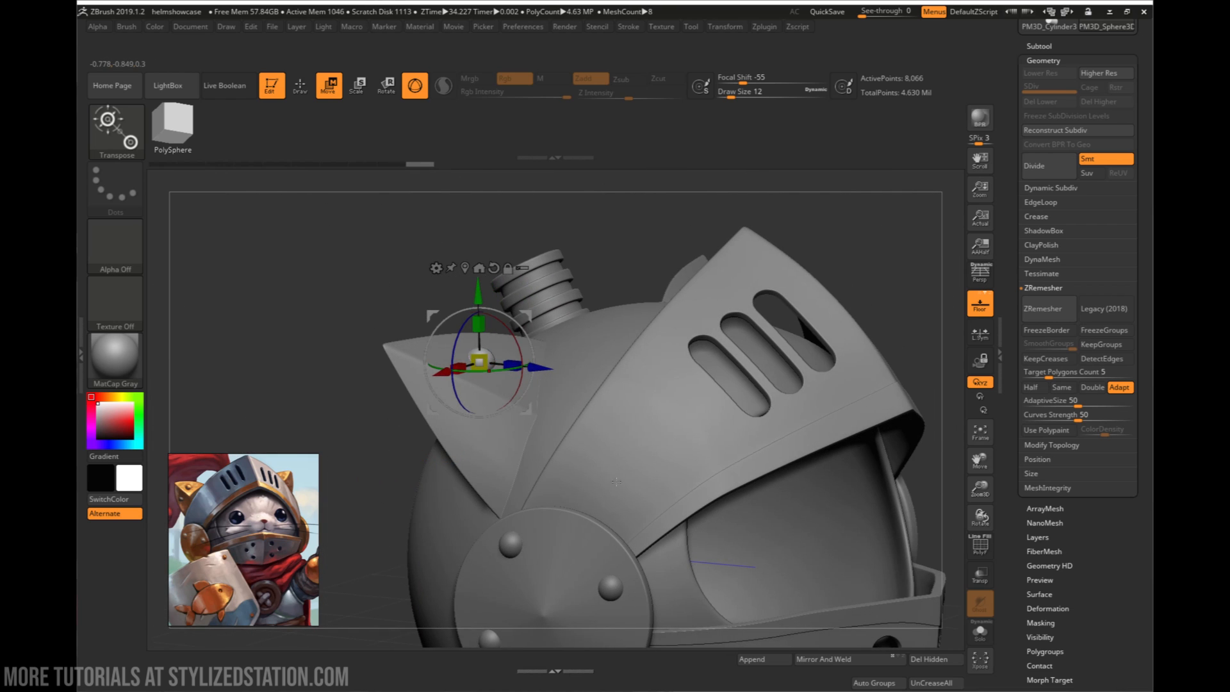
right_drag(616, 482, 625, 455)
right_drag(491, 391, 500, 413)
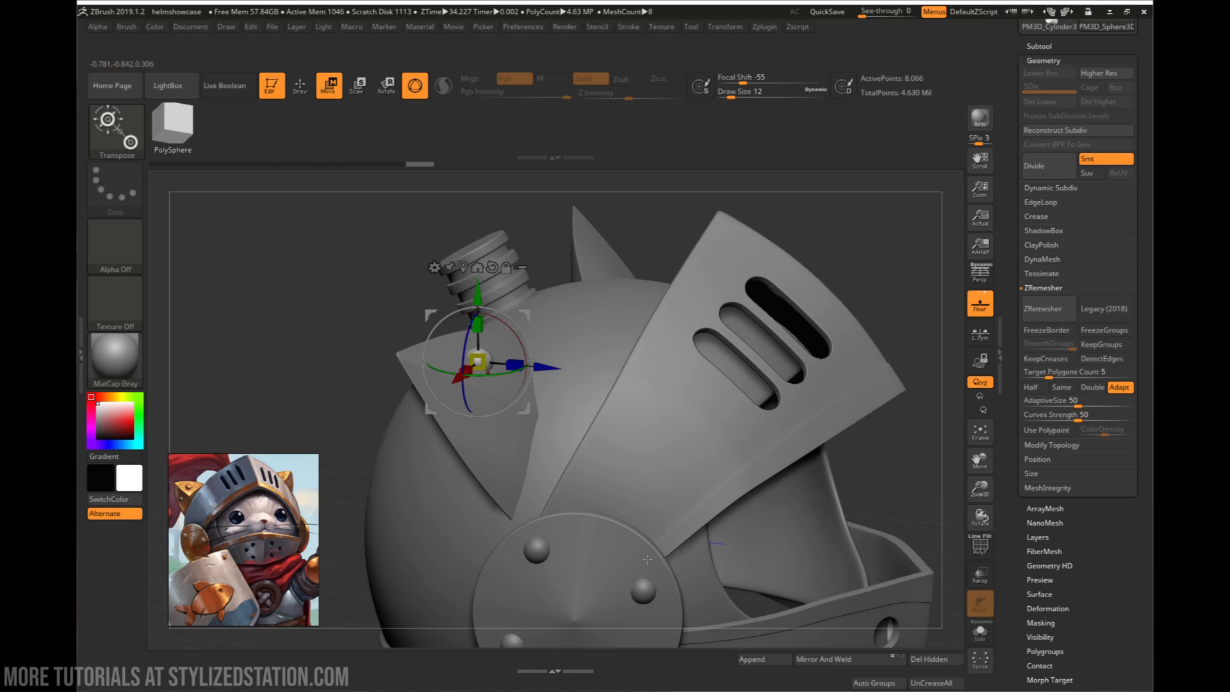
alt+right_drag(664, 593, 651, 458)
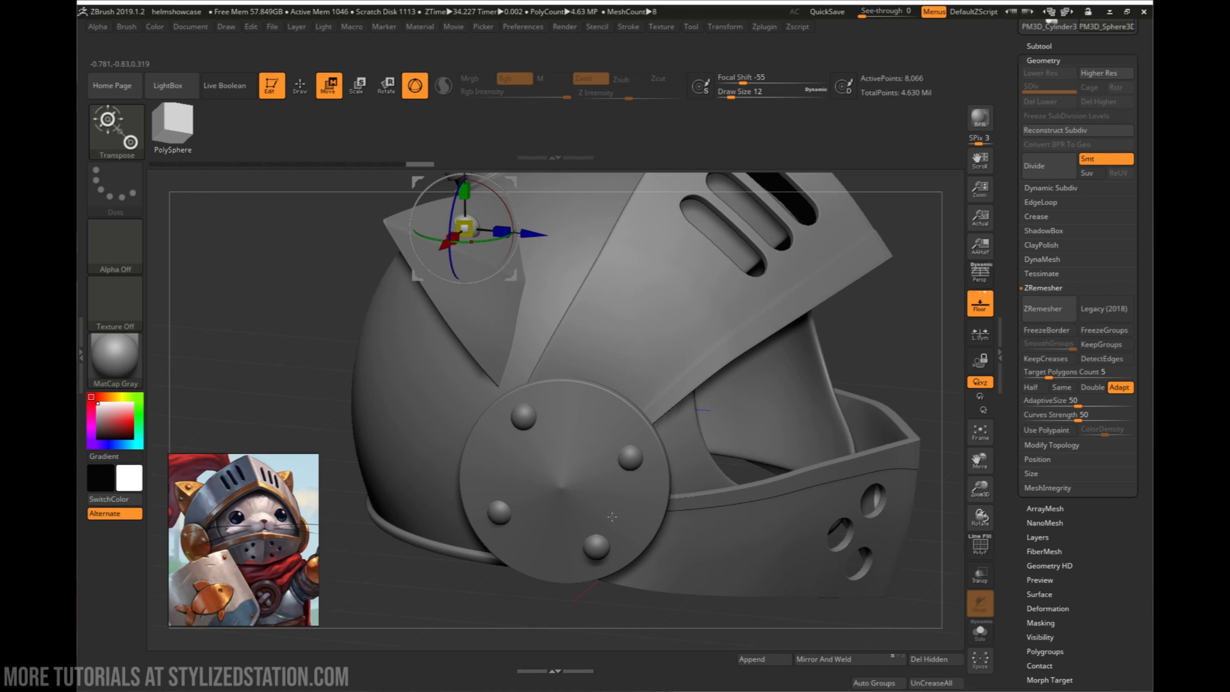
alt+right_drag(601, 541, 613, 641)
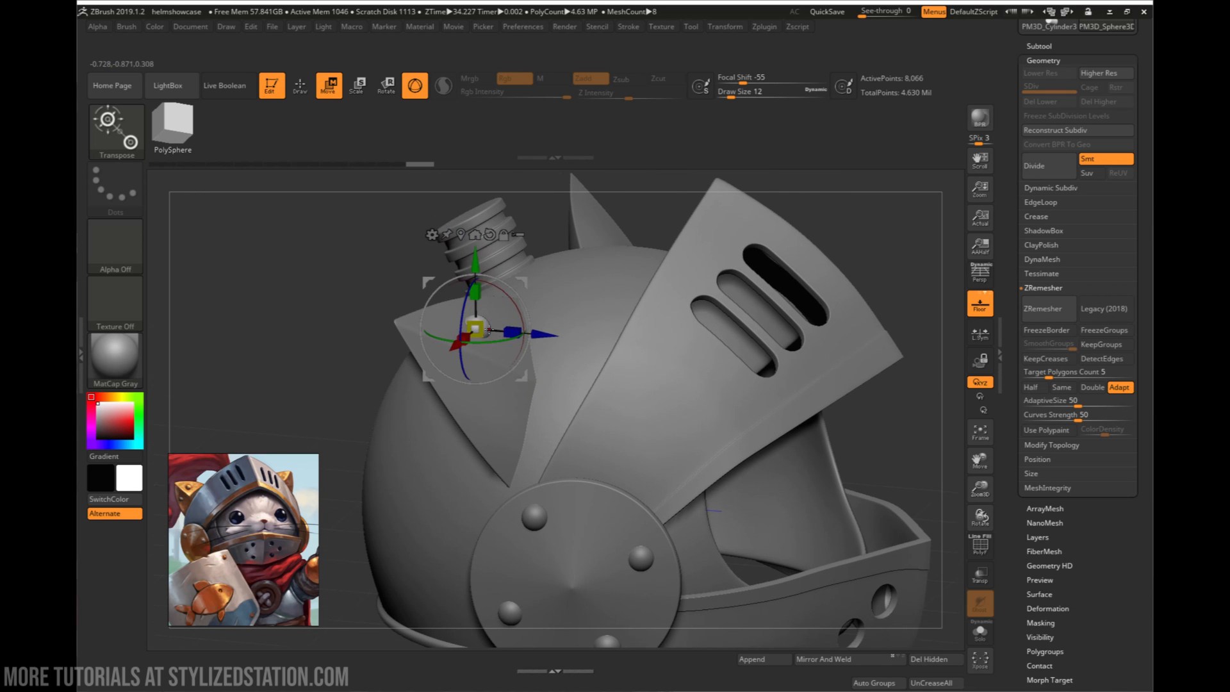
- Duplicate the ear rivet and set the copy lower on the ear's front face, adjusting its depth along Z
right_drag(555, 361, 449, 323)
ctrl+drag(533, 279, 481, 331)
right_drag(485, 333, 578, 342)
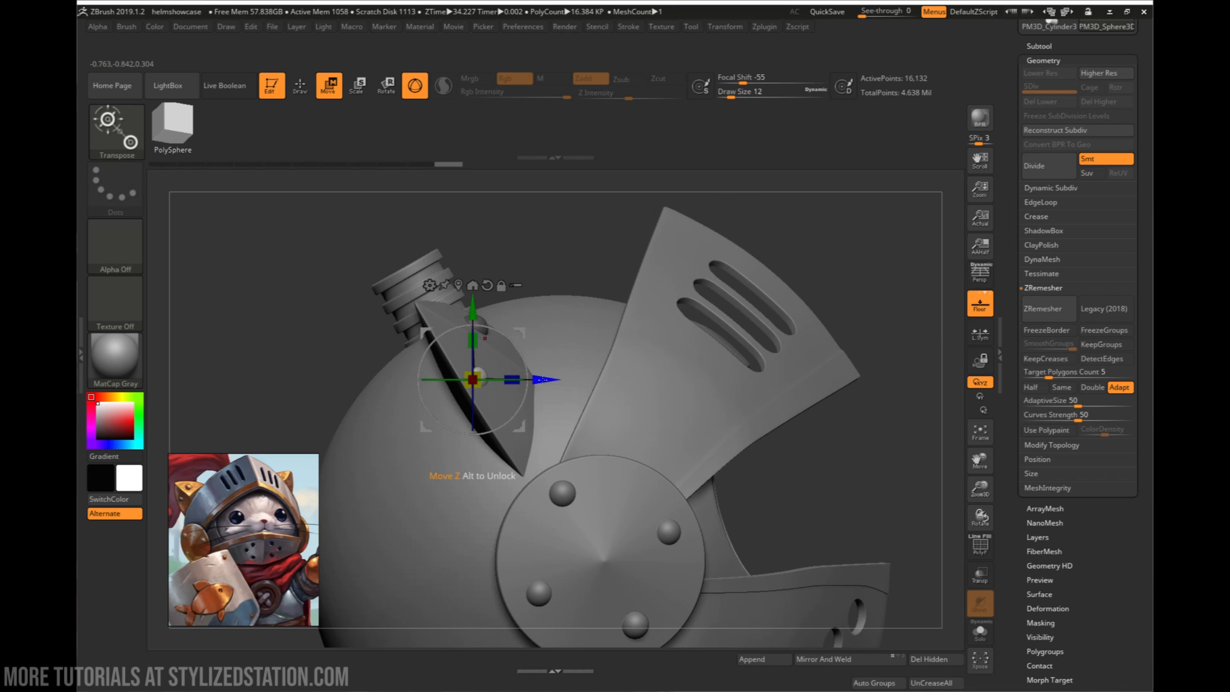
drag(546, 379, 558, 379)
mouse_move(569, 363)
right_down()
mouse_move(523, 388)
mouse_move(570, 370)
right_up()
drag(549, 378, 552, 378)
right_drag(552, 379, 345, 353)
ctrl+drag(345, 353, 336, 375)
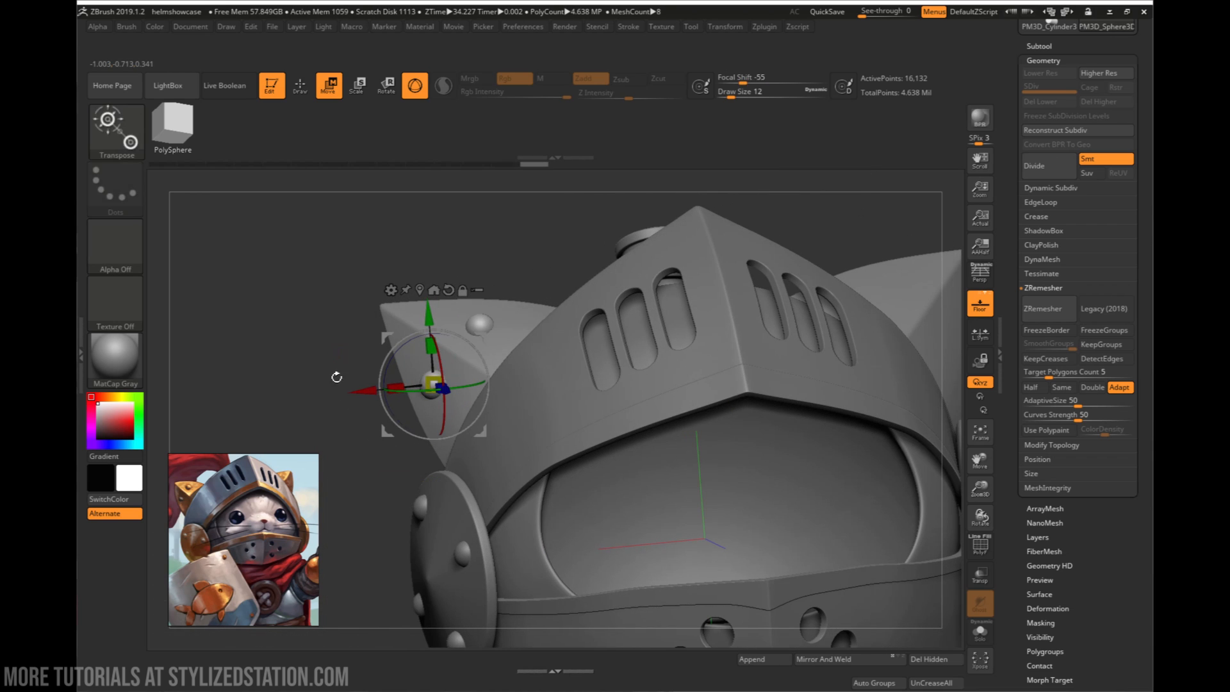
- Refine how deep the lower rivet sits in the ear, return to Draw mode, and check both rivets from several angles
key(q)
right_drag(351, 354, 458, 371)
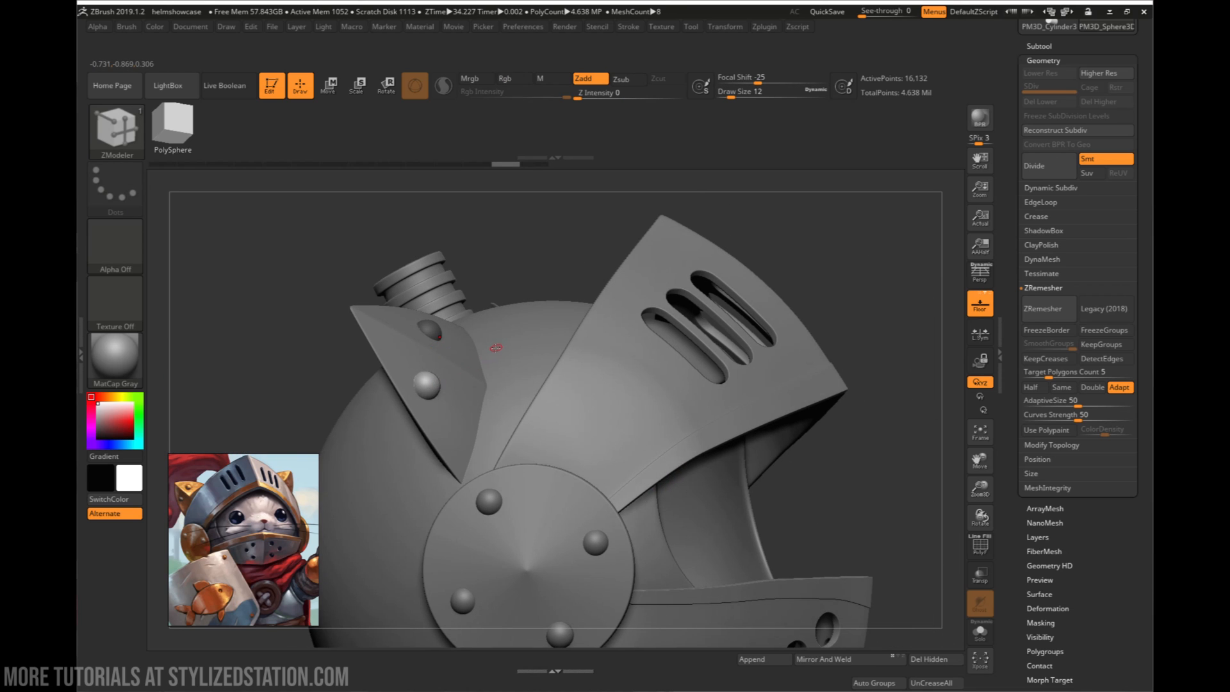
key(w)
right_drag(548, 364, 556, 363)
right_drag(479, 357, 511, 353)
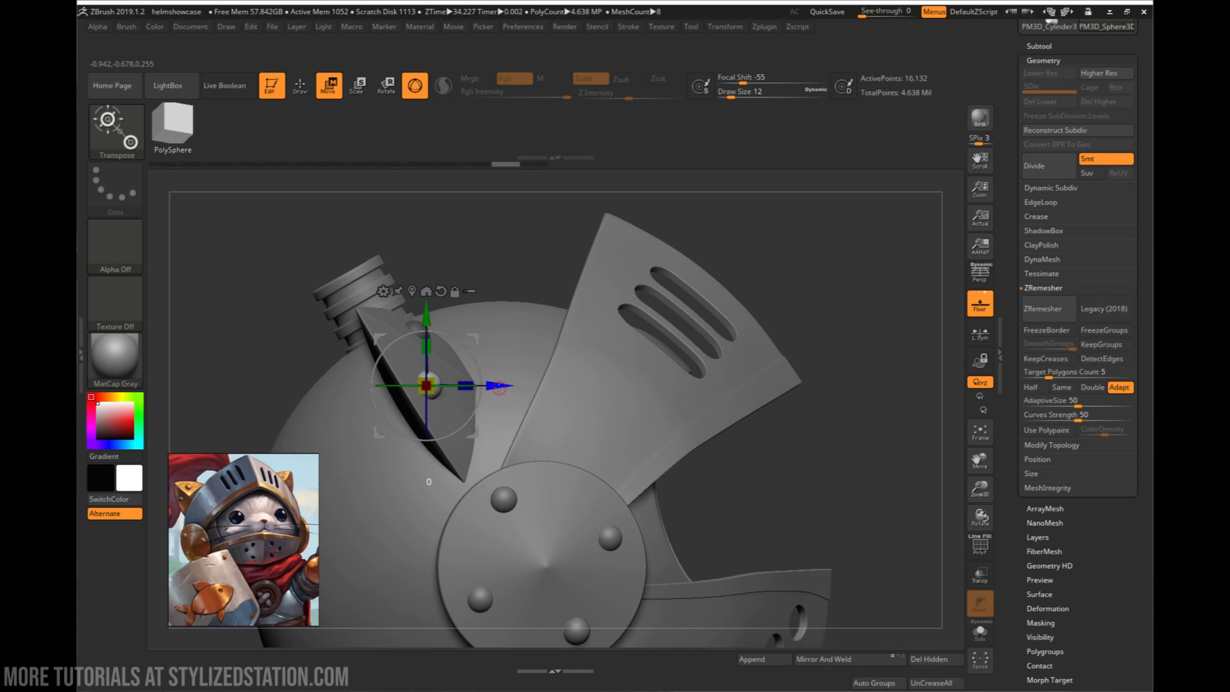
drag(499, 388, 495, 386)
right_drag(508, 267, 458, 274)
key(q)
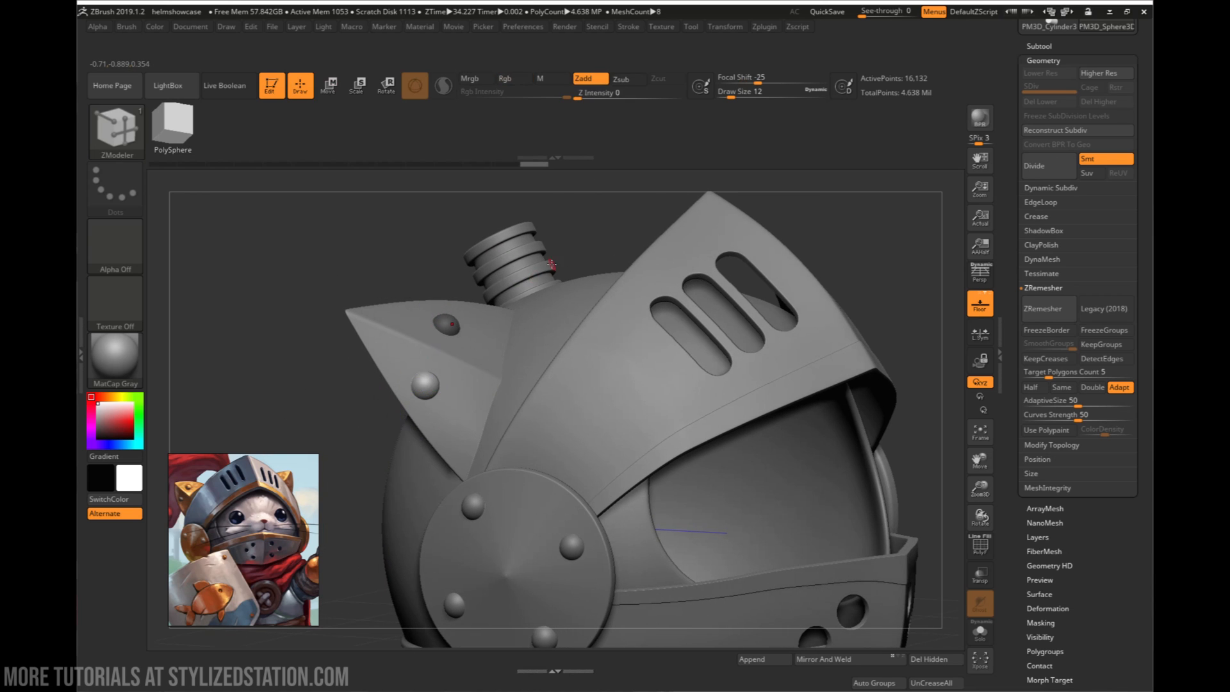
right_drag(569, 267, 523, 273)
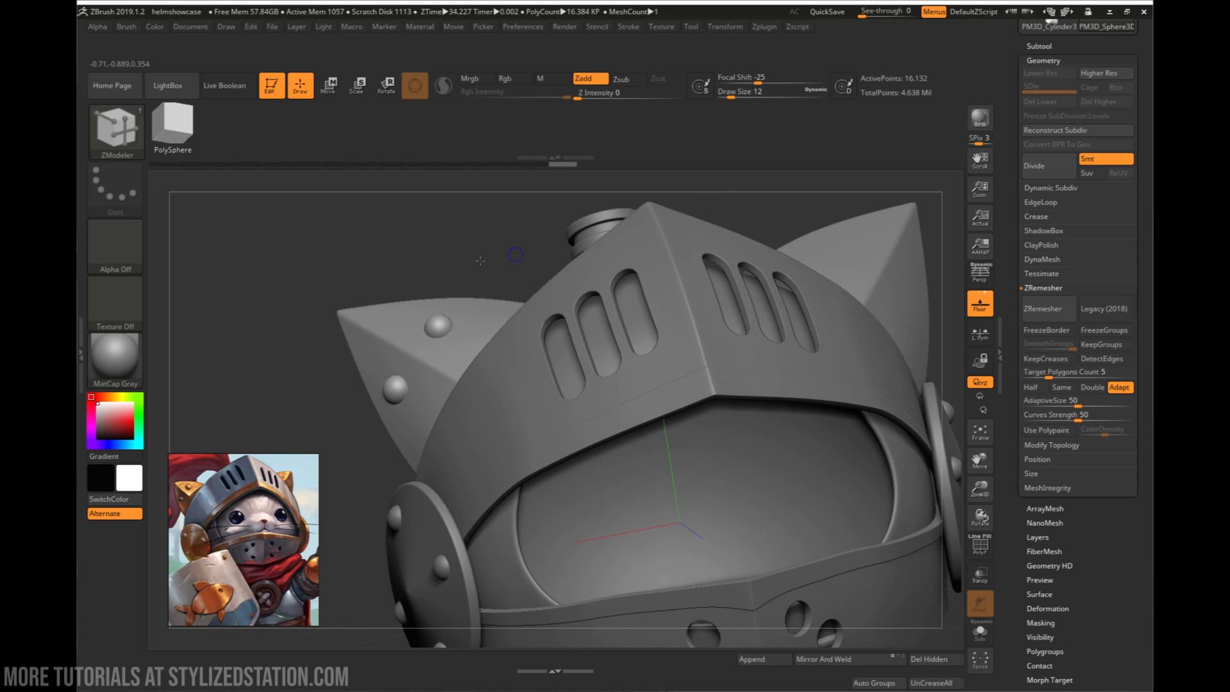
- Try to mirror the two ear rivets onto the opposite ear in the front view, and undo it
key(f)
shift+right_drag(813, 392, 854, 401)
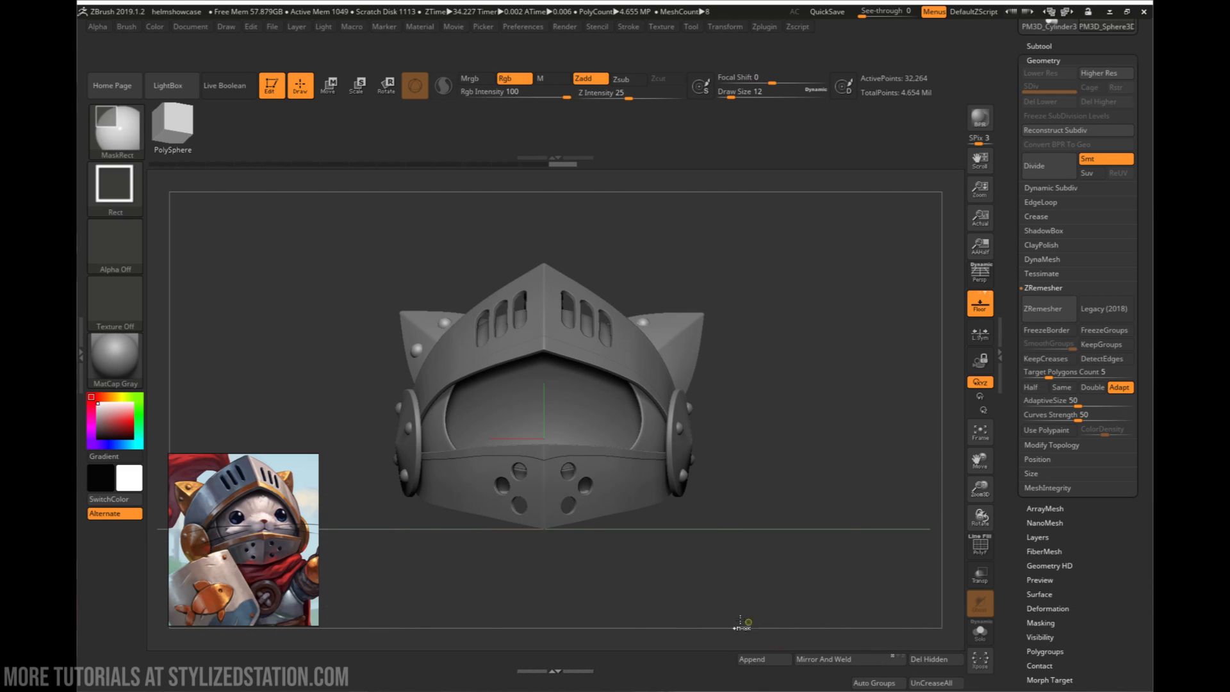
key(ctrl+z)
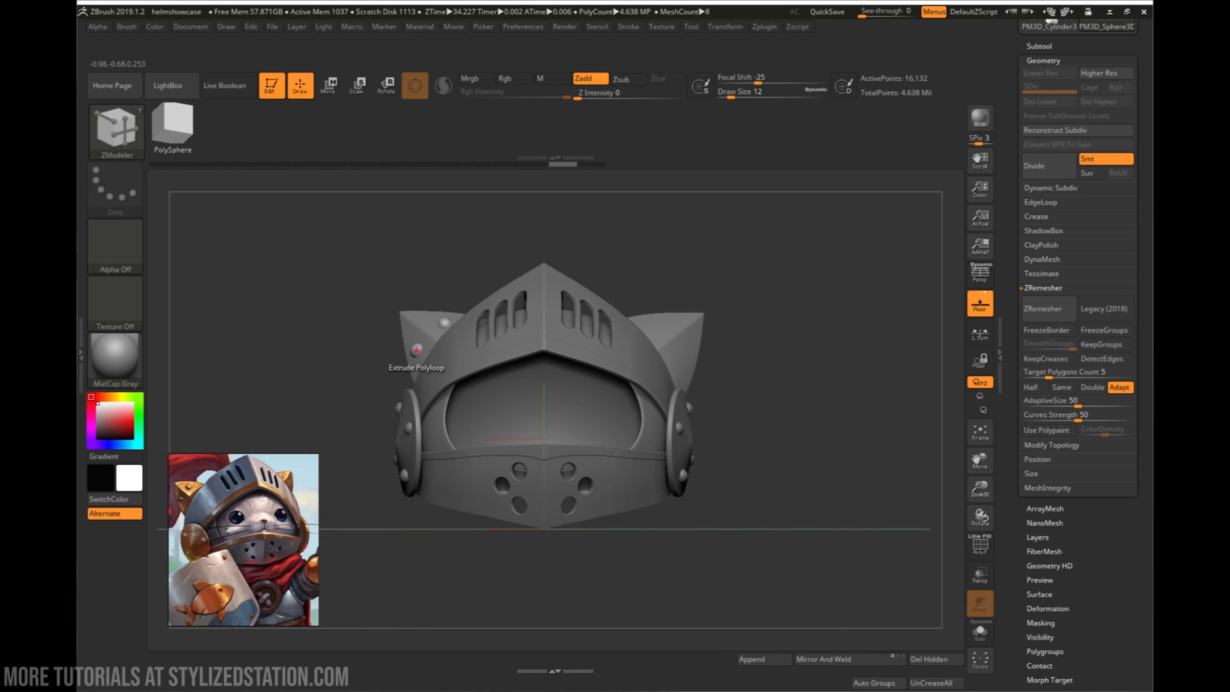
alt+right_drag(421, 336, 522, 392)
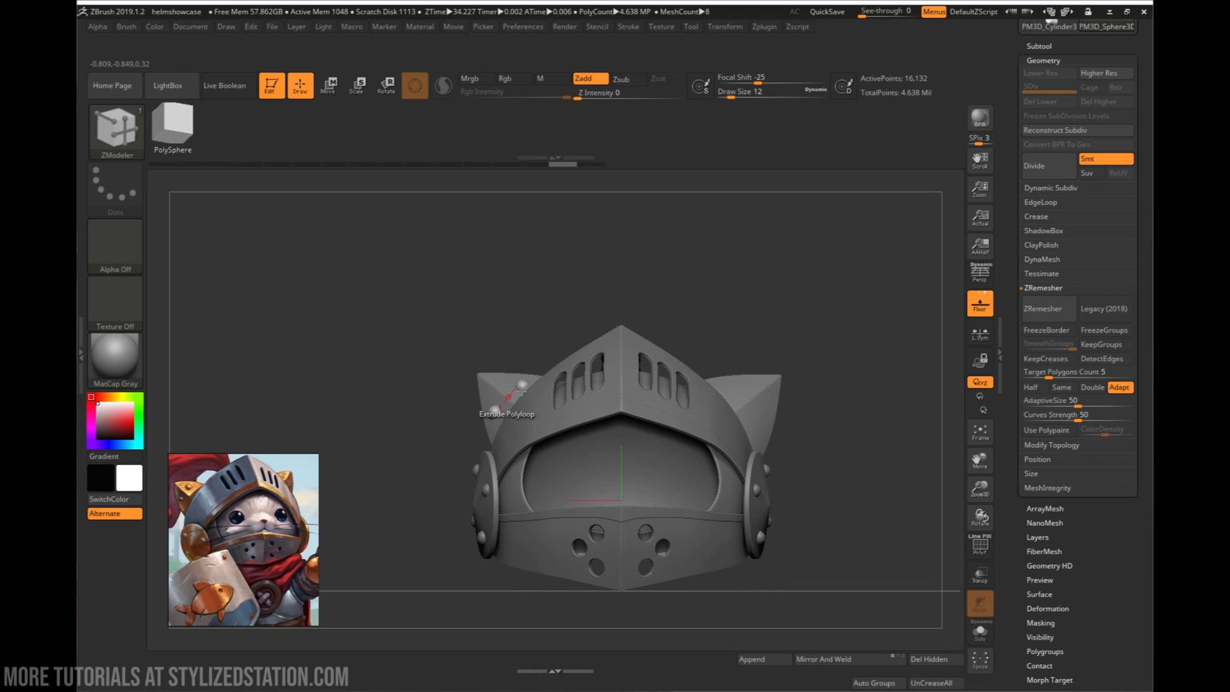
- Retry Mirror And Weld on the ear rivets with their wireframe displayed, undo it, and inspect their placement on the ear
click(1033, 45)
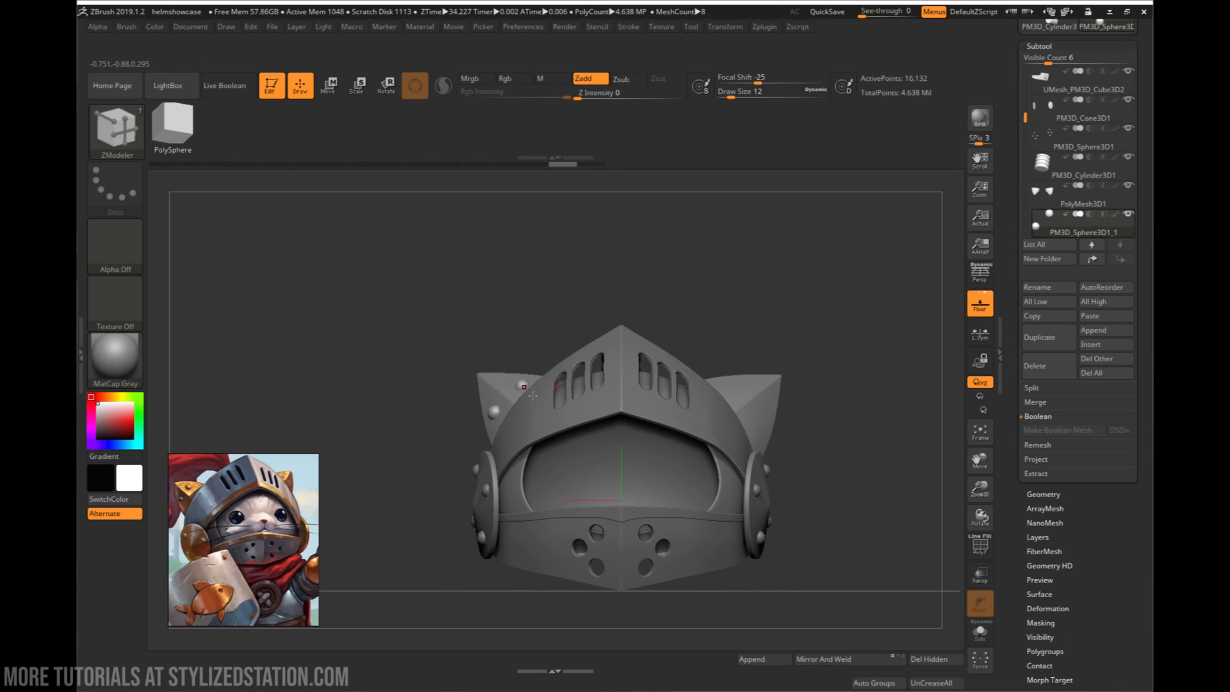
key(shift+f)
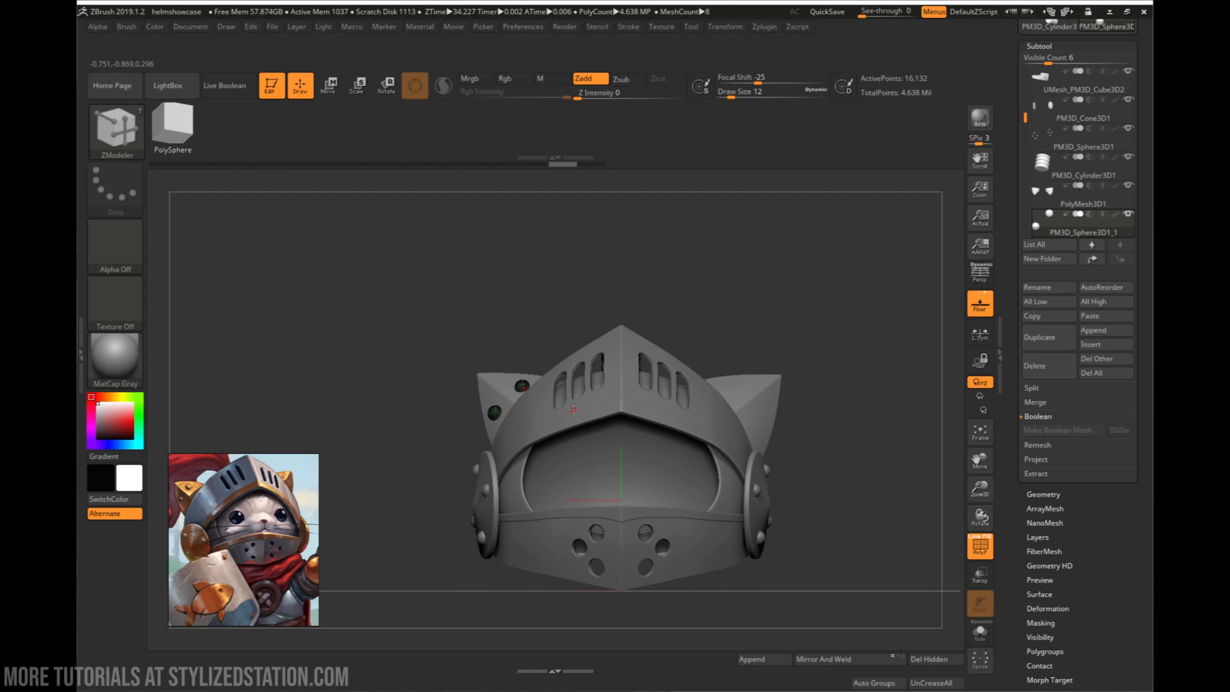
click(833, 664)
click(823, 659)
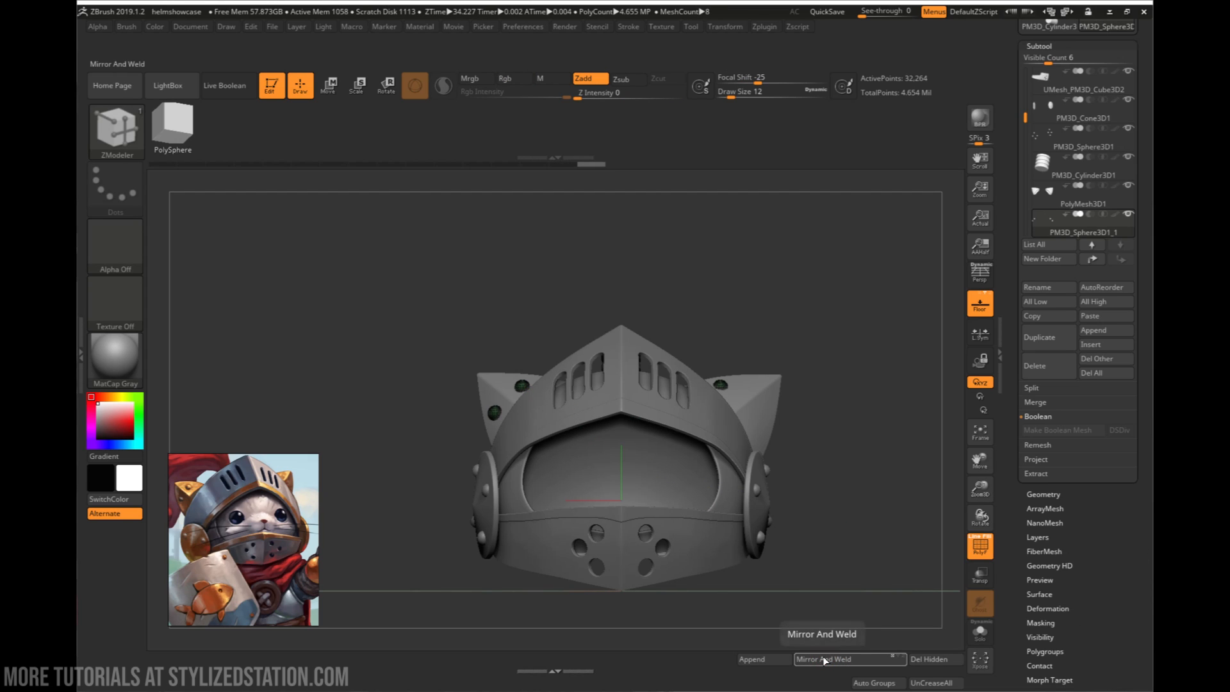
key(ctrl+z)
drag(837, 419, 839, 672)
drag(583, 433, 620, 435)
ctrl+right_drag(482, 422, 512, 256)
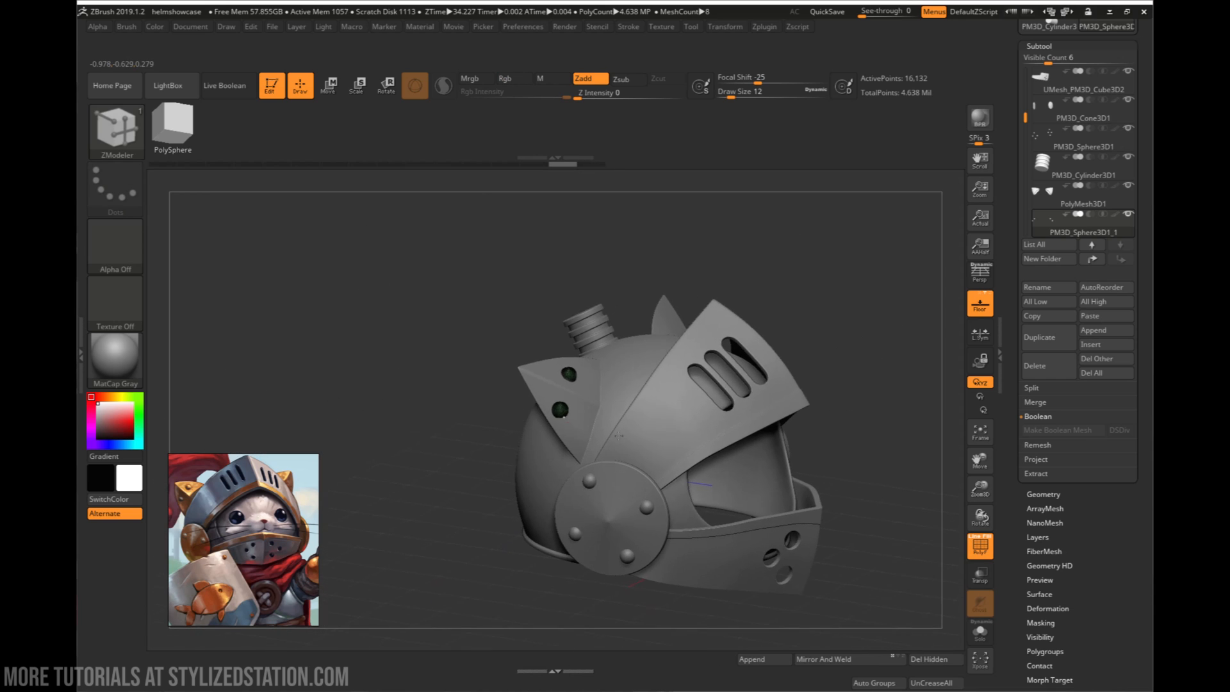
mouse_move(826, 417)
right_down()
mouse_move(771, 426)
mouse_move(746, 449)
mouse_move(668, 437)
mouse_move(718, 450)
right_up()
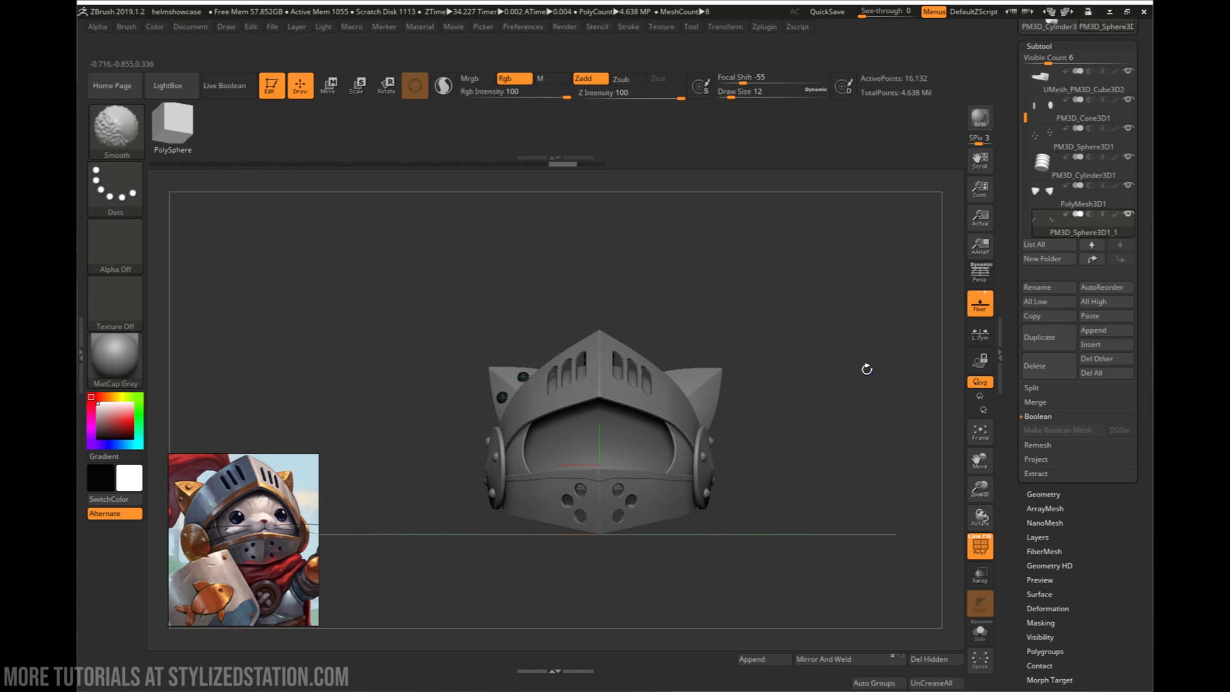
key(shift+f)
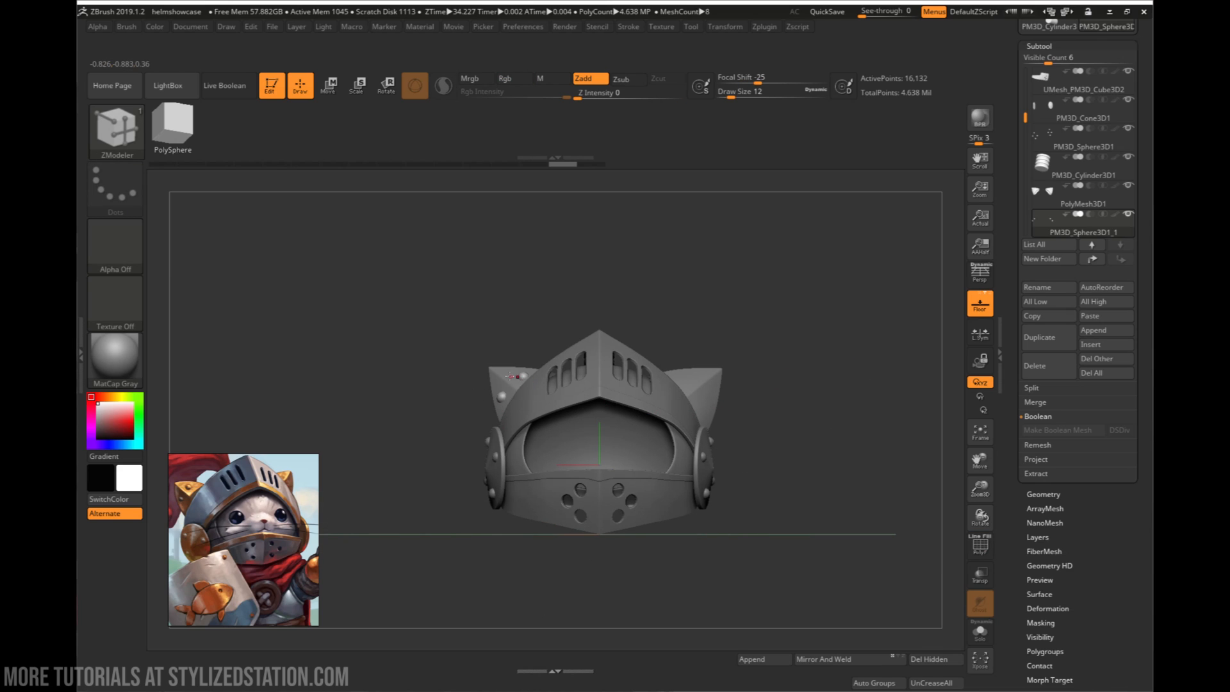
- Mirror the rivets to the opposite ear again, inspect that ear closely, and try shifting the rivets forward along Z
key(w)
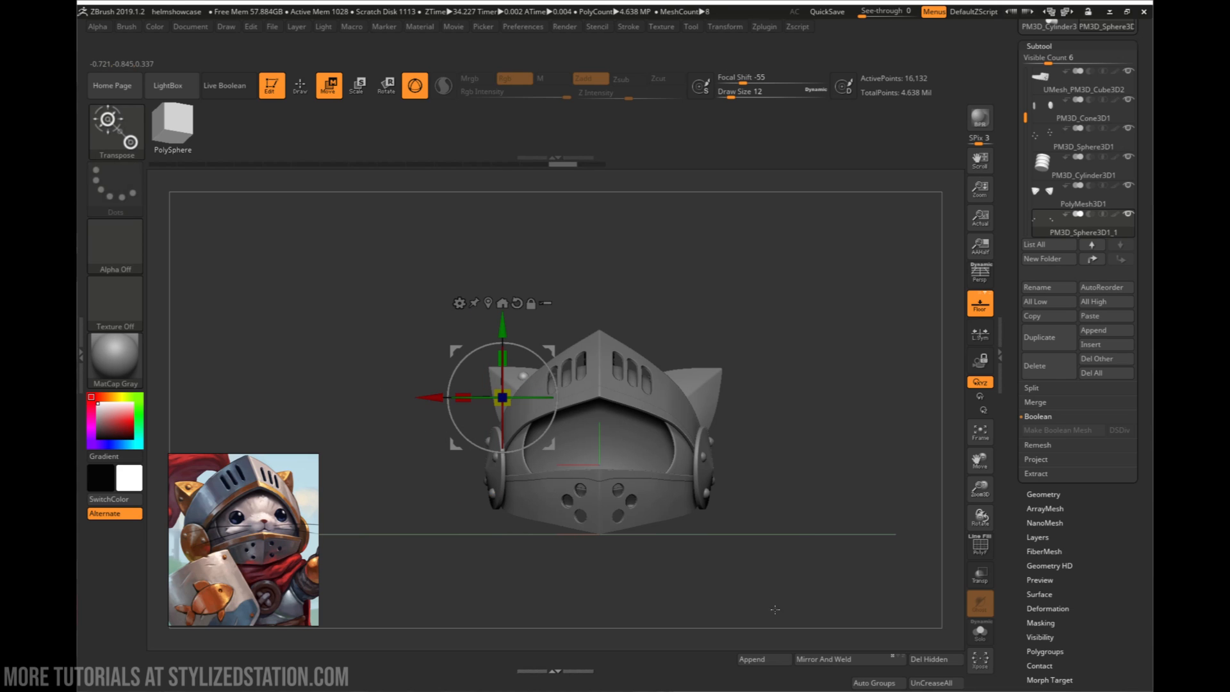
drag(808, 506, 705, 487)
alt+drag(627, 448, 813, 410)
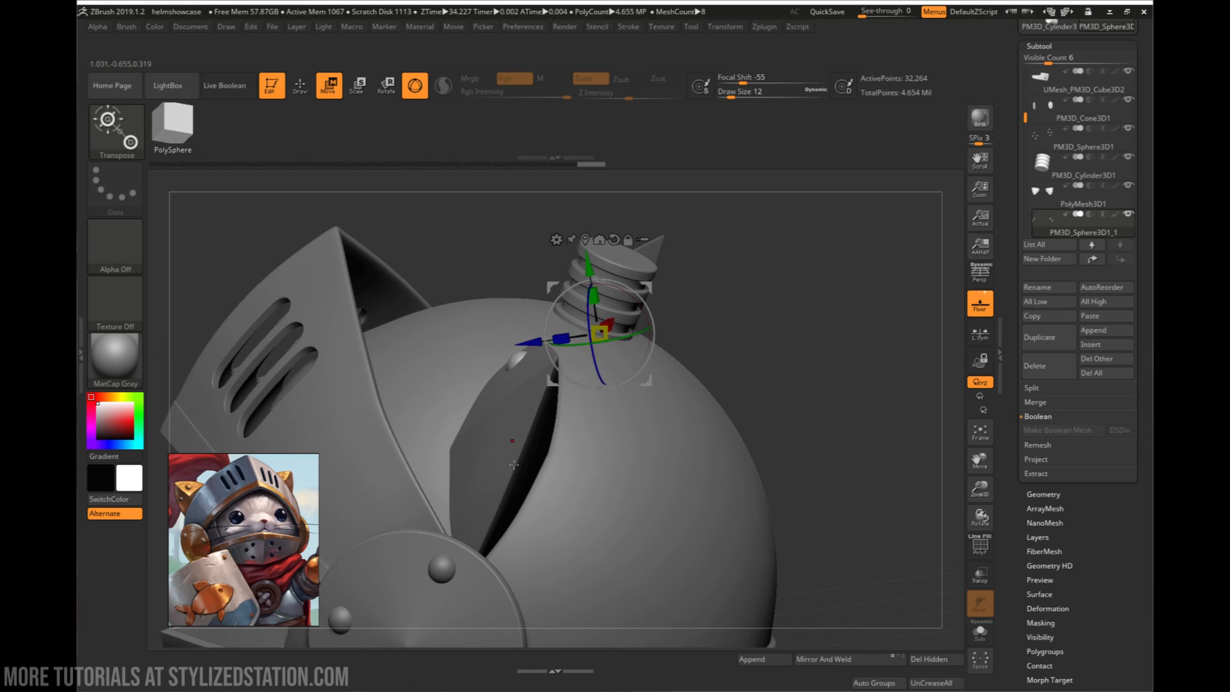
right_drag(511, 444, 506, 398)
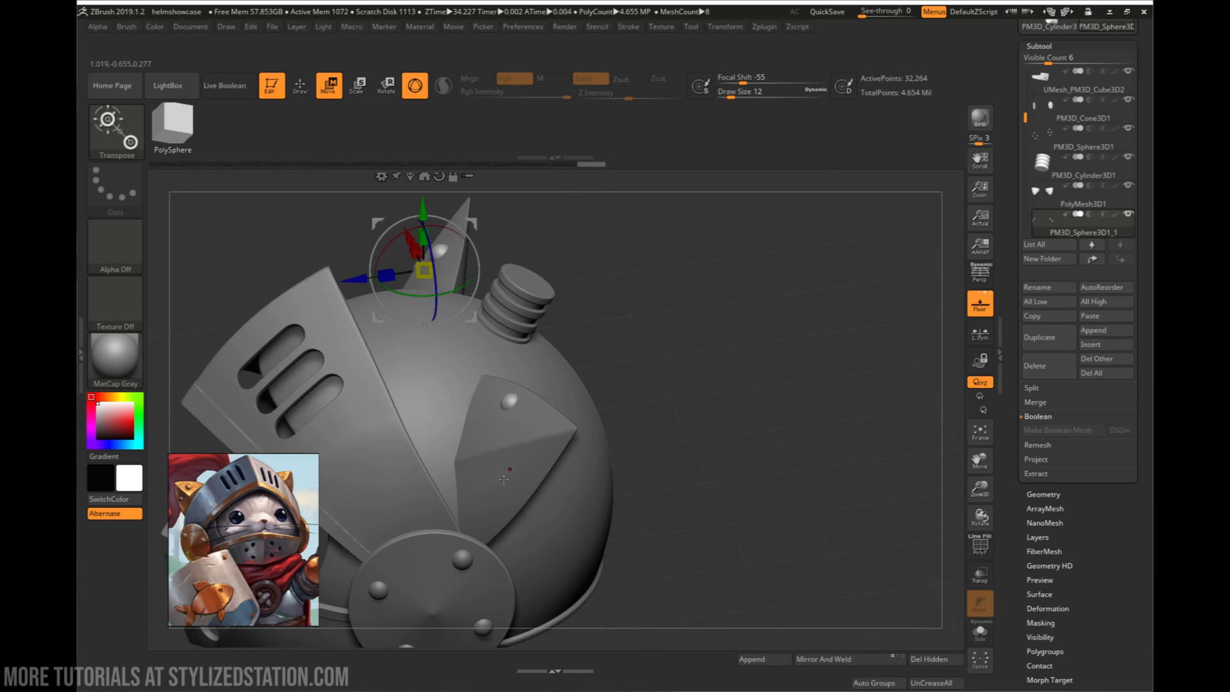
mouse_move(503, 479)
right_down()
mouse_move(508, 511)
mouse_move(502, 458)
right_up()
mouse_move(630, 470)
right_down()
mouse_move(664, 469)
mouse_move(638, 468)
mouse_move(629, 539)
mouse_move(630, 469)
right_up()
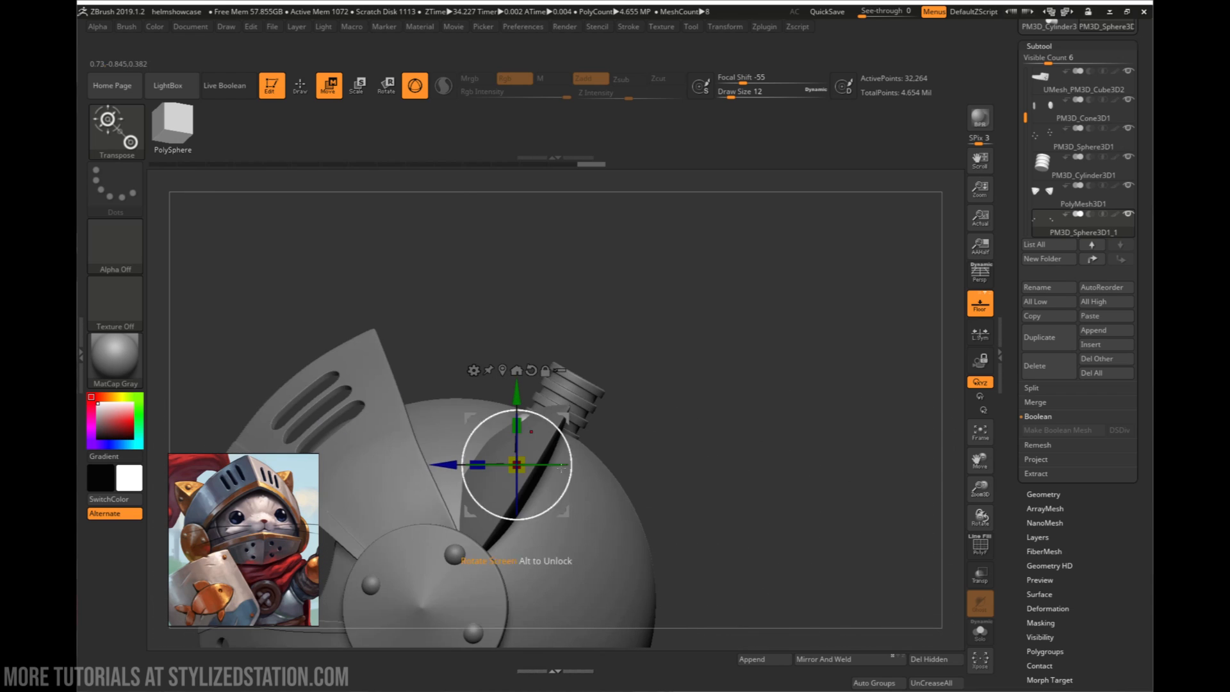
drag(446, 463, 424, 463)
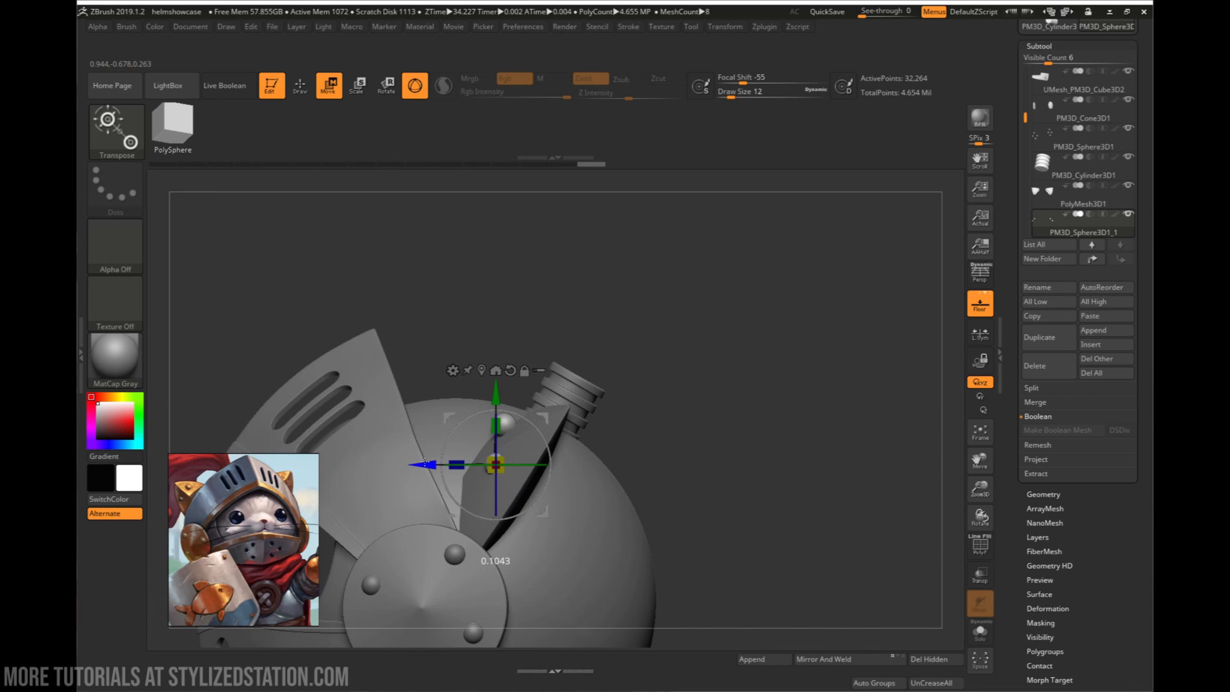
- Undo the rivets' forward shift and mirroring, and make the pair of cat ears the active subtool
key(ctrl+z)
right_drag(557, 466, 641, 453)
alt+click(609, 443)
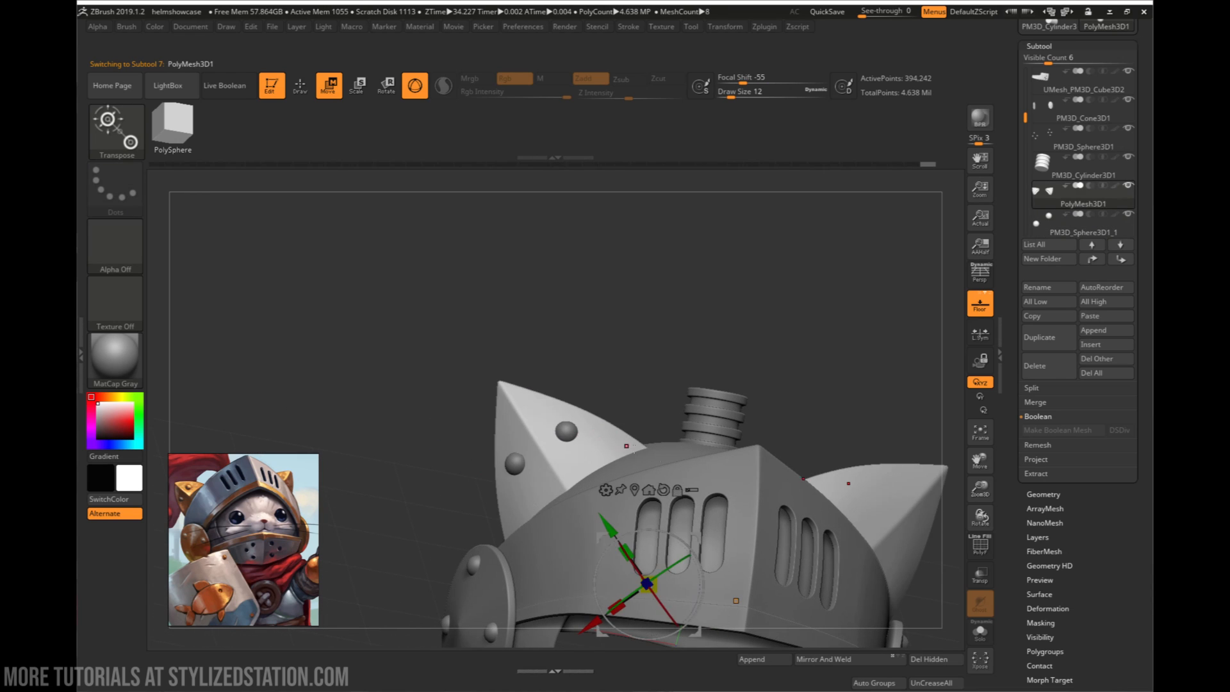
- Try to mirror and weld the pair of cat ears at their current subdivision level
right_drag(671, 558, 666, 520)
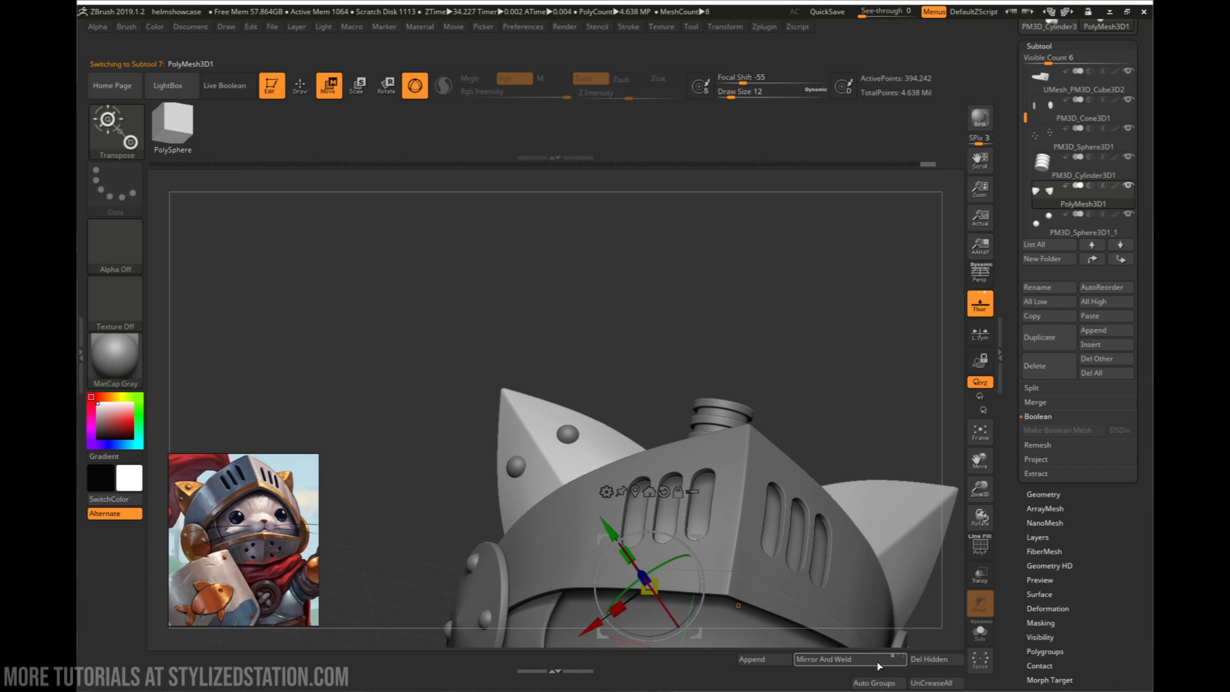
click(843, 659)
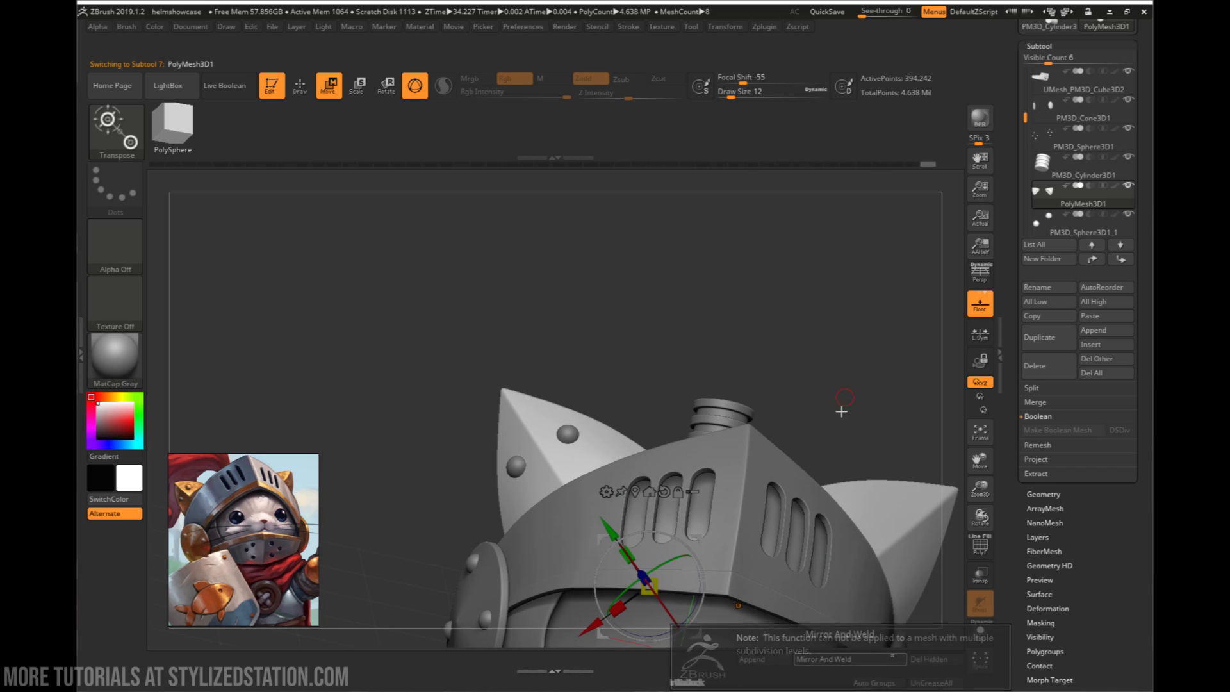
right_drag(840, 412, 781, 459)
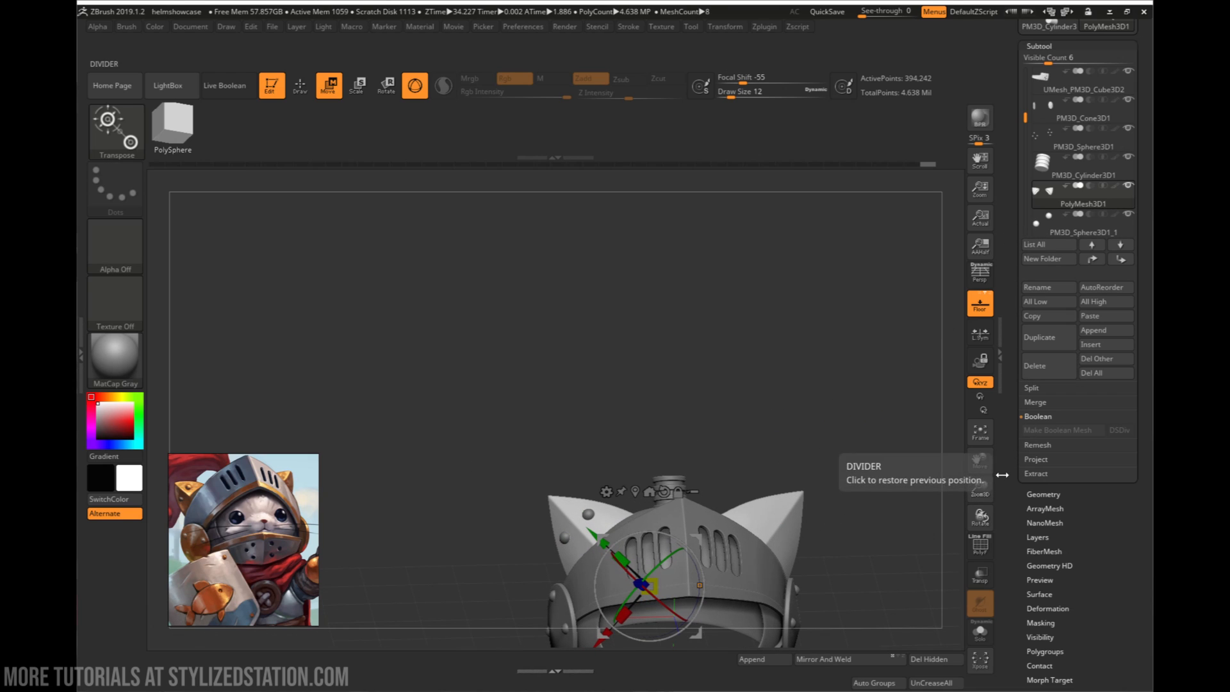
- Reduce the cat ears to subdivision level 1, deleting the higher levels, and apply Mirror And Weld to them
click(1042, 494)
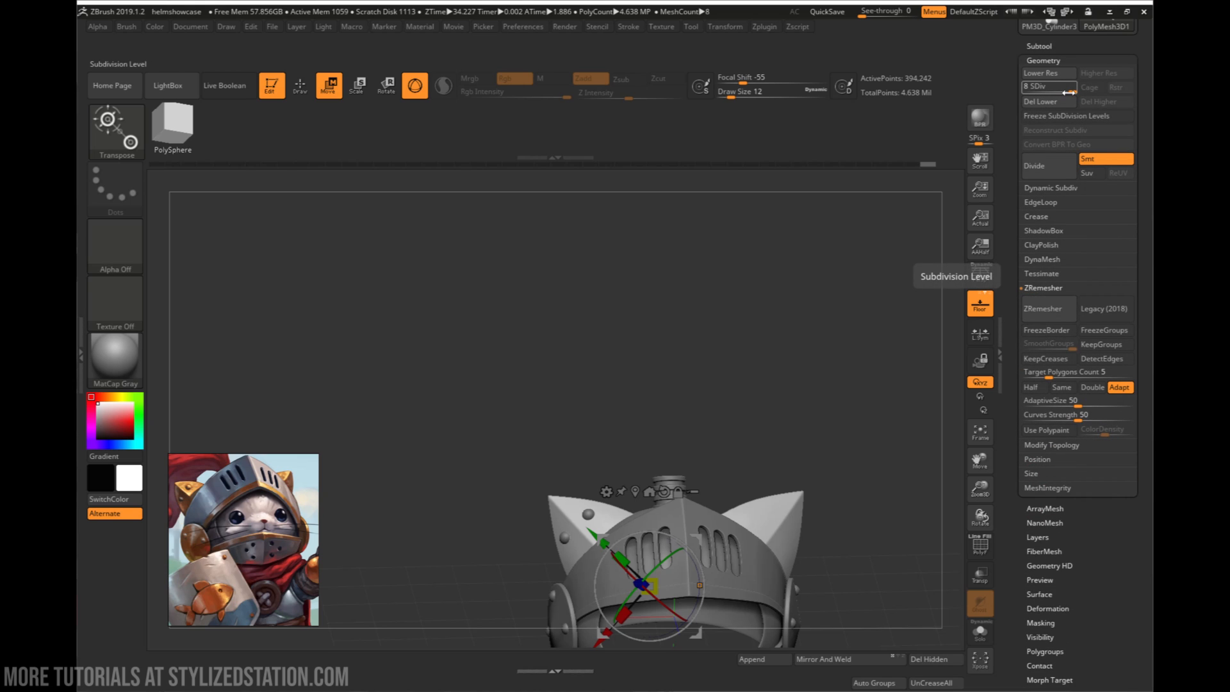
drag(1068, 91, 1023, 90)
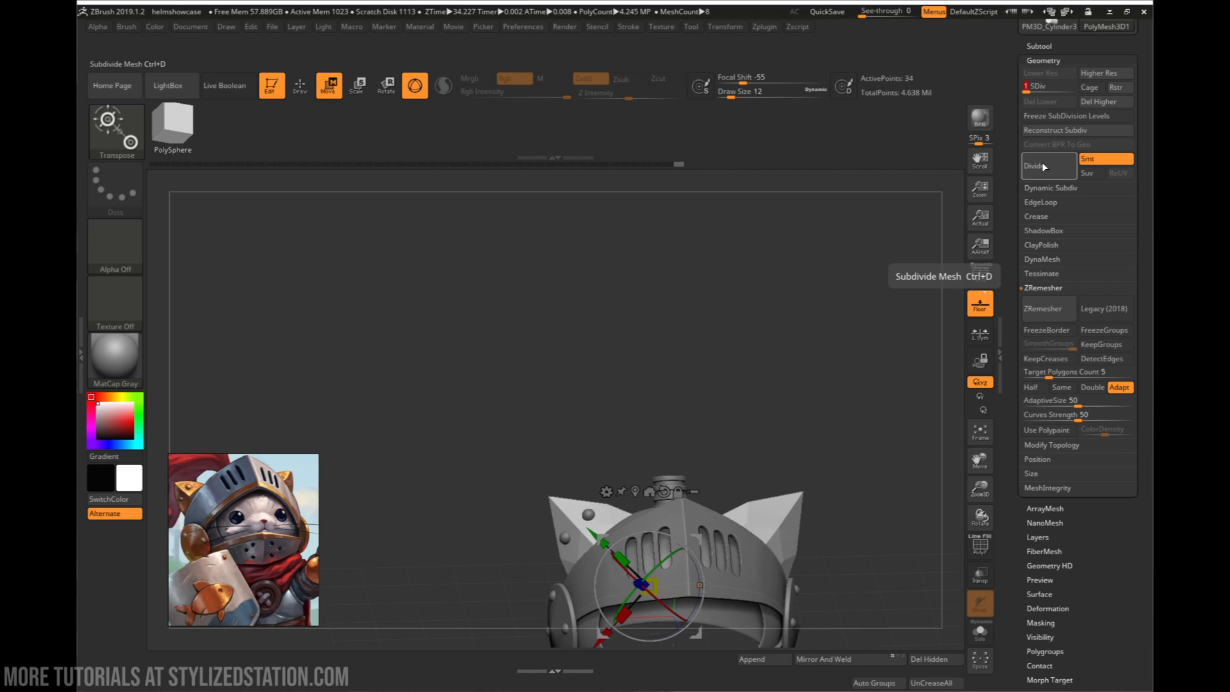
click(1090, 103)
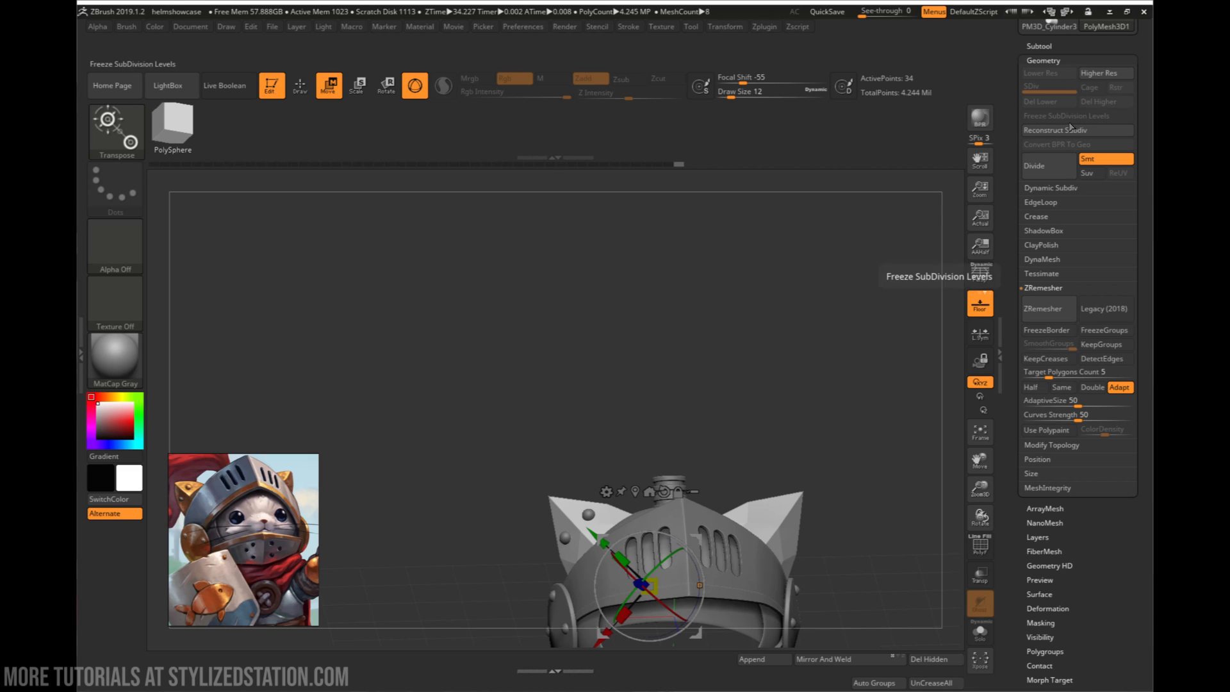
click(823, 658)
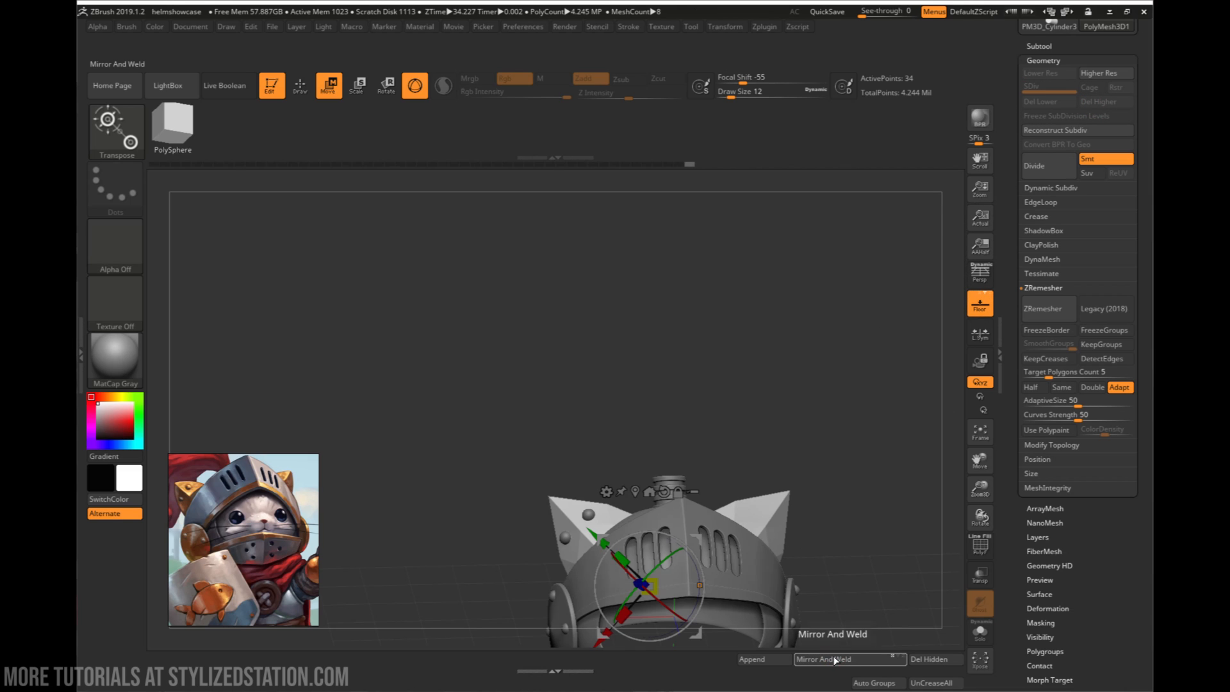
right_drag(741, 570, 763, 481)
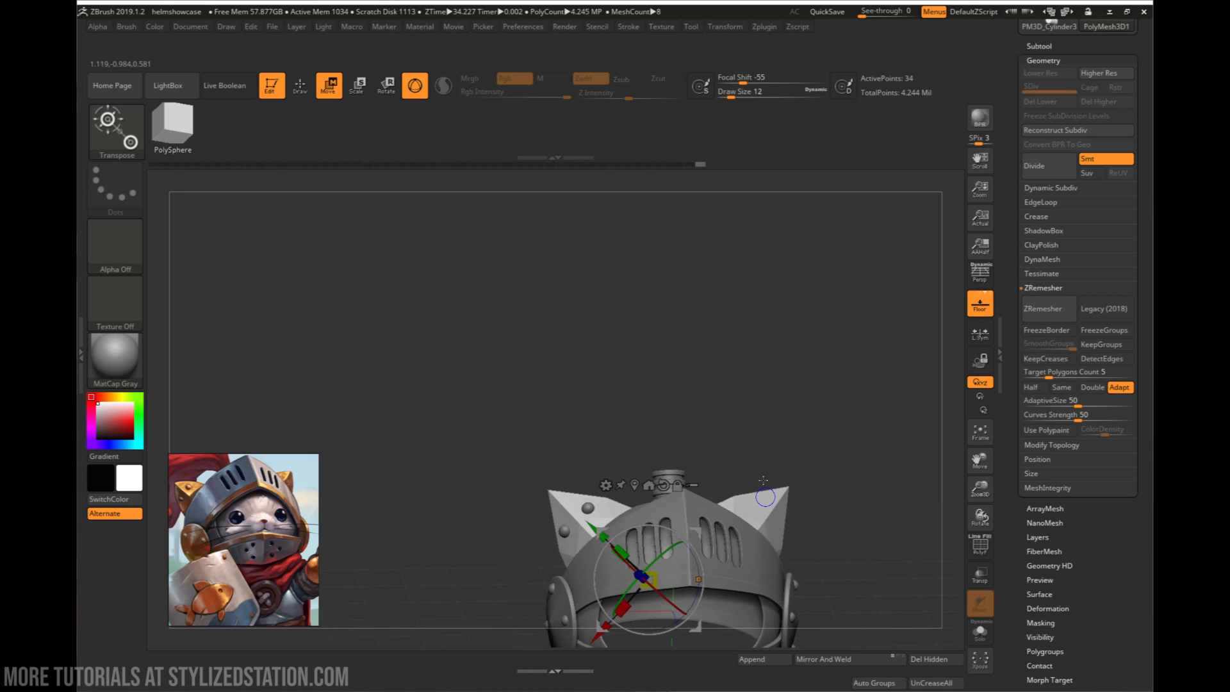
- With the wireframe displayed, crease the partial edge loop along the cat ear's upper edge using the ZModeler brush
click(1054, 165)
key(ctrl+z)
mouse_move(705, 376)
alt+right_down()
mouse_move(835, 372)
mouse_move(893, 349)
alt+right_up()
mouse_move(505, 378)
right_down()
mouse_move(520, 336)
mouse_move(471, 362)
mouse_move(503, 378)
right_up()
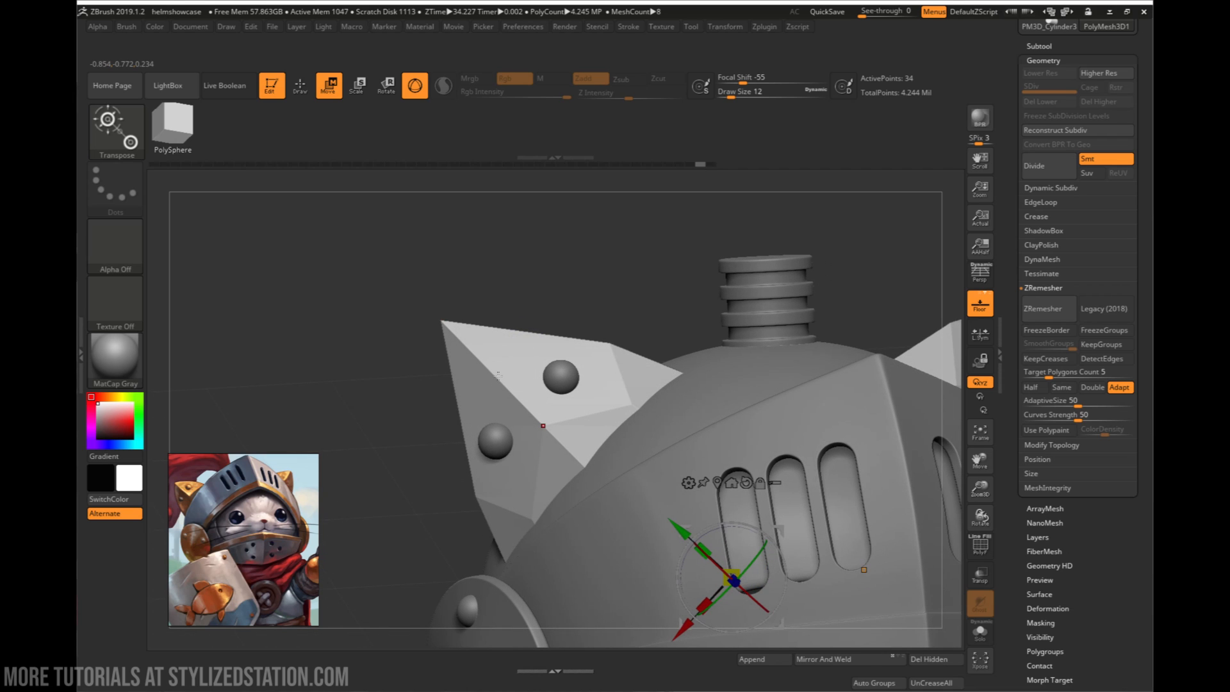
key(b)
key(z)
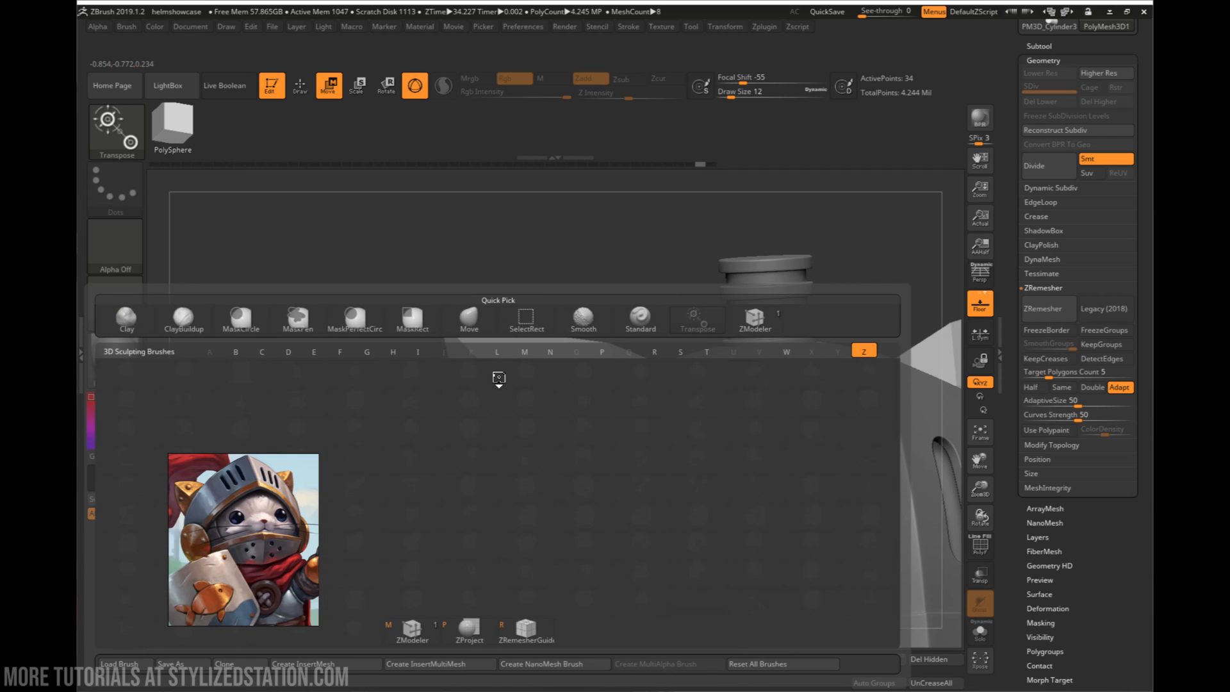
key(m)
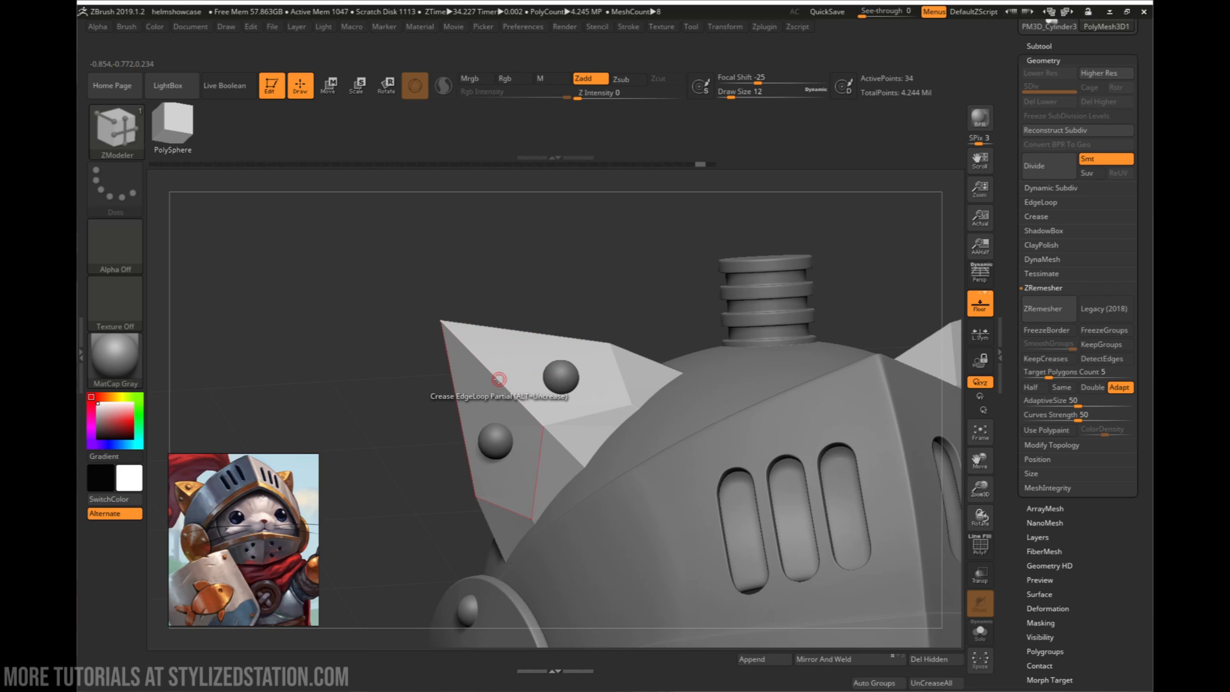
key(shift+f)
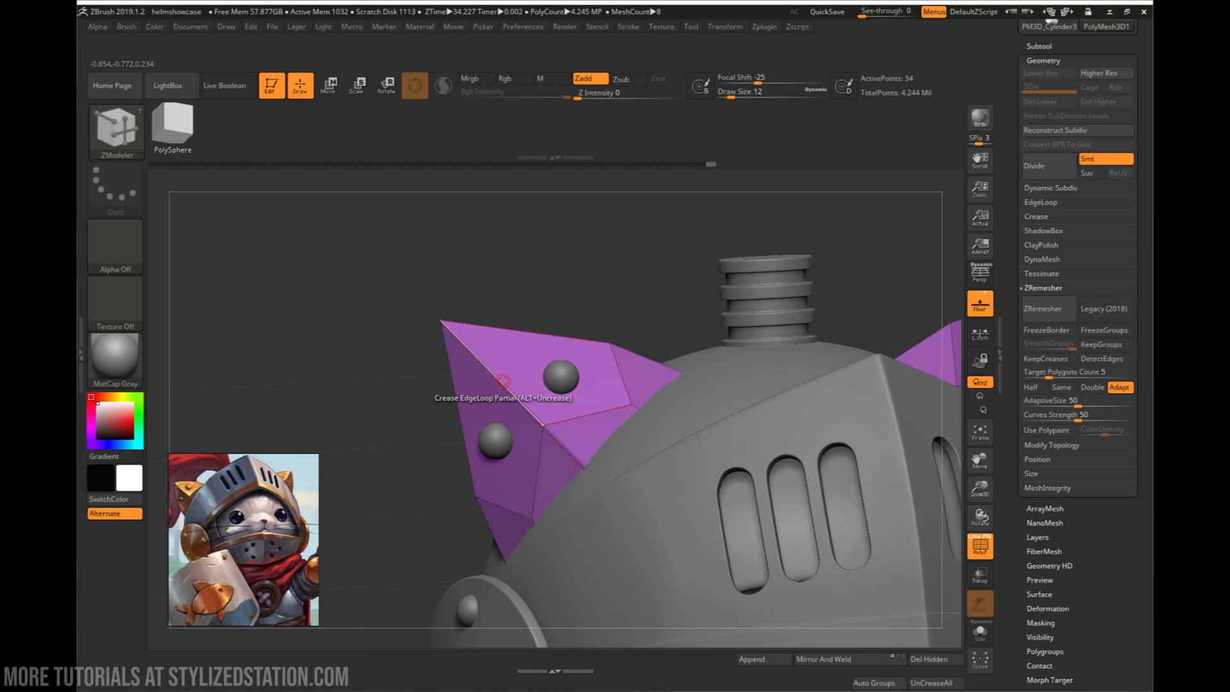
click(514, 332)
alt+drag(628, 296, 577, 285)
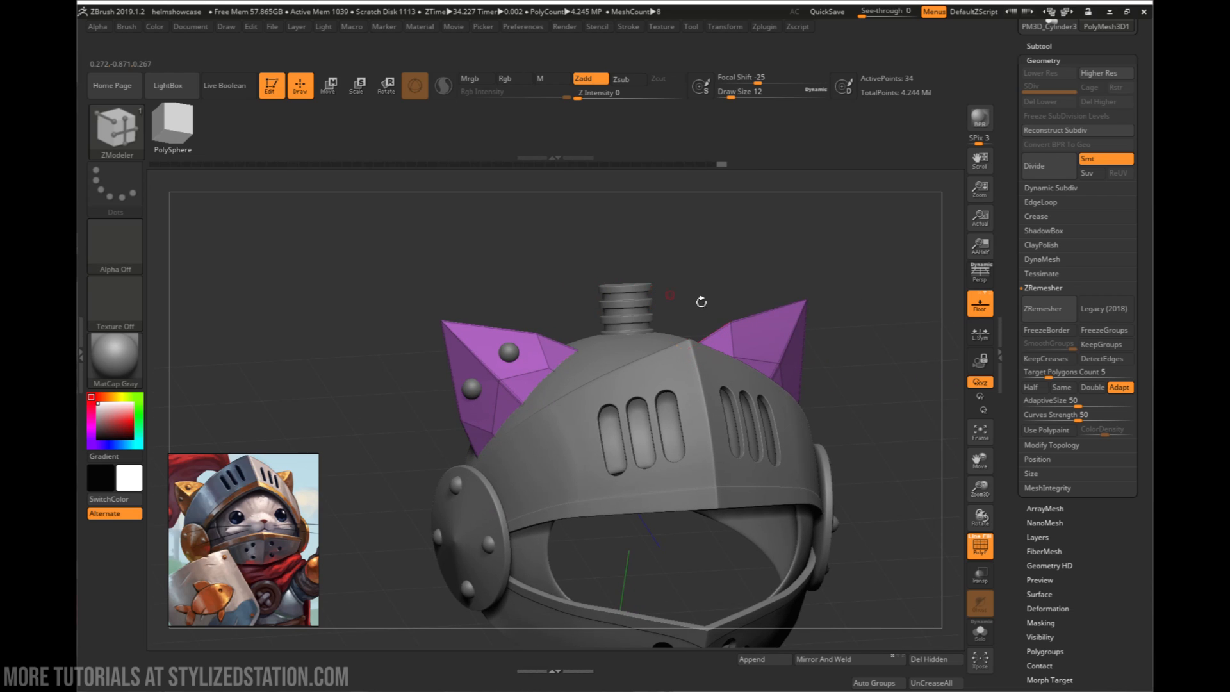
- Subdivide the creased cat ears up to subdivision level 7 and hide the wireframe
click(1049, 172)
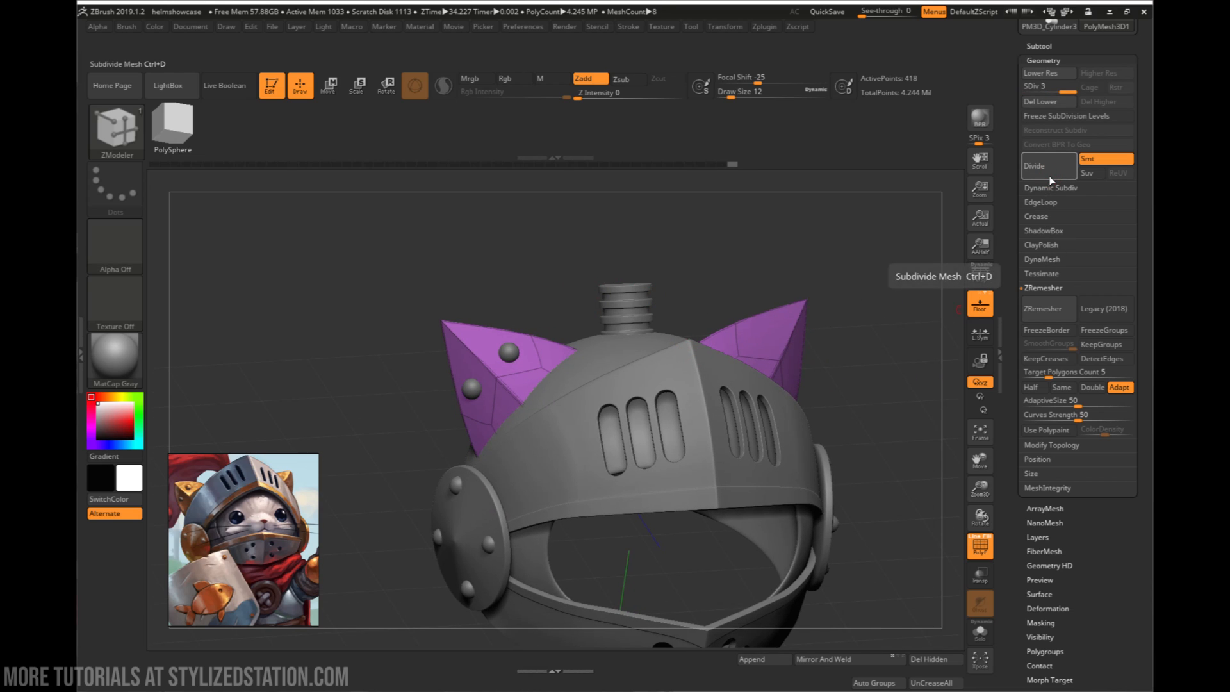
click(1048, 176)
click(1047, 175)
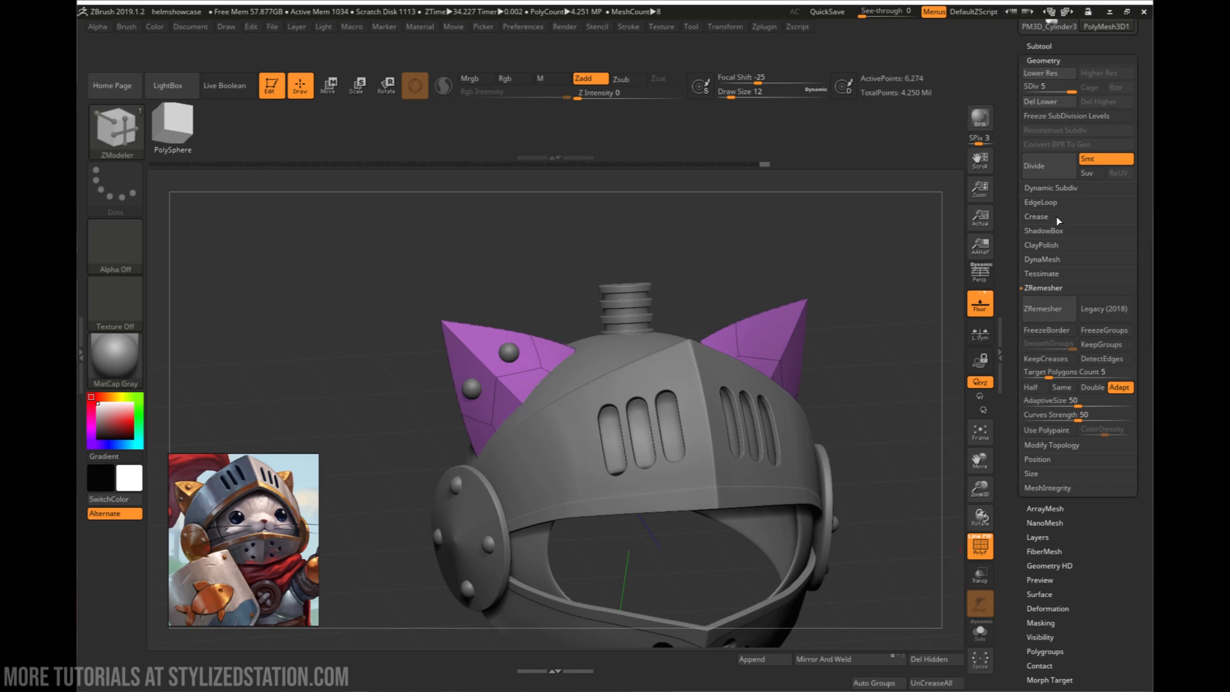
click(1056, 159)
click(1056, 159)
key(shift)
key(shift+f)
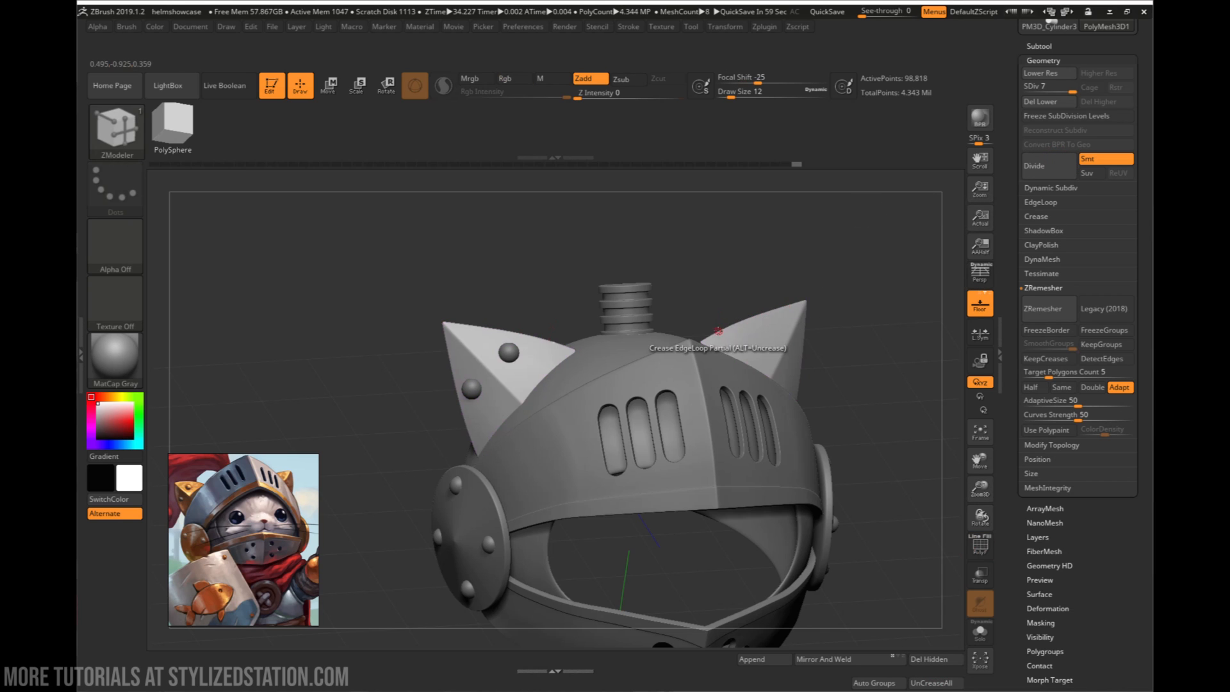
- Make the ear rivets the active subtool and move them about -0.027 along Z, back into the ear surface
alt+click(509, 352)
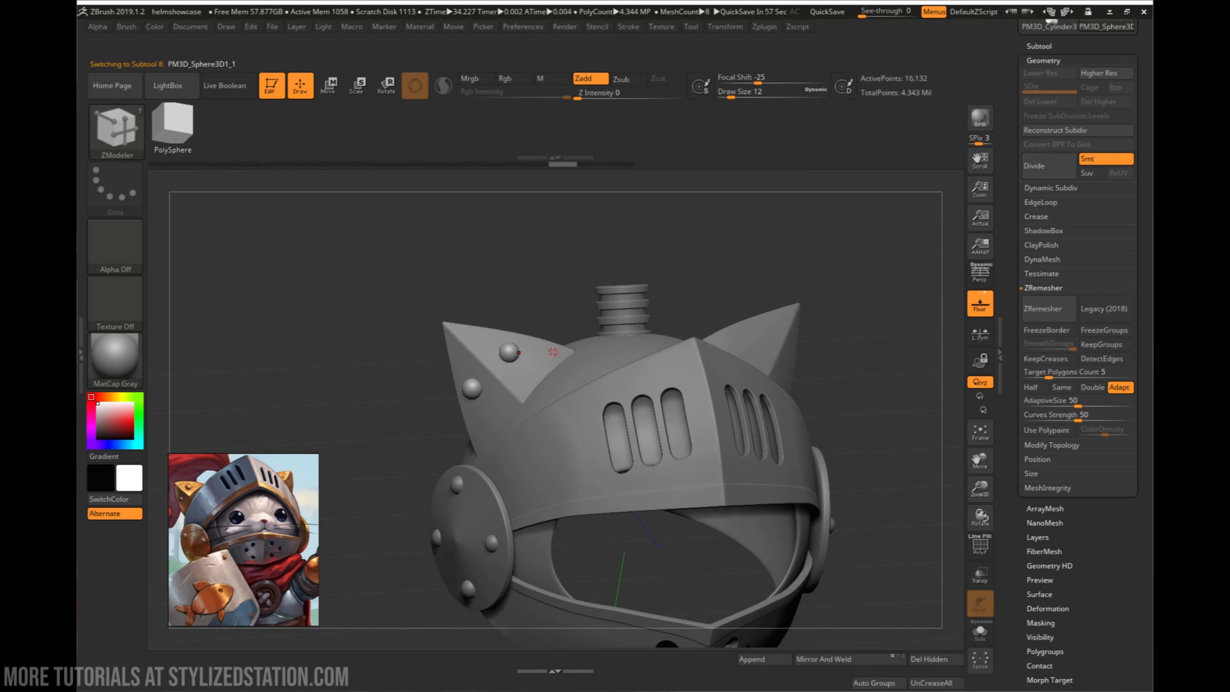
right_drag(620, 342, 530, 393)
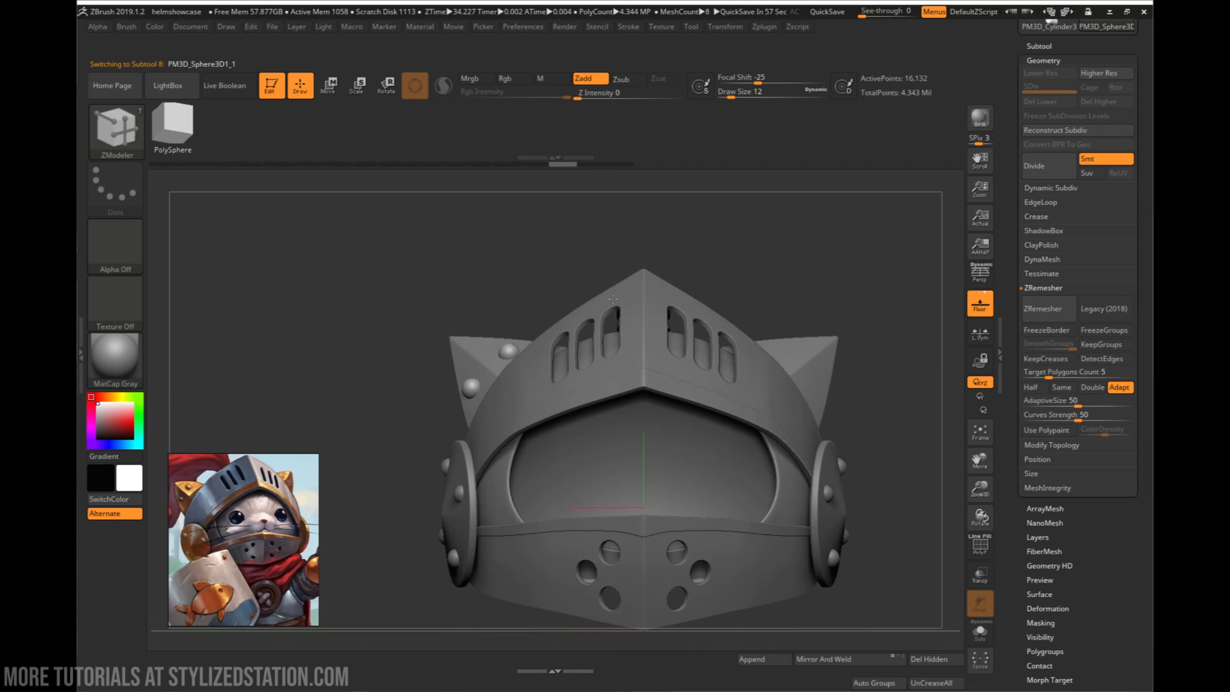
right_drag(693, 383, 591, 384)
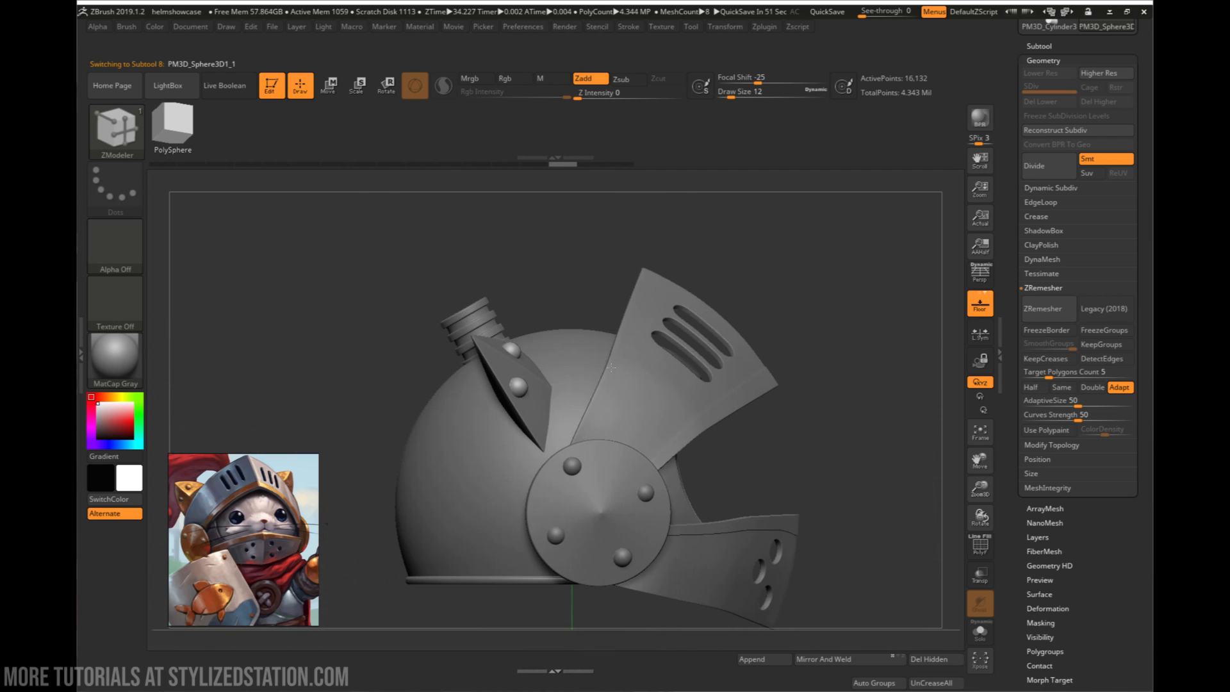
key(w)
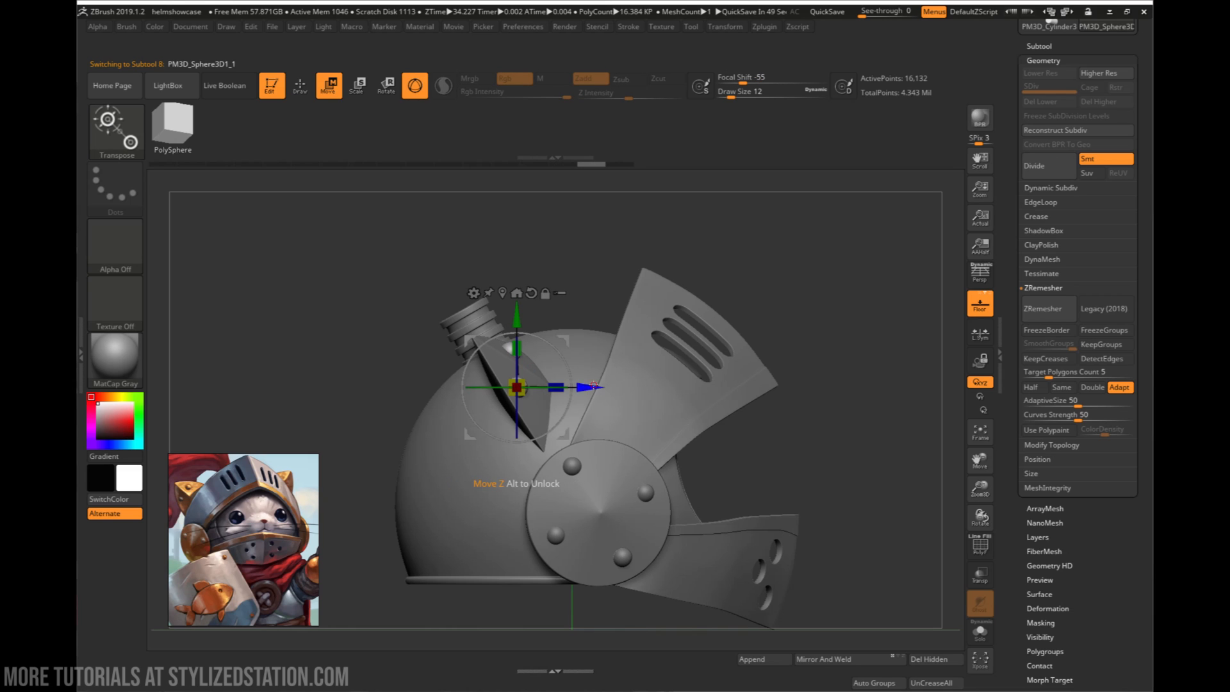
drag(594, 383, 588, 382)
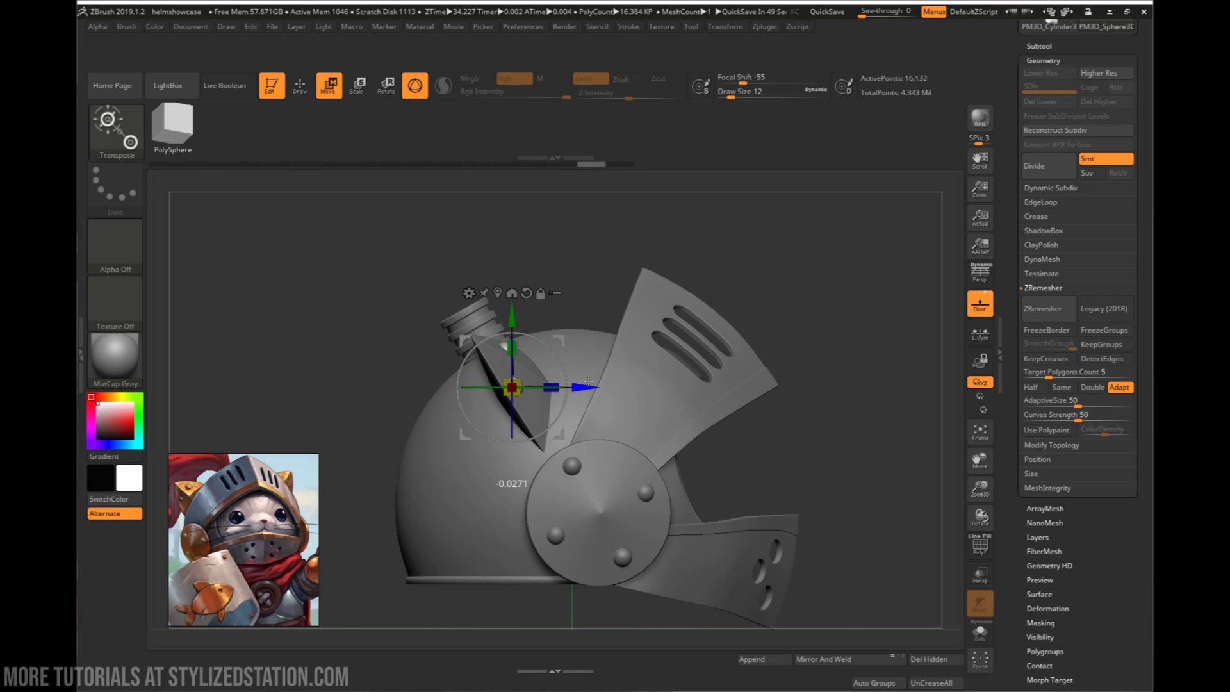
right_drag(587, 382, 538, 387)
key(q)
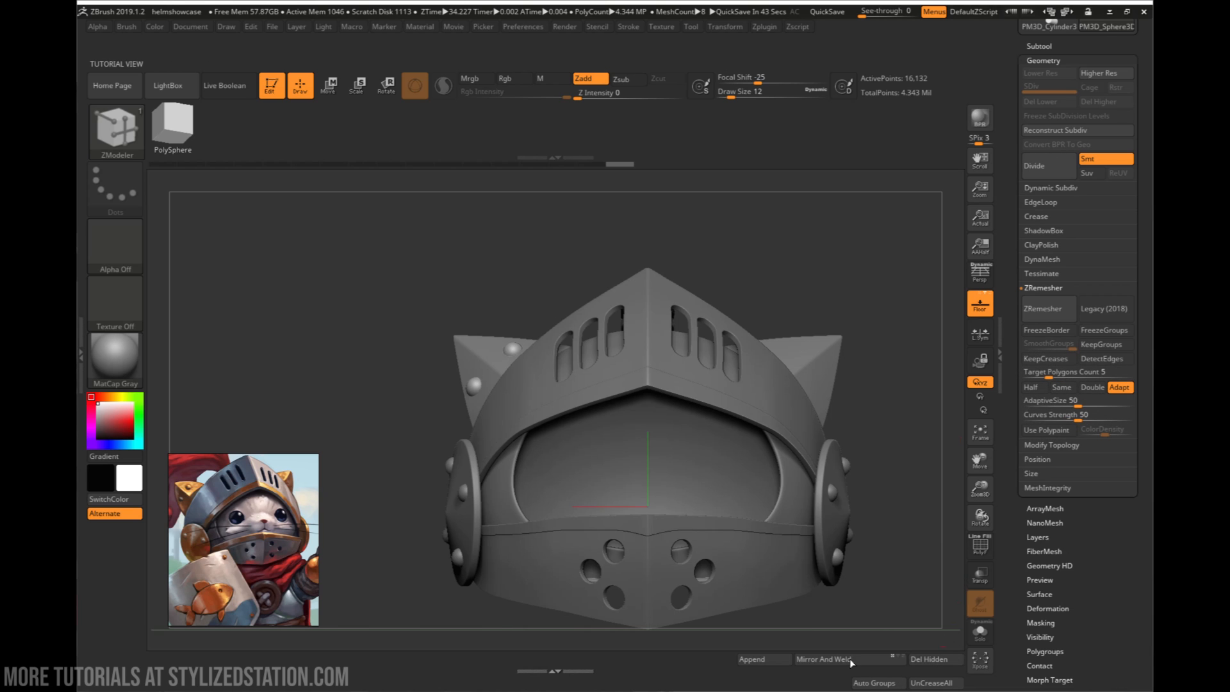
- Apply Mirror And Weld to the two ear rivets to copy them onto the opposite ear
click(827, 659)
right_drag(851, 427, 798, 475)
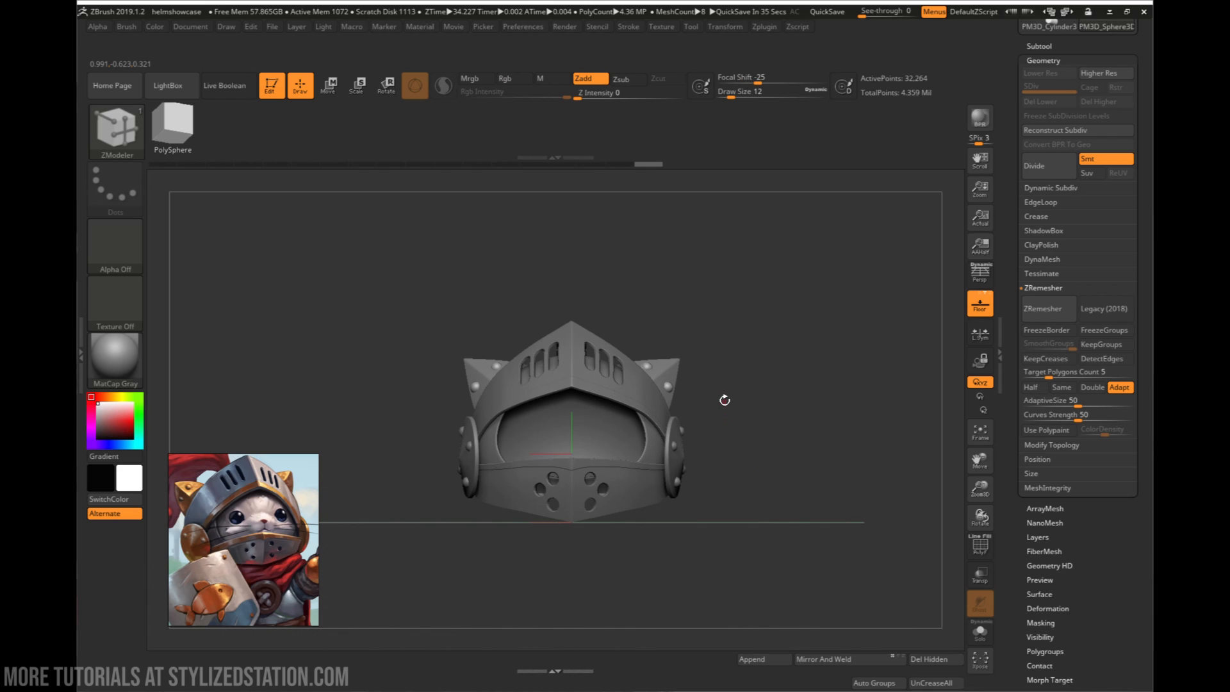
mouse_move(725, 400)
right_down()
mouse_move(768, 443)
mouse_move(722, 407)
right_up()
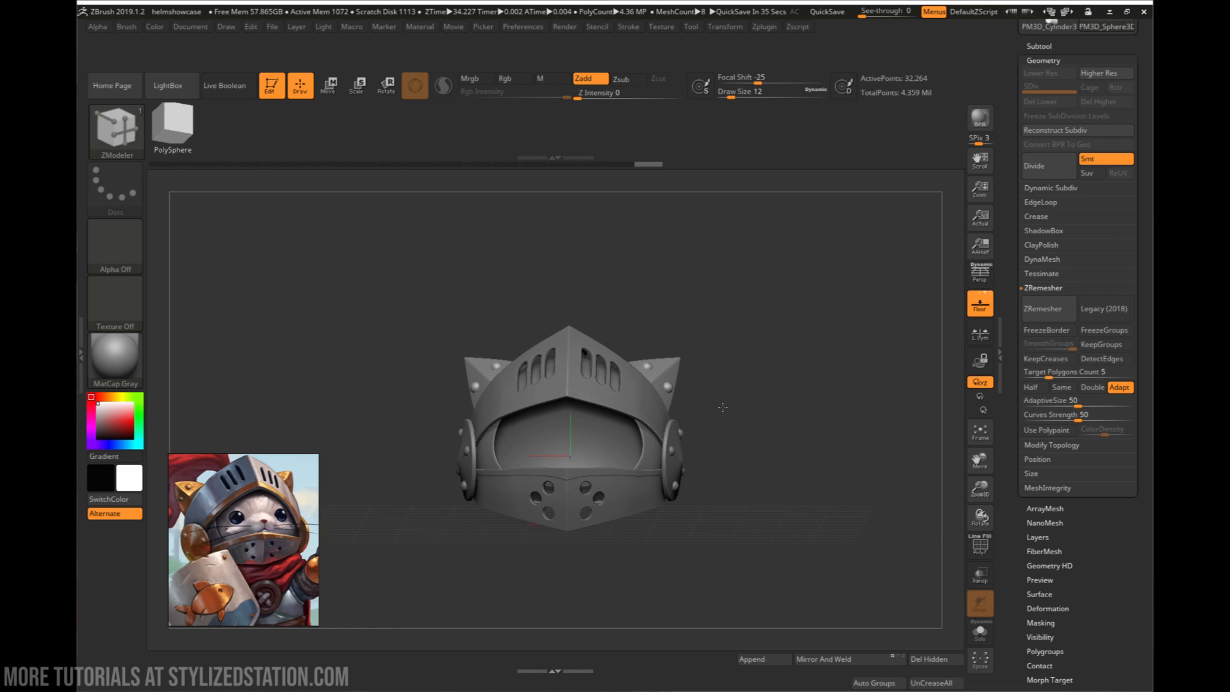
- Examine the red plume in the reference image and compare it with the helmet from the front and side
middle_drag(215, 513, 259, 540)
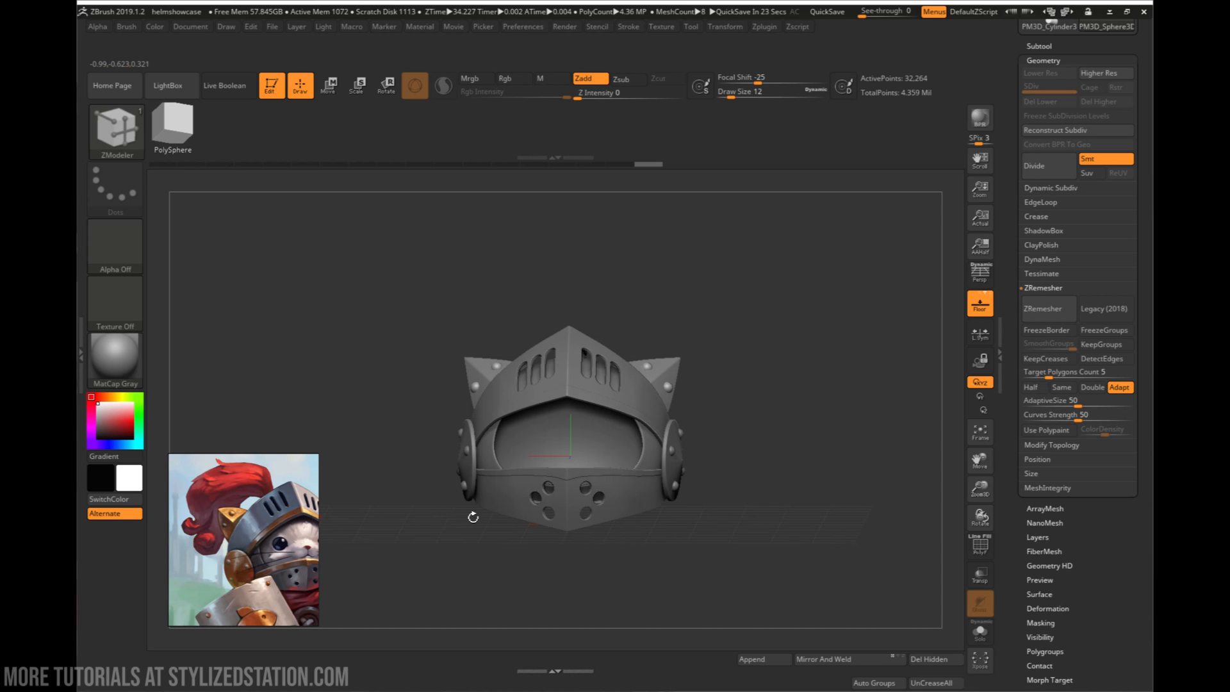
drag(472, 517, 566, 505)
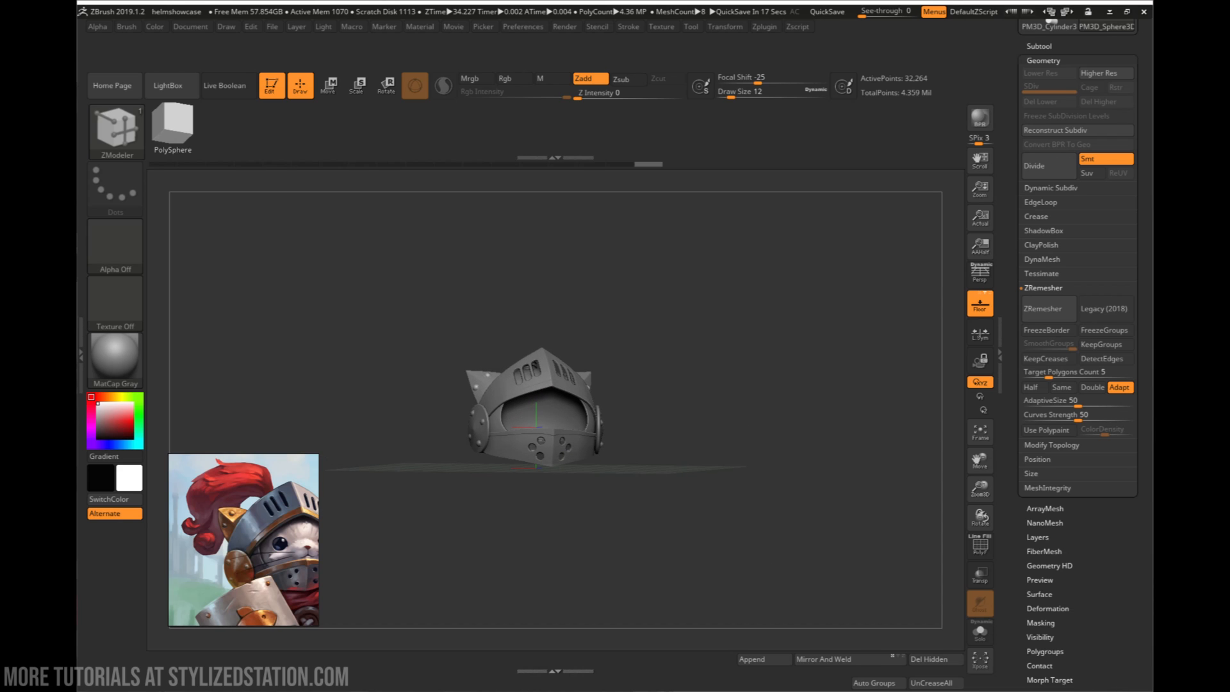
alt+drag(566, 506, 612, 472)
drag(704, 490, 412, 551)
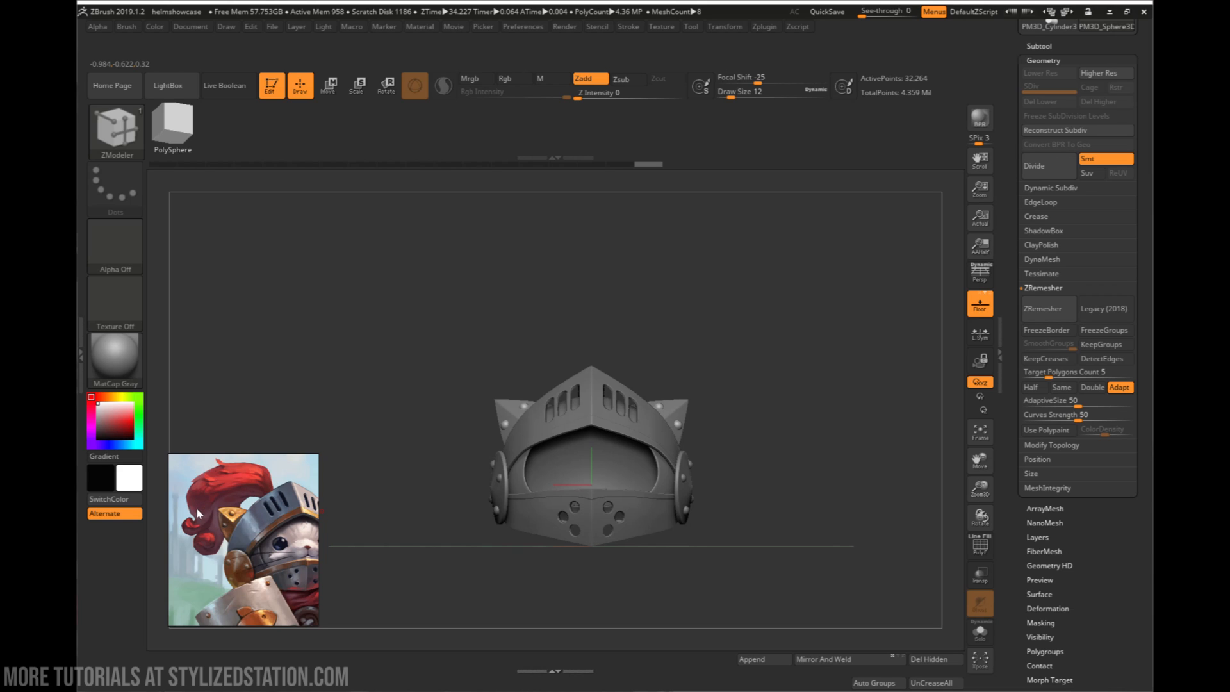
drag(701, 497, 755, 494)
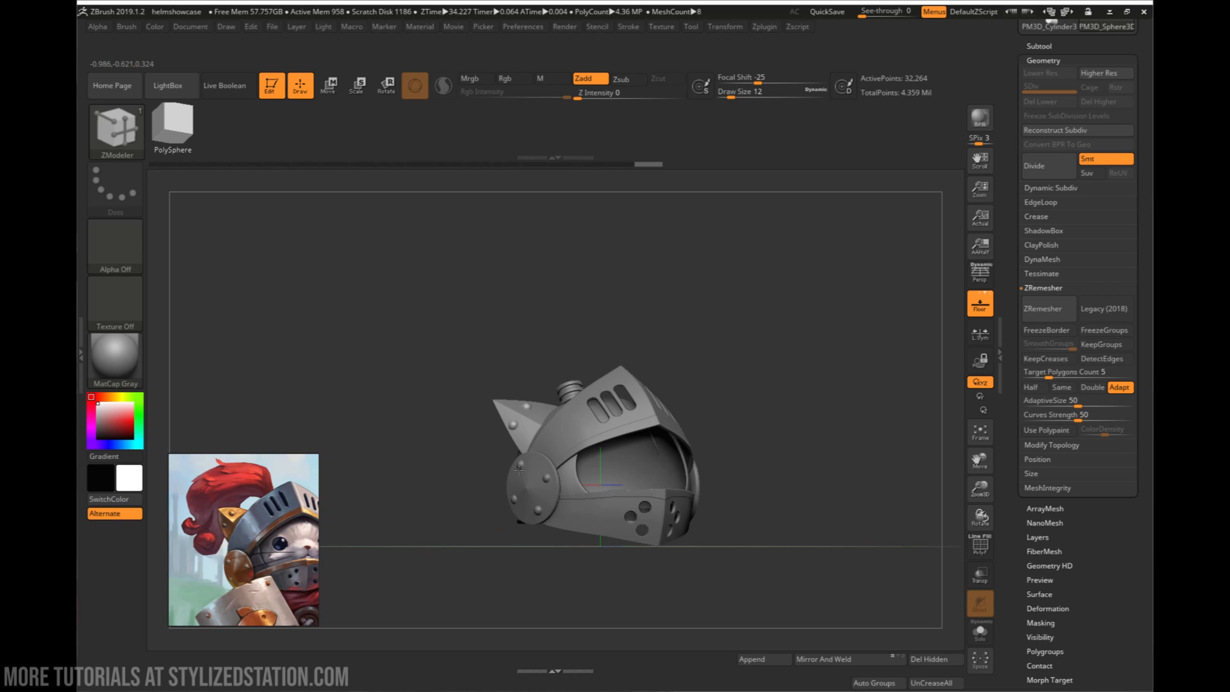
drag(806, 486, 792, 510)
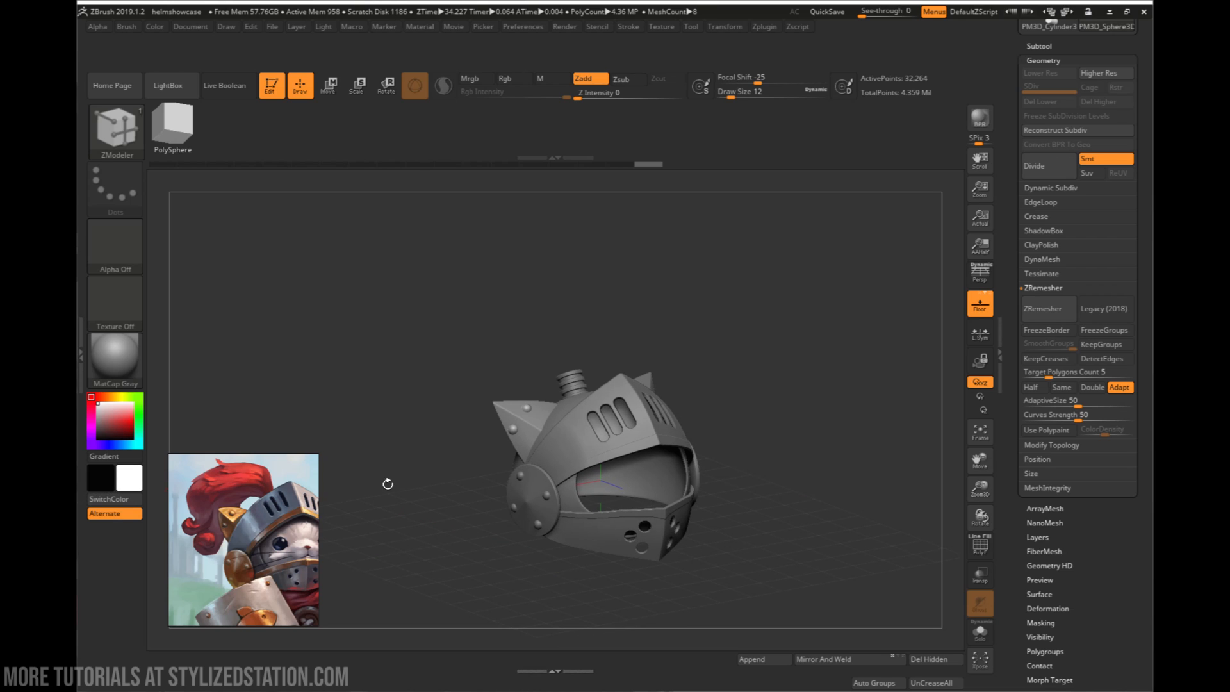
mouse_move(786, 488)
mouse_down()
mouse_move(800, 479)
mouse_move(777, 464)
mouse_move(720, 472)
mouse_move(712, 446)
mouse_move(721, 472)
mouse_move(702, 466)
mouse_up()
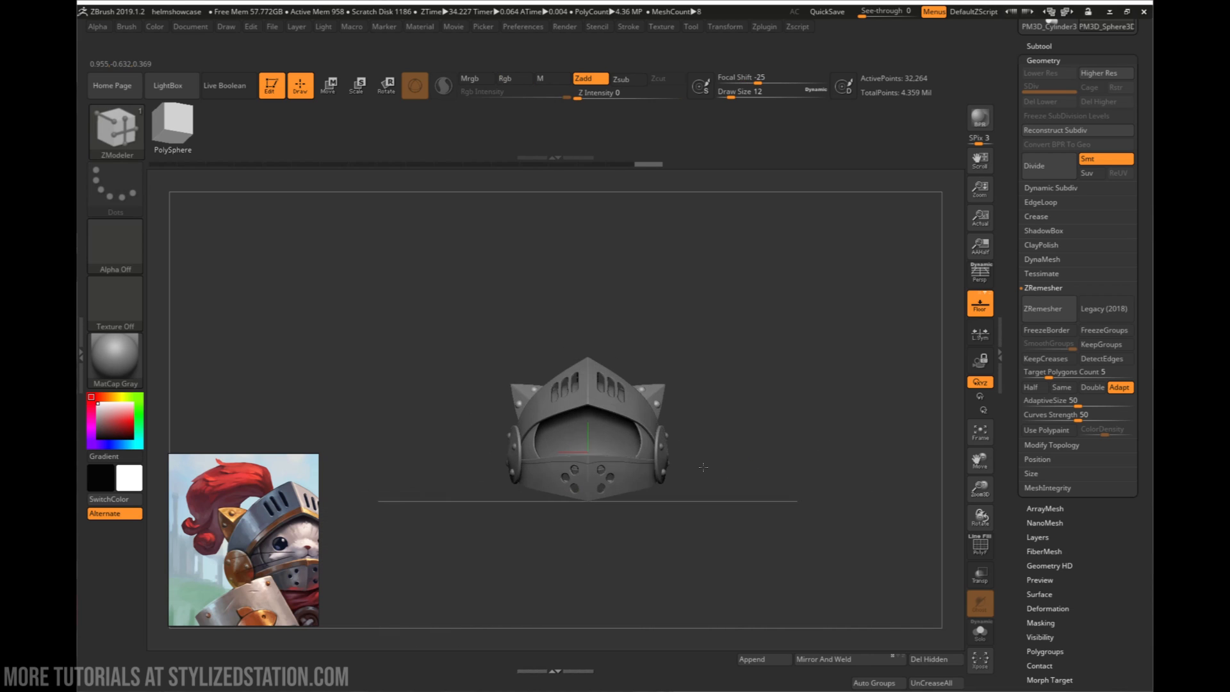
right_drag(703, 467, 771, 452)
shift+right_click(706, 467)
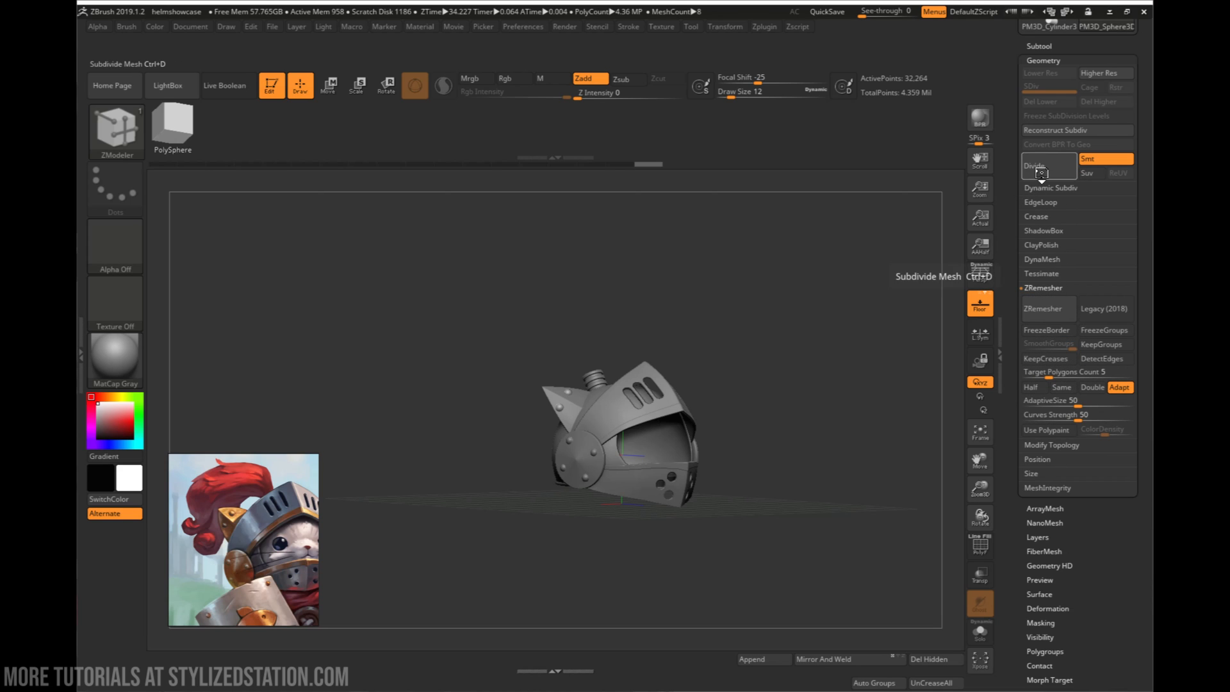
- Append a Cylinder3D as a new subtool and move it forward along Z, clear of the helmet
click(751, 659)
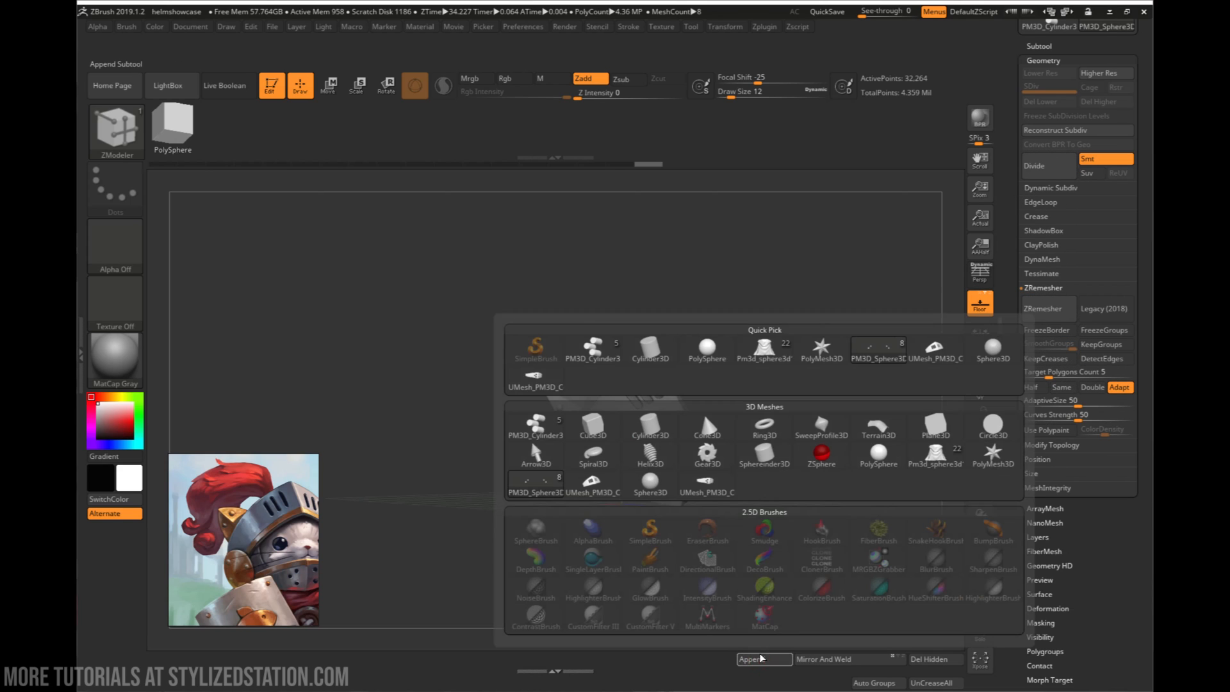
click(690, 451)
key(w)
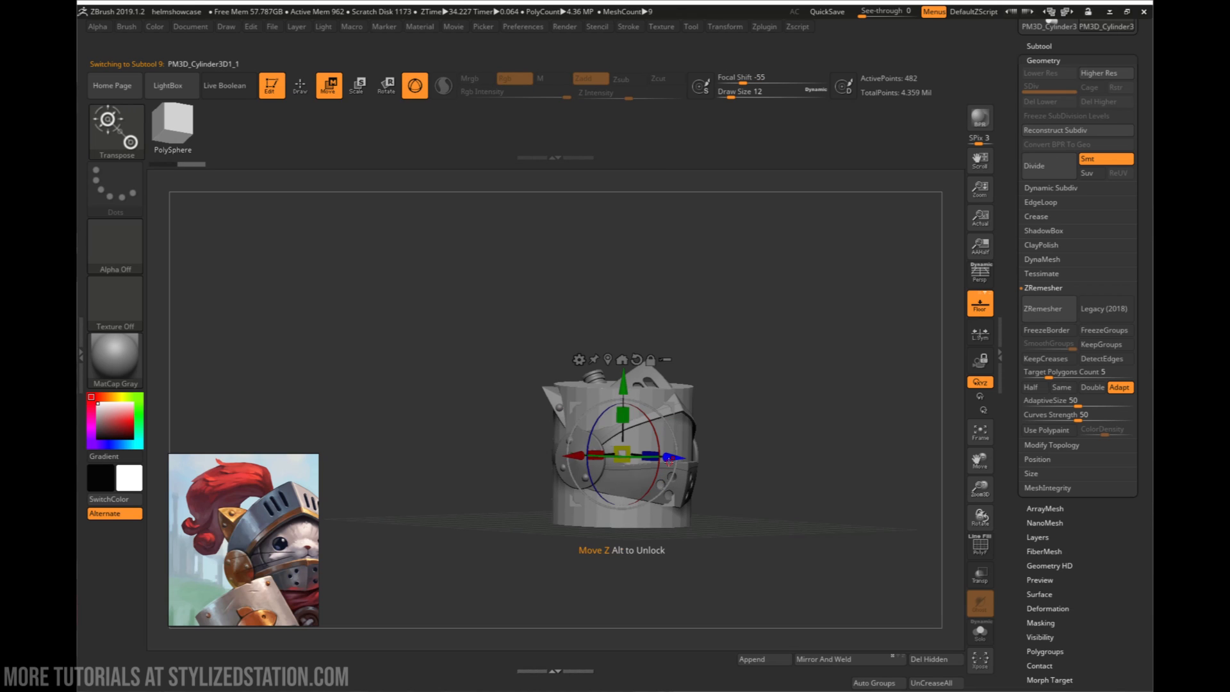
drag(668, 461, 890, 478)
alt+drag(845, 563, 821, 532)
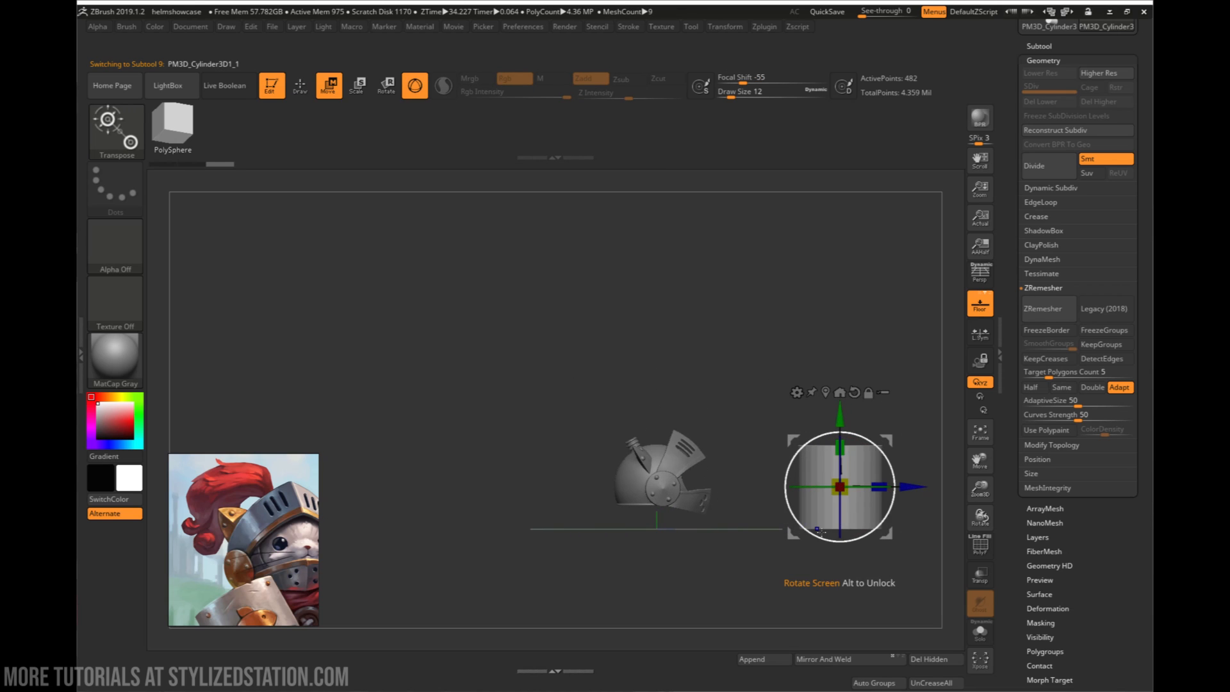
ctrl+right_drag(821, 532, 755, 502)
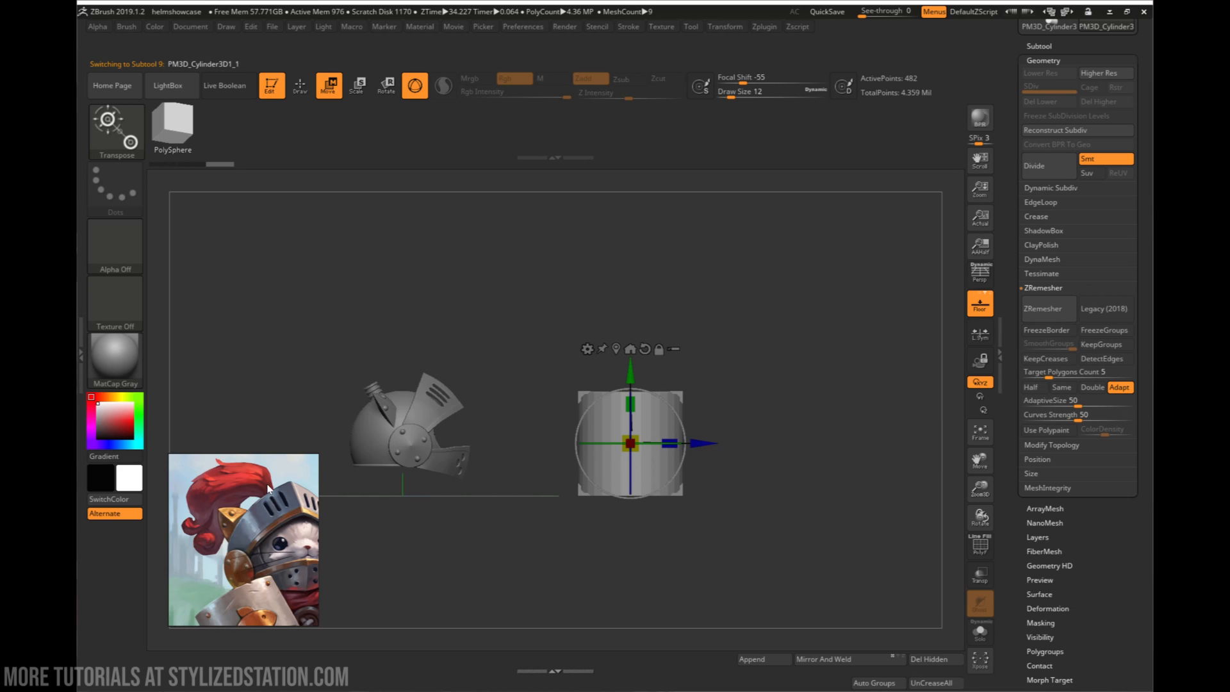
- Move the cylinder slightly farther from the helmet along Z and stretch it along Y into a tall column
drag(716, 438, 755, 442)
drag(669, 403, 671, 303)
ctrl+right_drag(714, 339, 718, 423)
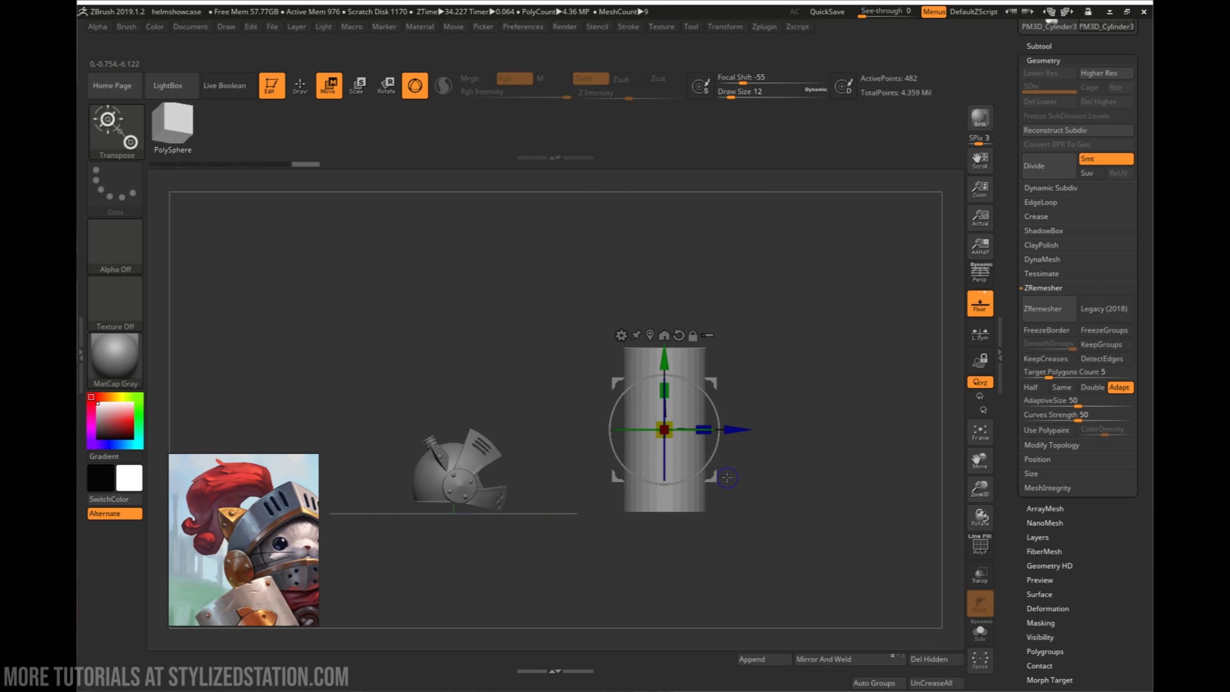
drag(718, 422, 717, 448)
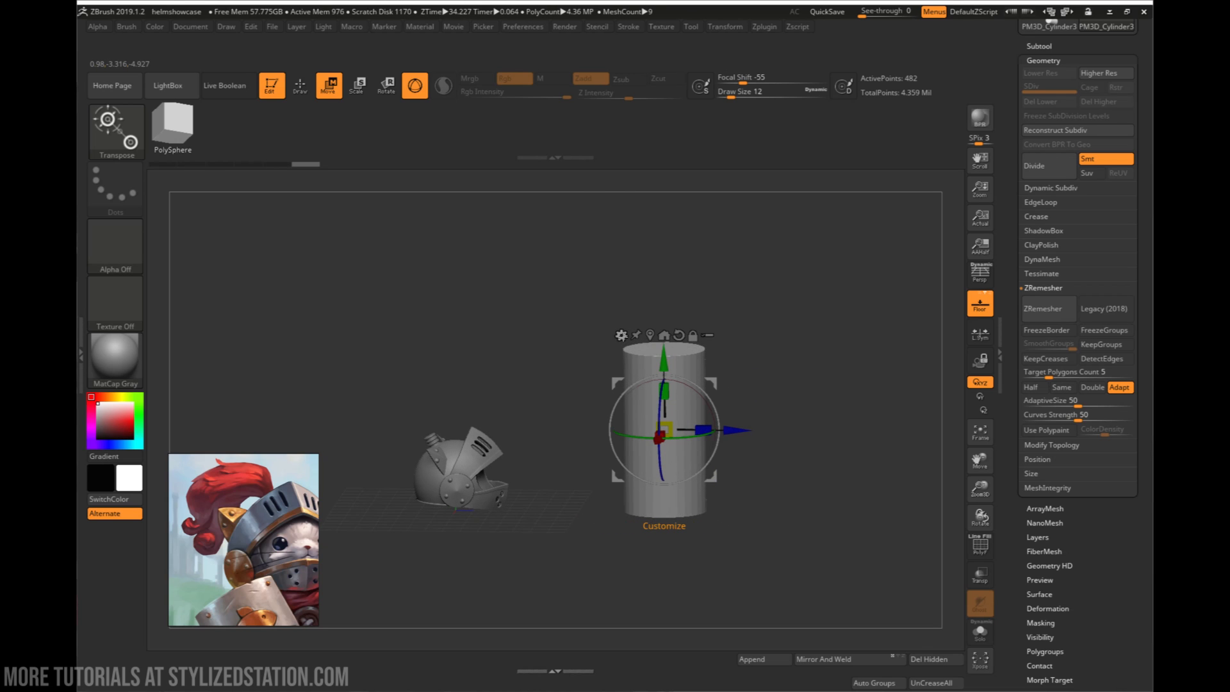
- Apply a Taper deformer to the cylinder, narrowing its upper end to a point and its base slightly, and accept it
click(621, 335)
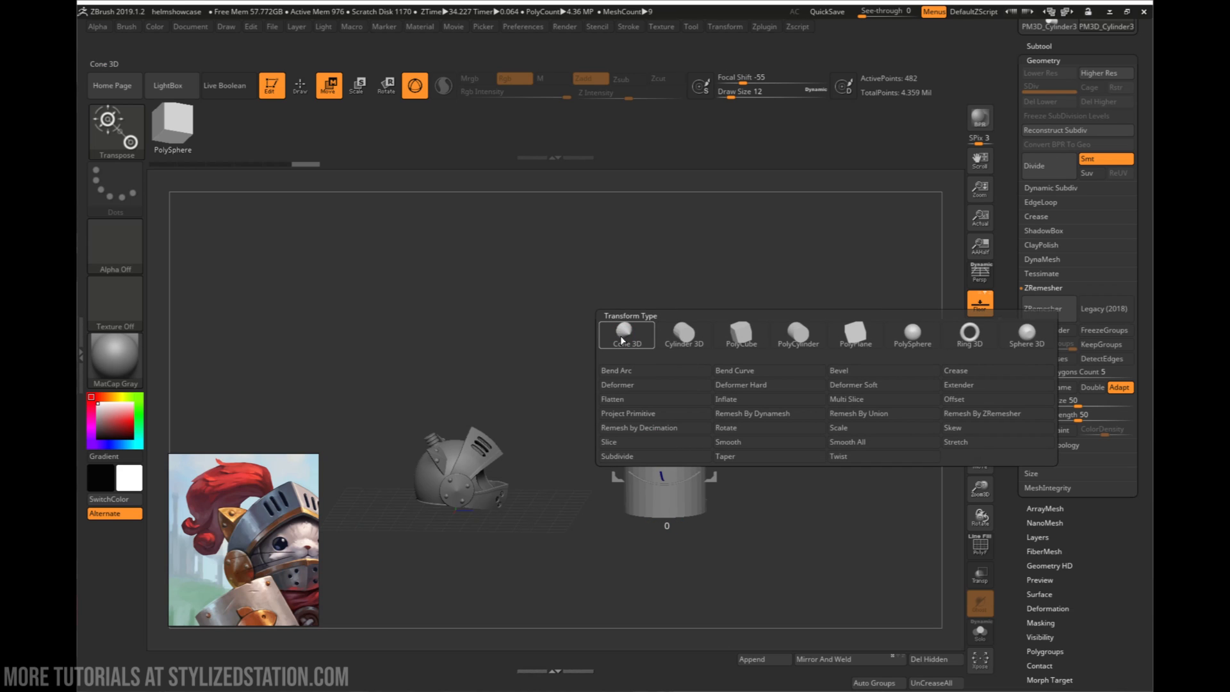
click(722, 457)
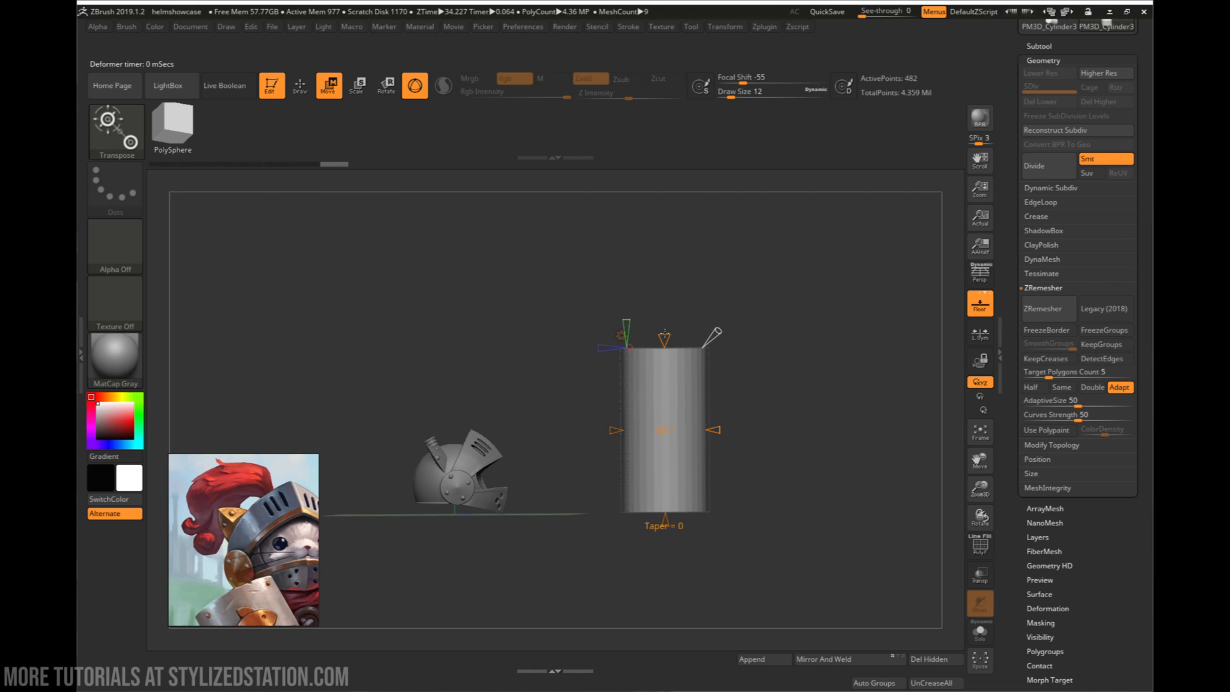
right_drag(664, 333, 664, 348)
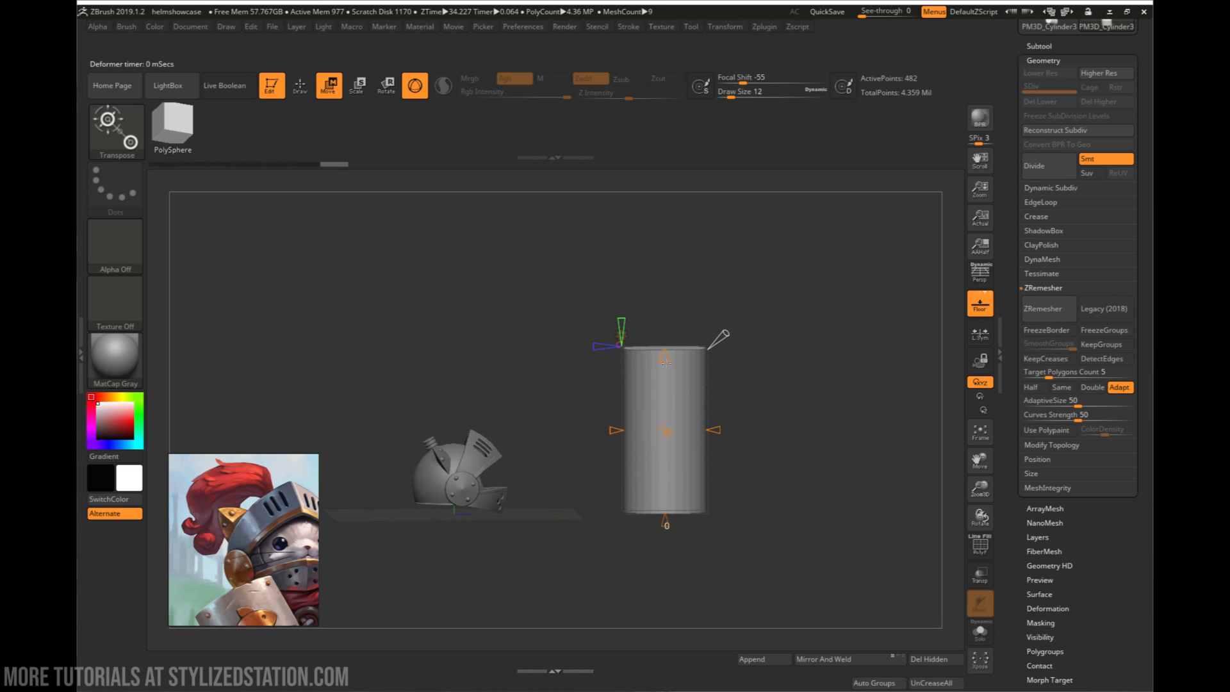
drag(664, 338, 661, 401)
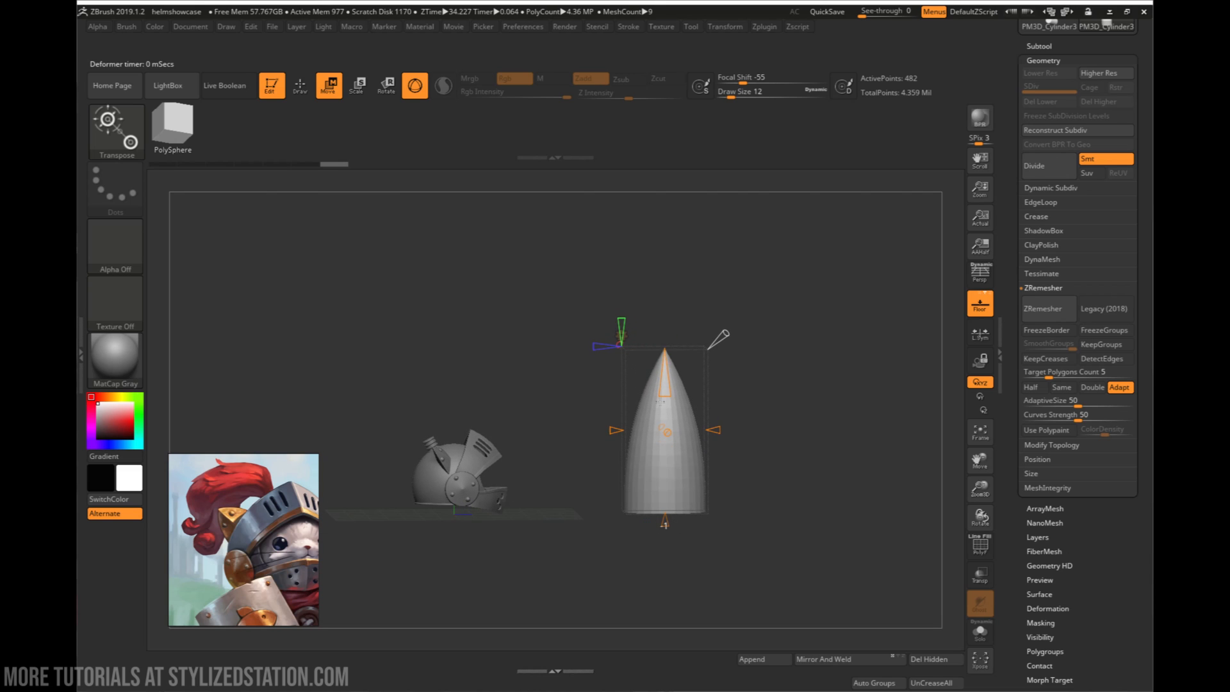
right_drag(671, 389, 697, 377)
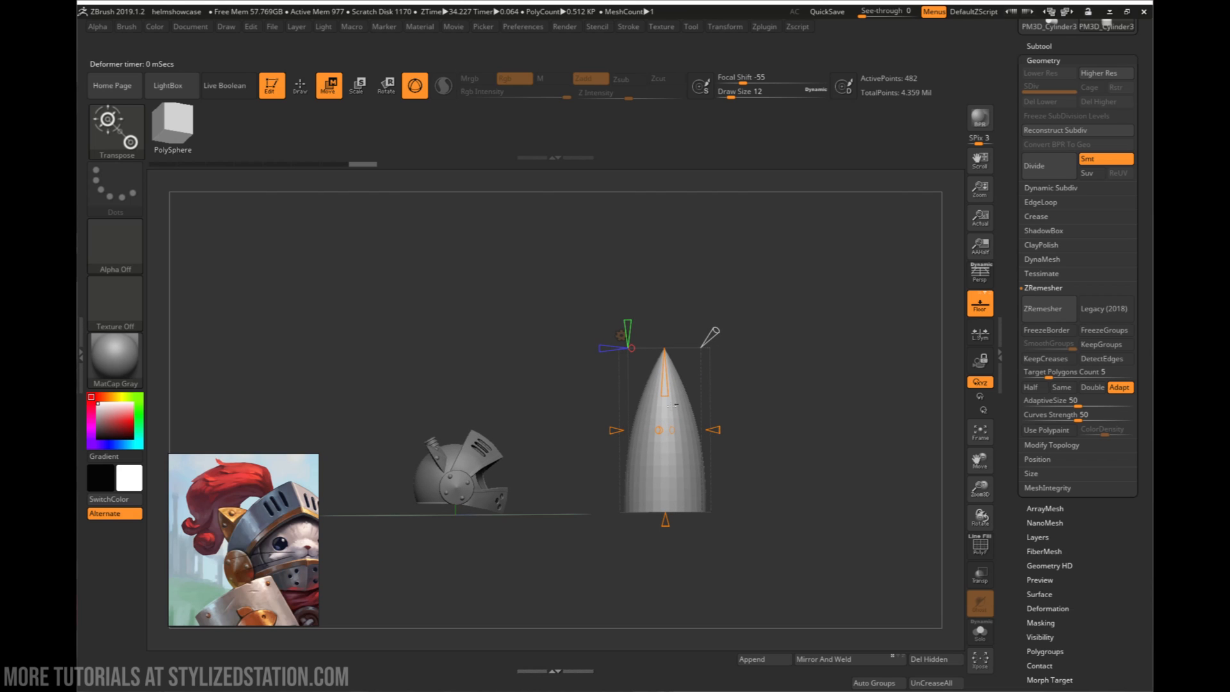
drag(668, 490, 671, 477)
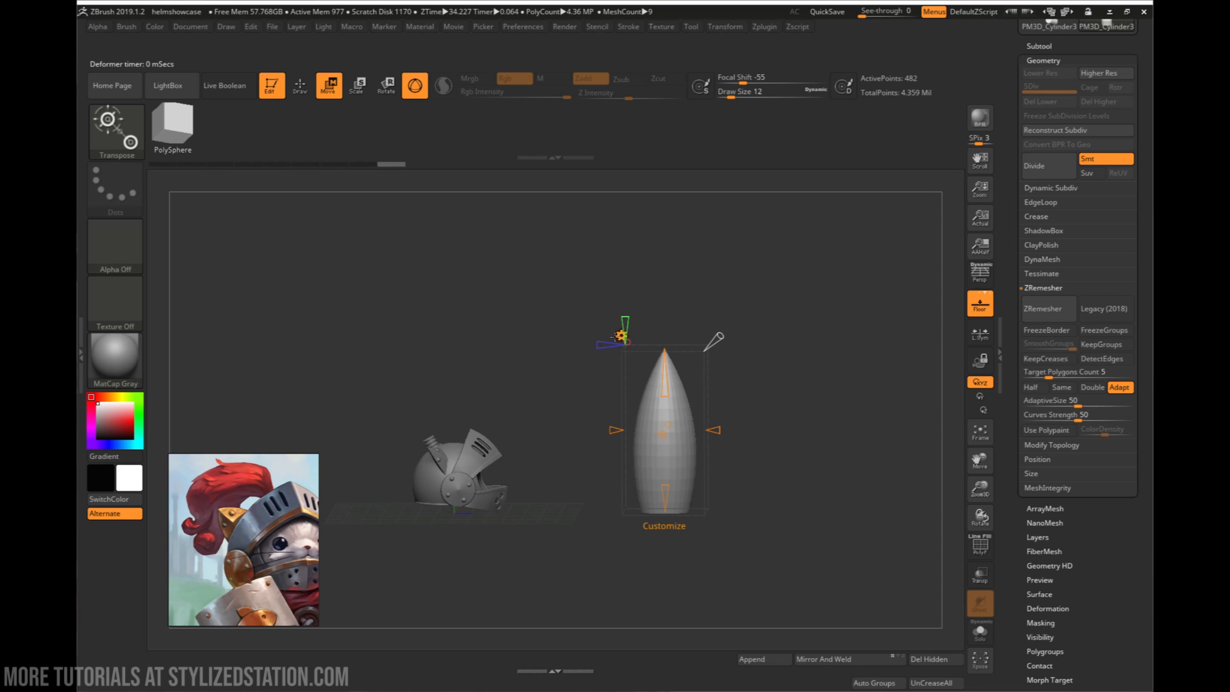
click(621, 334)
click(807, 338)
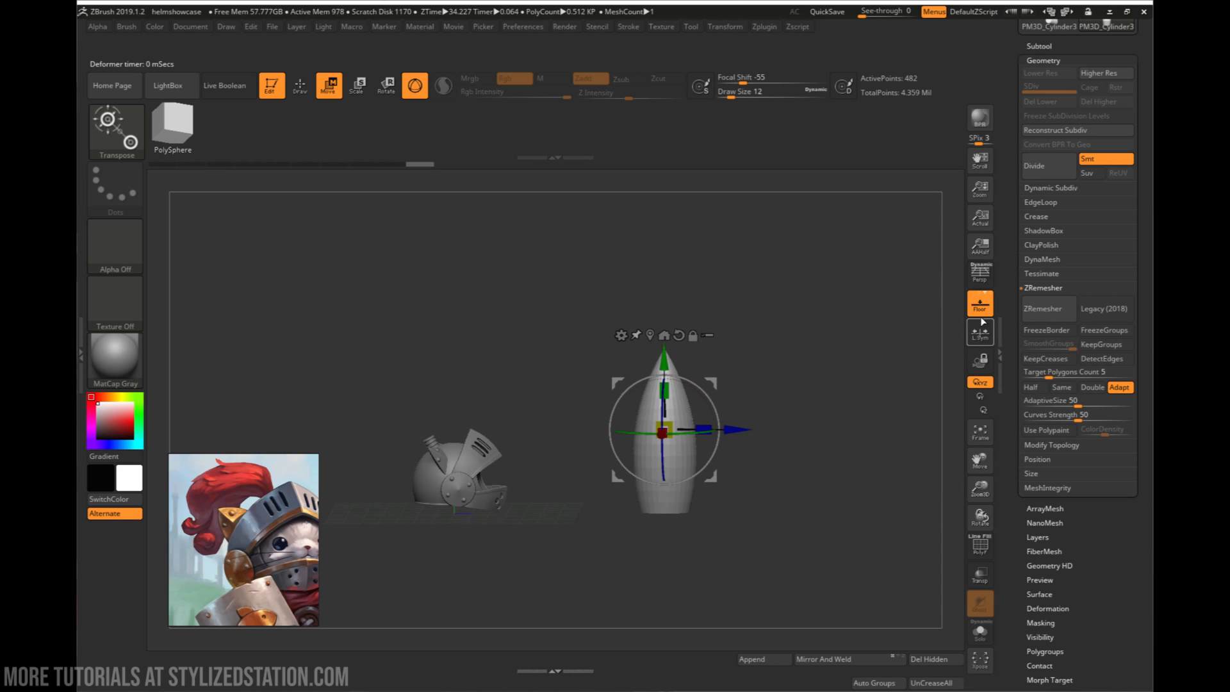
- Copy the tapered cylinder subtool and paste five copies of it into the tool
click(1041, 50)
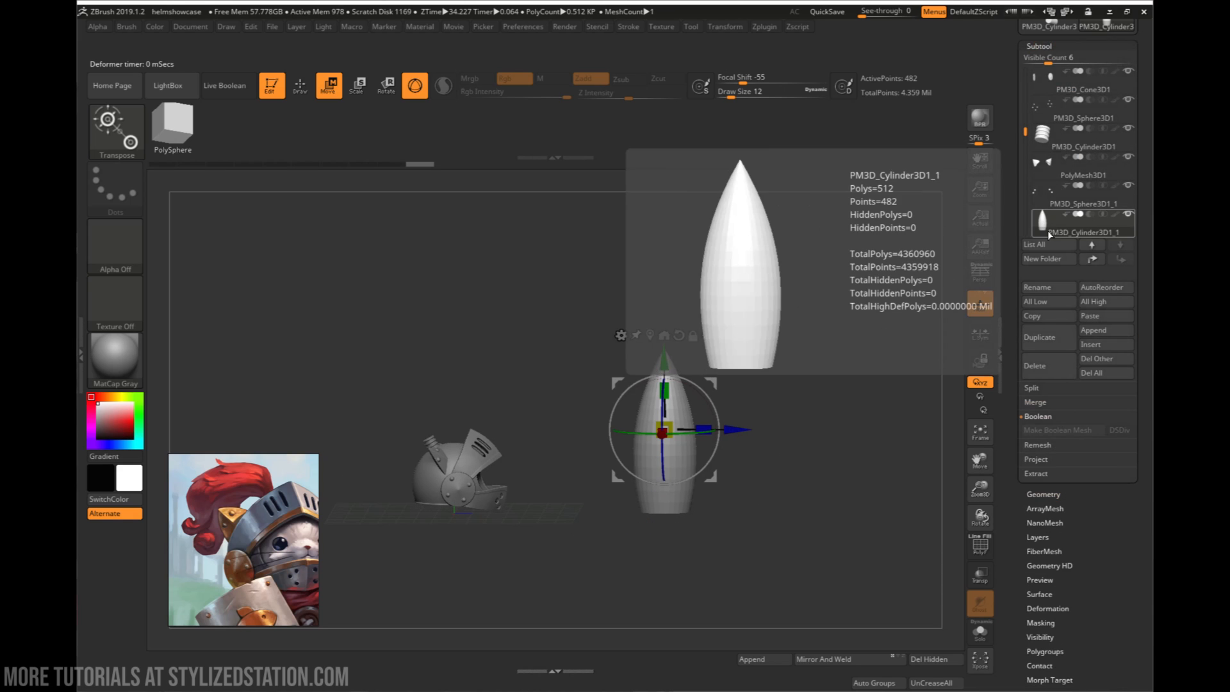
click(1035, 318)
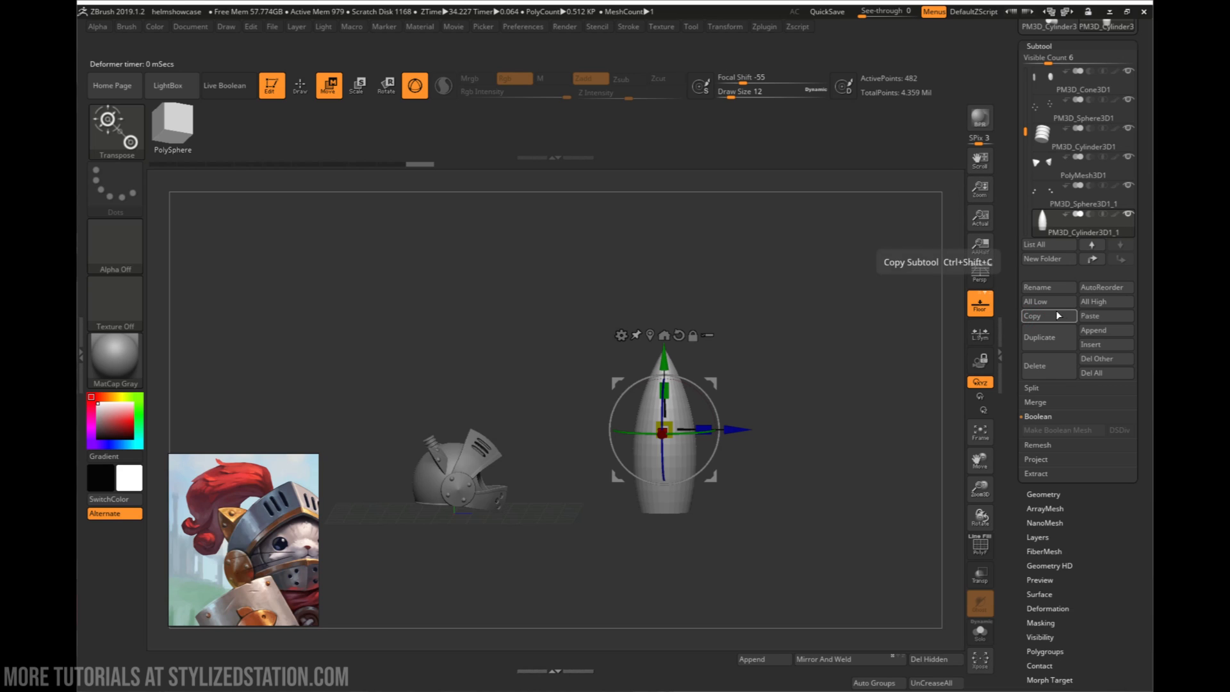
click(1085, 317)
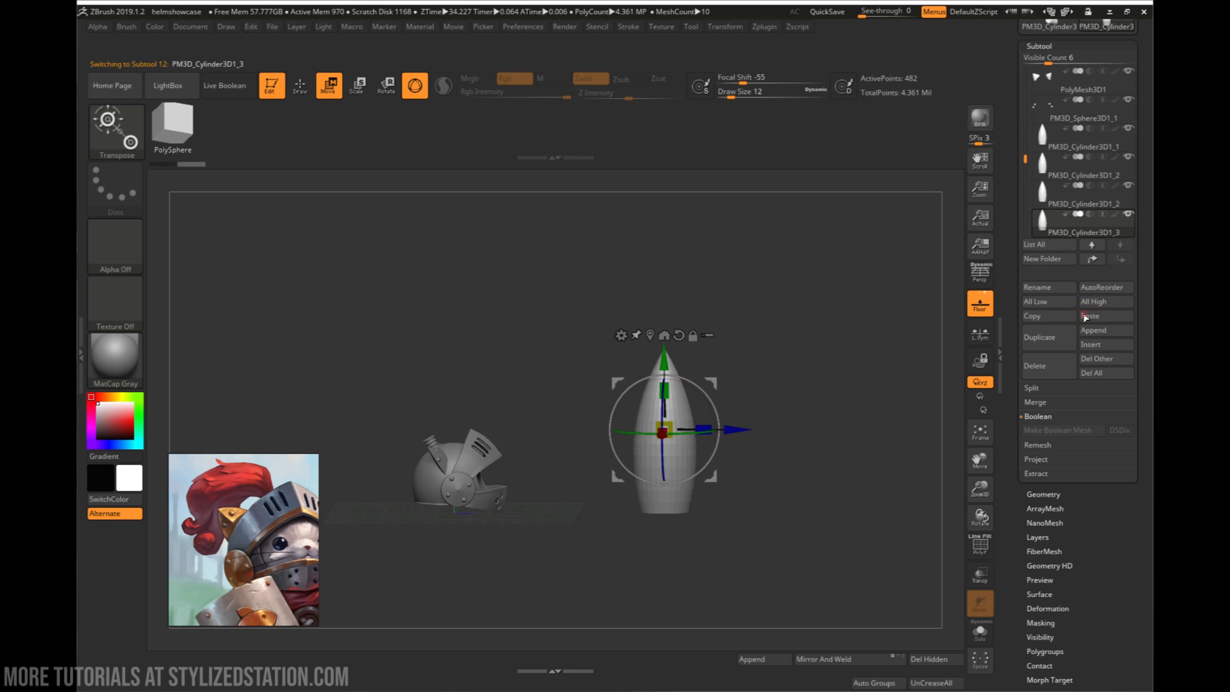
mouse_move(1030, 169)
mouse_down()
mouse_move(1032, 142)
mouse_move(1039, 165)
mouse_up()
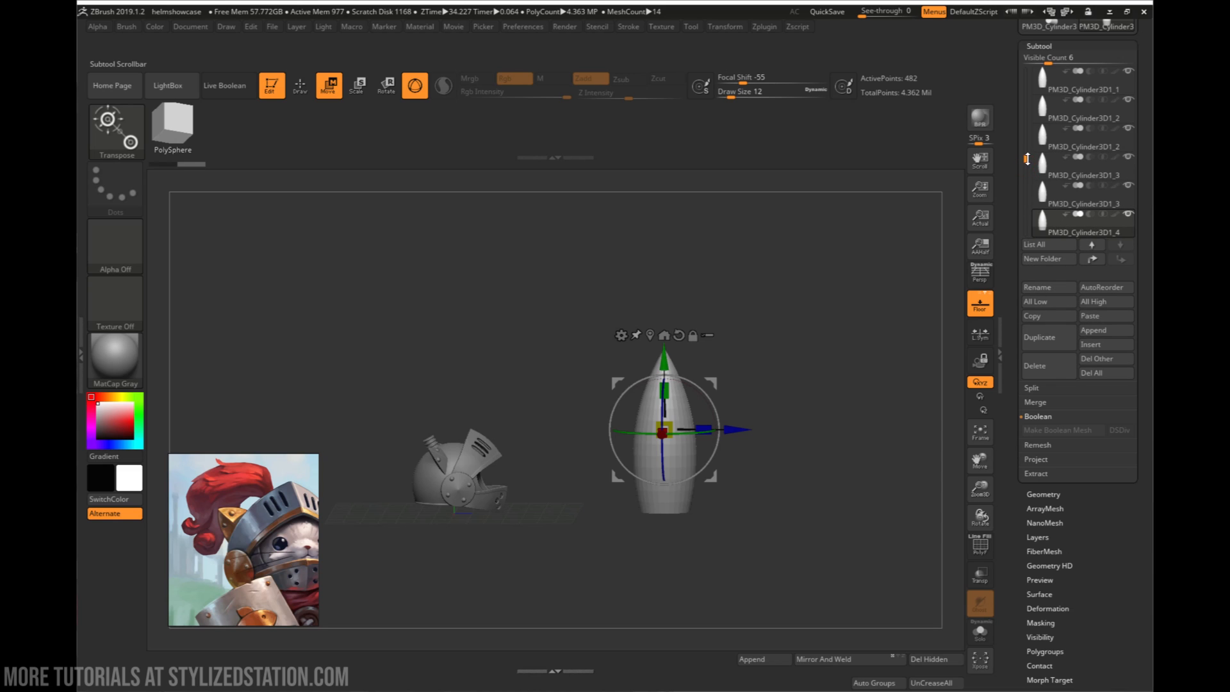
- Make the first tapered cylinder active and start Bend Curve on it, running lengthwise with five control points
drag(1026, 159, 1027, 154)
click(1055, 108)
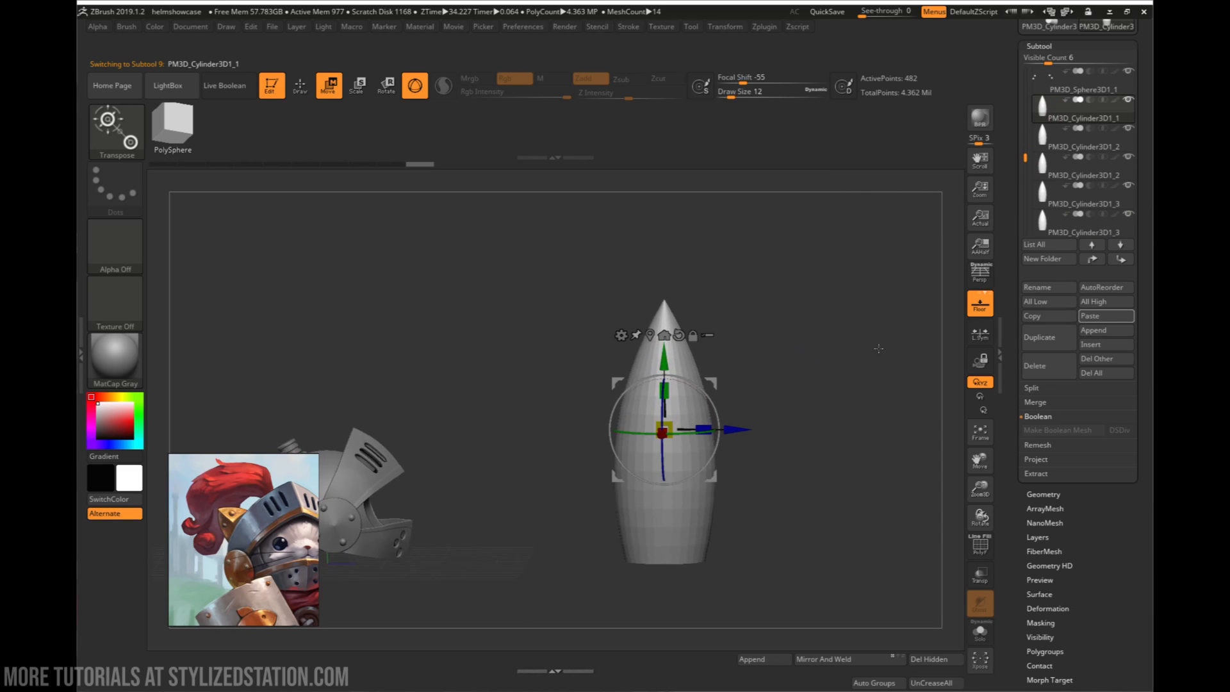
shift+drag(878, 349, 805, 418)
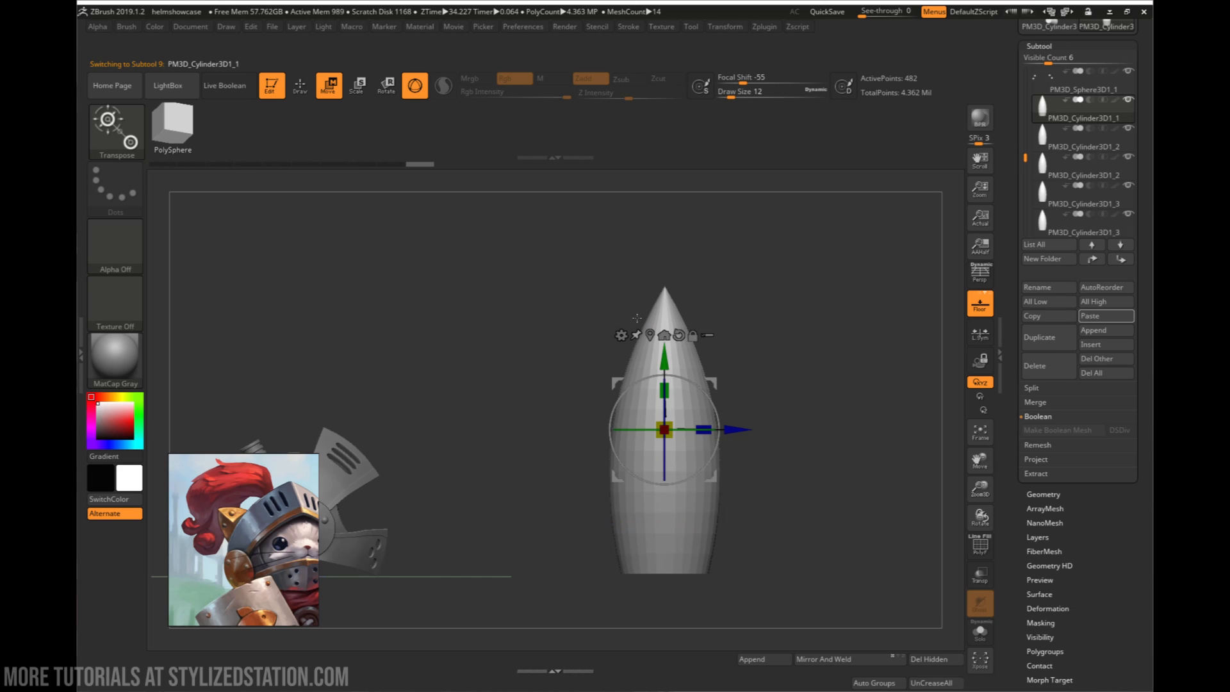
click(621, 336)
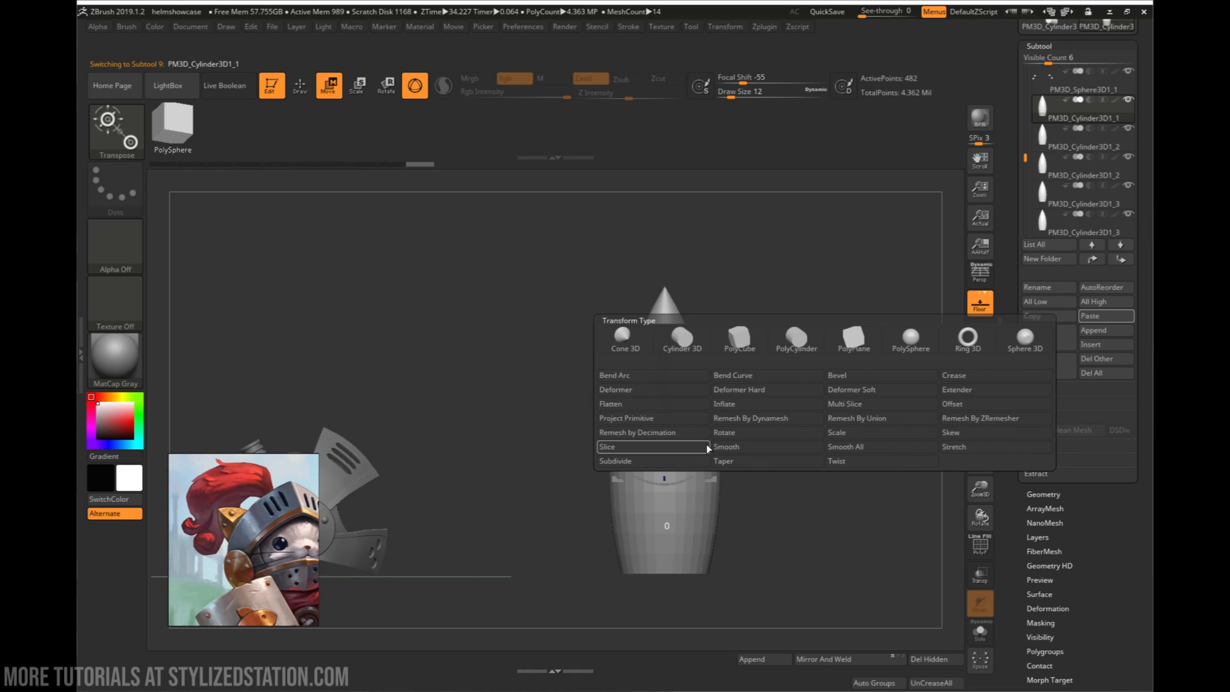
click(734, 385)
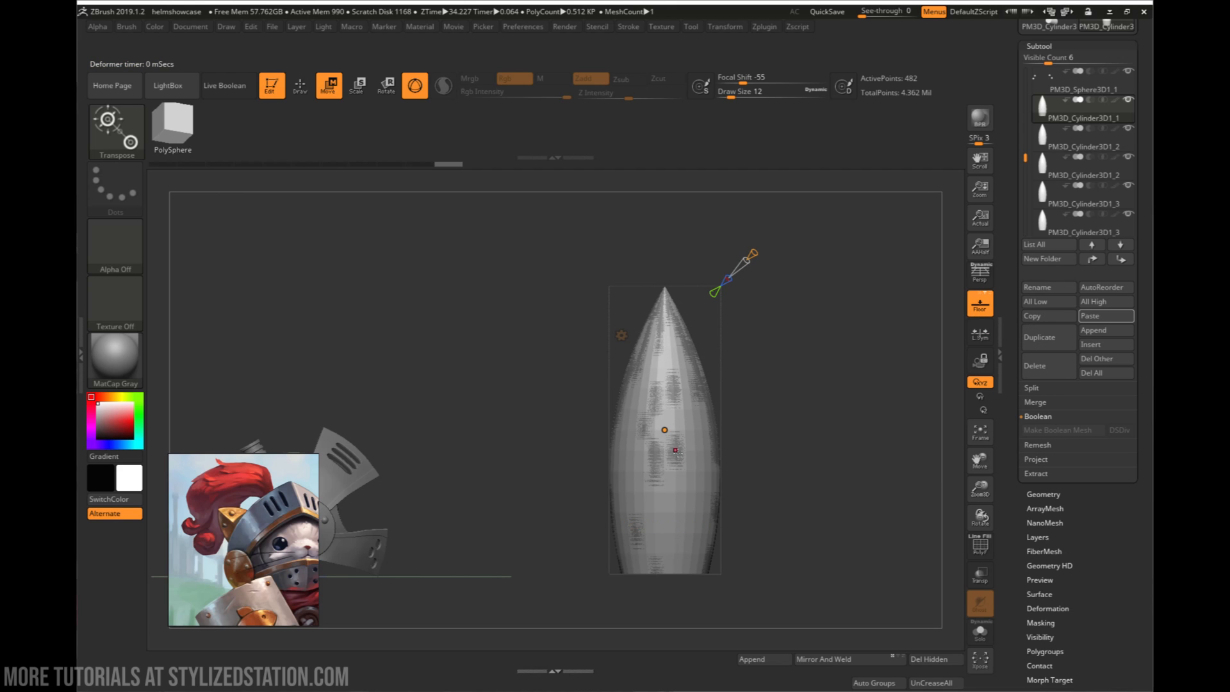
right_drag(696, 441, 794, 384)
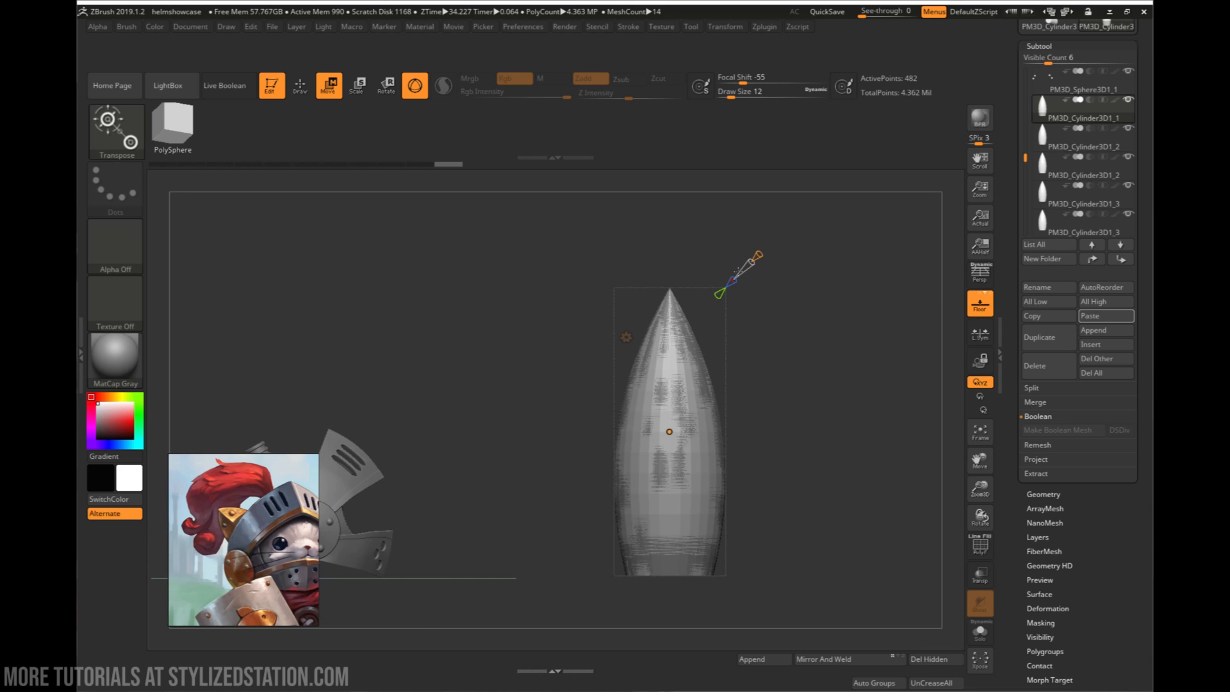
drag(733, 282, 743, 272)
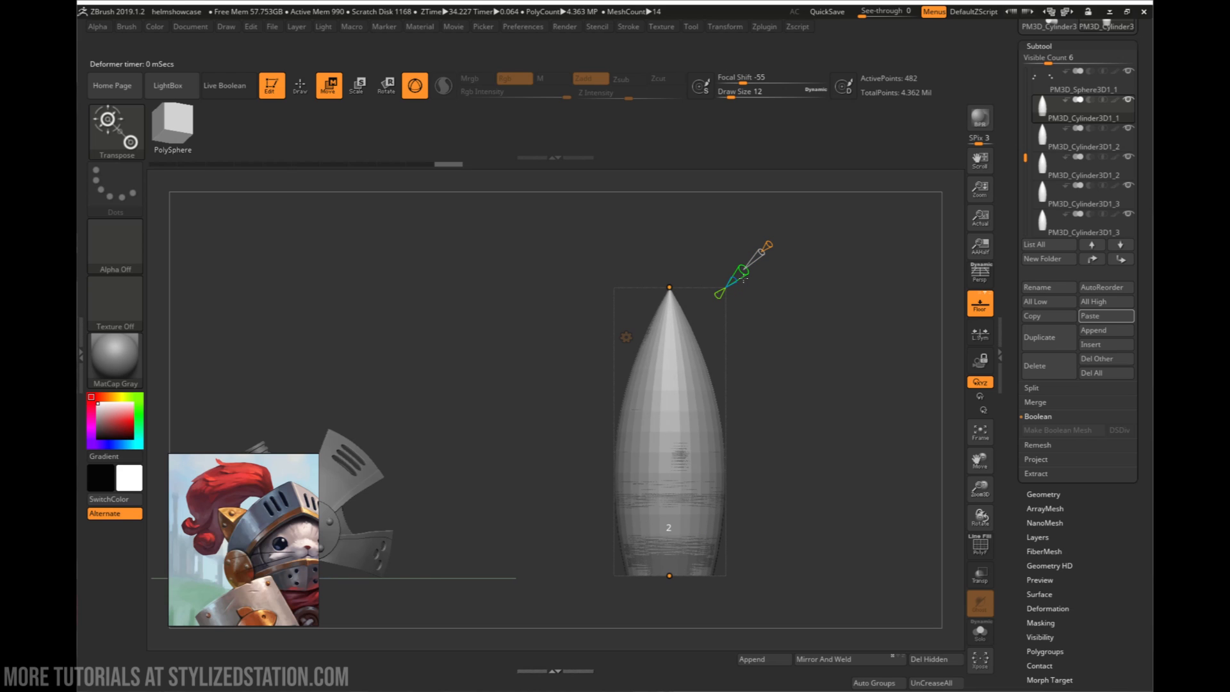
right_drag(750, 368, 758, 319)
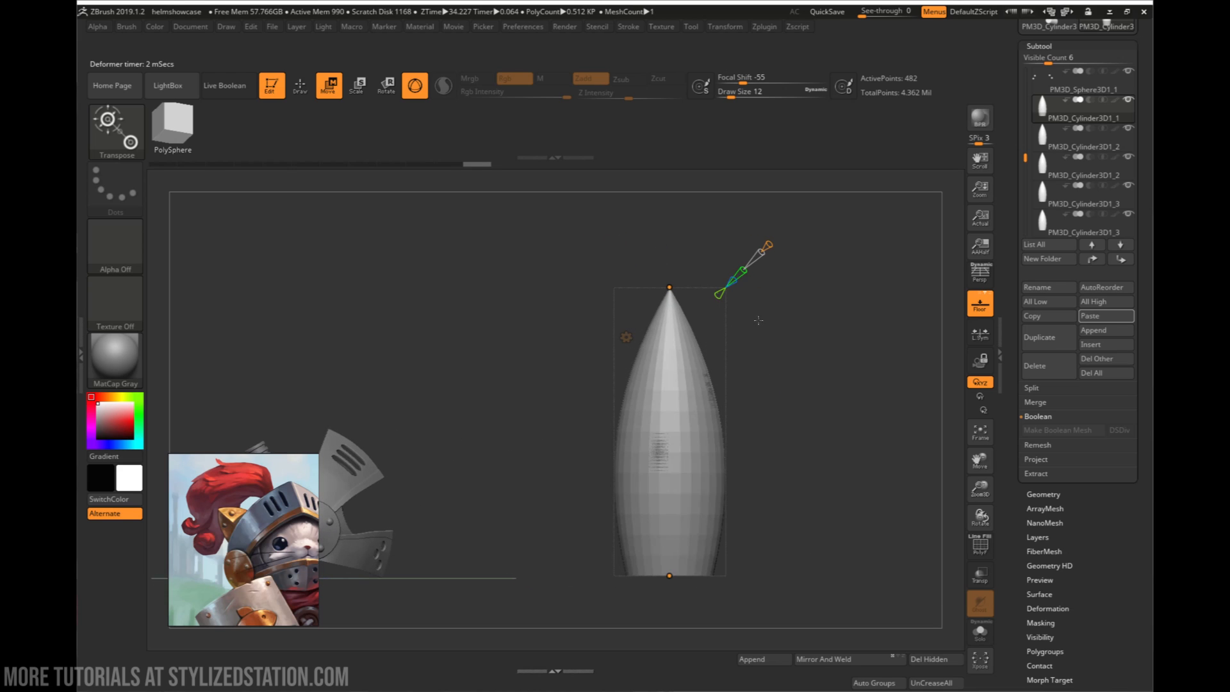
mouse_move(770, 247)
mouse_move(669, 287)
drag(769, 244, 789, 239)
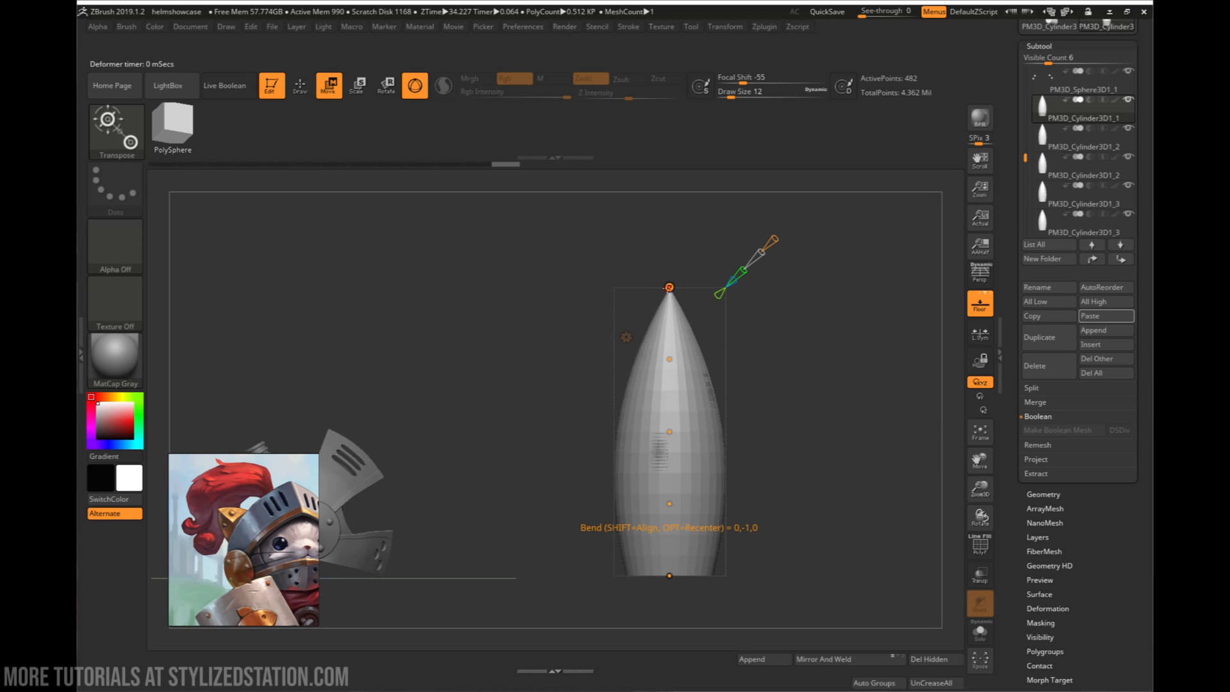
- Bend the spike over toward the helmet by repositioning its curve points into an S-shaped plume strand
drag(667, 287, 377, 415)
drag(633, 375, 473, 466)
drag(643, 447, 679, 483)
drag(582, 429, 580, 426)
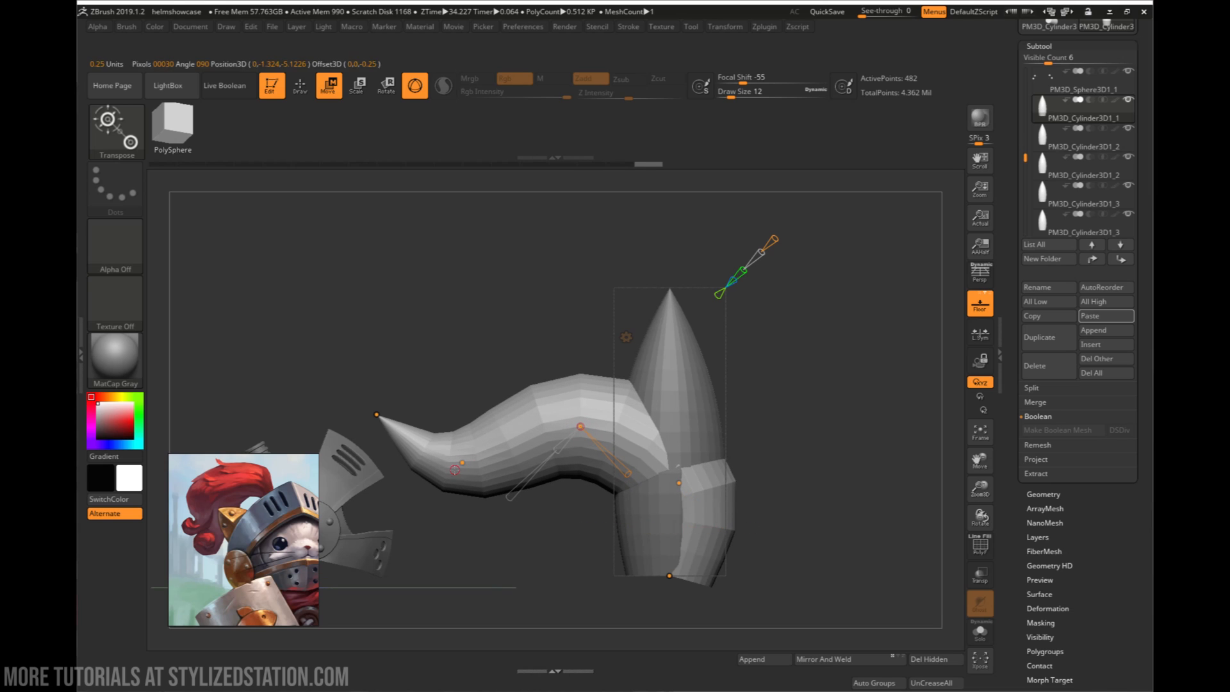
drag(461, 462, 484, 491)
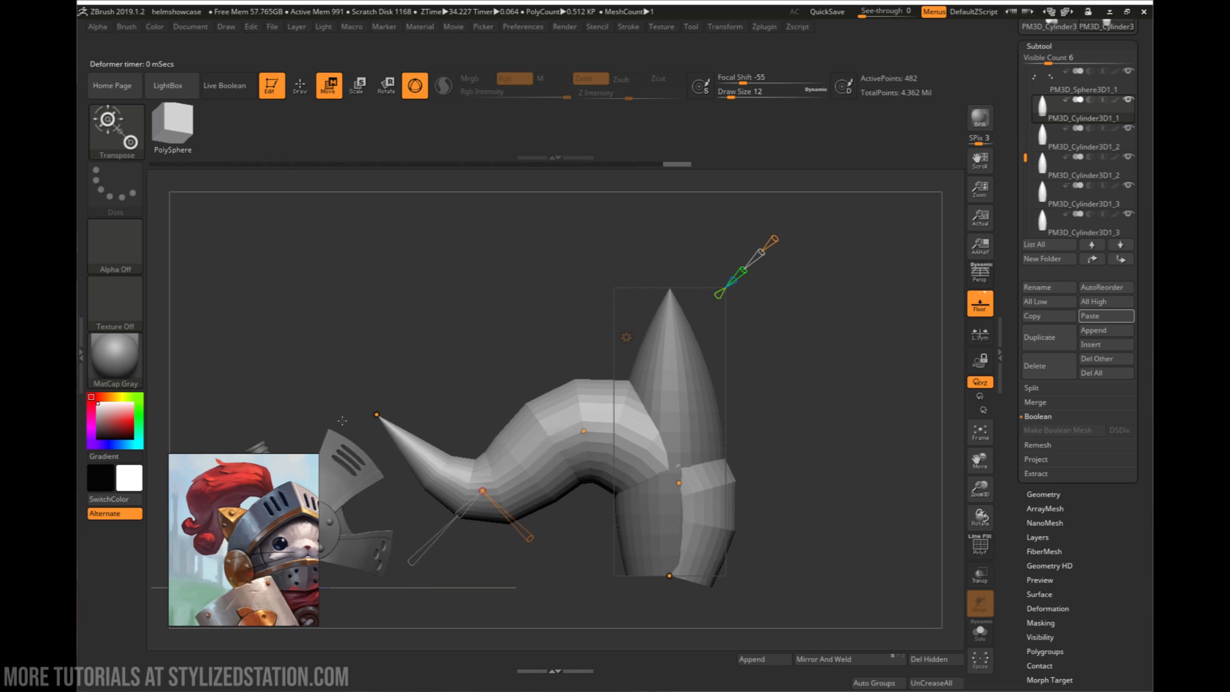
drag(394, 419, 409, 411)
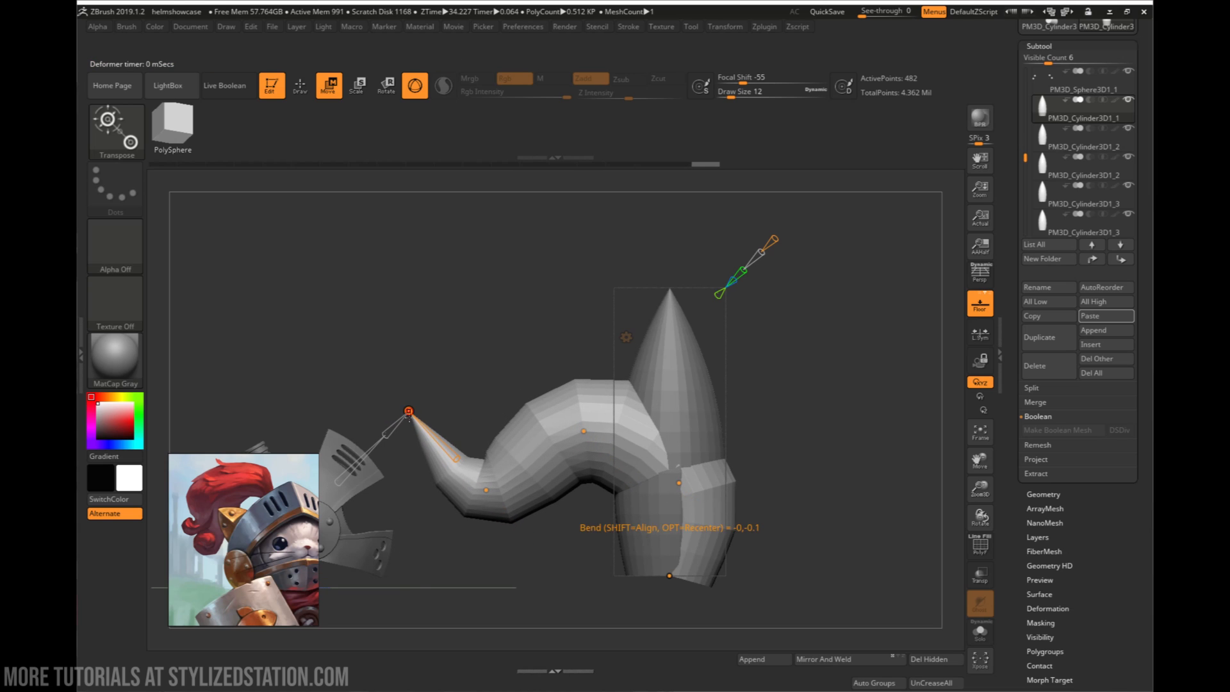
- Set the Curve Resolution to 5 and reposition the end points so the strand's tip hooks upward
drag(408, 412, 440, 393)
drag(484, 431, 469, 442)
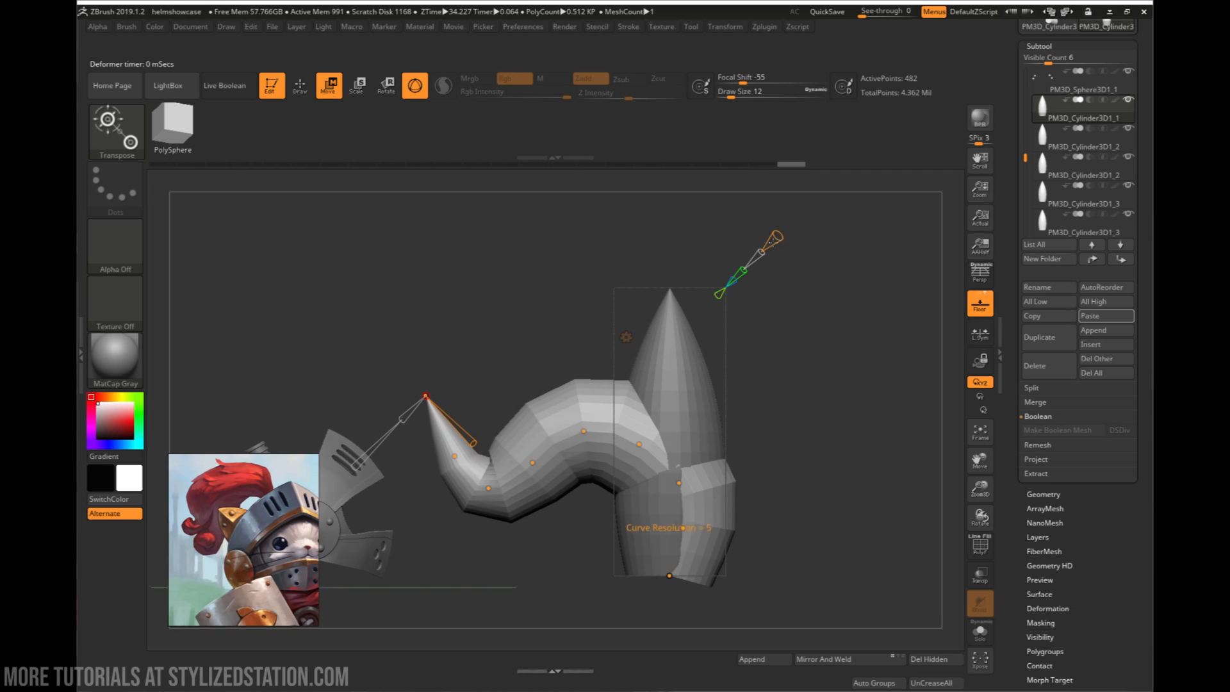
click(455, 456)
drag(455, 458, 433, 463)
drag(427, 395, 448, 401)
drag(432, 464, 428, 462)
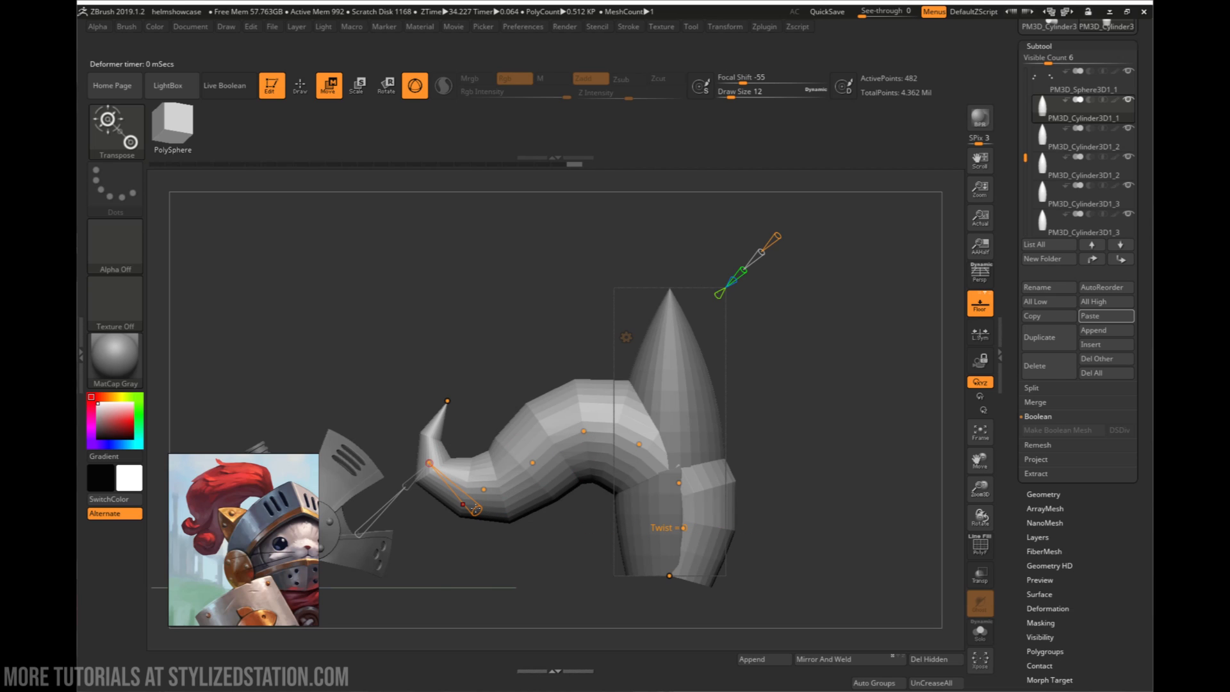
- Try the twist and squeeze handles on the curve point near the strand's tip, and undo the changes
drag(504, 514, 498, 519)
mouse_move(407, 487)
mouse_down()
mouse_move(394, 501)
mouse_move(410, 485)
mouse_up()
key(ctrl+z)
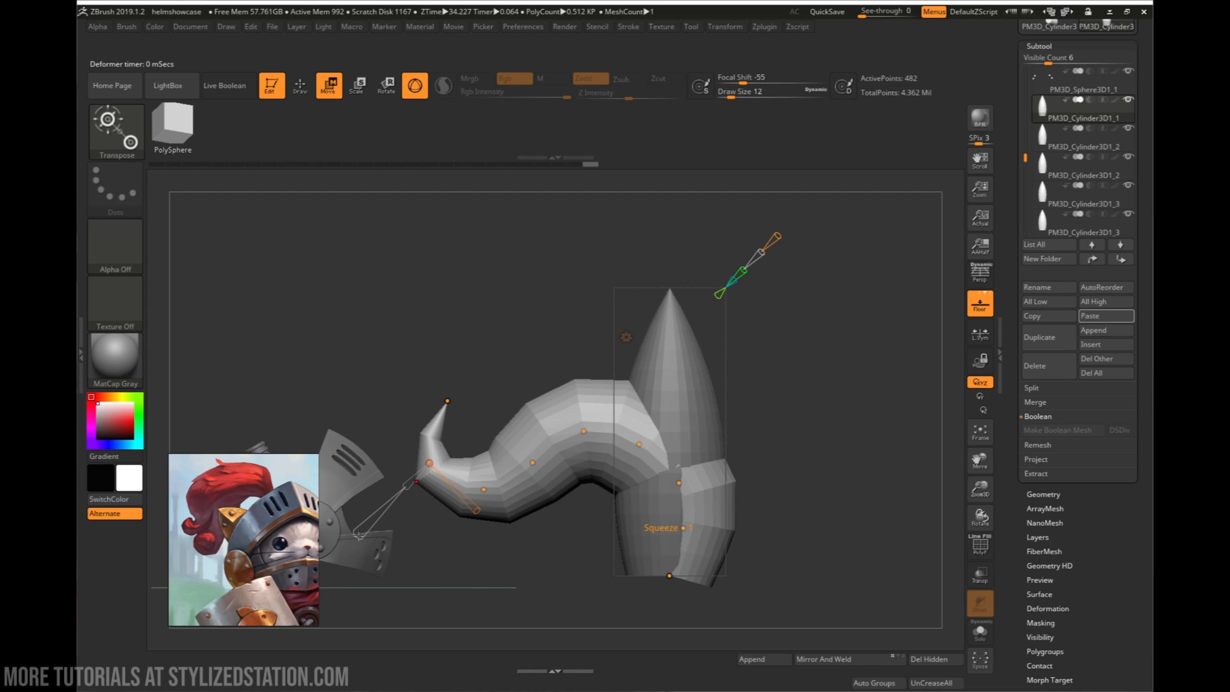
drag(347, 539, 336, 555)
key(ctrl+z)
mouse_move(451, 463)
right_down()
mouse_move(388, 510)
mouse_move(408, 512)
mouse_move(365, 464)
mouse_move(442, 547)
mouse_move(480, 450)
mouse_move(580, 490)
mouse_move(729, 518)
mouse_move(712, 488)
right_up()
key(ctrl+z)
- Adjust the scale handles at the strand's upper bend and base points, and accept the Bend Curve deformation
click(633, 490)
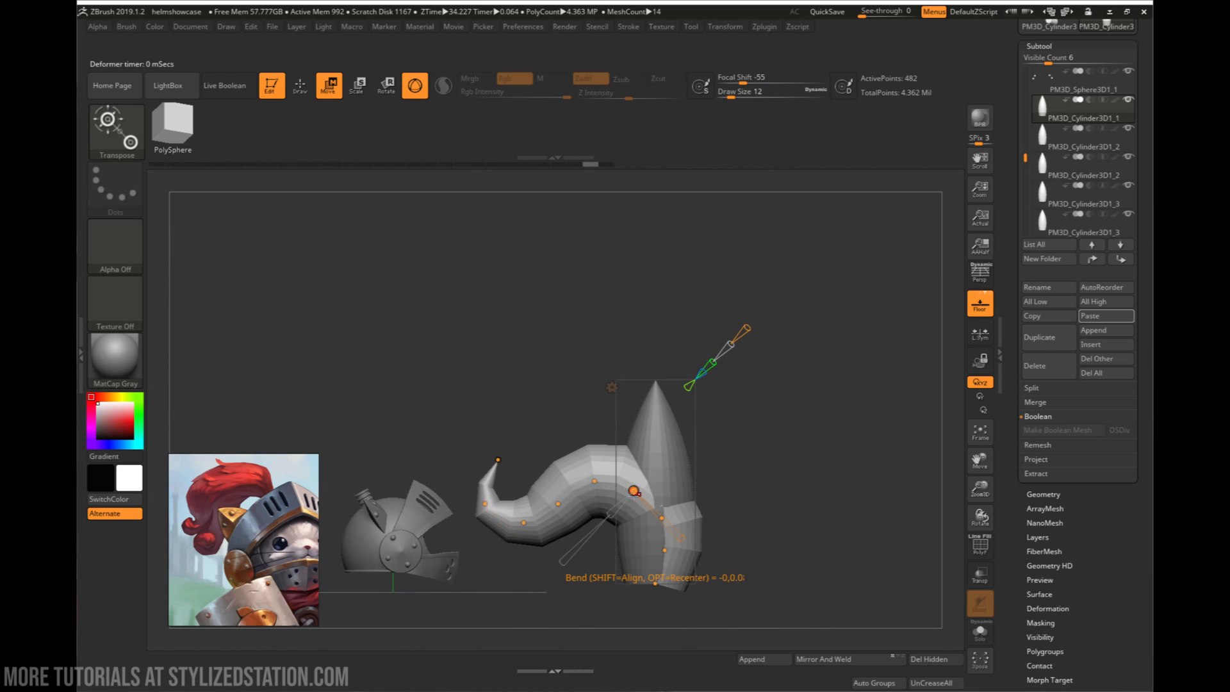
drag(612, 514, 611, 514)
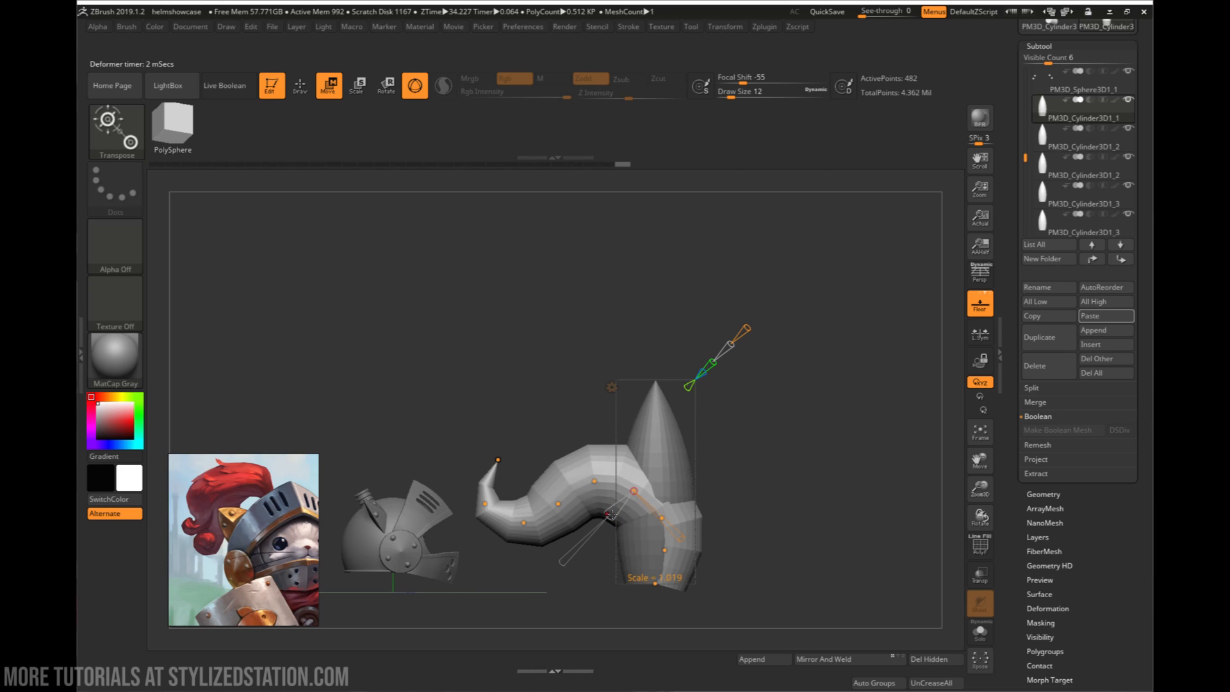
click(656, 585)
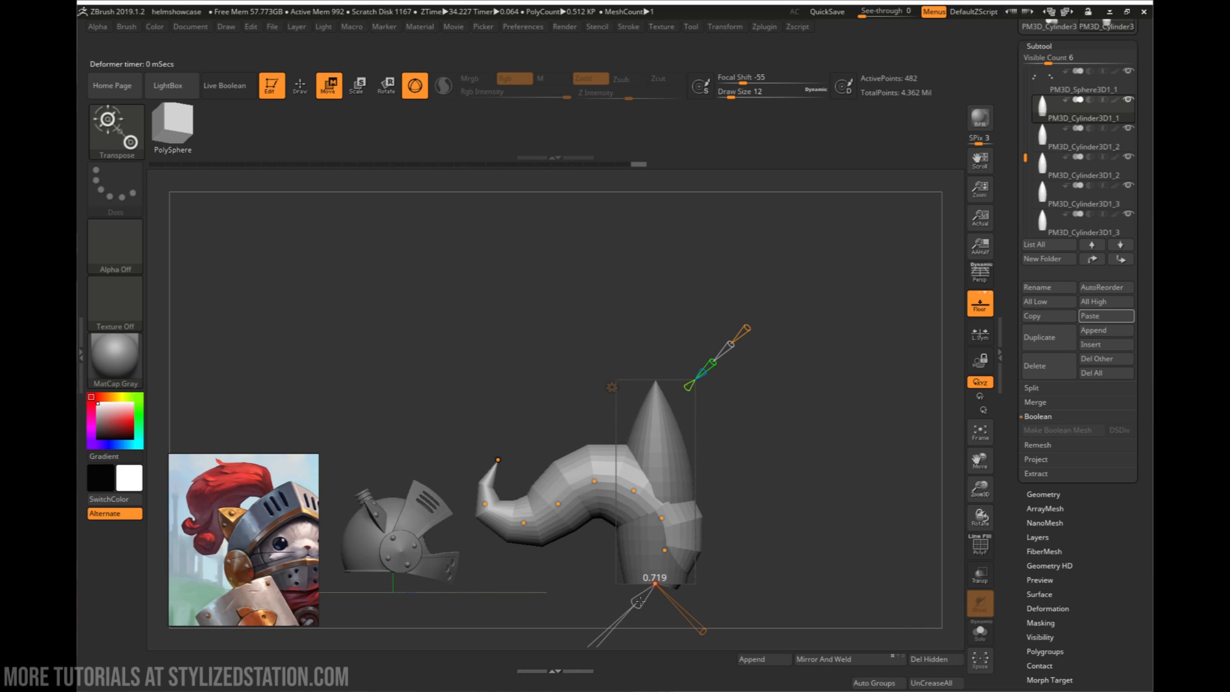
drag(639, 602, 639, 602)
mouse_move(717, 536)
alt+right_down()
mouse_move(704, 492)
mouse_move(776, 505)
mouse_move(813, 460)
alt+right_up()
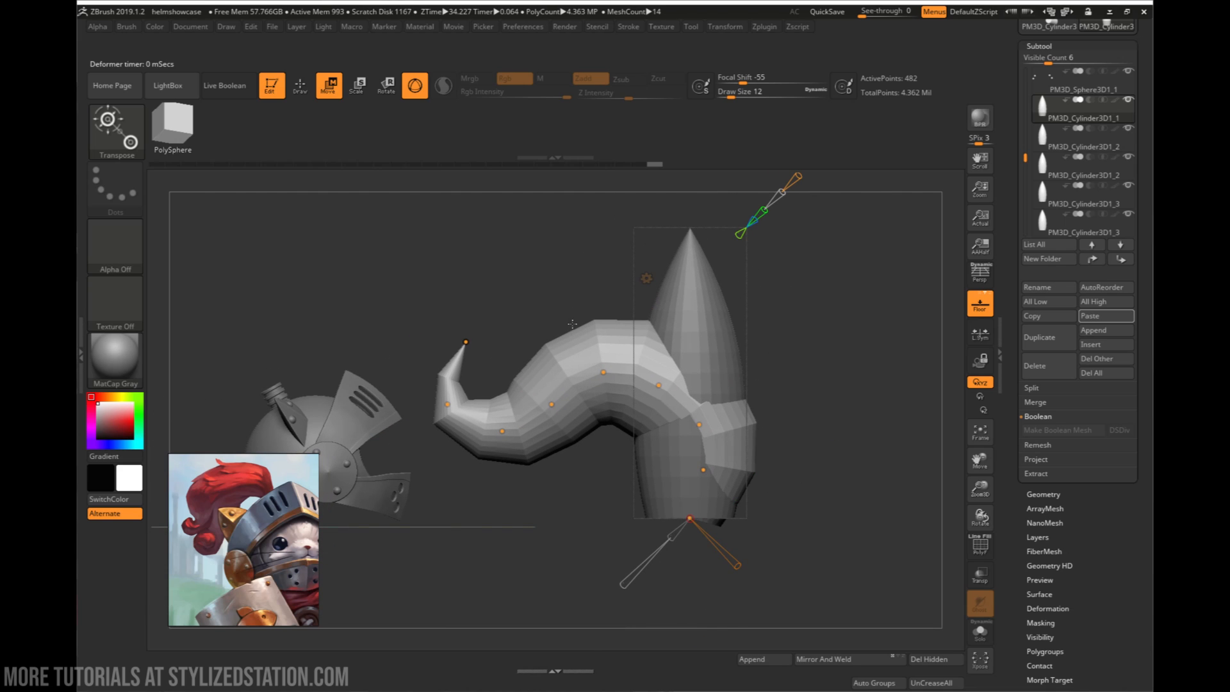
click(647, 278)
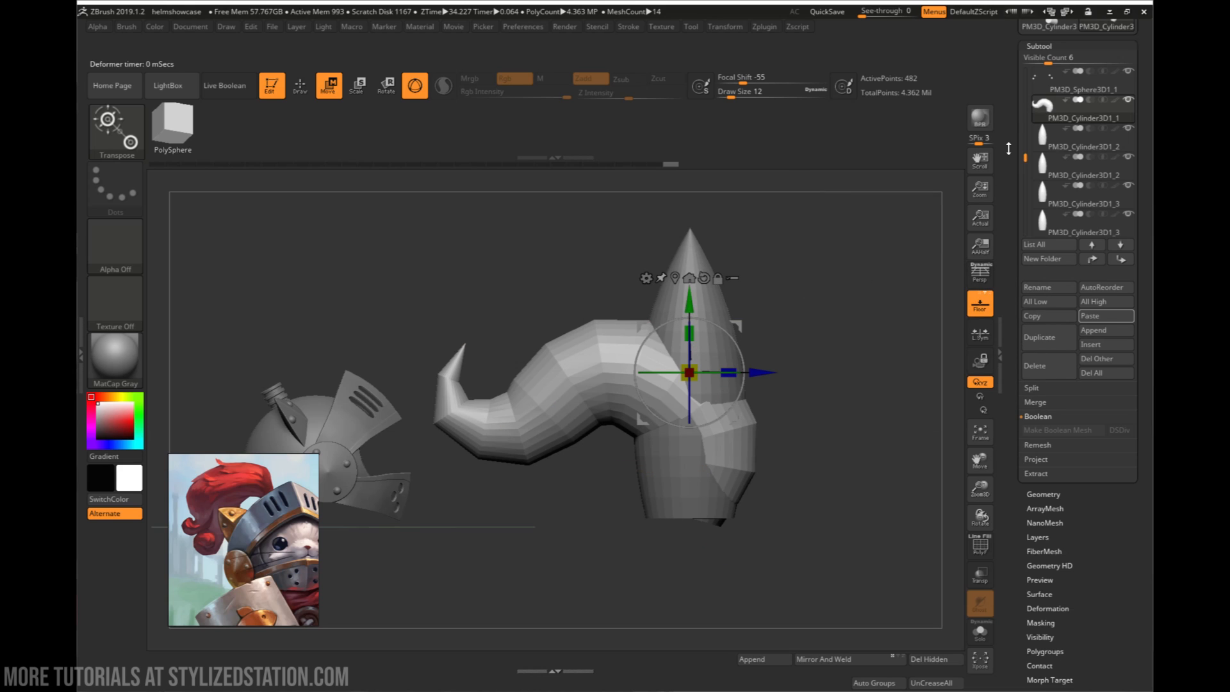
- Apply the Bend Curve deformer to the next upright spike and reposition its curve points to arch it along the first strand
click(1046, 135)
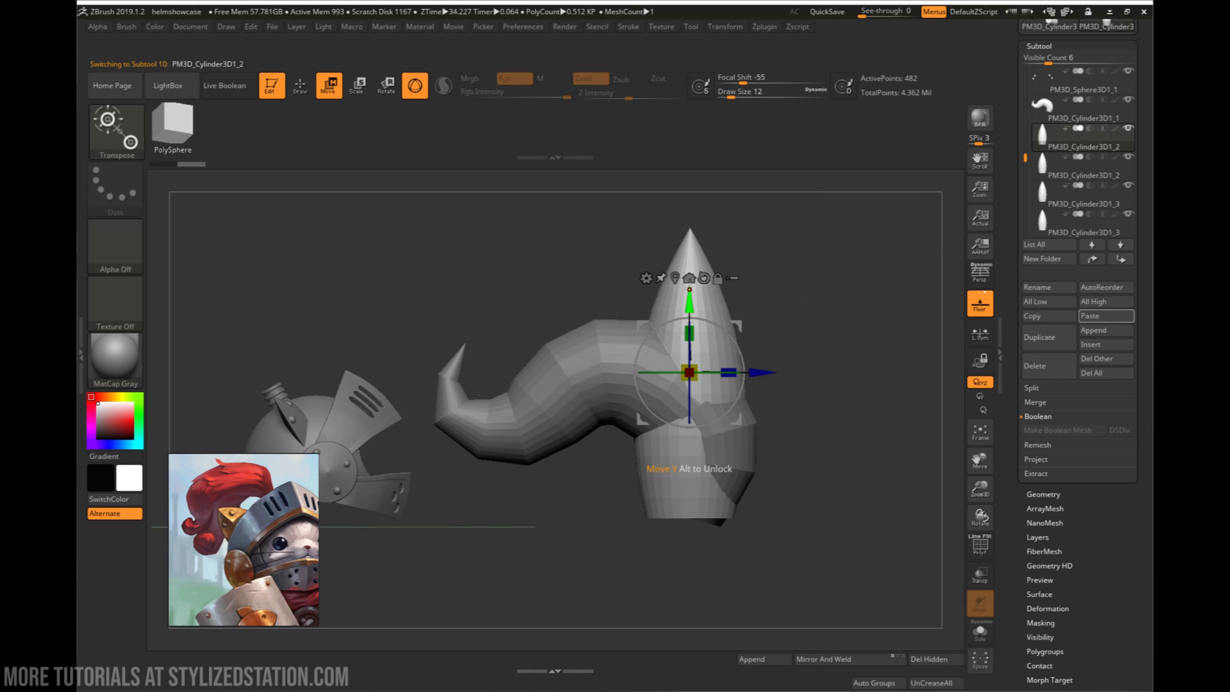
click(645, 278)
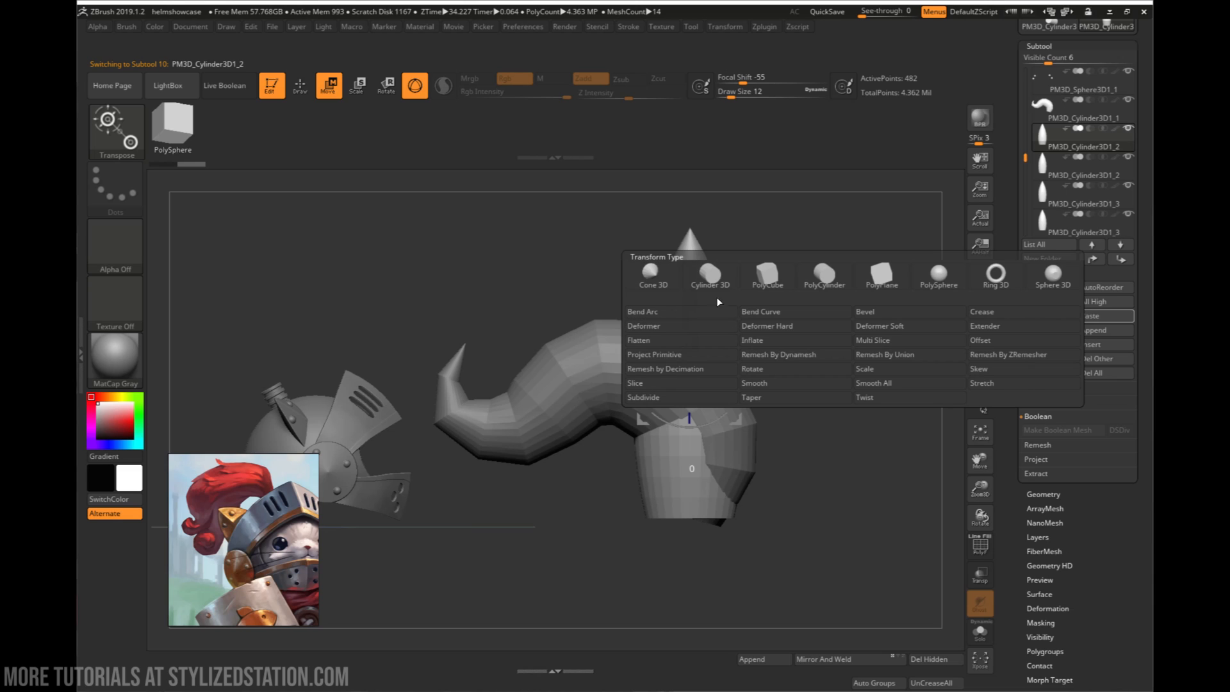
click(748, 313)
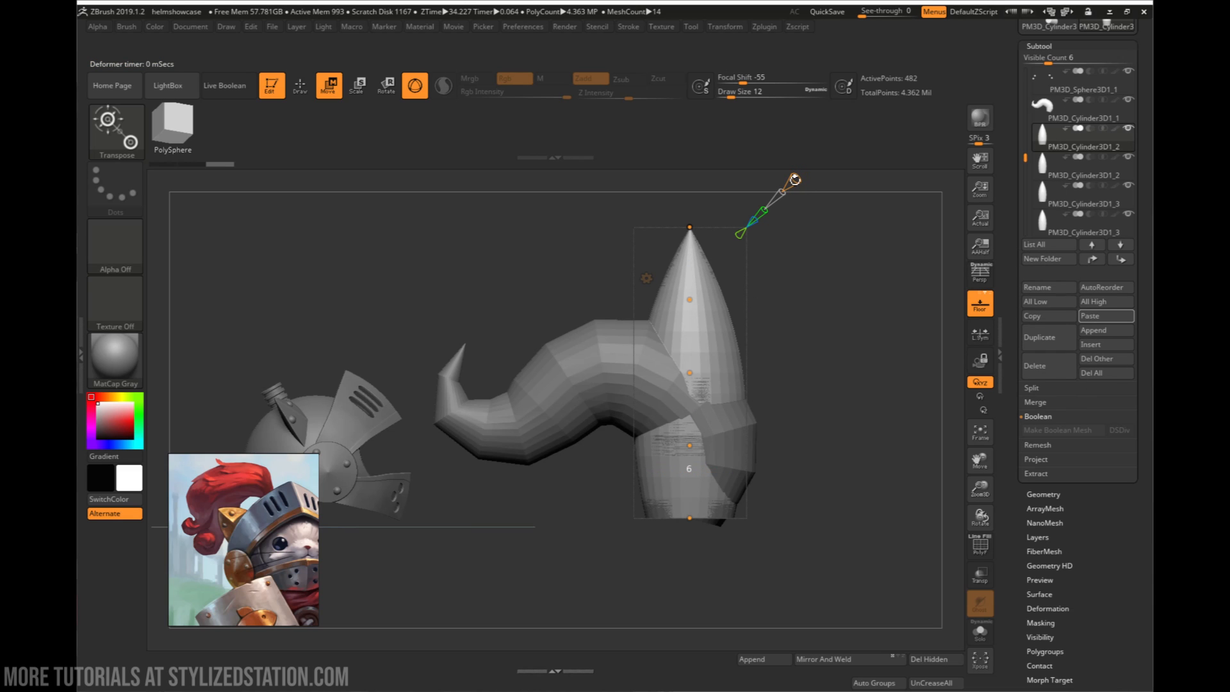
drag(689, 227, 430, 371)
drag(656, 318, 468, 427)
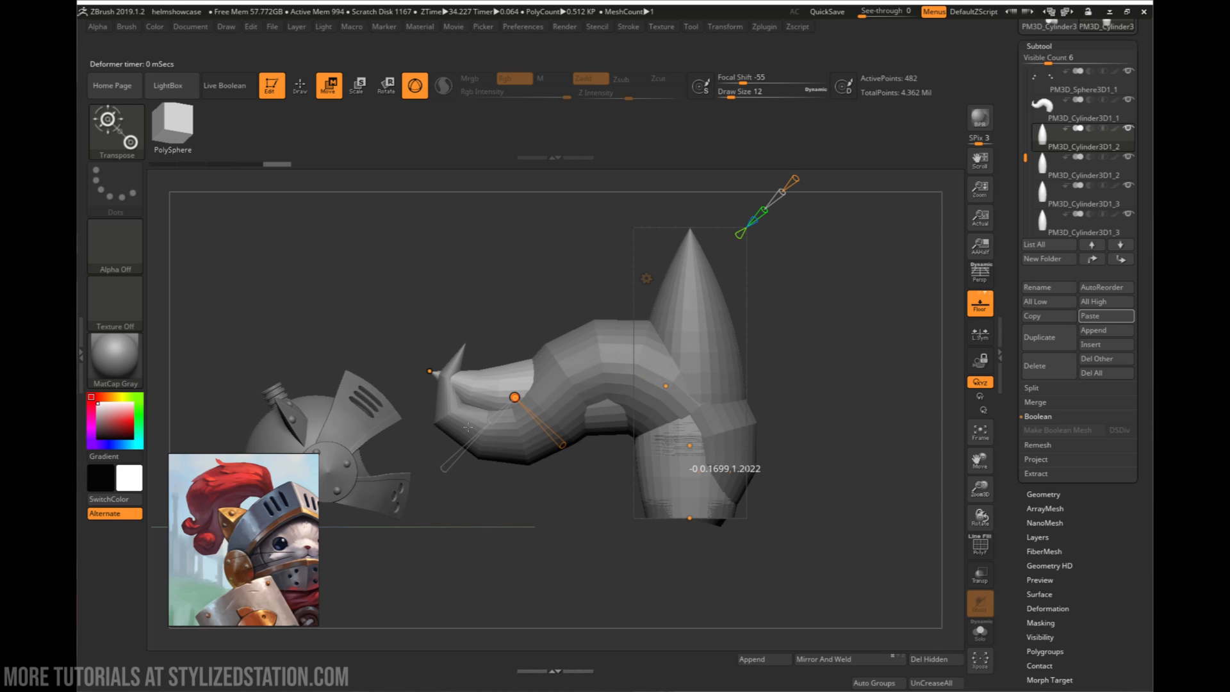
drag(664, 392, 625, 333)
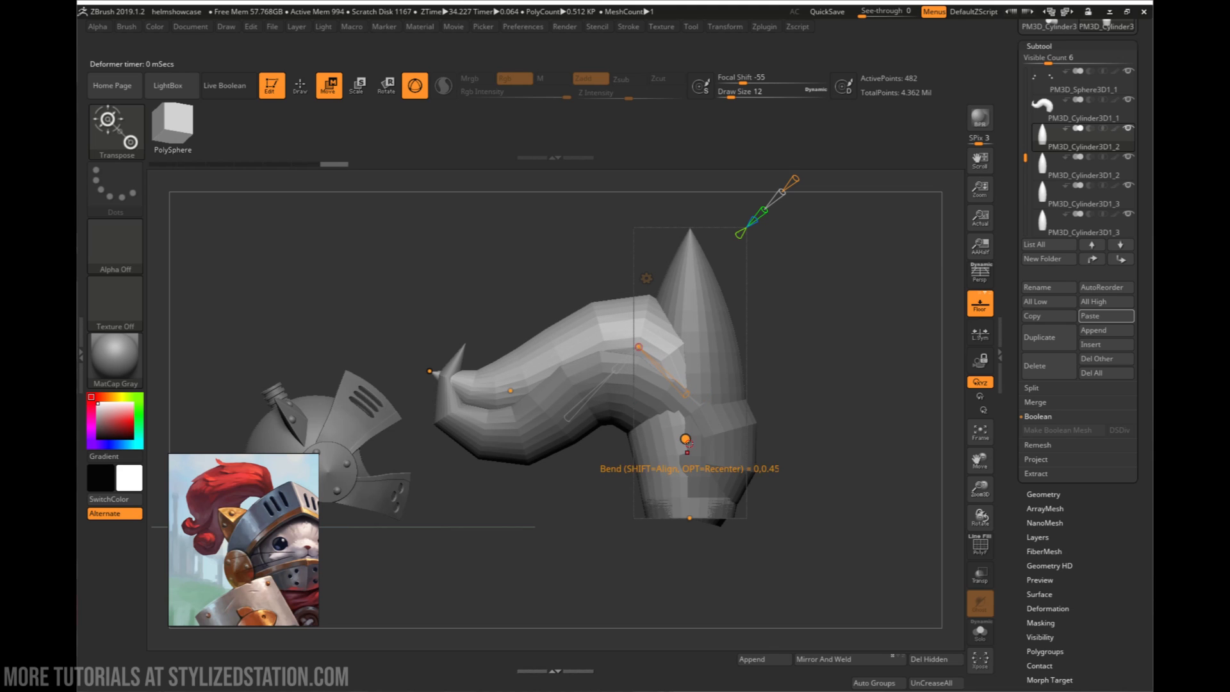
drag(687, 444, 717, 433)
- Shift the second strand's tip and neighbouring curve points sideways so it separates from the first strand
right_drag(717, 343, 582, 367)
right_drag(668, 350, 717, 351)
right_drag(821, 356, 835, 314)
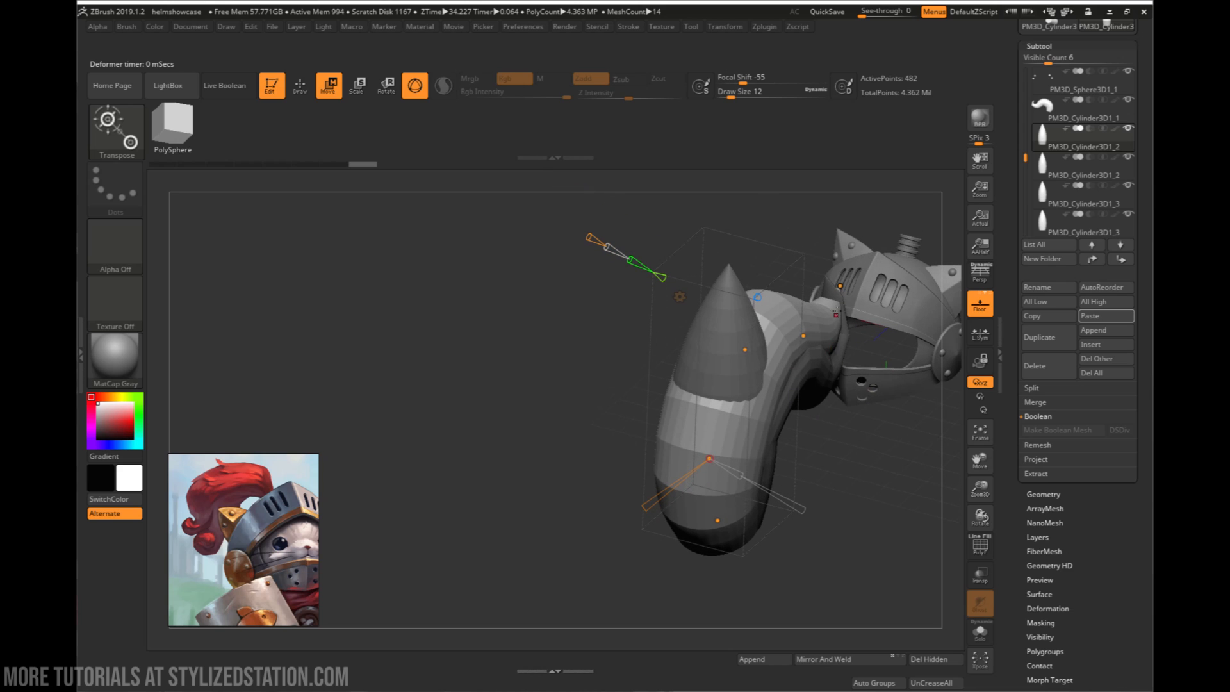
drag(841, 290, 868, 309)
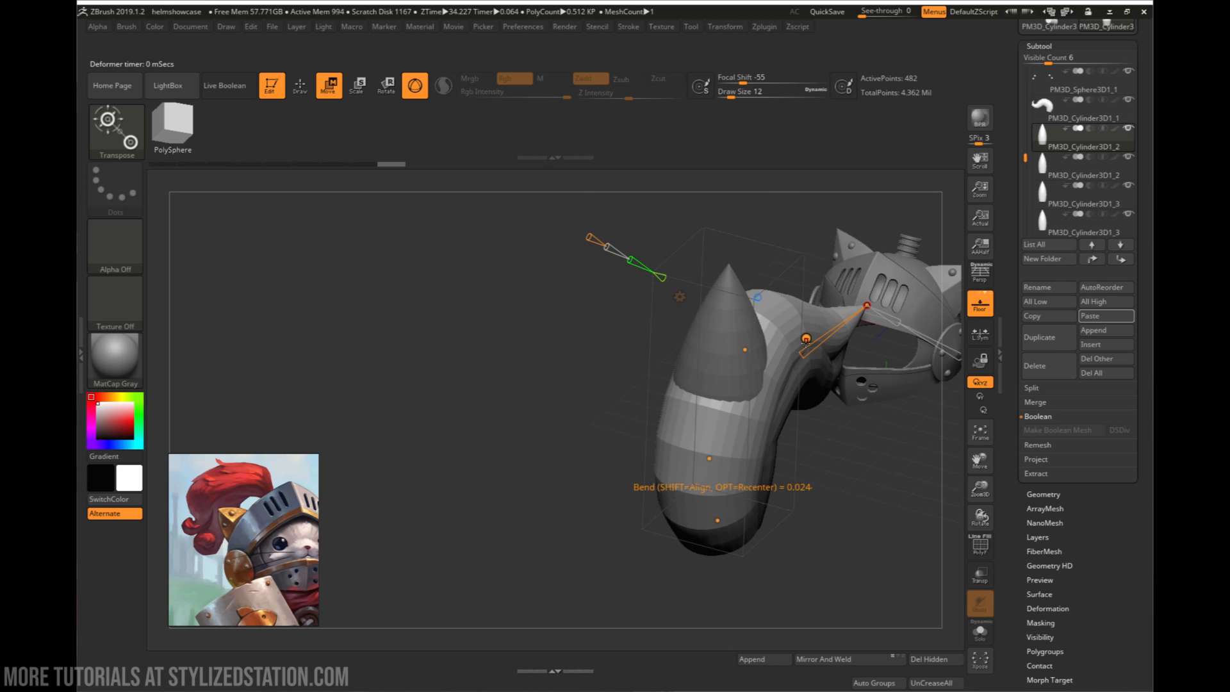
drag(805, 339, 838, 384)
right_drag(838, 385, 814, 362)
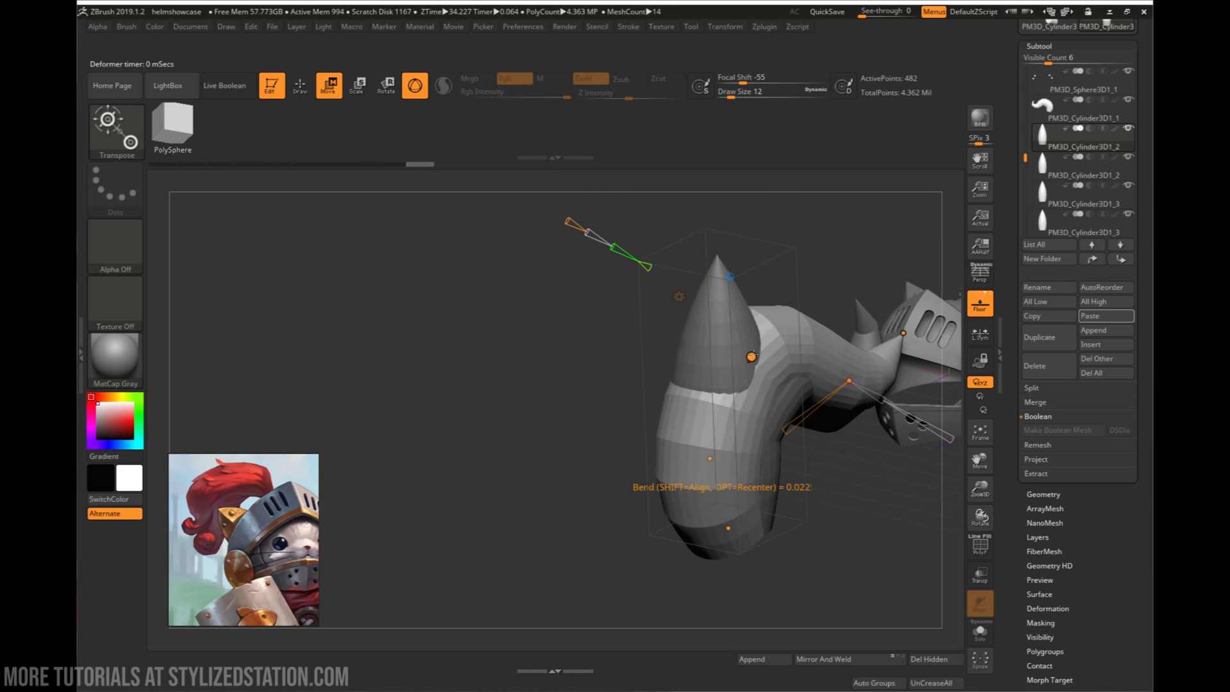
drag(748, 355, 735, 349)
- Reposition the curve point just above the second strand's base to offset its lower bend from the first strand
right_drag(735, 350, 747, 435)
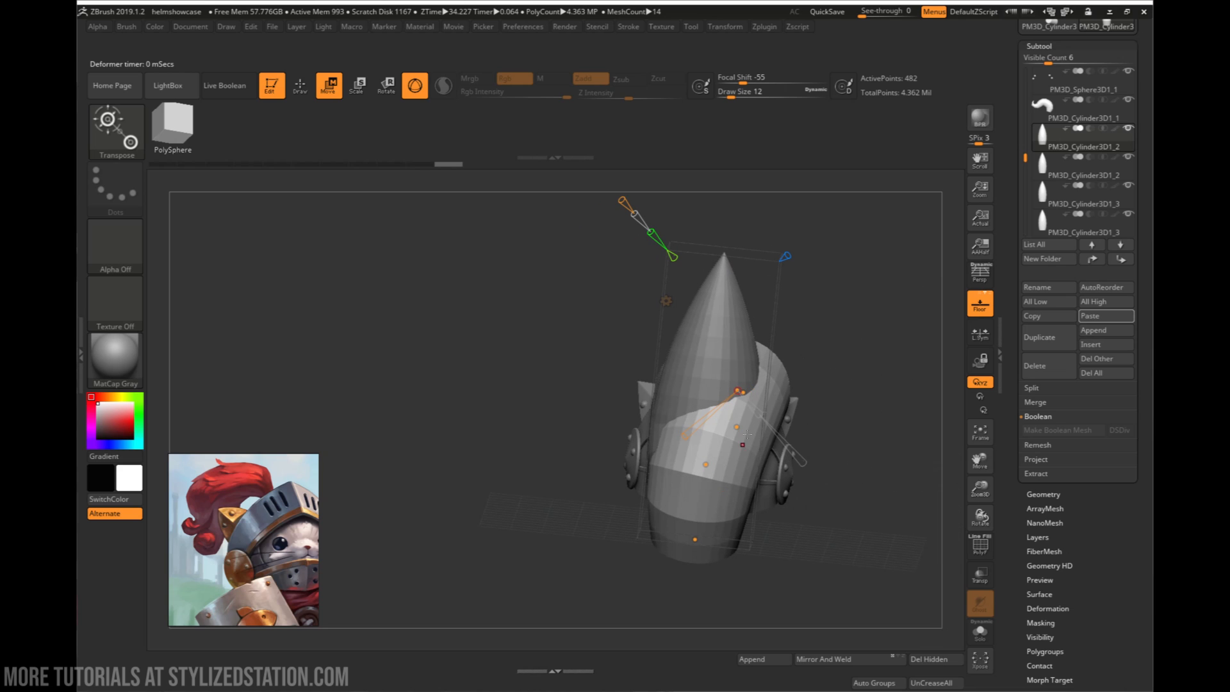
drag(710, 463, 721, 470)
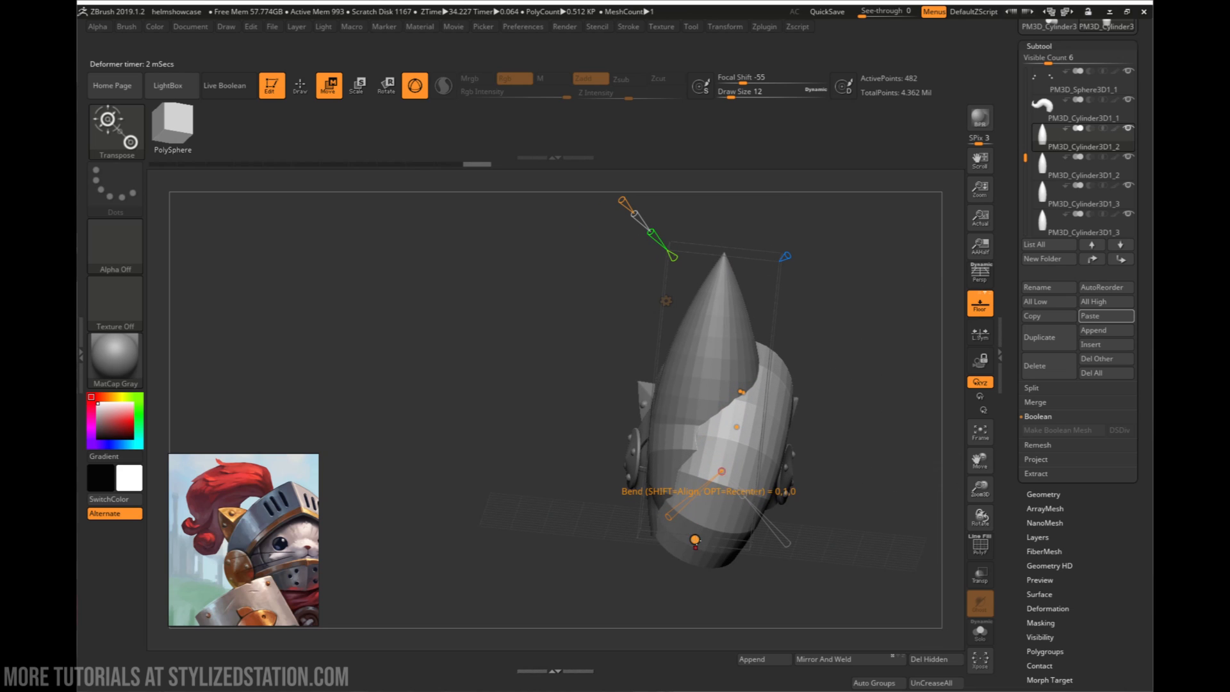
mouse_move(721, 471)
right_down()
mouse_move(740, 471)
mouse_move(716, 480)
right_up()
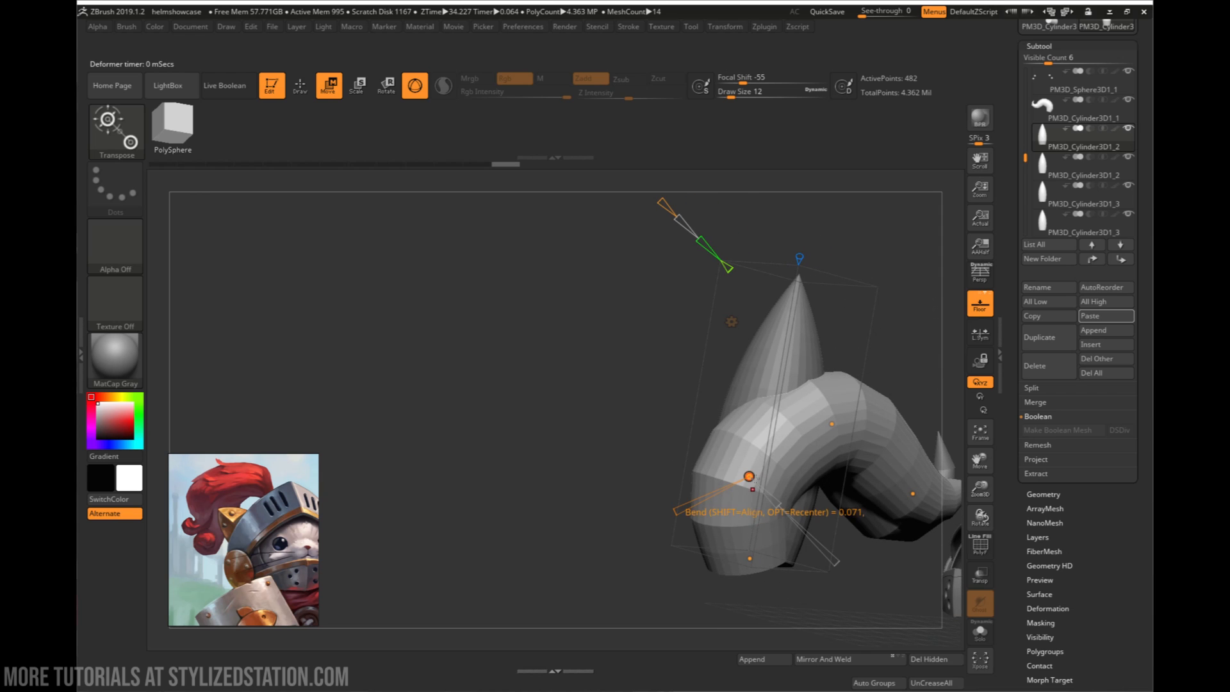
drag(748, 477, 757, 481)
- Increase the second strand's Curve Resolution and move the points near its end so the tip hooks upward
right_drag(763, 485, 581, 379)
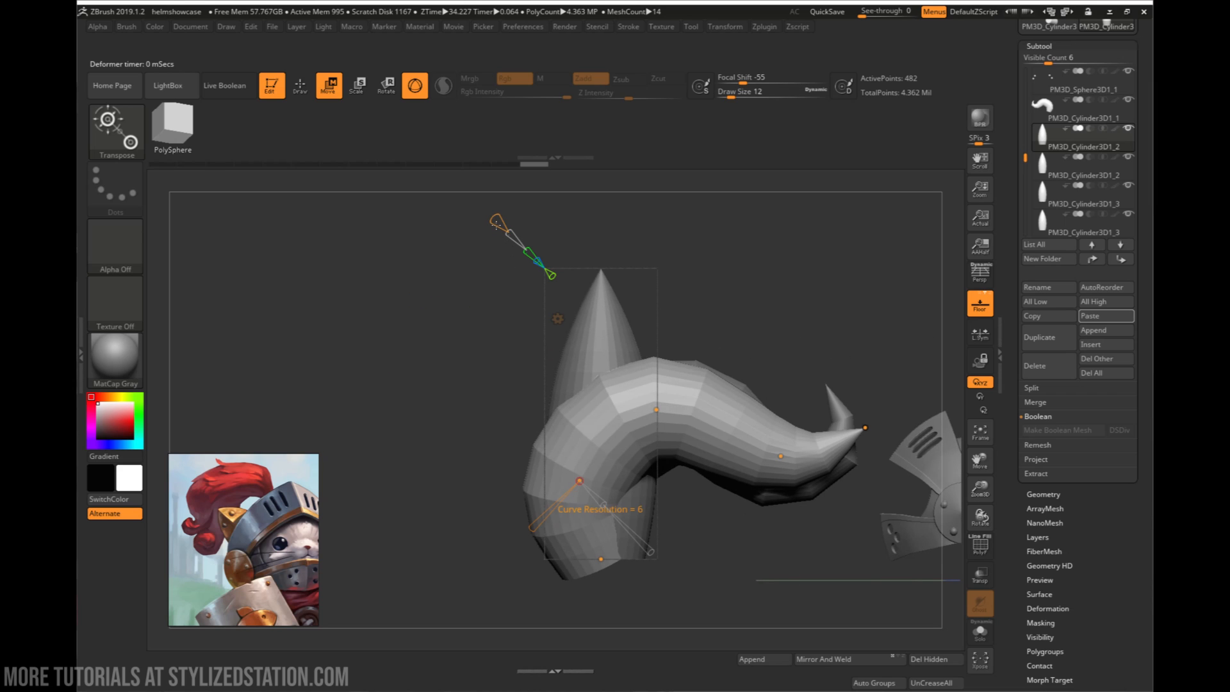
click(829, 466)
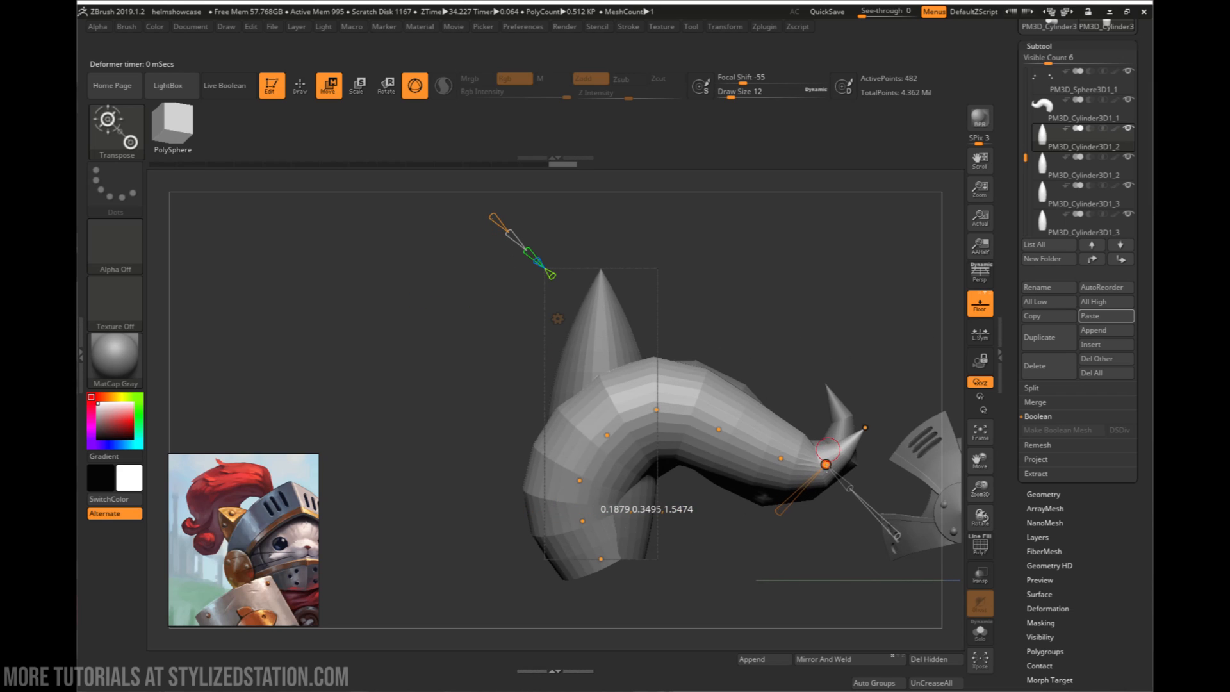
drag(798, 465, 746, 474)
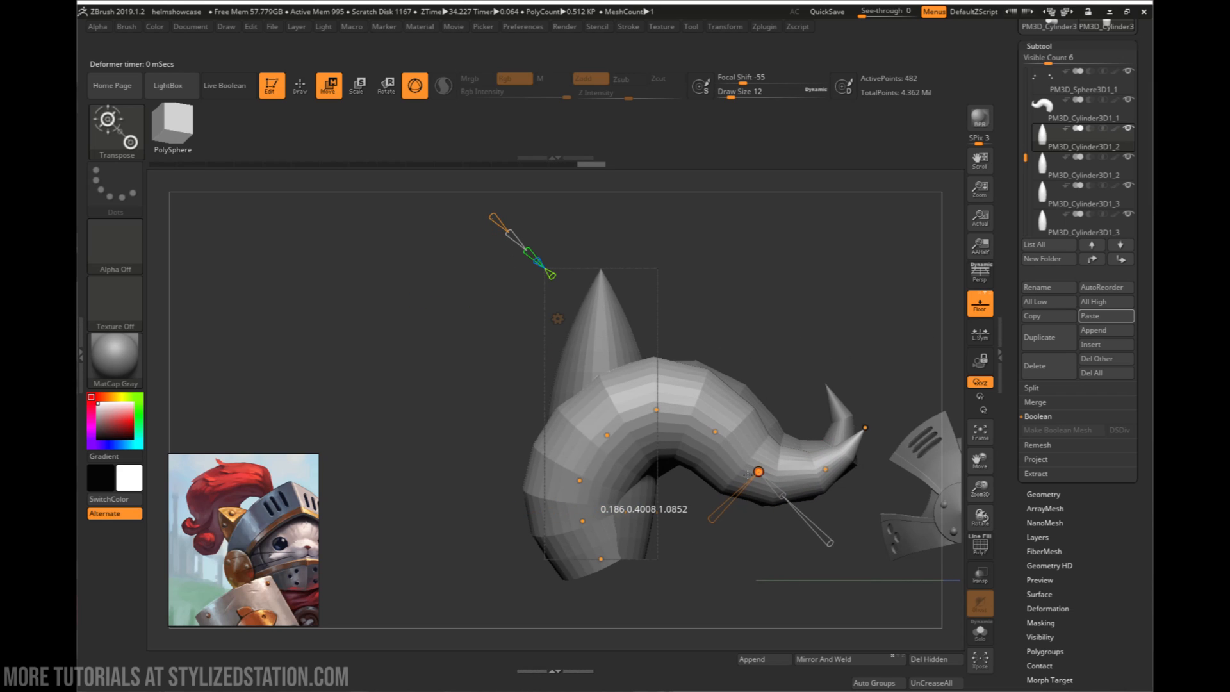
drag(864, 428, 803, 413)
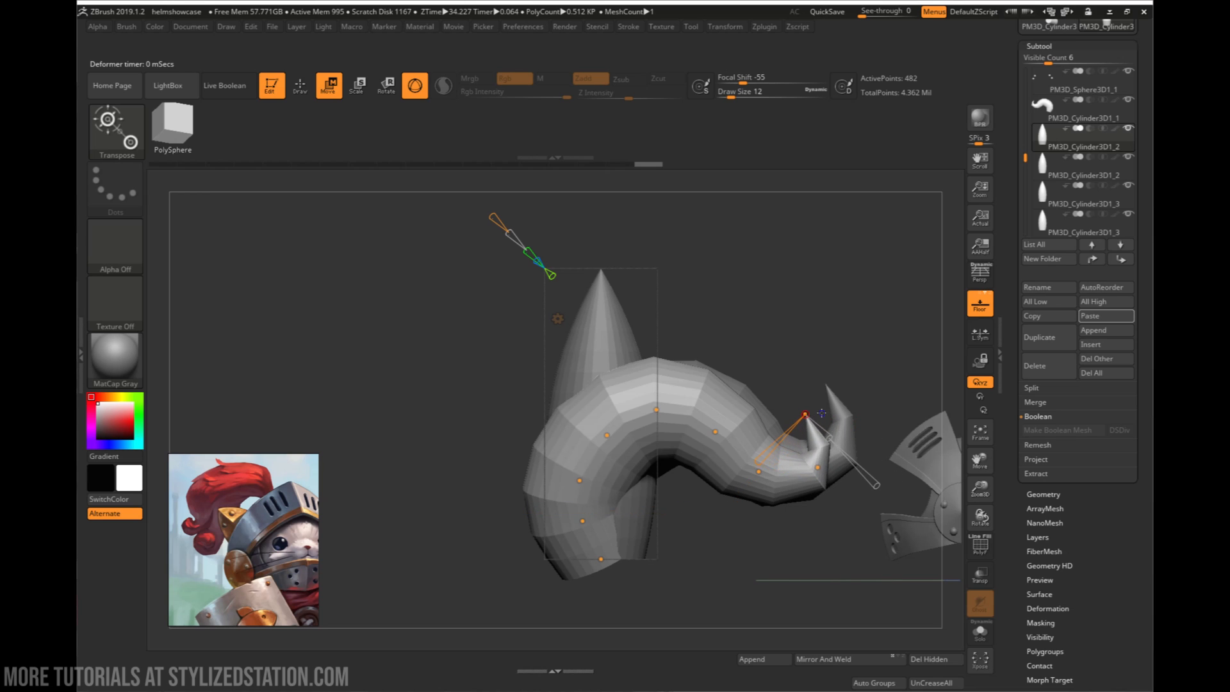
- Move the second strand's hooked tip sideways and raise it beside the first strand's tip
drag(890, 381, 761, 443)
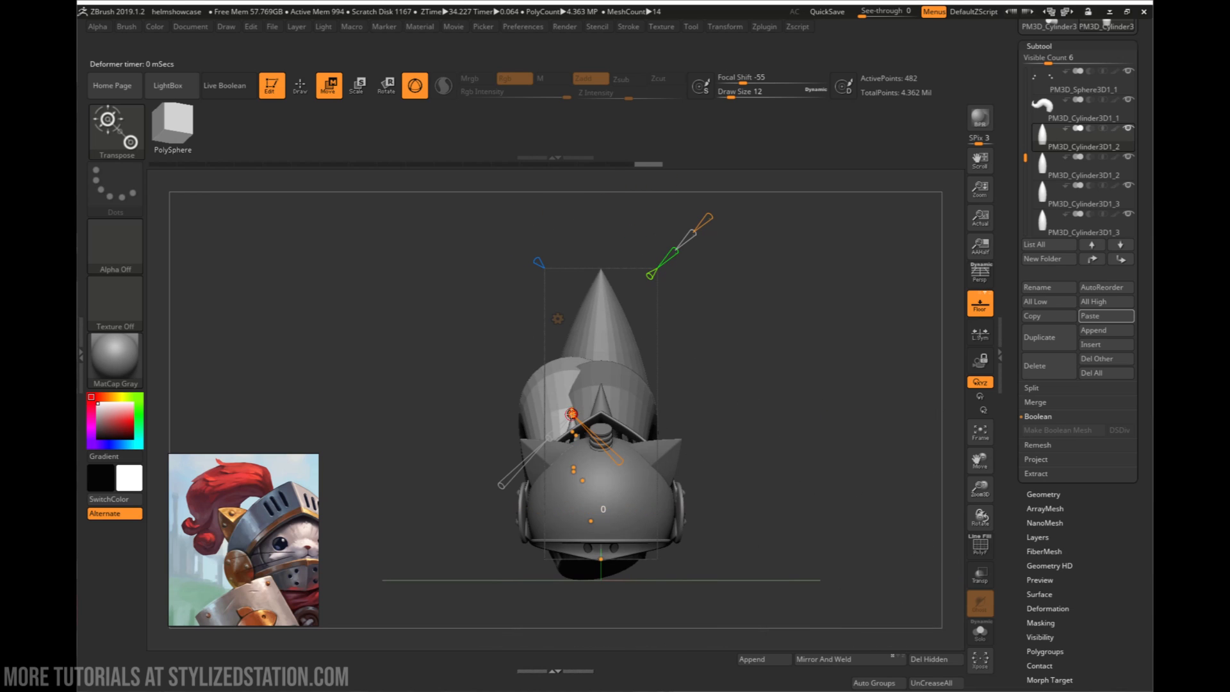
drag(574, 413, 553, 410)
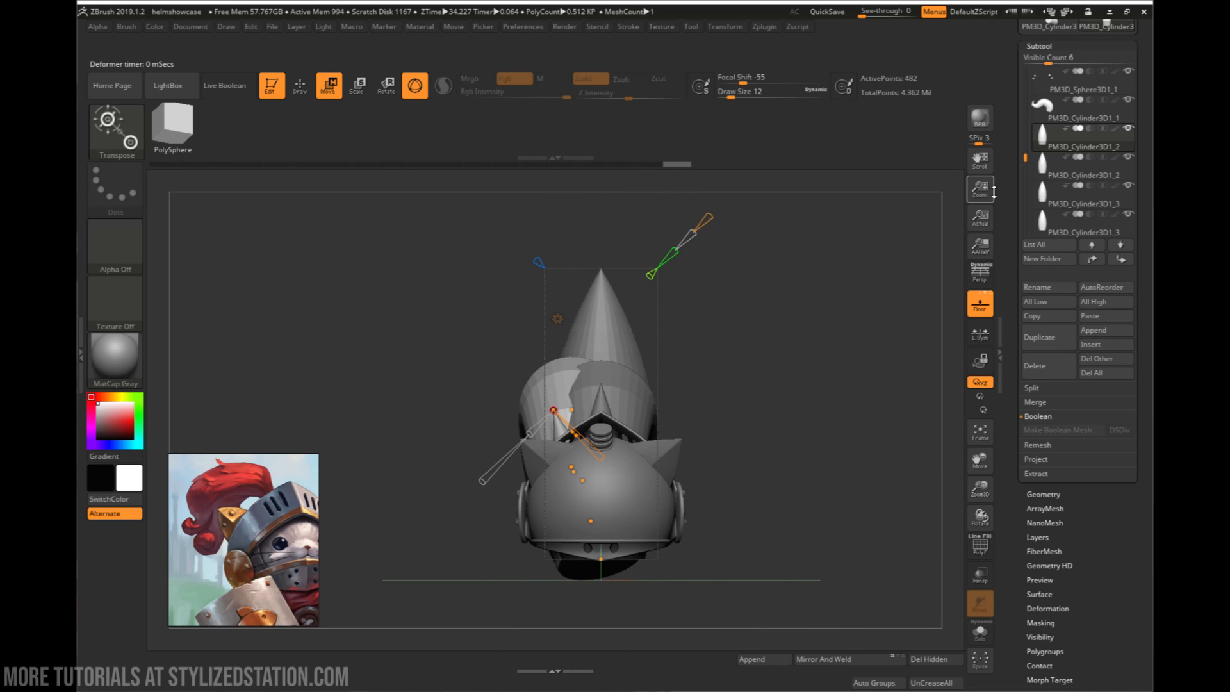
drag(698, 340, 848, 395)
right_drag(849, 395, 884, 401)
alt+right_drag(788, 414, 782, 378)
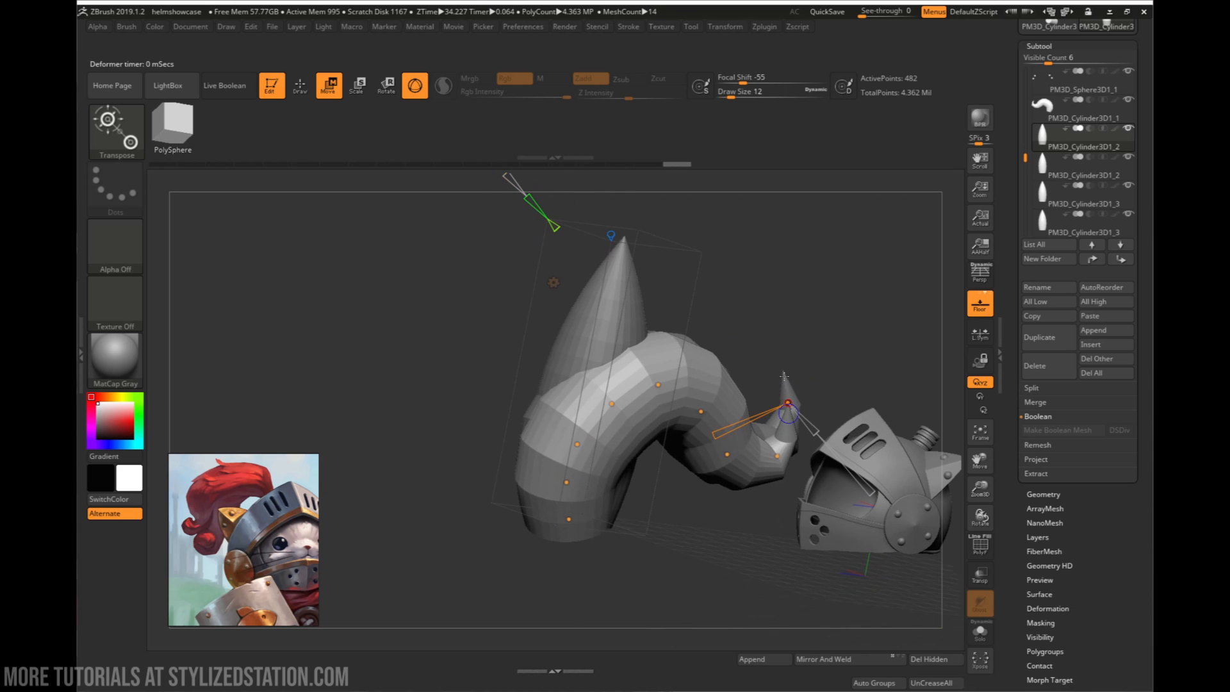
- Thicken the second strand at the curve point below its upper bend using the point's scale handle
right_drag(650, 390, 601, 397)
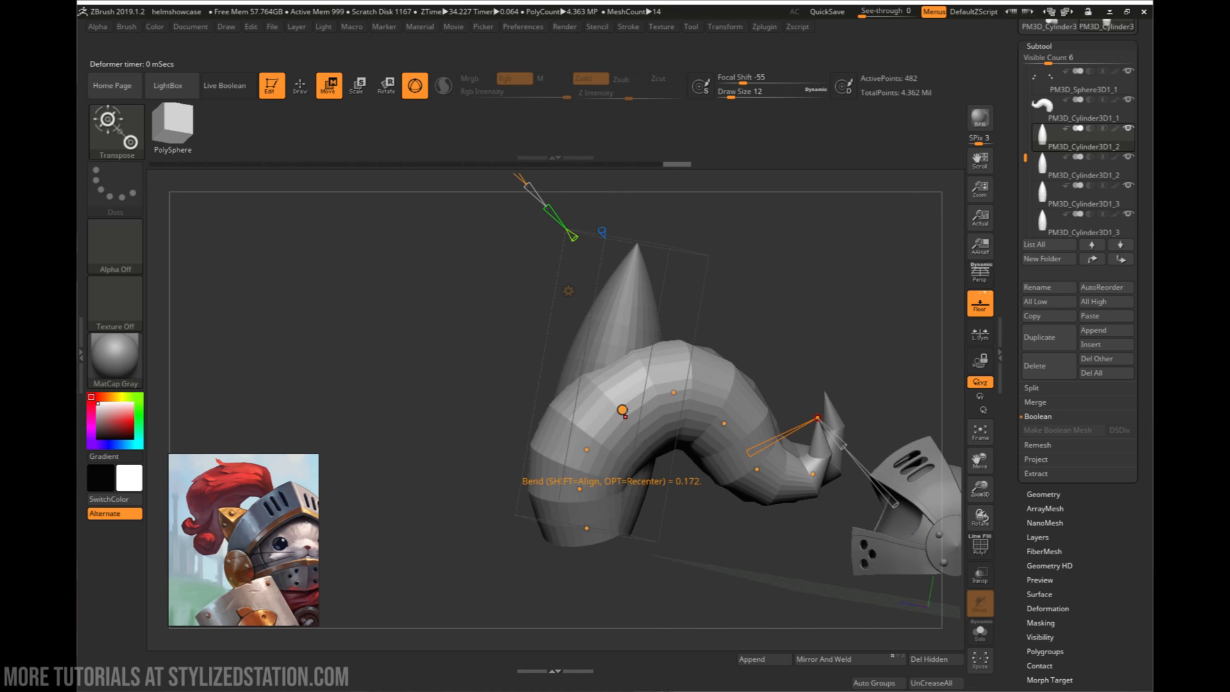
click(623, 410)
drag(646, 432, 658, 453)
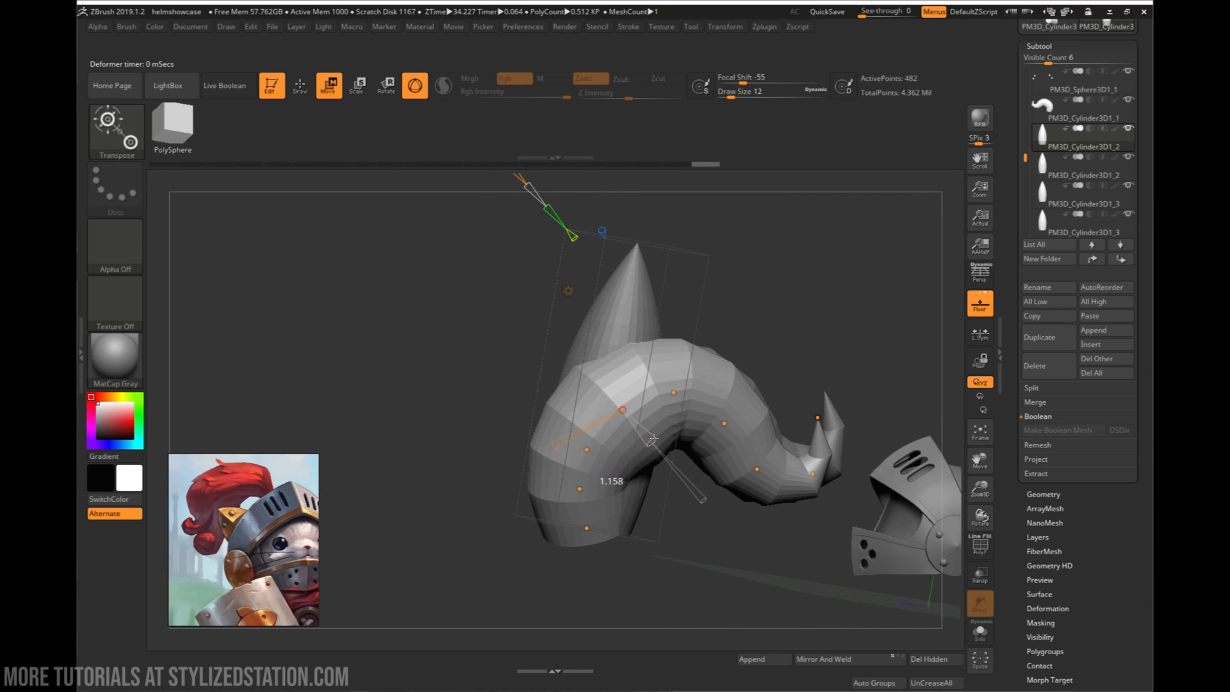
right_drag(644, 436, 870, 284)
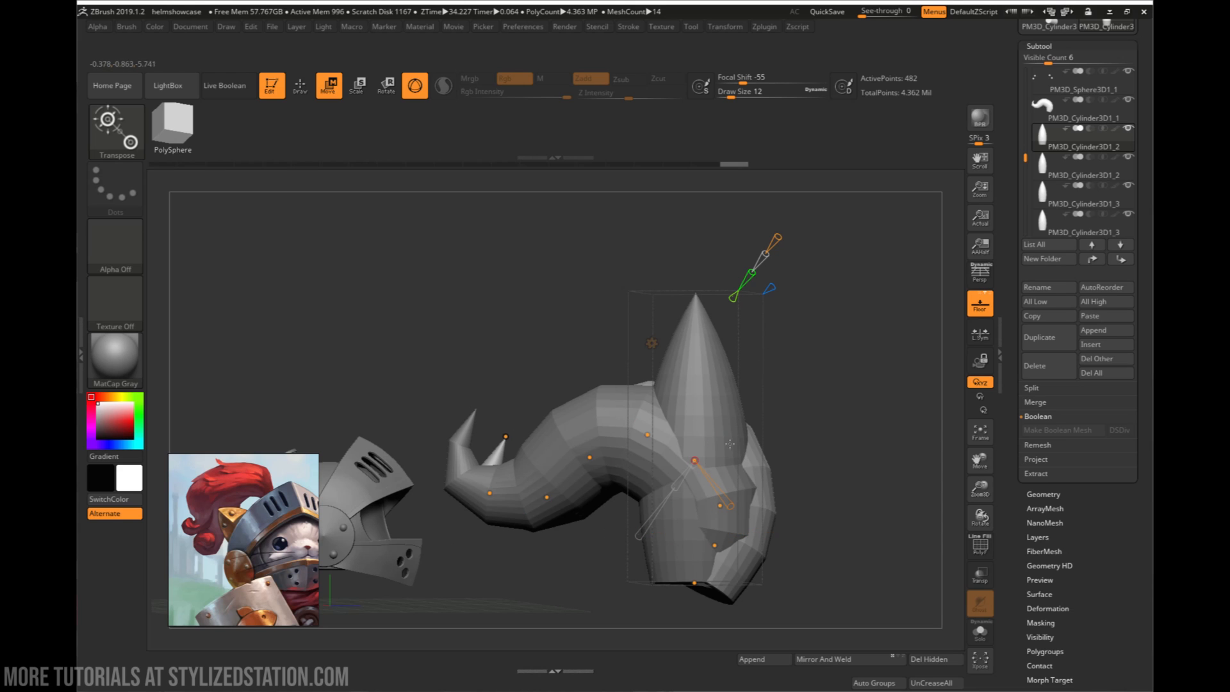
- Examine the two bent strands from several angles and compare them with the helmet and the plume reference
right_drag(730, 443, 594, 503)
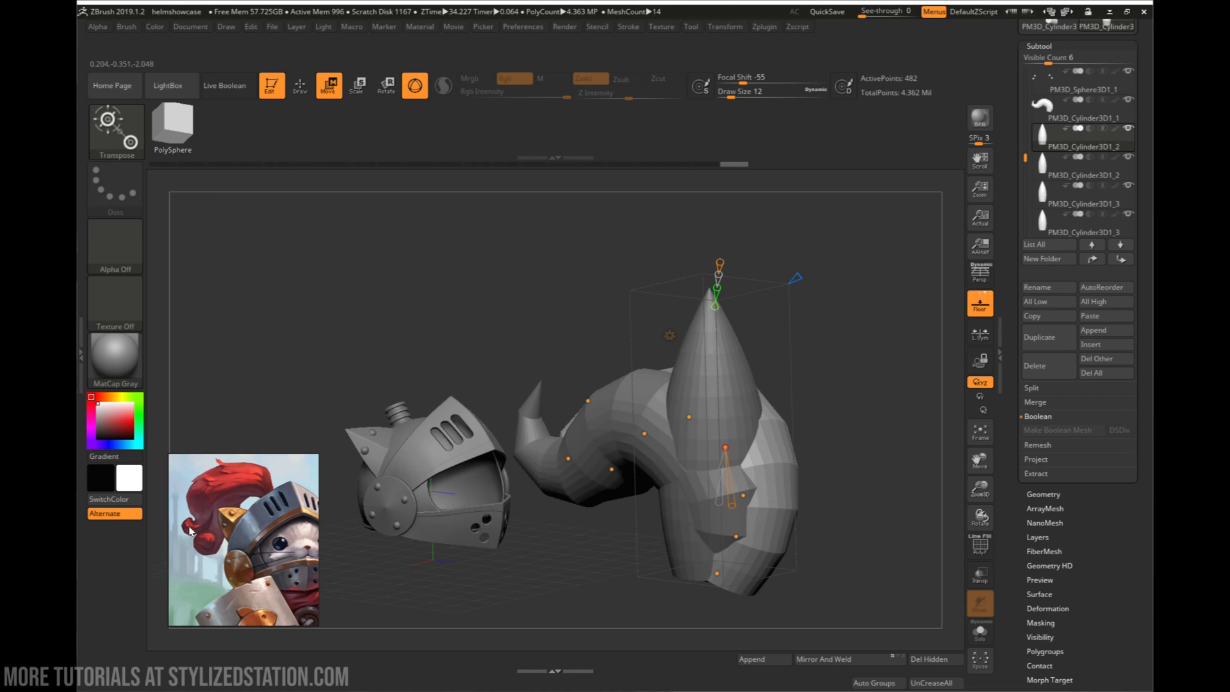
right_drag(766, 426, 840, 398)
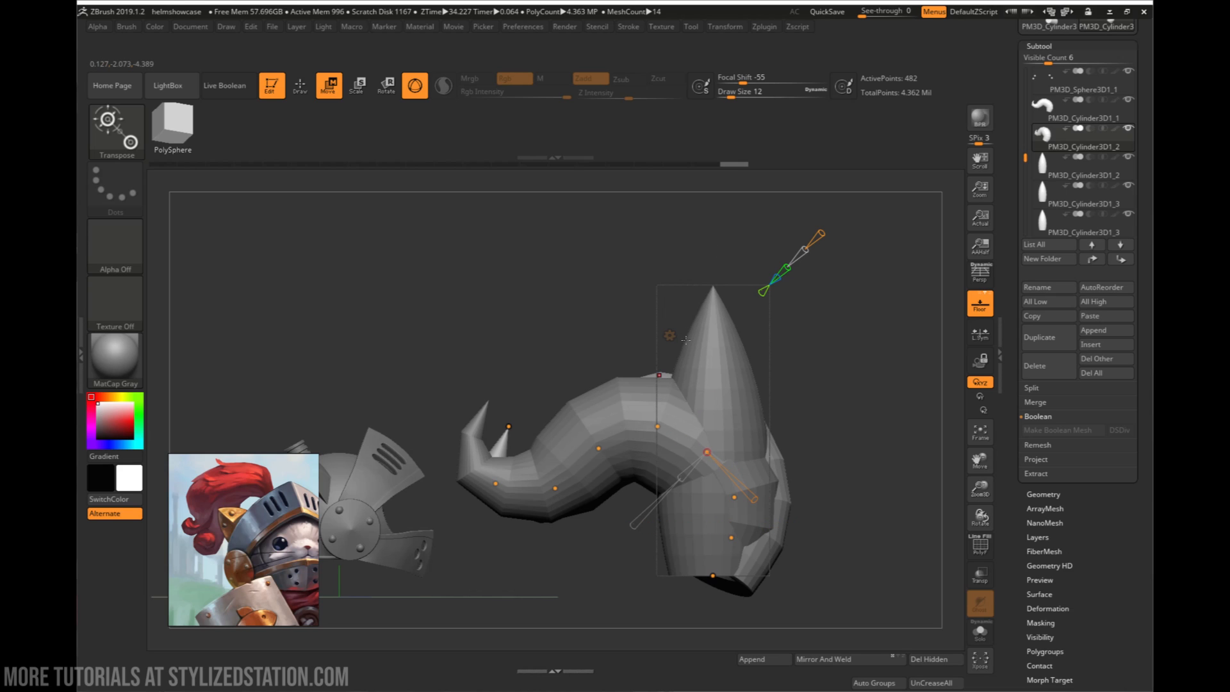
right_drag(658, 413, 707, 423)
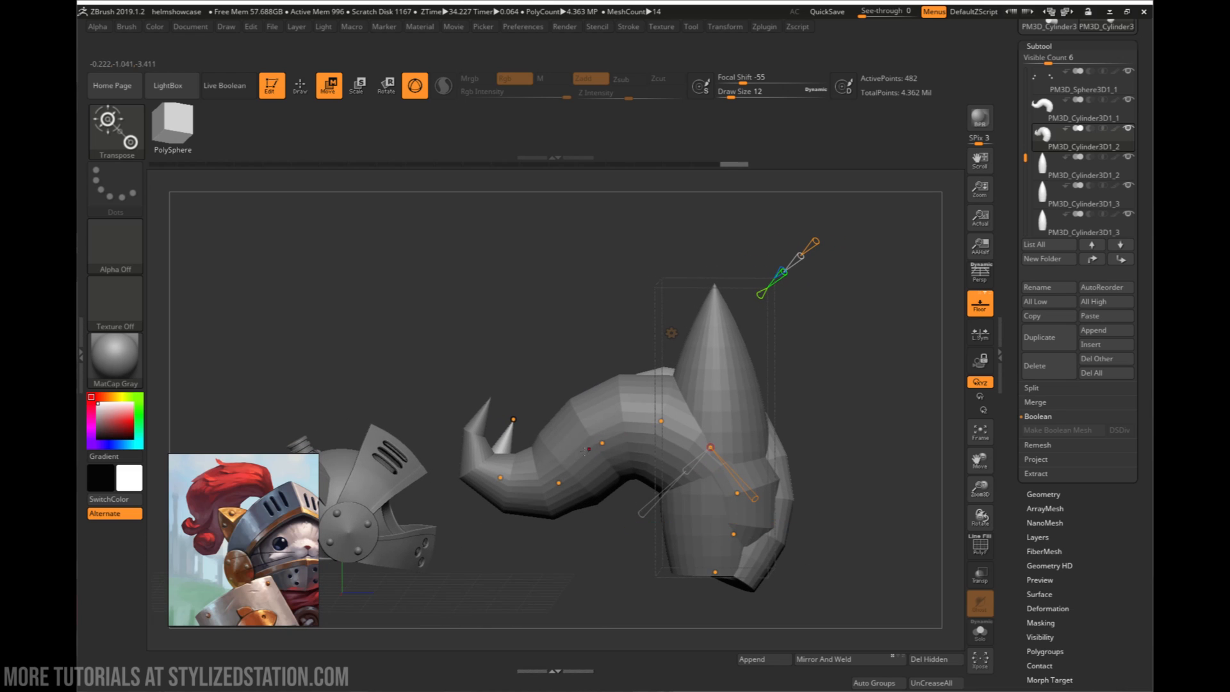
right_drag(585, 450, 583, 433)
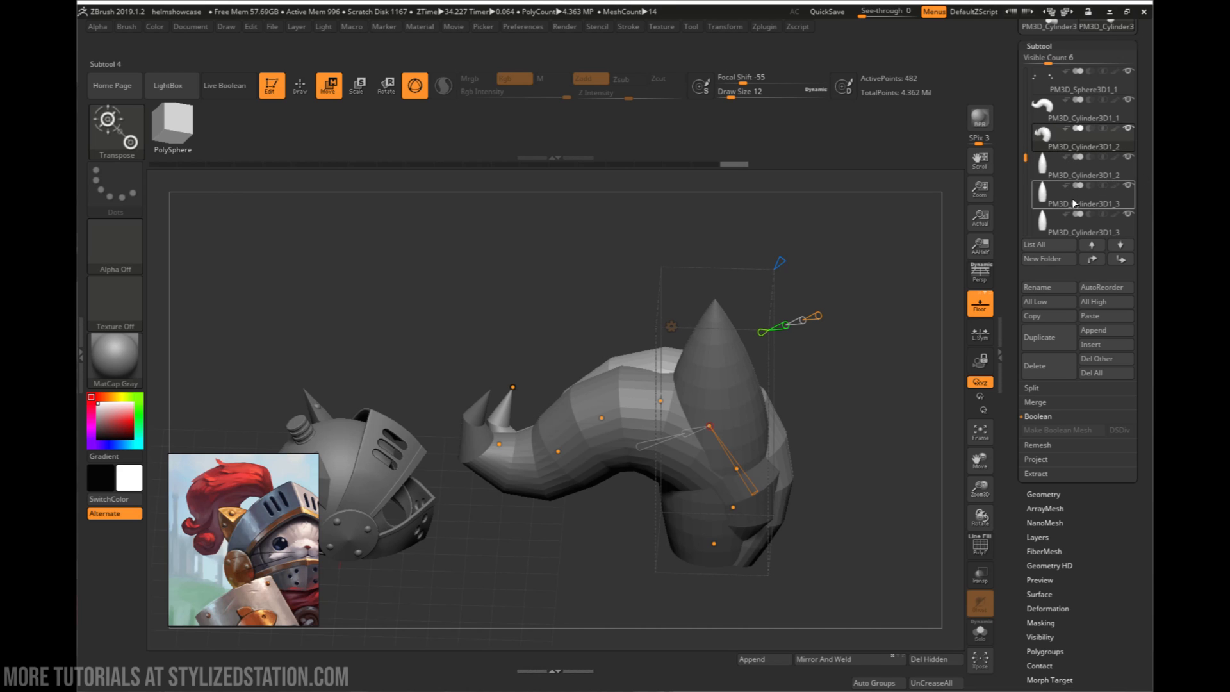
right_drag(734, 400, 769, 438)
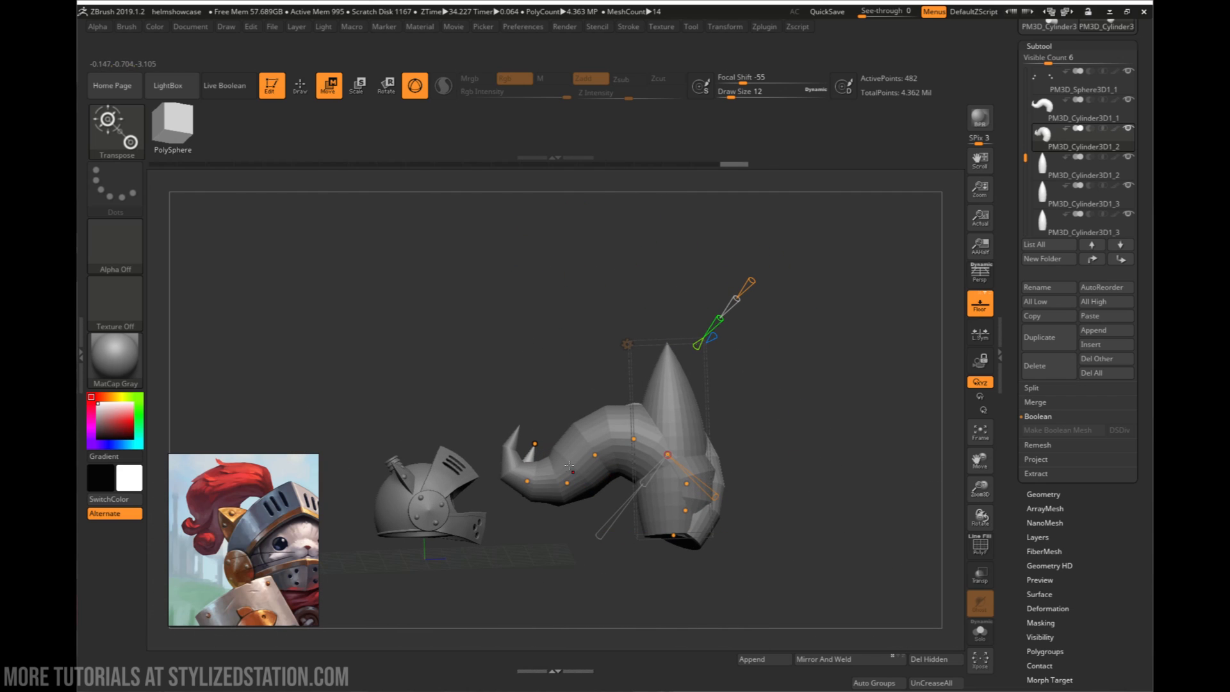
right_drag(707, 472, 730, 510)
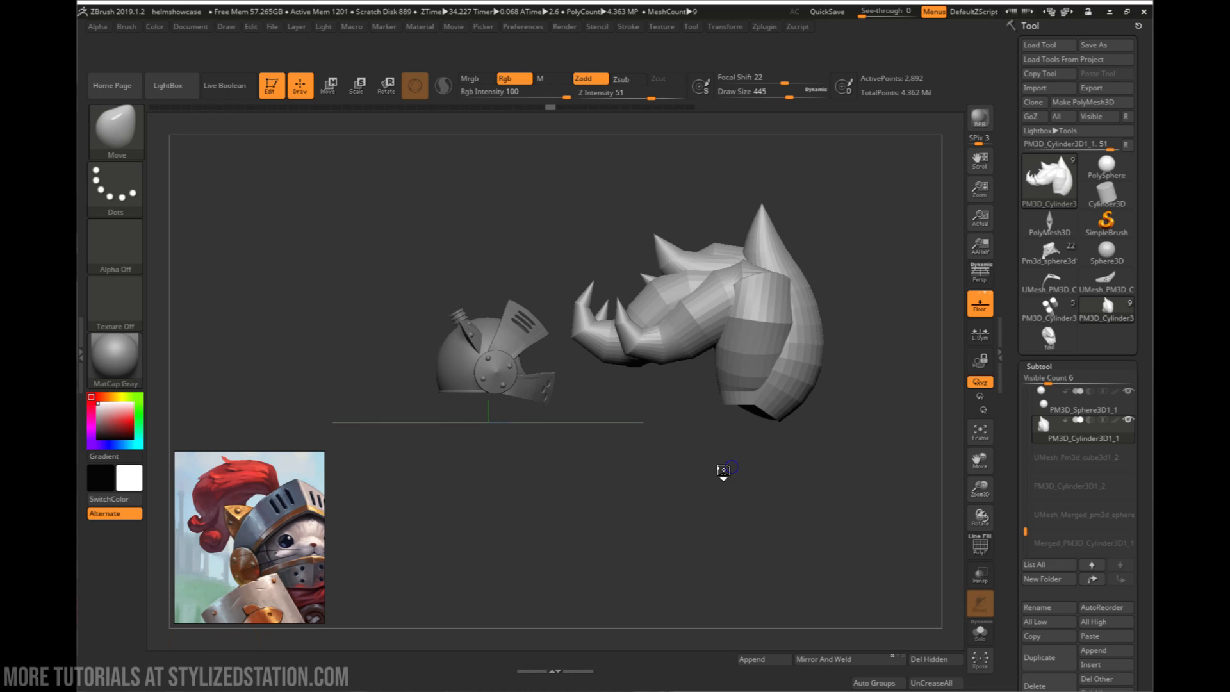
- Examine the assembled multi-strand plume beside the helmet from several angles
right_drag(723, 471, 707, 475)
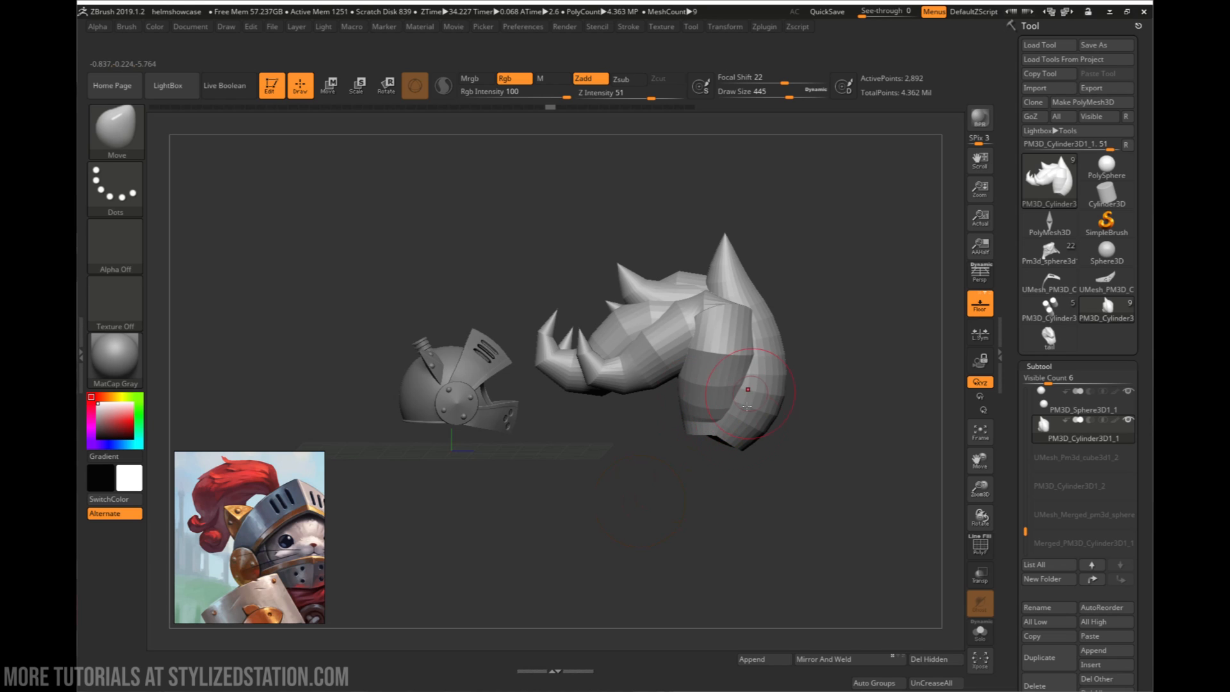
mouse_move(747, 391)
right_down()
mouse_move(696, 473)
mouse_move(653, 502)
mouse_move(746, 488)
mouse_move(659, 487)
right_up()
mouse_move(638, 403)
right_down()
mouse_move(556, 406)
mouse_move(636, 414)
right_up()
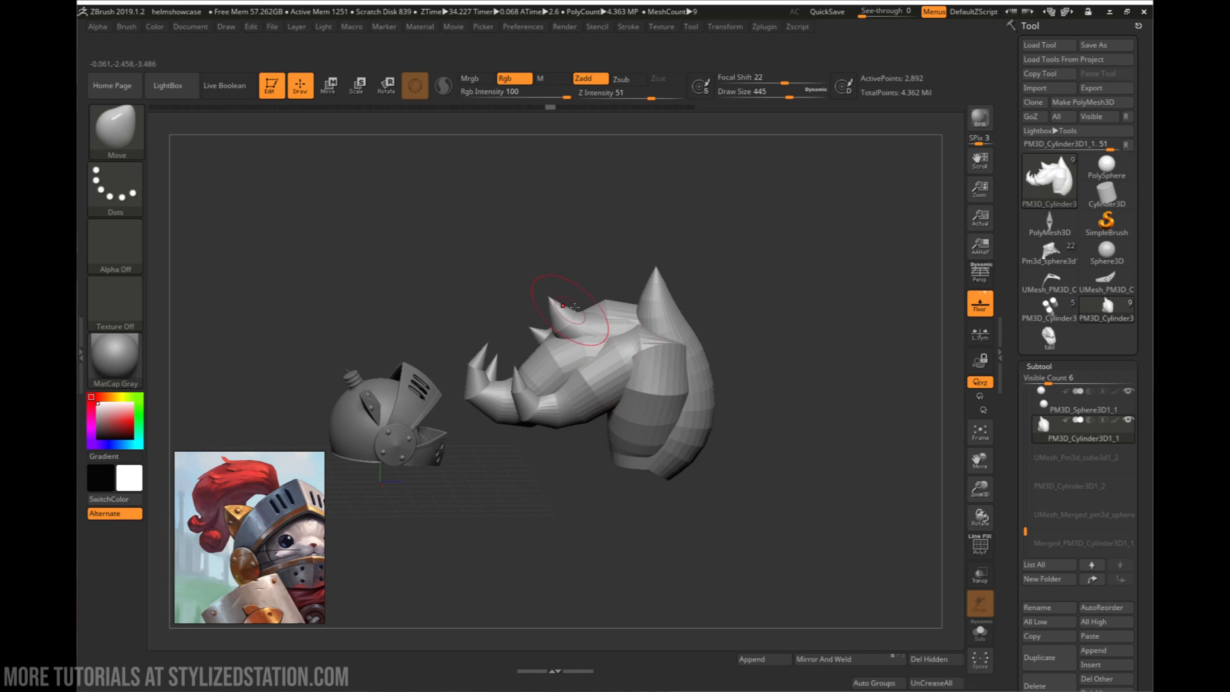
mouse_move(673, 405)
right_down()
mouse_move(679, 384)
mouse_move(691, 395)
mouse_move(623, 438)
mouse_move(718, 434)
mouse_move(706, 448)
right_up()
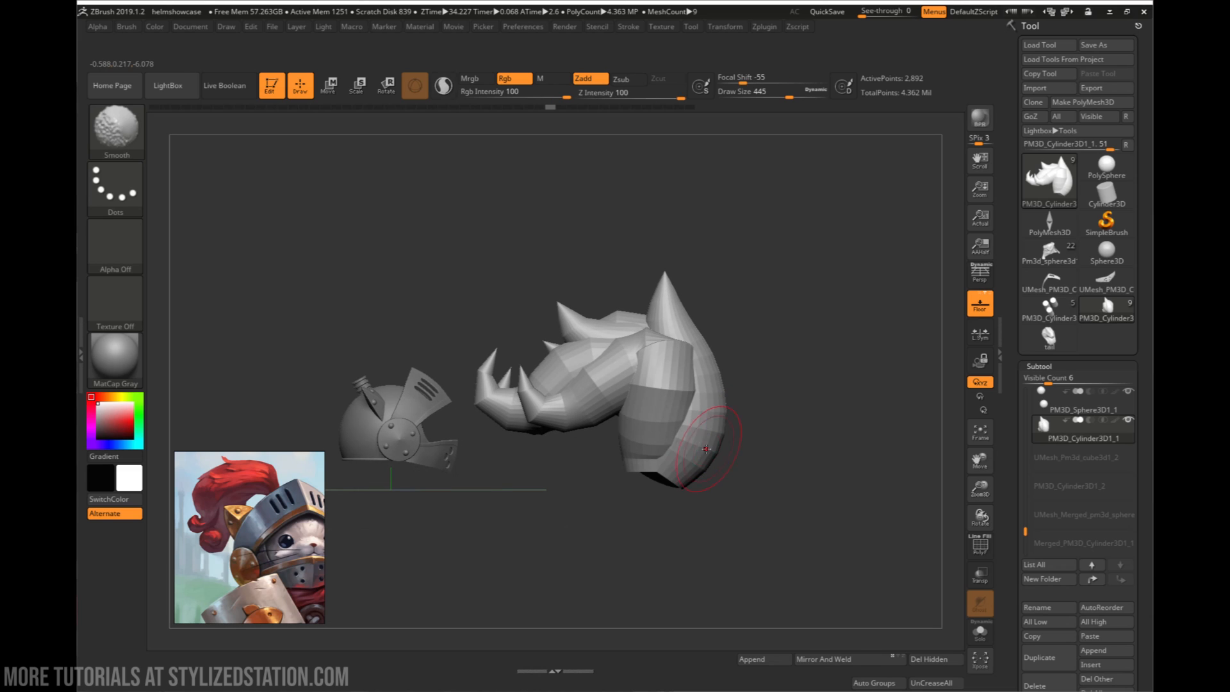
- Inspect the combined plume subtool in the subtool list and review its Merge options
mouse_move(1048, 431)
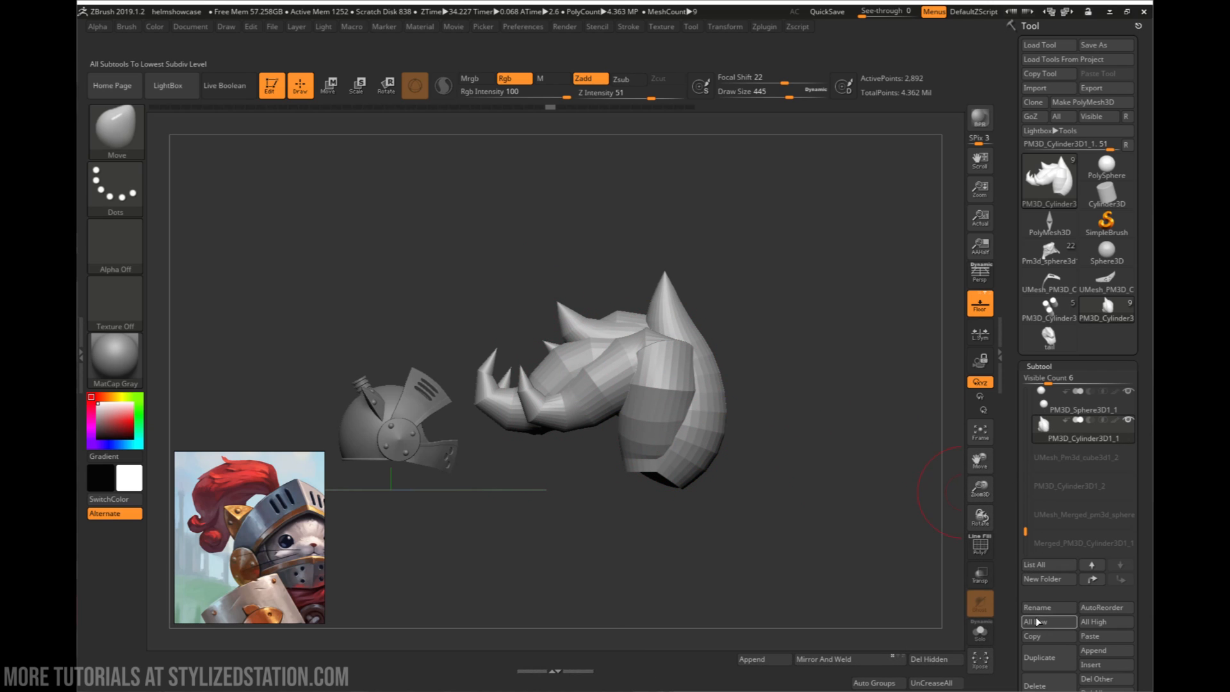
drag(1025, 565, 1021, 500)
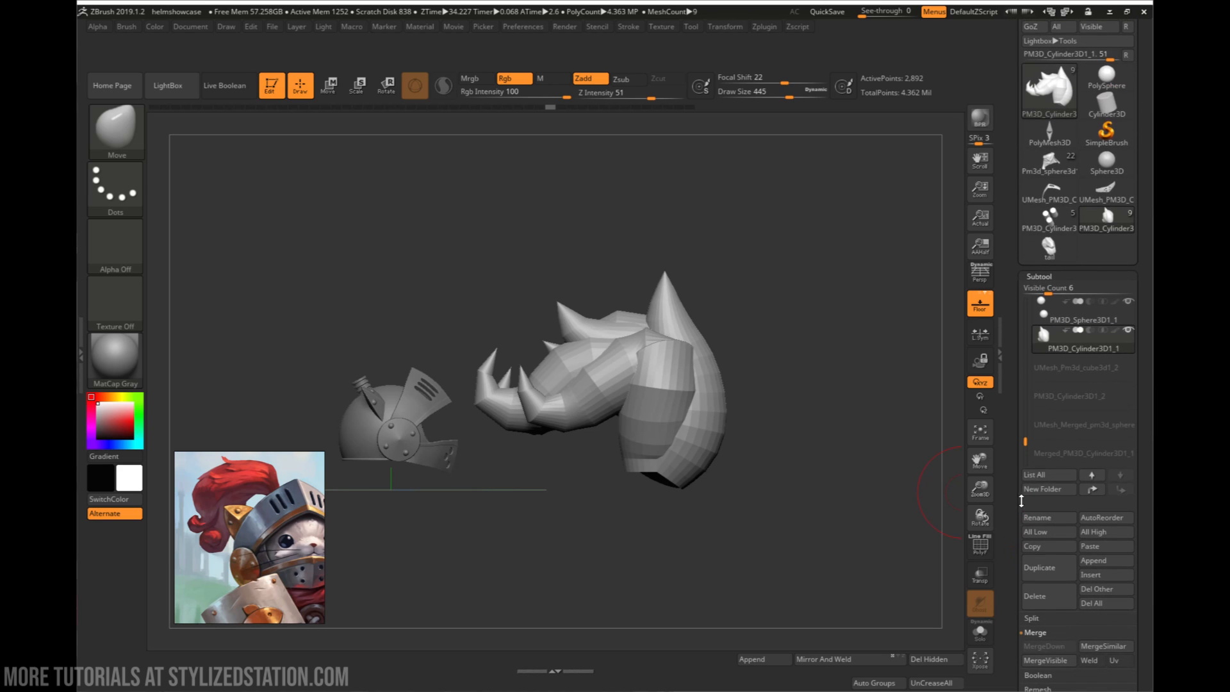
drag(1012, 436, 1017, 418)
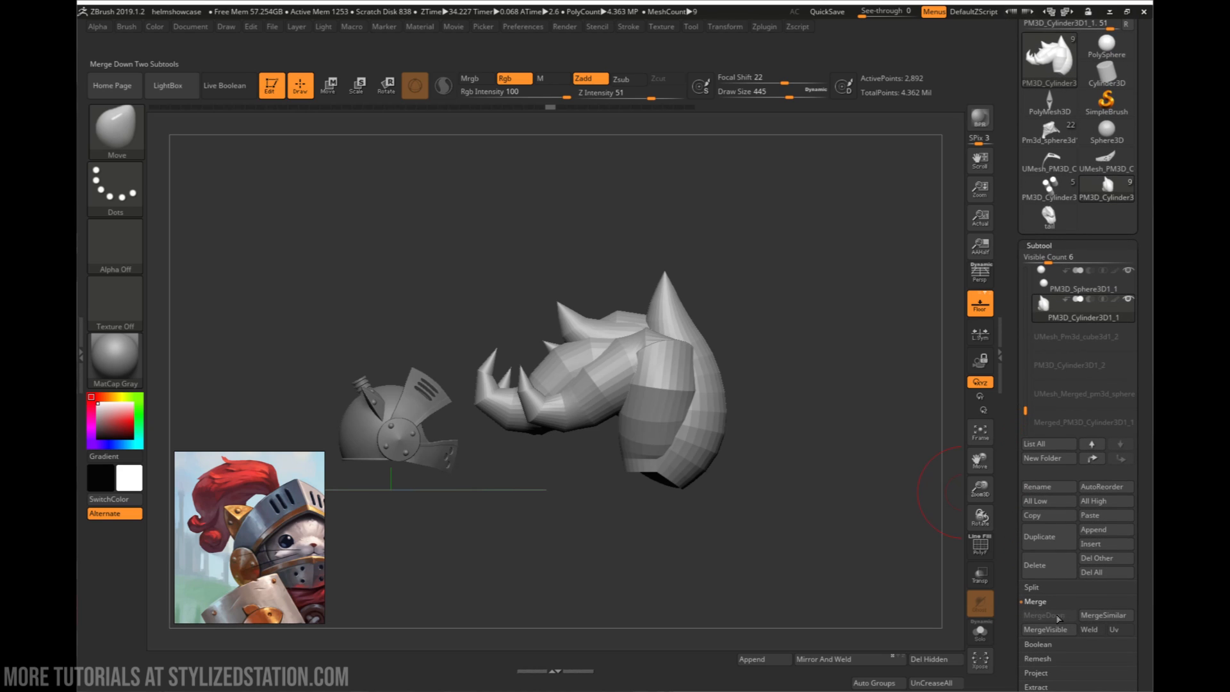
mouse_move(1051, 310)
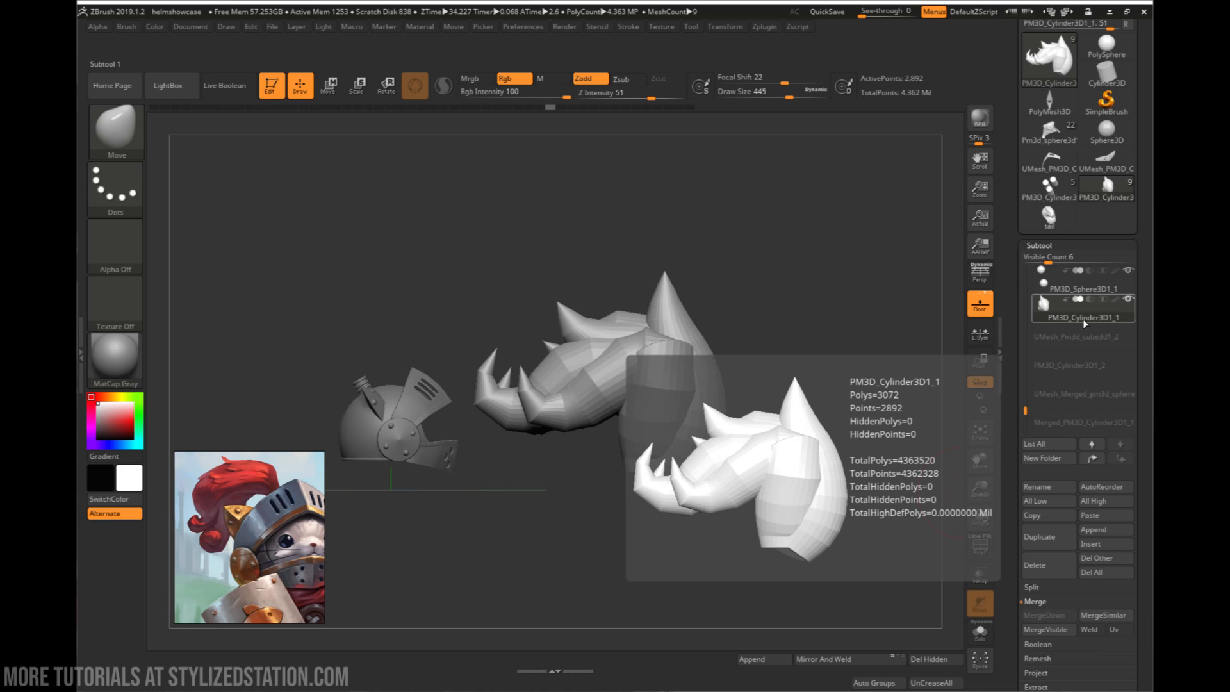
click(1104, 304)
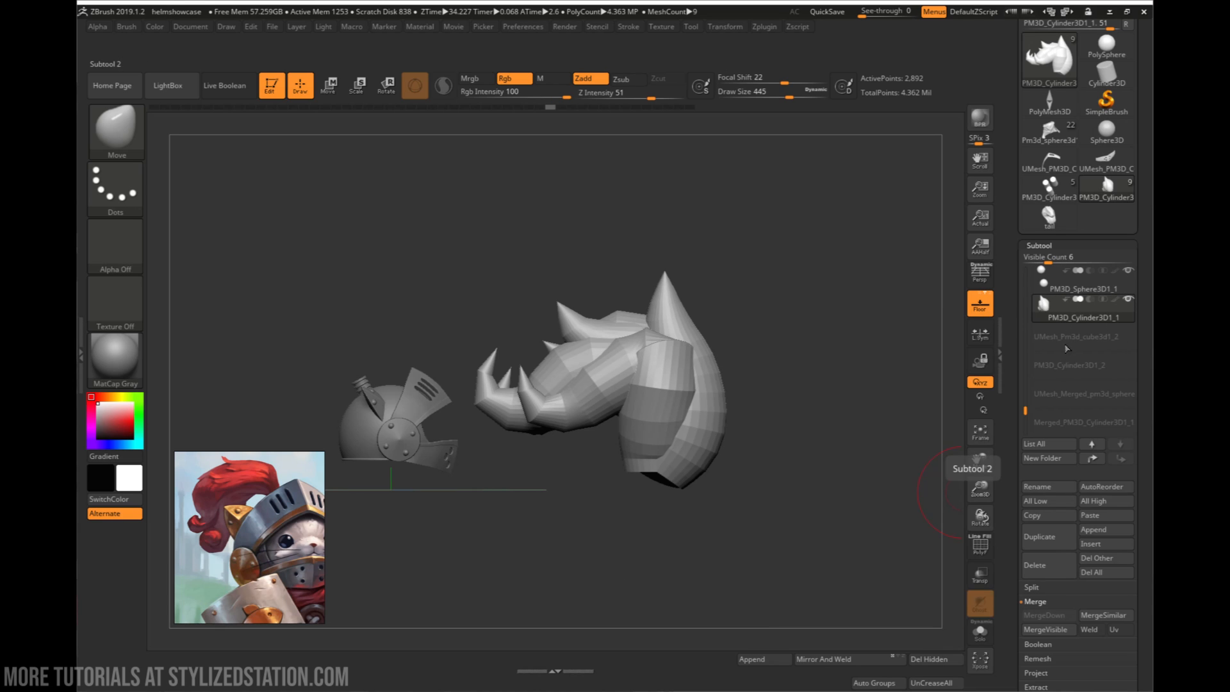
- Convert the combined plume subtool into a single DynaMesh at resolution 128
mouse_move(701, 370)
right_down()
mouse_move(677, 399)
mouse_move(738, 367)
mouse_move(724, 397)
right_up()
key(w)
mouse_move(644, 369)
mouse_down()
mouse_move(613, 385)
mouse_move(650, 367)
mouse_up()
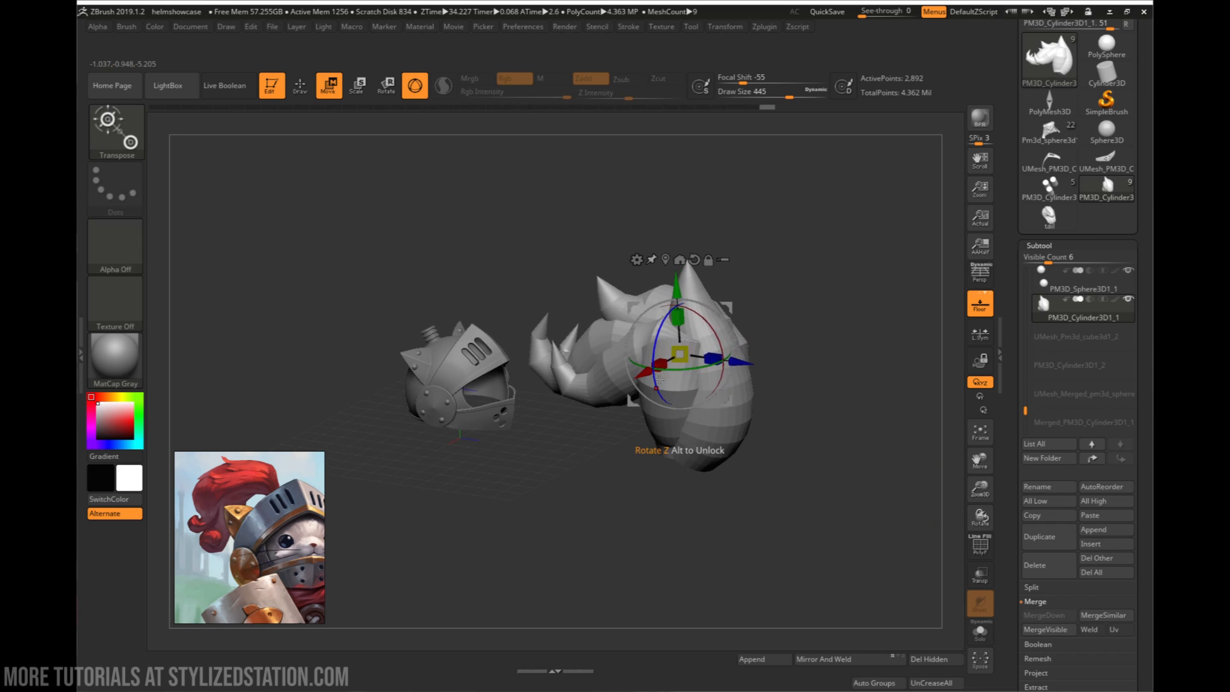
right_drag(640, 413, 644, 448)
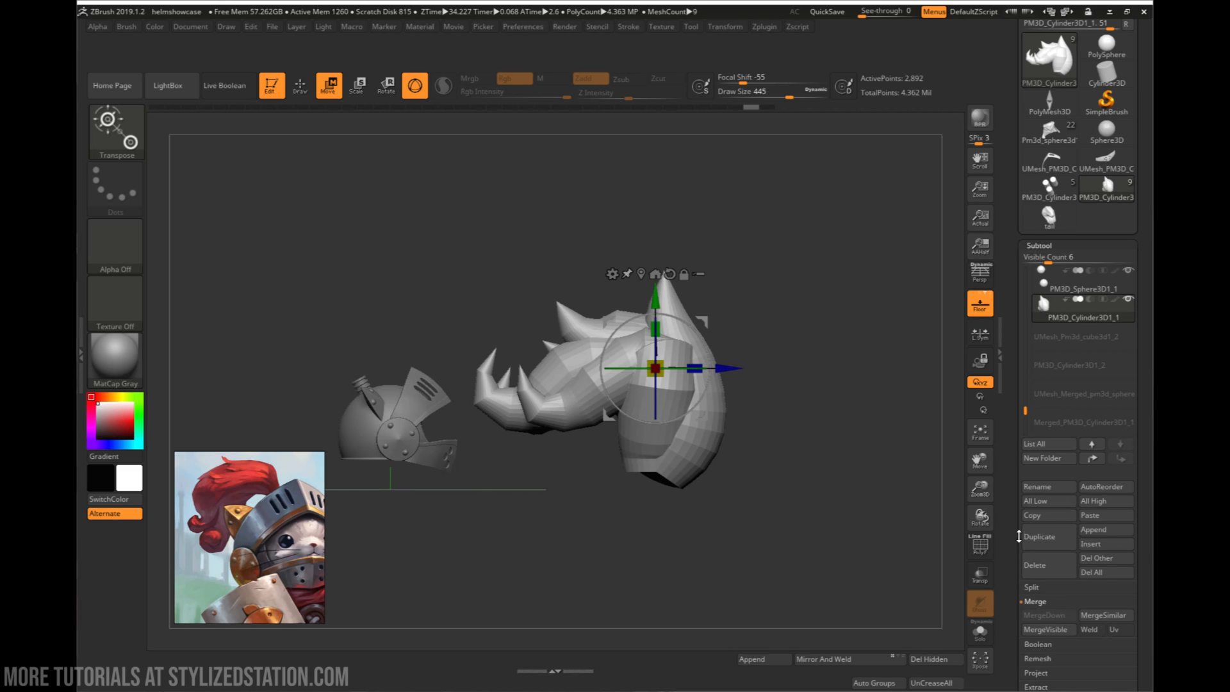
scroll(1022, 535, down, 3)
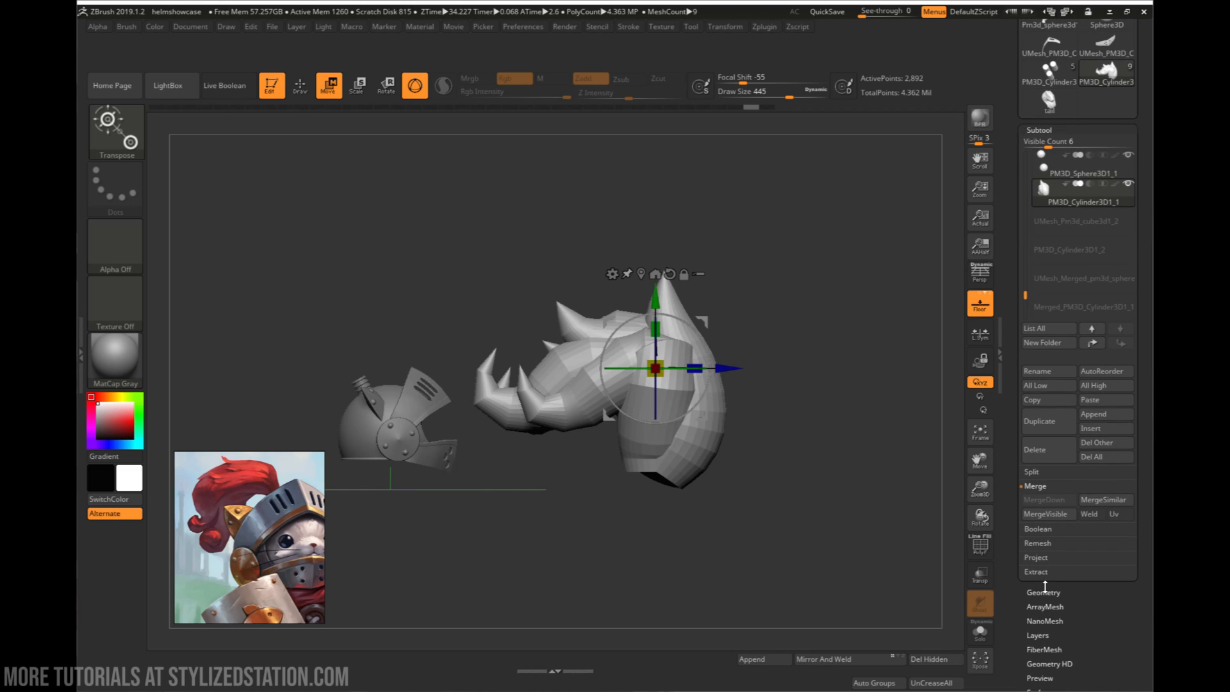
click(1043, 592)
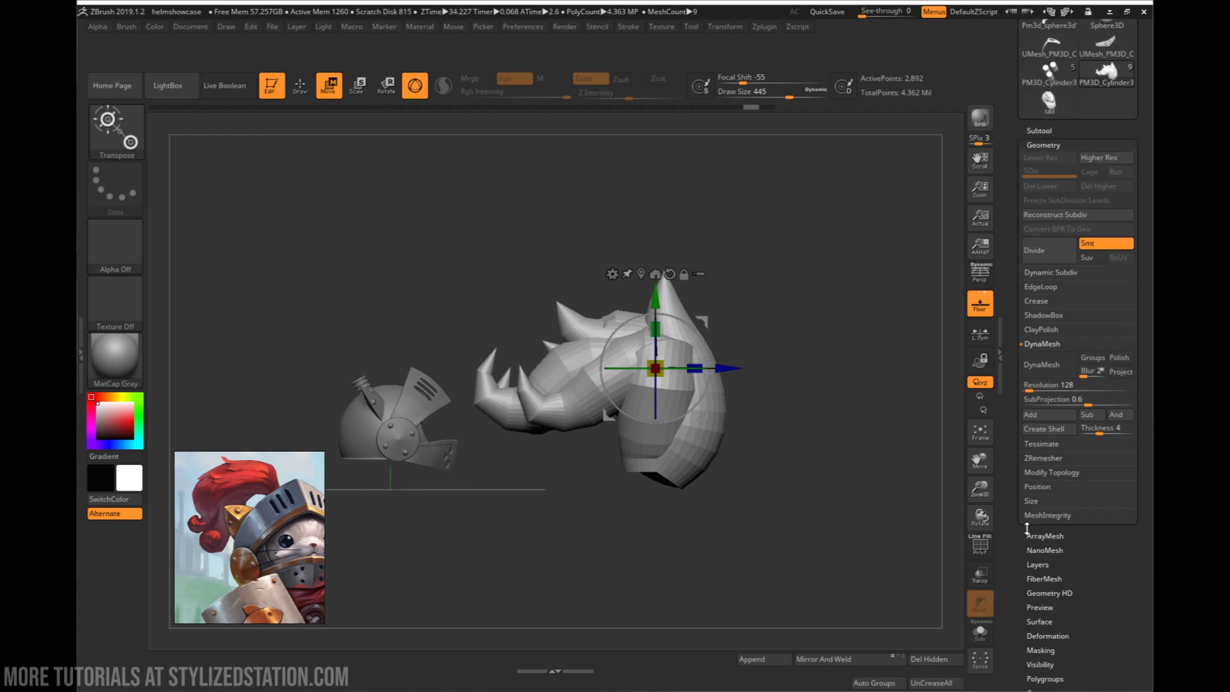
click(1043, 366)
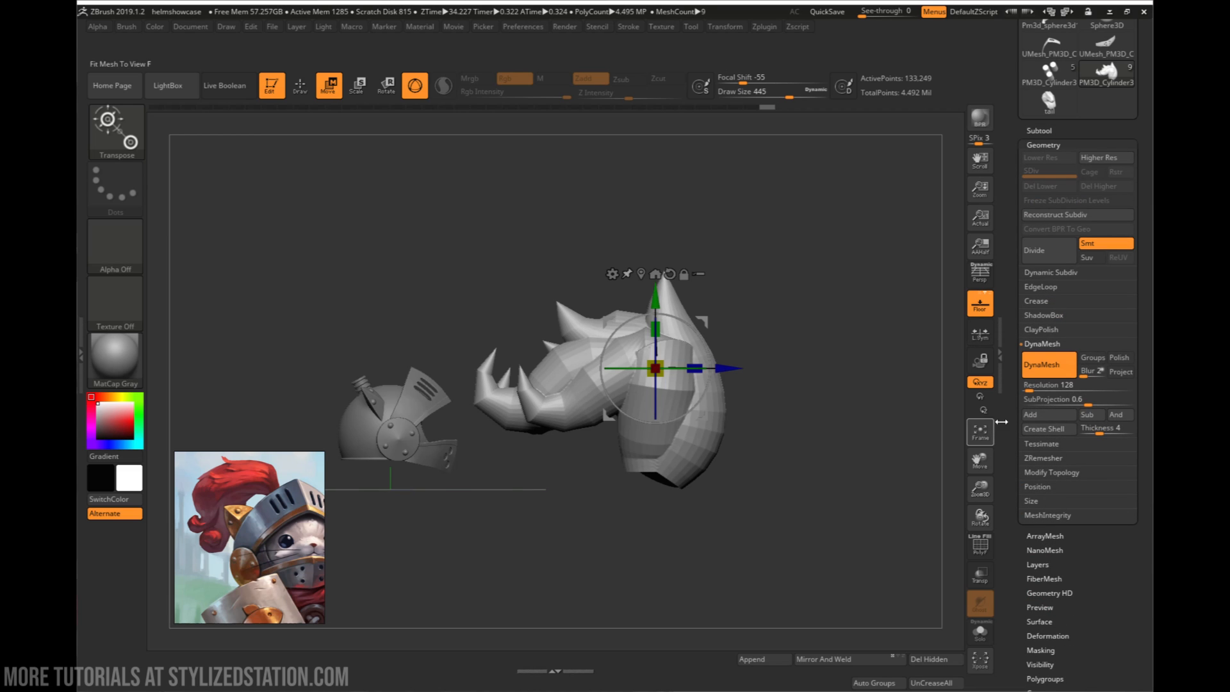
- Apply the Polish deformation to the whole plume at about 91
mouse_move(750, 366)
mouse_down()
mouse_move(726, 378)
mouse_move(762, 372)
mouse_up()
alt+drag(762, 372, 661, 474)
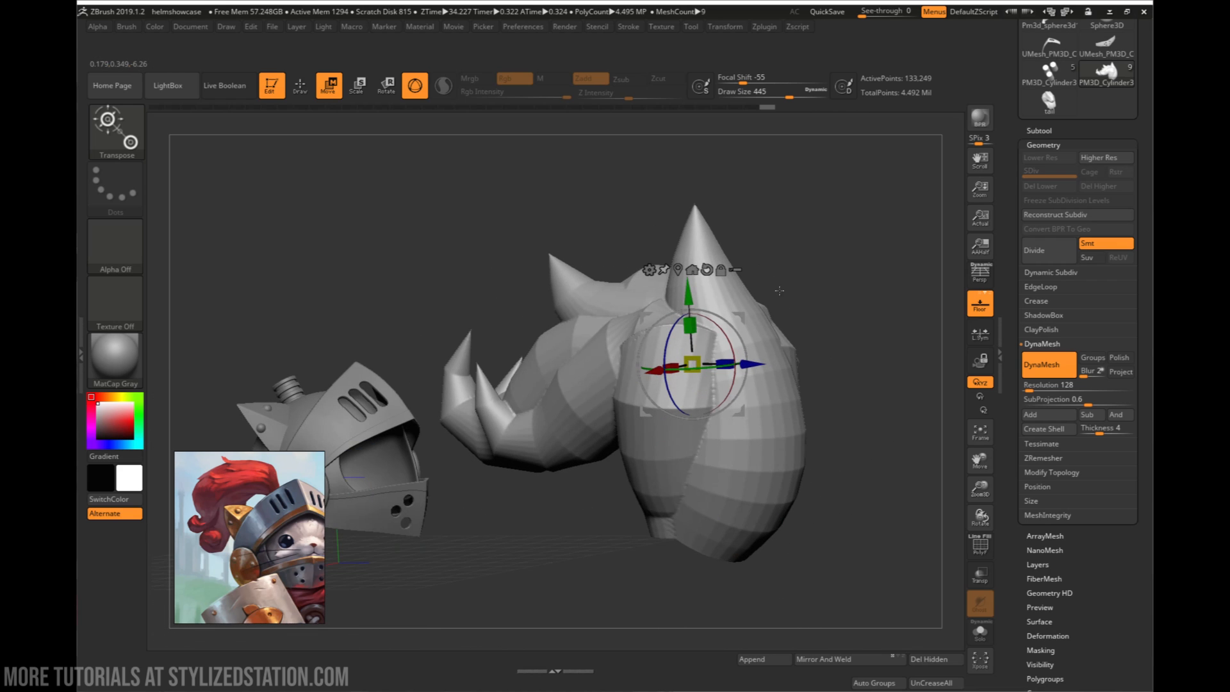
drag(779, 291, 821, 358)
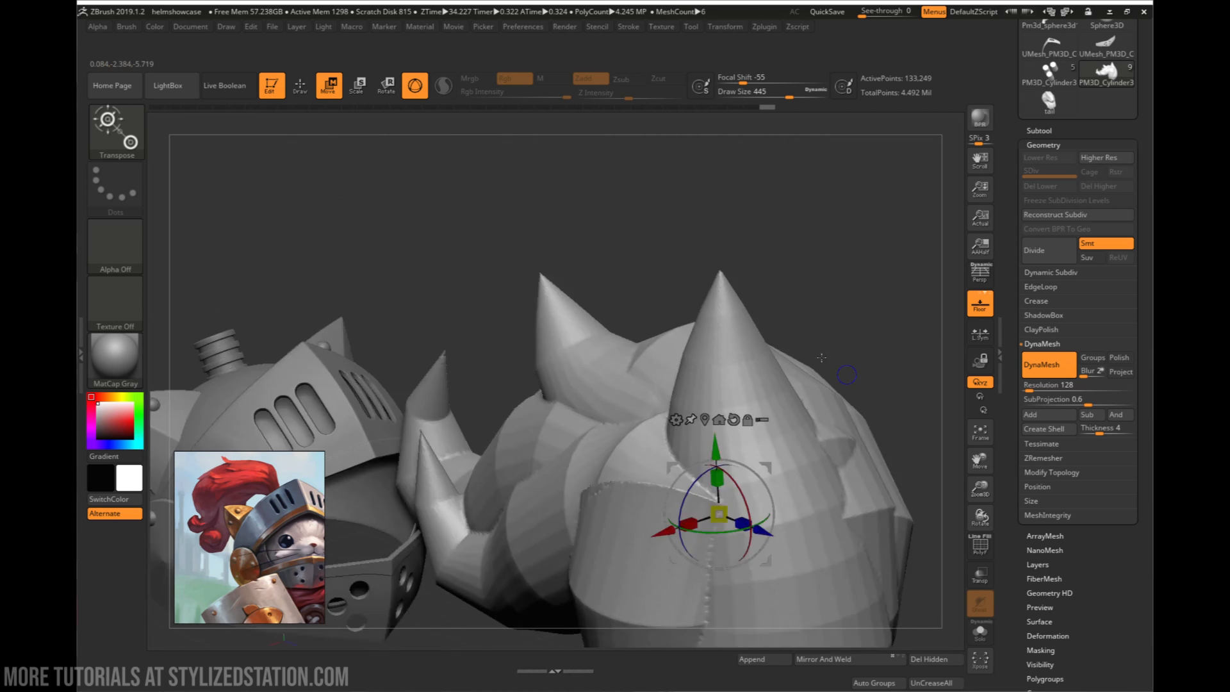
right_drag(821, 358, 750, 407)
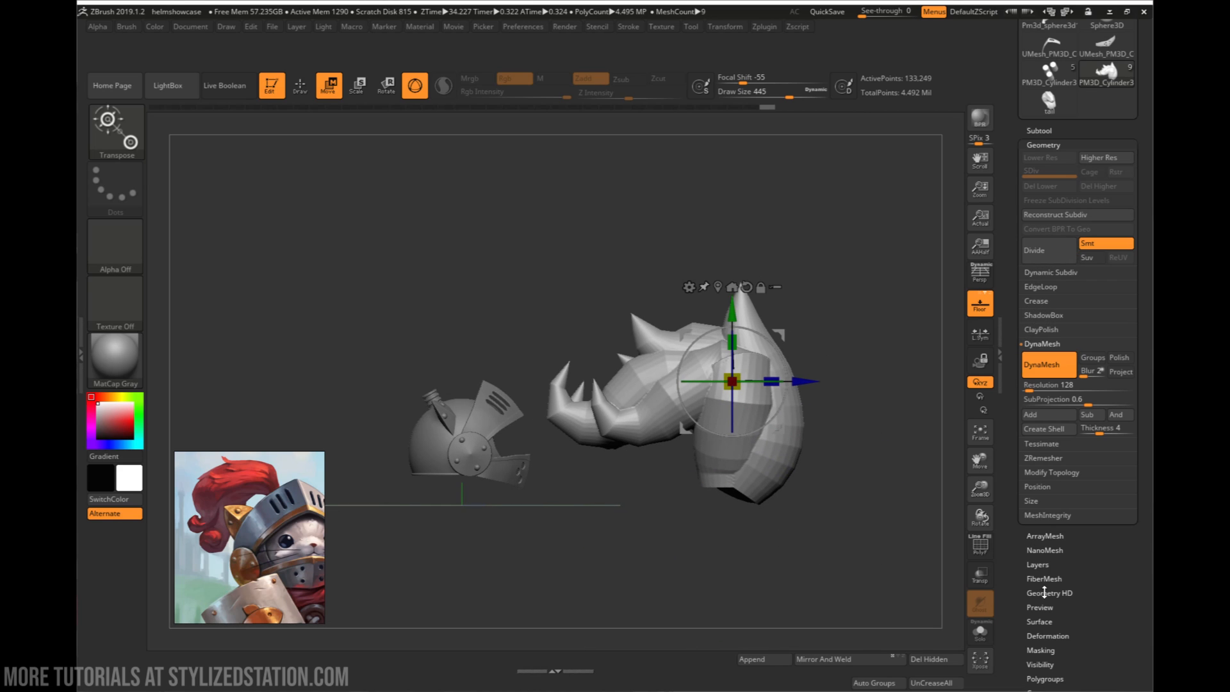
click(1058, 637)
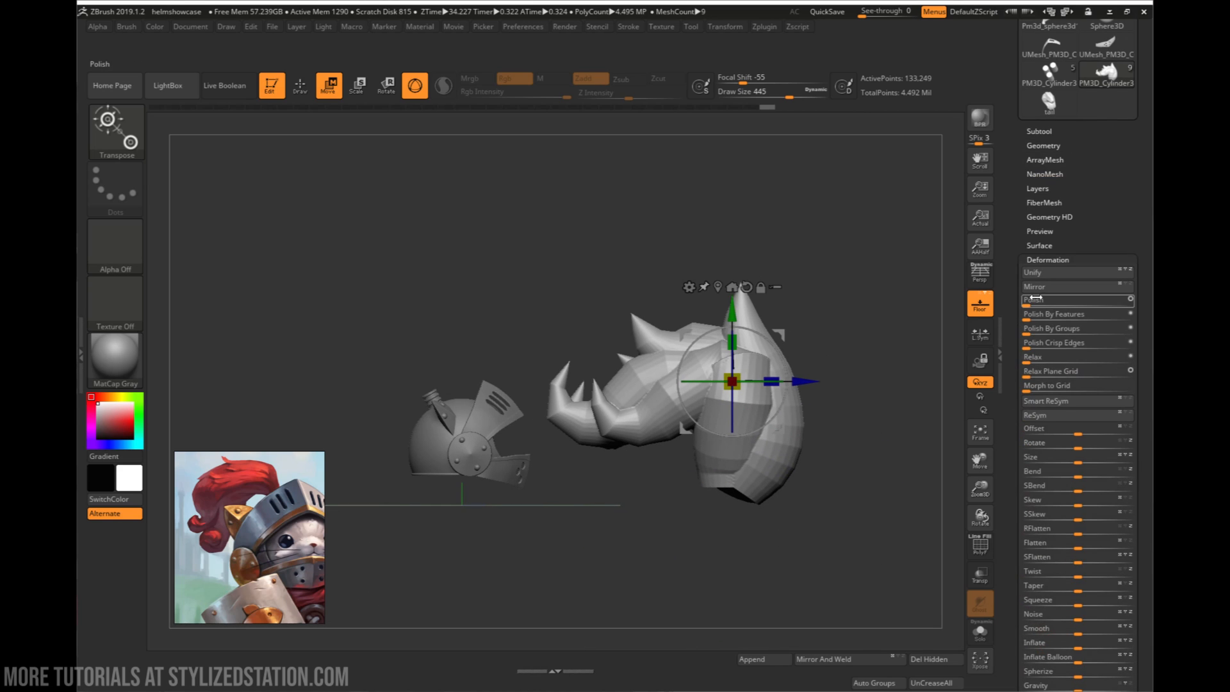
key(q)
drag(1027, 305, 1117, 303)
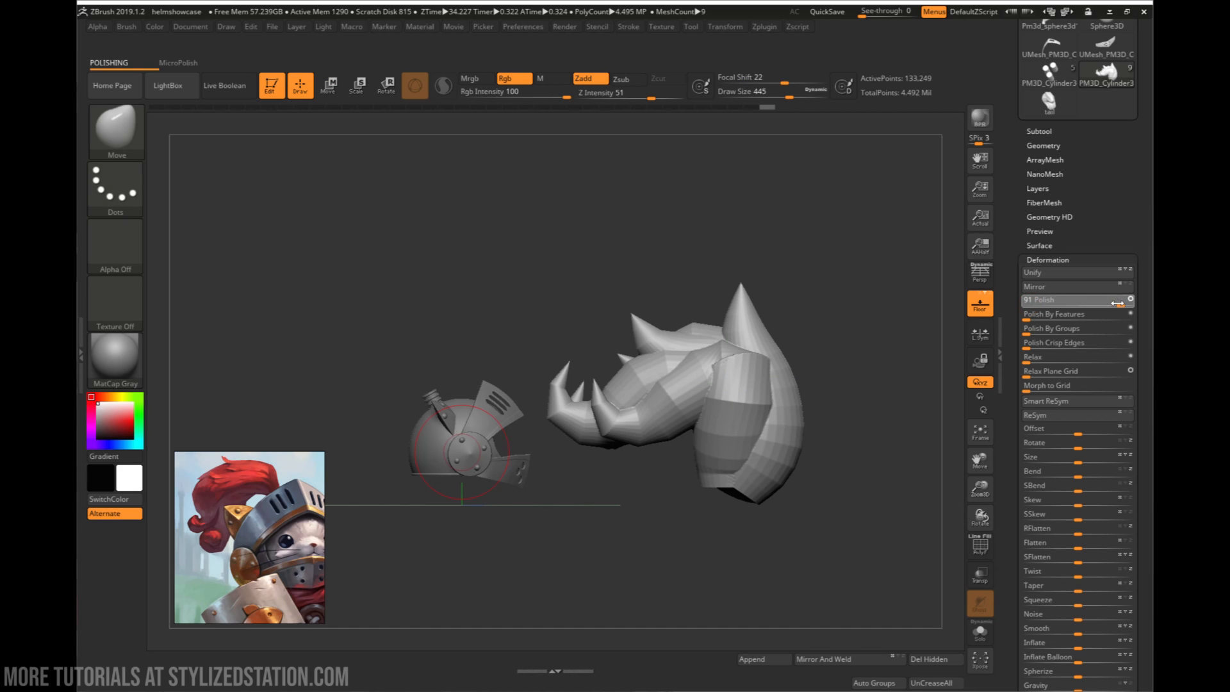
- Smooth the seams where the strands intersect near the upper bend on the plume's near side
right_drag(913, 358, 764, 410)
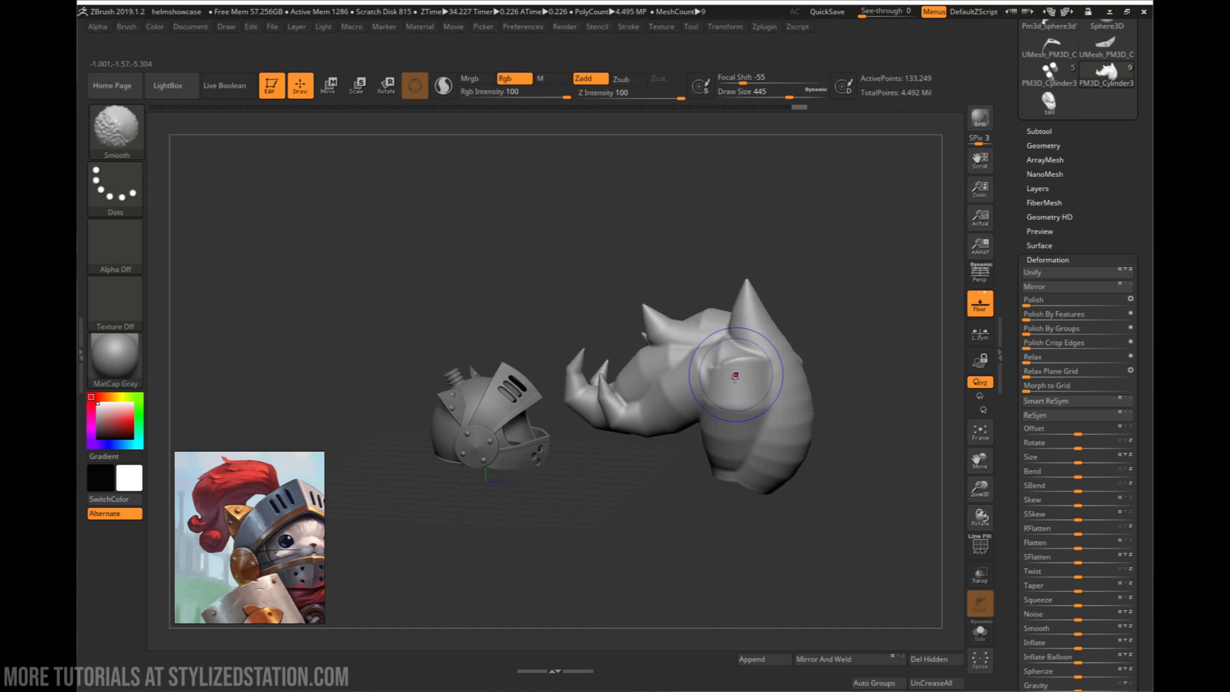
shift+drag(735, 376, 725, 386)
right_drag(724, 387, 747, 360)
mouse_move(747, 360)
shift+mouse_down()
mouse_move(702, 372)
mouse_move(732, 392)
shift+mouse_up()
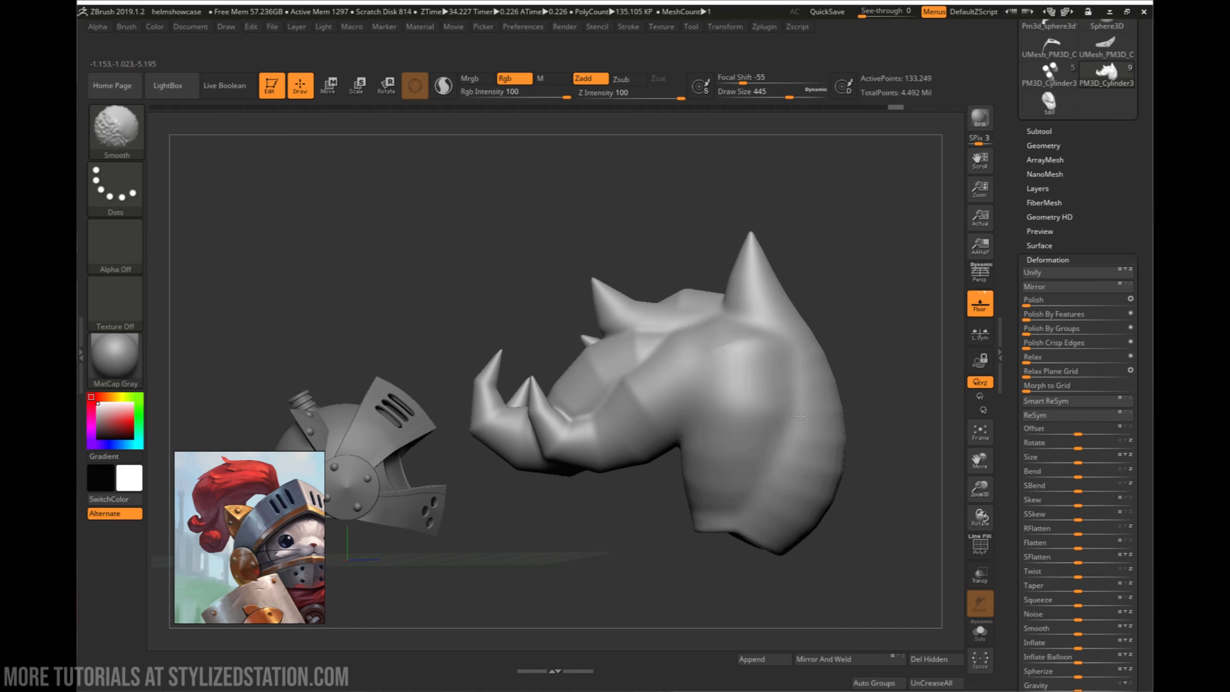
- Smooth the far side of the plume, from the thick upper bend down to the root
mouse_move(801, 417)
right_down()
mouse_move(824, 412)
mouse_move(786, 441)
mouse_move(688, 449)
right_up()
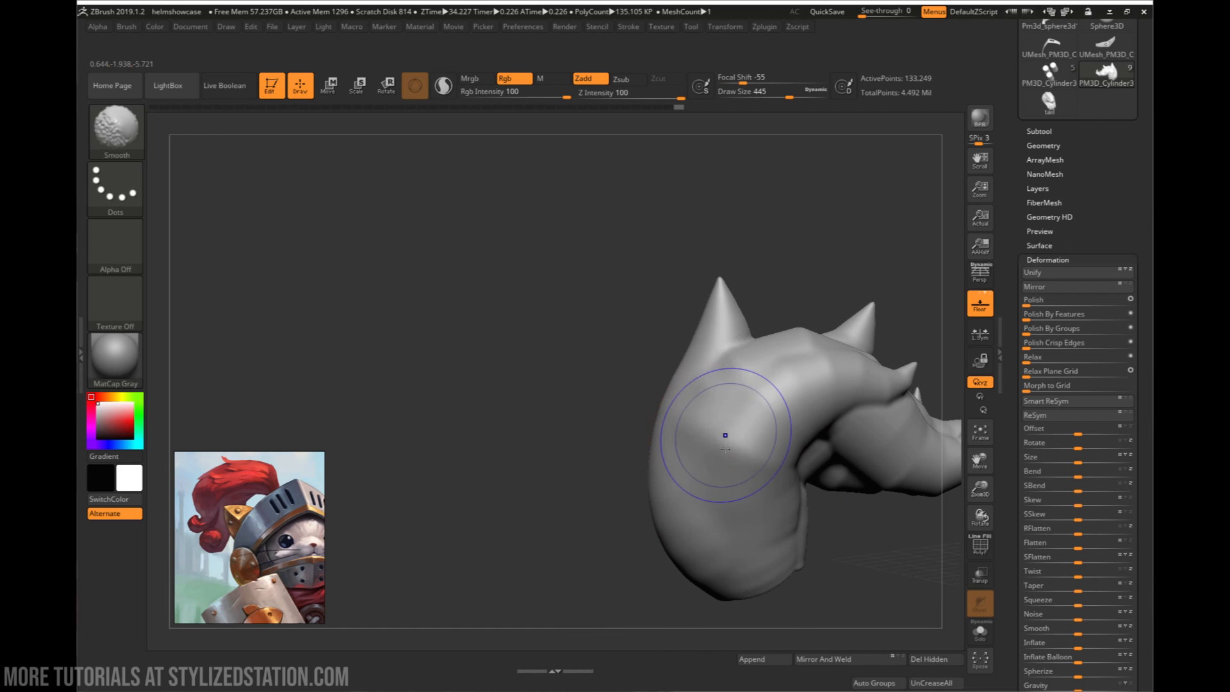
shift+drag(725, 449, 727, 463)
mouse_move(726, 462)
right_down()
mouse_move(729, 434)
mouse_move(766, 477)
mouse_move(736, 448)
mouse_move(796, 426)
mouse_move(756, 429)
right_up()
shift+drag(748, 425, 782, 448)
mouse_move(825, 480)
right_down()
mouse_move(838, 503)
mouse_move(852, 488)
right_up()
mouse_move(847, 493)
shift+mouse_down()
mouse_move(862, 500)
mouse_move(854, 520)
shift+mouse_up()
right_drag(854, 520, 860, 489)
shift+drag(867, 490, 826, 537)
right_drag(826, 536, 788, 480)
mouse_move(736, 538)
shift+mouse_down()
mouse_move(757, 556)
mouse_move(722, 532)
shift+mouse_up()
mouse_move(722, 531)
right_down()
mouse_move(755, 518)
mouse_move(736, 516)
right_up()
shift+drag(737, 515, 746, 554)
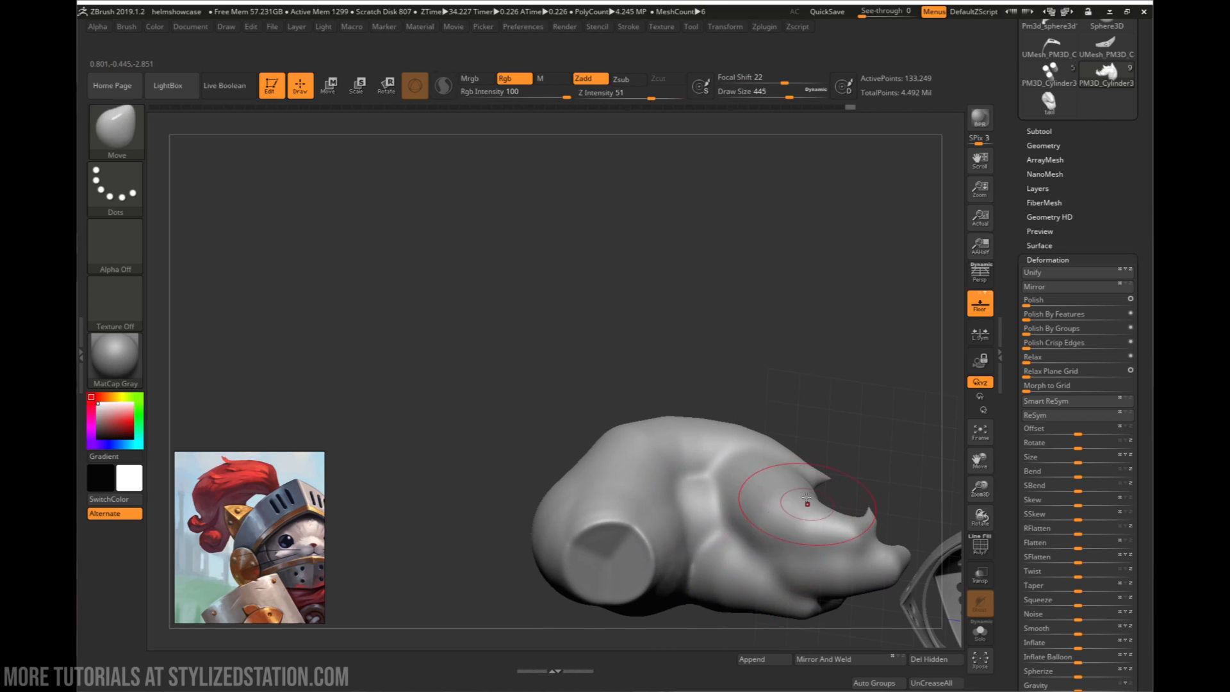
- Smooth the remaining strand creases along the plume's underside and upper surface
right_drag(805, 502, 704, 500)
shift+drag(747, 489, 768, 532)
right_drag(806, 440, 830, 439)
shift+drag(810, 380, 809, 407)
right_drag(833, 359, 785, 329)
shift+drag(785, 329, 799, 316)
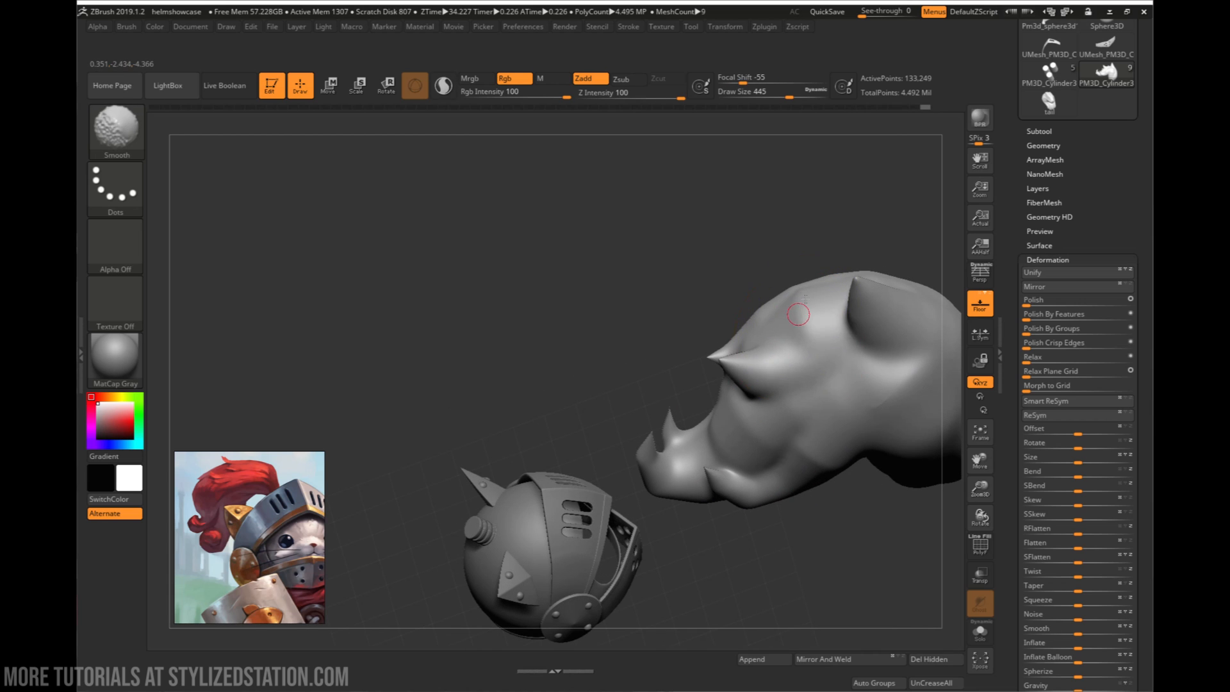
right_drag(798, 316, 808, 288)
mouse_move(808, 288)
shift+mouse_down()
mouse_move(799, 308)
mouse_move(845, 289)
shift+mouse_up()
mouse_move(845, 289)
right_down()
mouse_move(898, 286)
mouse_move(809, 182)
mouse_move(808, 192)
right_up()
mouse_move(808, 192)
ctrl+right_down()
mouse_move(821, 360)
mouse_move(837, 344)
mouse_move(861, 423)
mouse_move(761, 403)
mouse_move(777, 359)
ctrl+right_up()
mouse_move(777, 314)
shift+mouse_down()
mouse_move(779, 291)
mouse_move(758, 296)
shift+mouse_up()
right_drag(758, 296, 746, 314)
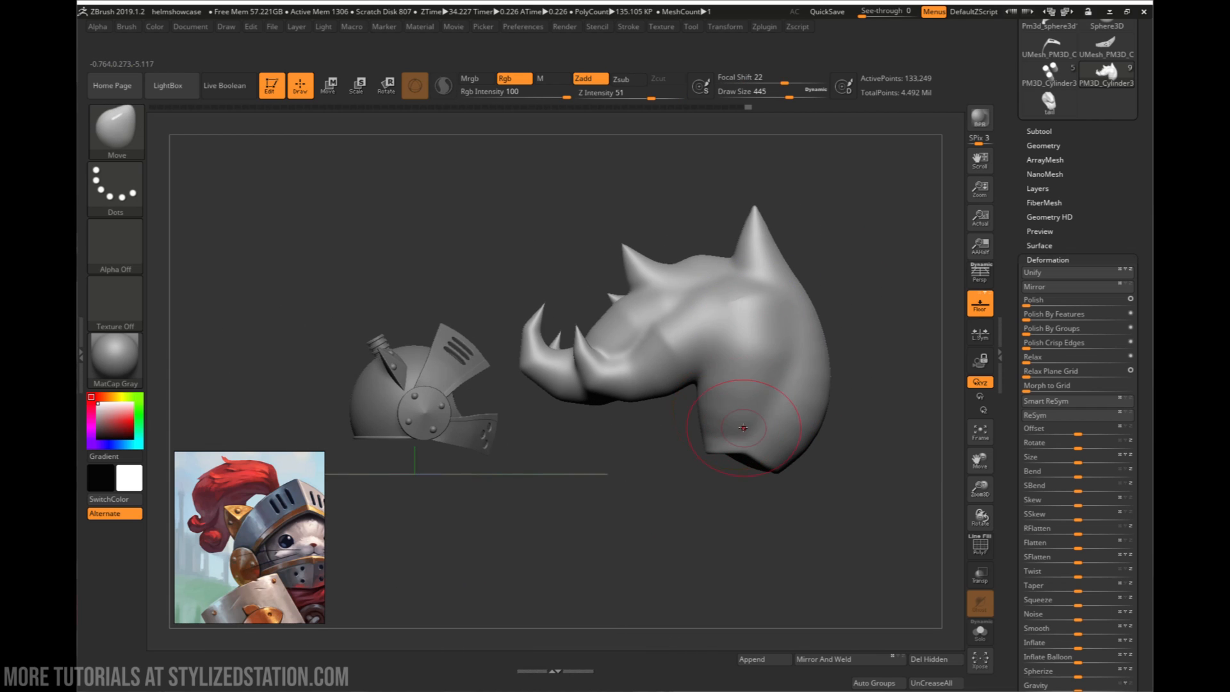
- Apply ClayPolish to the plume with a maximum curvature of 25
mouse_move(803, 386)
right_down()
mouse_move(840, 397)
mouse_move(808, 384)
right_up()
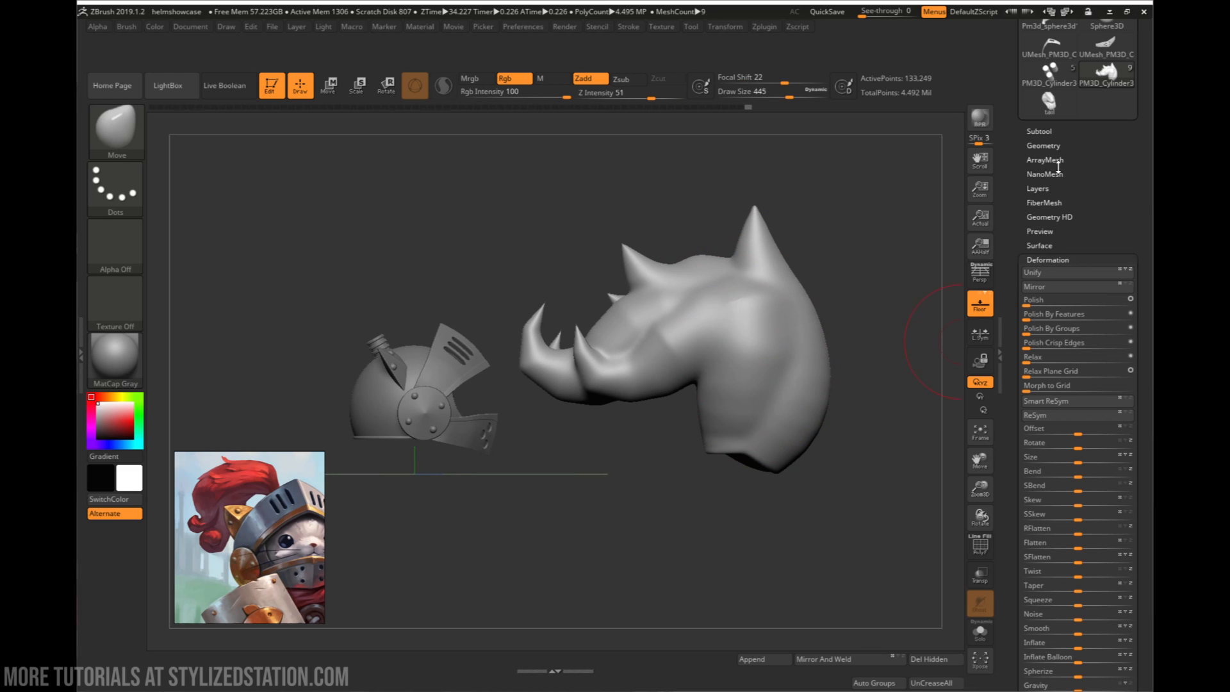
click(1051, 143)
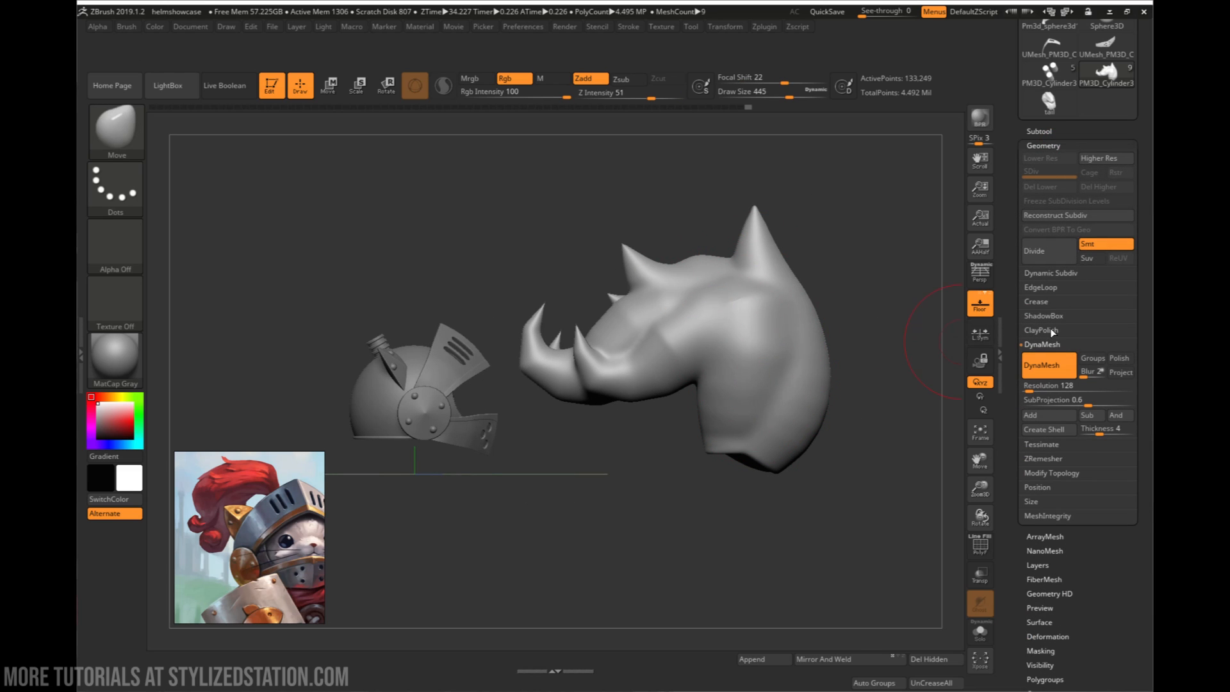
click(1047, 373)
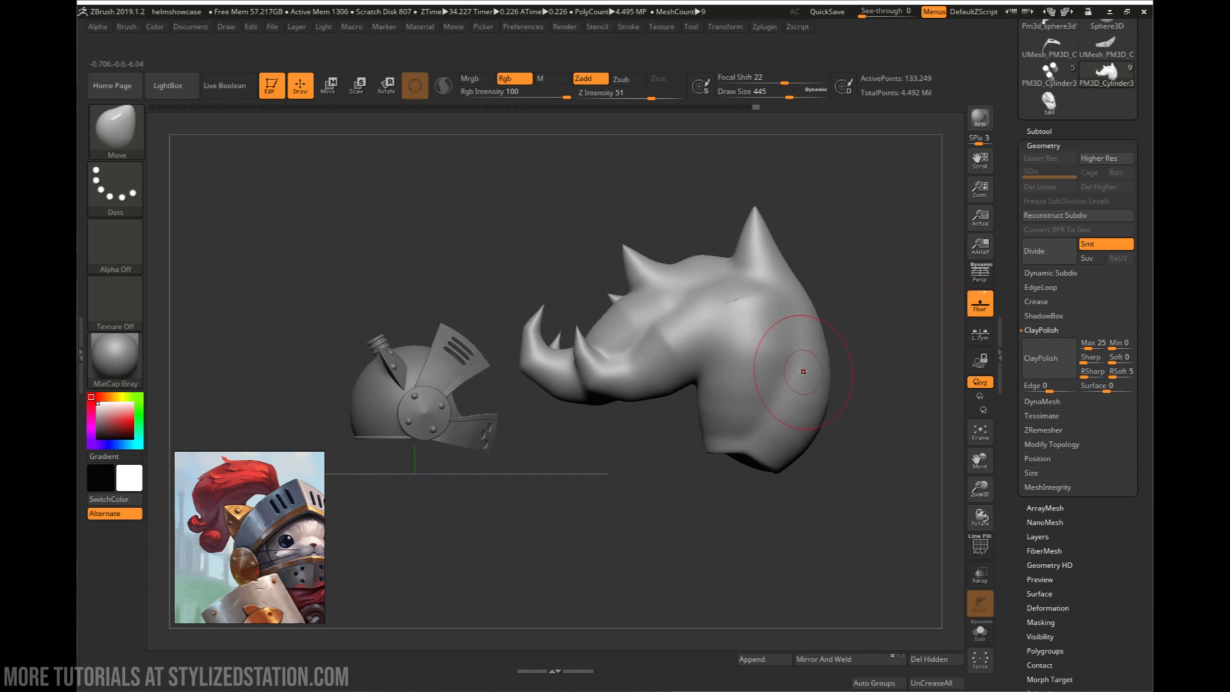
right_drag(802, 370, 887, 360)
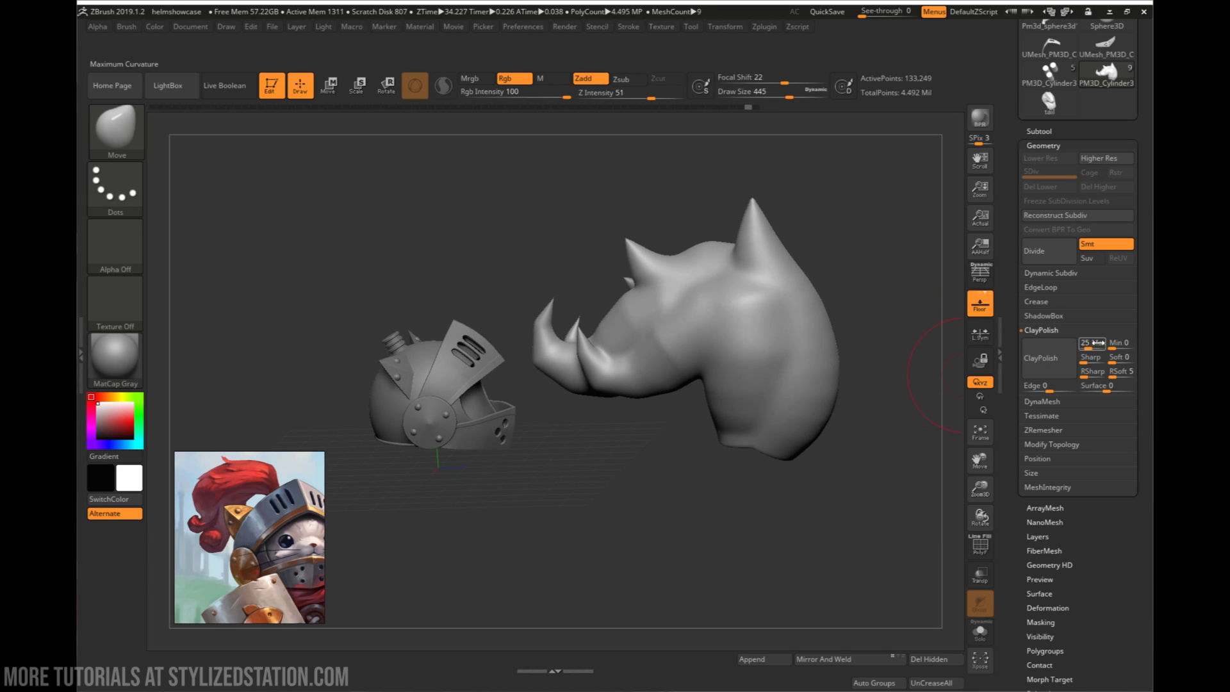
- Set ClayPolish to Max 66, Min 50 and Soft 67, raise its sharpness and repeat values, and apply it to the plume
drag(1089, 345, 1097, 346)
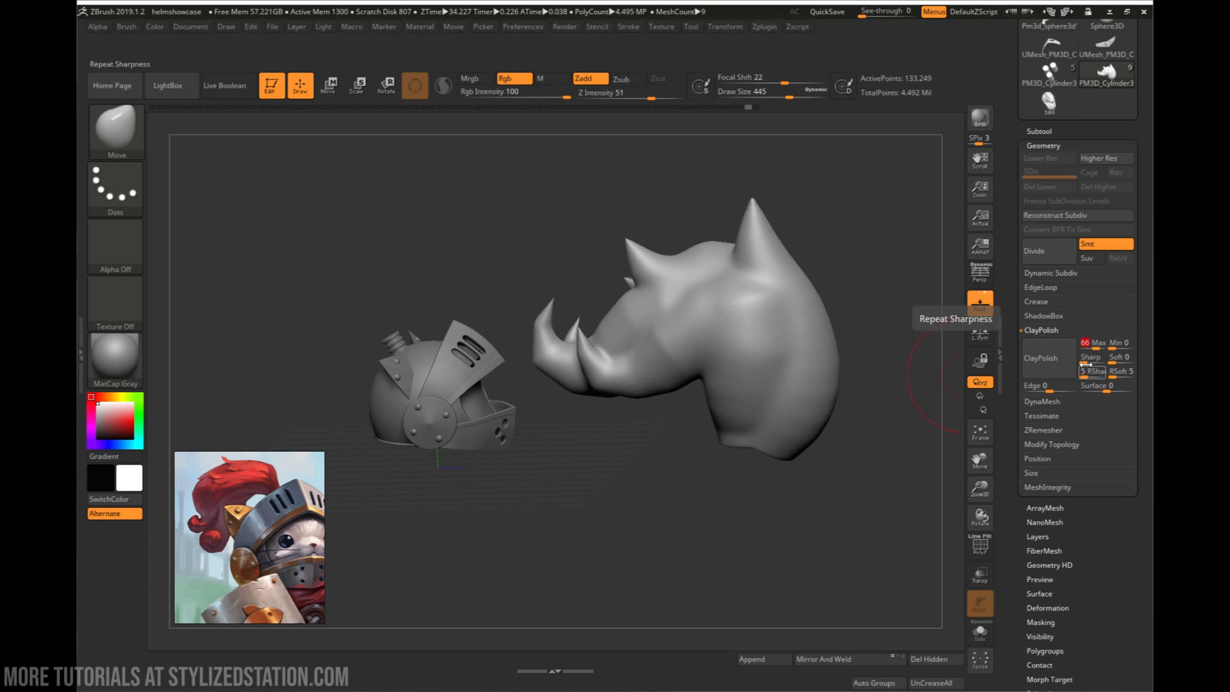
click(1092, 377)
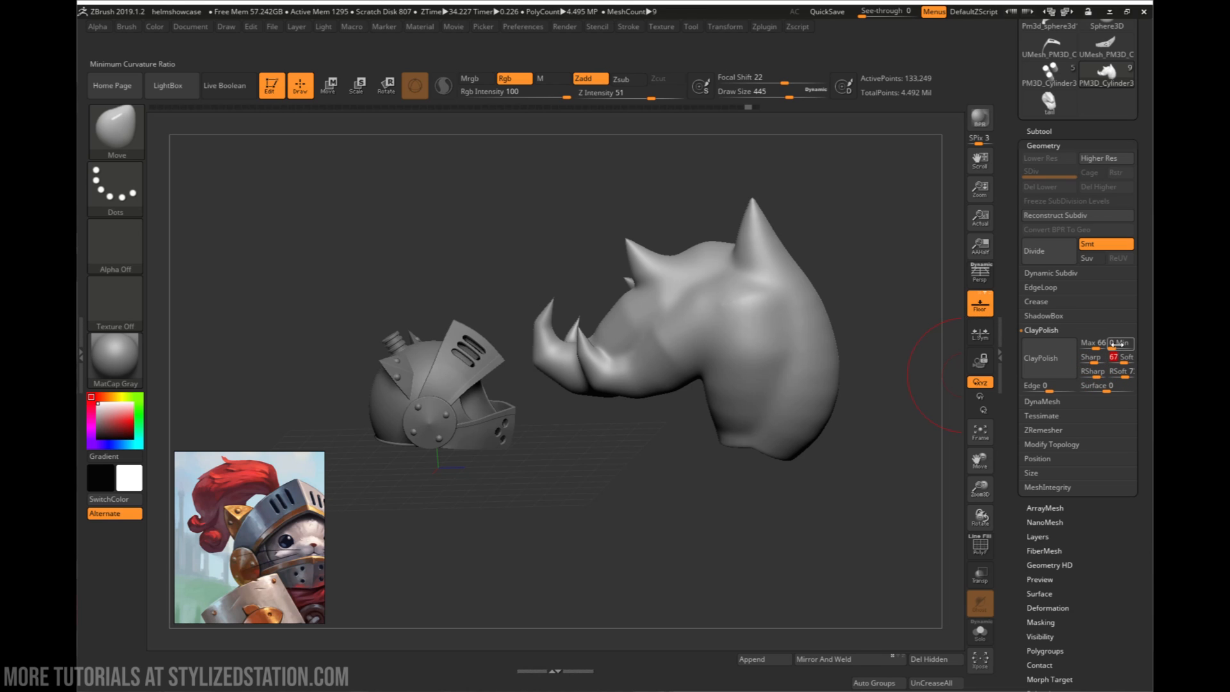
click(1060, 369)
drag(916, 377, 813, 253)
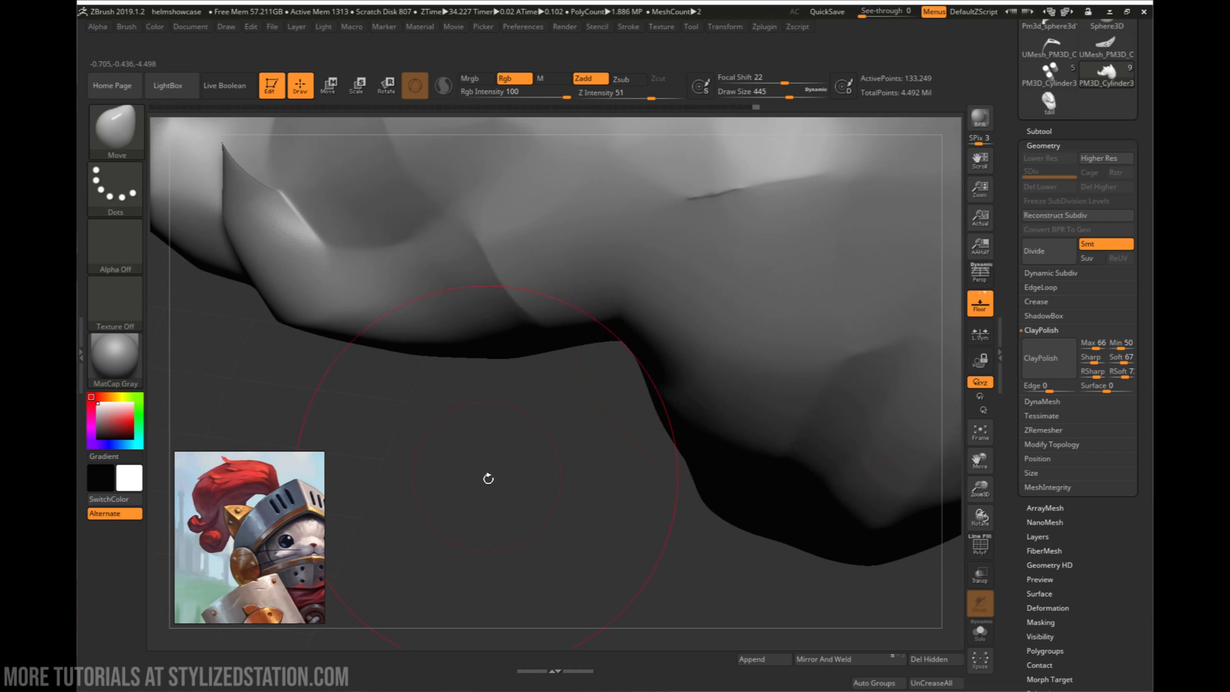
drag(521, 467, 579, 399)
right_drag(579, 399, 599, 380)
right_drag(752, 277, 896, 384)
right_drag(766, 402, 599, 378)
mouse_move(817, 372)
right_down()
mouse_move(624, 381)
mouse_move(743, 389)
mouse_move(818, 420)
right_up()
- Smooth the hard ridges on both sides of the plume's upper bend
key(shift)
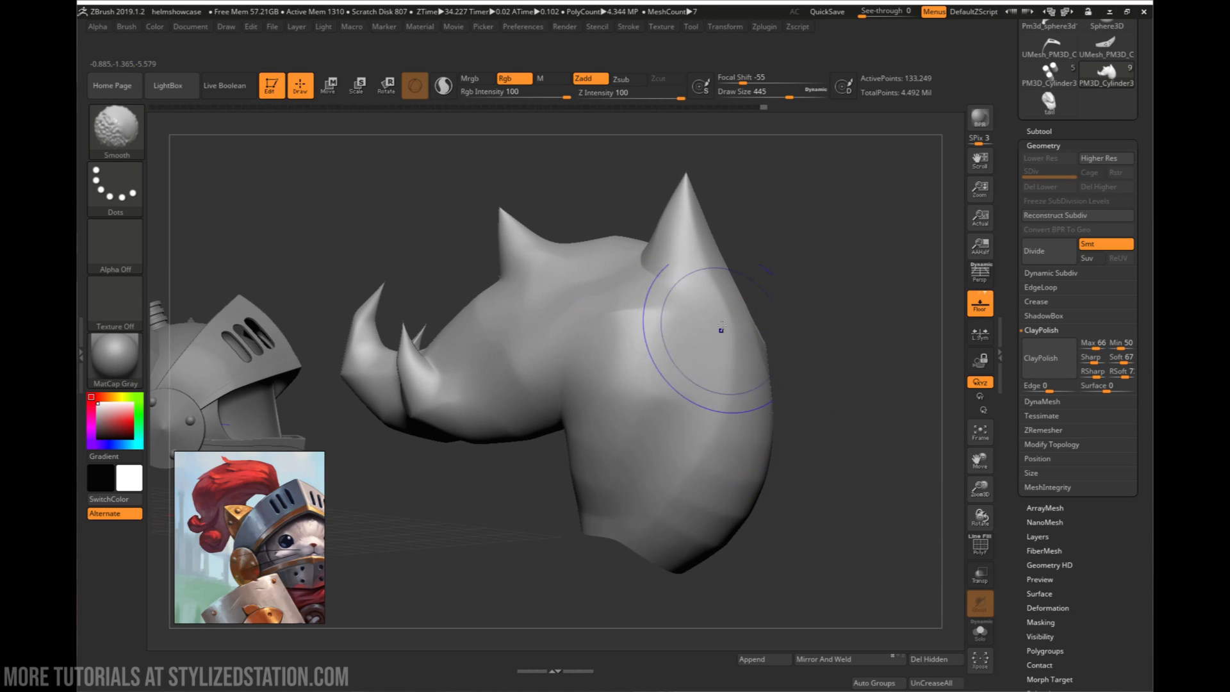
shift+drag(721, 327, 651, 340)
mouse_move(651, 340)
alt+right_down()
mouse_move(673, 436)
mouse_move(713, 477)
mouse_move(689, 378)
mouse_move(718, 407)
mouse_move(709, 420)
mouse_move(761, 410)
alt+right_up()
key(shift)
mouse_move(801, 493)
right_down()
mouse_move(745, 420)
mouse_move(764, 405)
right_up()
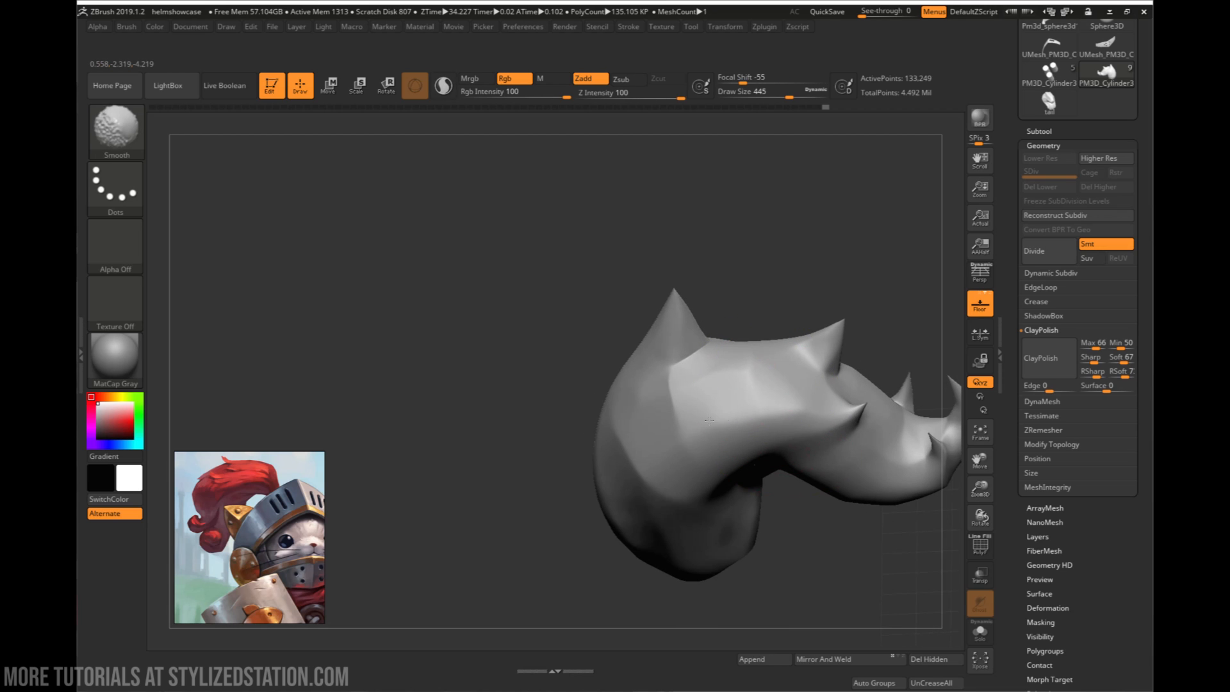
mouse_move(690, 388)
right_down()
mouse_move(762, 488)
mouse_move(793, 470)
right_up()
right_drag(803, 415, 776, 416)
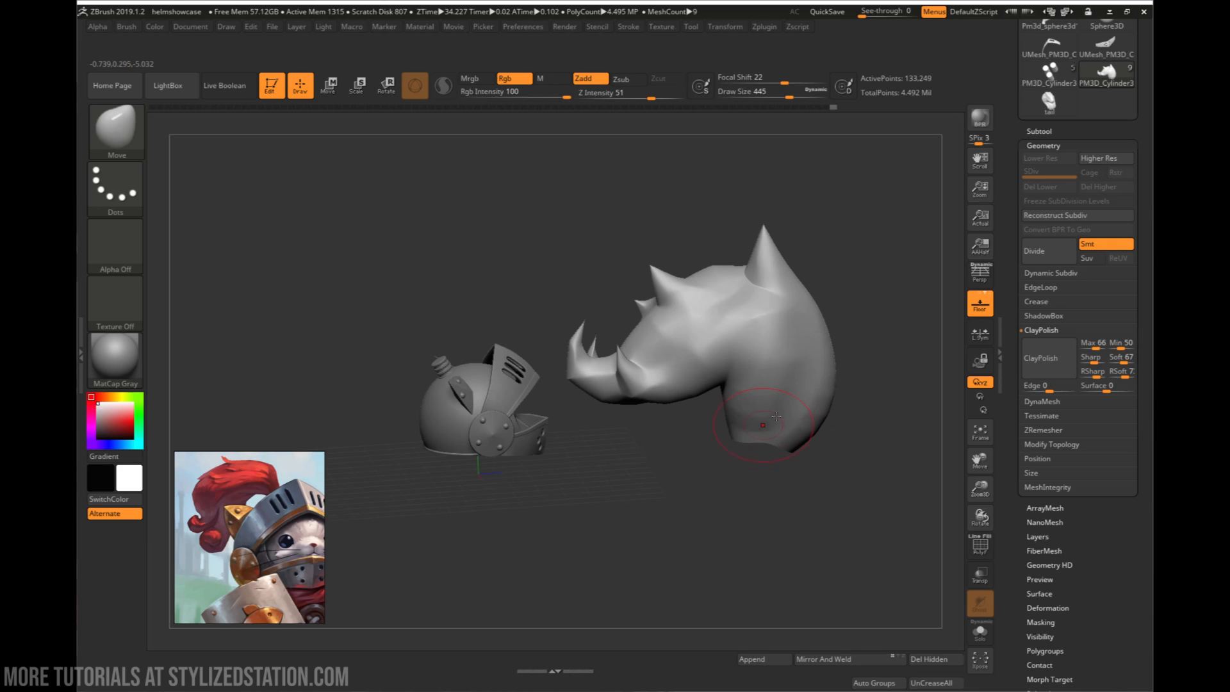
- Examine the finished tail tool as a shape reference and return to the helmet tool
click(1062, 114)
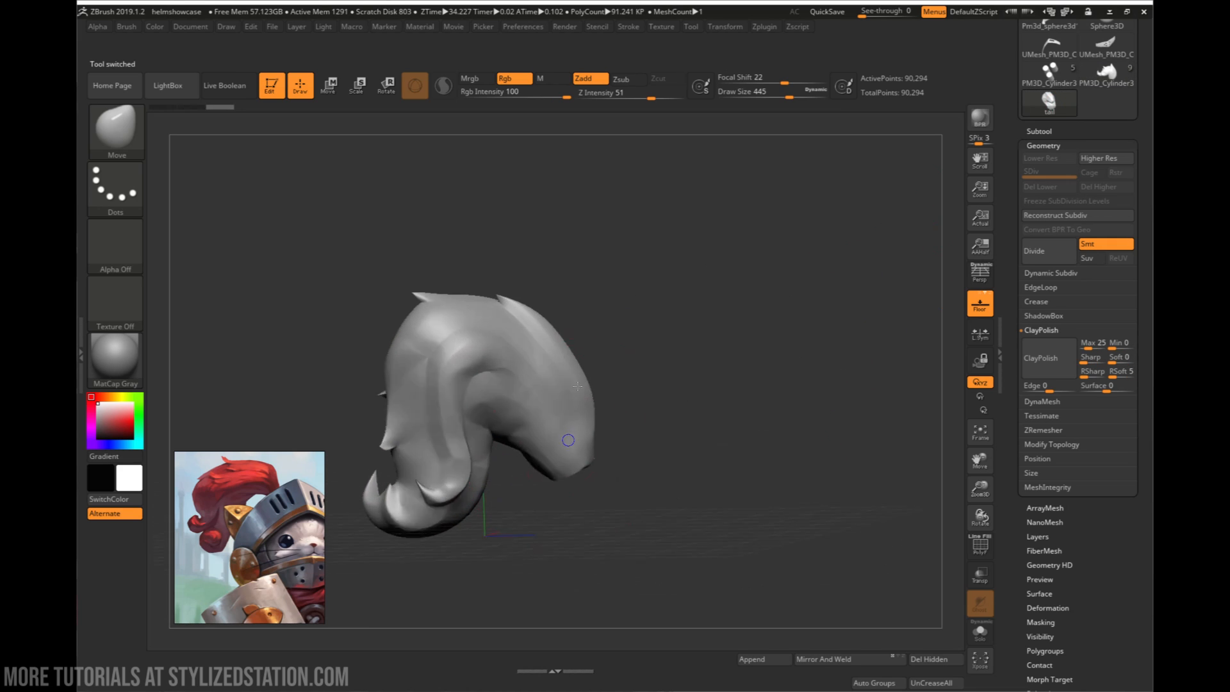
right_drag(577, 387, 823, 365)
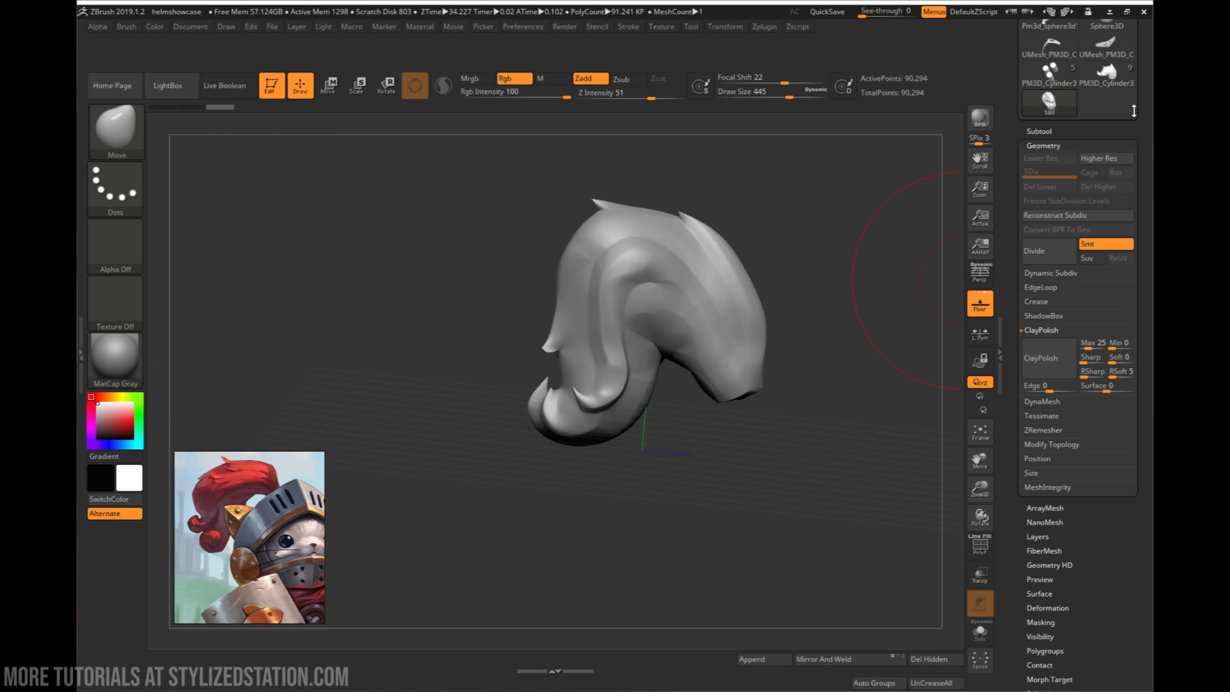
click(1108, 74)
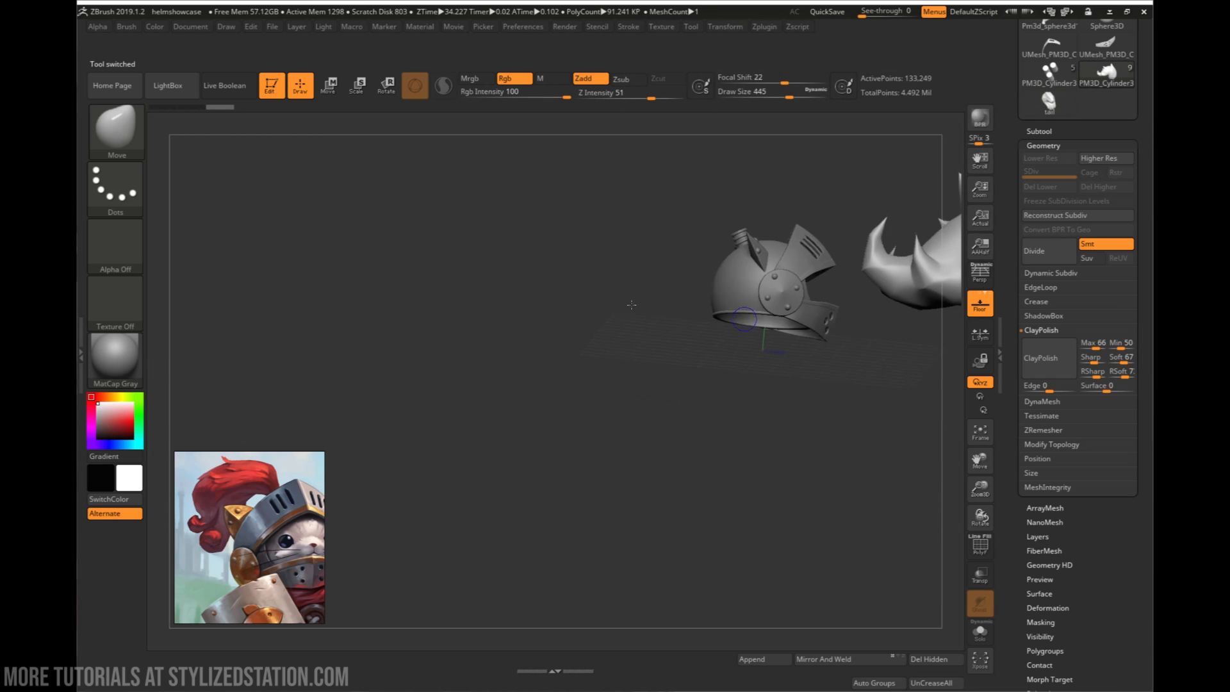
- Move the plume horizontally from the front of the helmet to its rear side
alt+right_drag(590, 382, 495, 450)
right_drag(495, 449, 625, 461)
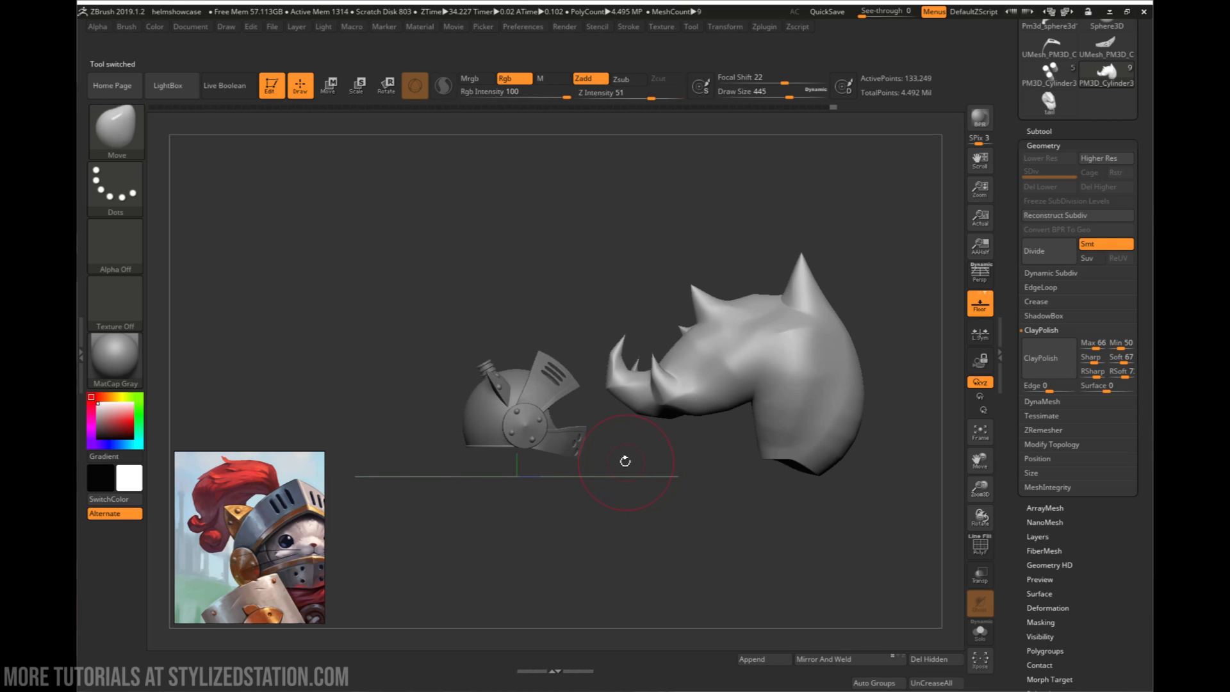
key(w)
drag(833, 361, 504, 359)
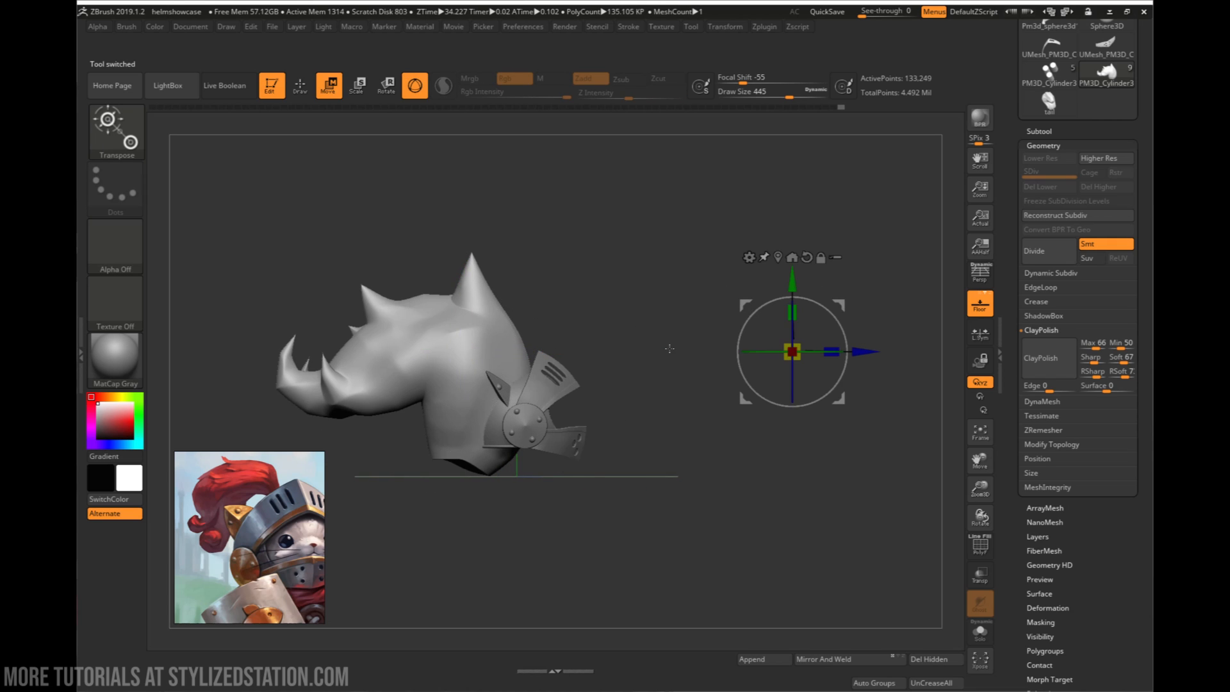
- Centre the gizmo on the plume and scale the plume down to suit the helmet's size
click(778, 257)
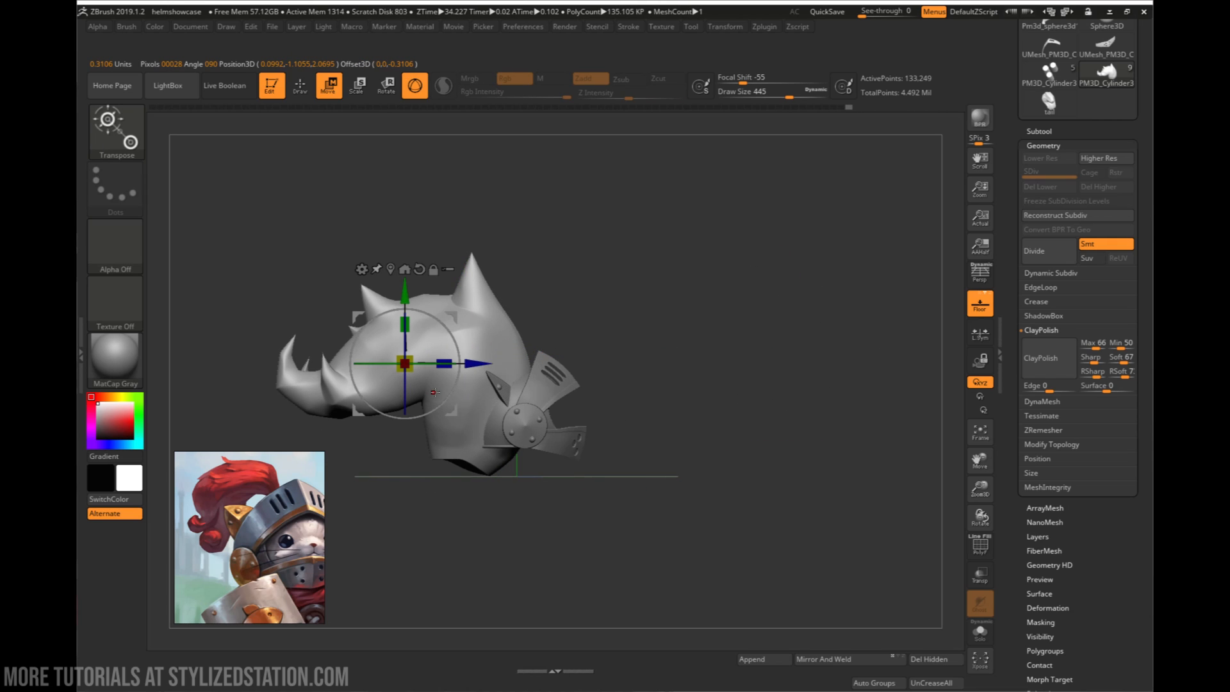
drag(444, 403, 383, 400)
ctrl+right_drag(499, 358, 740, 336)
alt+right_drag(739, 379, 737, 388)
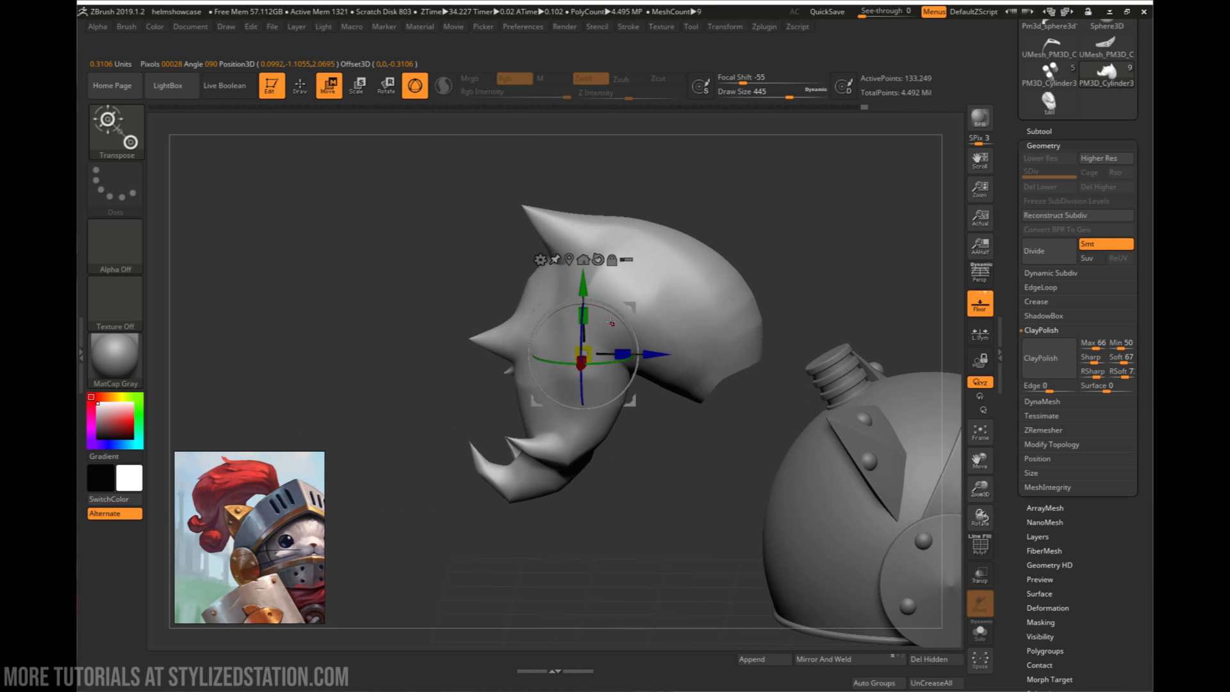
- Turn the plume's open end downward, mask everything except that end and pull it down to lengthen the plume
drag(635, 327, 634, 371)
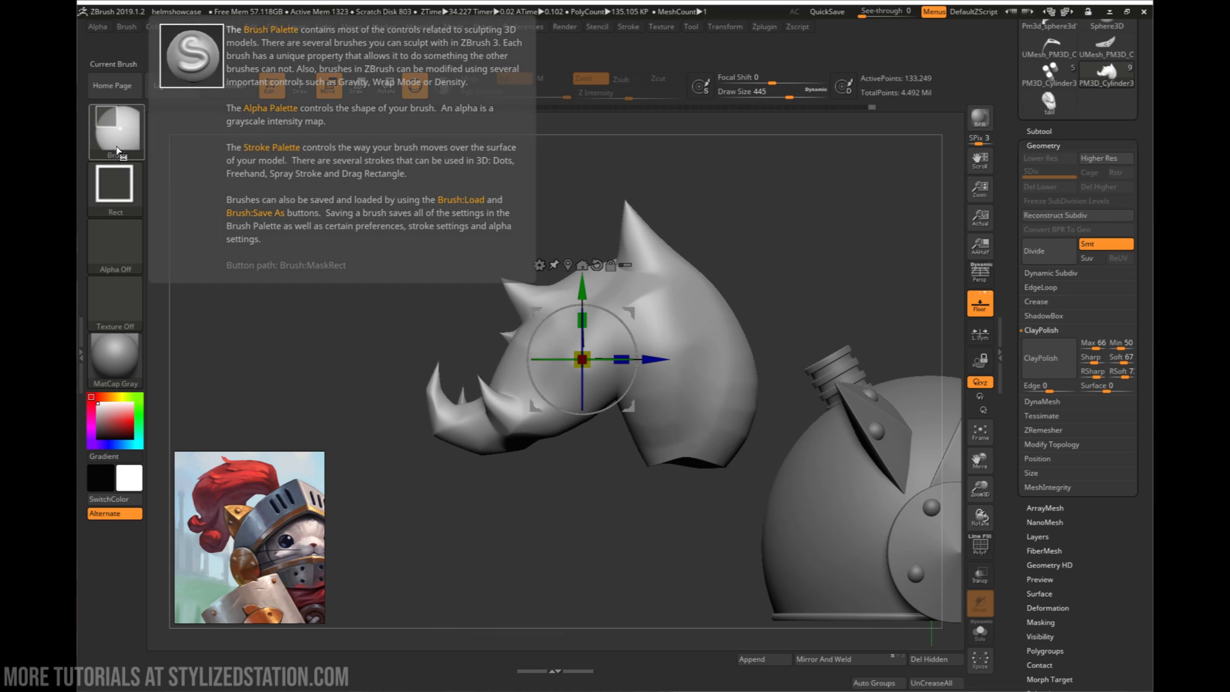
mouse_move(642, 509)
ctrl+mouse_down()
mouse_move(698, 456)
mouse_move(745, 436)
ctrl+mouse_up()
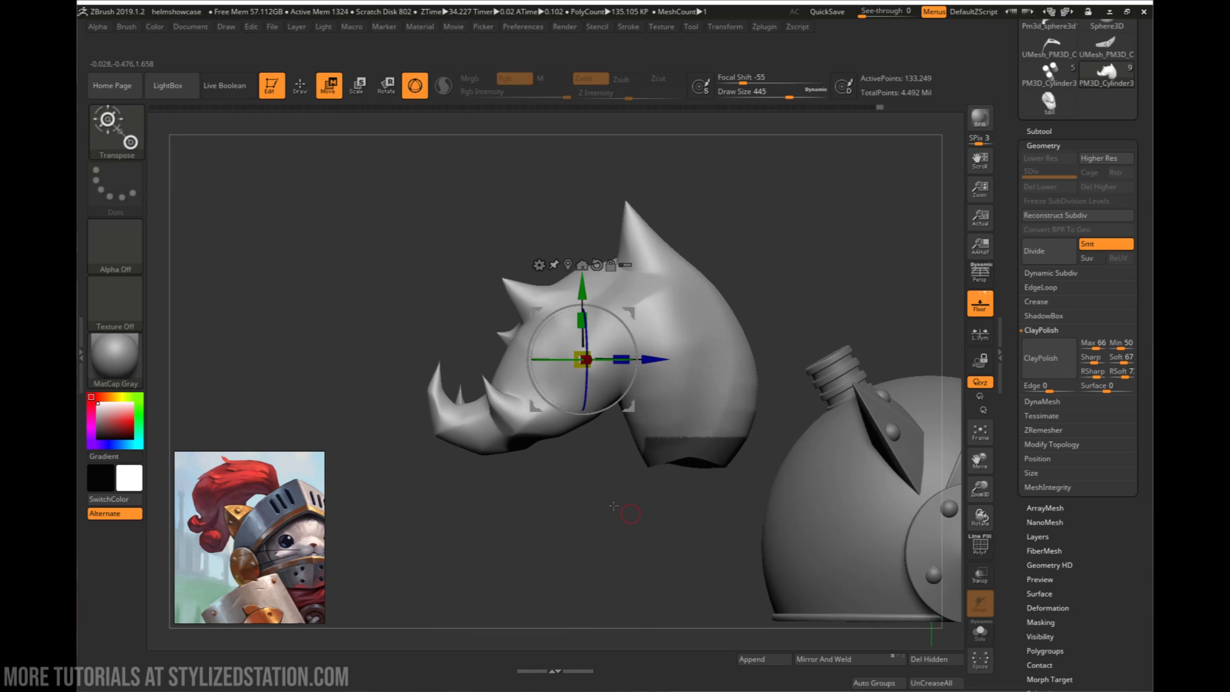
key(space)
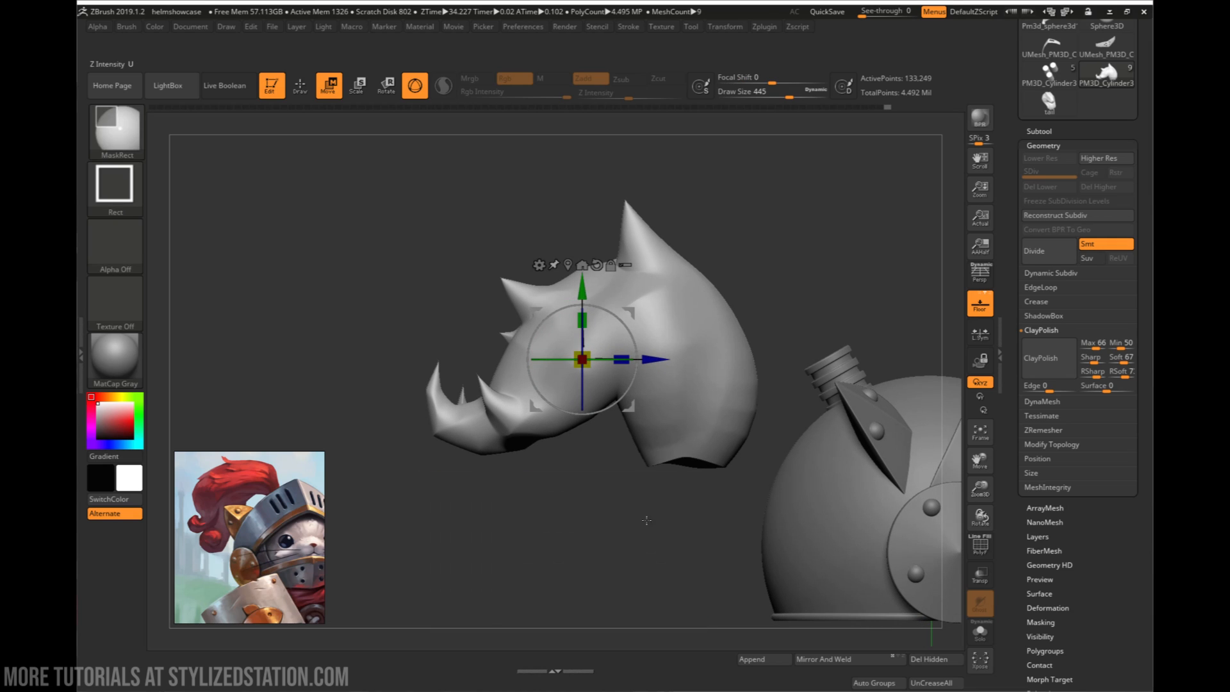
mouse_move(613, 522)
ctrl+mouse_down()
mouse_move(772, 431)
mouse_move(756, 433)
ctrl+mouse_up()
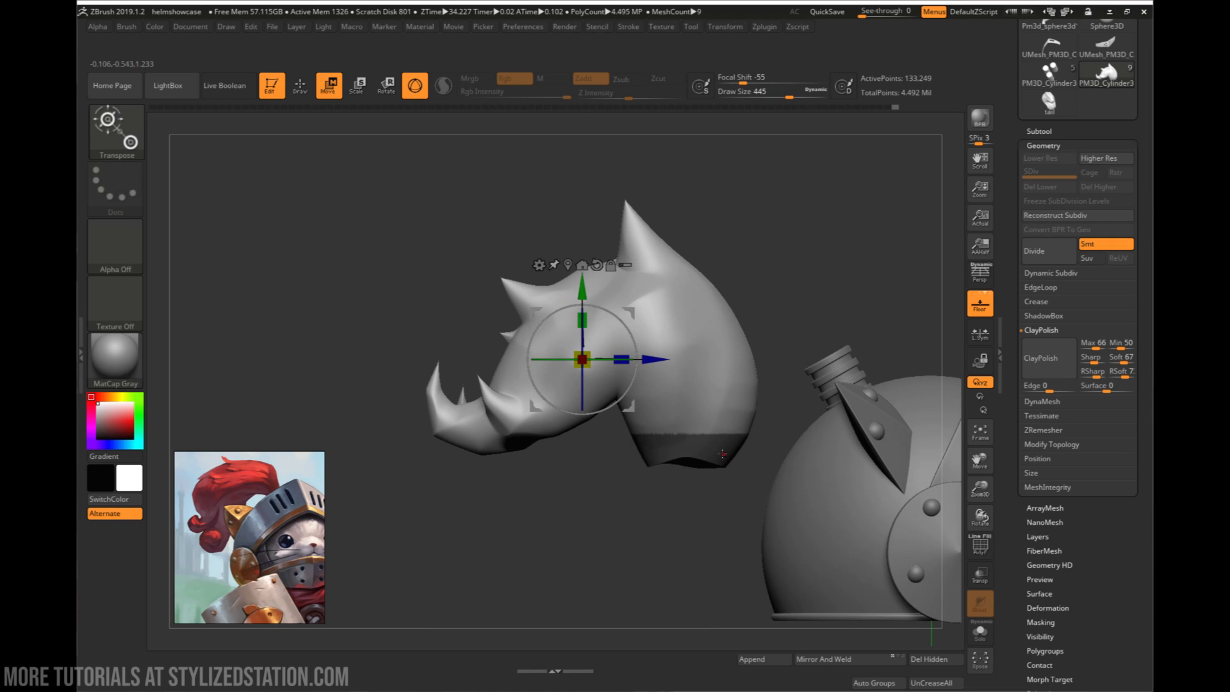
ctrl+click(790, 383)
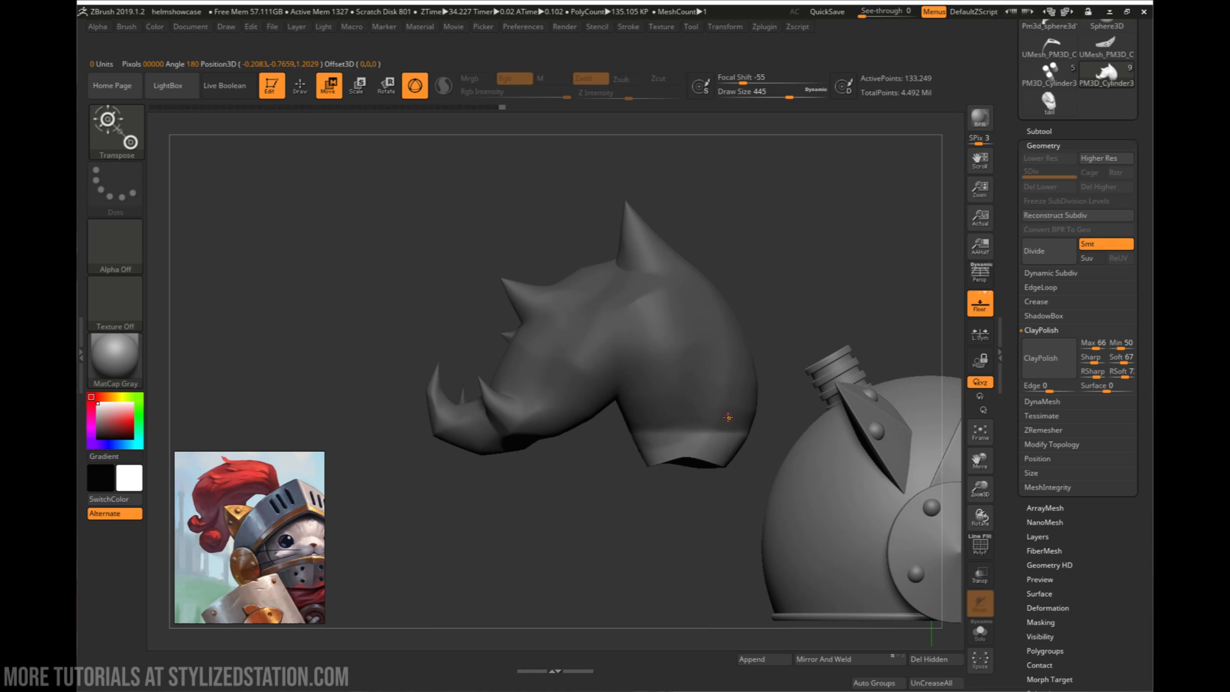
drag(577, 424, 578, 468)
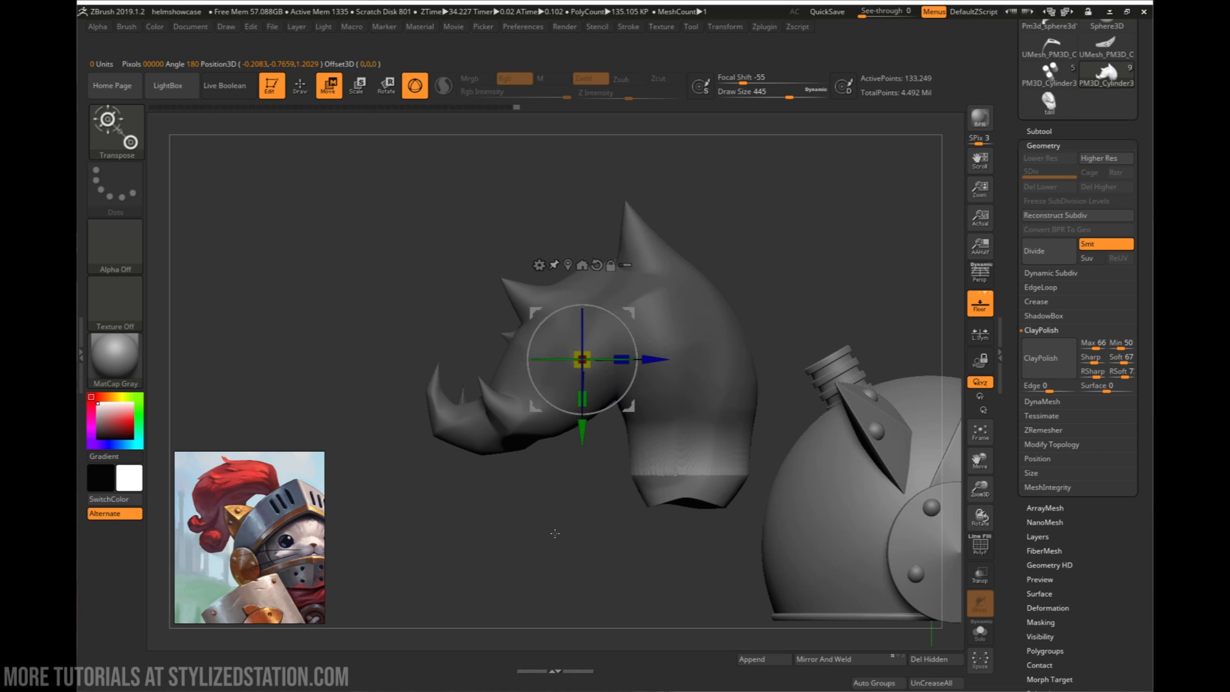
ctrl+click(598, 508)
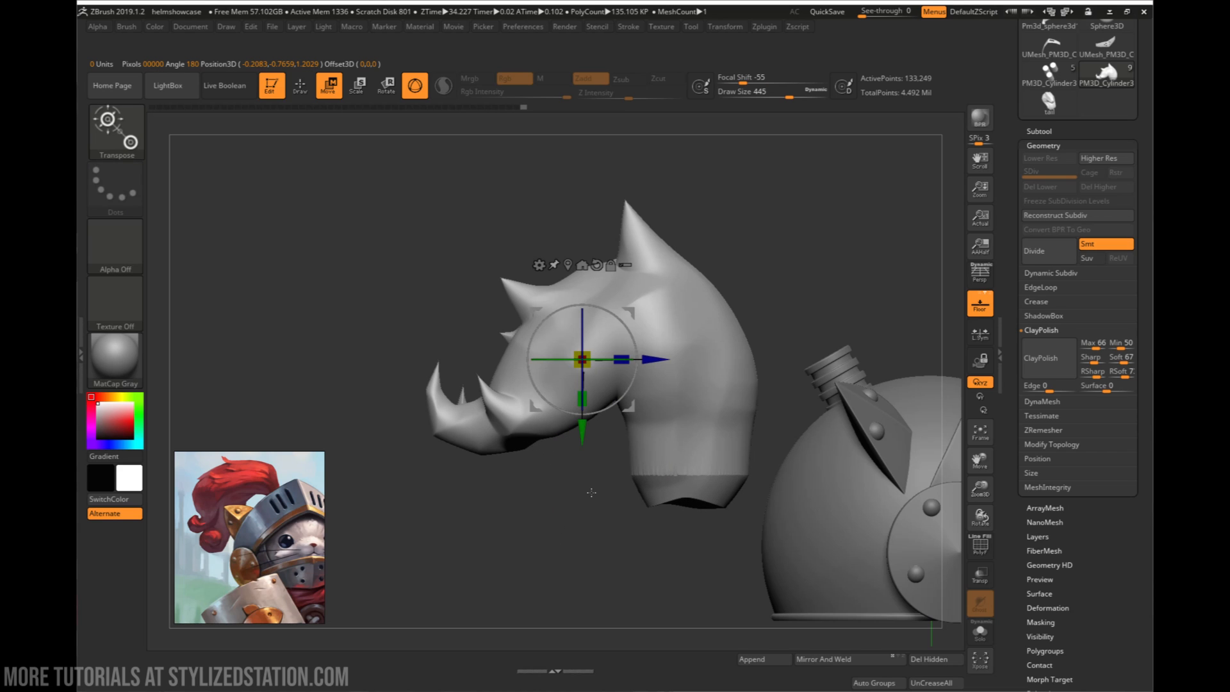
- Smooth the stretched section near the plume's open end with a draw size of 212
key(q)
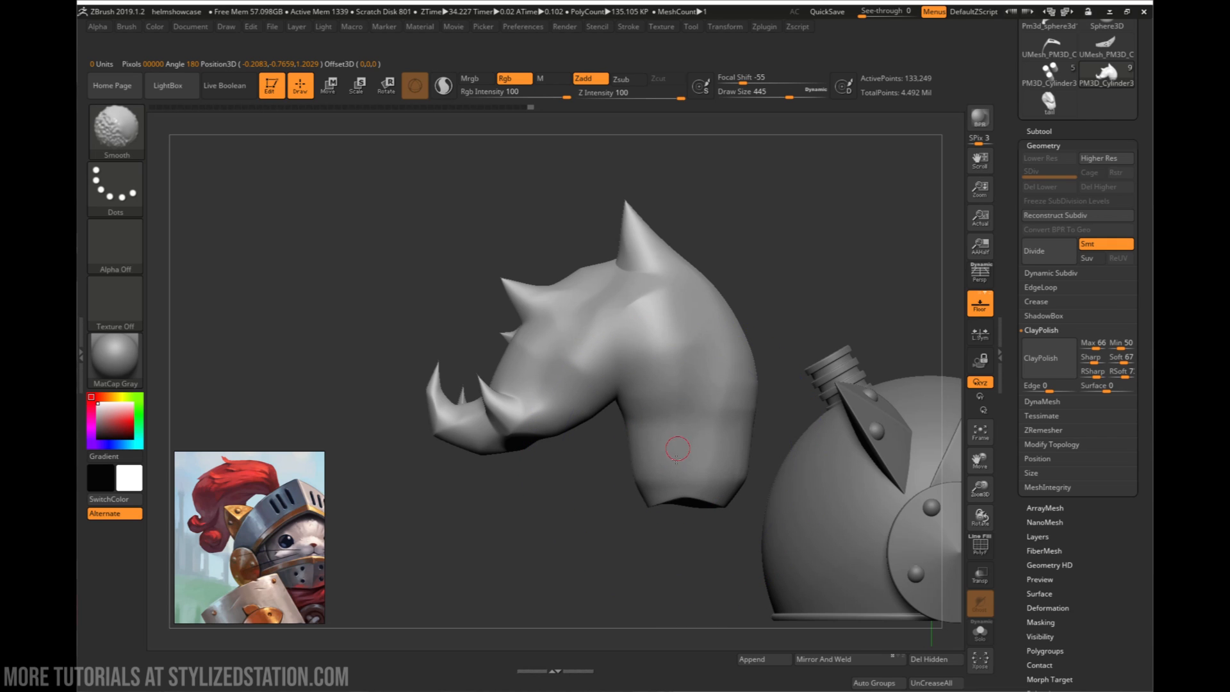
key(space)
mouse_move(676, 466)
mouse_down()
mouse_move(659, 467)
mouse_move(676, 476)
mouse_up()
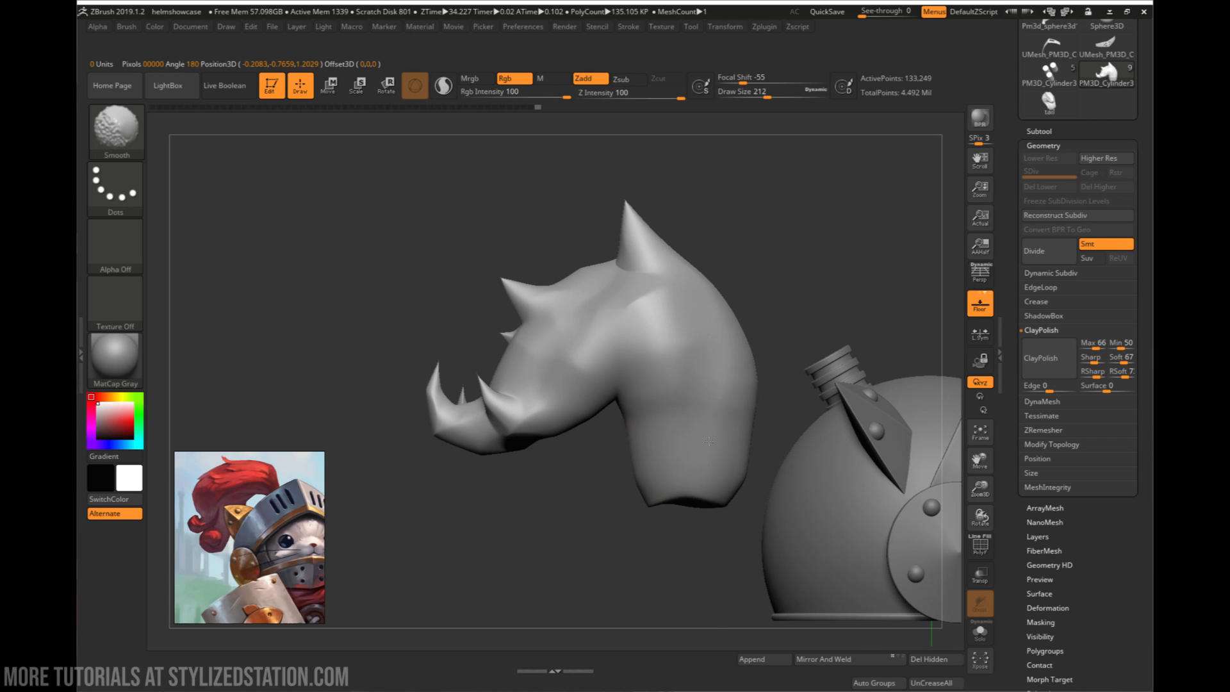
mouse_move(708, 441)
right_down()
mouse_move(704, 462)
mouse_move(717, 471)
mouse_move(767, 462)
mouse_move(758, 448)
mouse_move(656, 443)
right_up()
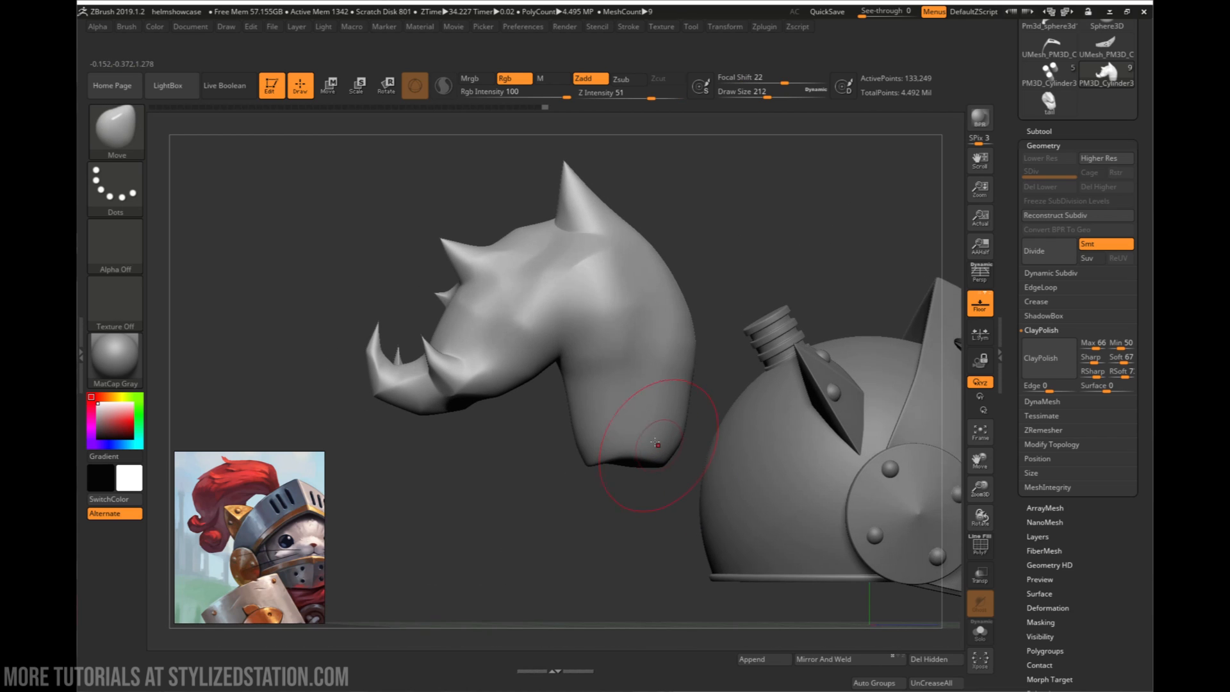
- Rotate the plume so that its open end points toward the threaded post on the helmet
key(w)
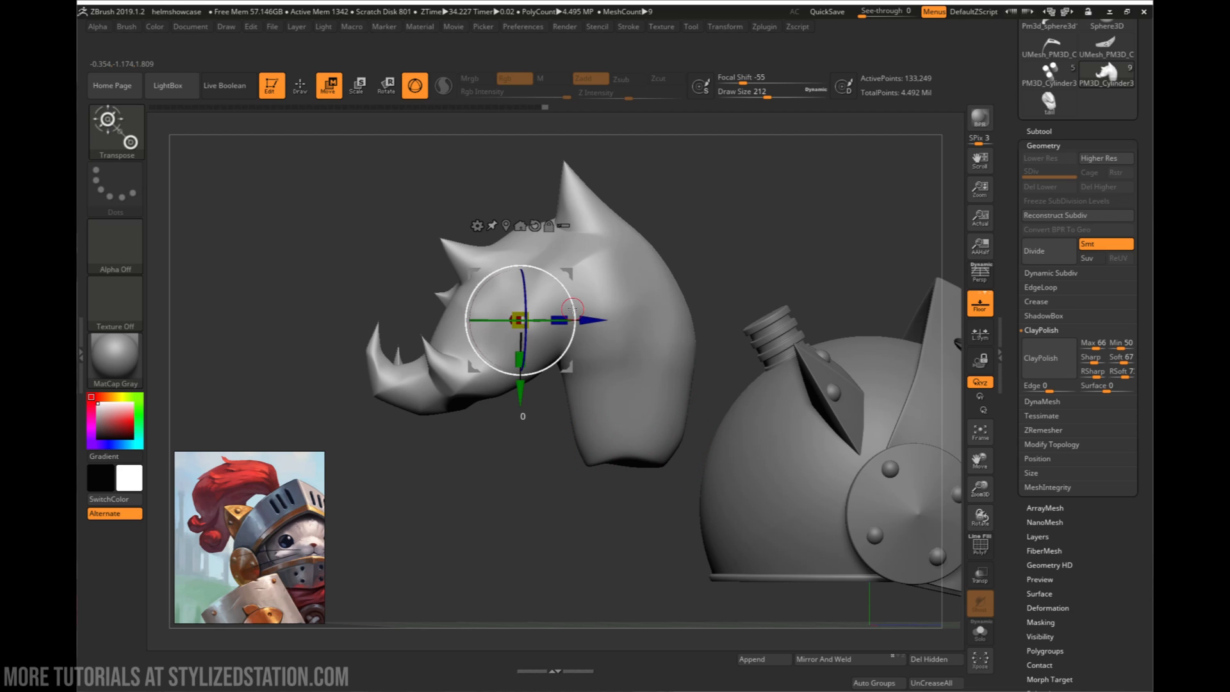
drag(573, 309, 571, 304)
right_drag(570, 302, 539, 314)
drag(569, 303, 541, 240)
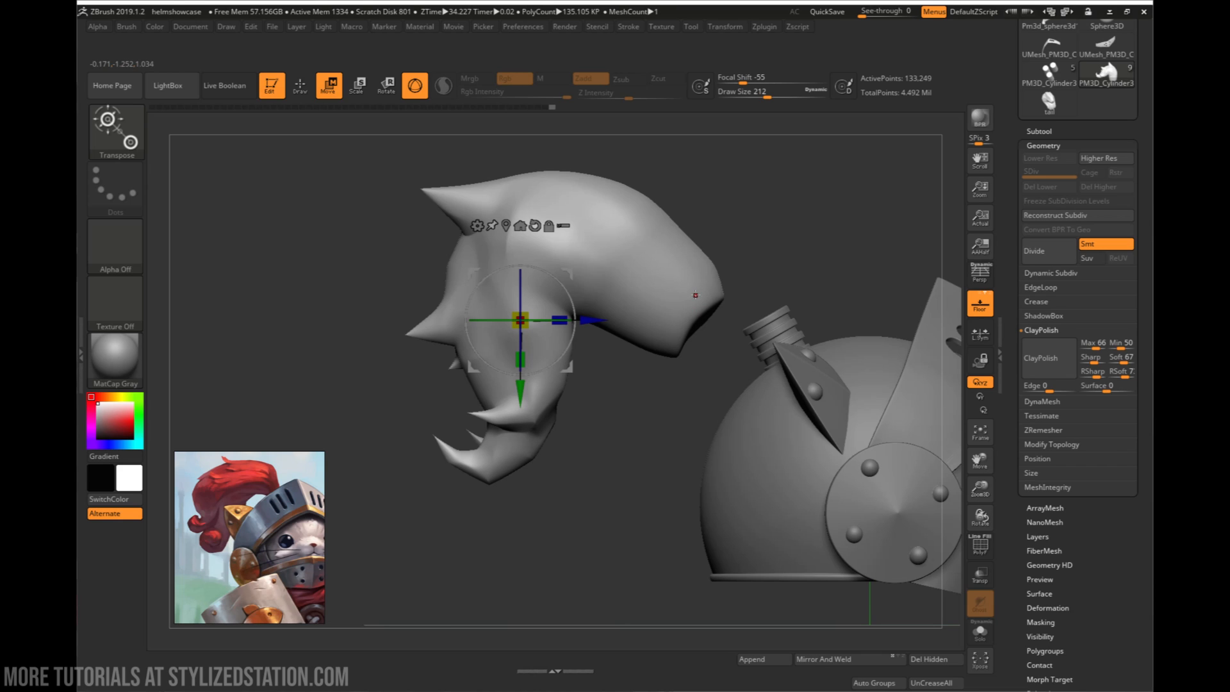
- Build up clay around the plume's open end with the ClayBuildup brush at draw size 132
key(n)
key(b)
key(c)
key(b)
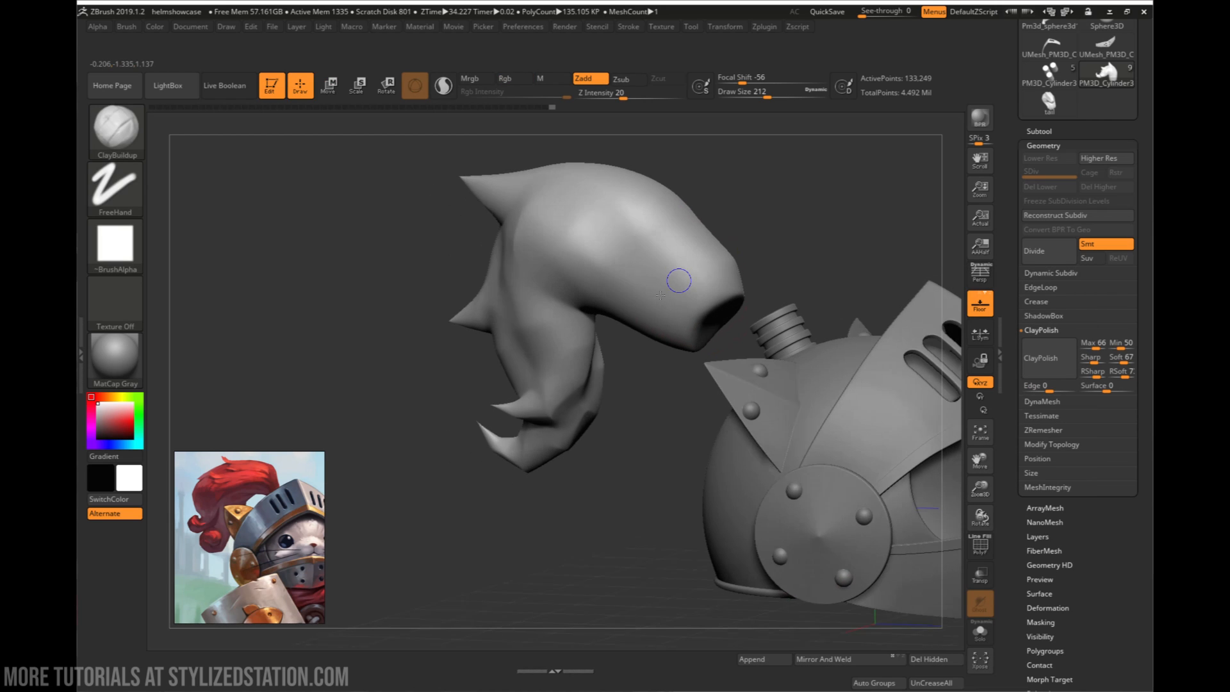
key(space)
mouse_move(699, 285)
mouse_down()
mouse_move(692, 273)
mouse_move(706, 275)
mouse_move(681, 249)
mouse_move(712, 266)
mouse_move(772, 256)
mouse_up()
key(ctrl+z)
mouse_move(647, 276)
mouse_down()
mouse_move(686, 315)
mouse_move(654, 359)
mouse_move(724, 365)
mouse_up()
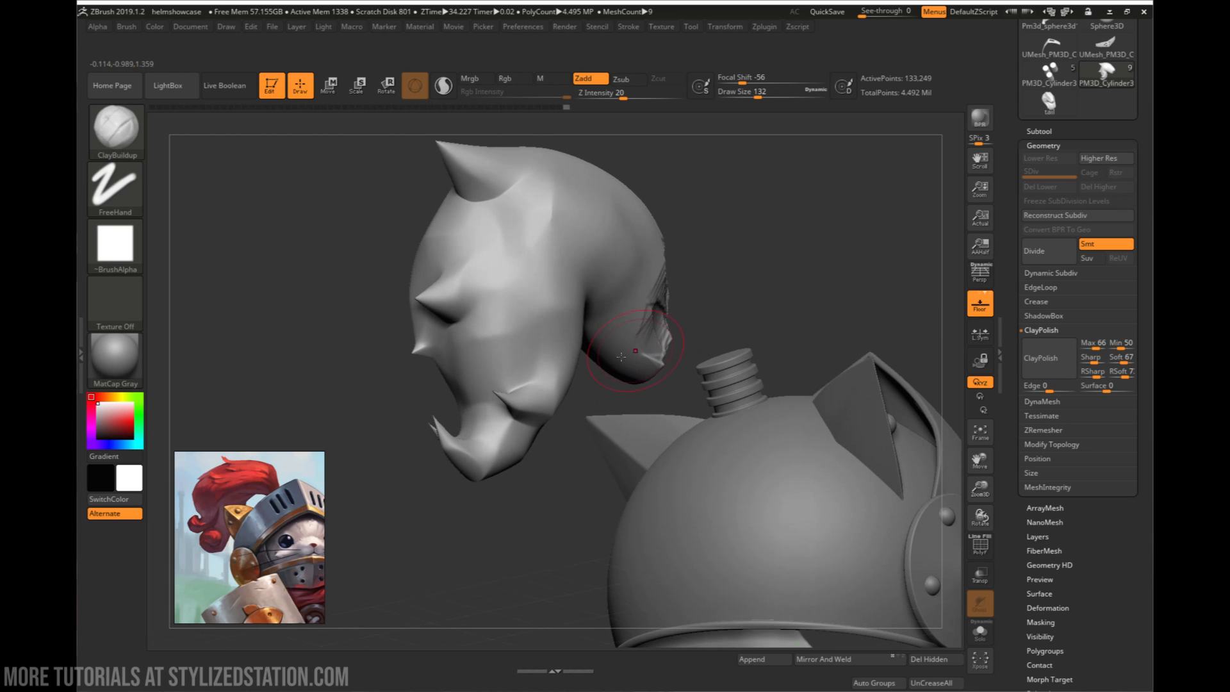
mouse_move(654, 325)
mouse_down()
mouse_move(618, 378)
mouse_move(617, 362)
mouse_move(564, 369)
mouse_up()
drag(548, 308, 536, 342)
mouse_move(474, 314)
mouse_down()
mouse_move(512, 307)
mouse_move(509, 352)
mouse_move(497, 306)
mouse_move(517, 349)
mouse_up()
mouse_move(417, 320)
mouse_down()
mouse_move(471, 319)
mouse_move(497, 349)
mouse_move(487, 341)
mouse_up()
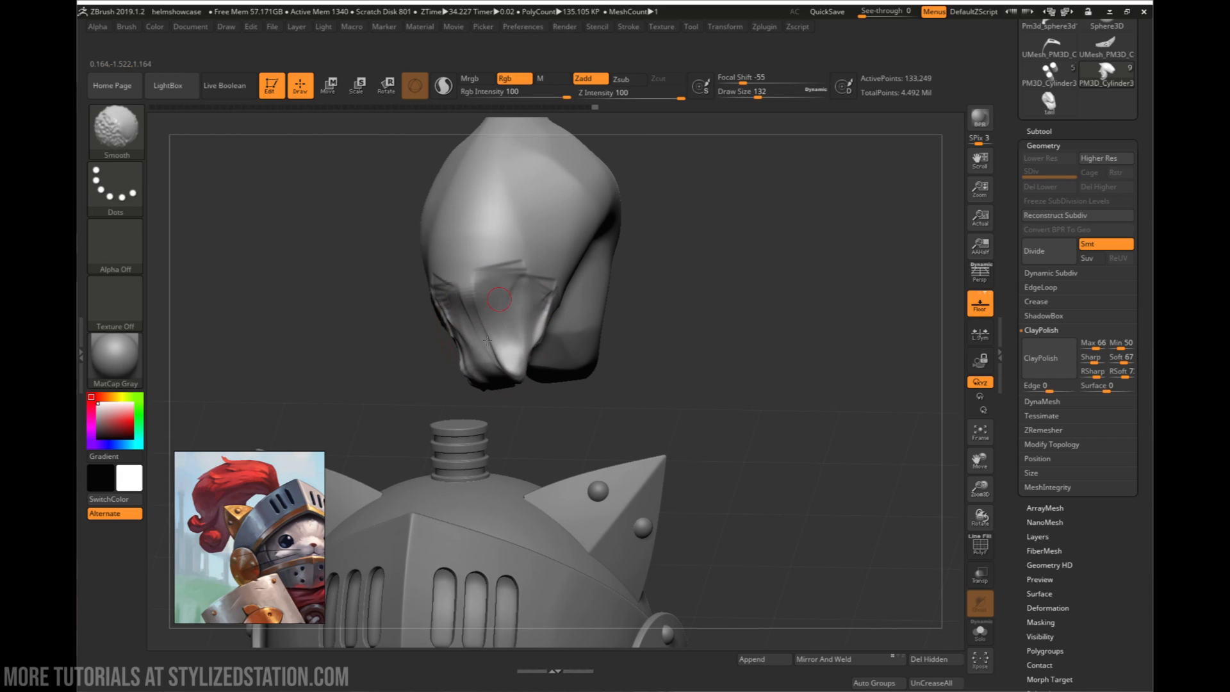
- Smooth the built-up clay at the plume's end into a rounded taper on all sides
drag(631, 320, 507, 332)
shift+drag(616, 300, 653, 349)
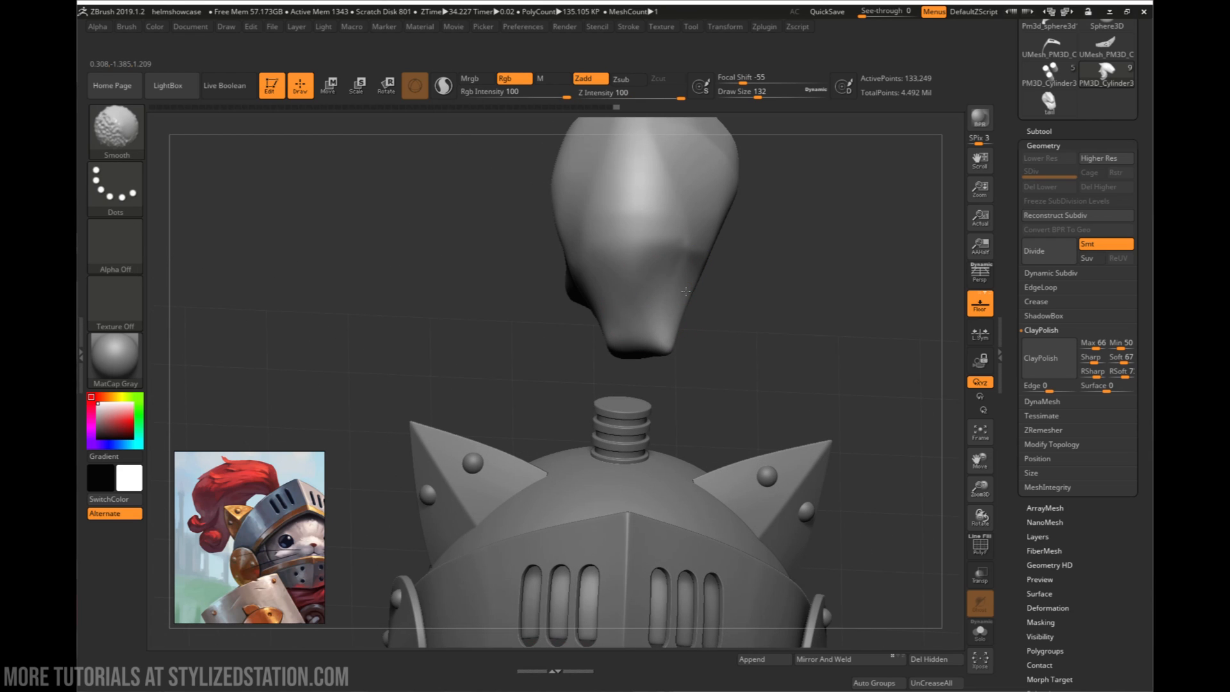
mouse_move(701, 346)
mouse_down()
mouse_move(634, 354)
mouse_move(637, 343)
mouse_up()
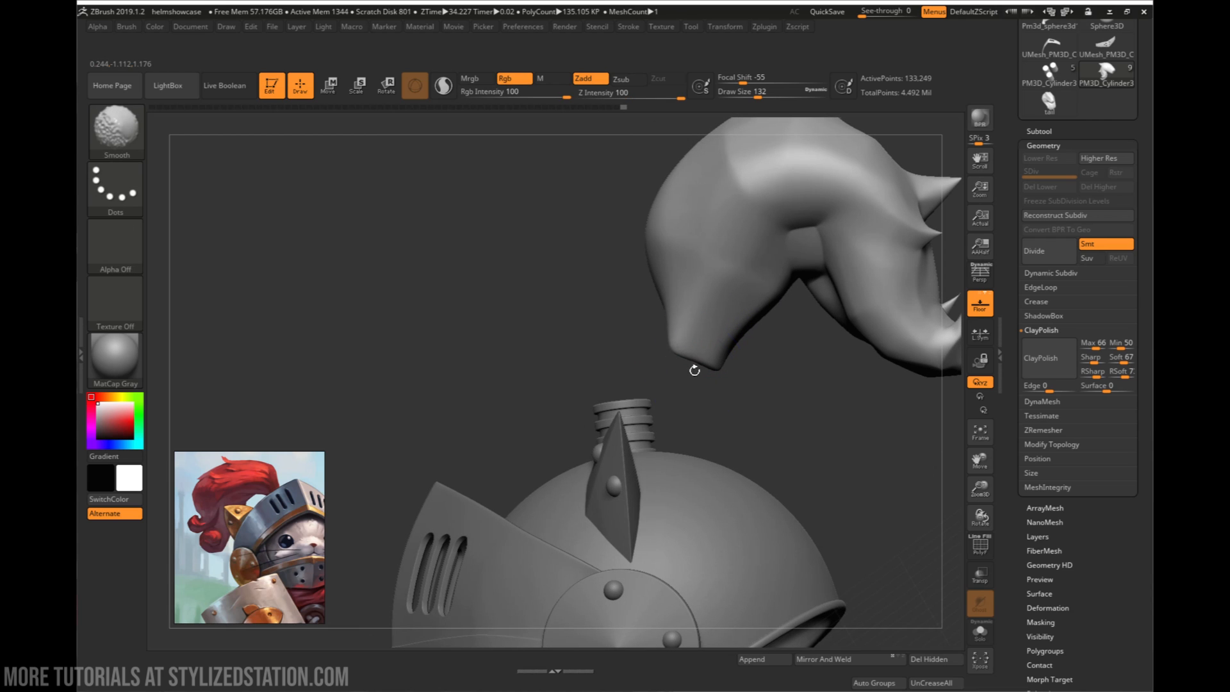
mouse_move(694, 370)
mouse_down()
mouse_move(728, 359)
mouse_move(746, 370)
mouse_move(772, 349)
mouse_move(751, 365)
mouse_move(738, 330)
mouse_up()
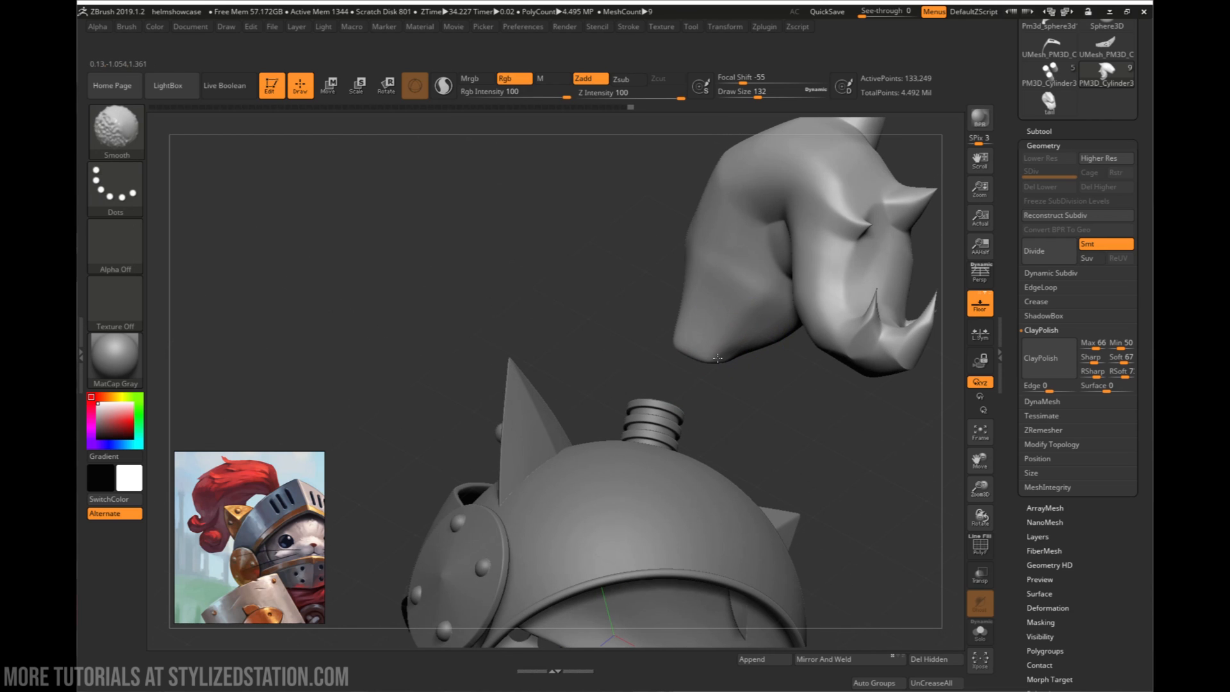
mouse_move(698, 369)
mouse_down()
mouse_move(774, 390)
mouse_move(801, 379)
mouse_move(776, 363)
mouse_move(782, 322)
mouse_move(723, 343)
mouse_up()
- Move the plume onto the threaded post at the top of the helmet
key(w)
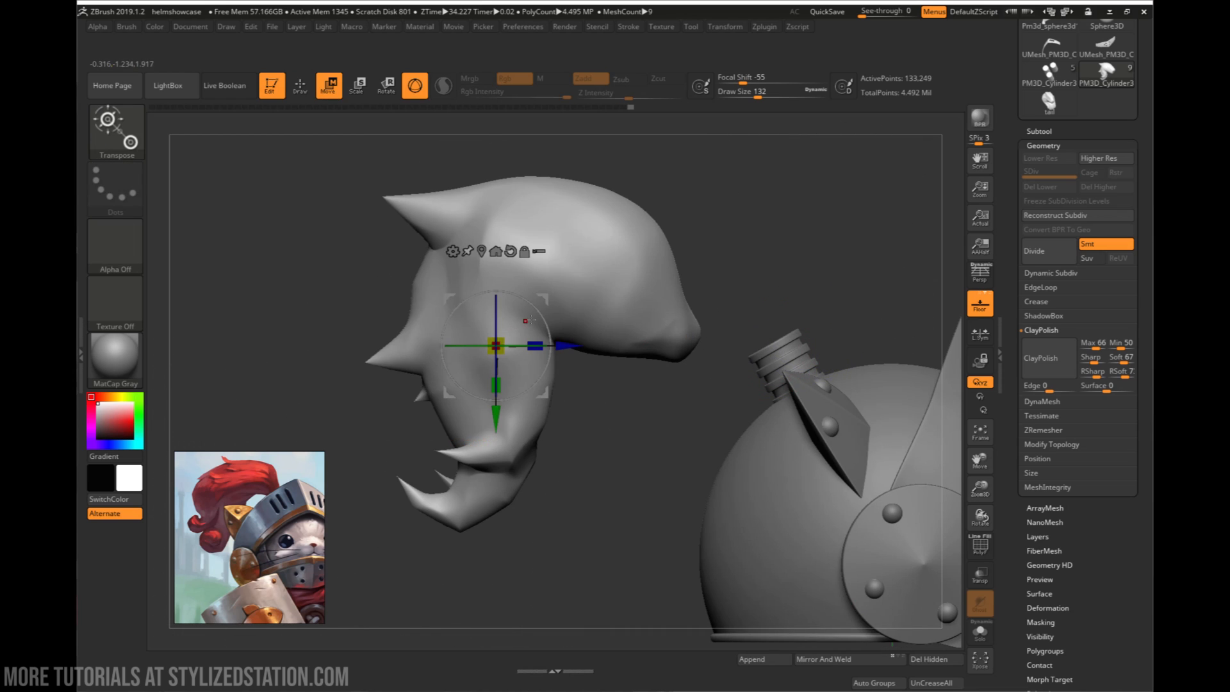
drag(538, 318, 648, 238)
drag(794, 272, 634, 278)
drag(848, 344, 832, 344)
right_drag(832, 347, 831, 393)
click(837, 495)
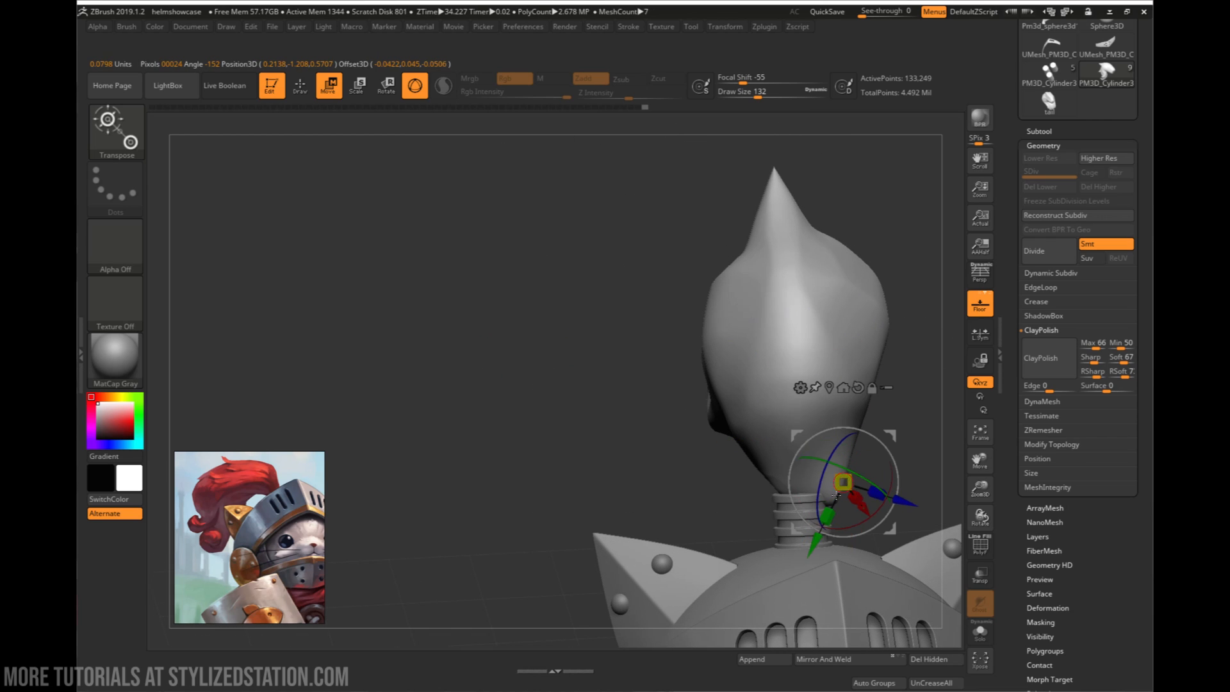
- Undo the last plume adjustment and shift the plume sideways to centre its base on the threaded post
key(q)
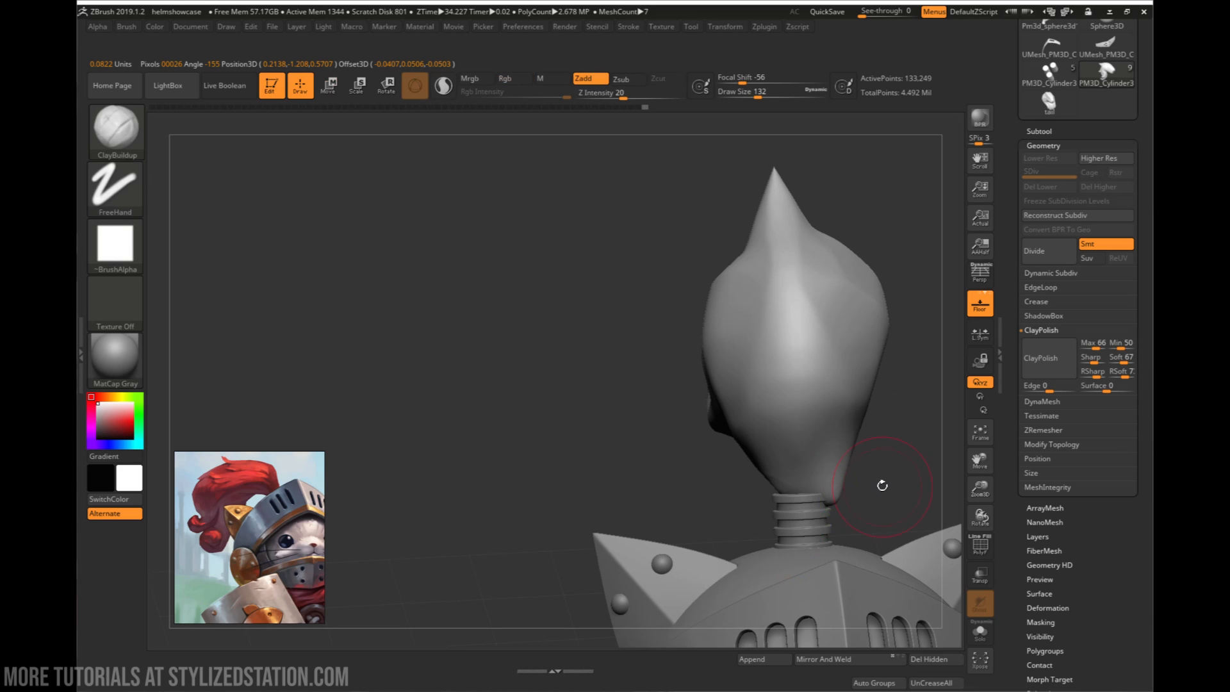
key(ctrl)
key(ctrl+z)
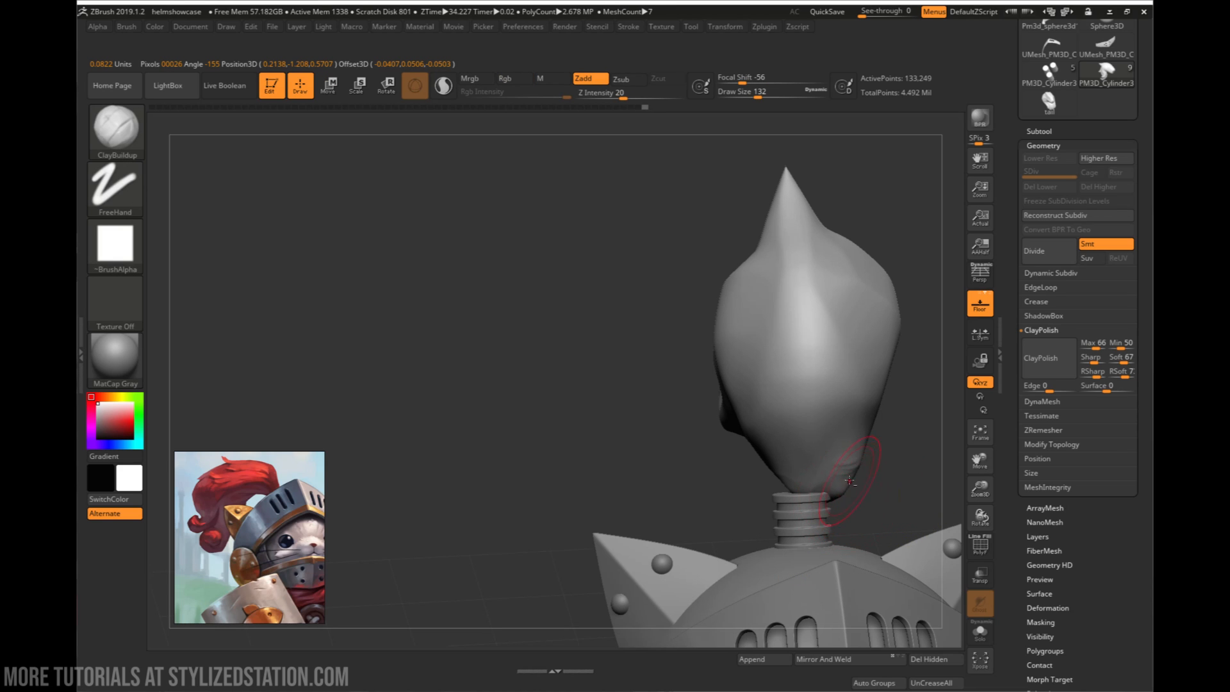
key(shift)
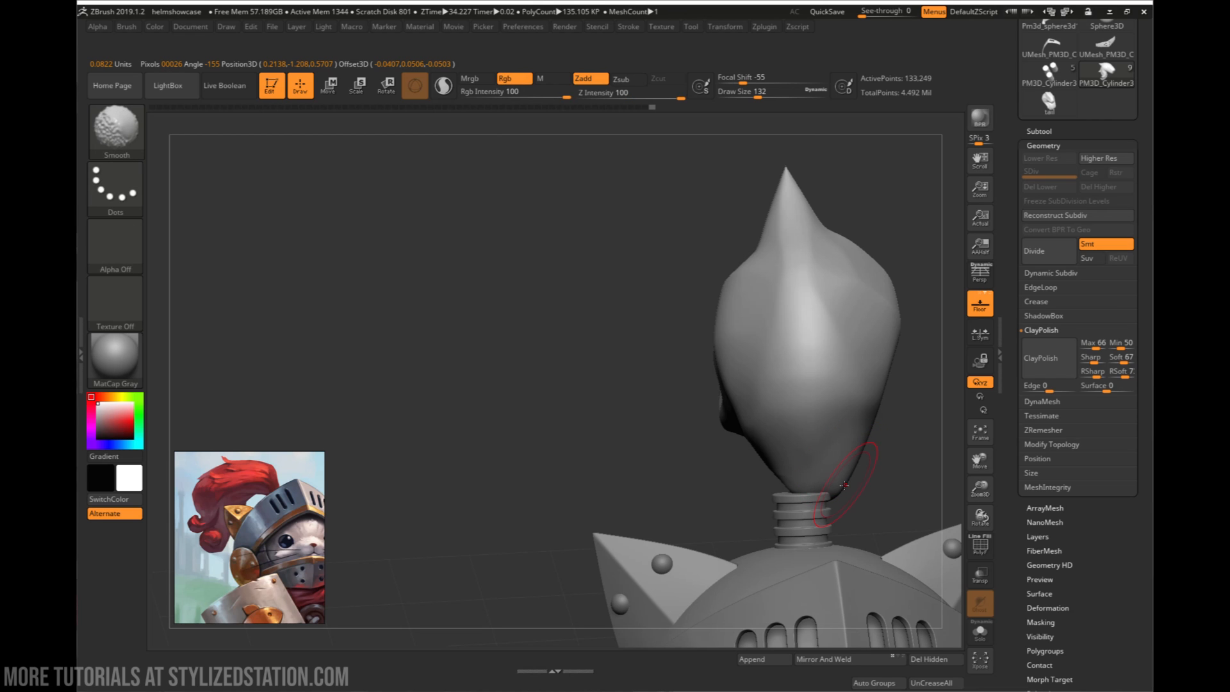
key(w)
drag(844, 344, 828, 347)
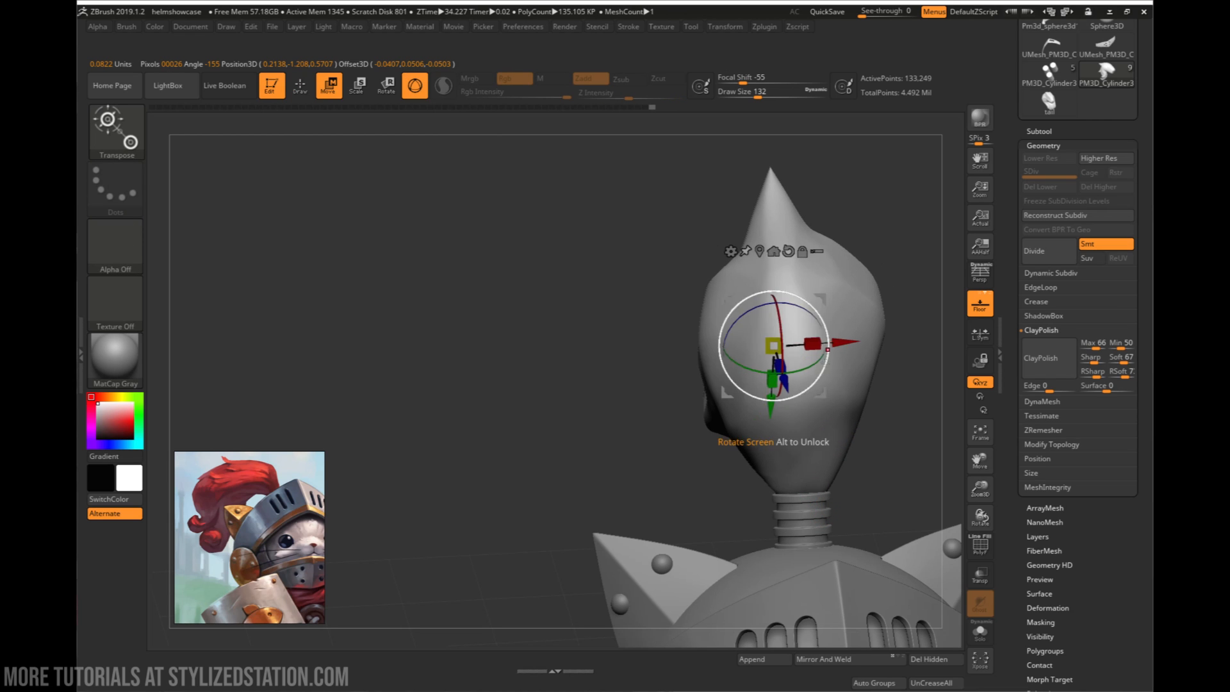
right_drag(825, 361, 861, 372)
right_drag(627, 366, 677, 357)
drag(616, 427, 622, 427)
mouse_move(806, 421)
right_down()
mouse_move(788, 422)
mouse_move(829, 512)
mouse_move(787, 563)
mouse_move(872, 556)
right_up()
key(q)
mouse_move(872, 556)
alt+right_down()
mouse_move(689, 495)
mouse_move(680, 479)
mouse_move(619, 555)
mouse_move(732, 557)
alt+right_up()
- Pull the helmet dome's lower rear rim down into a curve with the Move brush at draw size 393 and focal shift 1
alt+click(628, 502)
right_click(620, 557)
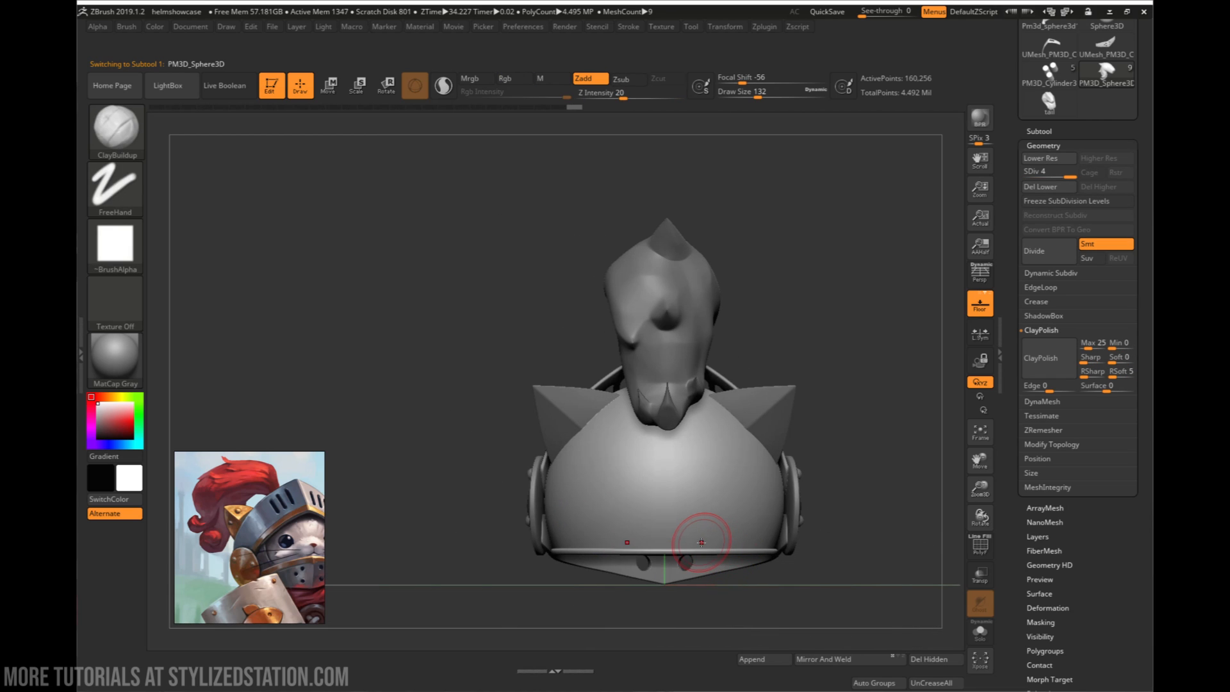
right_click(701, 542)
drag(695, 481, 710, 482)
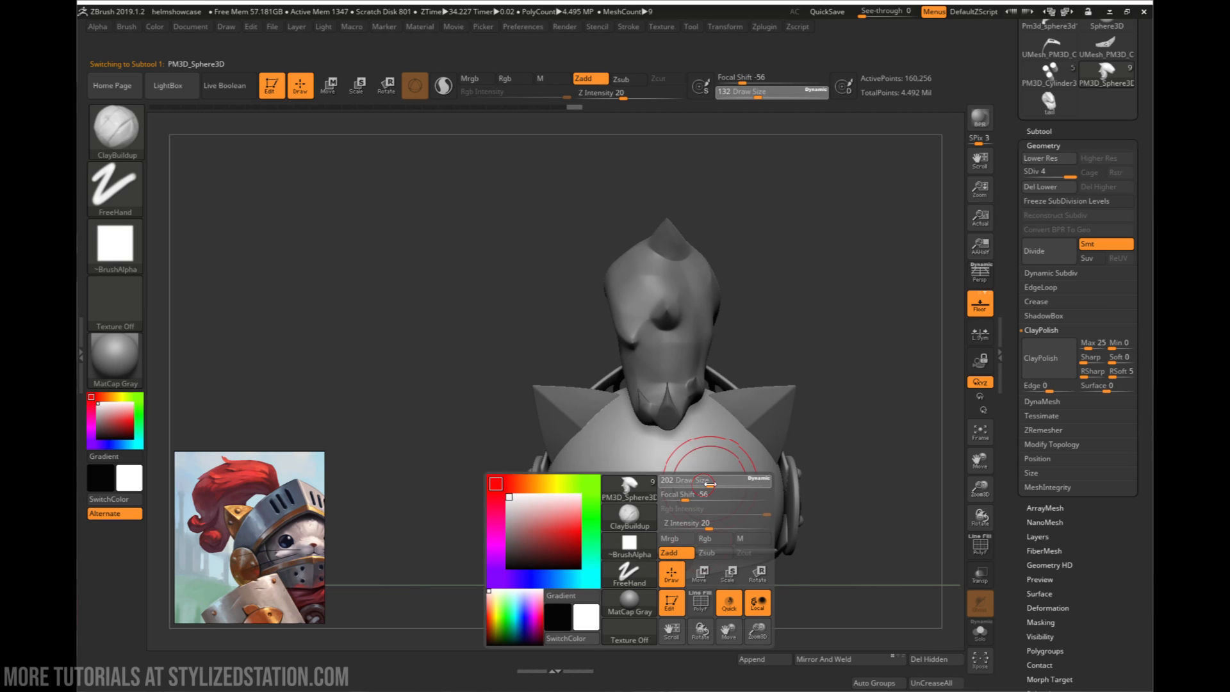
key(b)
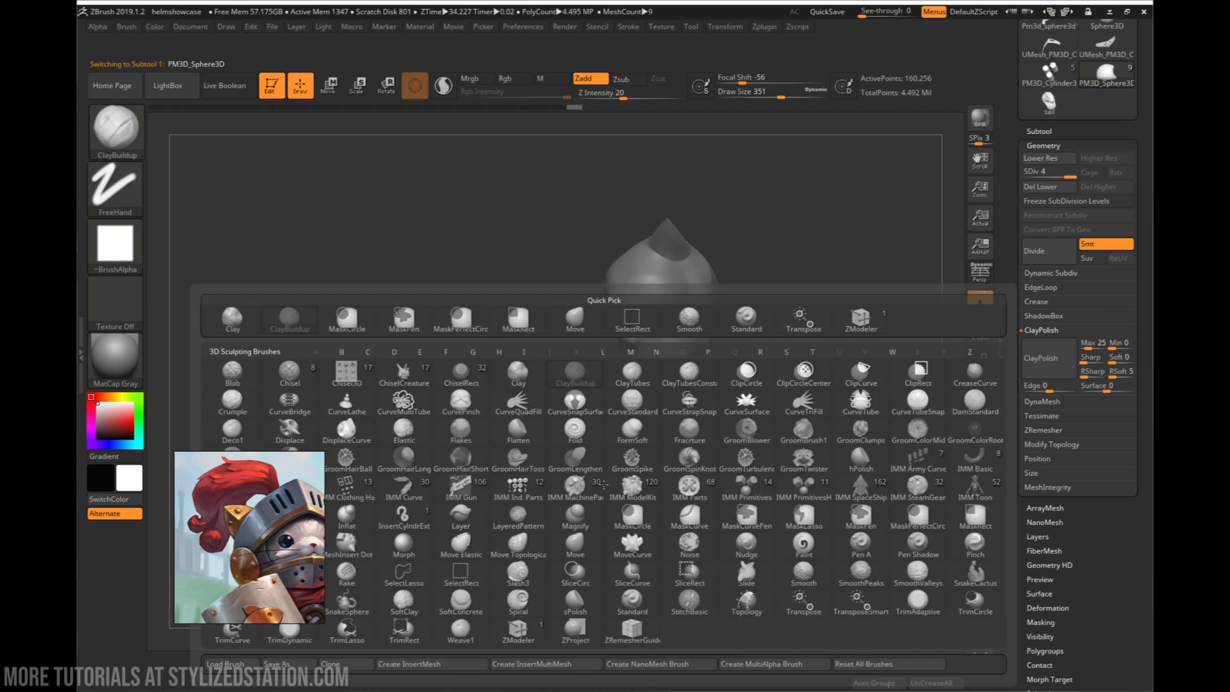
key(m)
key(v)
right_click(718, 536)
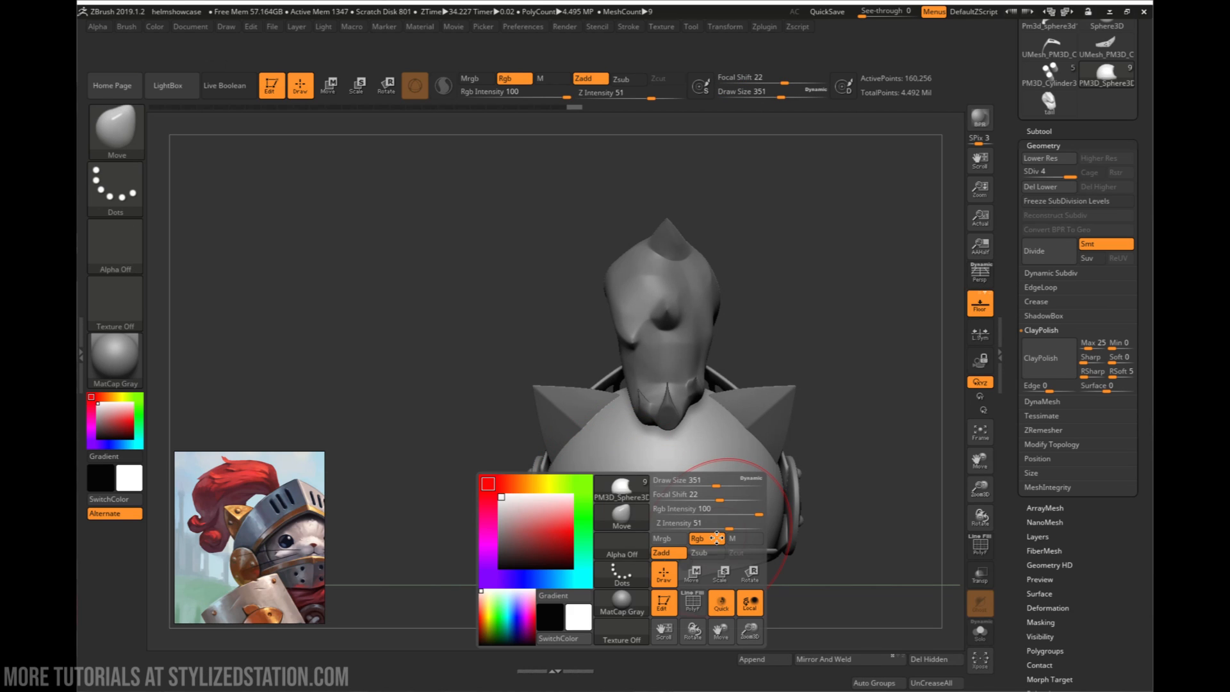
drag(697, 486, 704, 487)
alt+click(663, 558)
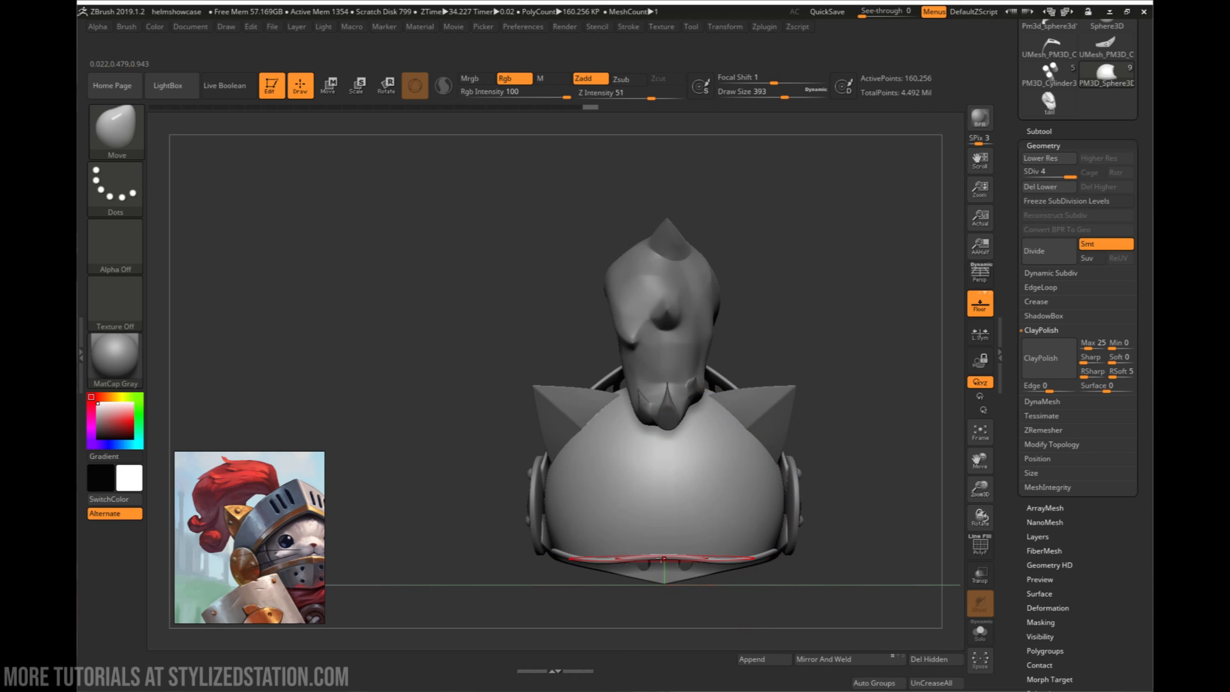
drag(672, 554, 672, 581)
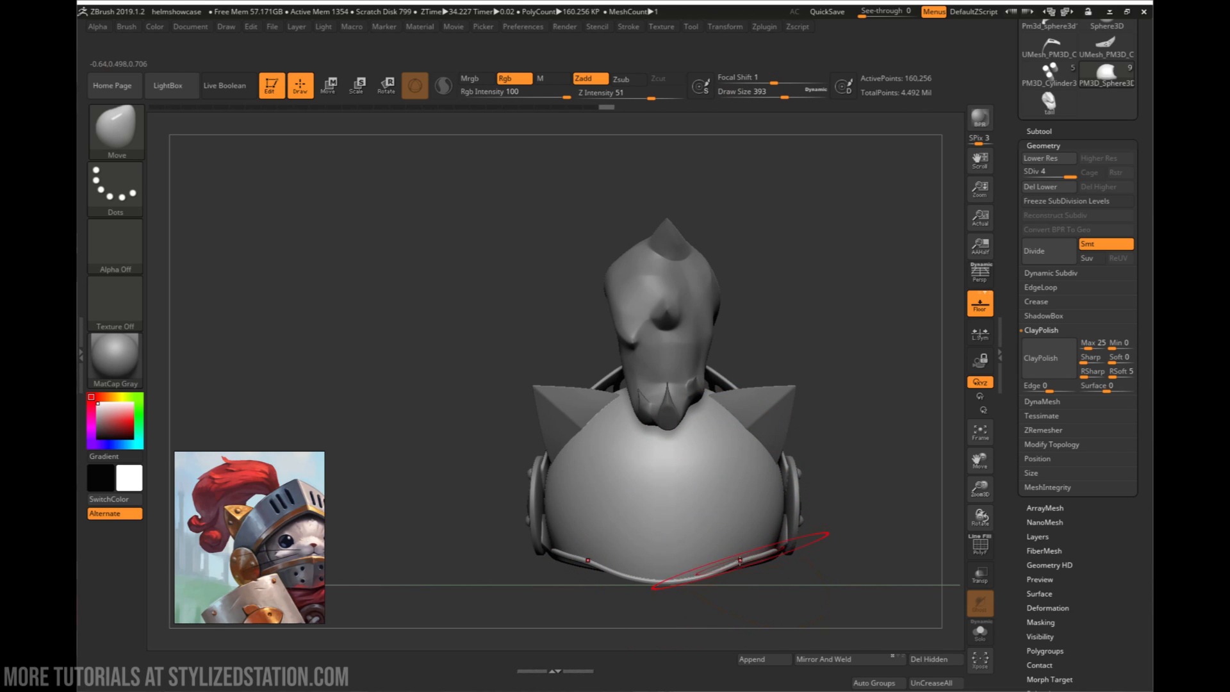
mouse_move(750, 597)
mouse_down()
mouse_move(695, 599)
mouse_move(695, 586)
mouse_move(746, 571)
mouse_move(717, 525)
mouse_move(640, 548)
mouse_up()
alt+drag(734, 557, 667, 458)
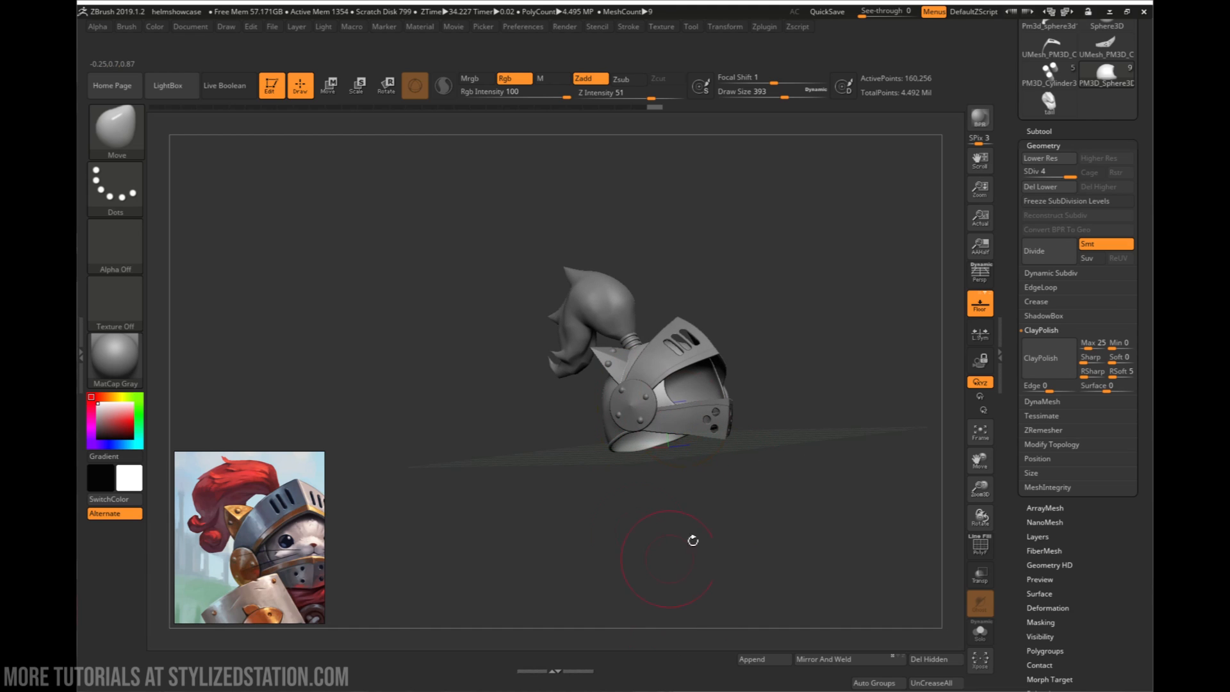
mouse_move(693, 540)
mouse_down()
mouse_move(680, 447)
mouse_move(677, 464)
mouse_move(637, 420)
mouse_move(684, 439)
mouse_move(622, 457)
mouse_up()
drag(806, 417, 763, 435)
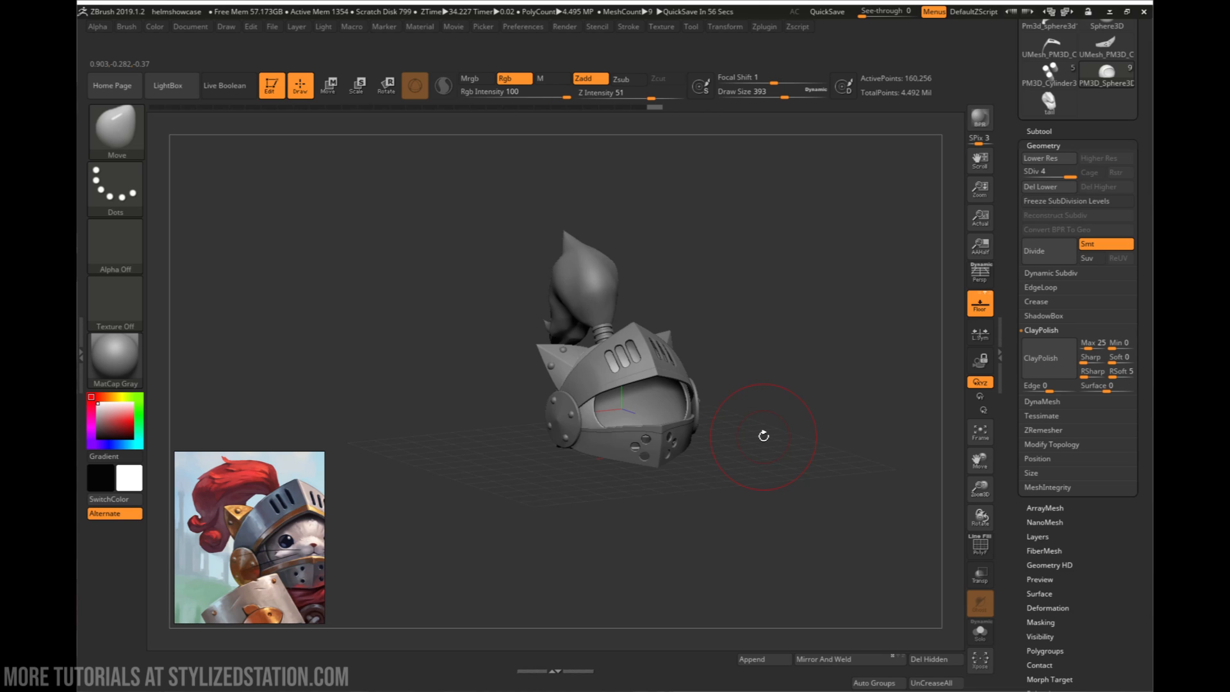
mouse_move(773, 437)
mouse_down()
mouse_move(751, 436)
mouse_move(744, 469)
mouse_move(722, 482)
mouse_move(711, 449)
mouse_move(721, 499)
mouse_up()
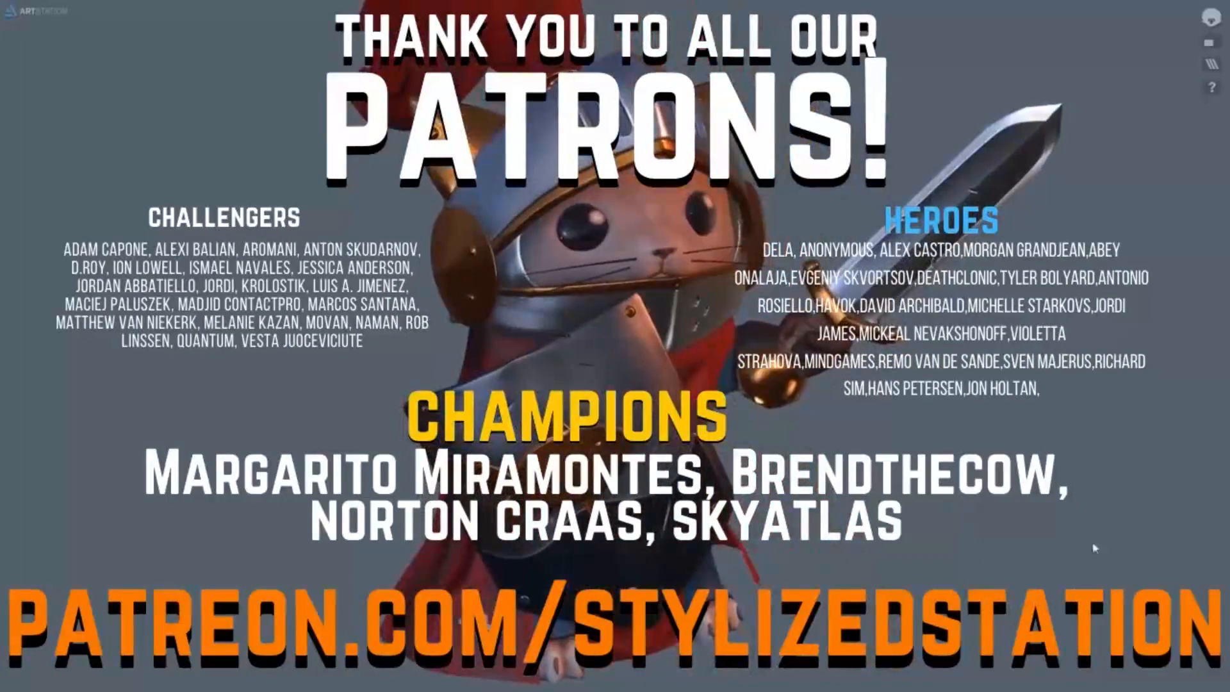
- Examine the finished cat knight's render-pass layers and wireframe topology in the ArtStation 3D viewer
click(1209, 64)
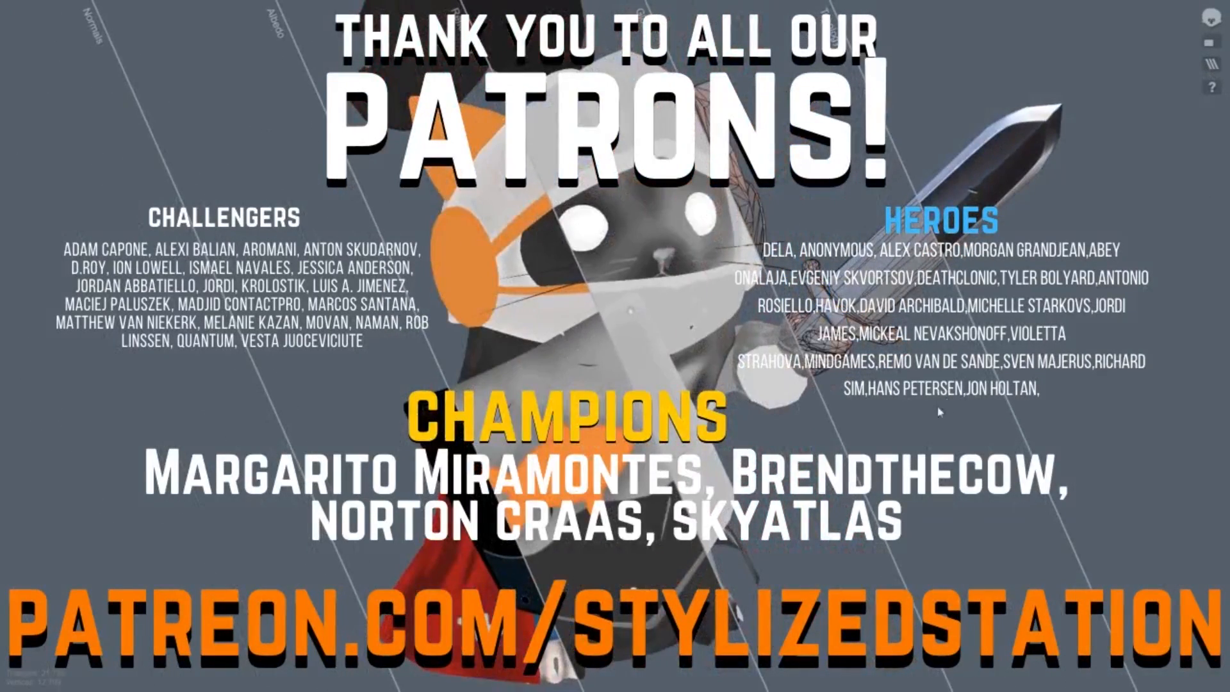
click(929, 422)
drag(1004, 525, 880, 527)
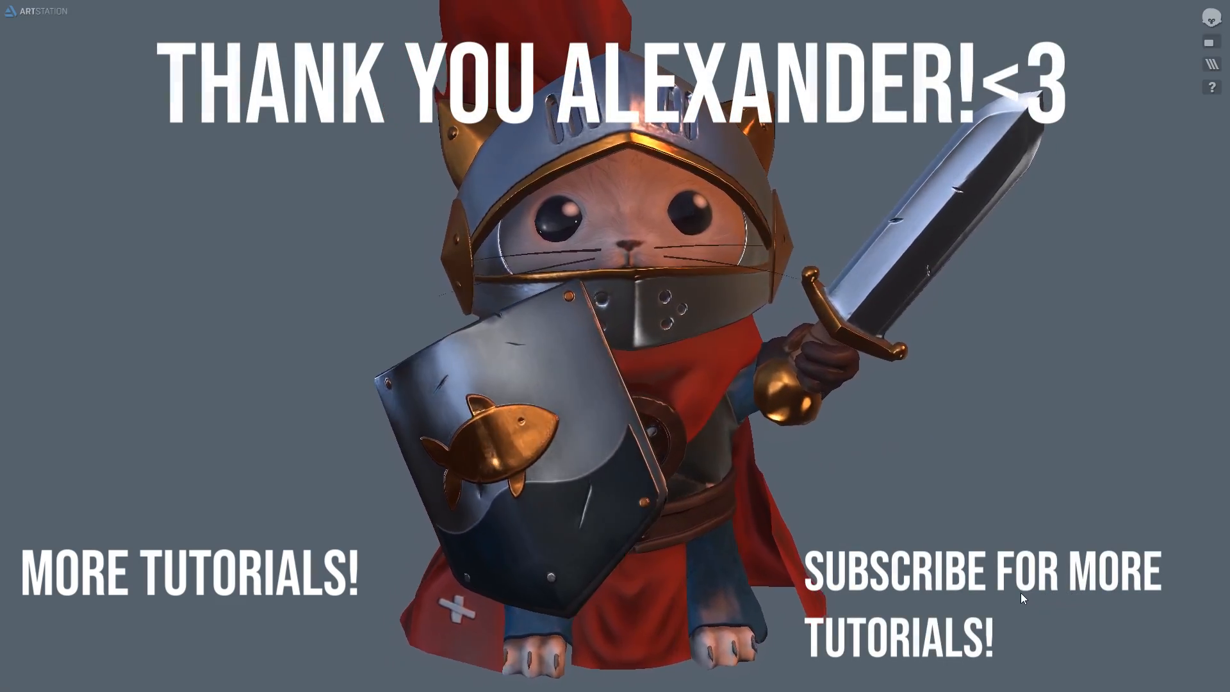
drag(1020, 593, 1057, 564)
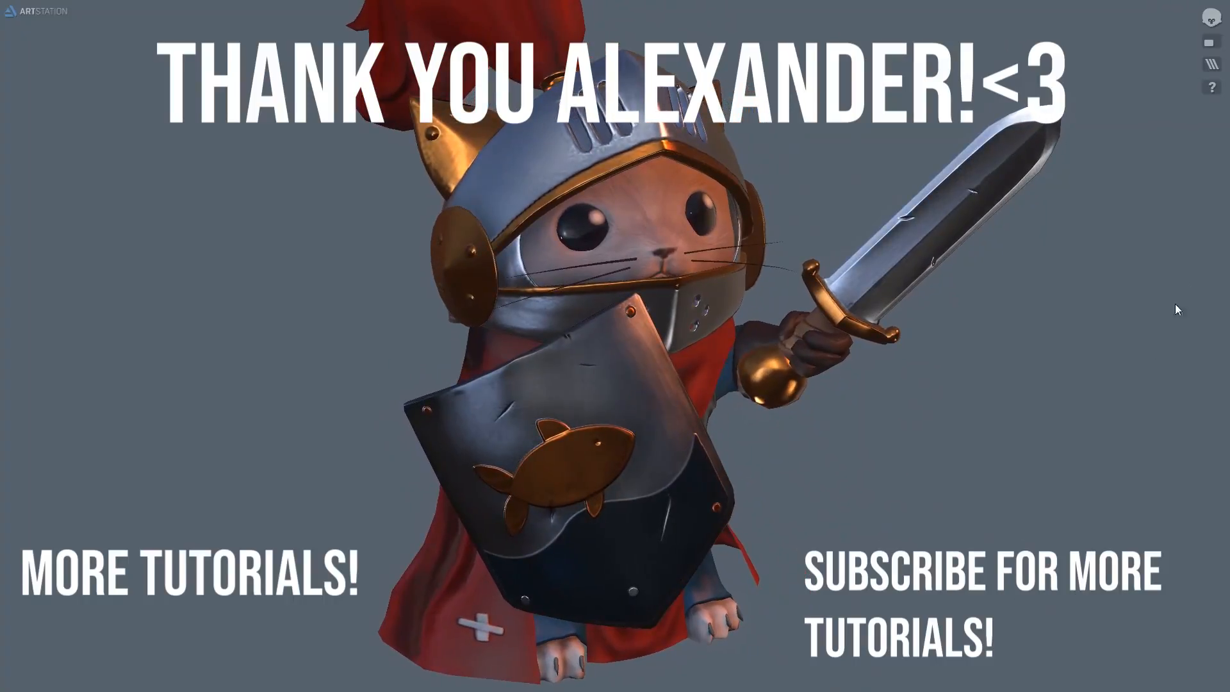
click(1211, 65)
click(928, 418)
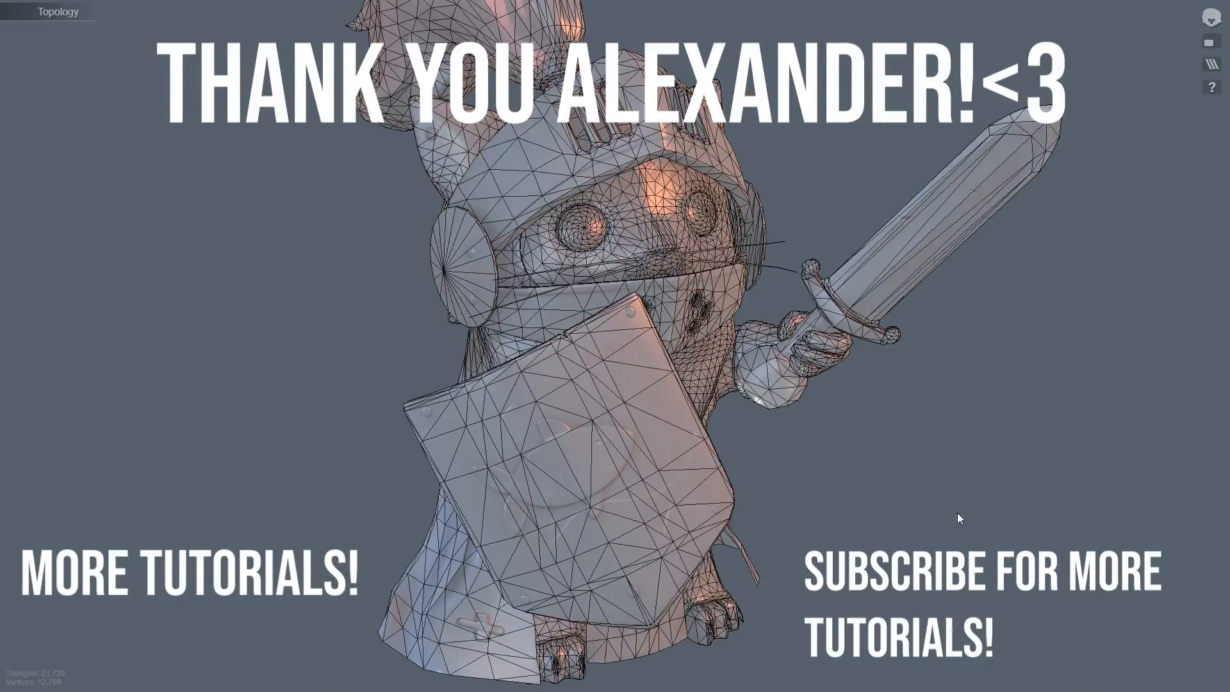